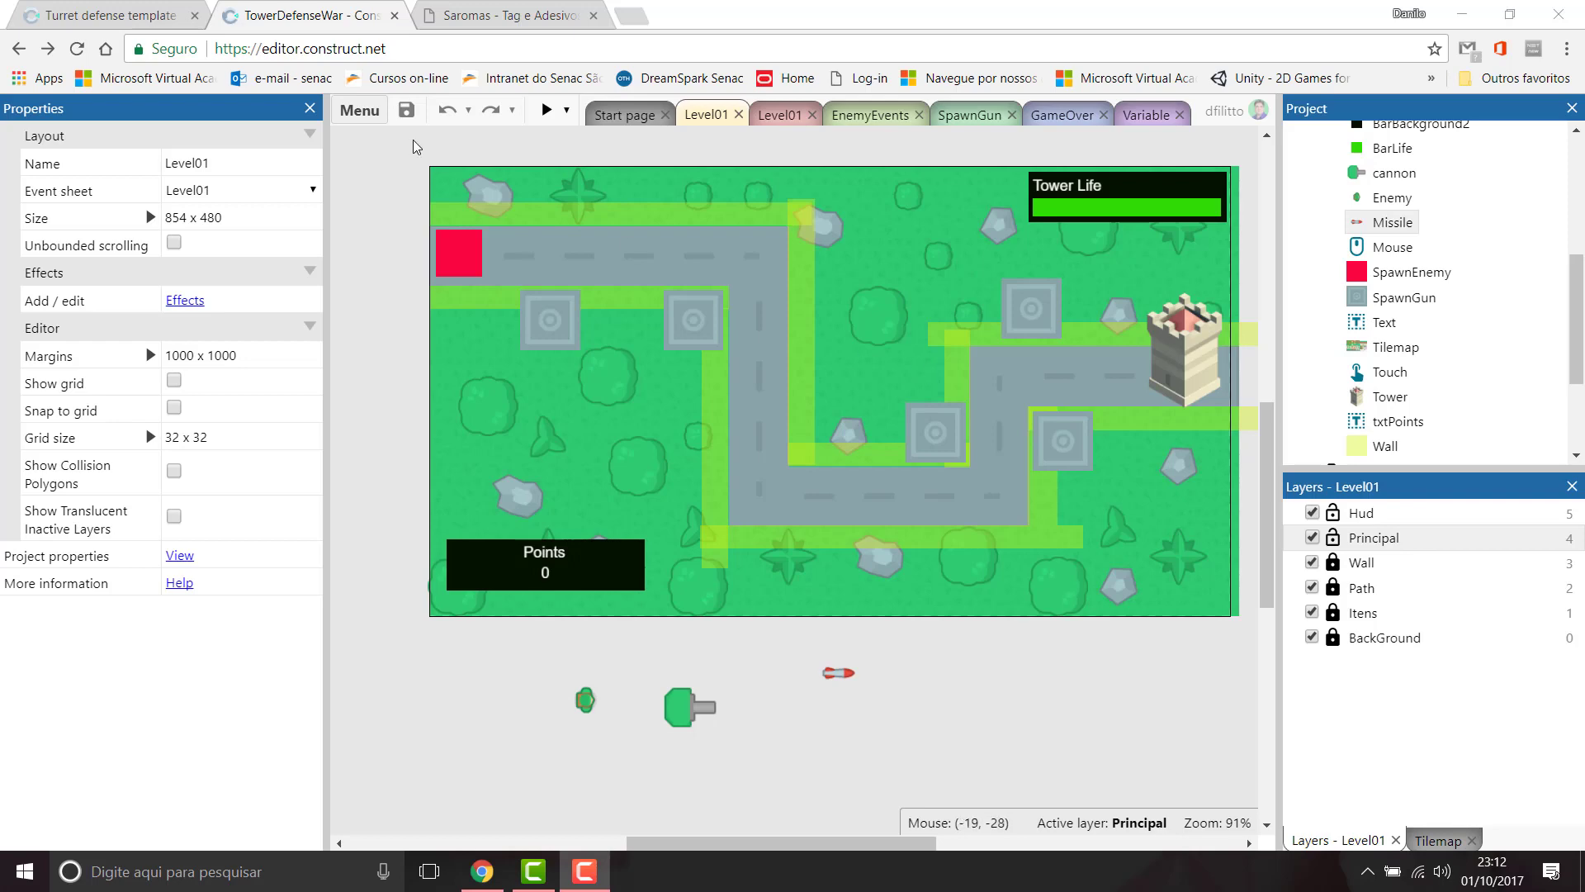
# Step: Preview the tower defense game, place cannons on all five gun spots, and close the preview
pyautogui.click(546, 109)
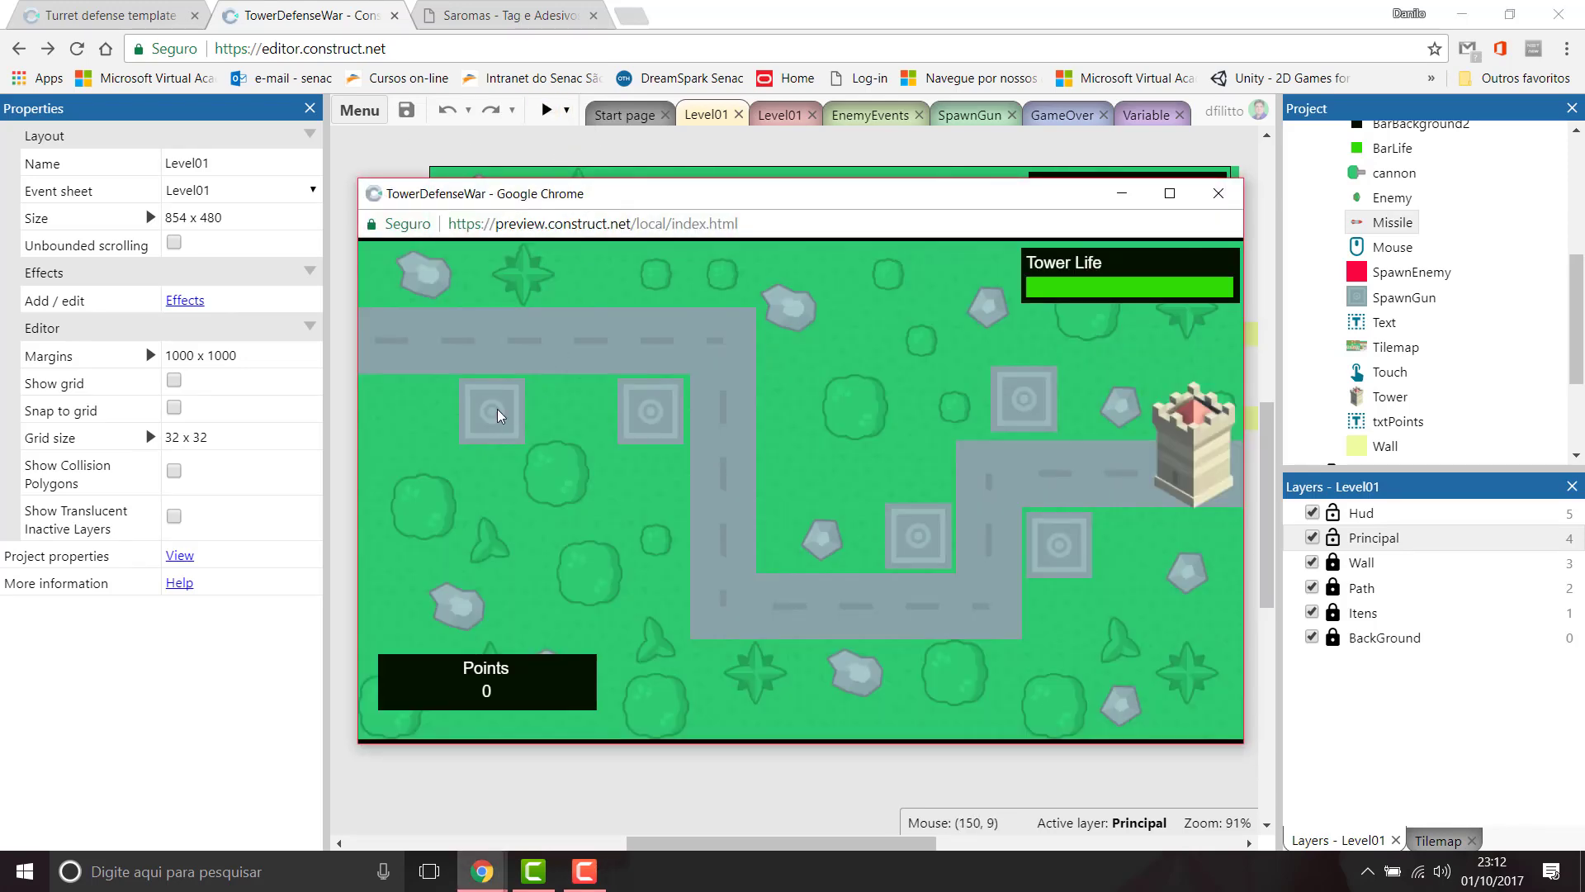
pyautogui.click(493, 417)
pyautogui.click(647, 427)
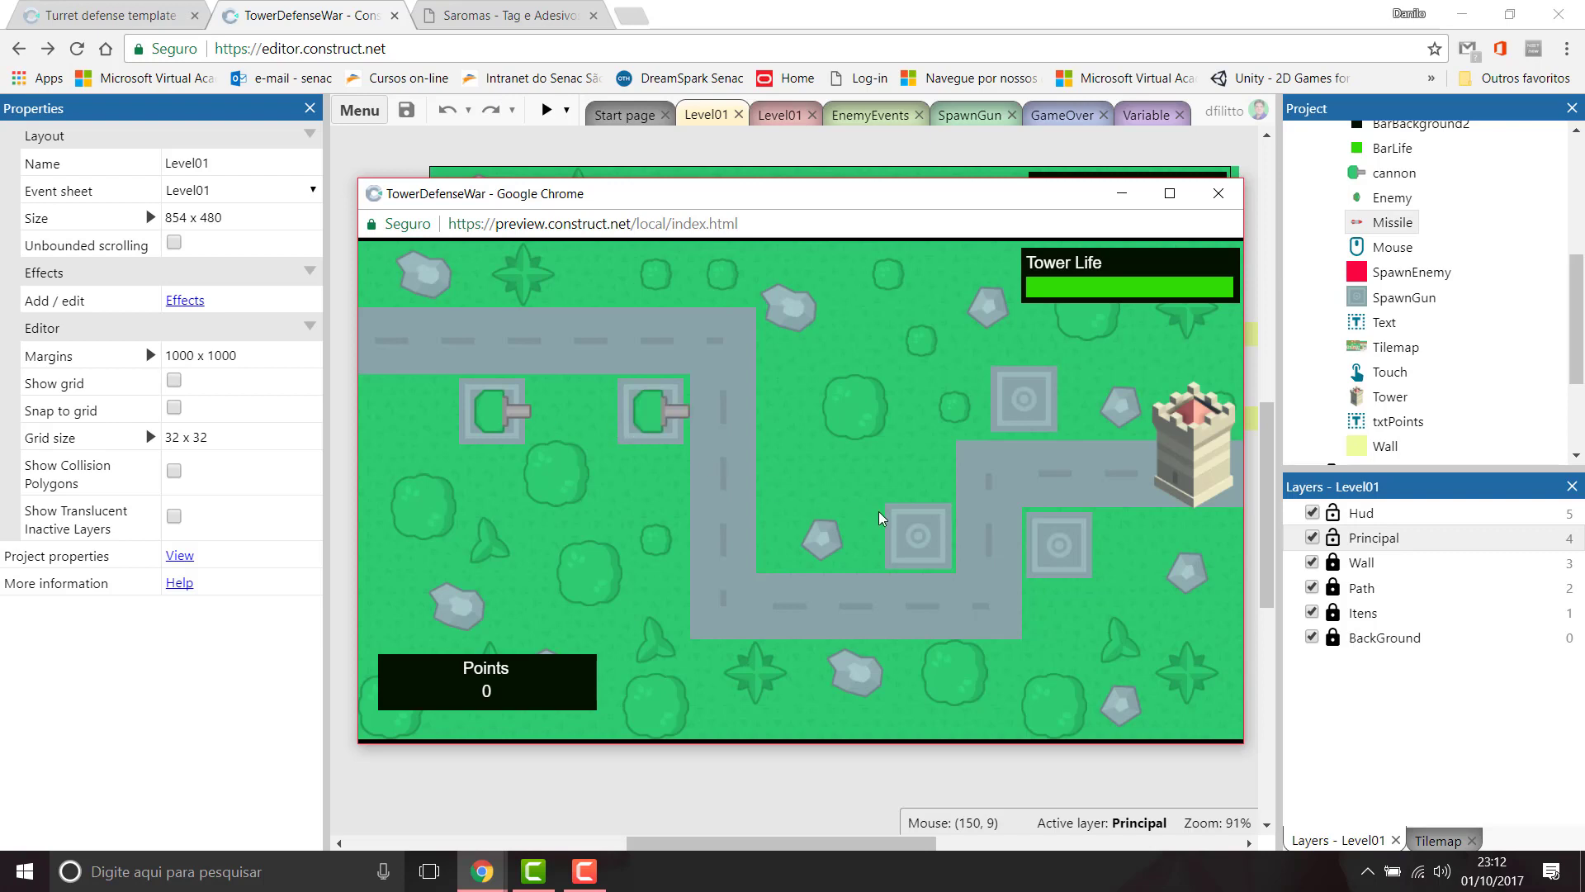
pyautogui.click(923, 541)
pyautogui.click(1057, 553)
pyautogui.click(1025, 398)
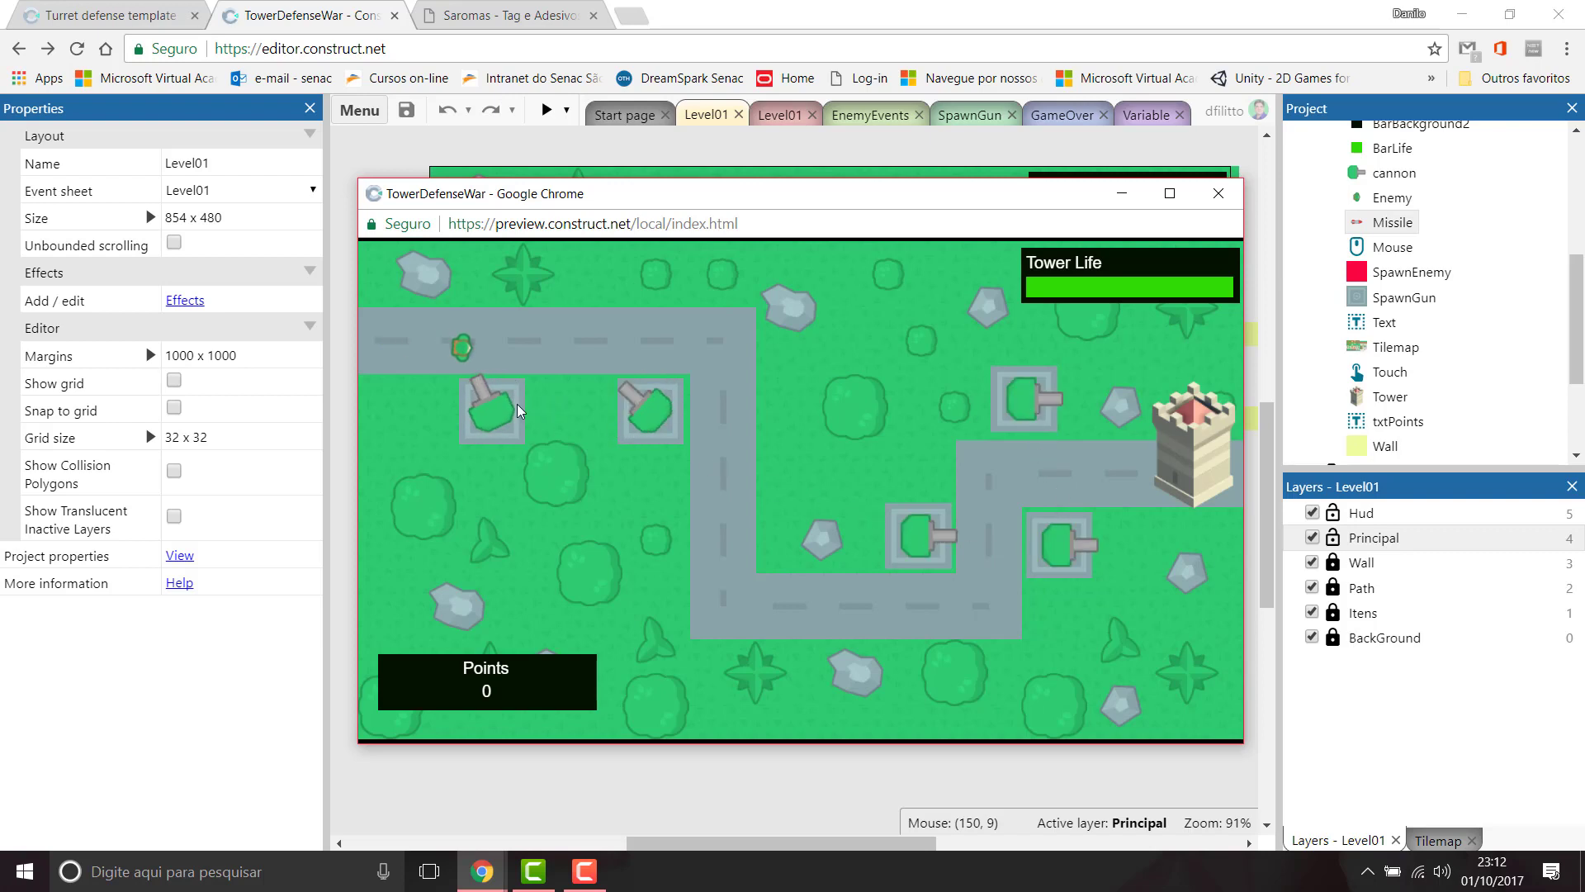
pyautogui.click(1218, 193)
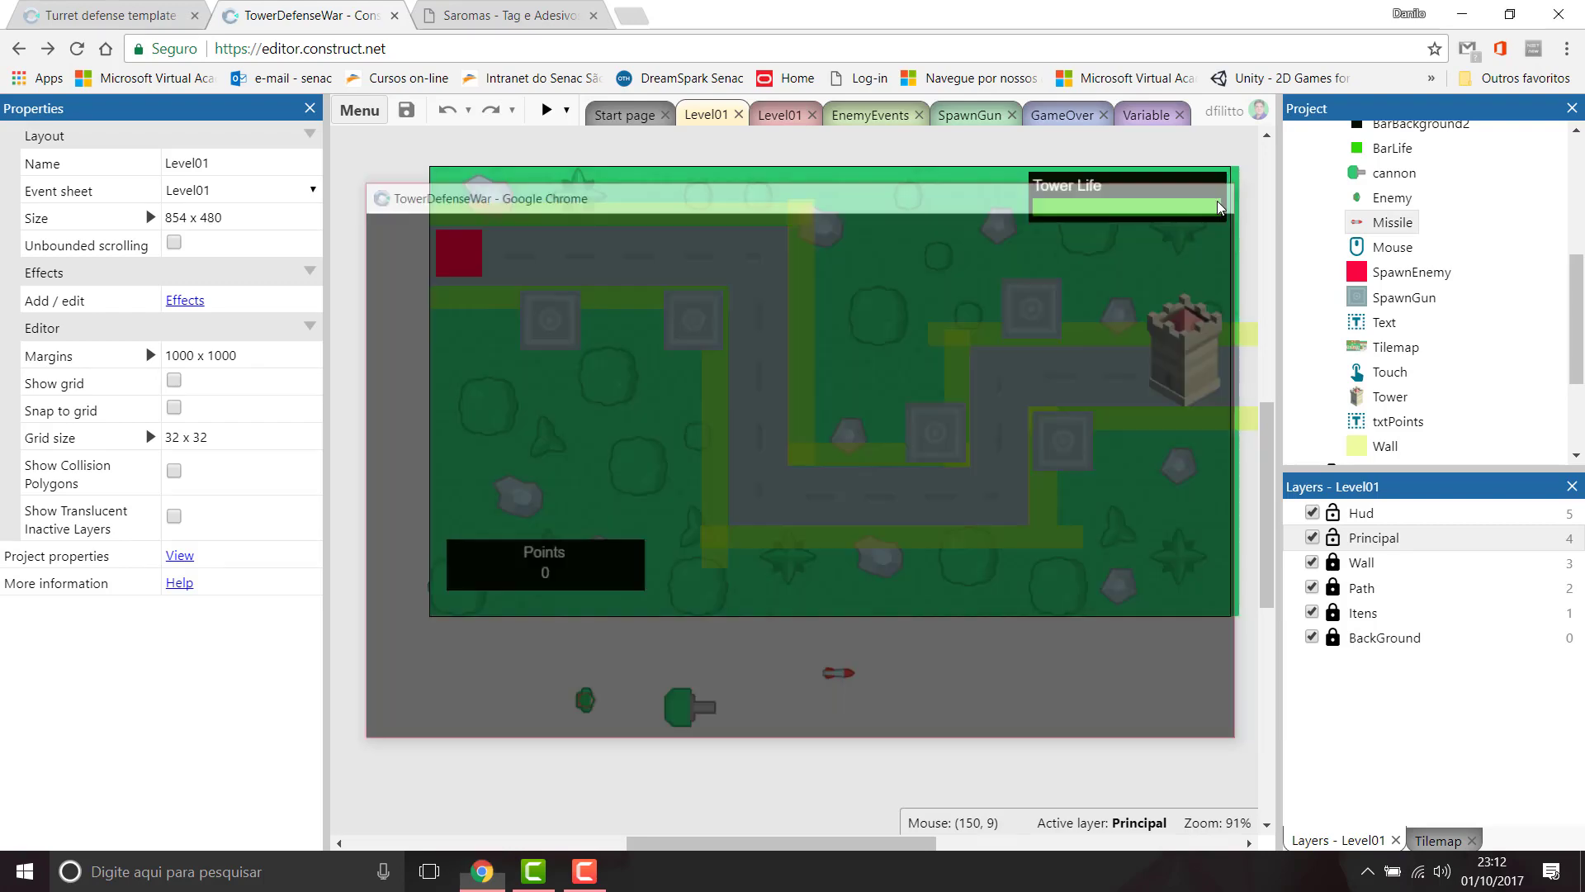
# Step: Run the game preview again, try placing cannons on the lower gun spots along the road, and close it
pyautogui.click(547, 116)
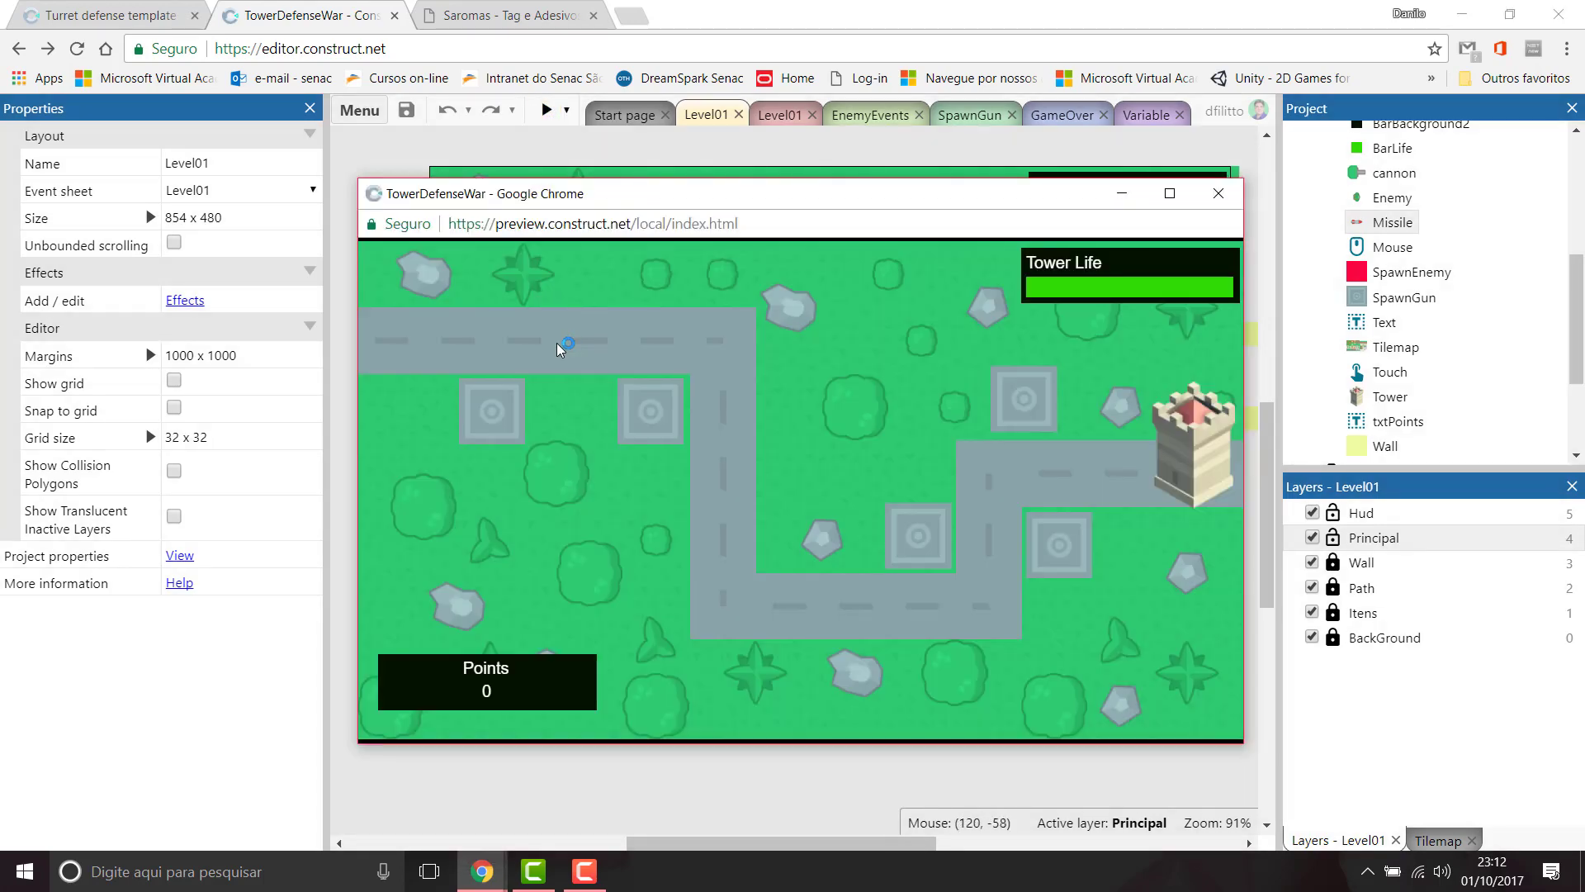
pyautogui.click(496, 413)
pyautogui.click(497, 415)
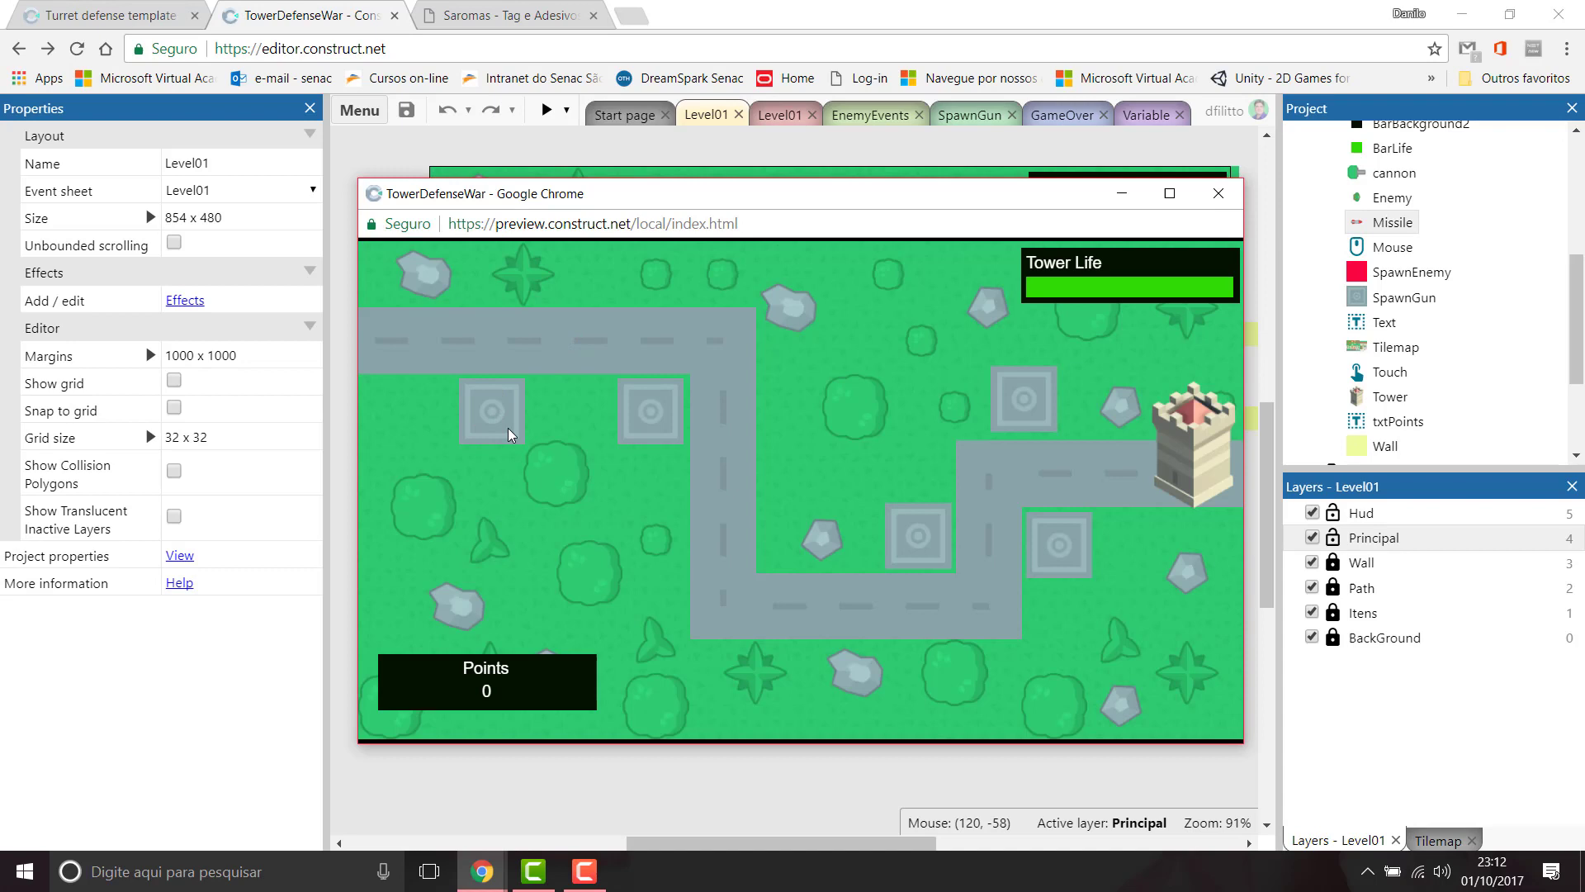
pyautogui.click(652, 410)
pyautogui.click(921, 535)
pyautogui.click(1060, 565)
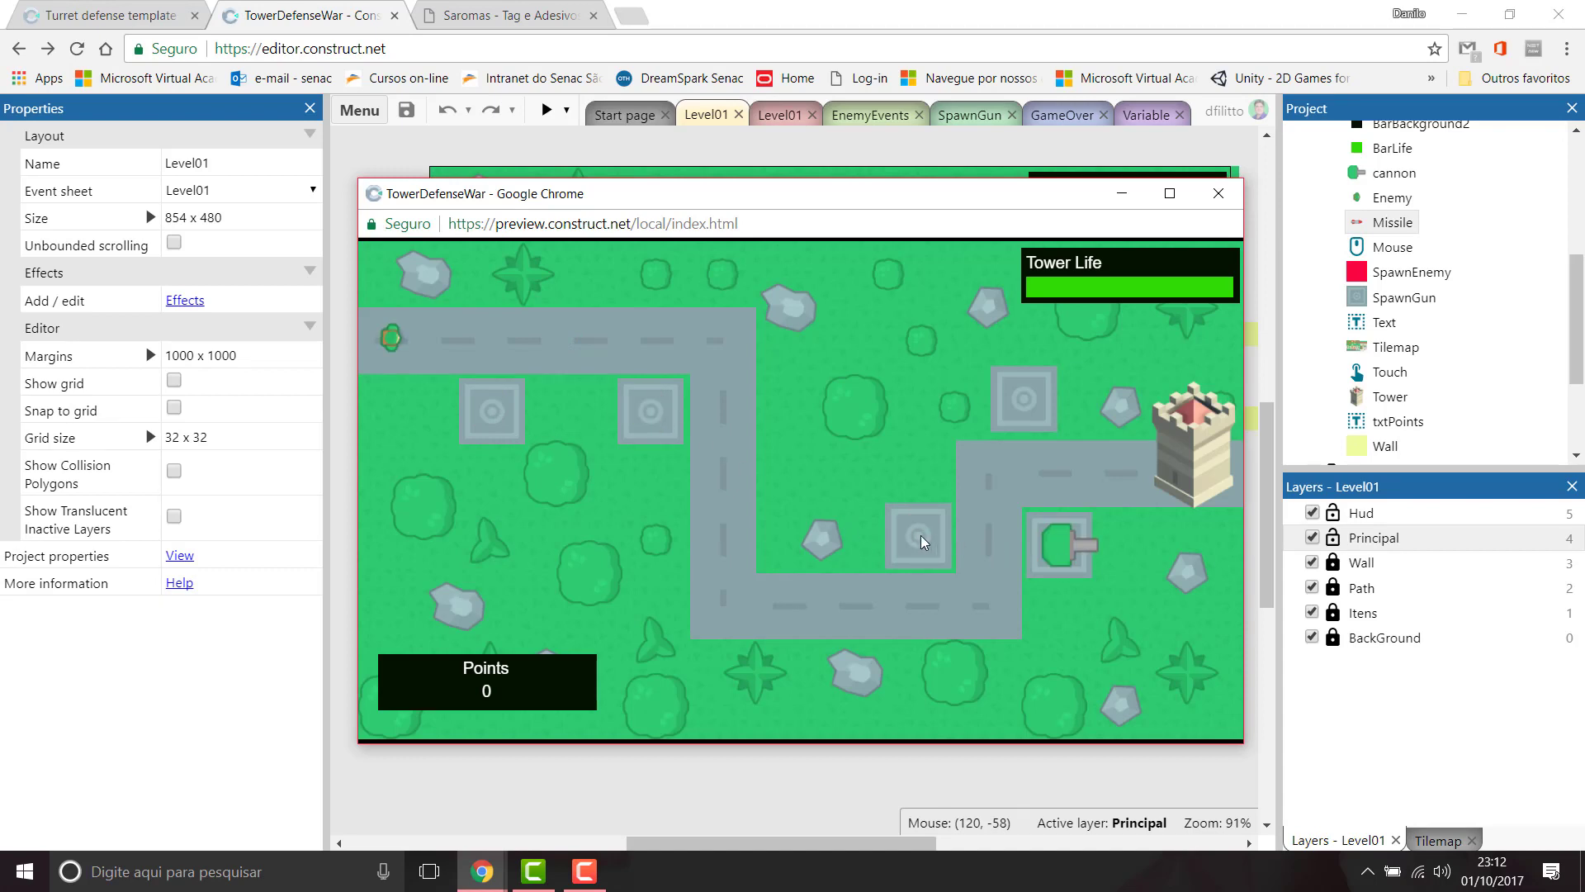
pyautogui.click(1217, 195)
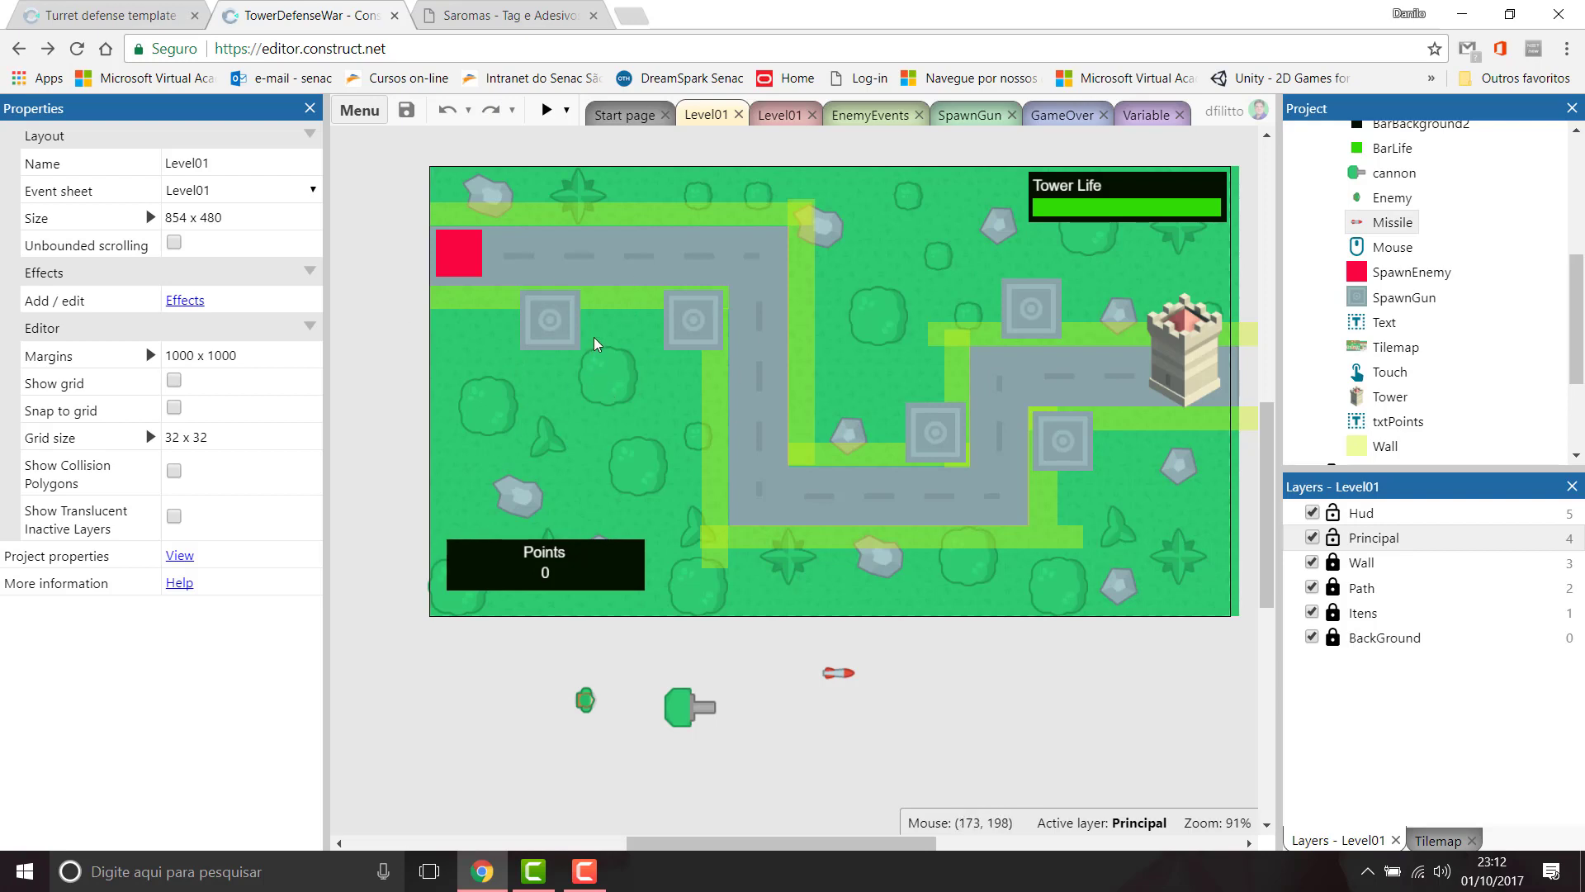
# Step: Switch to the Turret defense template project and preview how its turrets fire at the enemies
pyautogui.click(100, 16)
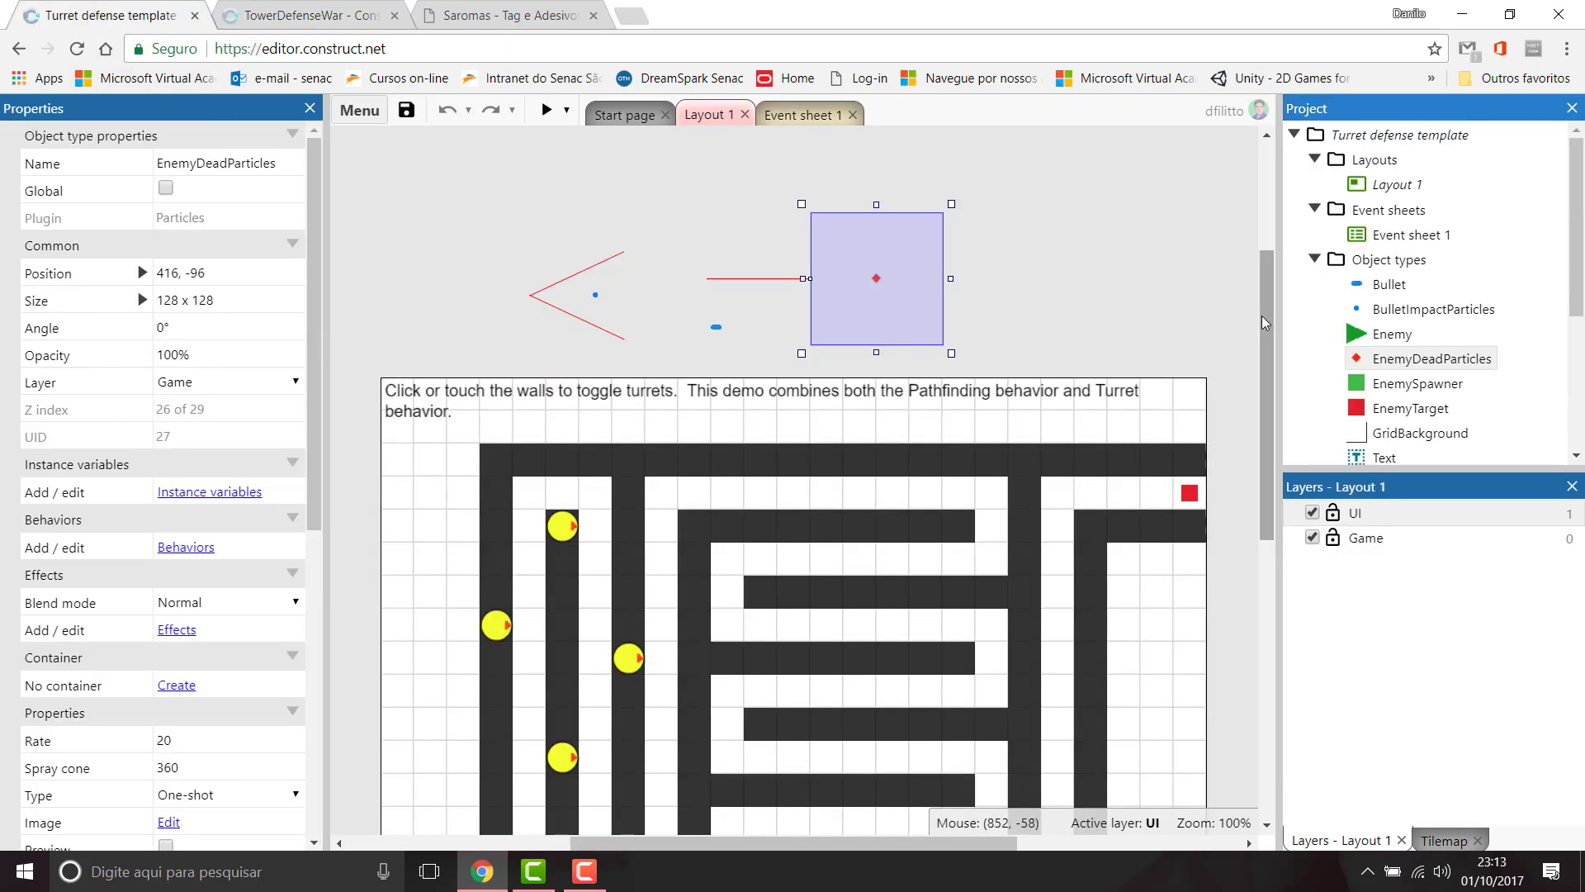
pyautogui.moveTo(1263, 313); pyautogui.dragTo(1267, 428)
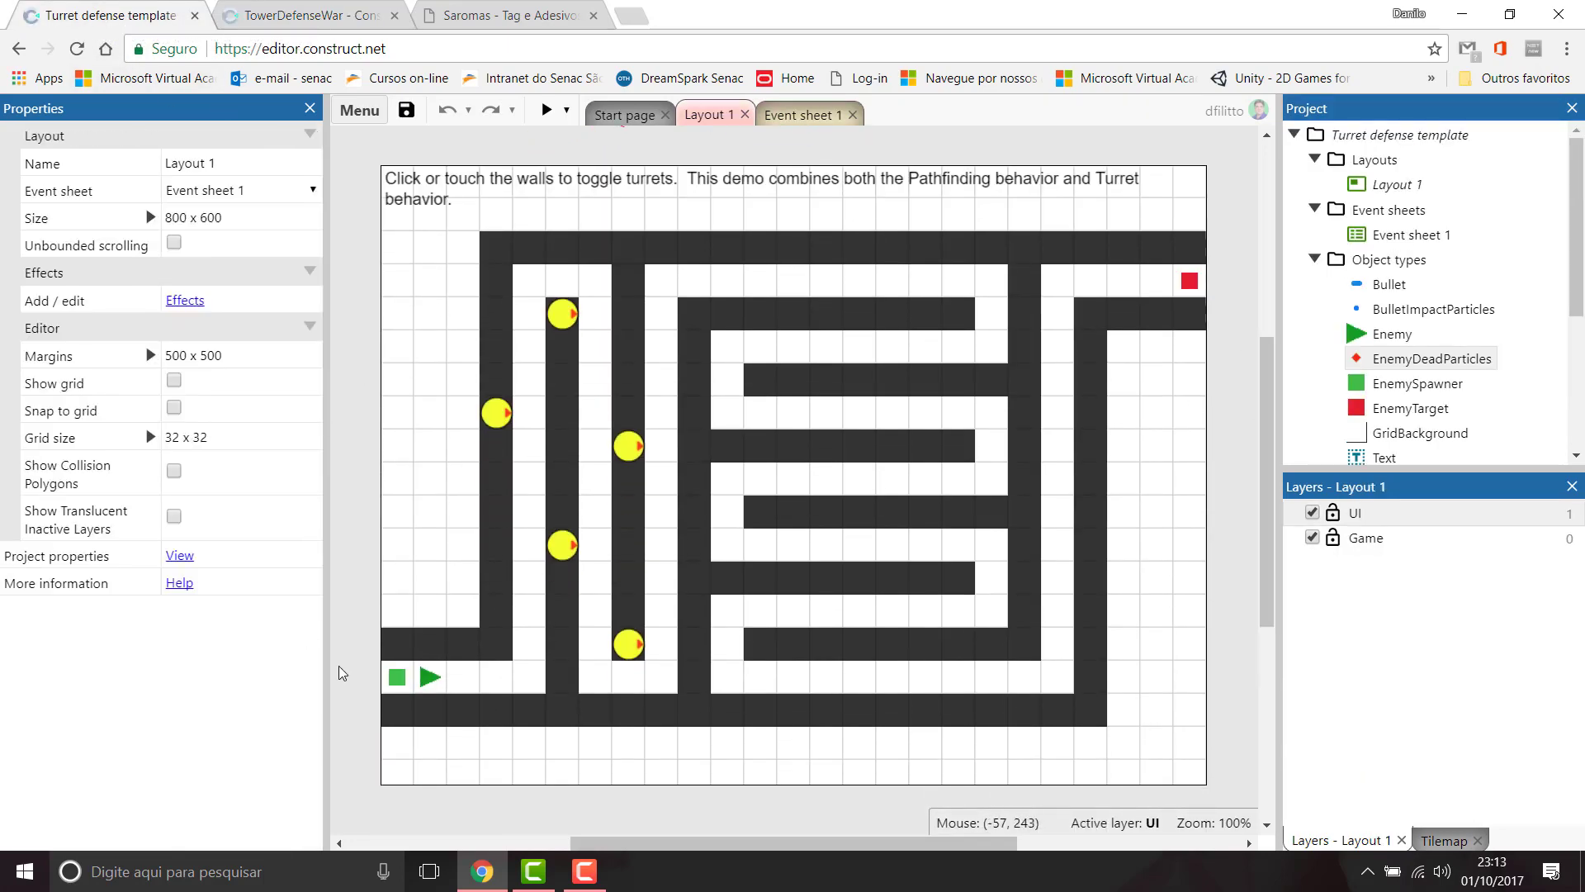
pyautogui.click(545, 109)
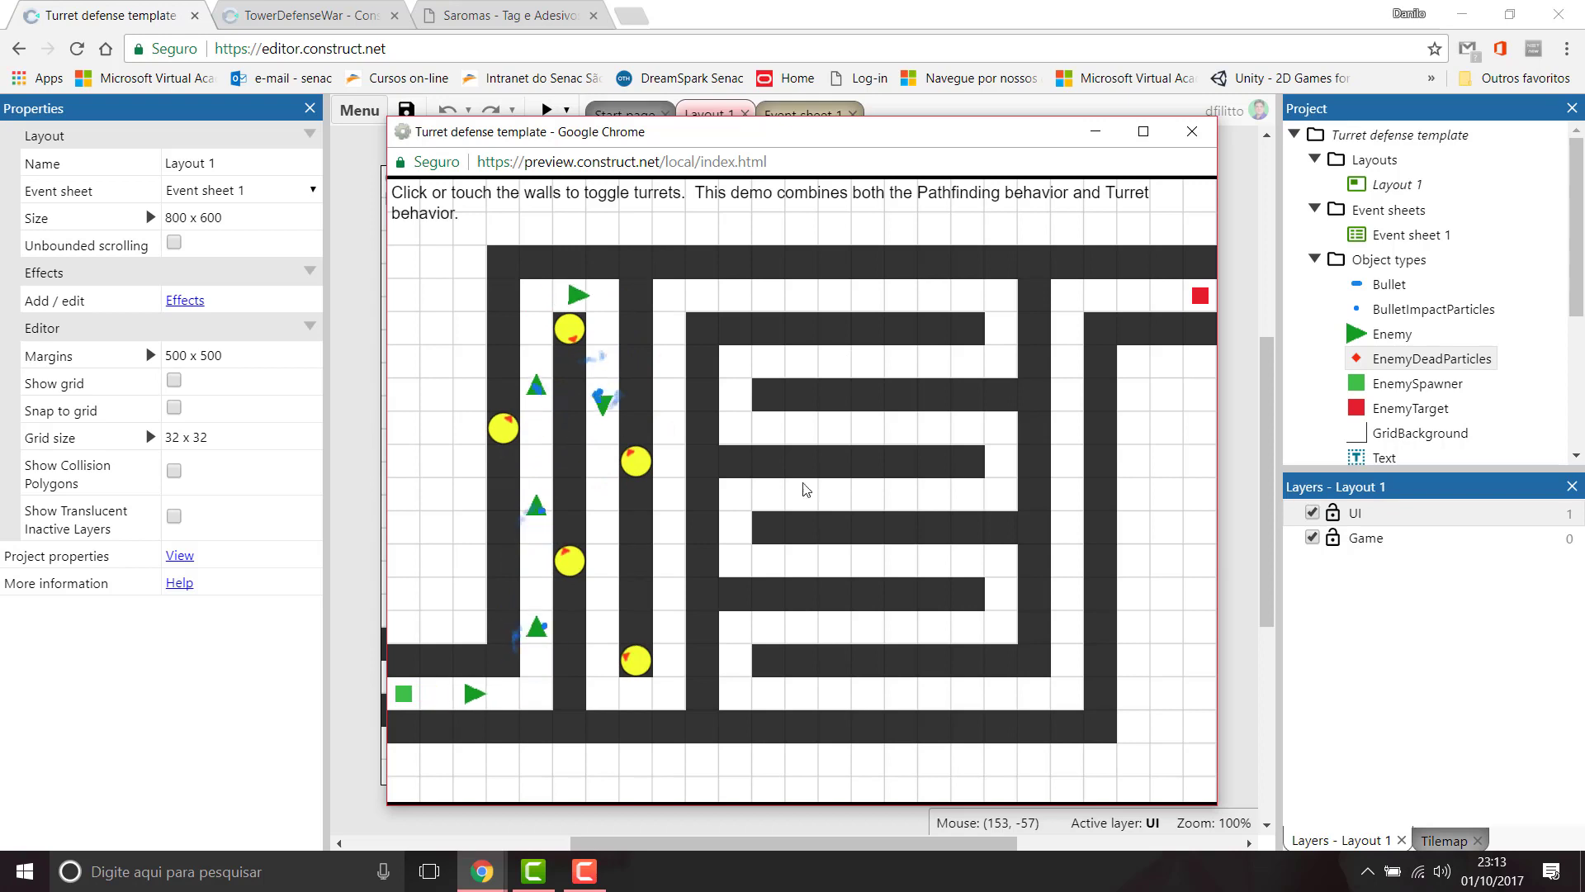
pyautogui.click(1195, 133)
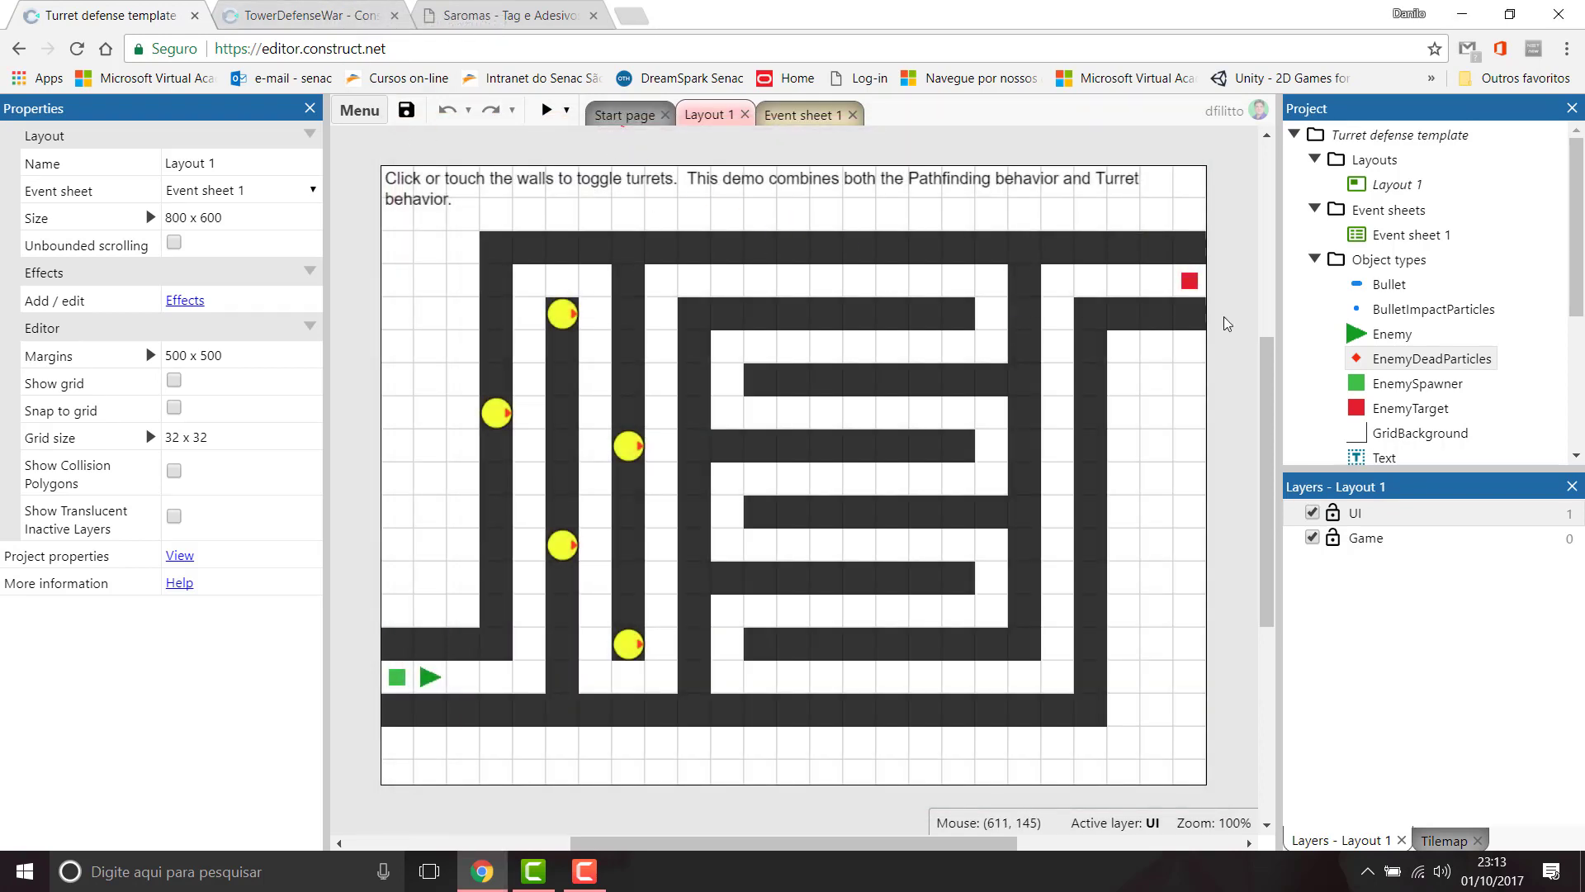
# Step: Open the template's Bullet sprite in the Animations Editor to examine its image
pyautogui.click(1387, 285)
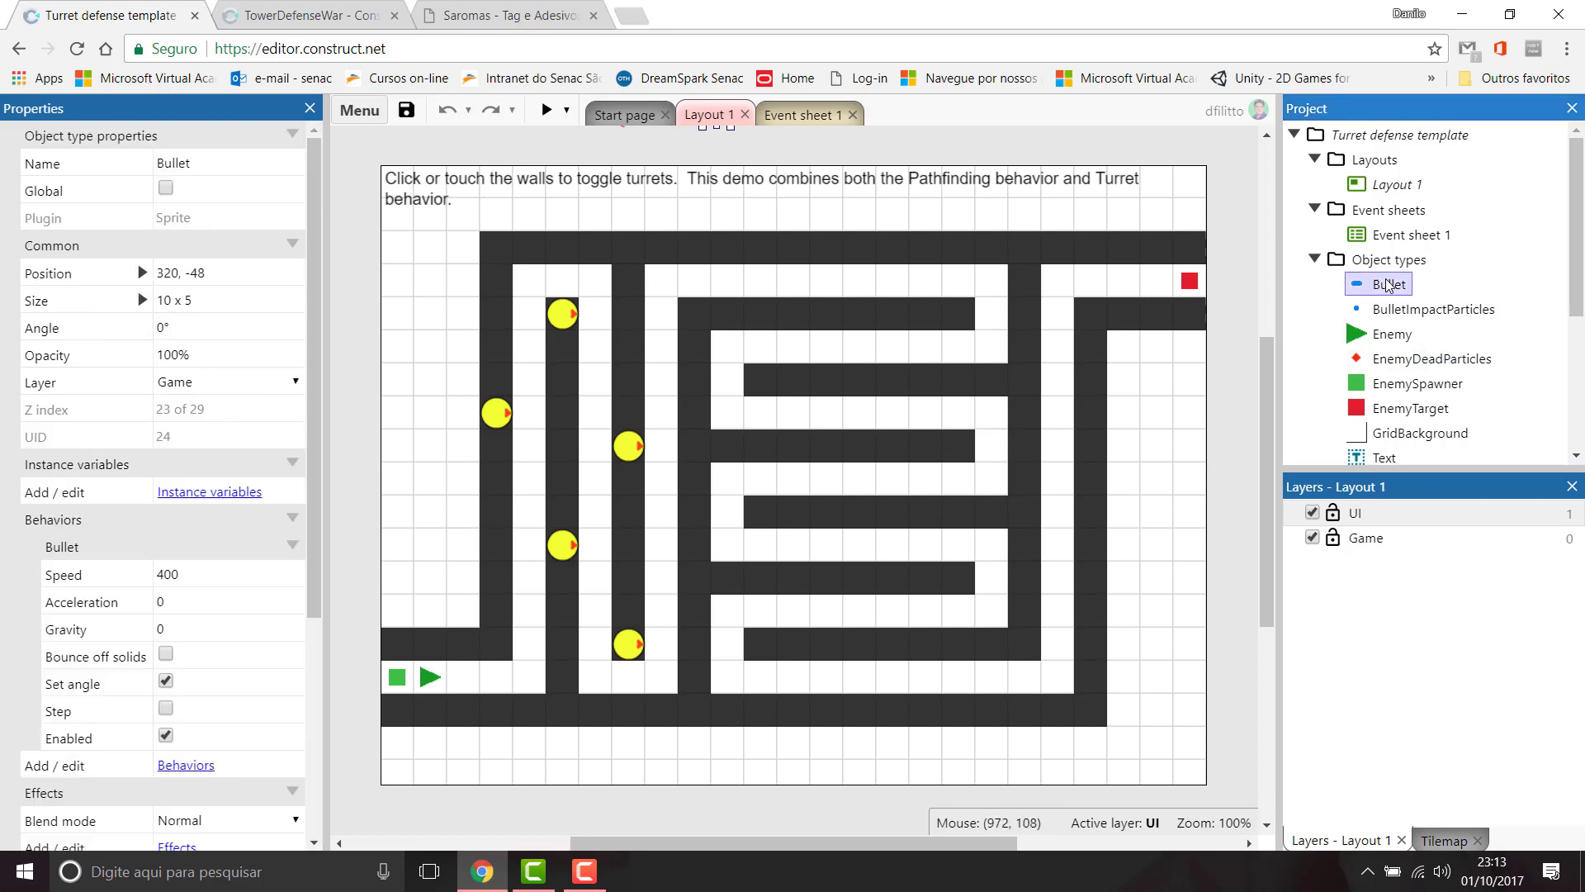
pyautogui.click(1387, 285)
pyautogui.doubleClick(1354, 289)
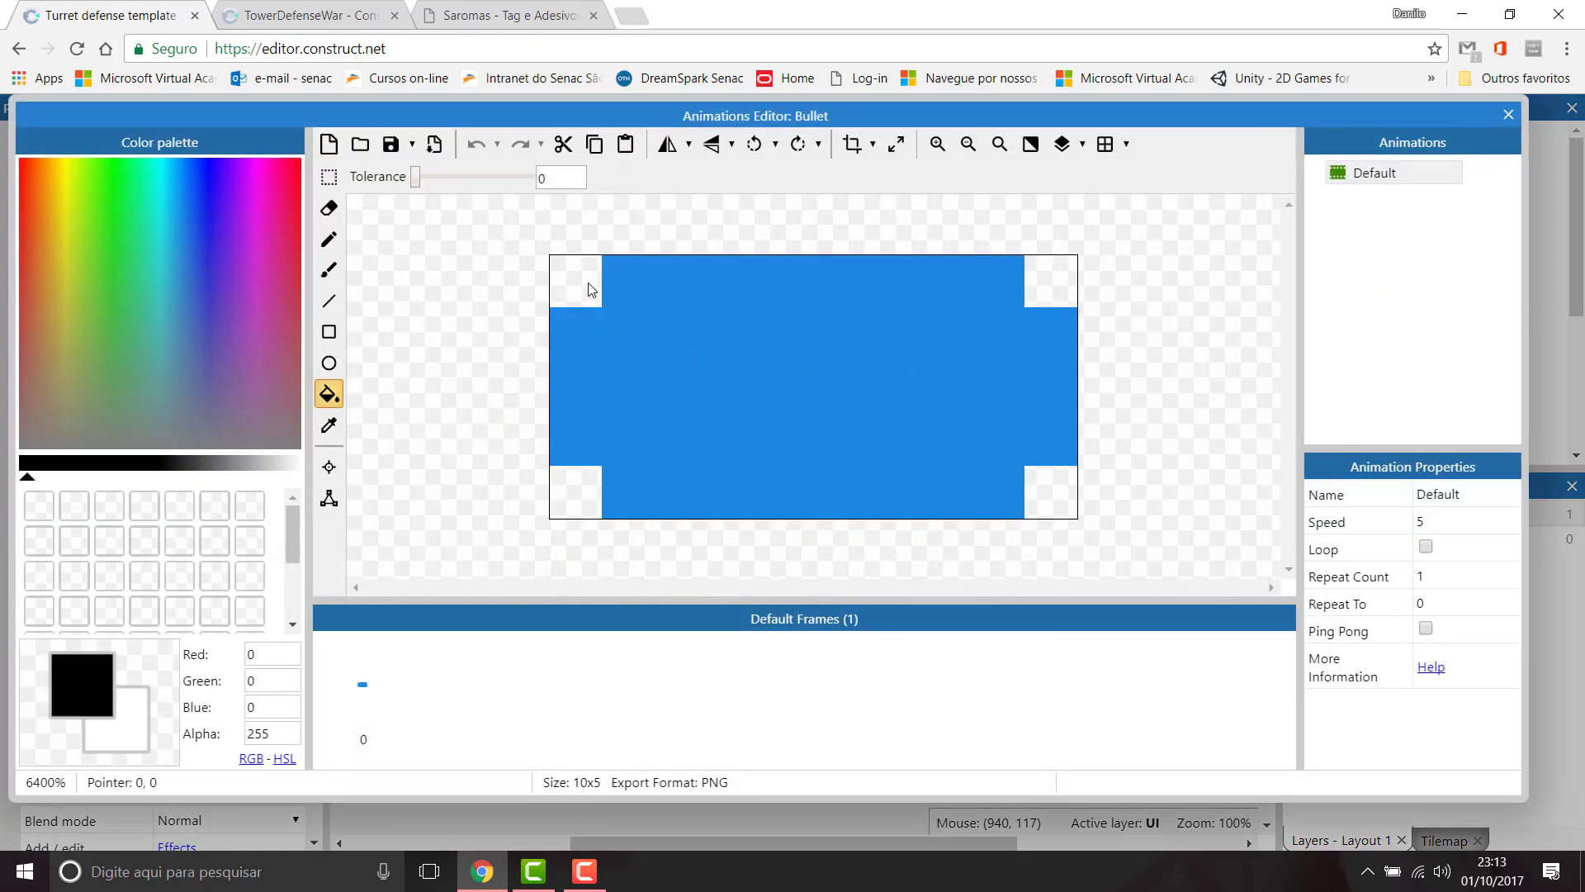
# Step: Clone the Missile object type in the TowerDefenseWar project
pyautogui.click(318, 17)
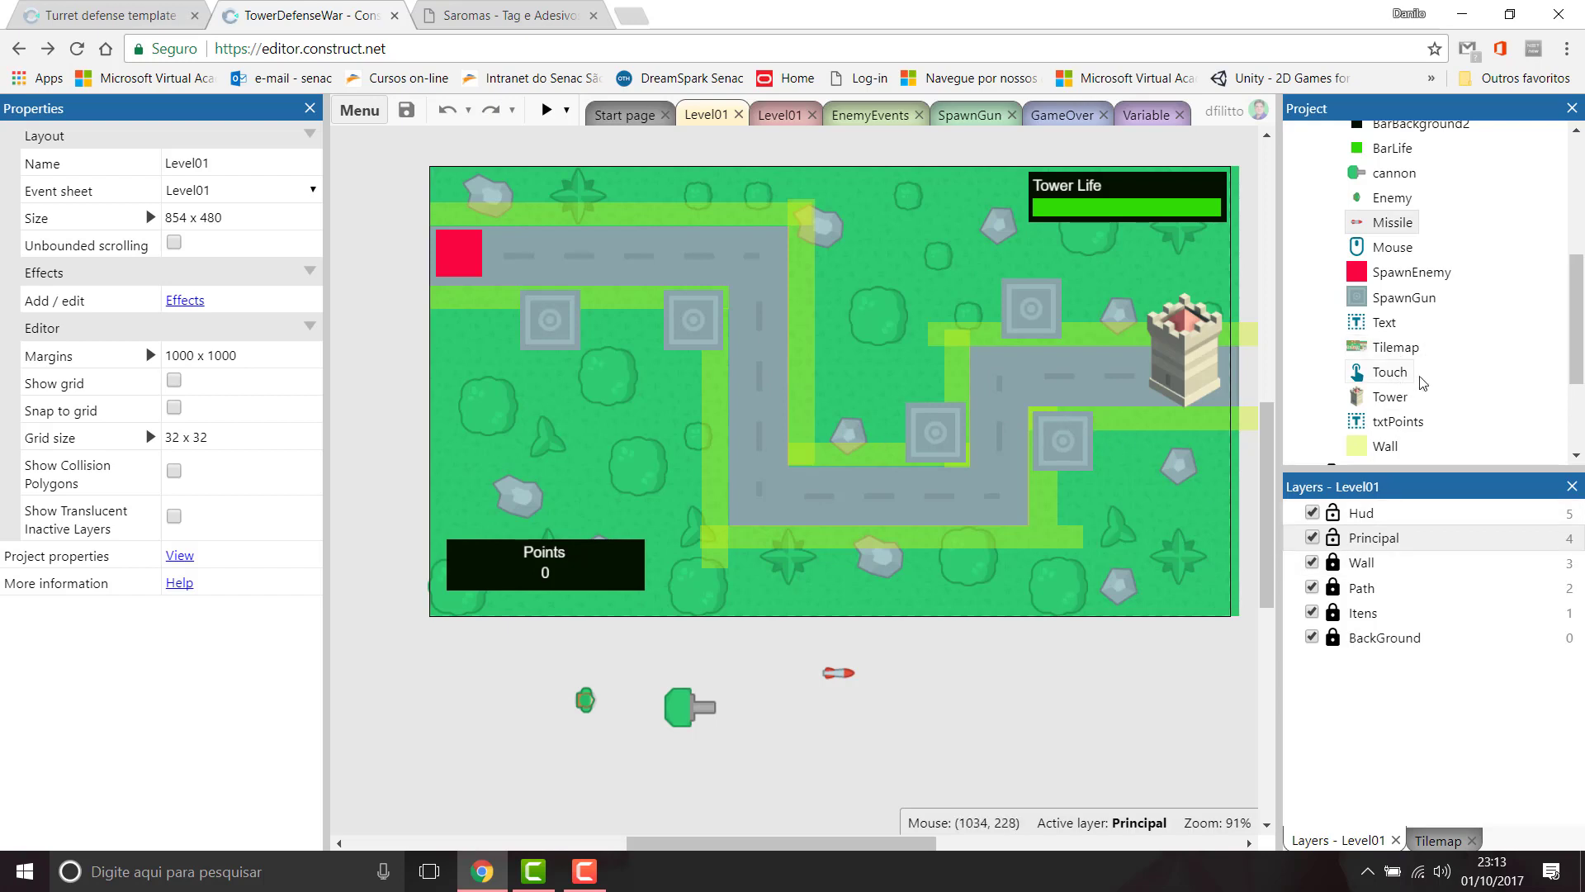
pyautogui.scroll(1, 1498, 351)
pyautogui.scroll(1, 1450, 323)
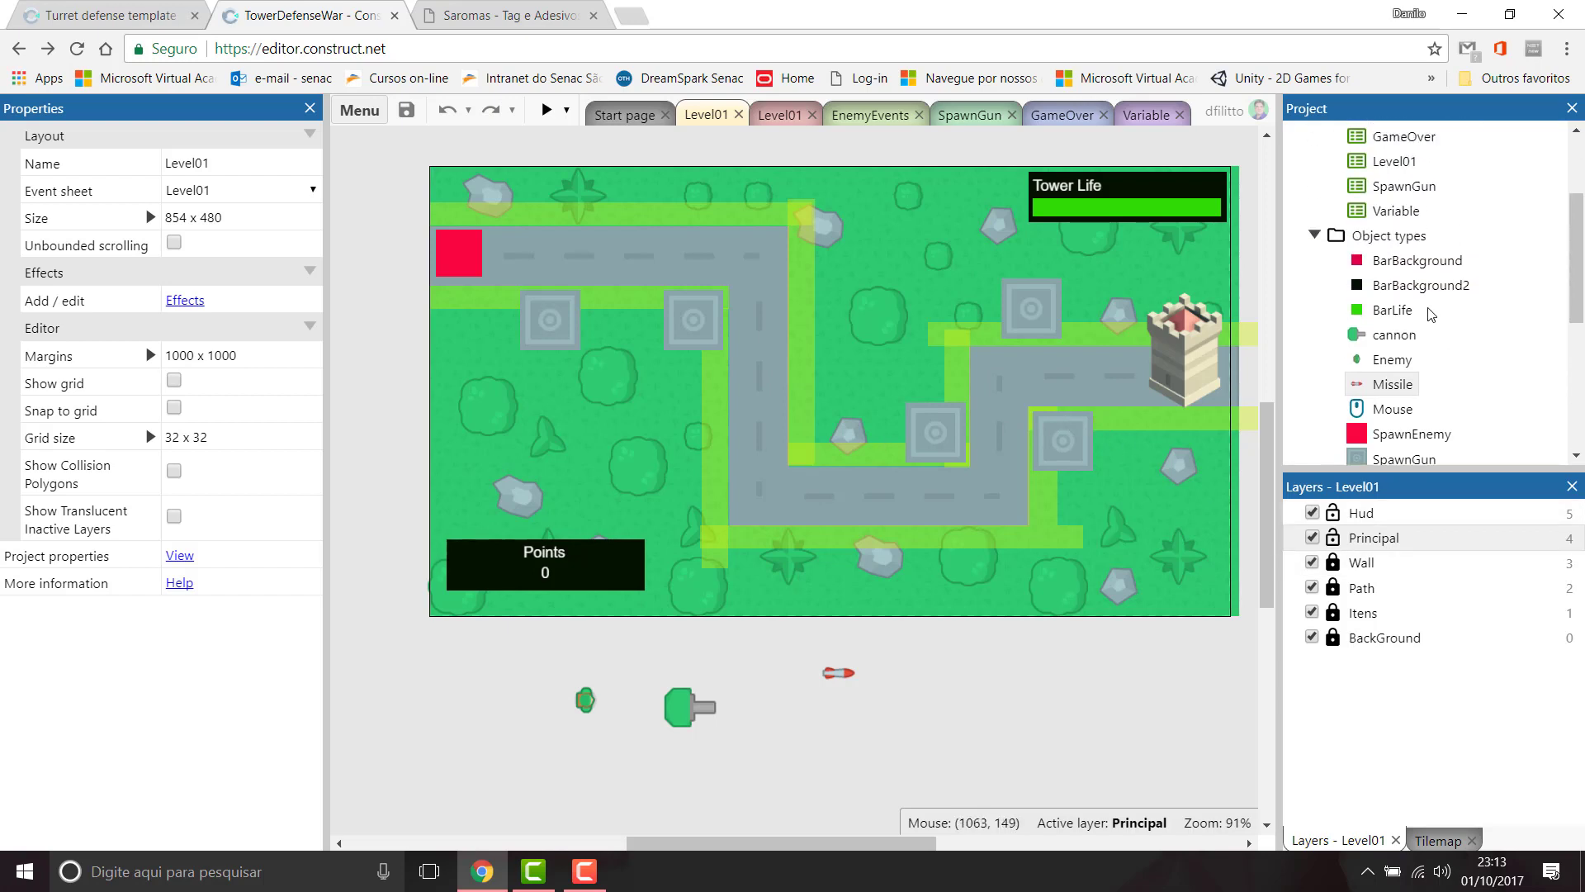
pyautogui.scroll(-3, 1436, 318)
pyautogui.scroll(-1, 1430, 316)
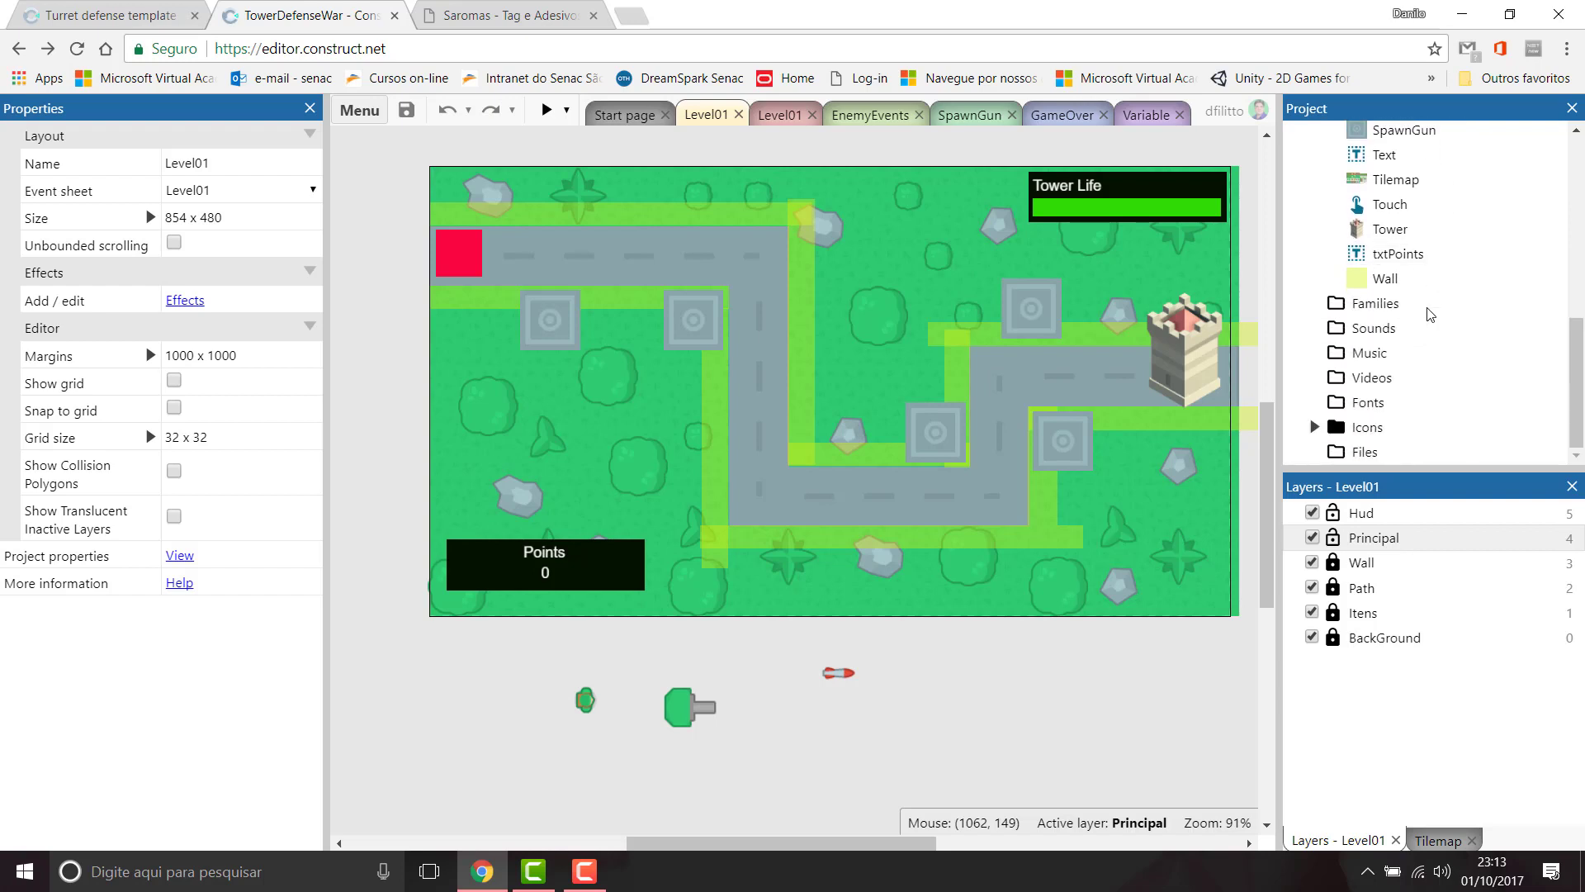
pyautogui.scroll(3, 1430, 318)
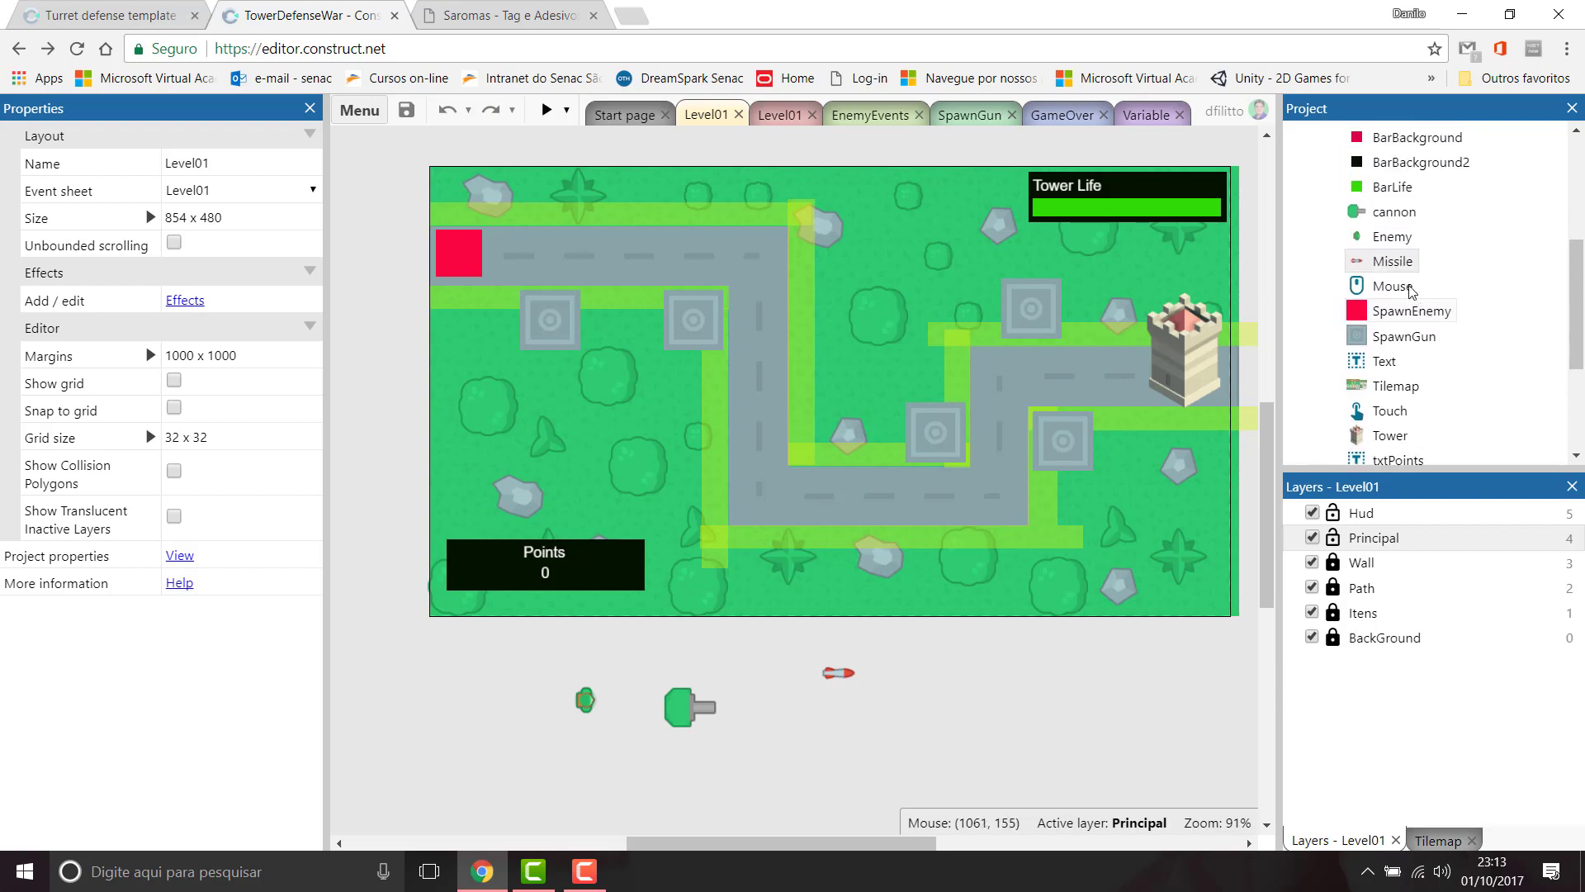
pyautogui.click(1395, 262)
pyautogui.rightClick(1371, 265)
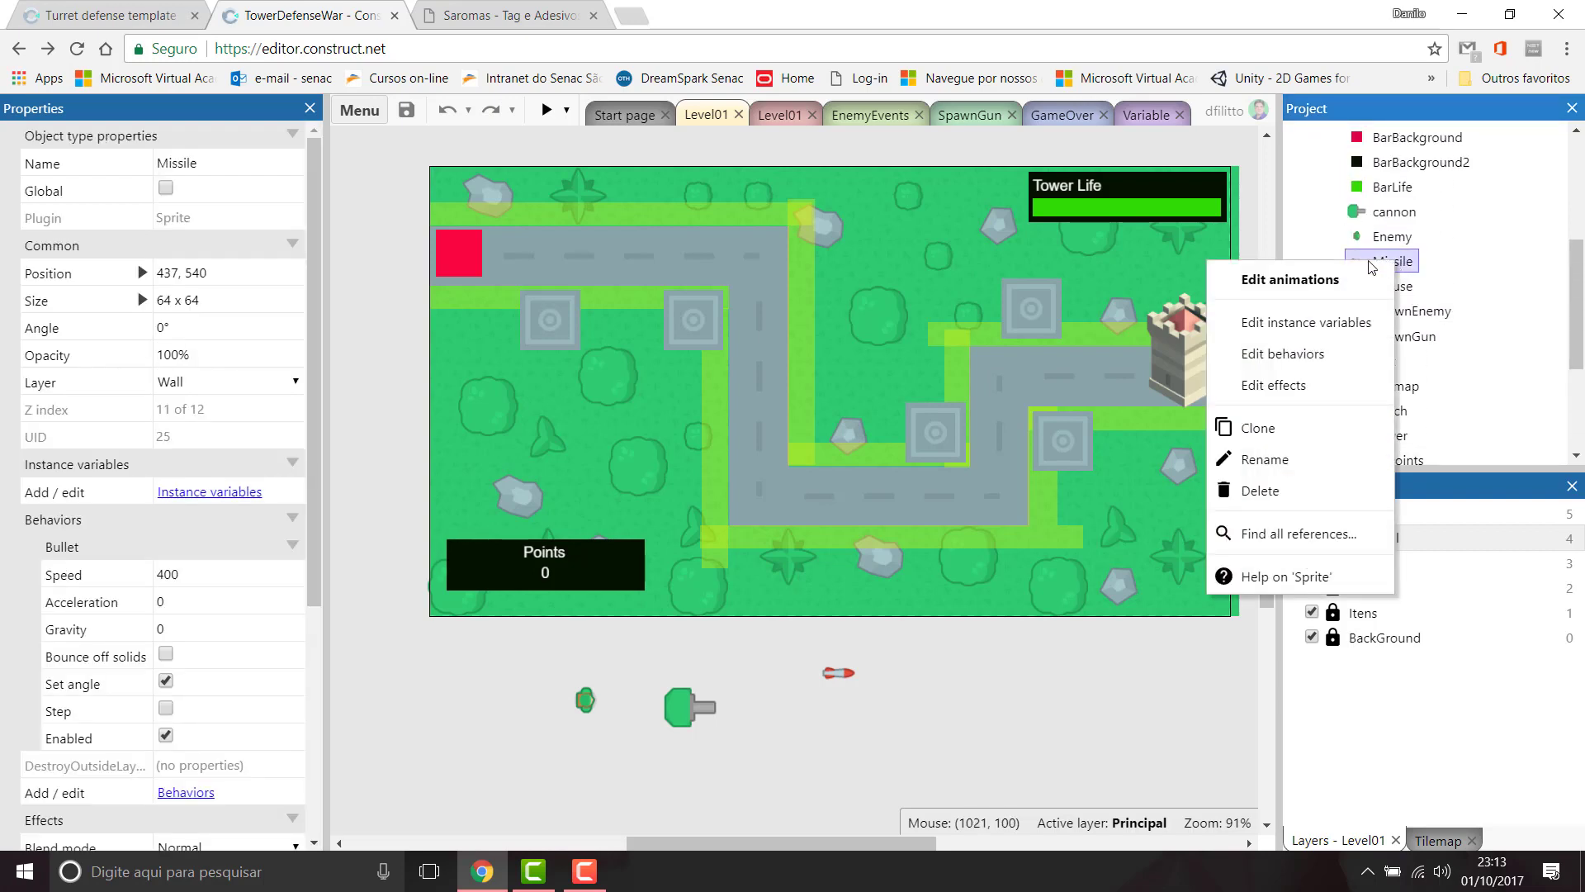
pyautogui.click(1288, 428)
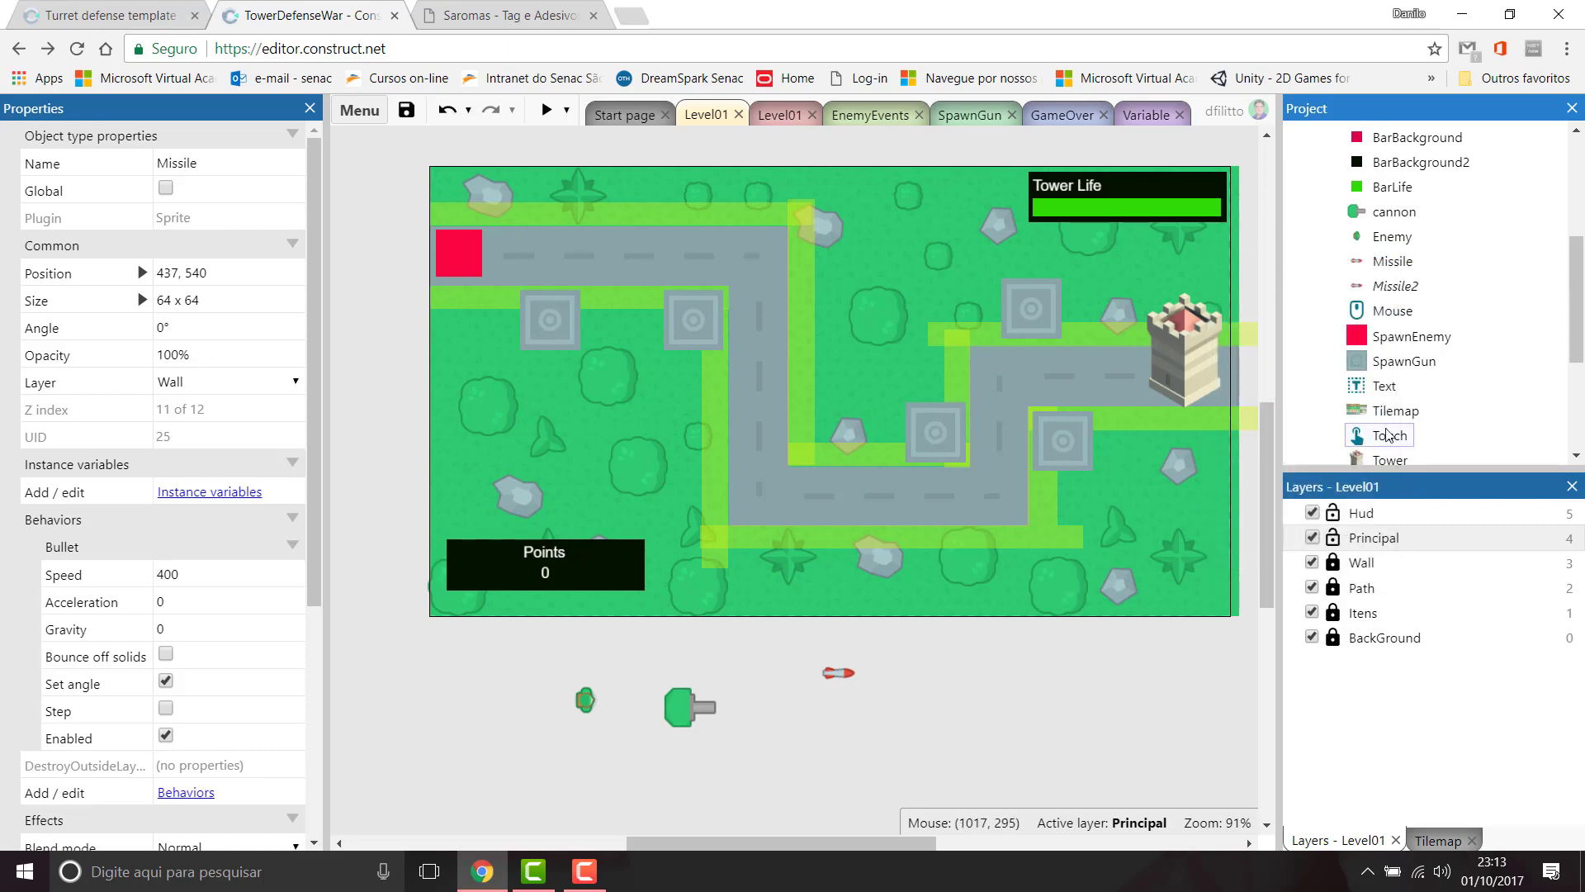
# Step: Open the original Missile sprite's image for editing and check the image size of the template's Bullet for comparison
pyautogui.click(1395, 262)
pyautogui.doubleClick(1396, 262)
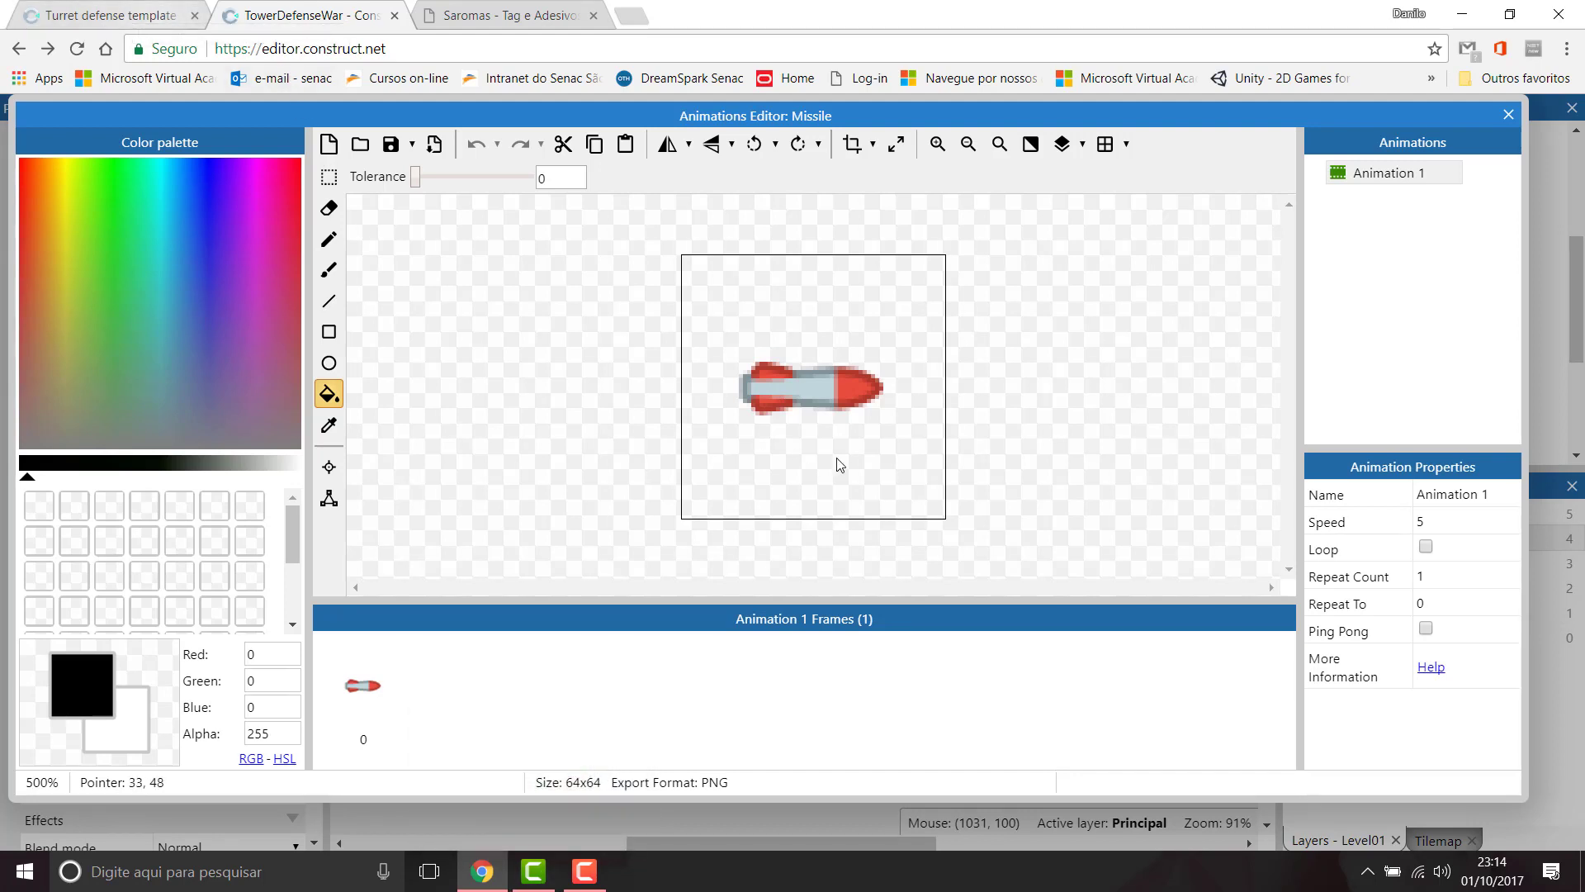
pyautogui.click(126, 11)
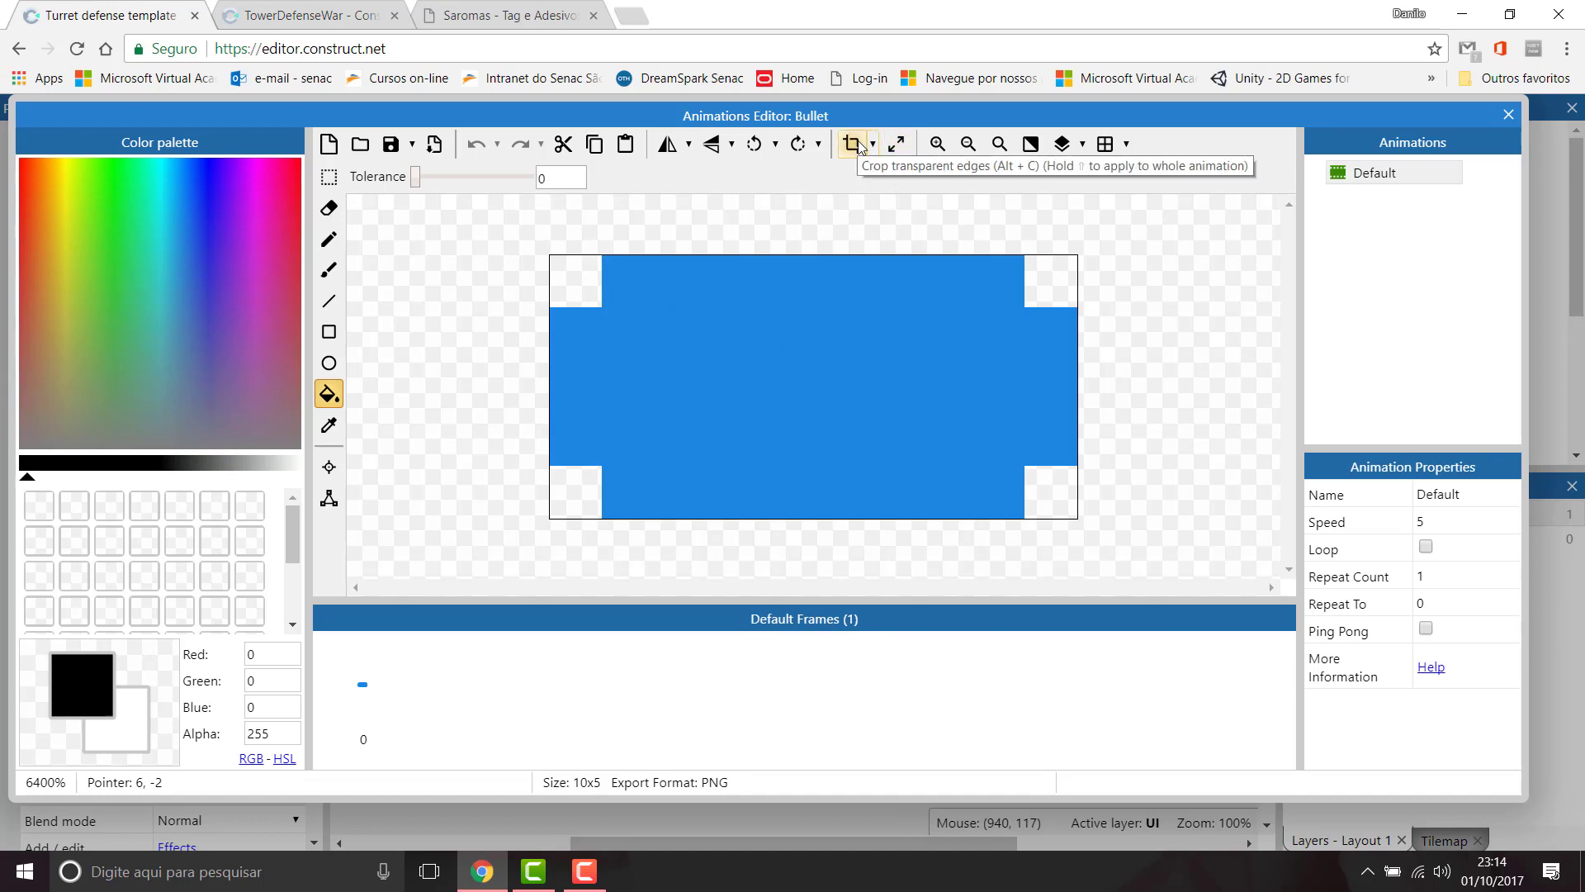
pyautogui.click(900, 145)
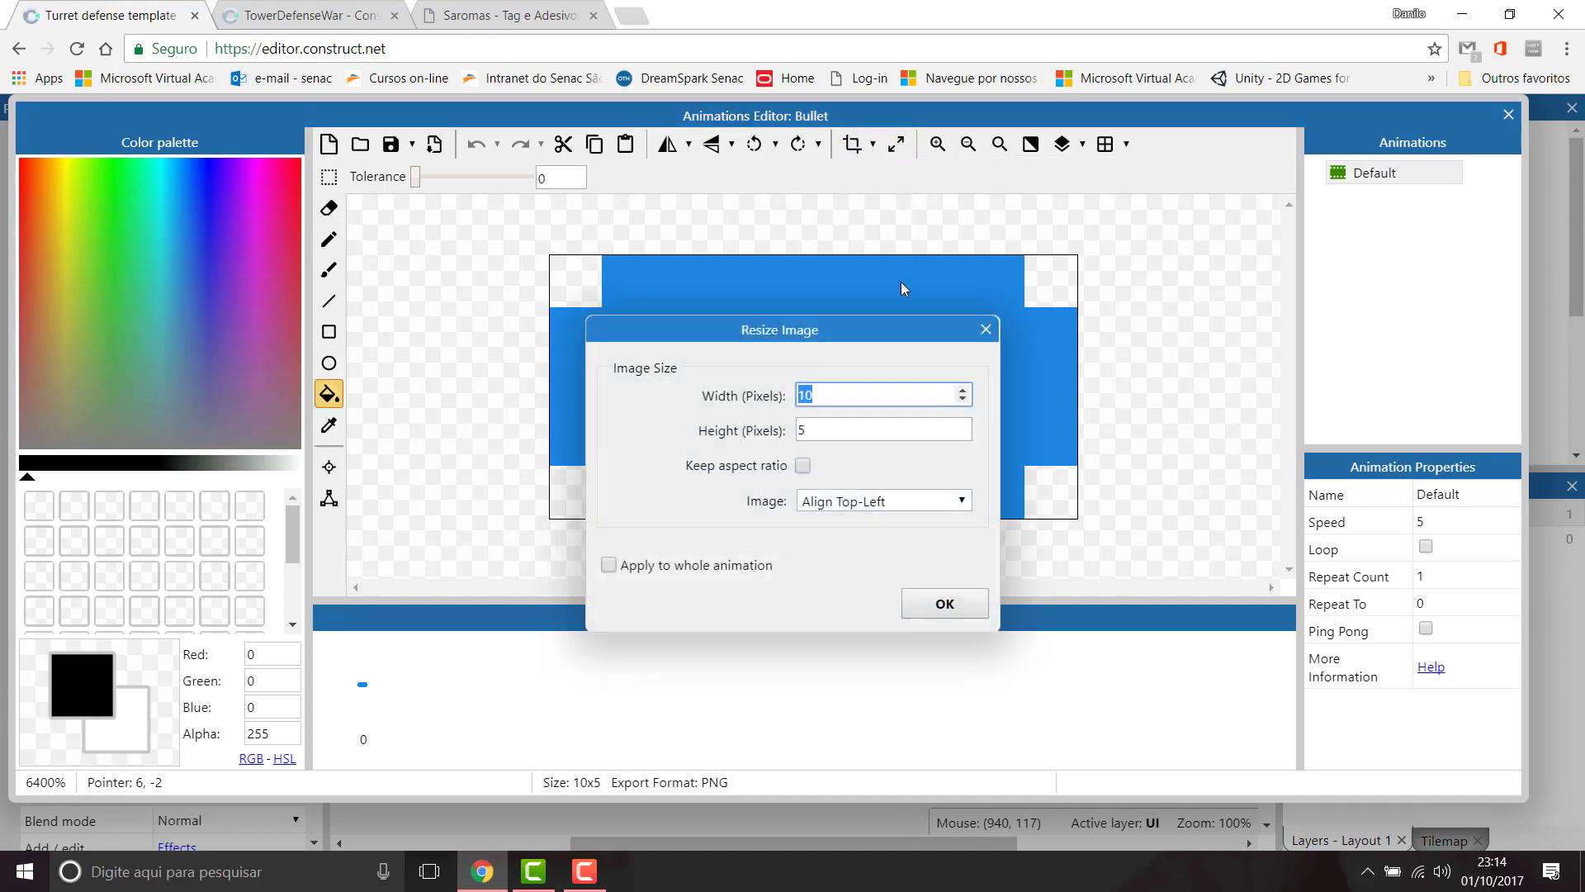
pyautogui.click(986, 330)
pyautogui.click(348, 13)
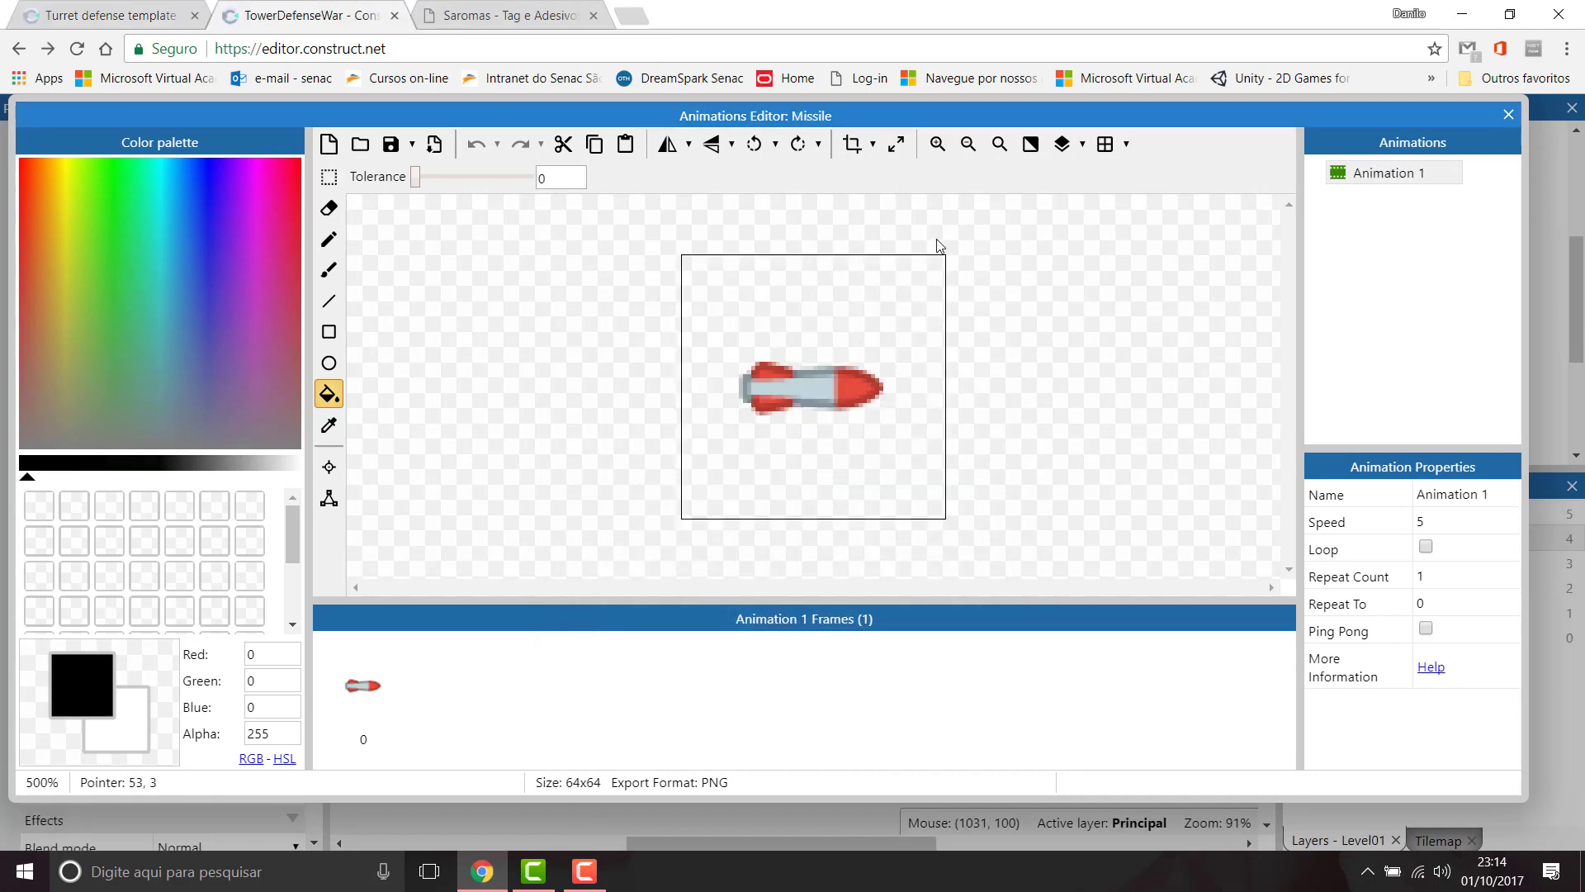
# Step: Resize the Missile image to 10 pixels wide and 5 pixels high
pyautogui.click(898, 145)
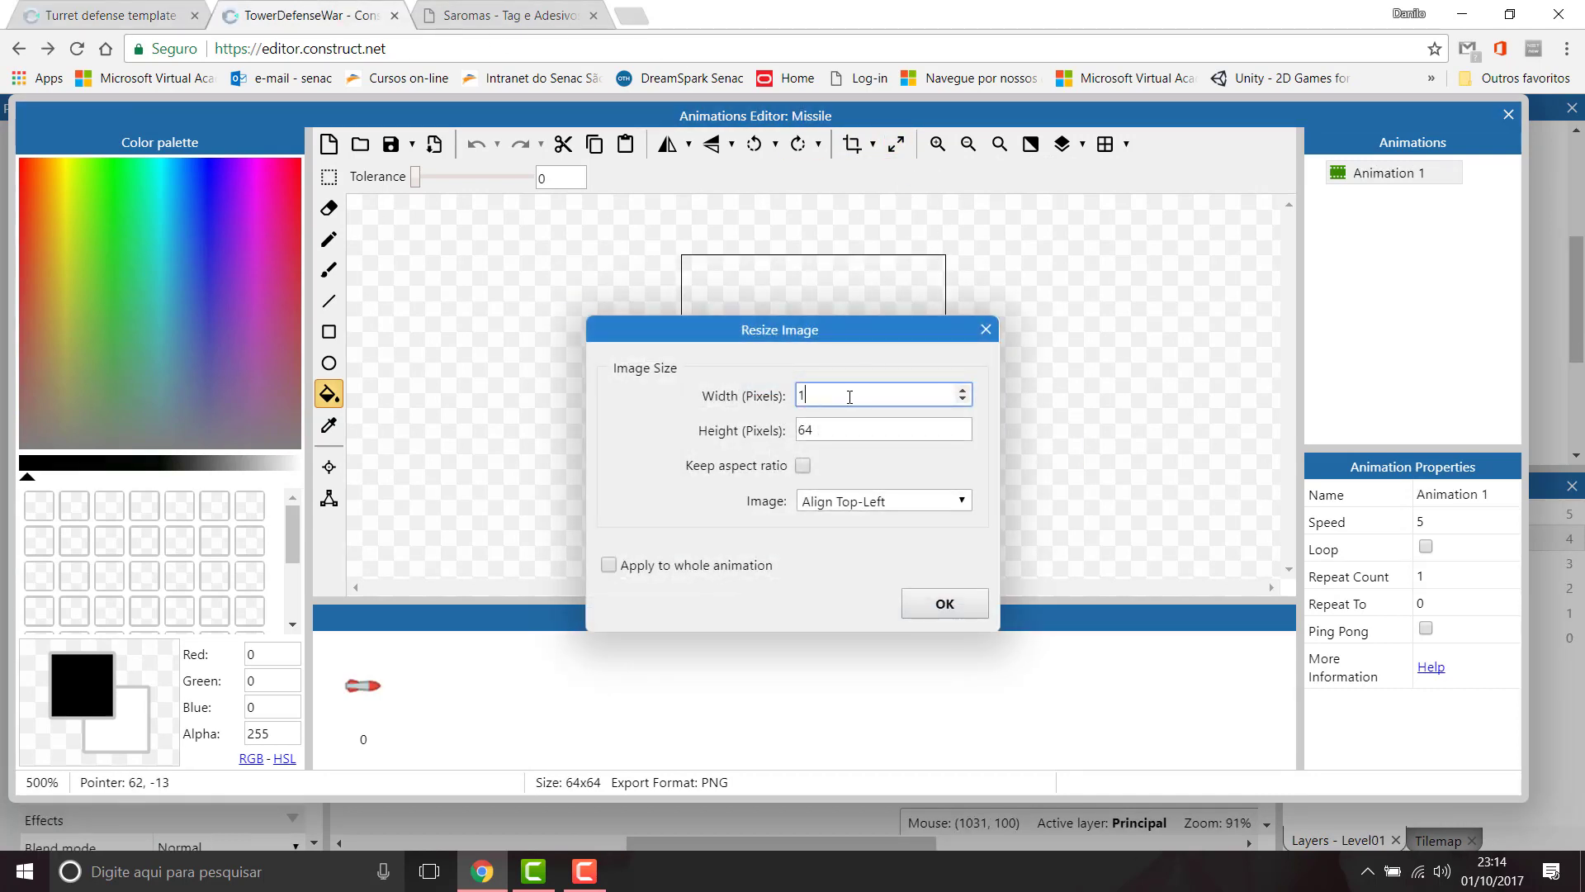
pyautogui.press('Tab')
pyautogui.press('Down')
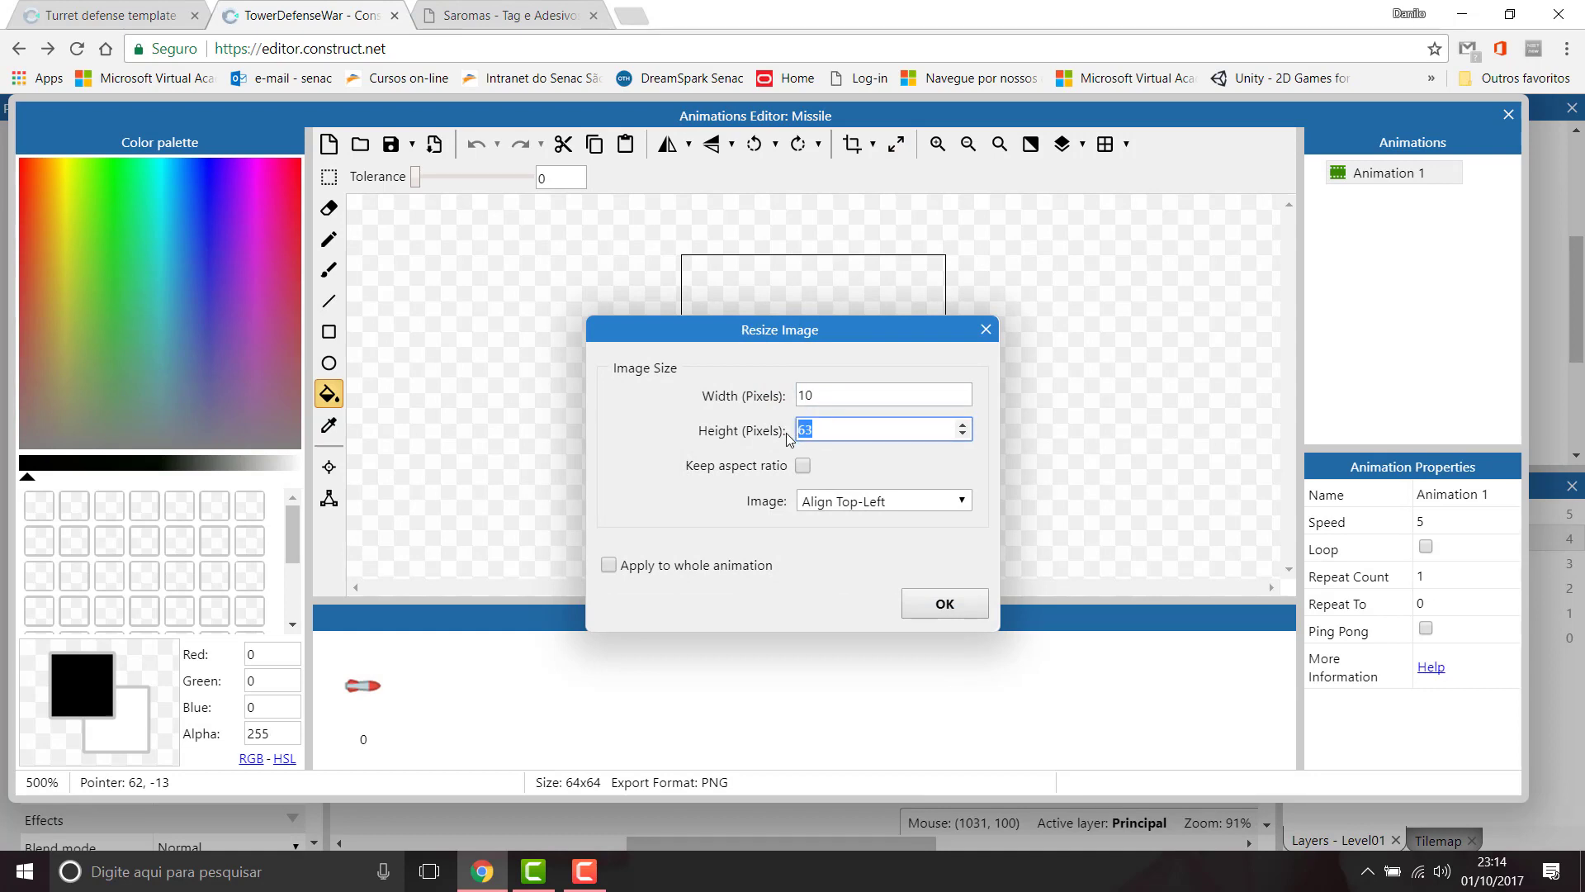
pyautogui.write('5')
pyautogui.click(933, 601)
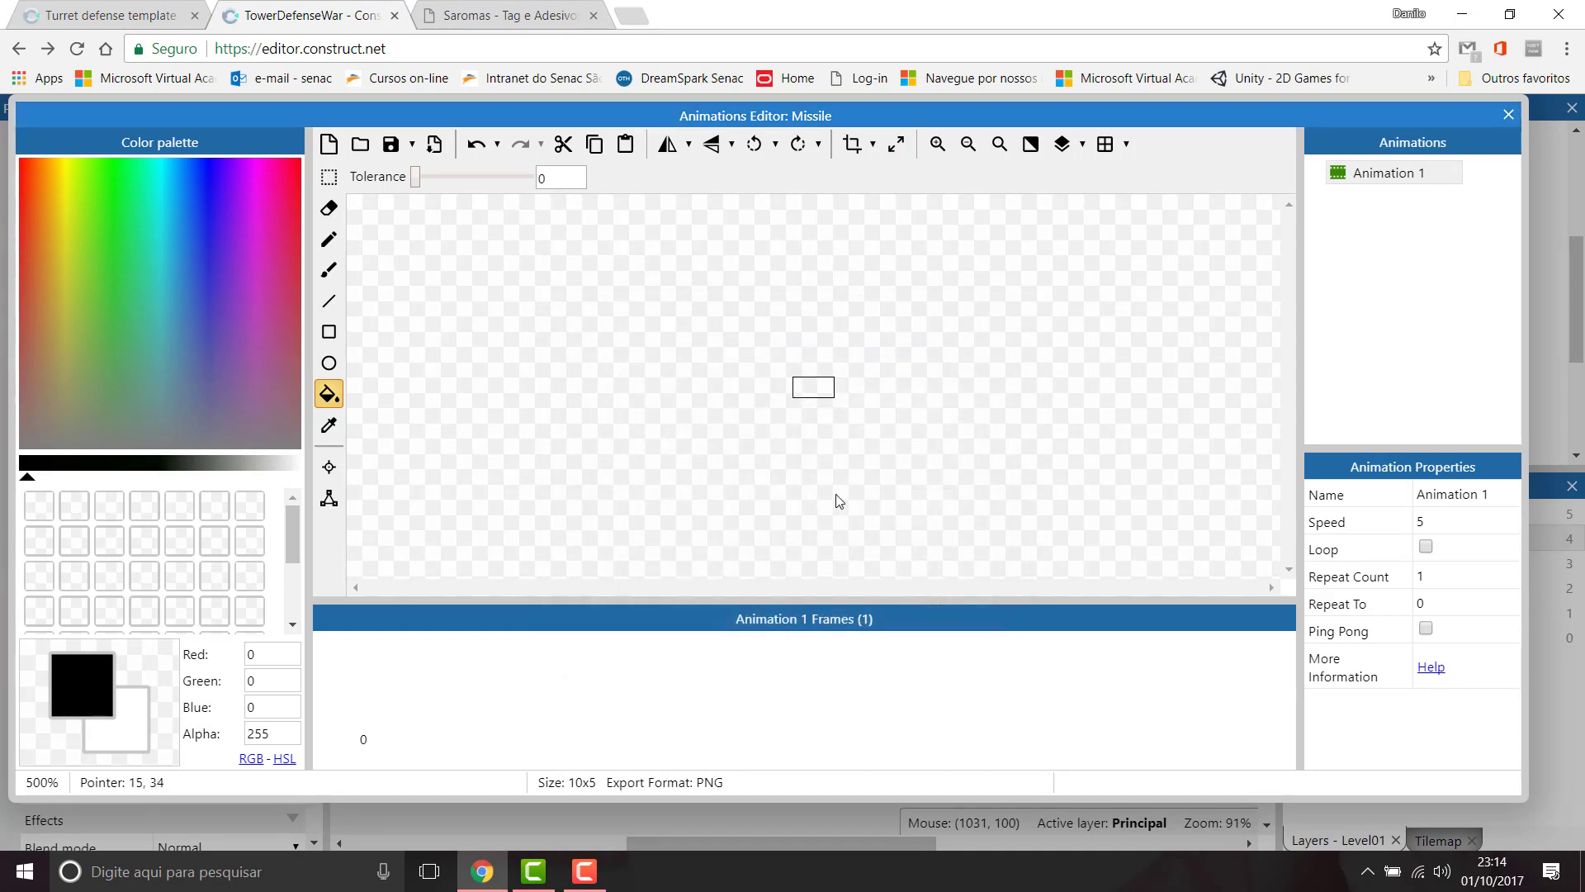
# Step: Compare the resized Missile canvas with the template's Bullet image
pyautogui.scroll(10, 911, 466)
pyautogui.scroll(1, 912, 467)
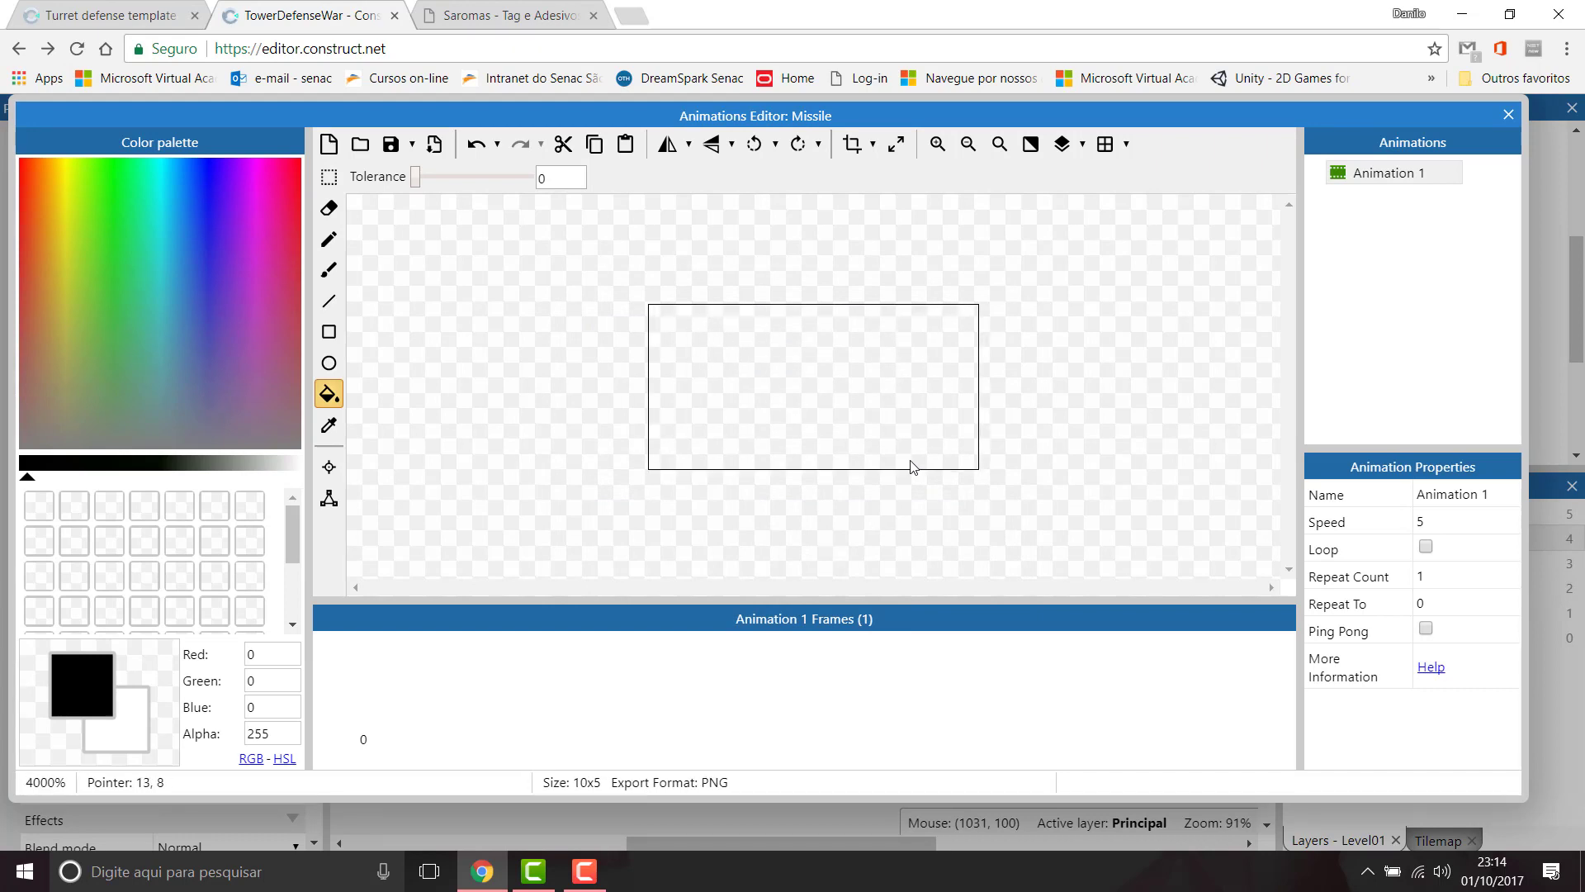
pyautogui.click(54, 8)
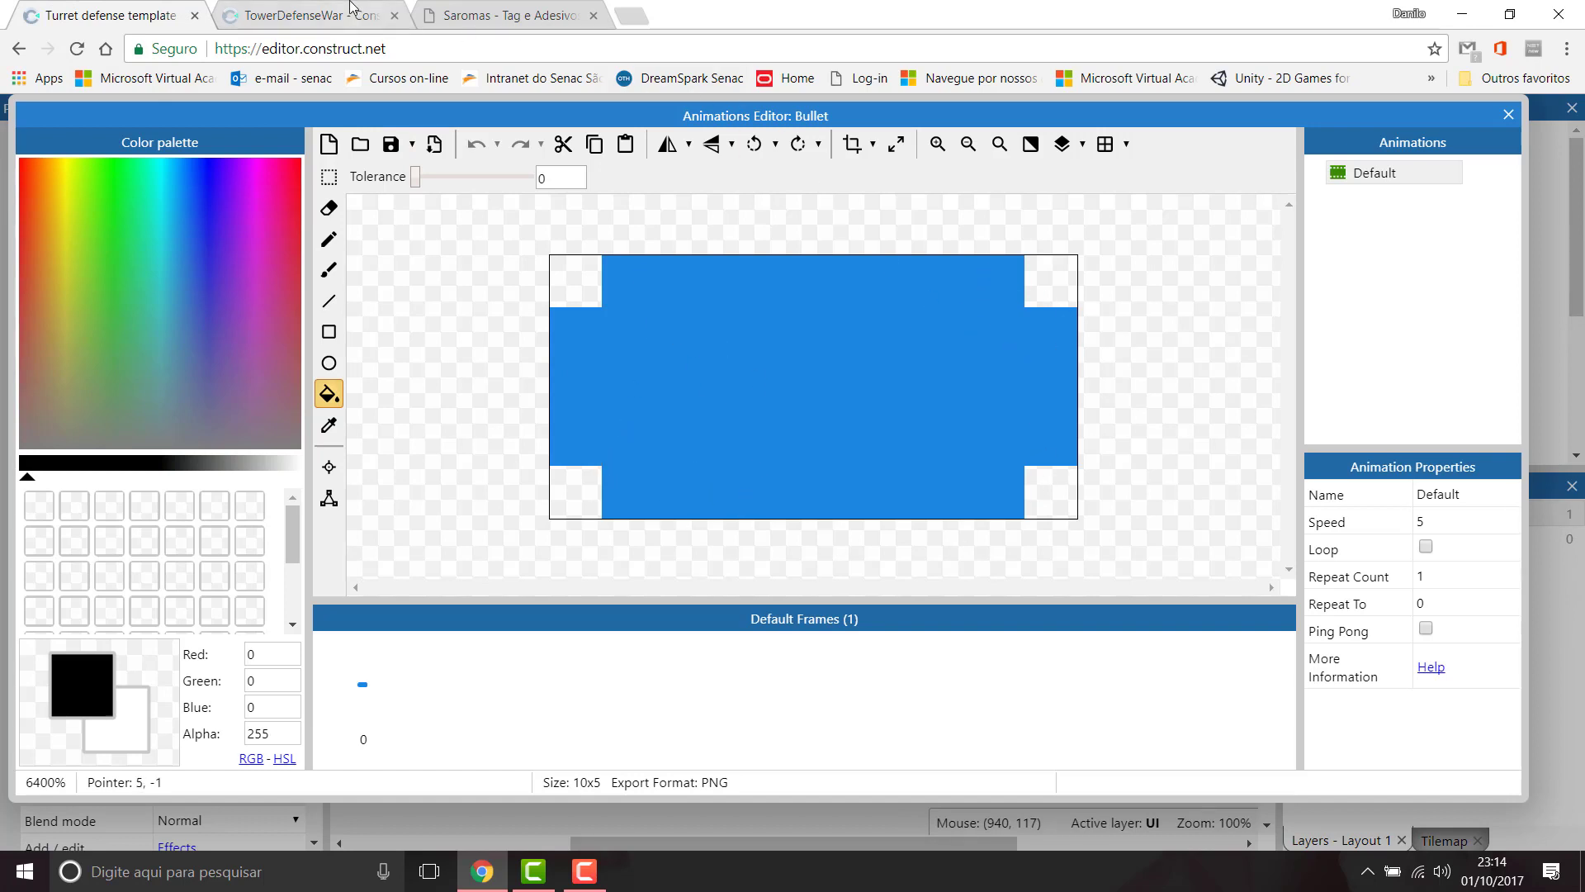
pyautogui.click(316, 13)
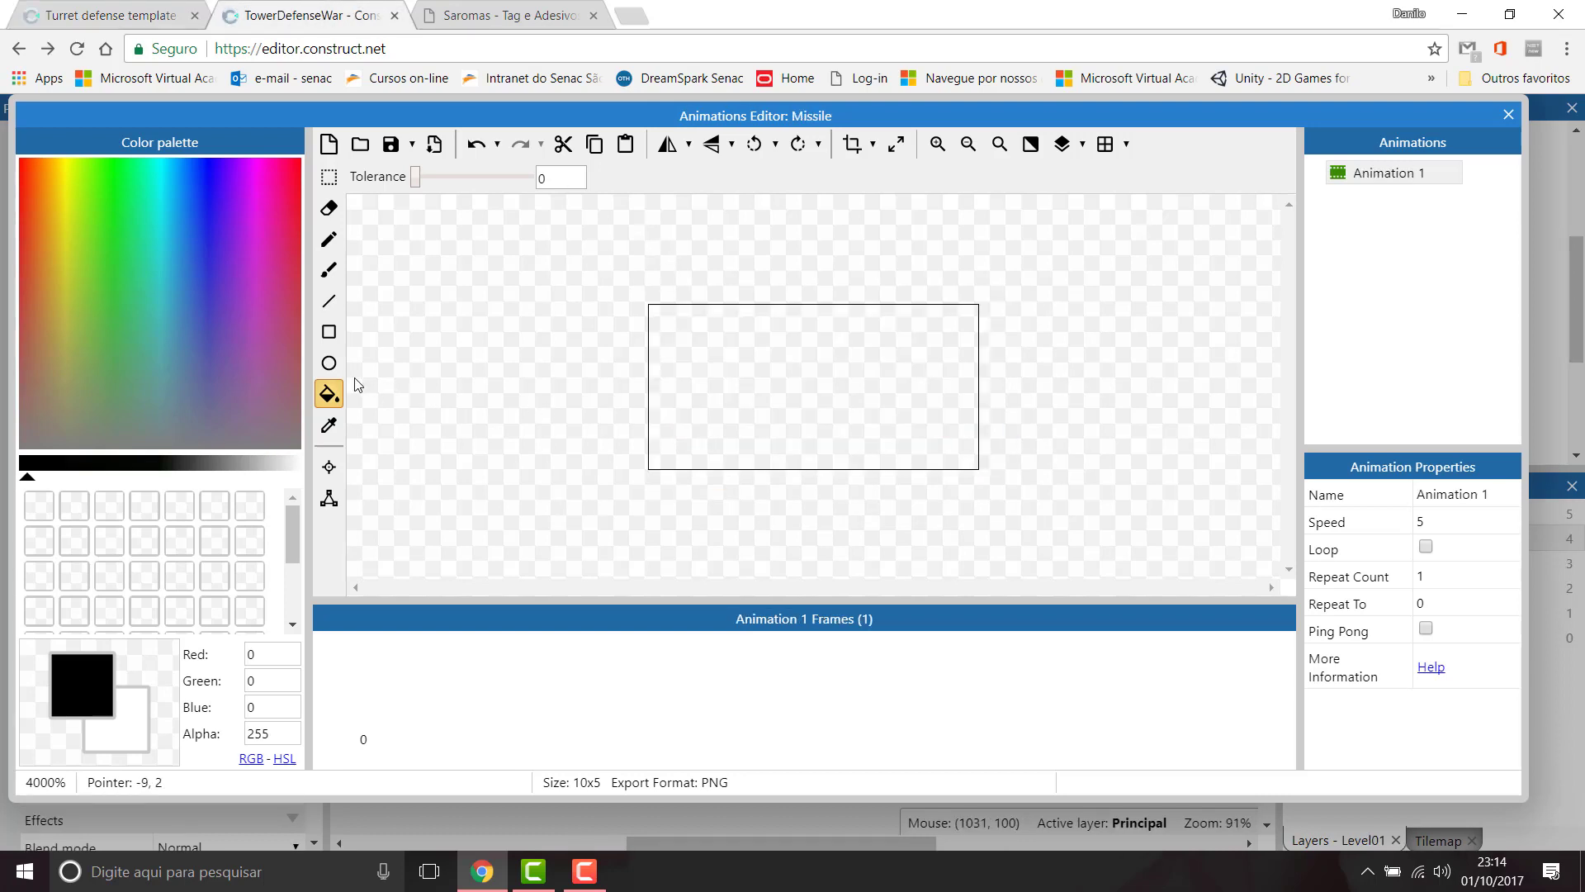
# Step: Select the Pencil tool for the Missile image and set its size to 16
pyautogui.click(190, 162)
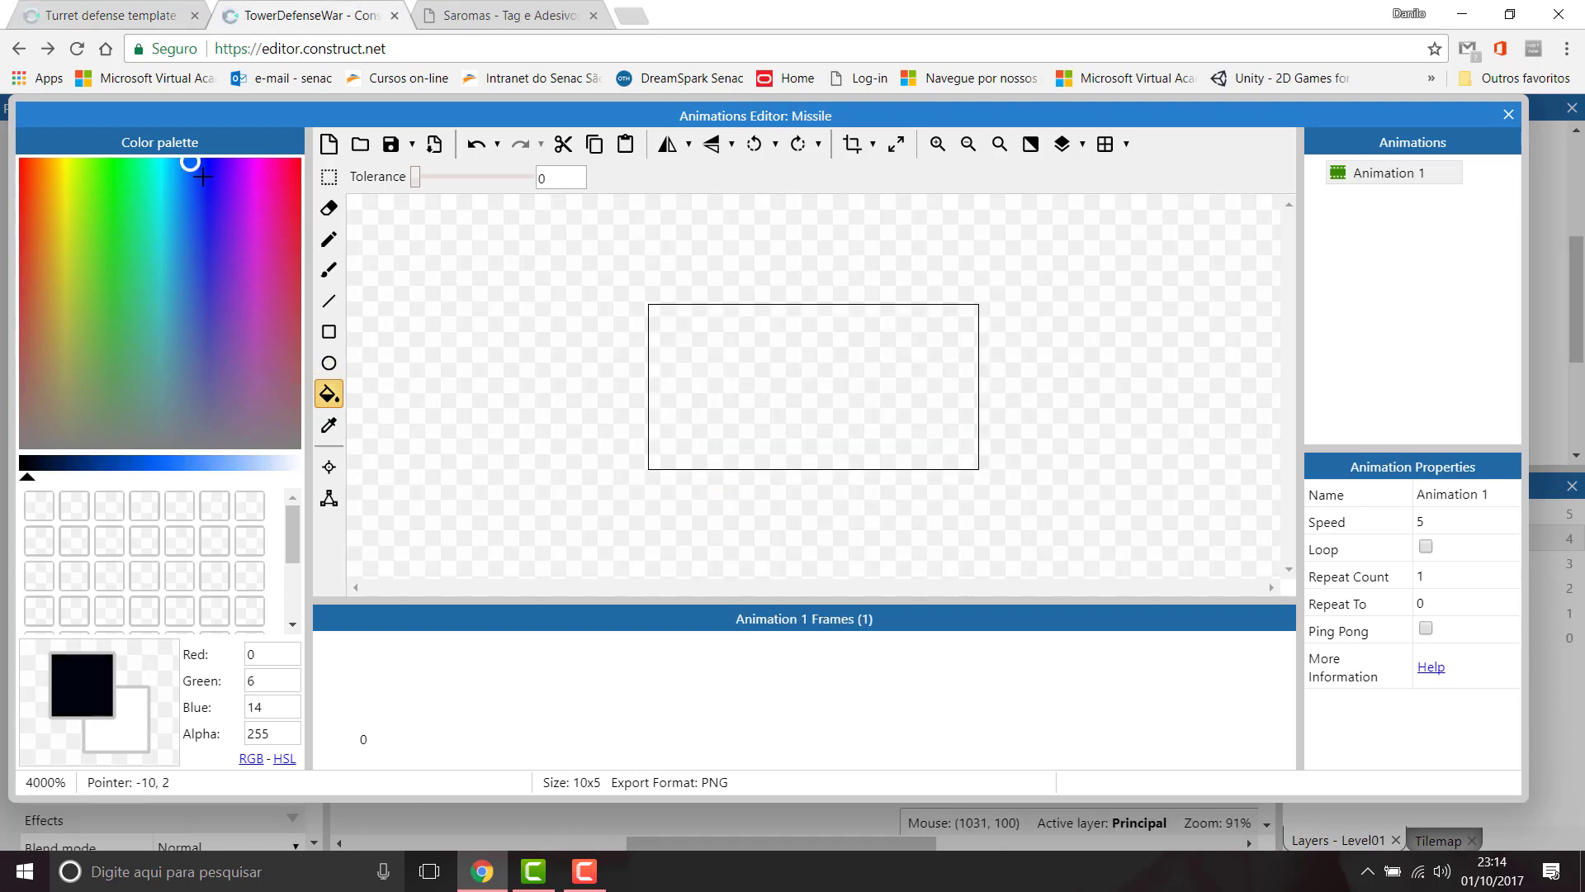
pyautogui.click(328, 239)
pyautogui.click(790, 424)
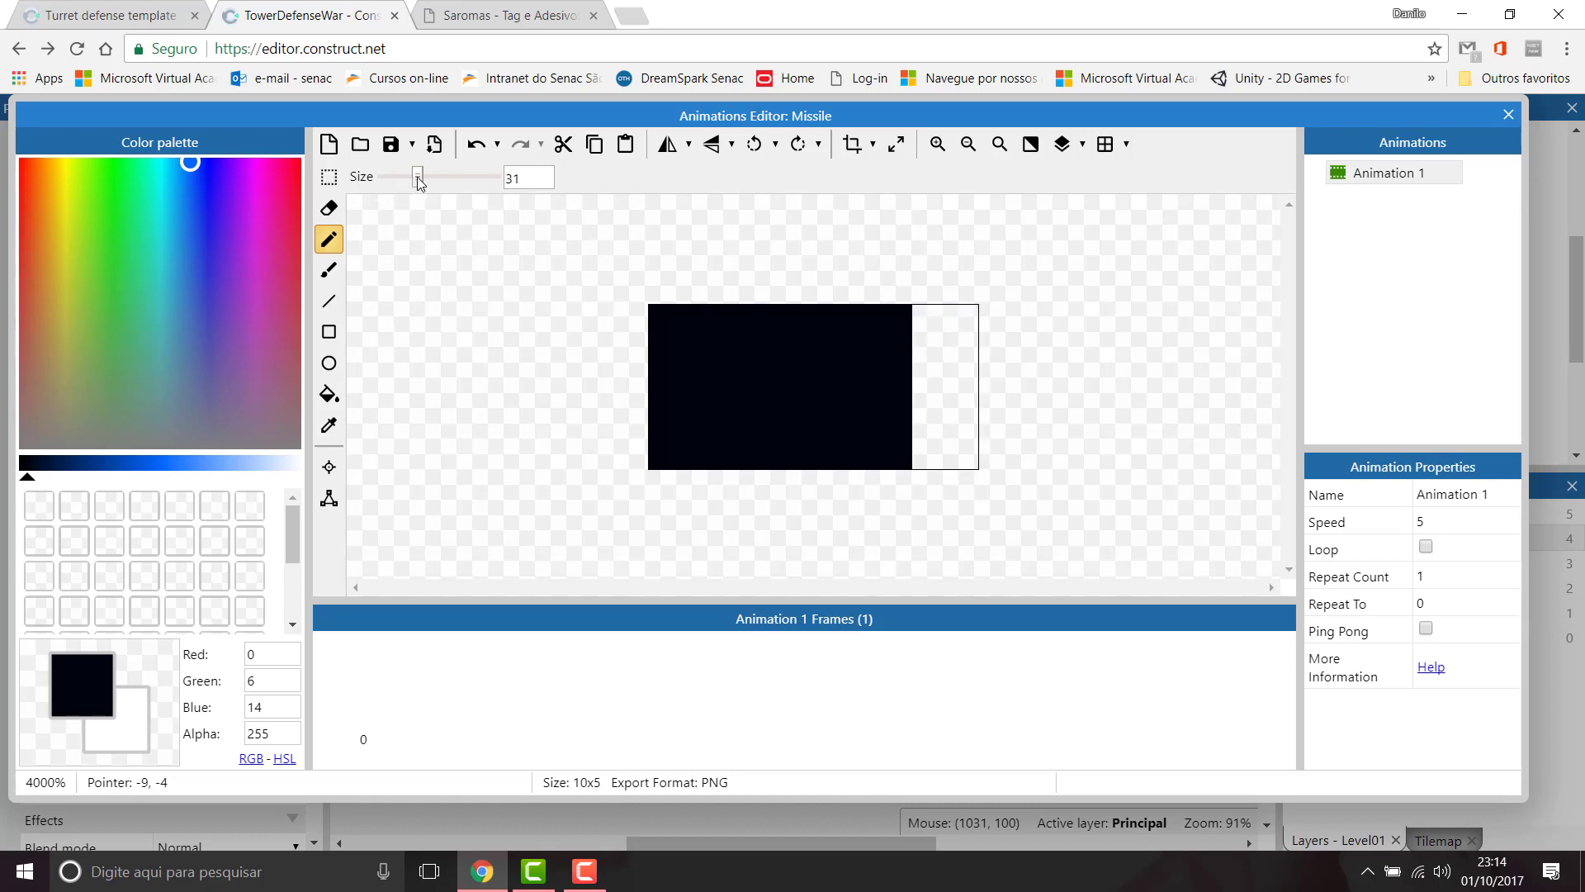
pyautogui.moveTo(418, 180); pyautogui.dragTo(400, 178)
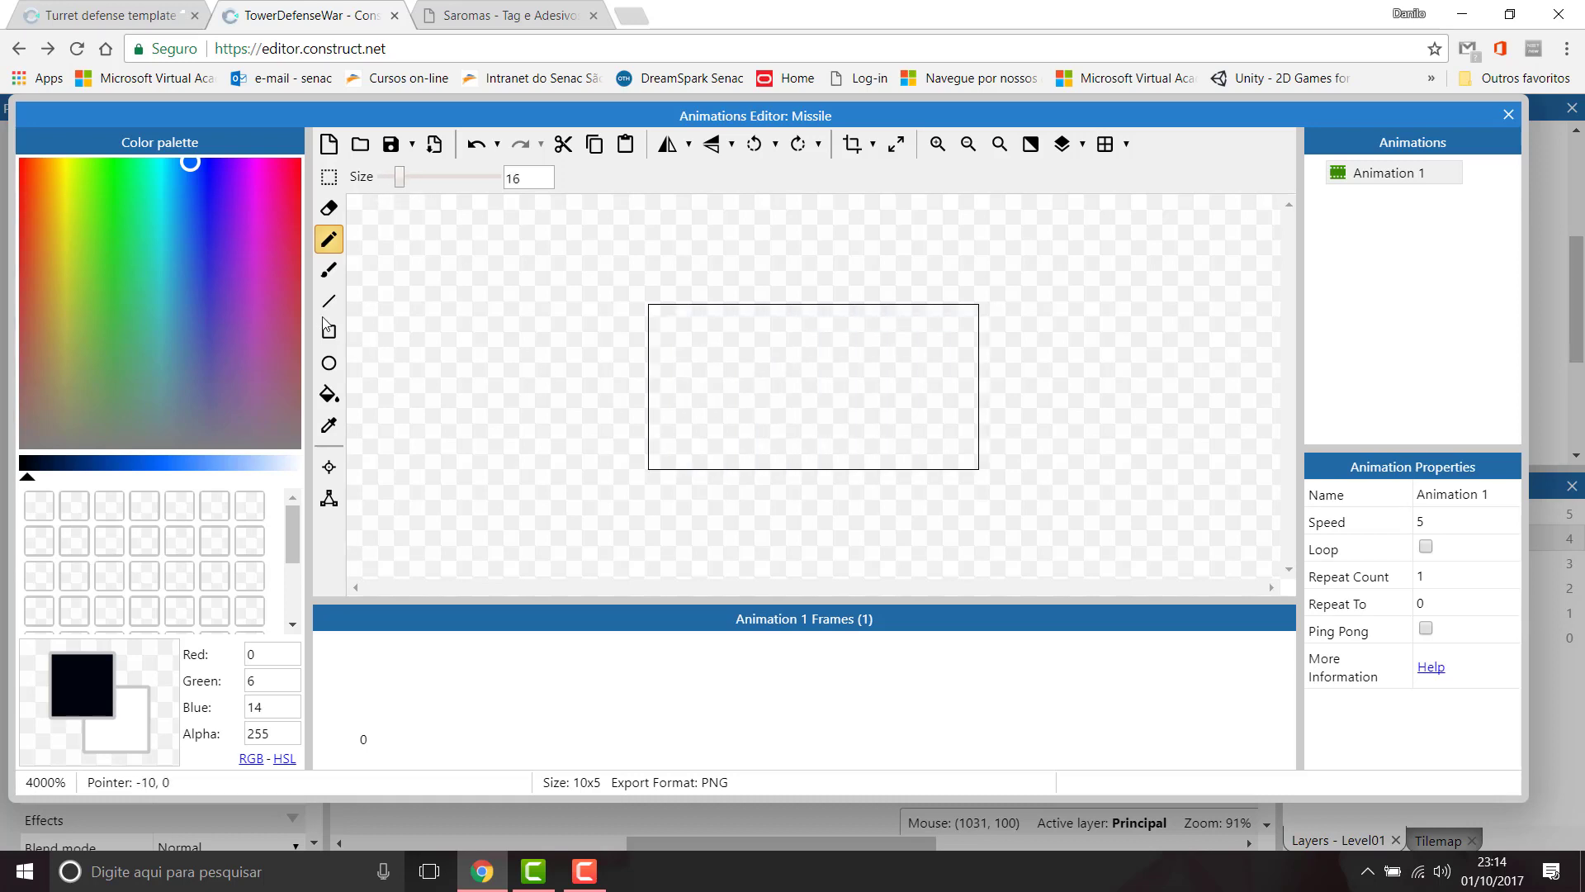
# Step: Set the drawing colour to medium blue with red 99, green 122 and blue 238
pyautogui.click(199, 180)
pyautogui.click(200, 211)
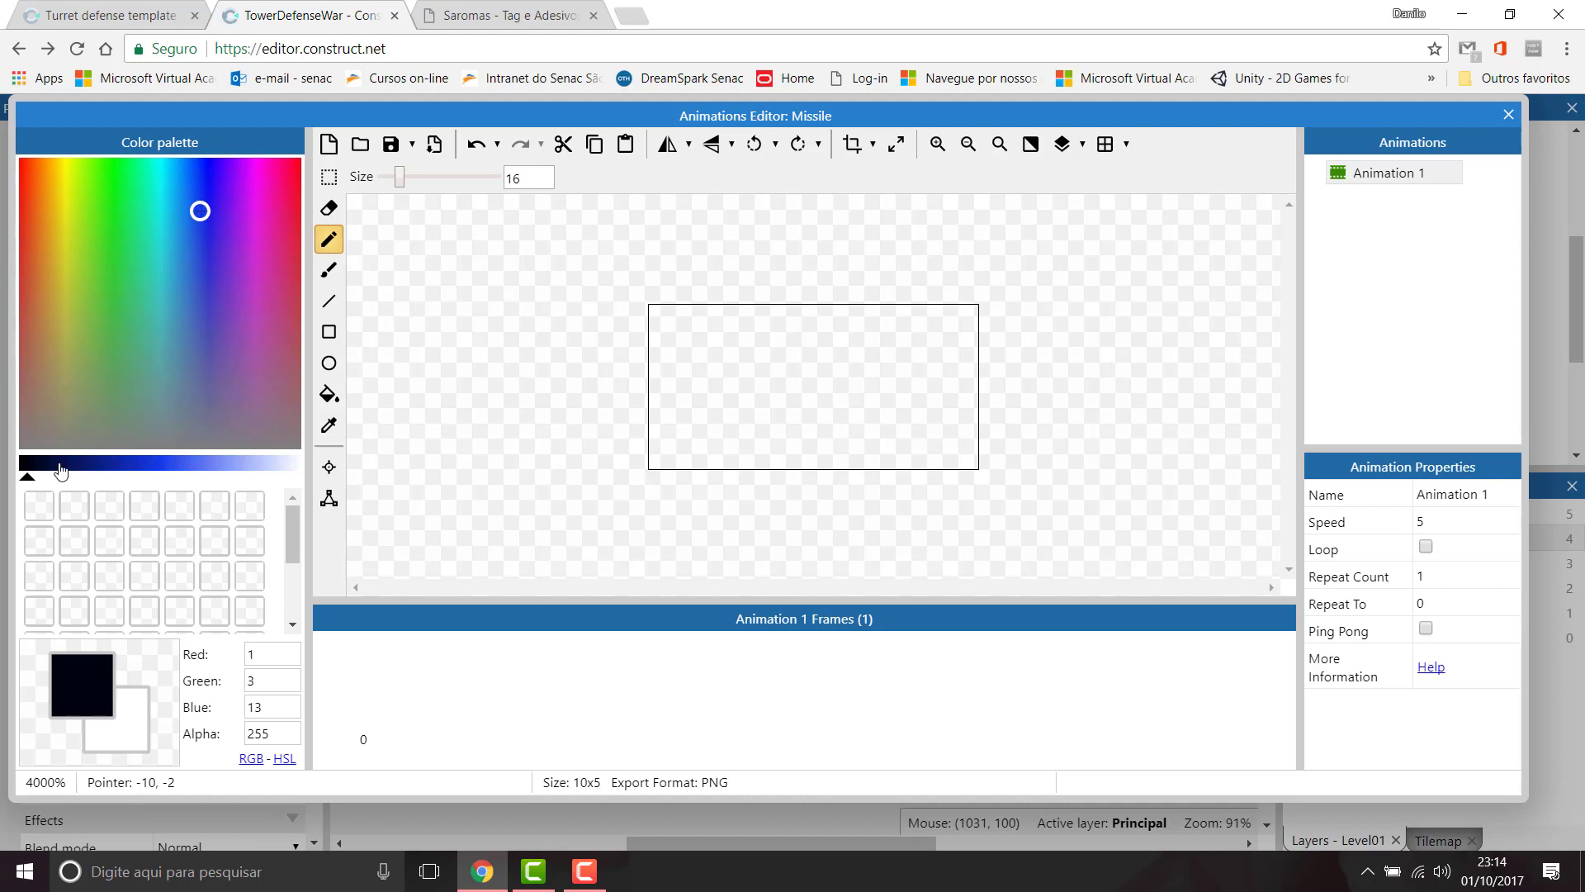
pyautogui.moveTo(27, 477); pyautogui.dragTo(207, 479)
pyautogui.click(521, 423)
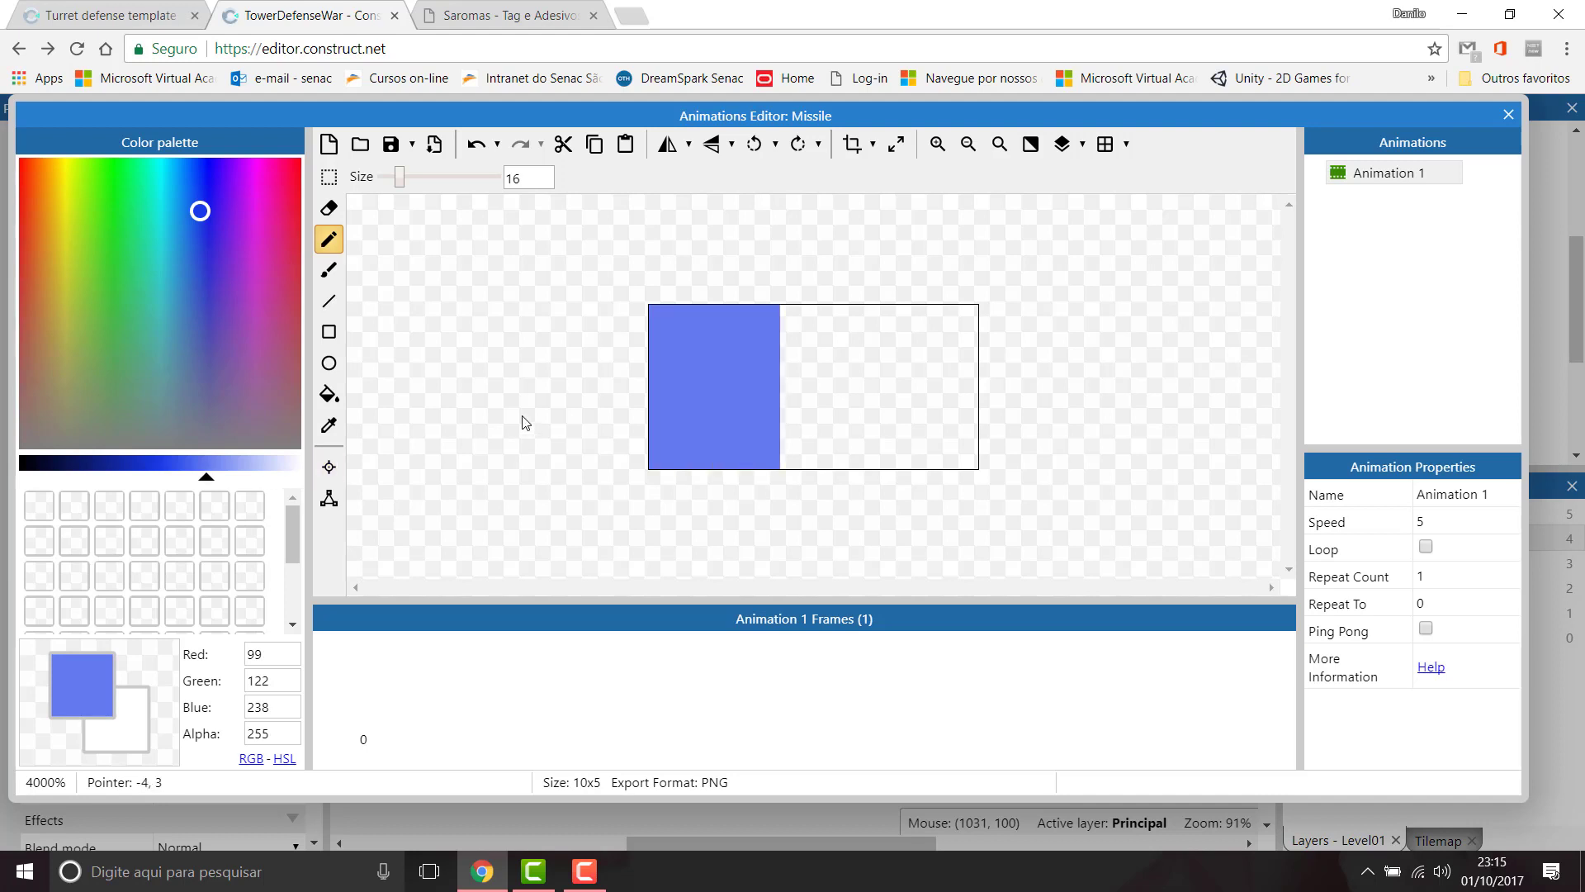
# Step: Cover the whole 10x5 Missile canvas with a blue rectangle using the Rectangle tool with border thickness 1
pyautogui.click(329, 335)
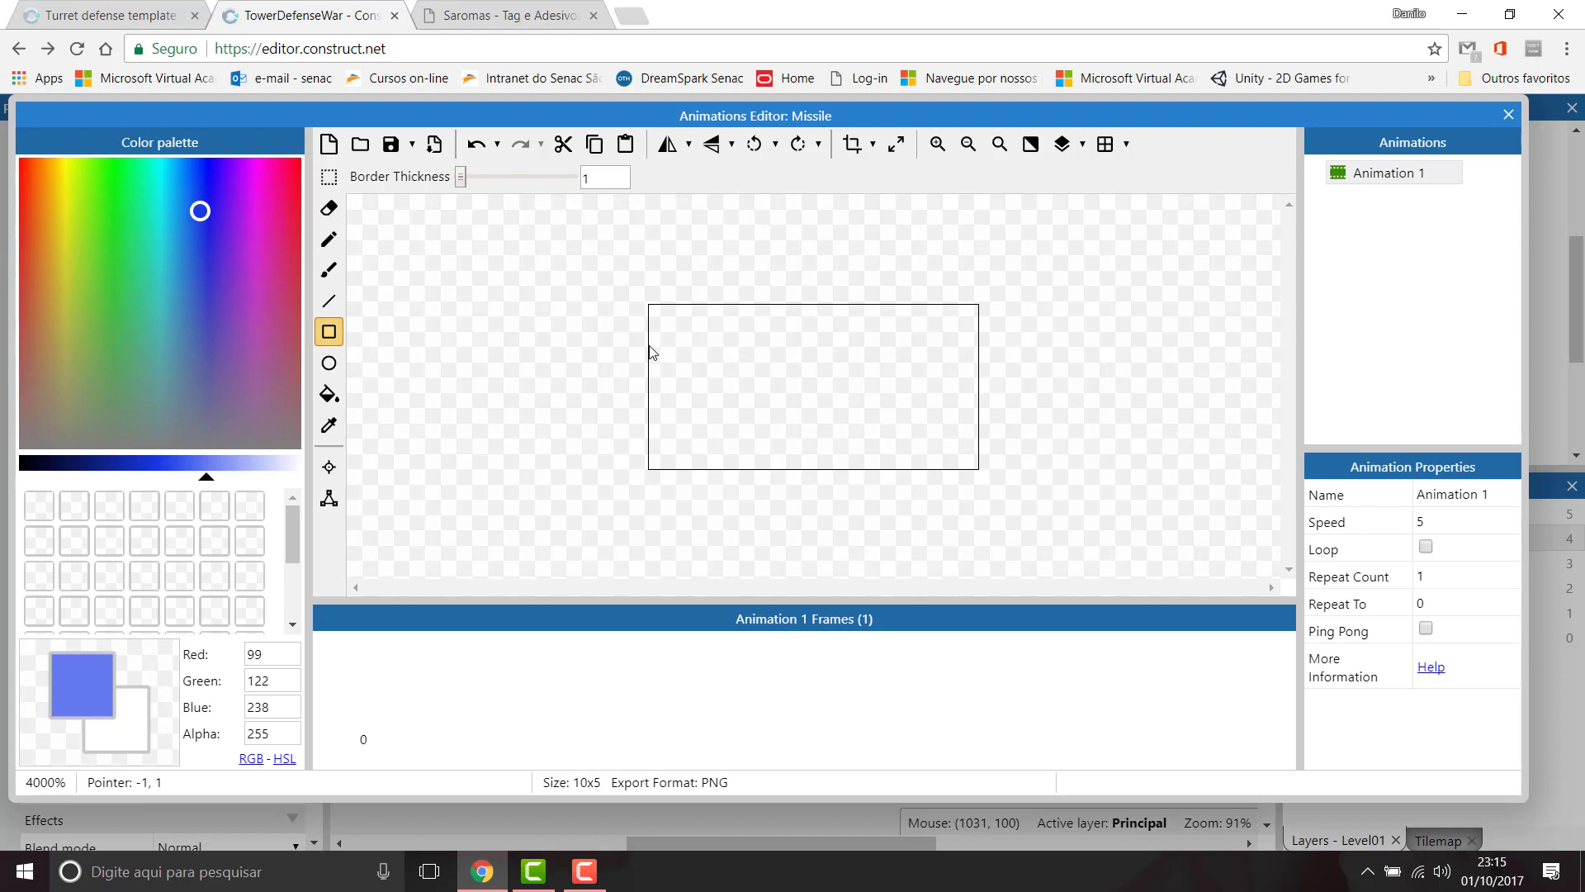
pyautogui.moveTo(652, 352)
pyautogui.mouseDown()
pyautogui.moveTo(962, 391)
pyautogui.moveTo(980, 438)
pyautogui.moveTo(1020, 477)
pyautogui.moveTo(1021, 463)
pyautogui.mouseUp()
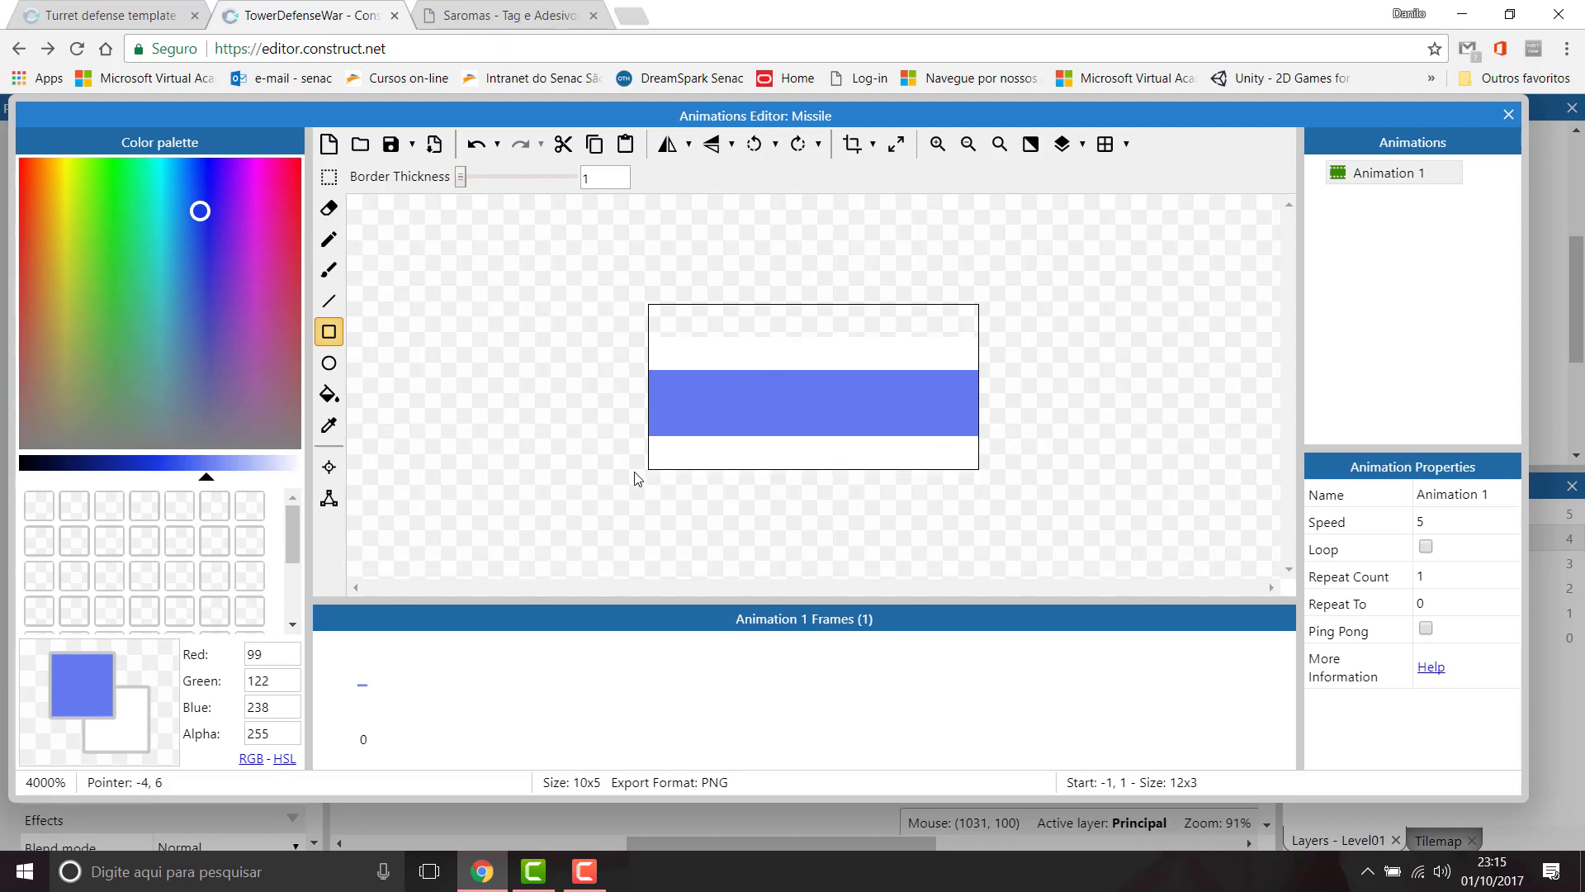
pyautogui.moveTo(650, 344); pyautogui.dragTo(993, 448)
pyautogui.moveTo(684, 316); pyautogui.dragTo(964, 436)
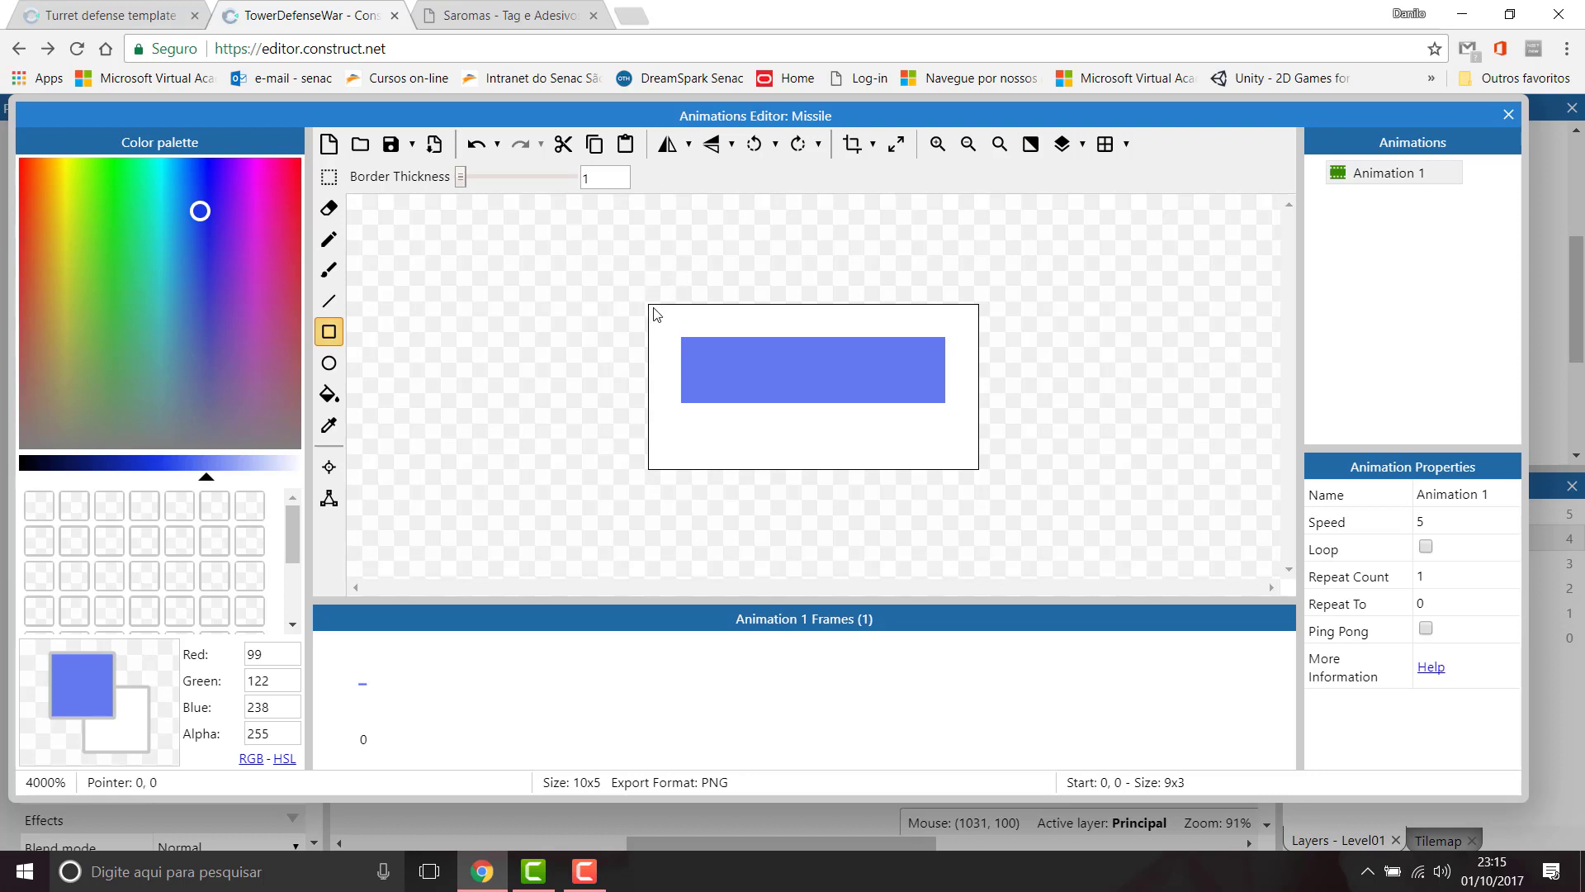
pyautogui.moveTo(650, 312); pyautogui.dragTo(762, 402)
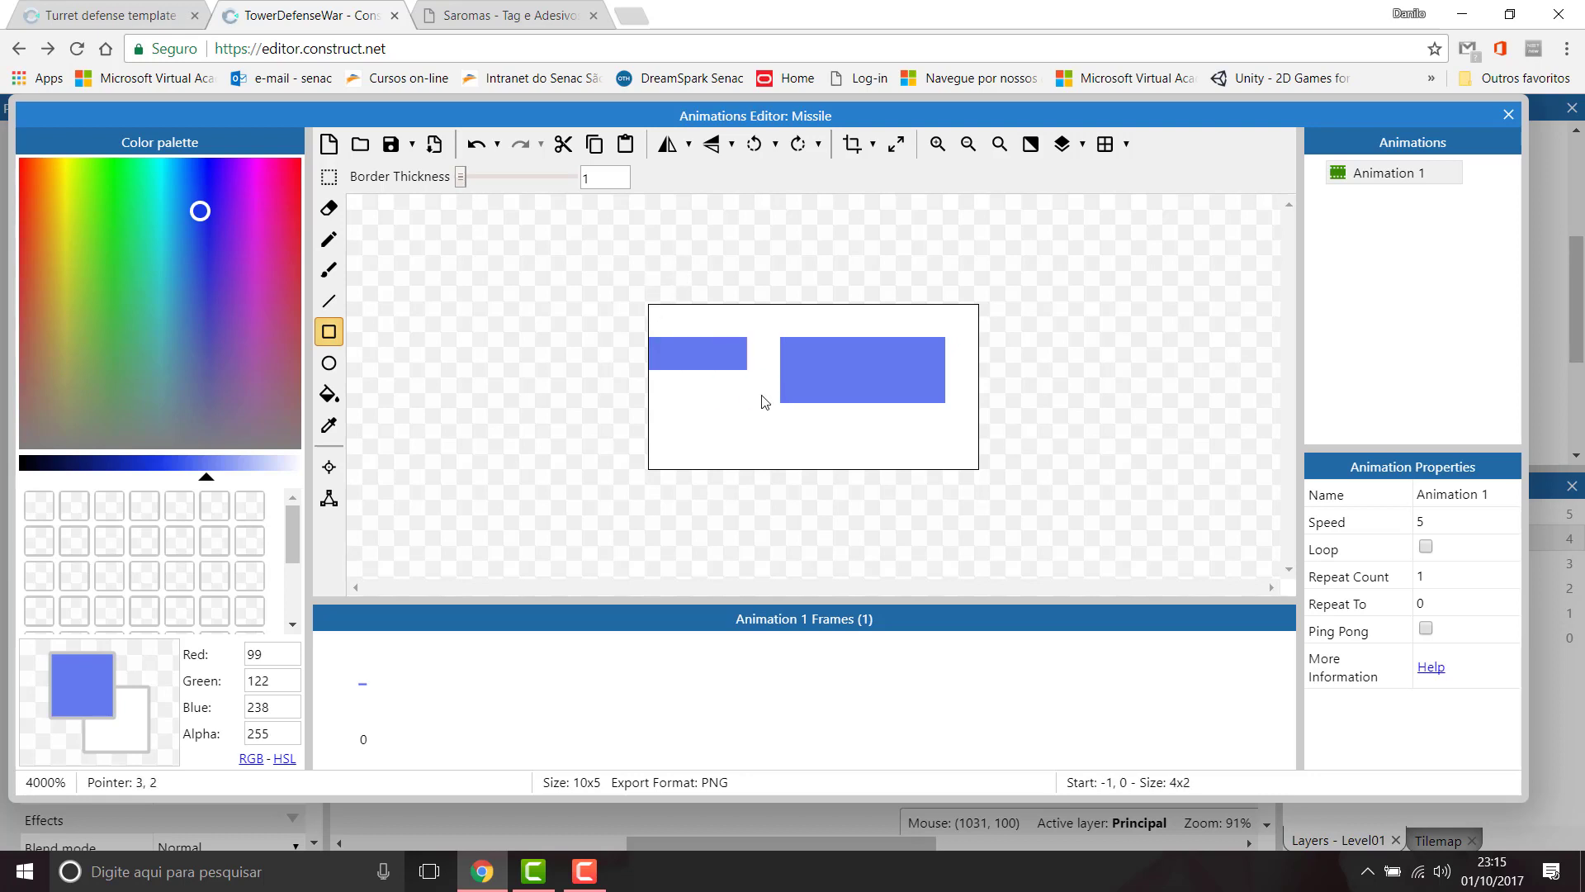
pyautogui.moveTo(642, 298); pyautogui.dragTo(1007, 492)
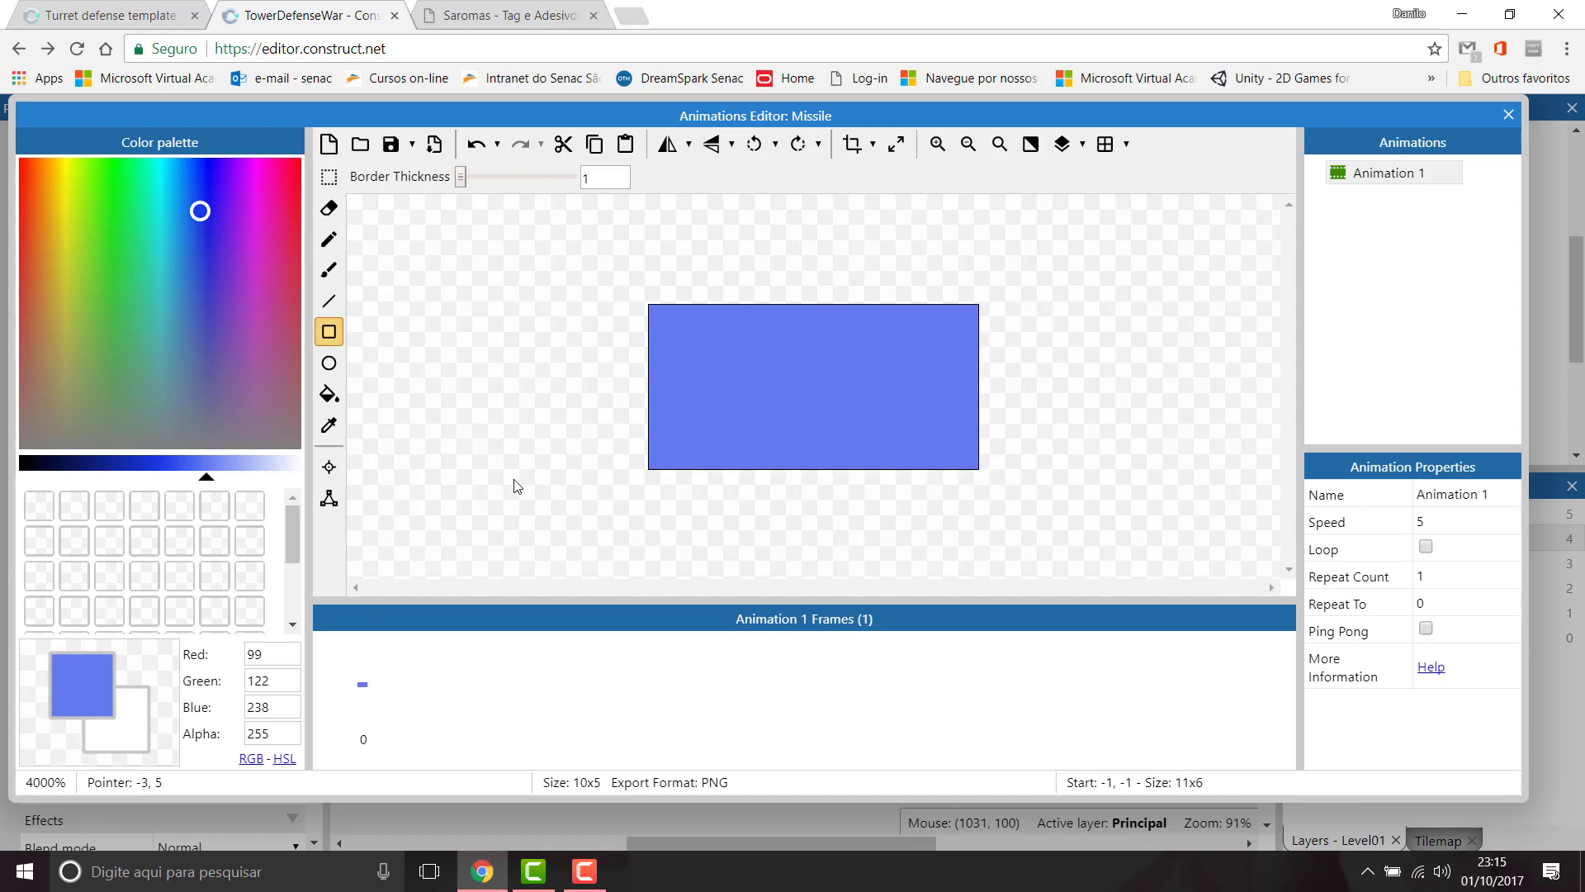
# Step: Erase the four corner pixels of the blue Missile image with a size 1 eraser and close the image editor
pyautogui.click(328, 208)
pyautogui.moveTo(640, 315); pyautogui.dragTo(660, 318)
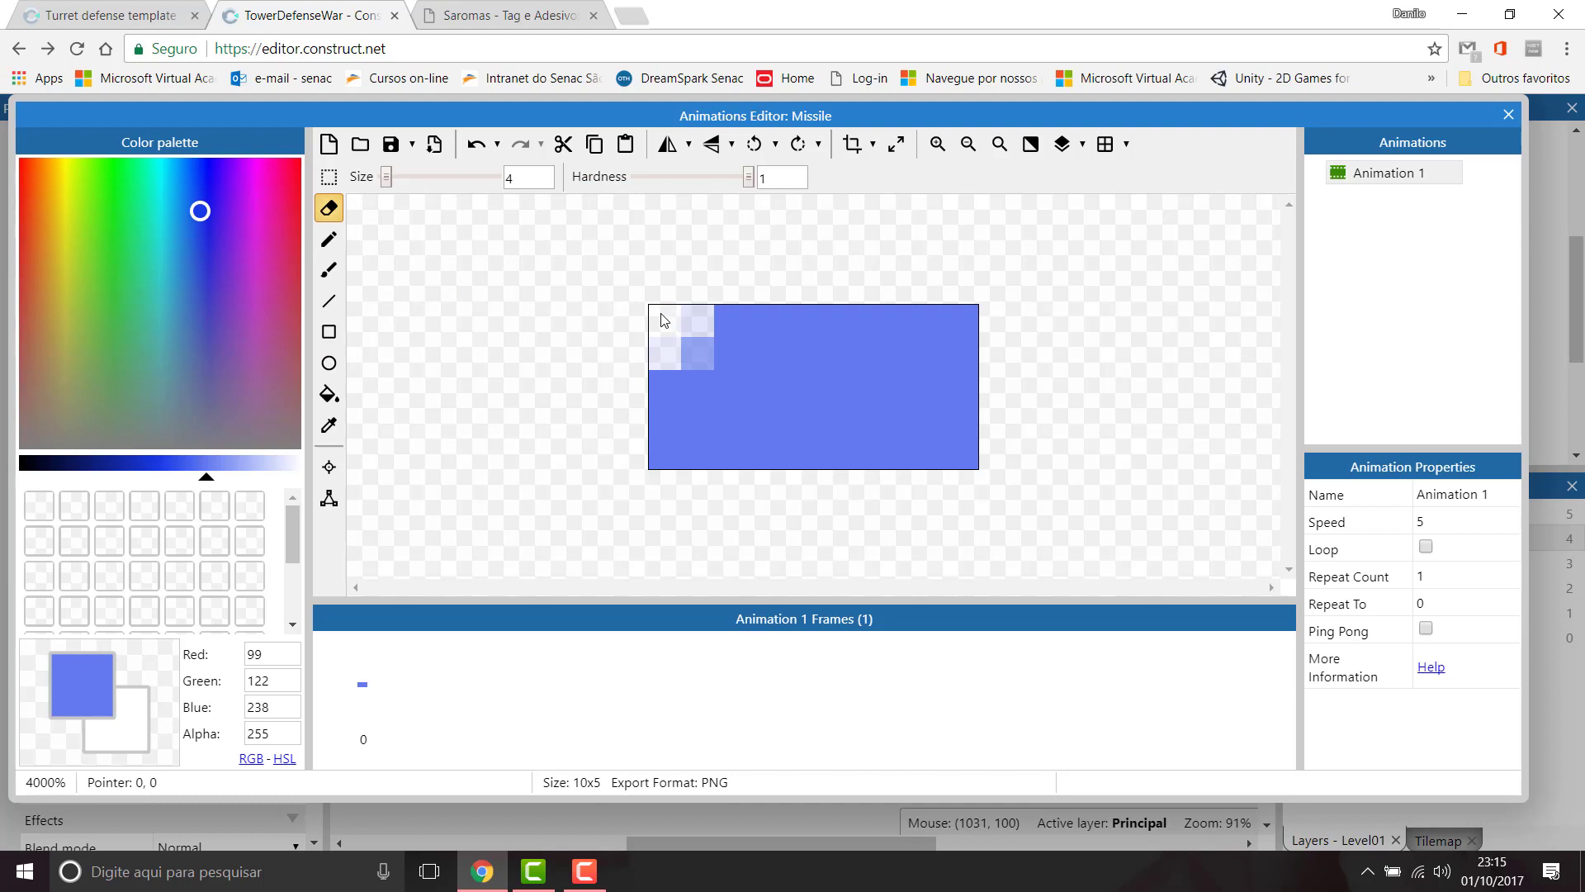
pyautogui.hotkey('ctrl', 'z')
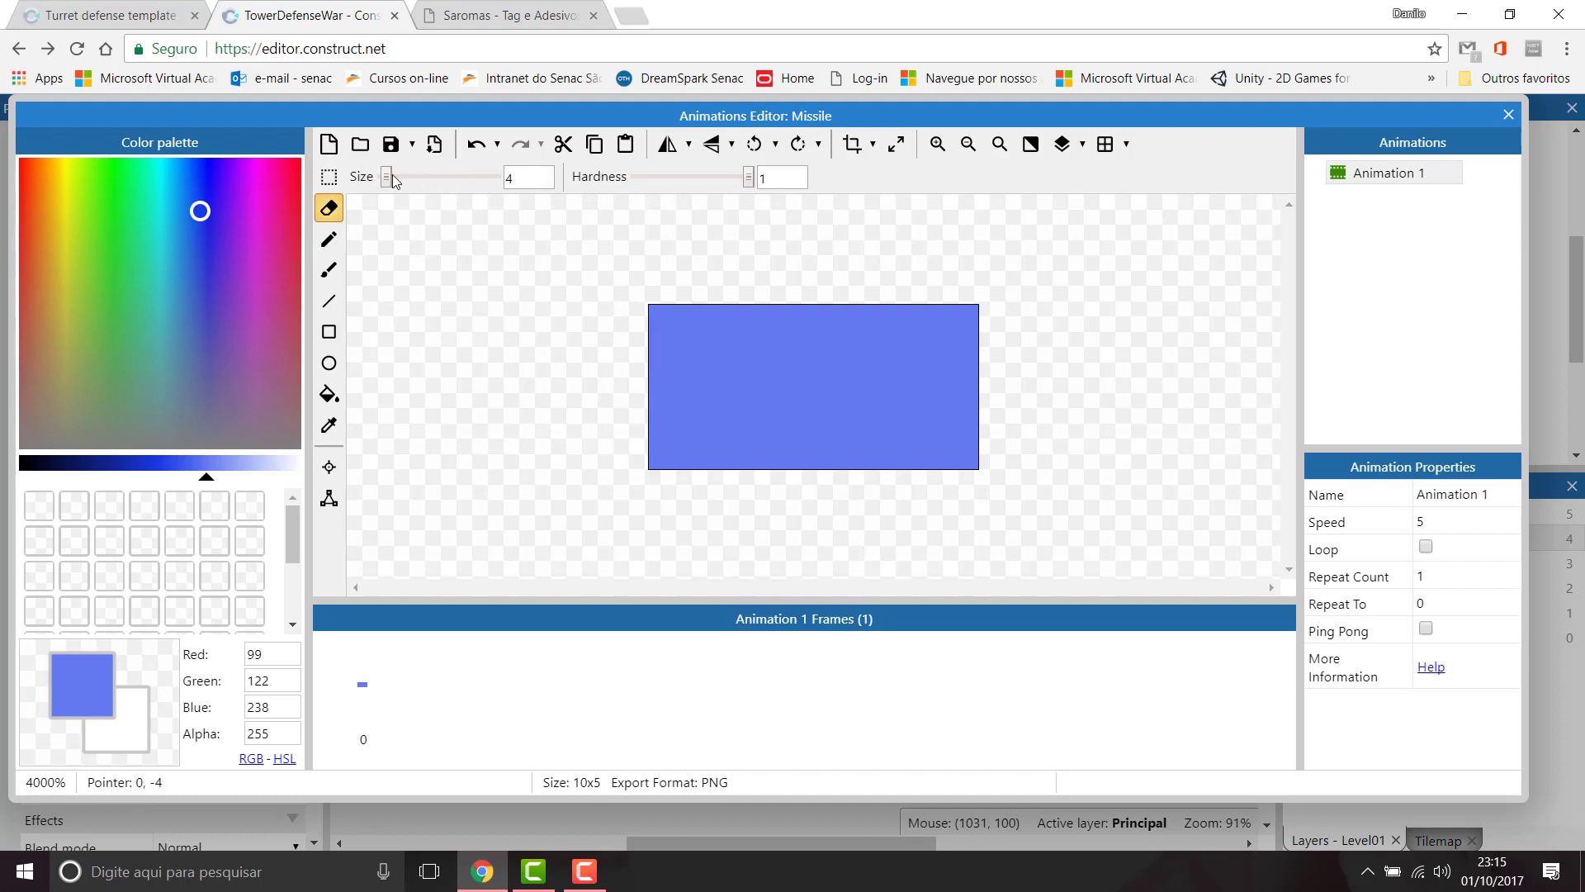
pyautogui.click(666, 321)
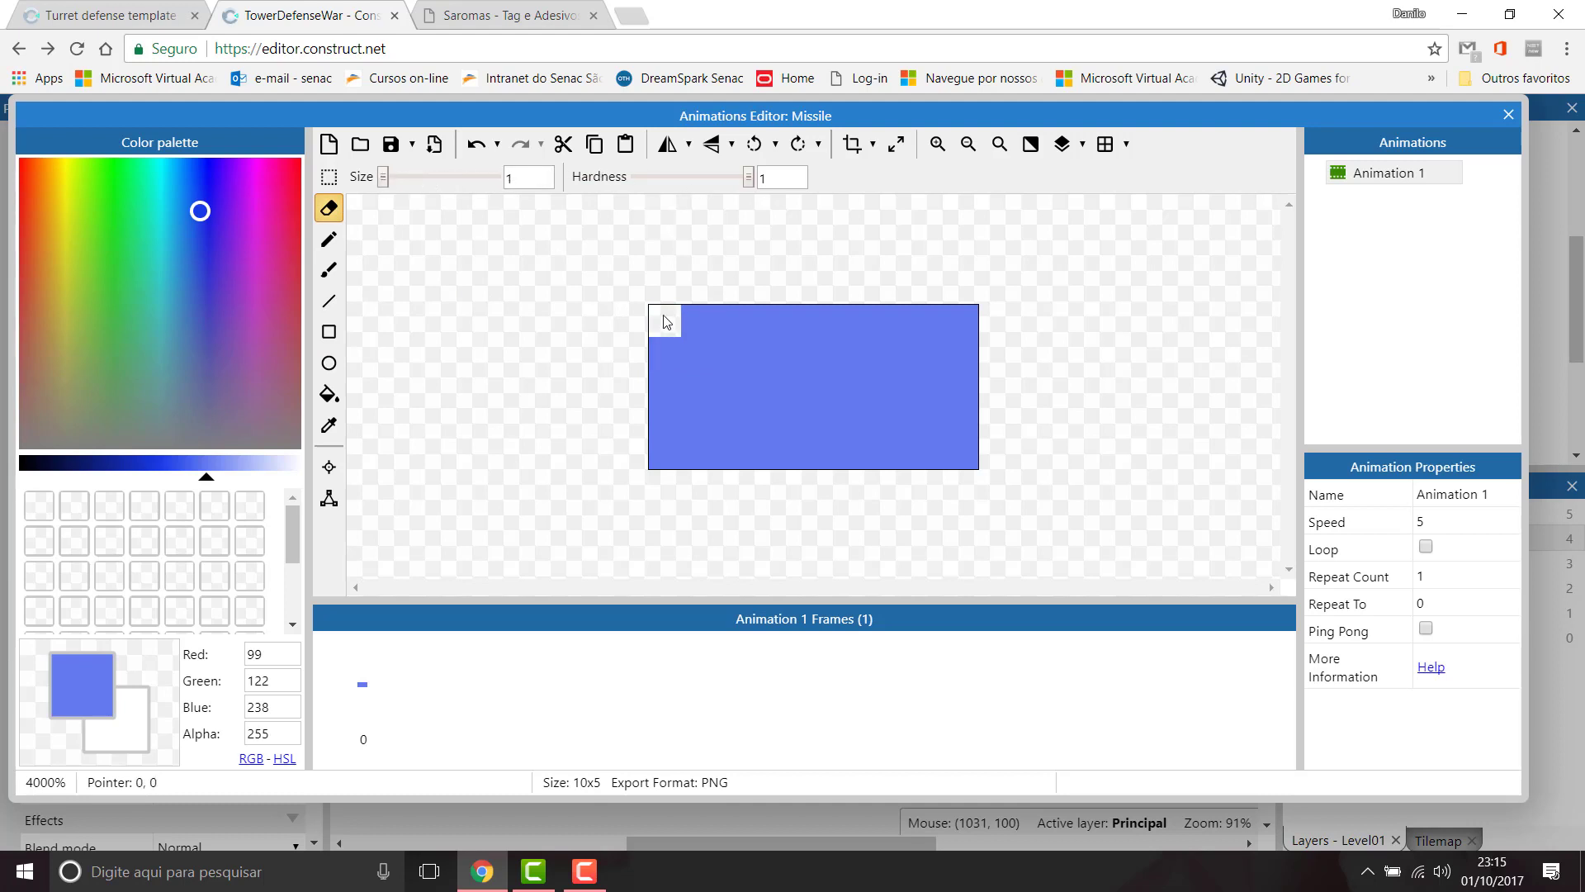
pyautogui.click(962, 322)
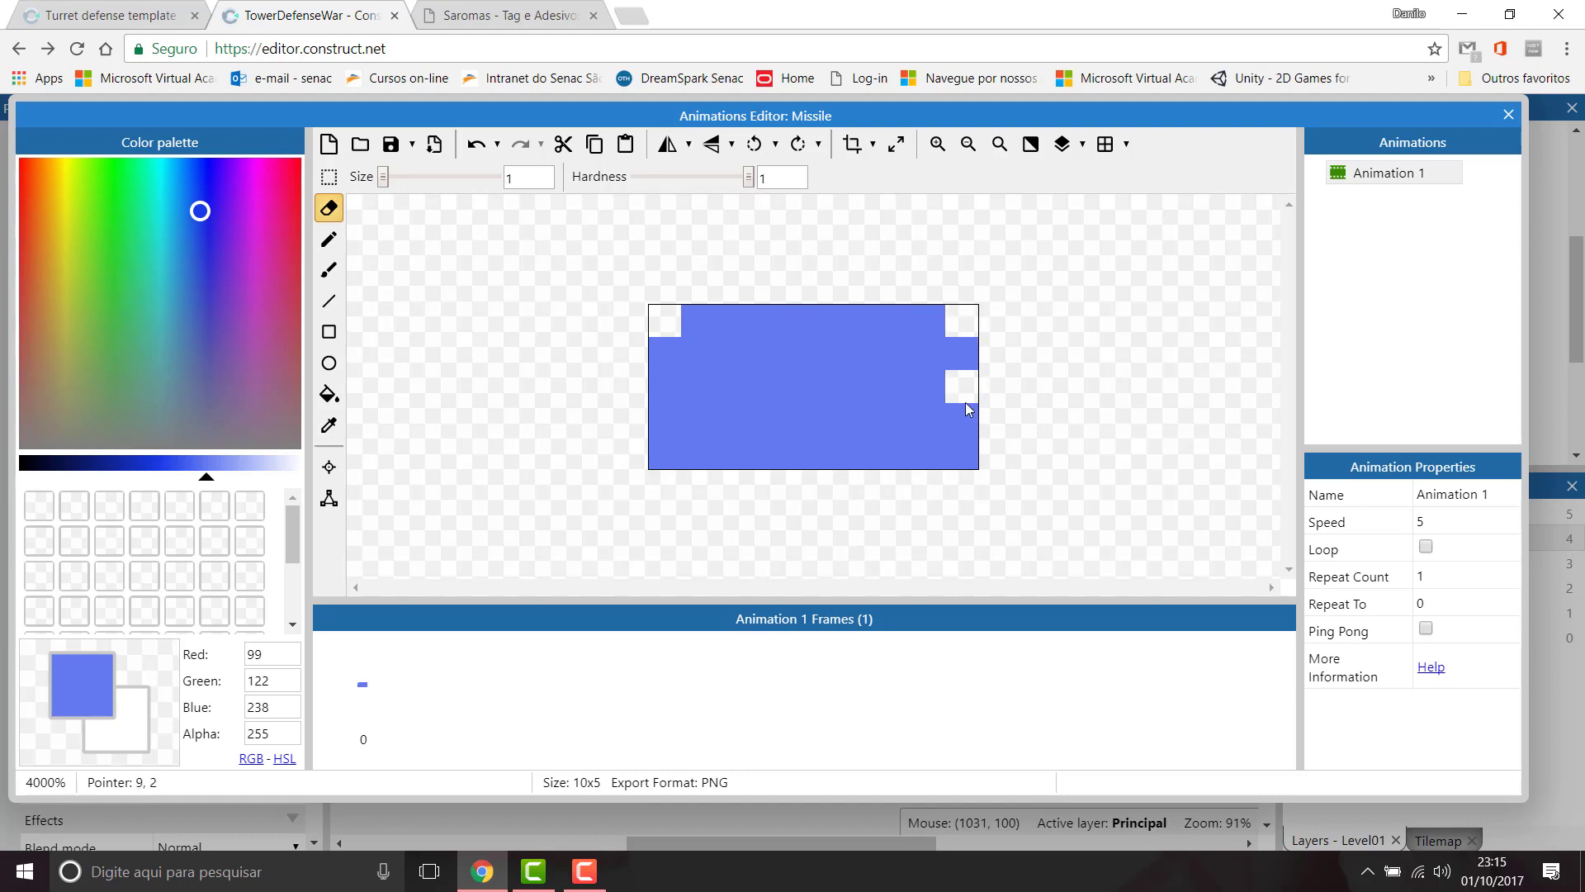
pyautogui.click(963, 449)
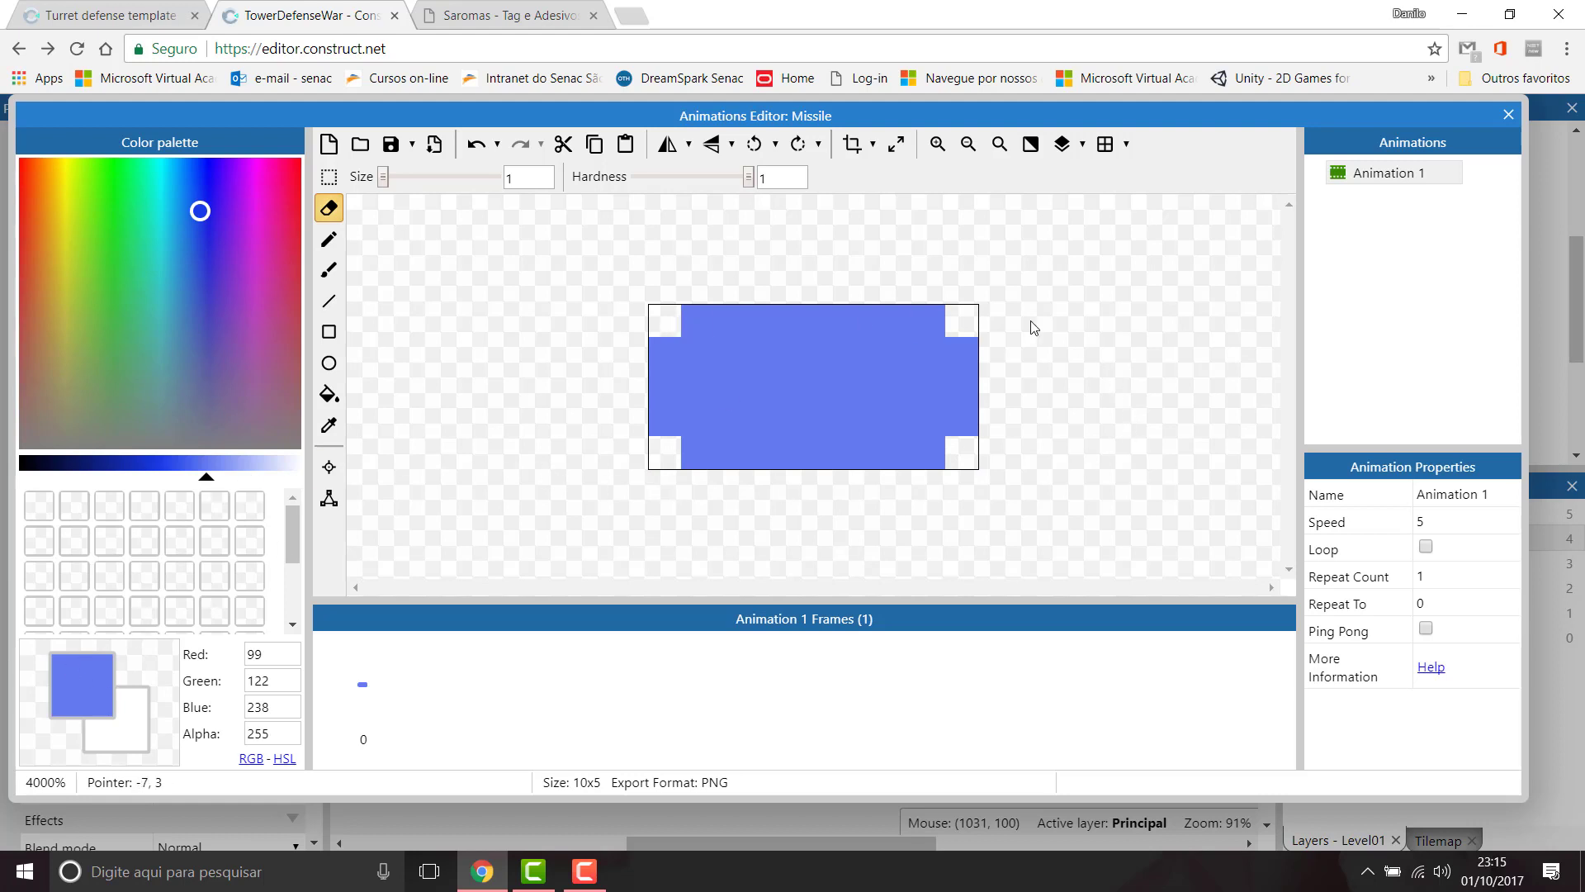
pyautogui.click(1508, 115)
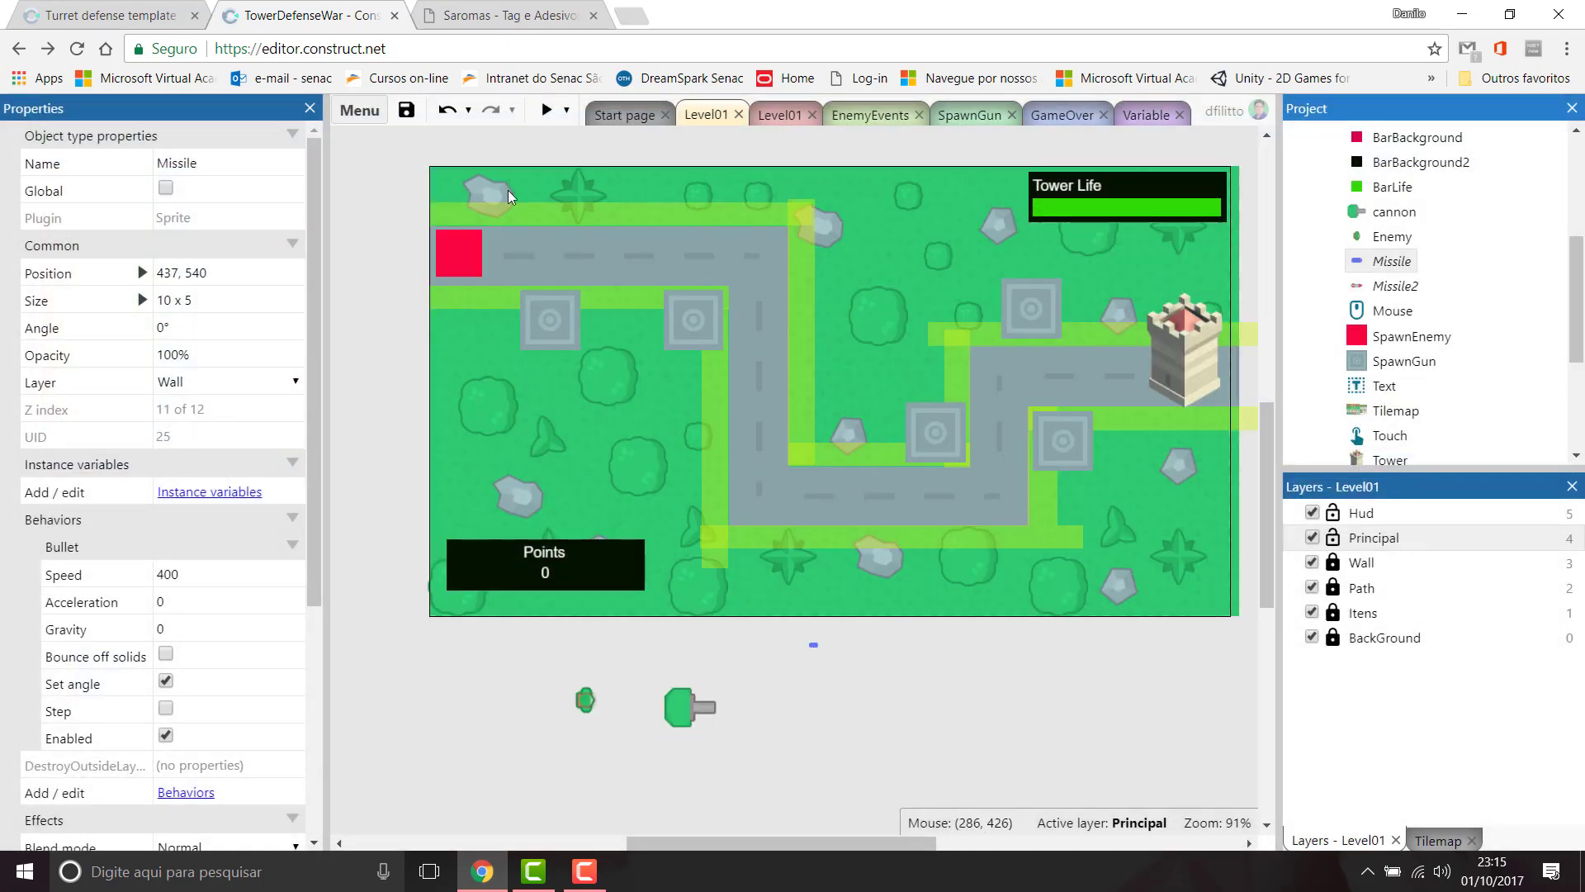
# Step: Run the game preview to examine how the cannons fire the new blue missile and close it
pyautogui.click(545, 110)
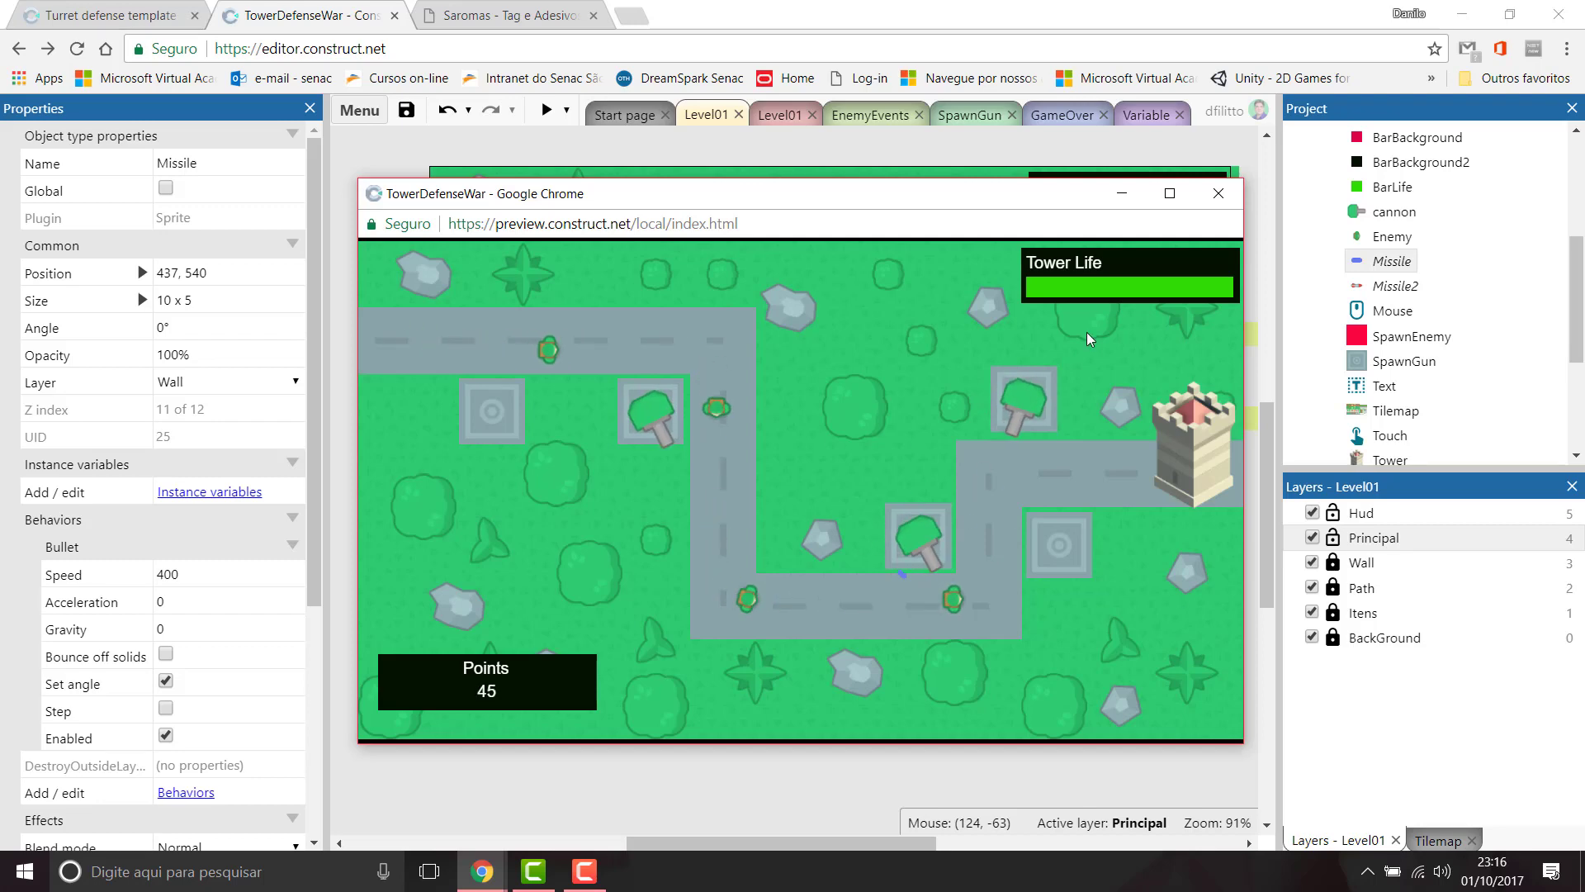
pyautogui.click(1216, 193)
pyautogui.click(538, 103)
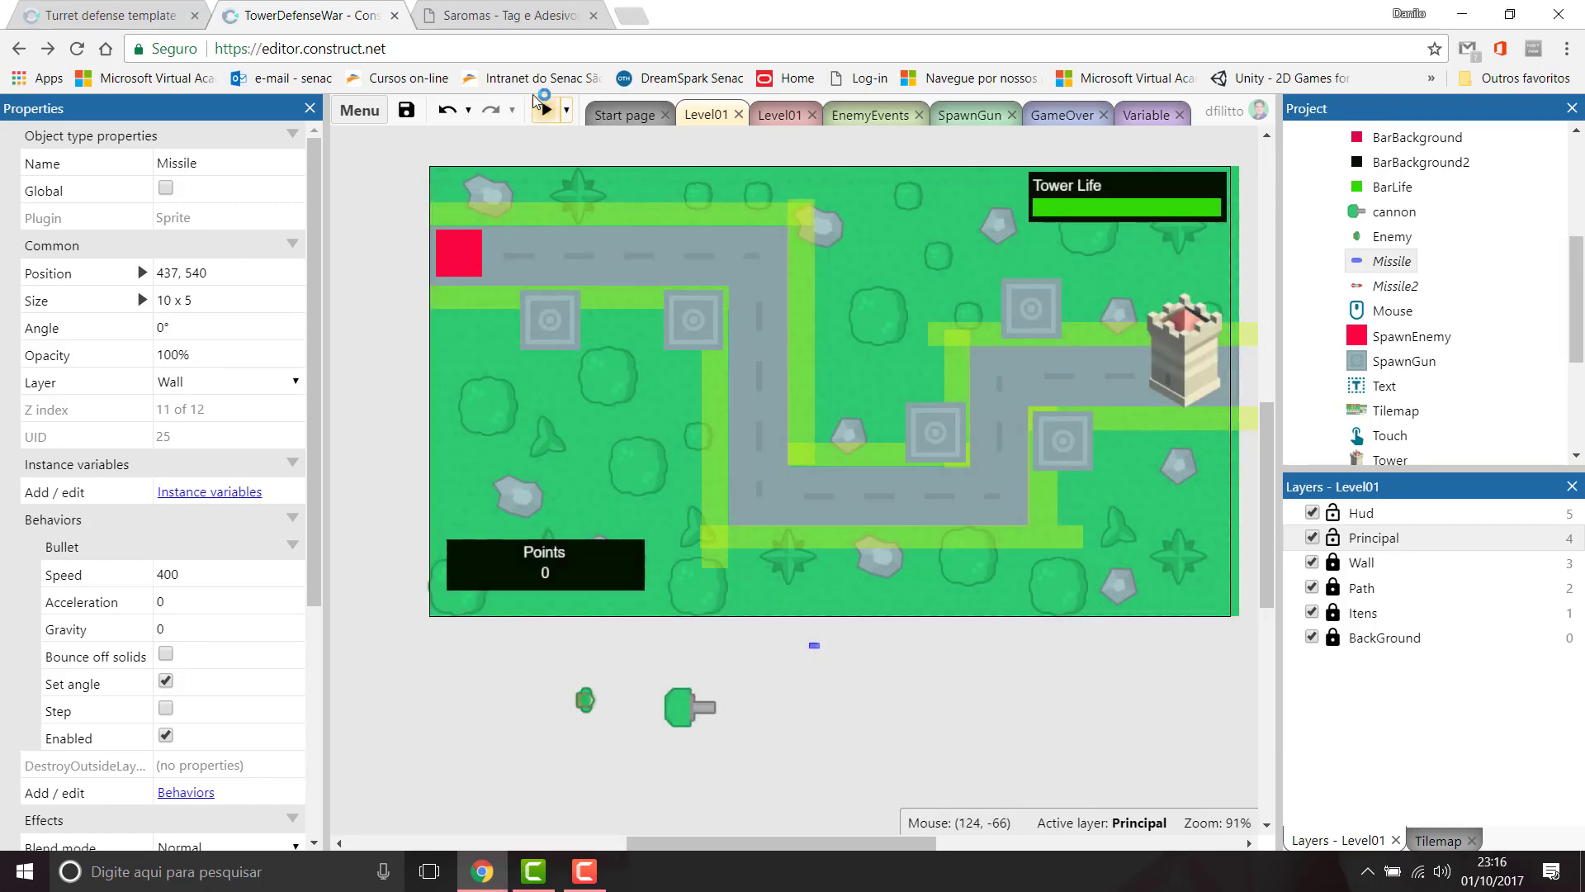
# Step: Reopen the Missile image and move its origin point to the middle of the sprite at 5, 2.5
pyautogui.doubleClick(817, 654)
pyautogui.click(1032, 647)
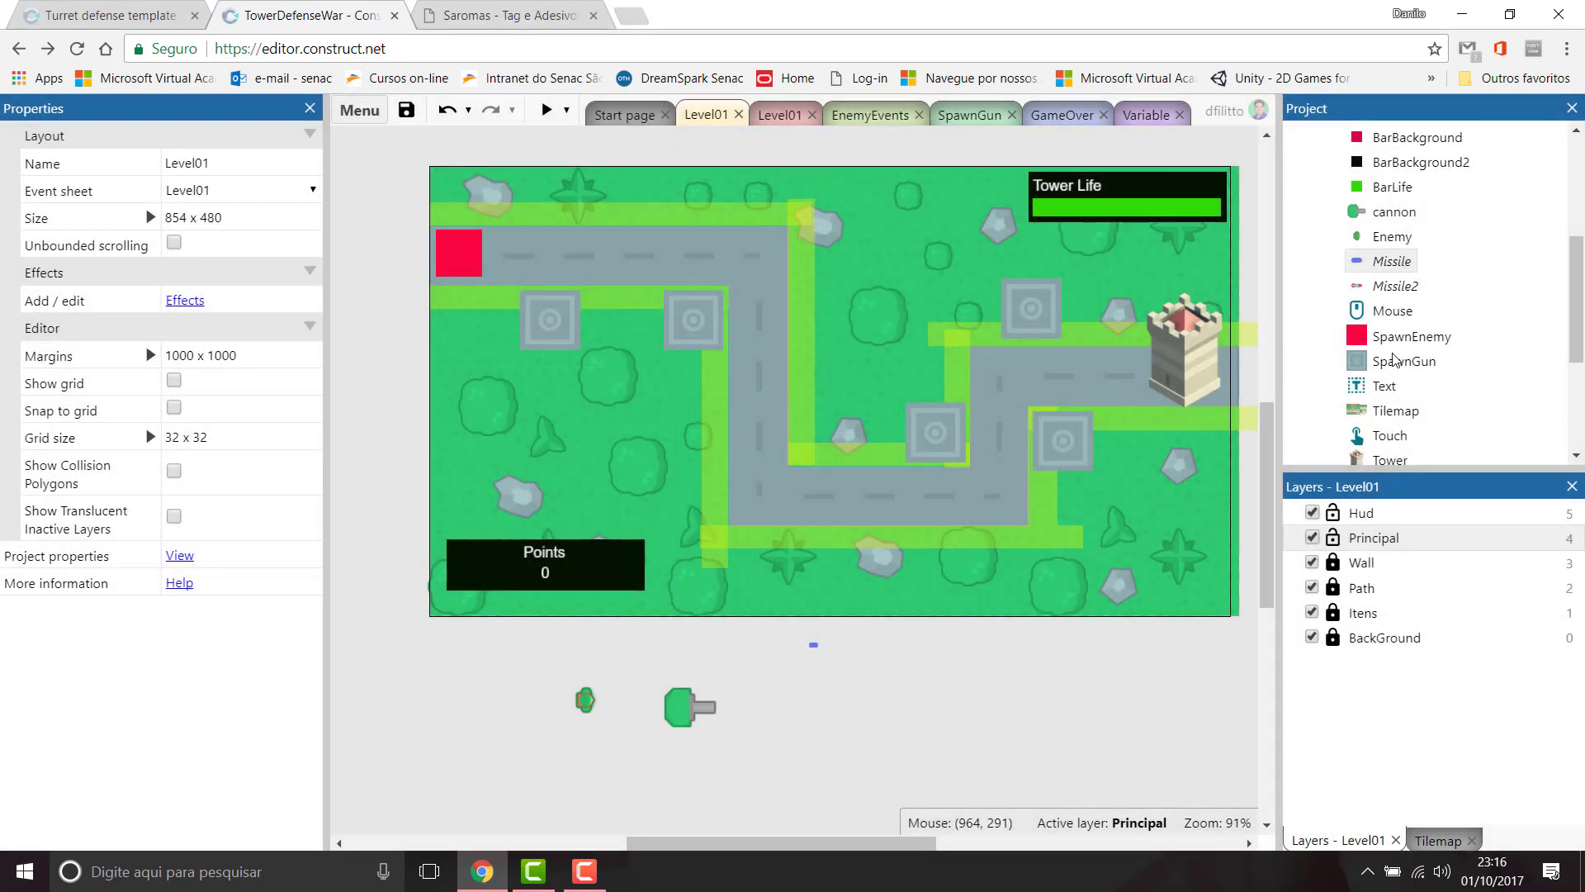
pyautogui.doubleClick(1392, 262)
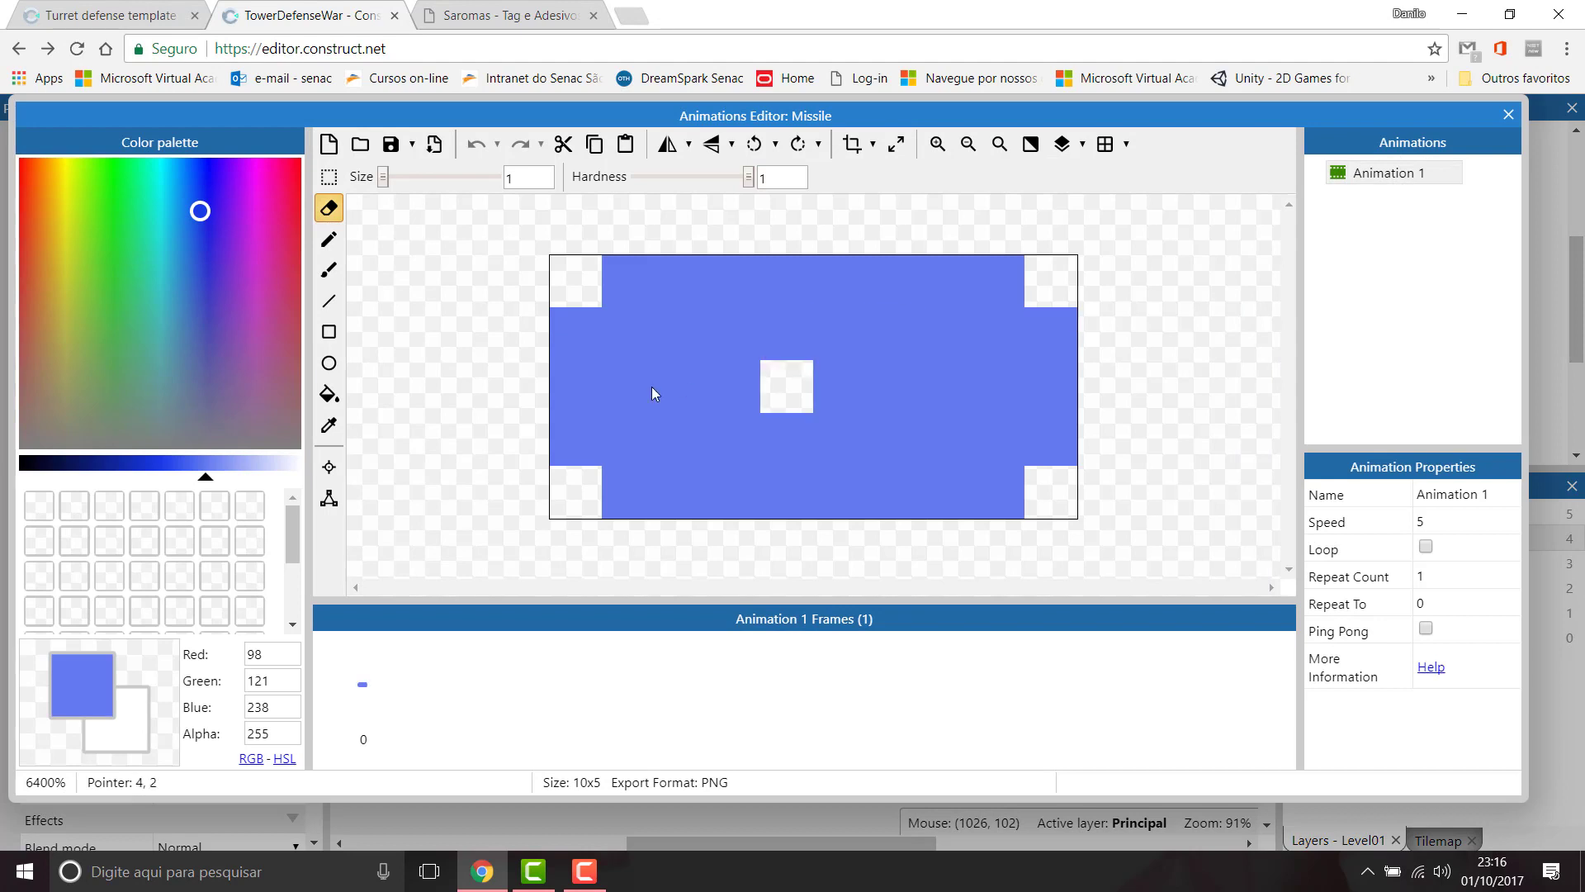
pyautogui.click(329, 467)
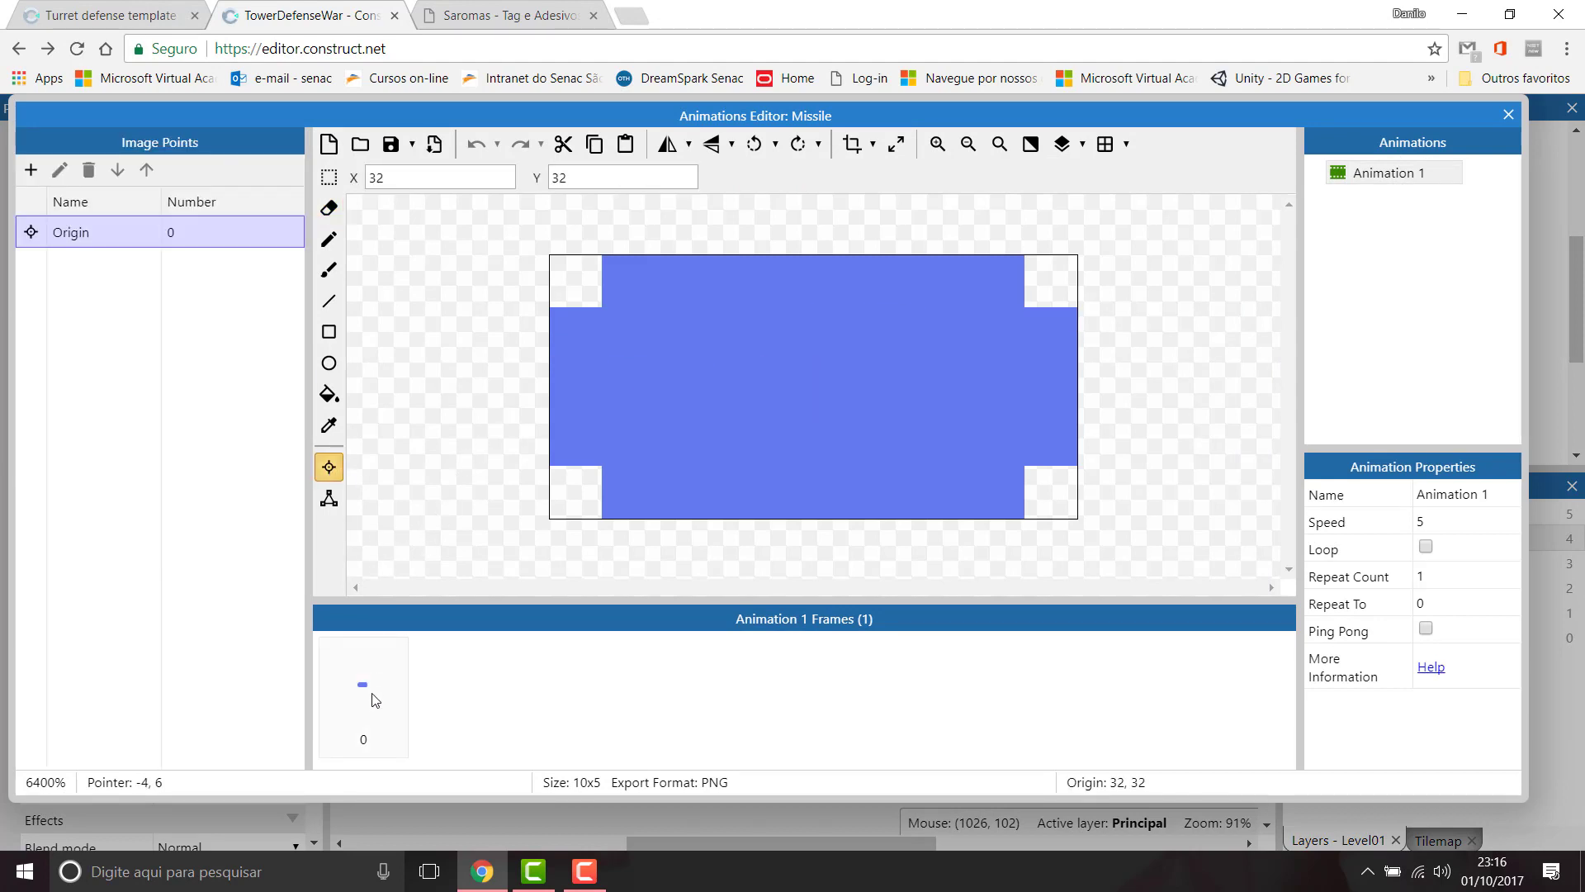
pyautogui.click(372, 696)
pyautogui.click(329, 472)
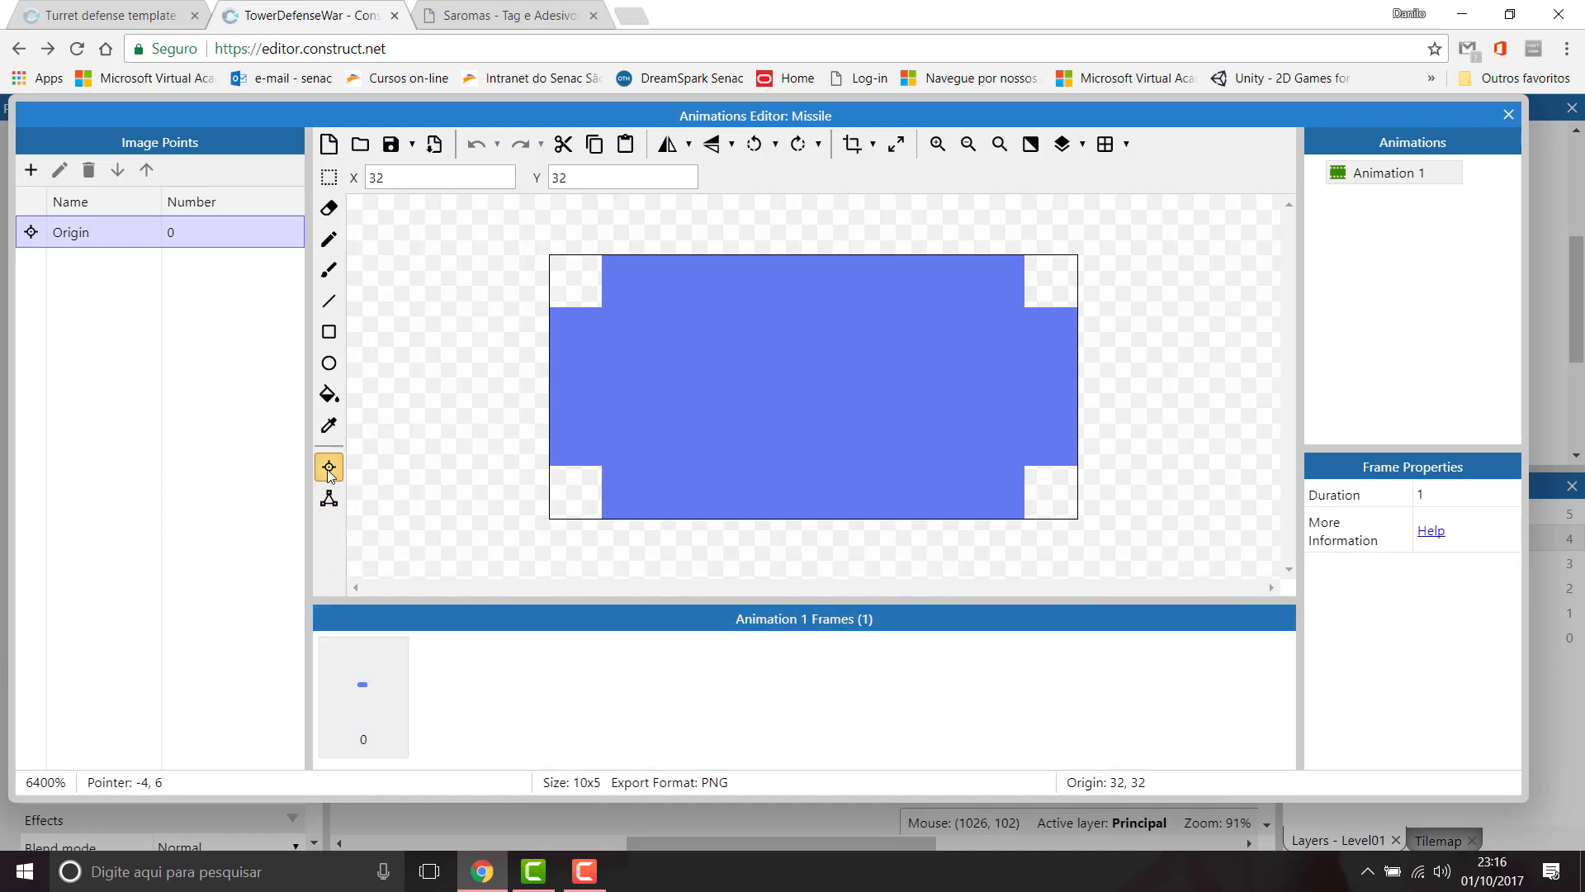
pyautogui.rightClick(96, 232)
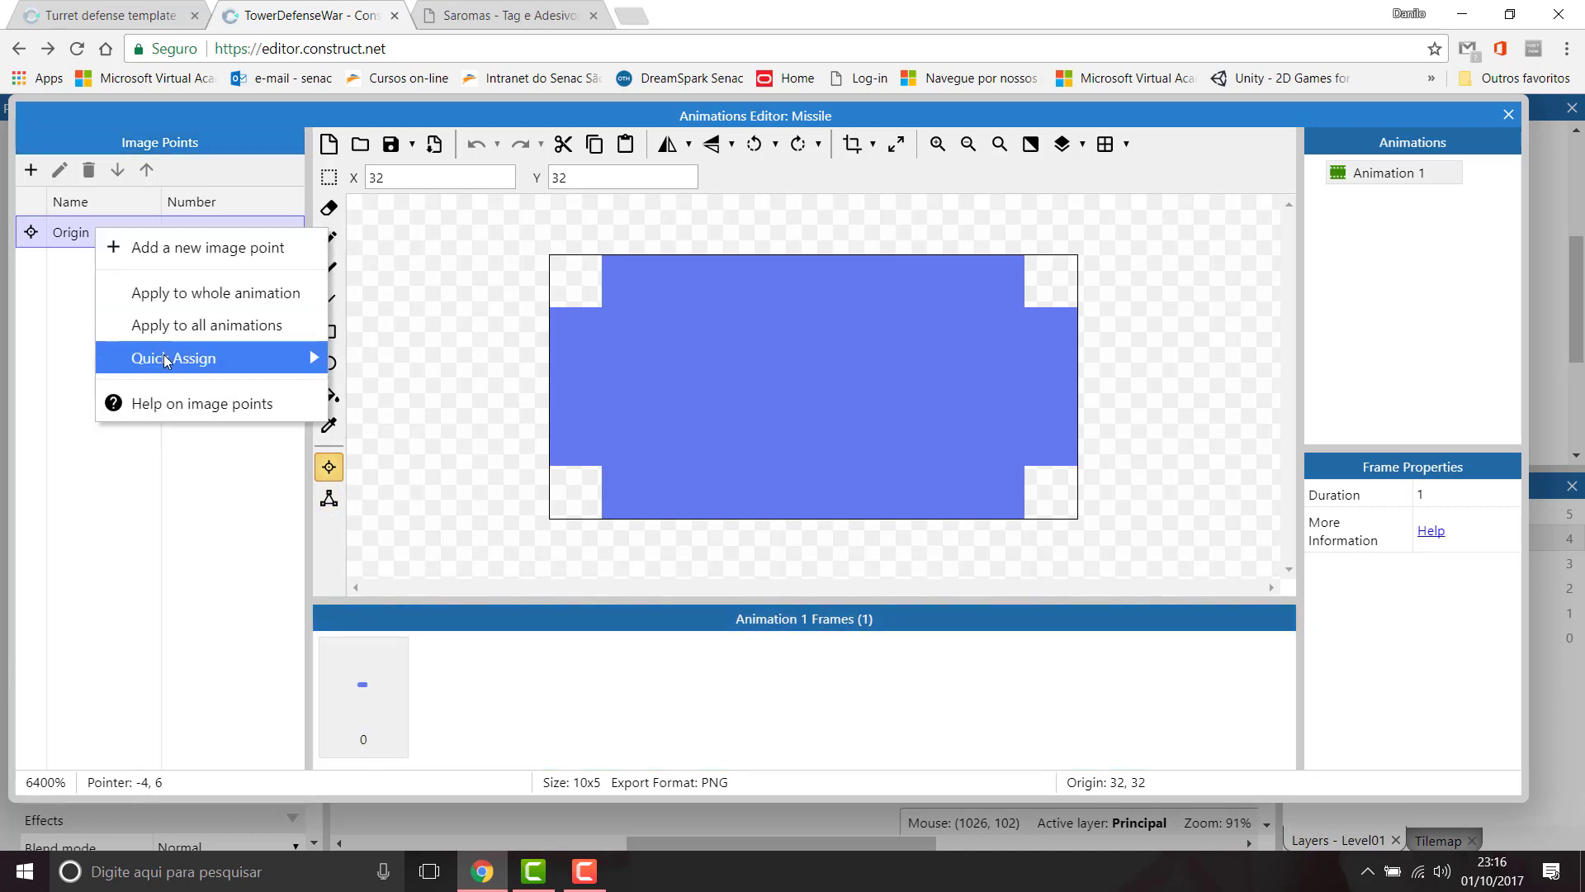
pyautogui.moveTo(148, 357)
pyautogui.click(395, 501)
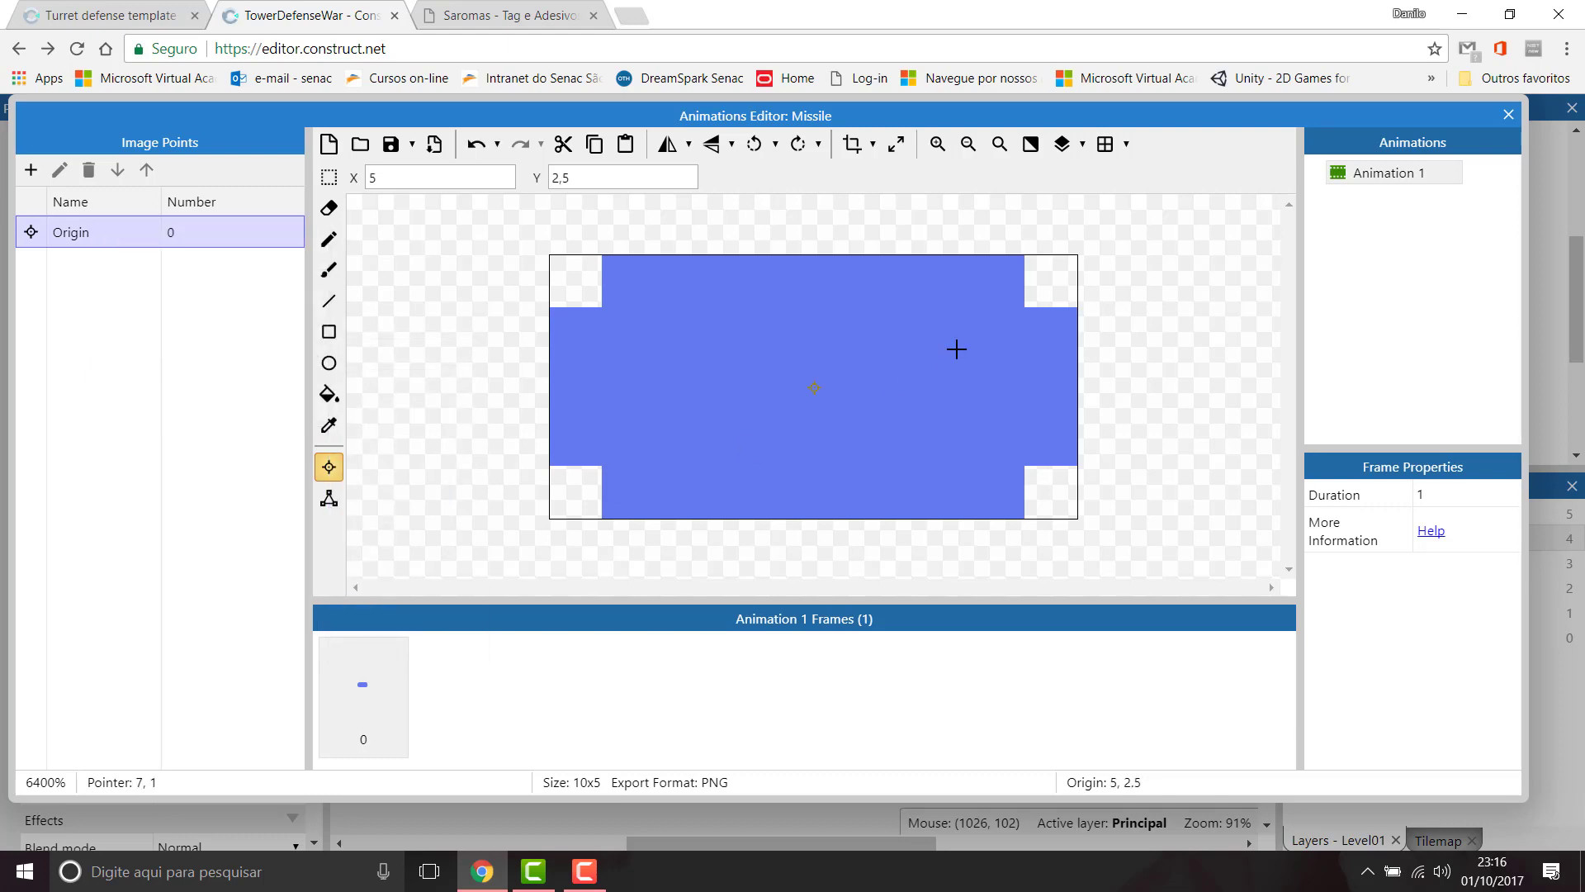
pyautogui.click(1509, 114)
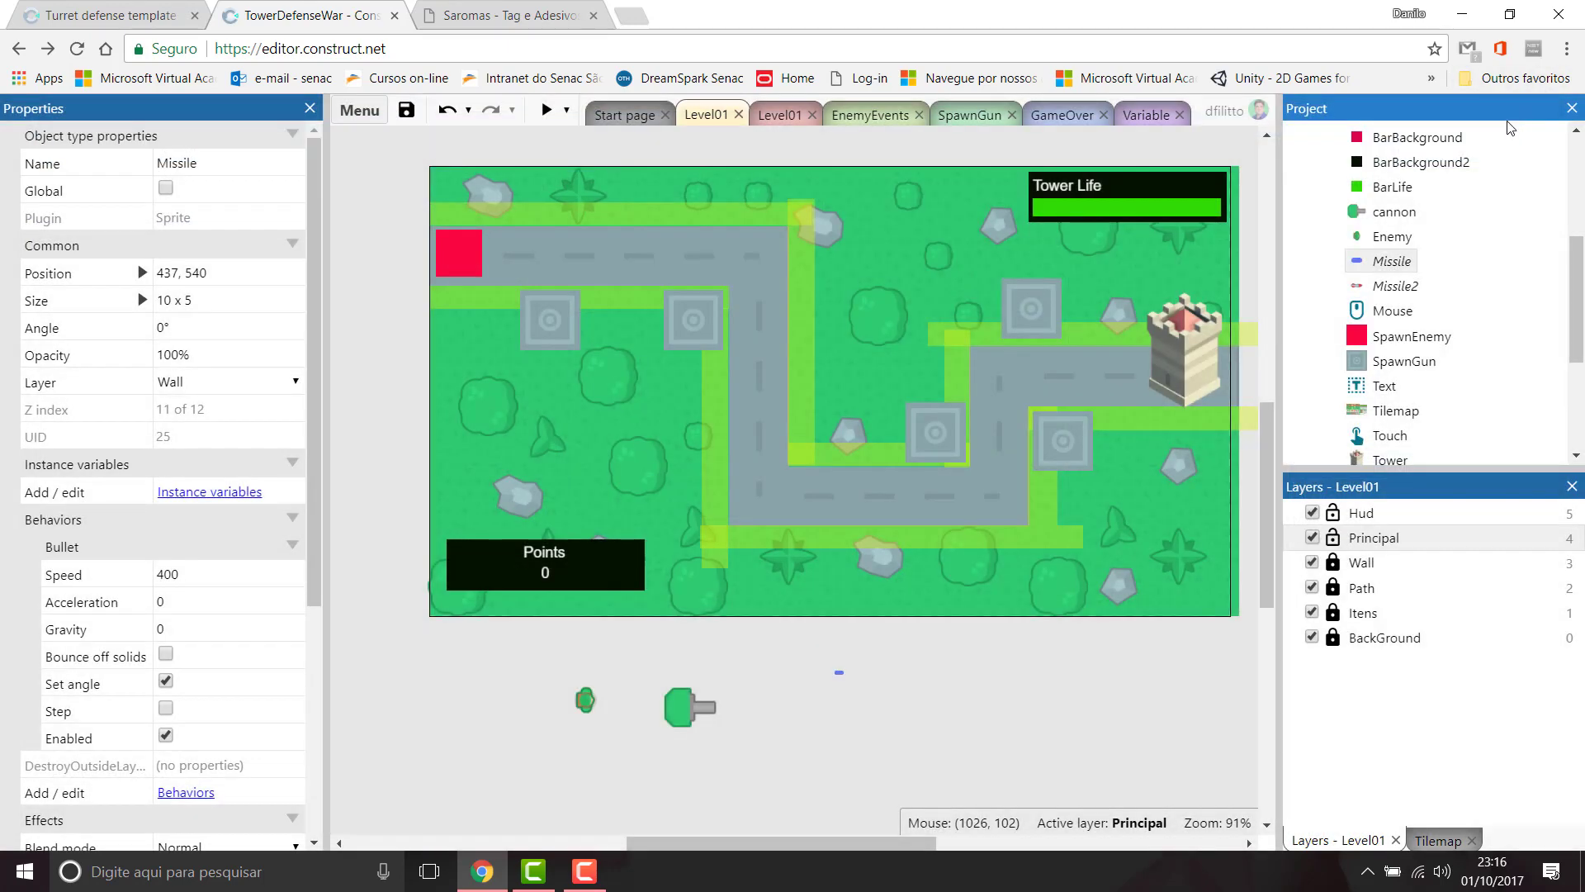
# Step: Preview the game again to check the missile's firing position with the centred origin
pyautogui.click(547, 109)
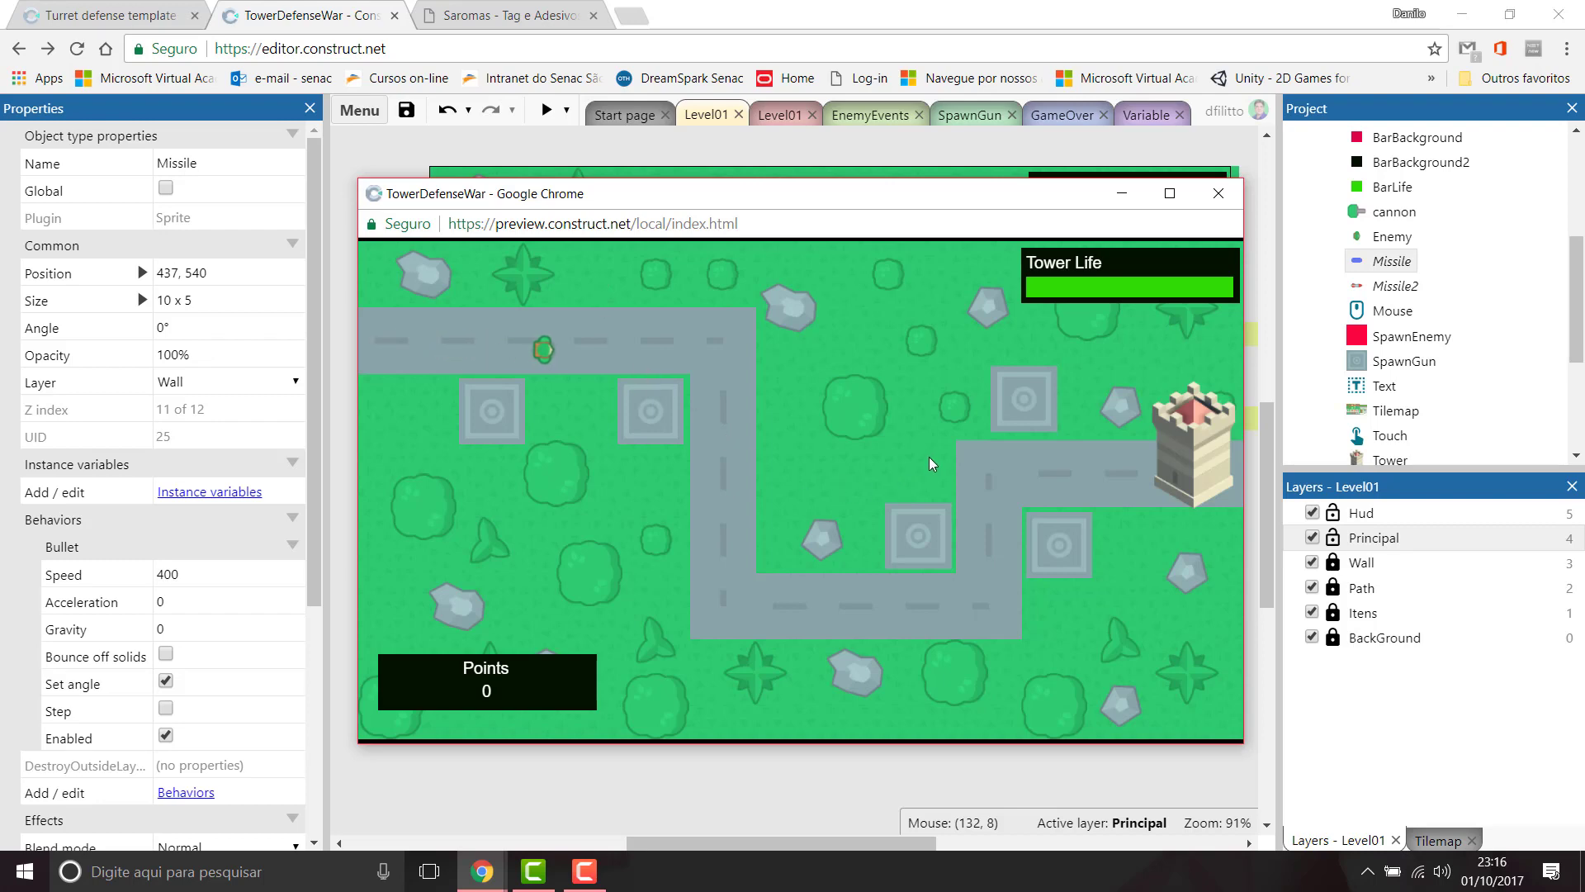
pyautogui.click(1218, 193)
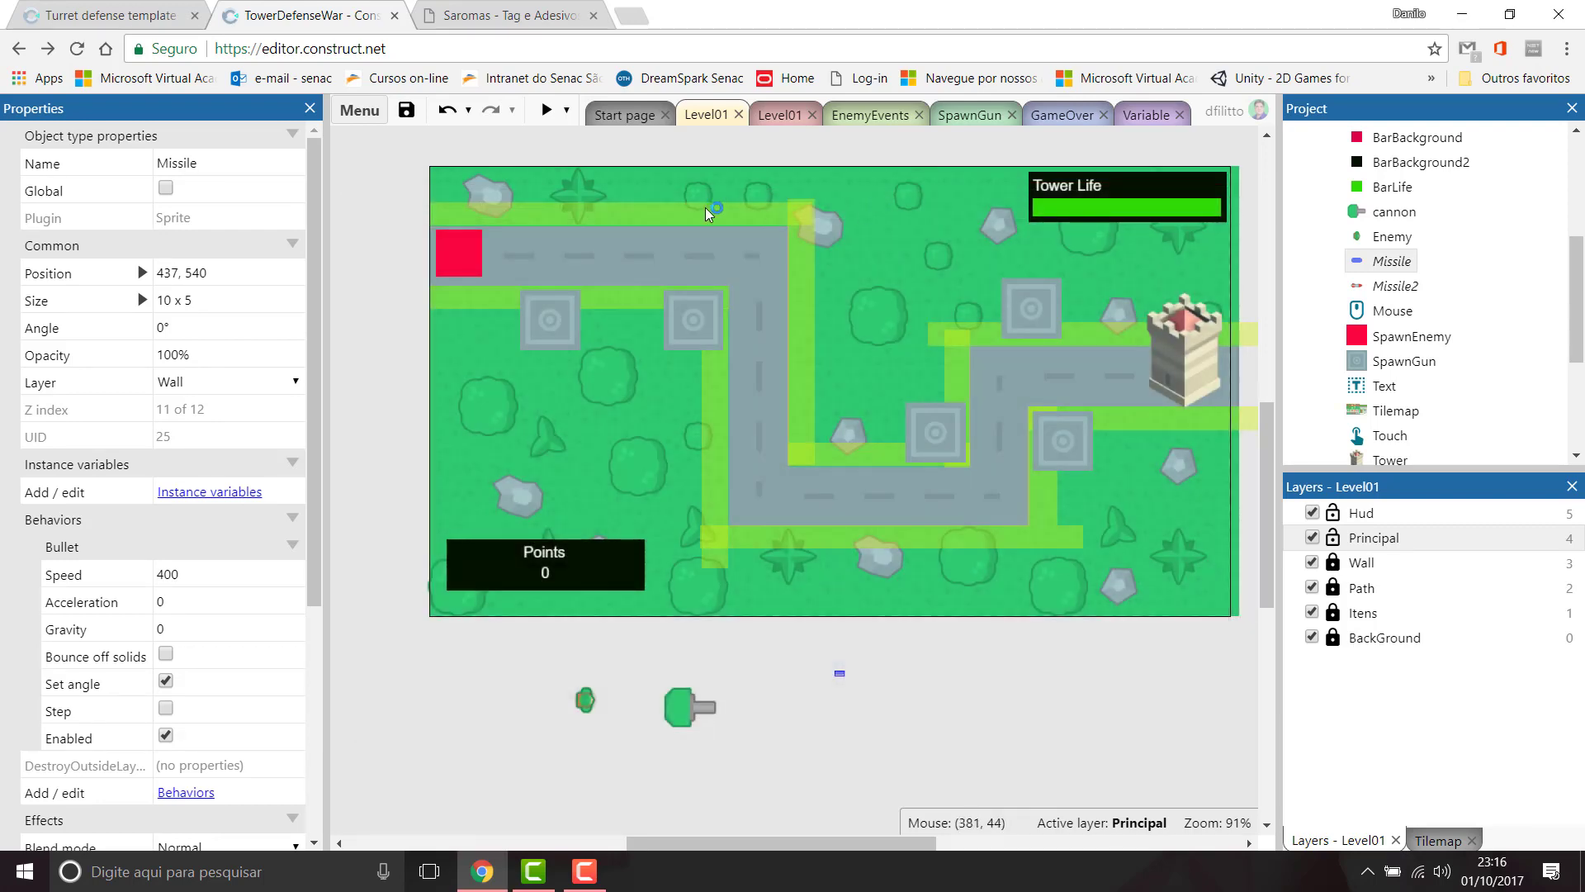
pyautogui.click(546, 110)
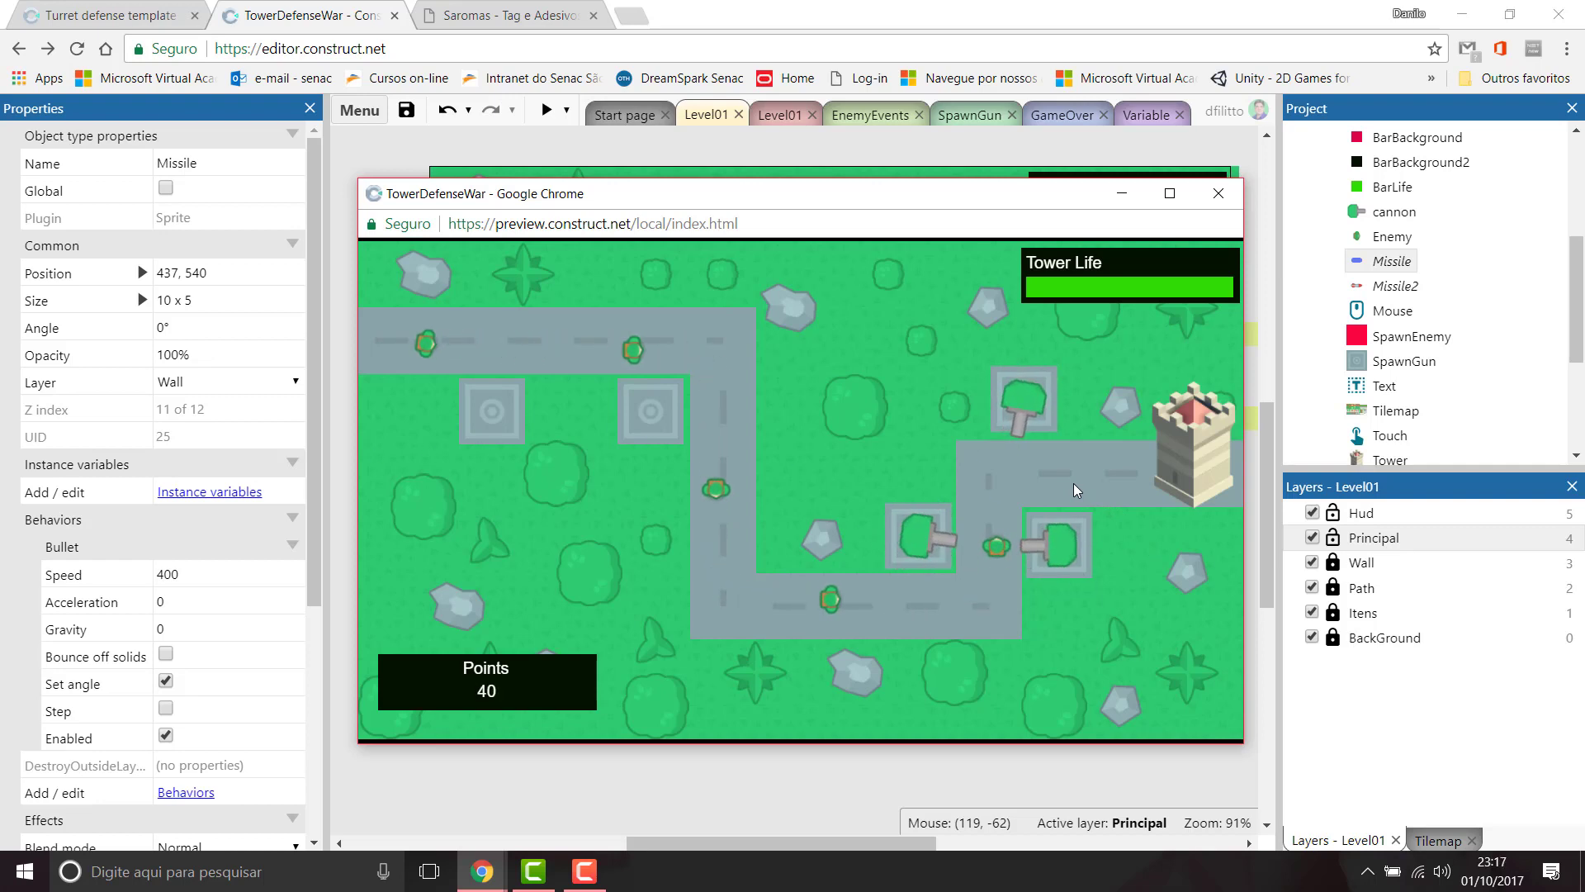
pyautogui.click(1224, 197)
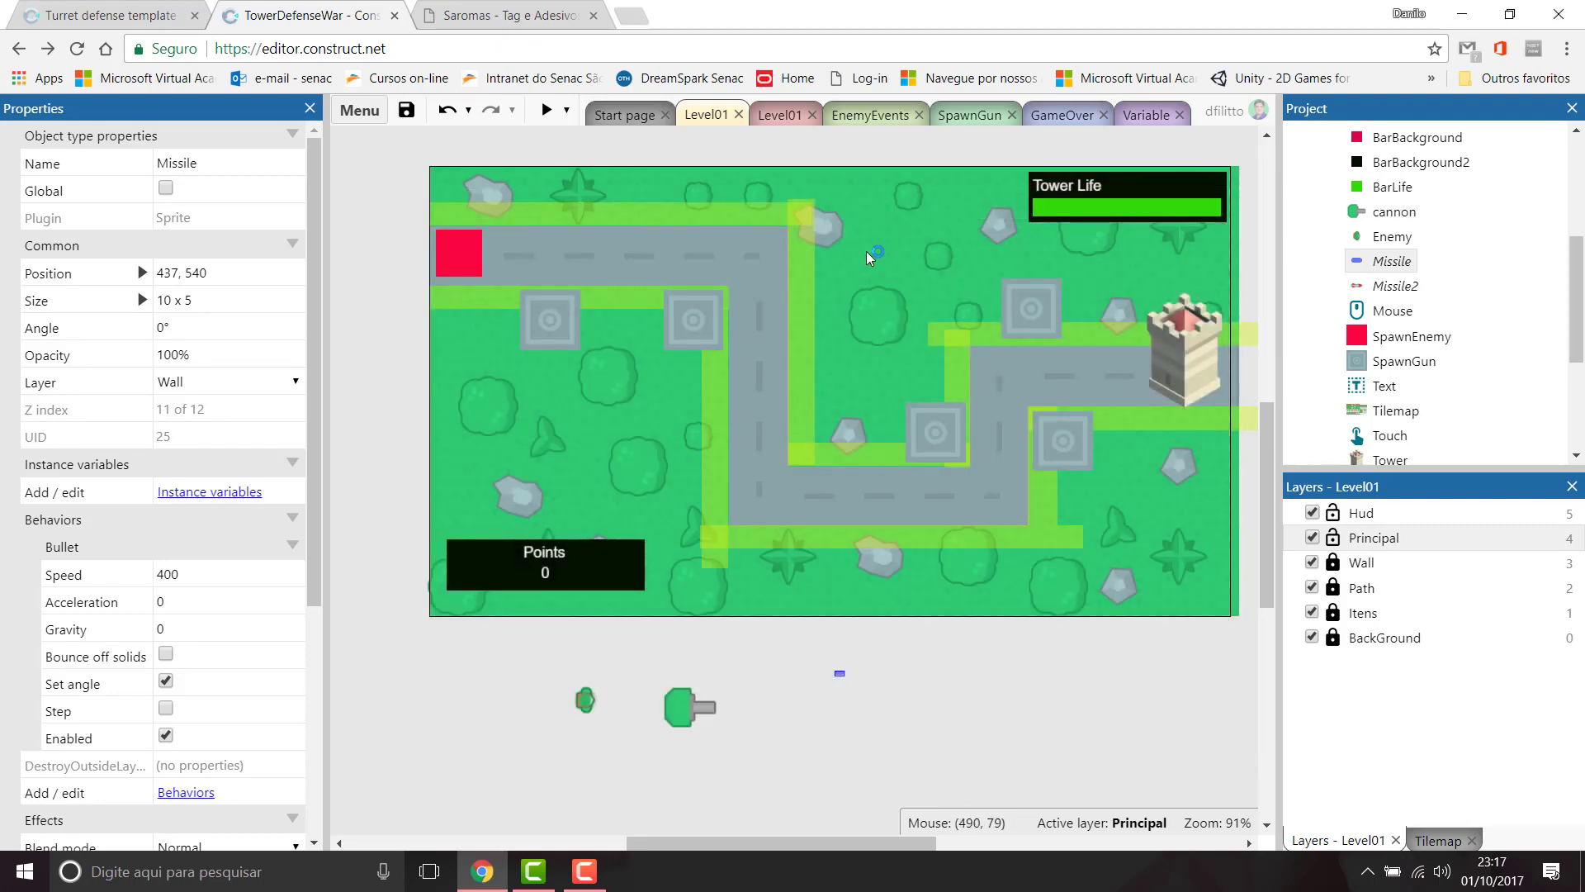
# Step: Review the Missile image and set the Missile instance's size to 15 x 10 in the Level01 layout
pyautogui.click(841, 675)
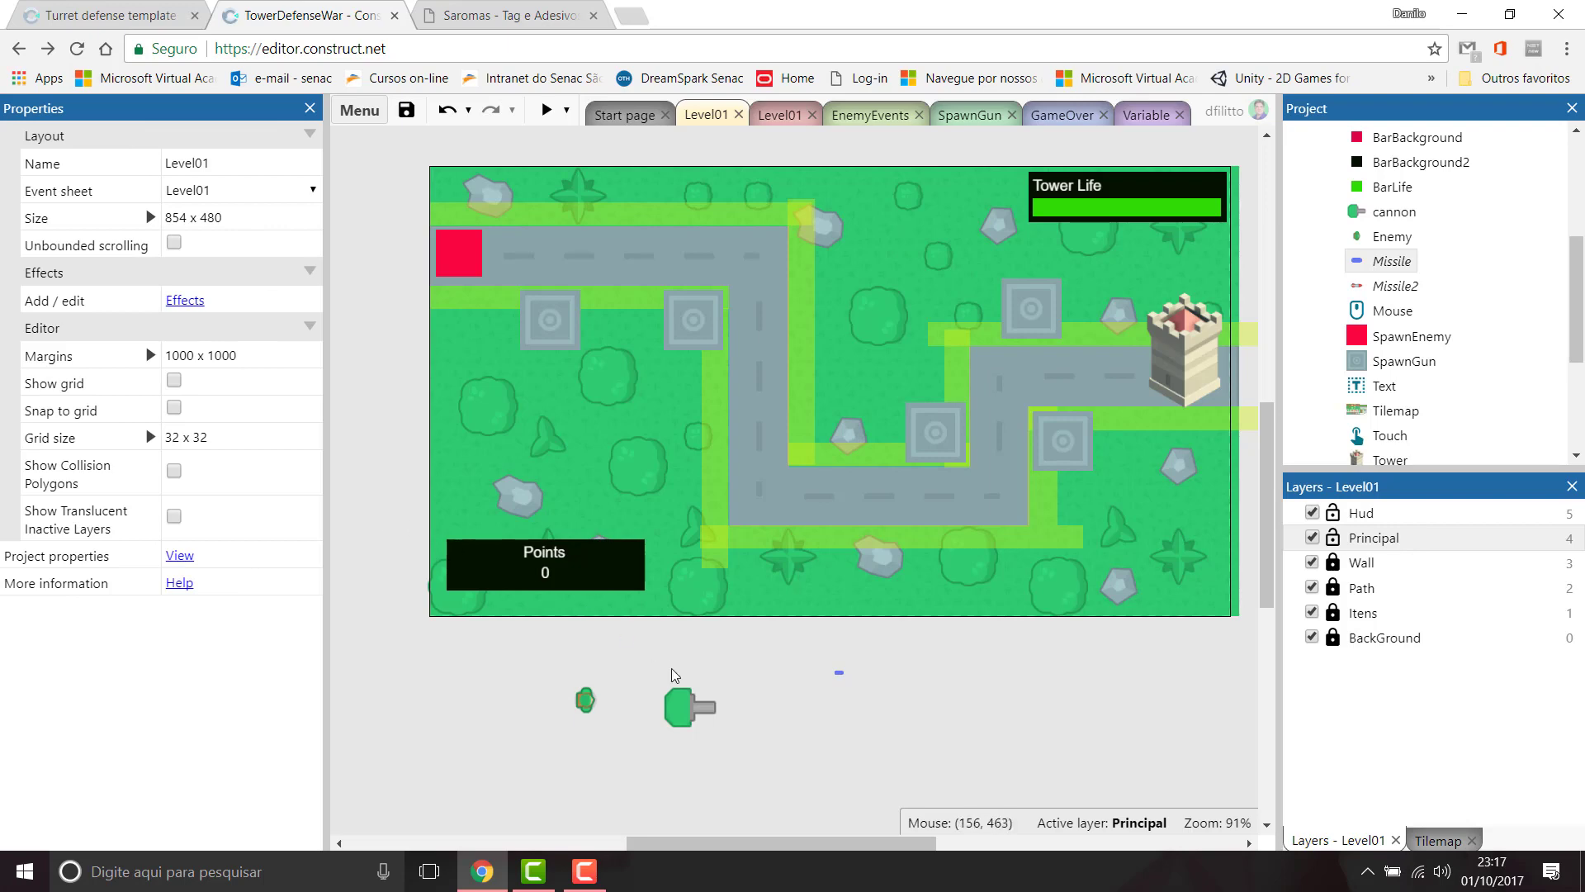
pyautogui.doubleClick(1392, 261)
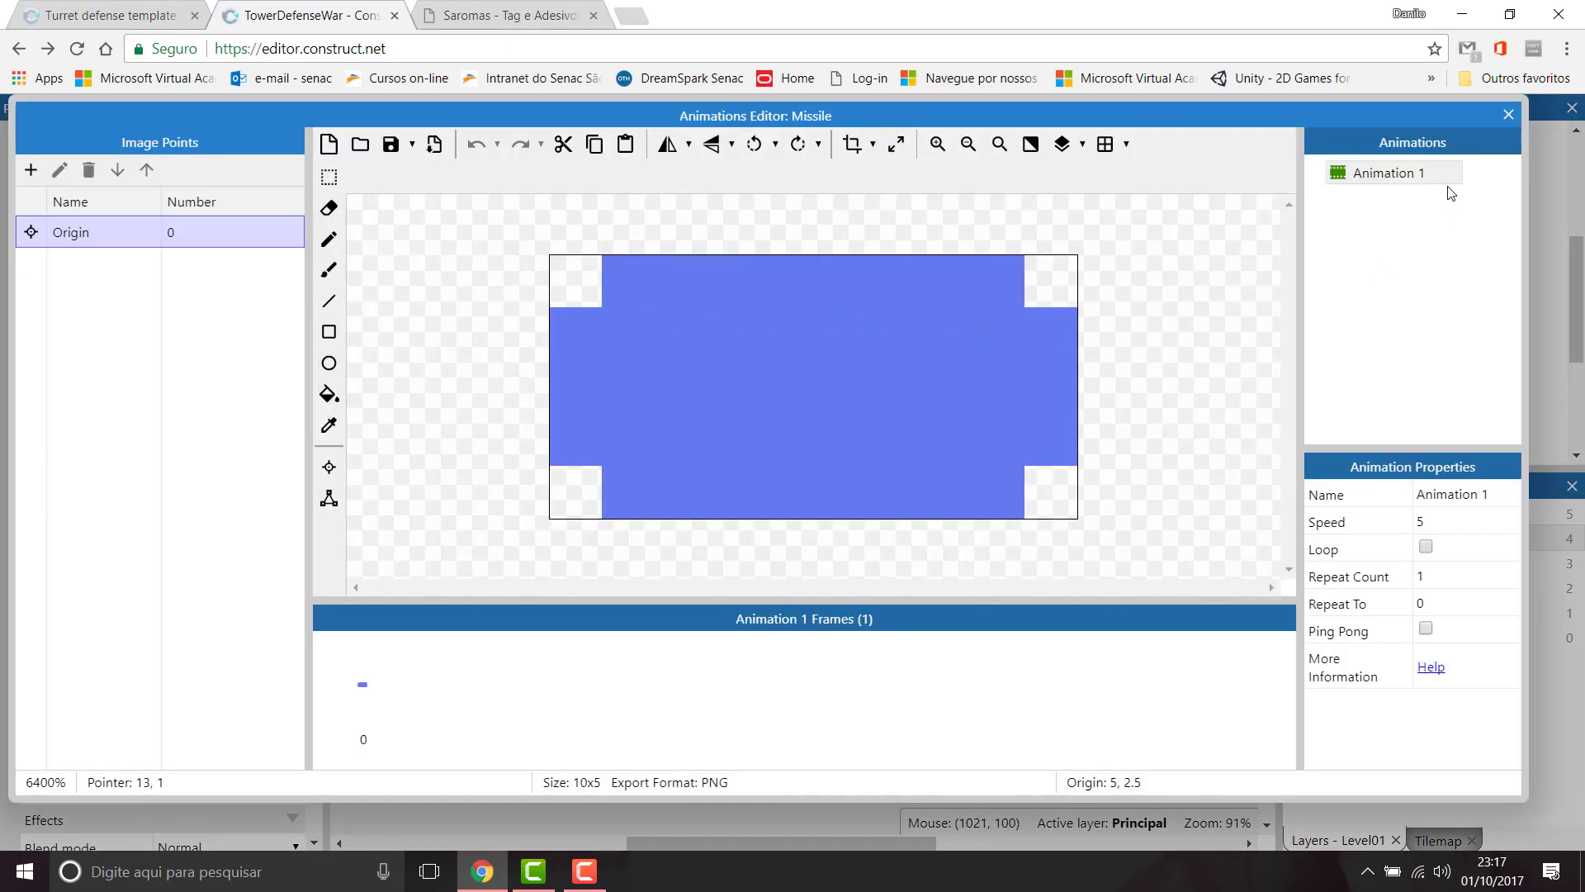
pyautogui.click(1506, 113)
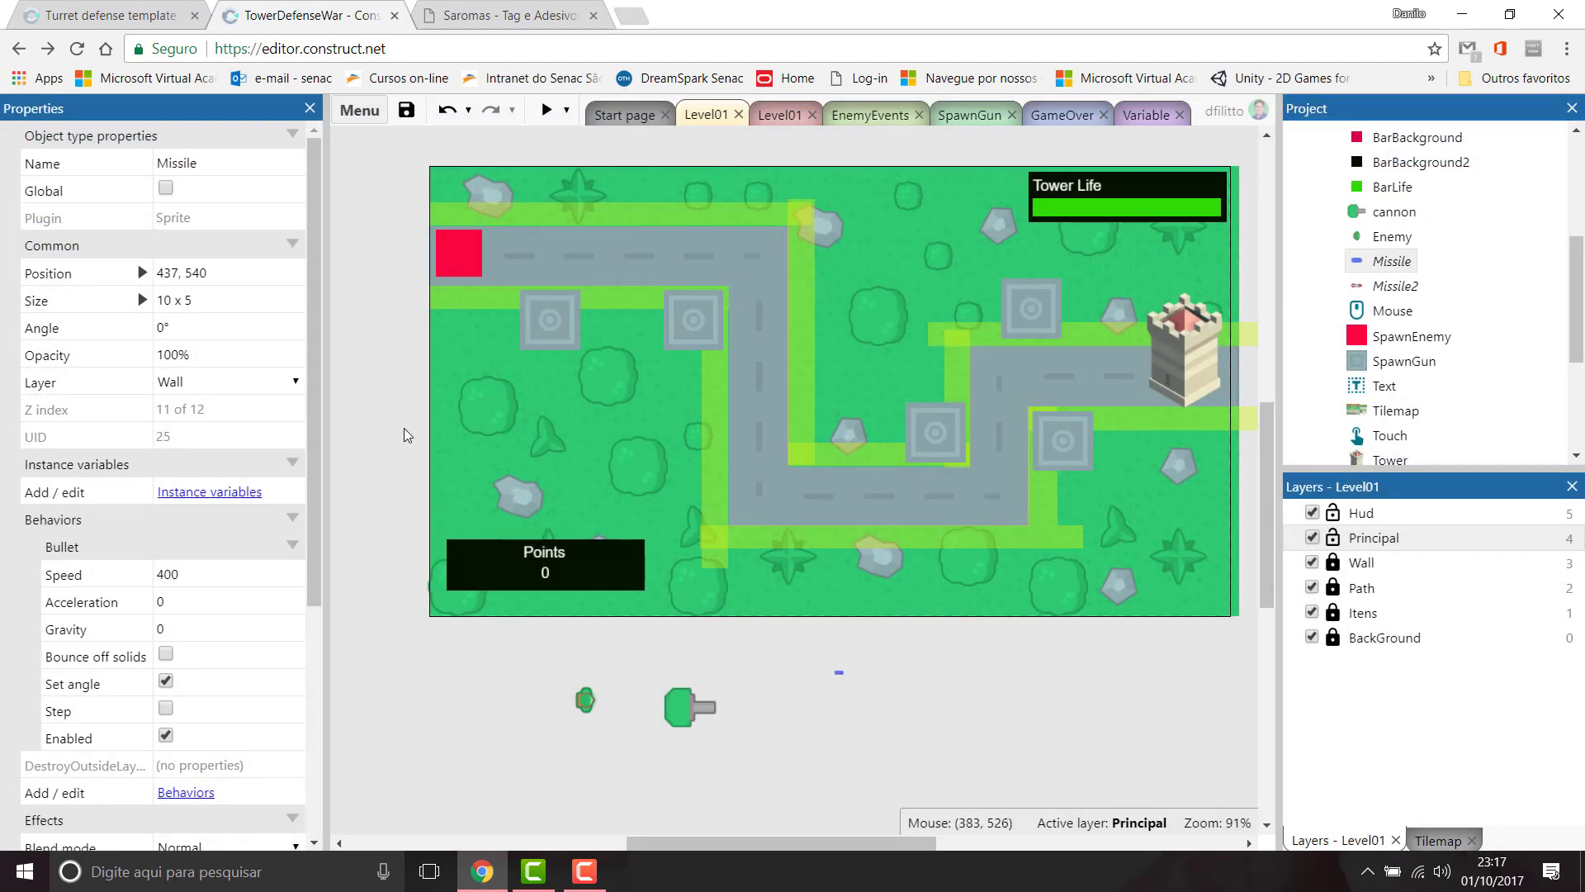
pyautogui.click(211, 302)
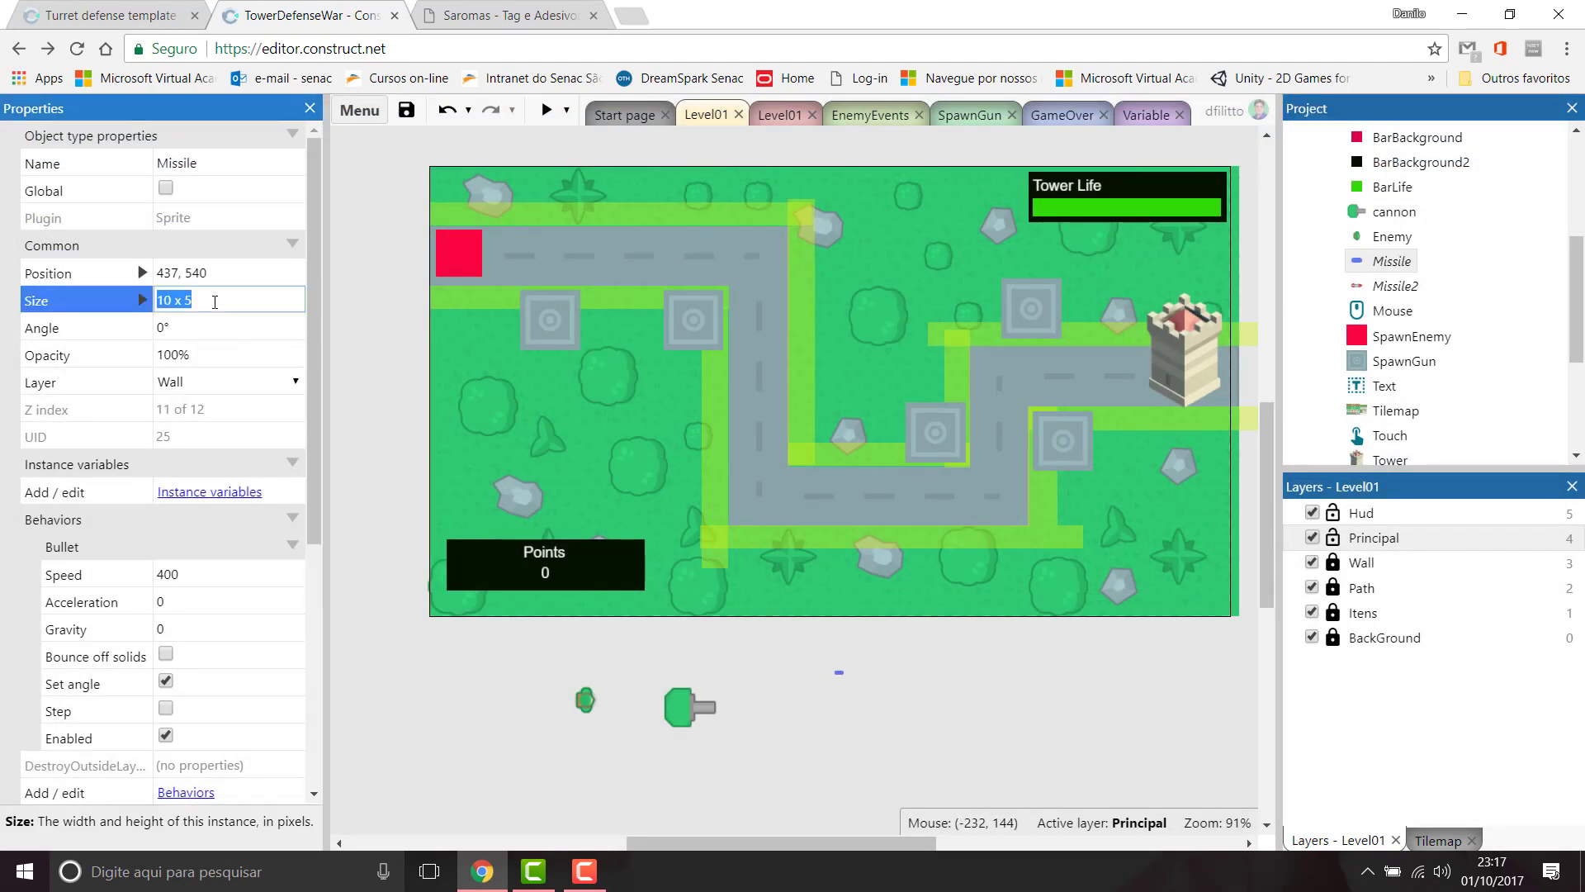
pyautogui.write('10')
pyautogui.press('Tab')
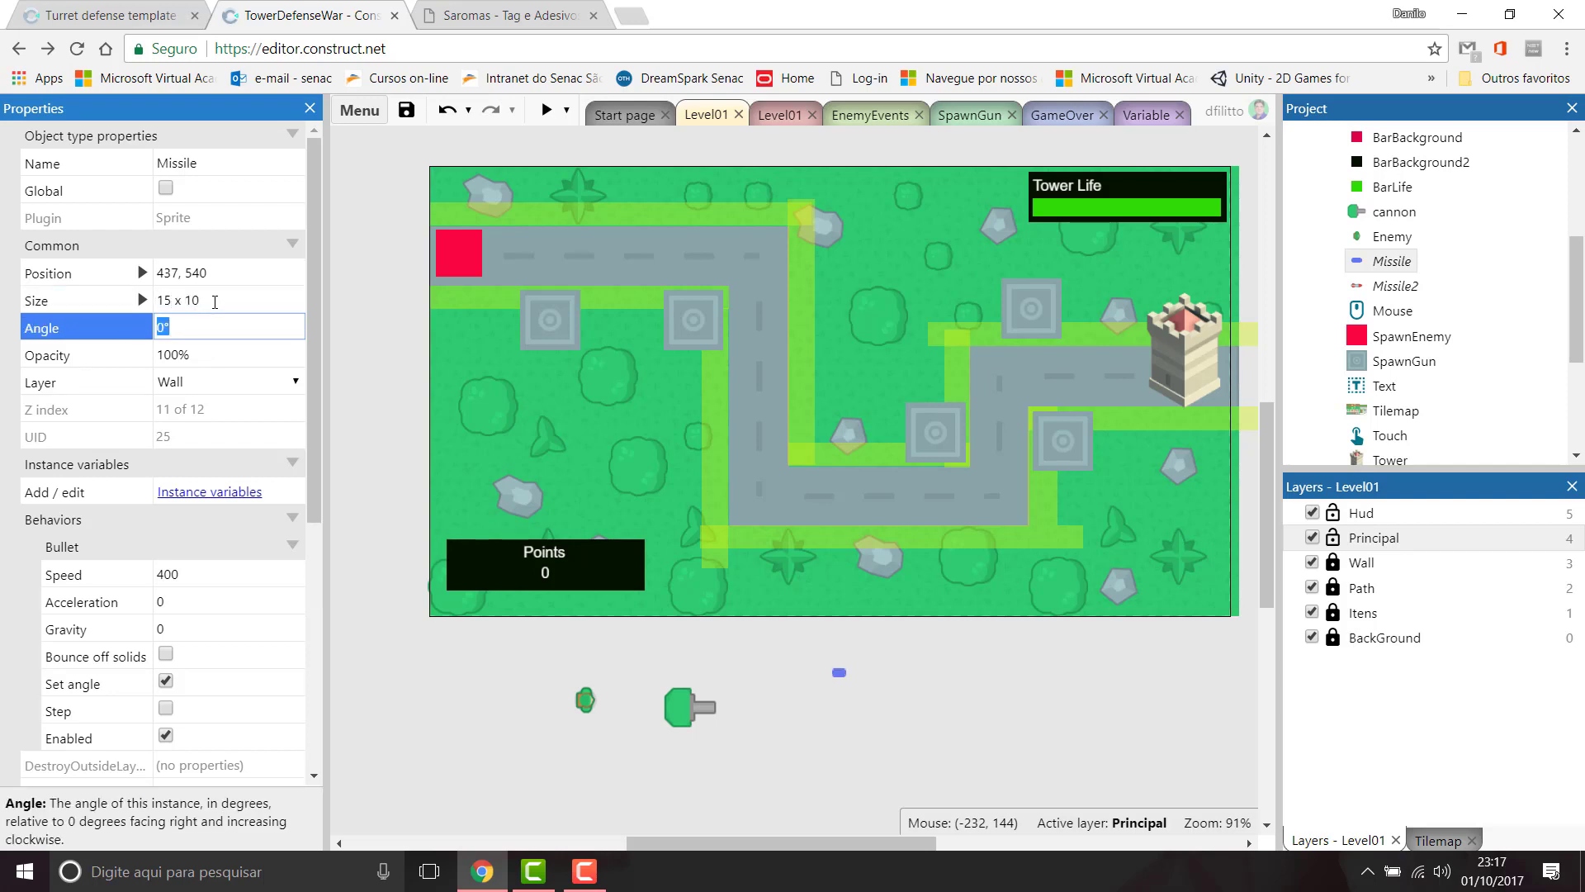
# Step: Test the enlarged missile in a game preview by placing a cannon on the gun spot beside the road's first bend
pyautogui.click(546, 110)
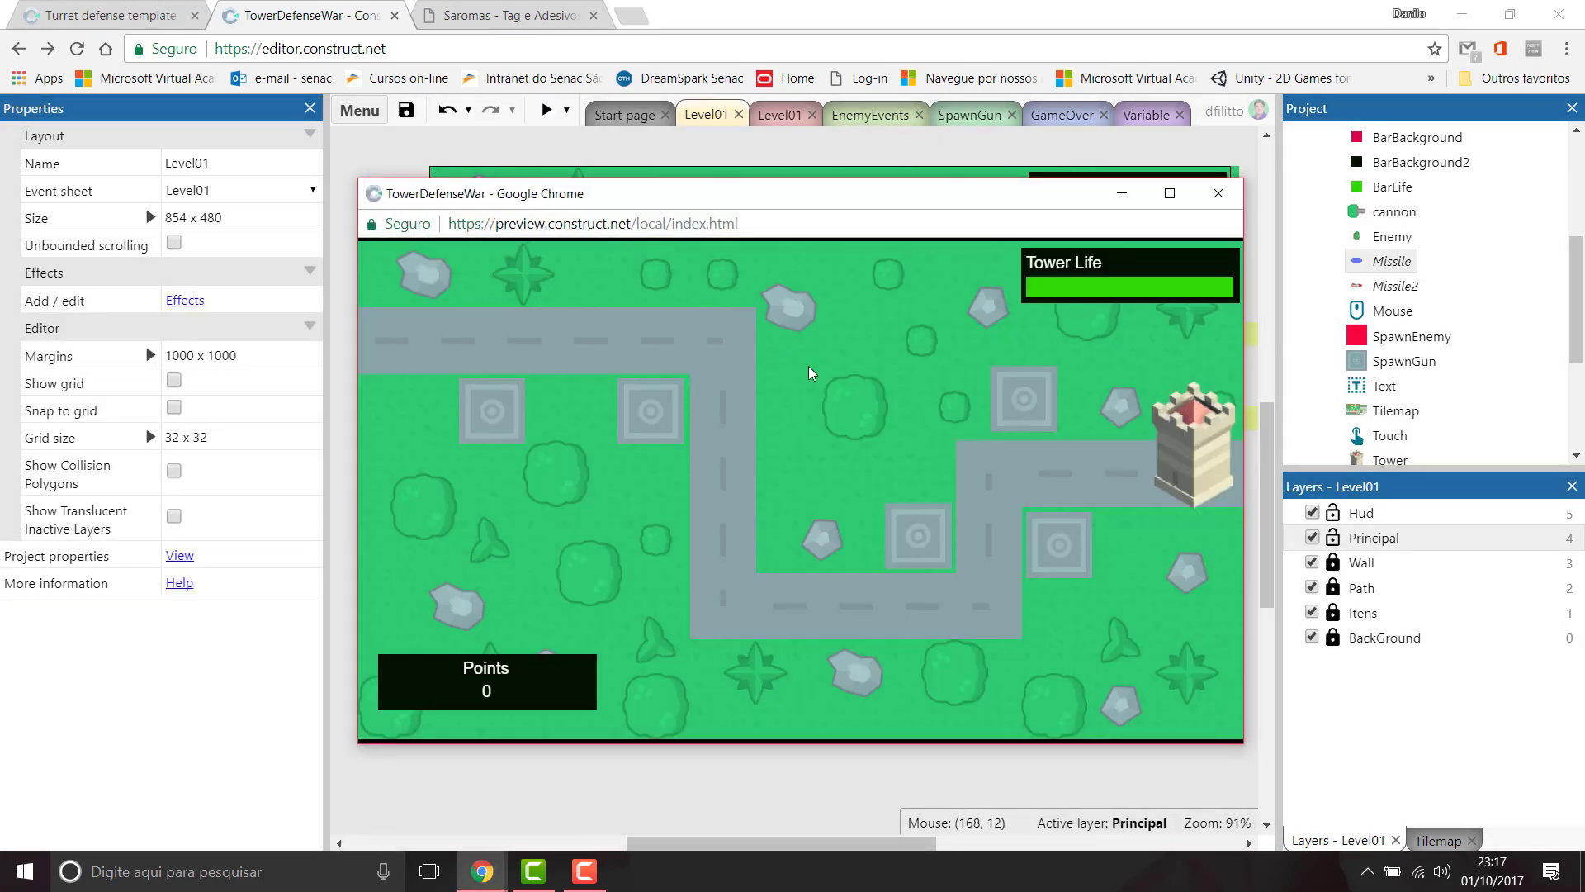
pyautogui.click(663, 397)
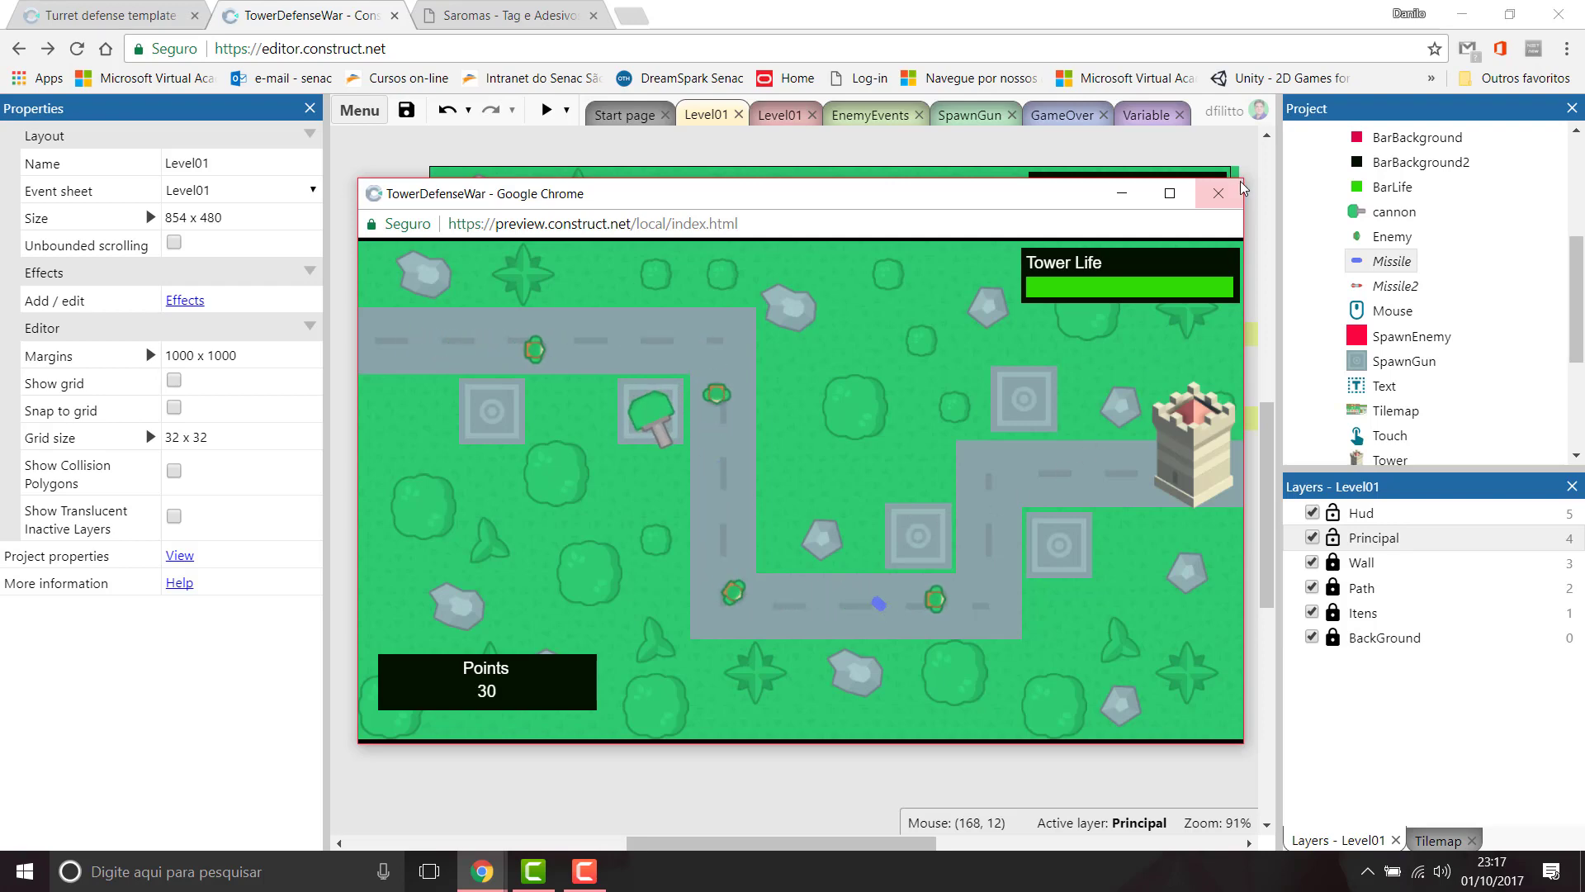
pyautogui.click(1217, 193)
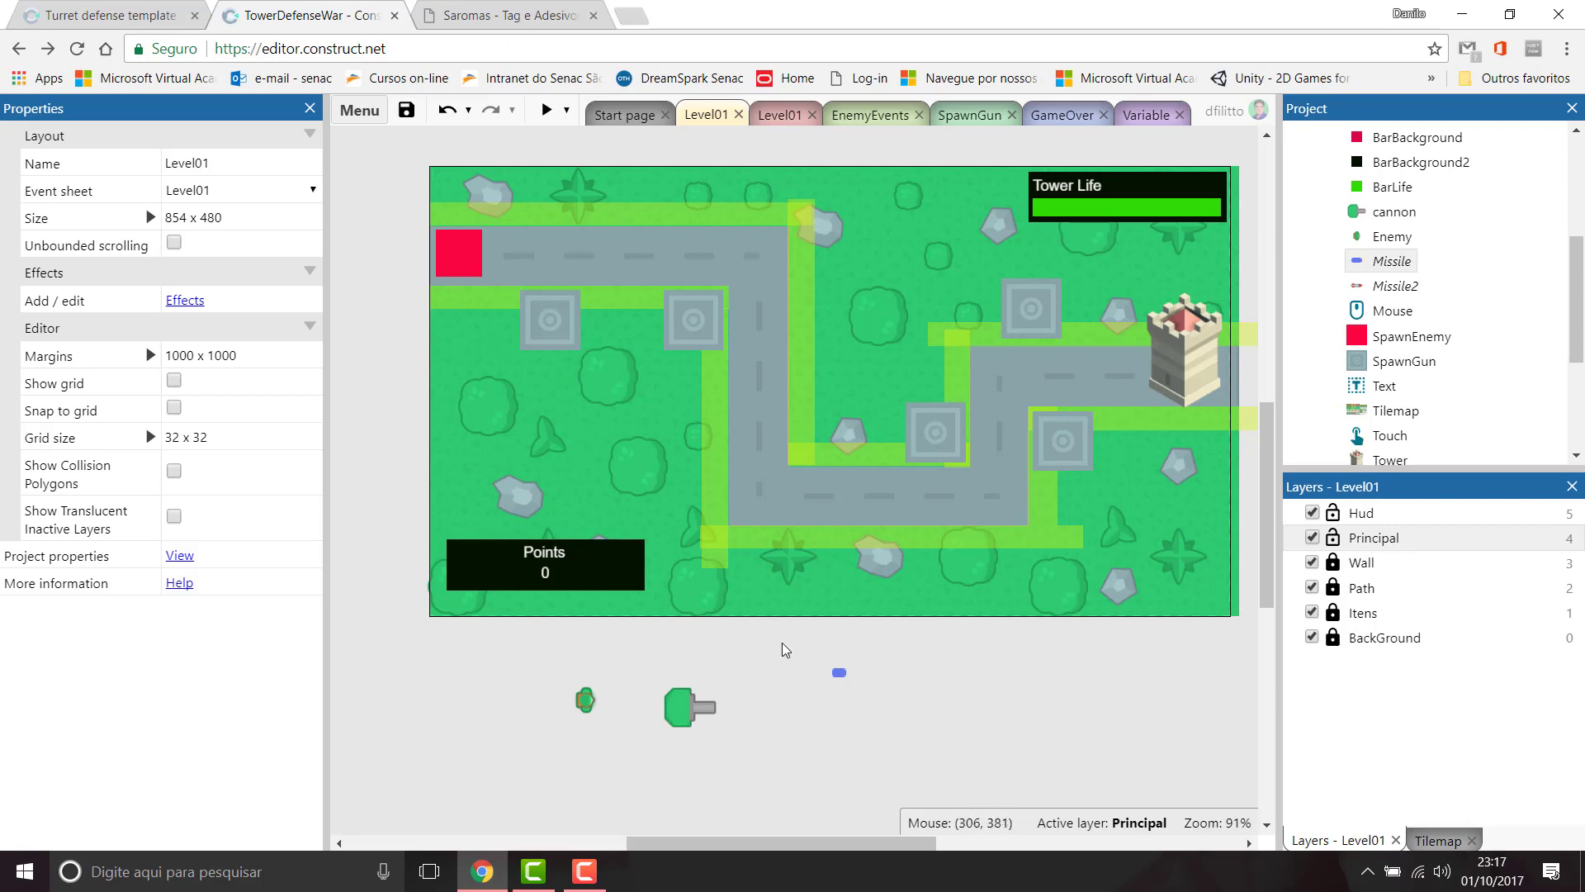
# Step: Start creating a new object type in the Level01 layout and choose the Particles plugin for it
pyautogui.doubleClick(382, 357)
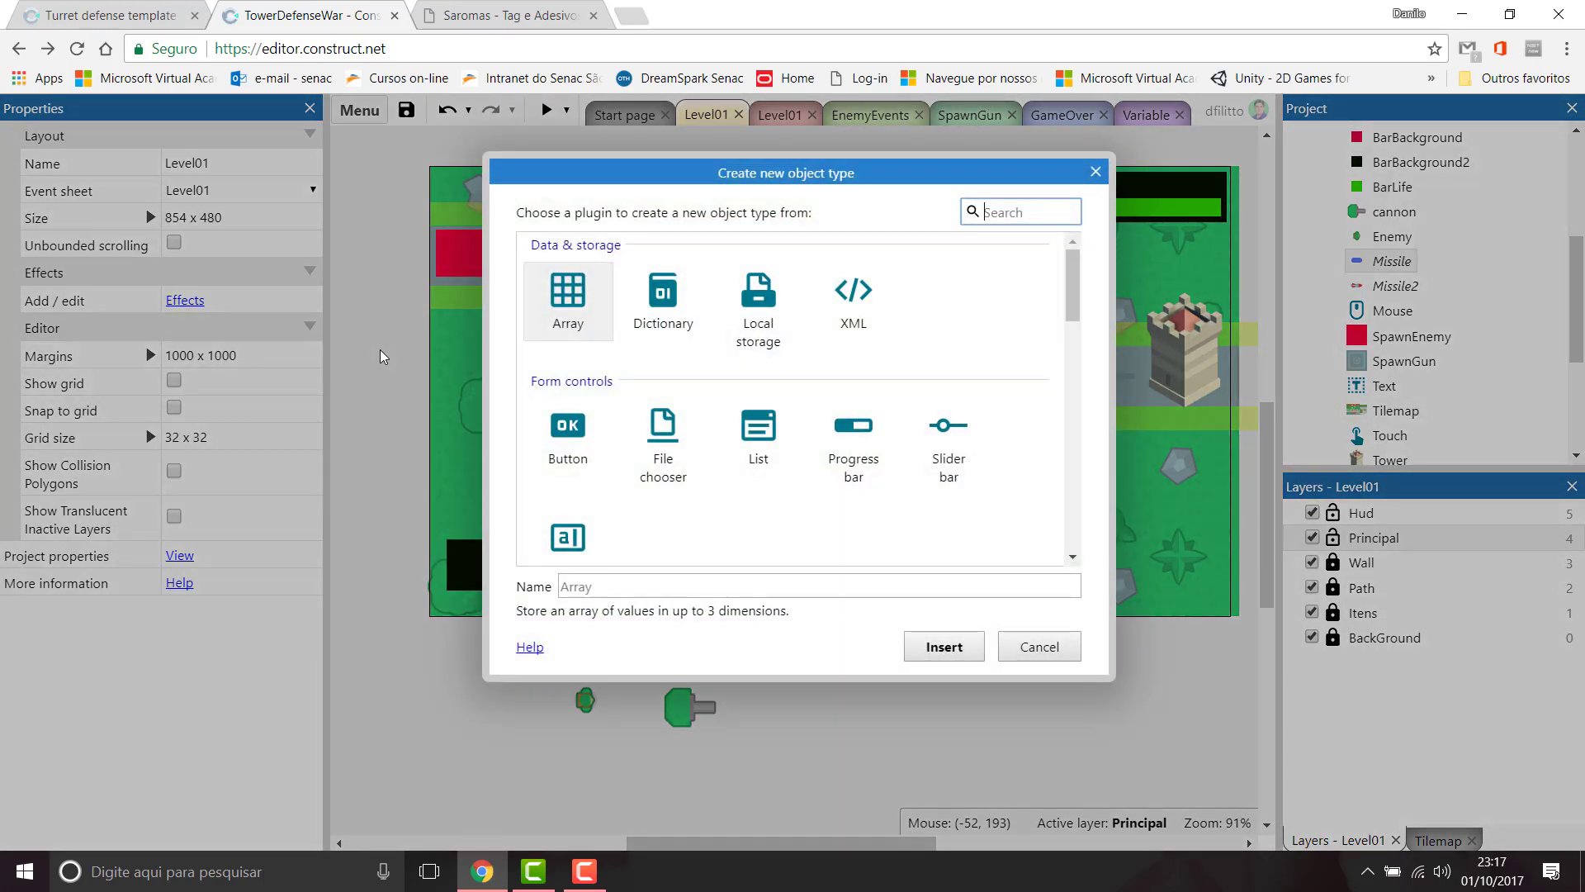
pyautogui.moveTo(1072, 295); pyautogui.dragTo(1072, 512)
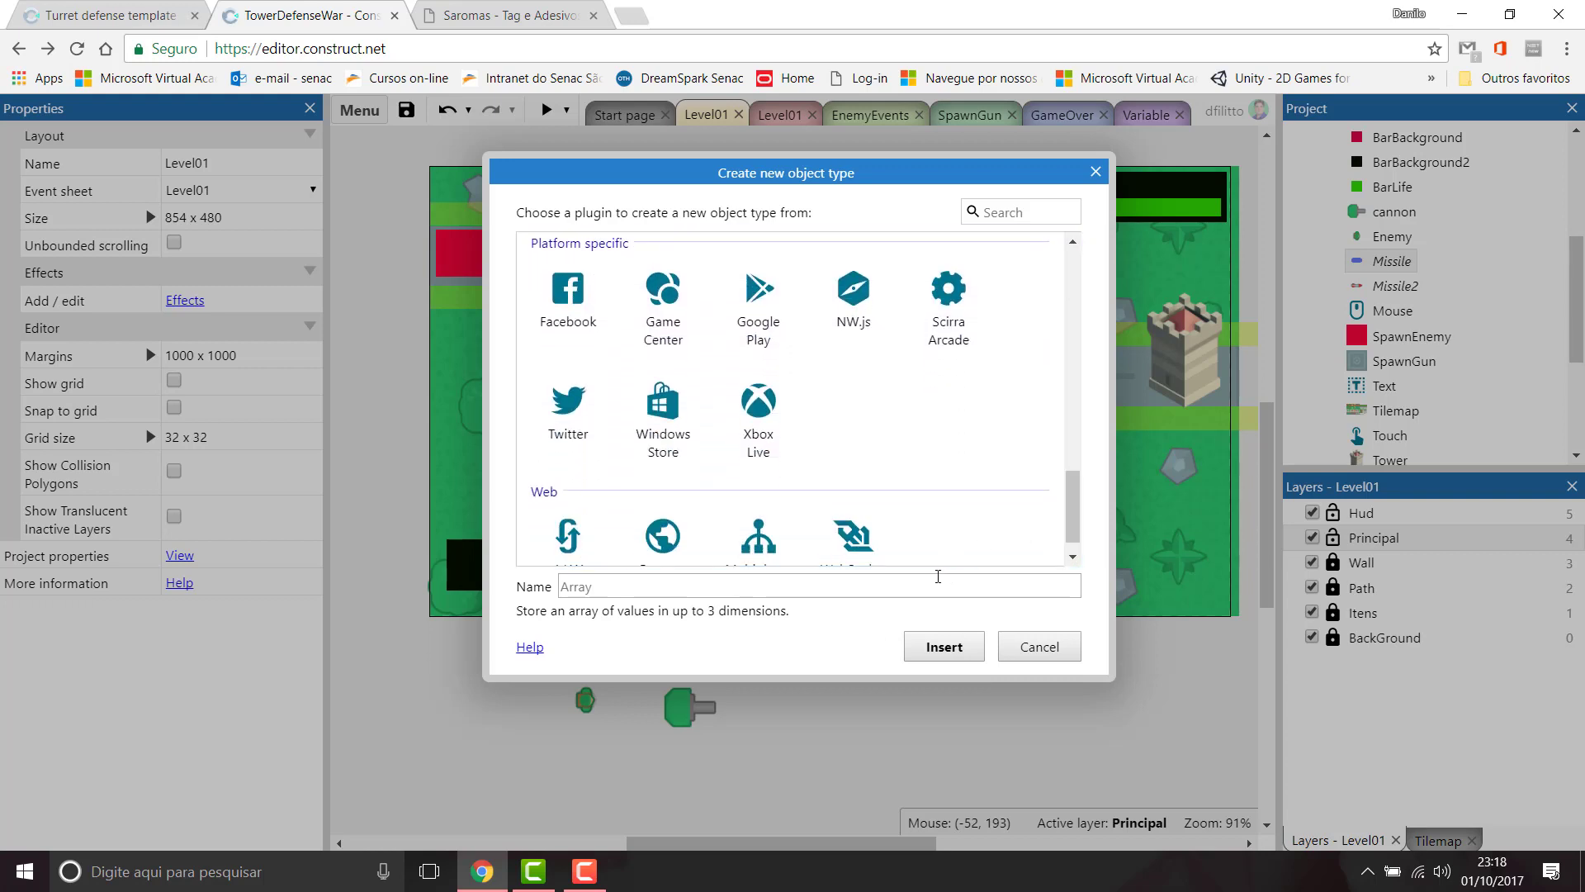
pyautogui.click(941, 578)
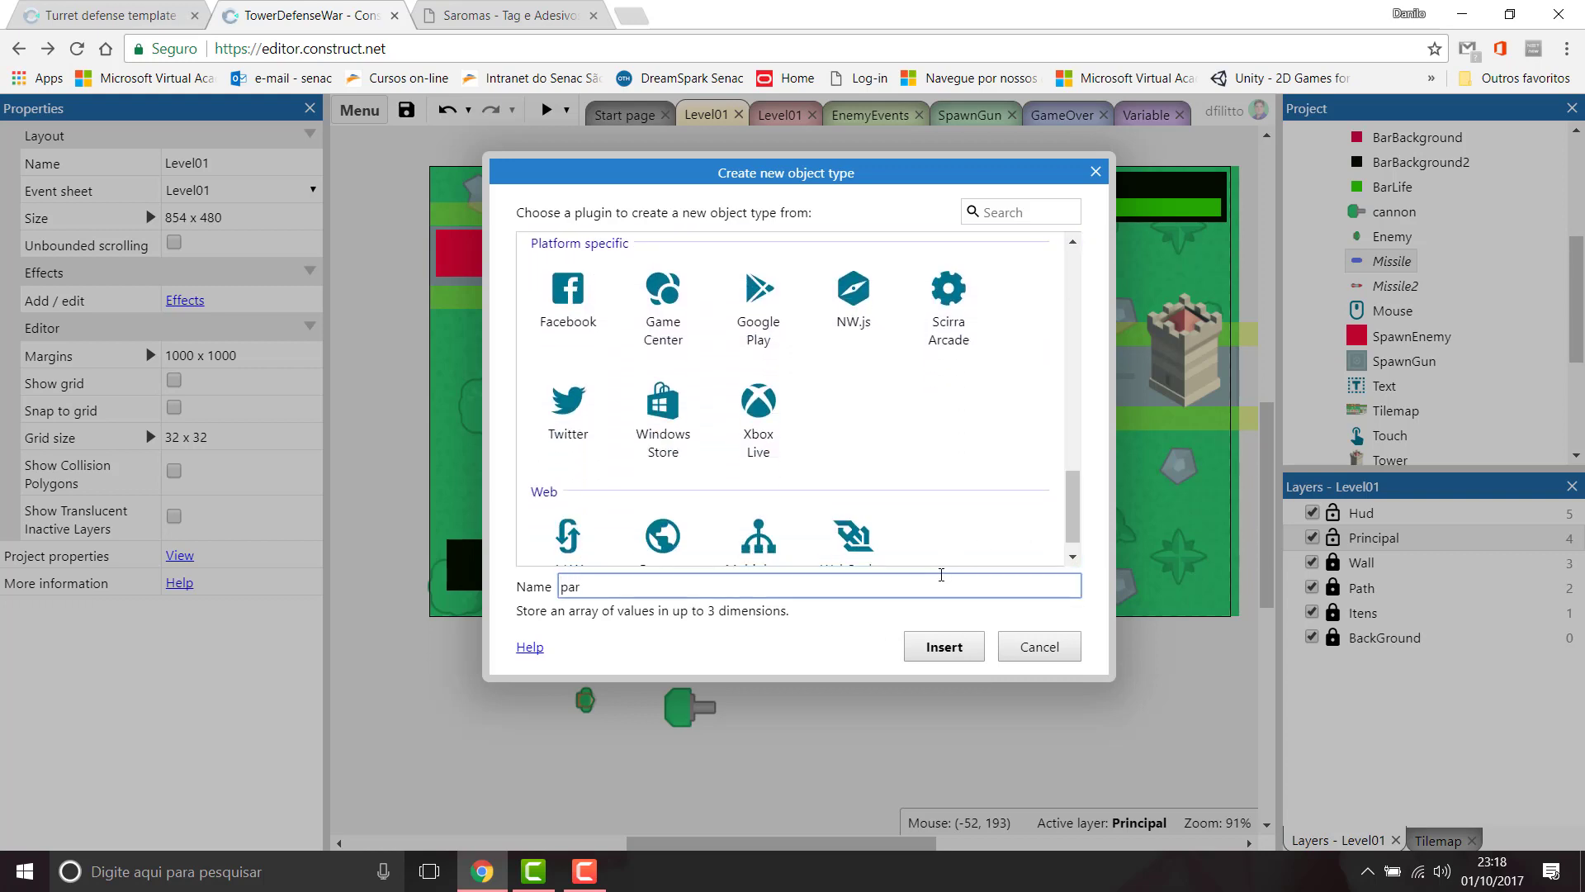
pyautogui.scroll(10, 916, 496)
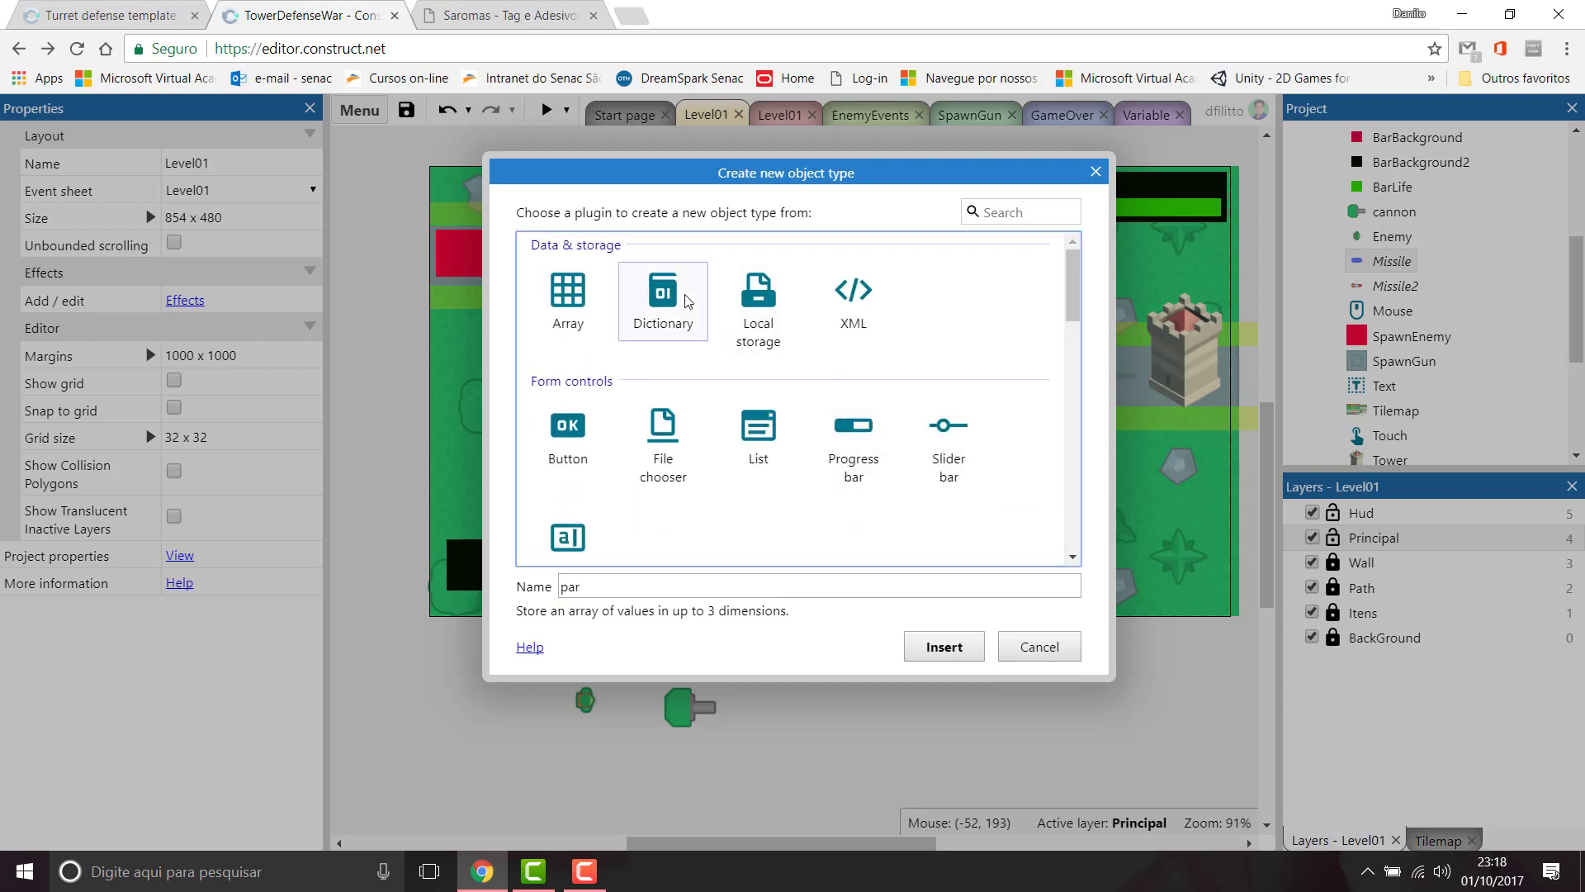
pyautogui.click(685, 301)
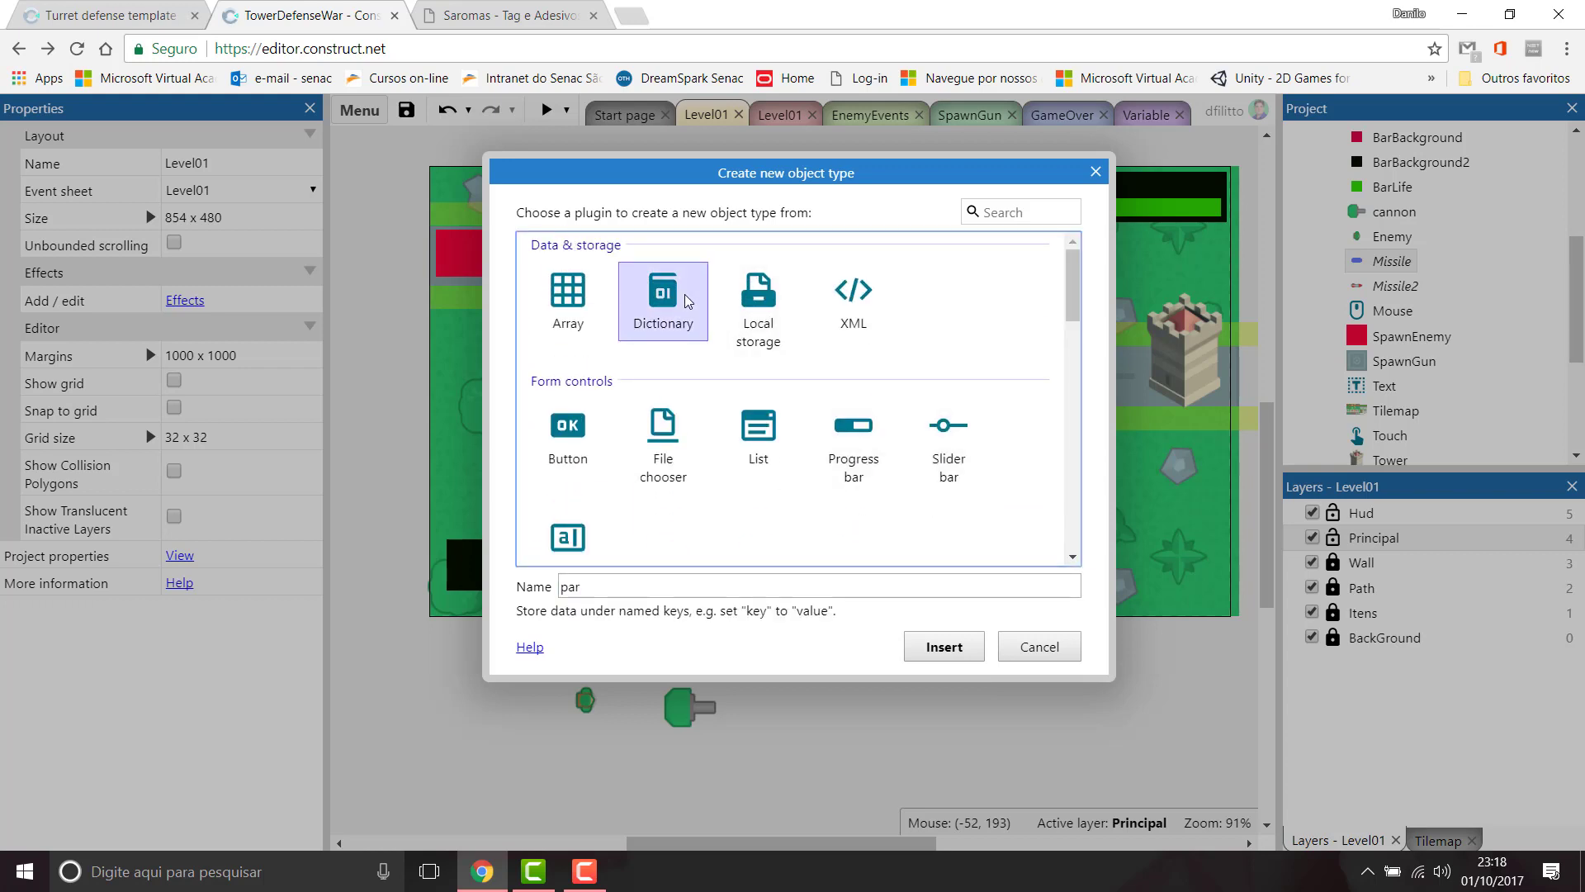
pyautogui.scroll(-2, 684, 301)
pyautogui.scroll(2, 693, 306)
pyautogui.scroll(-3, 768, 363)
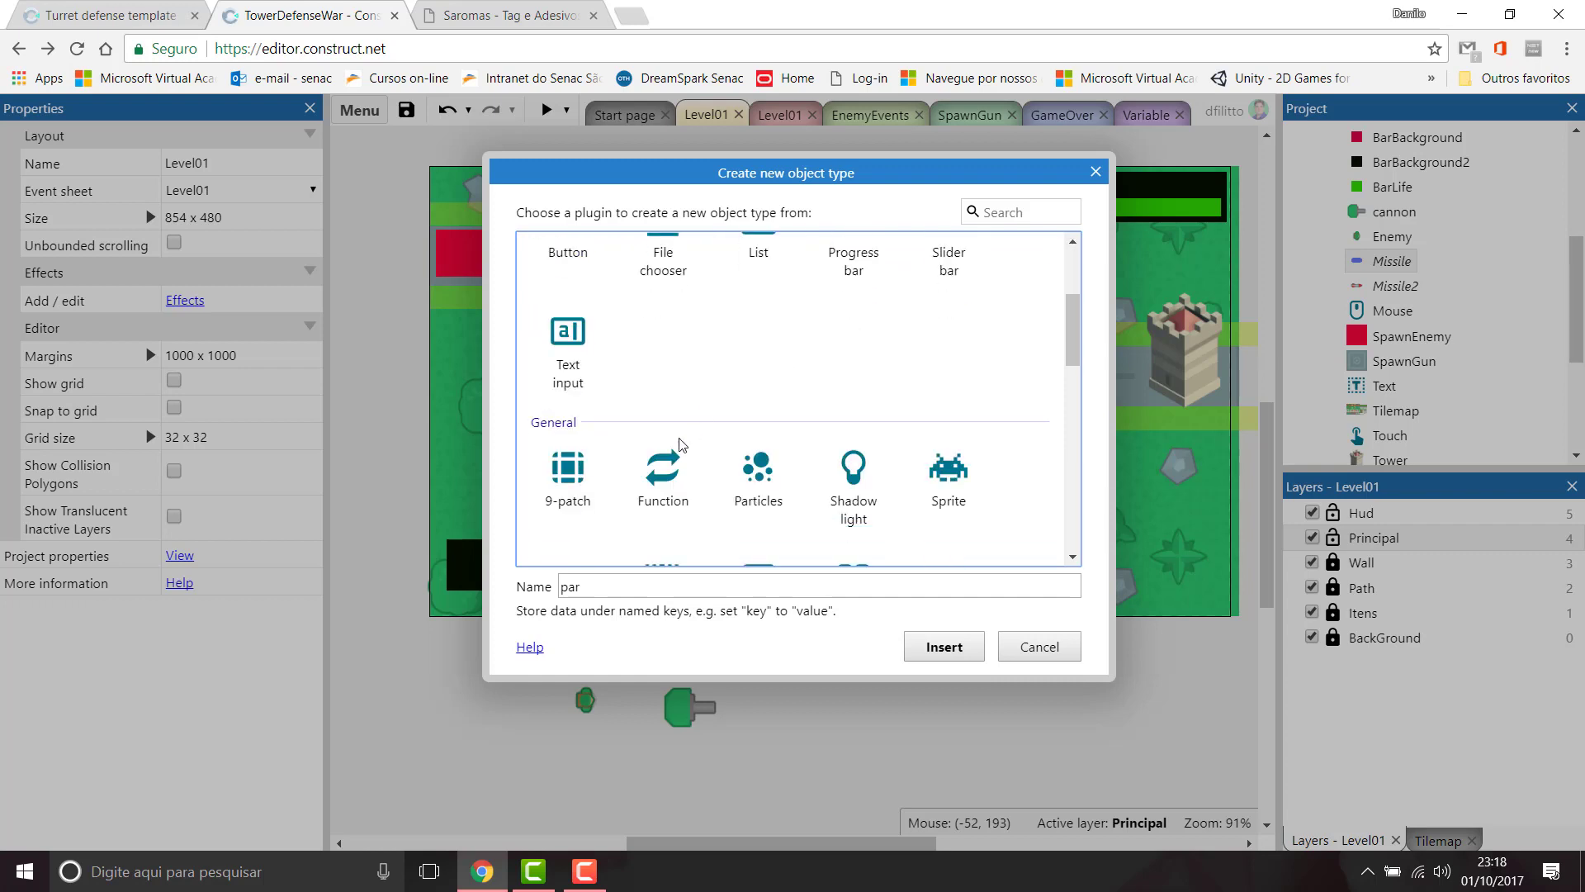
pyautogui.click(752, 490)
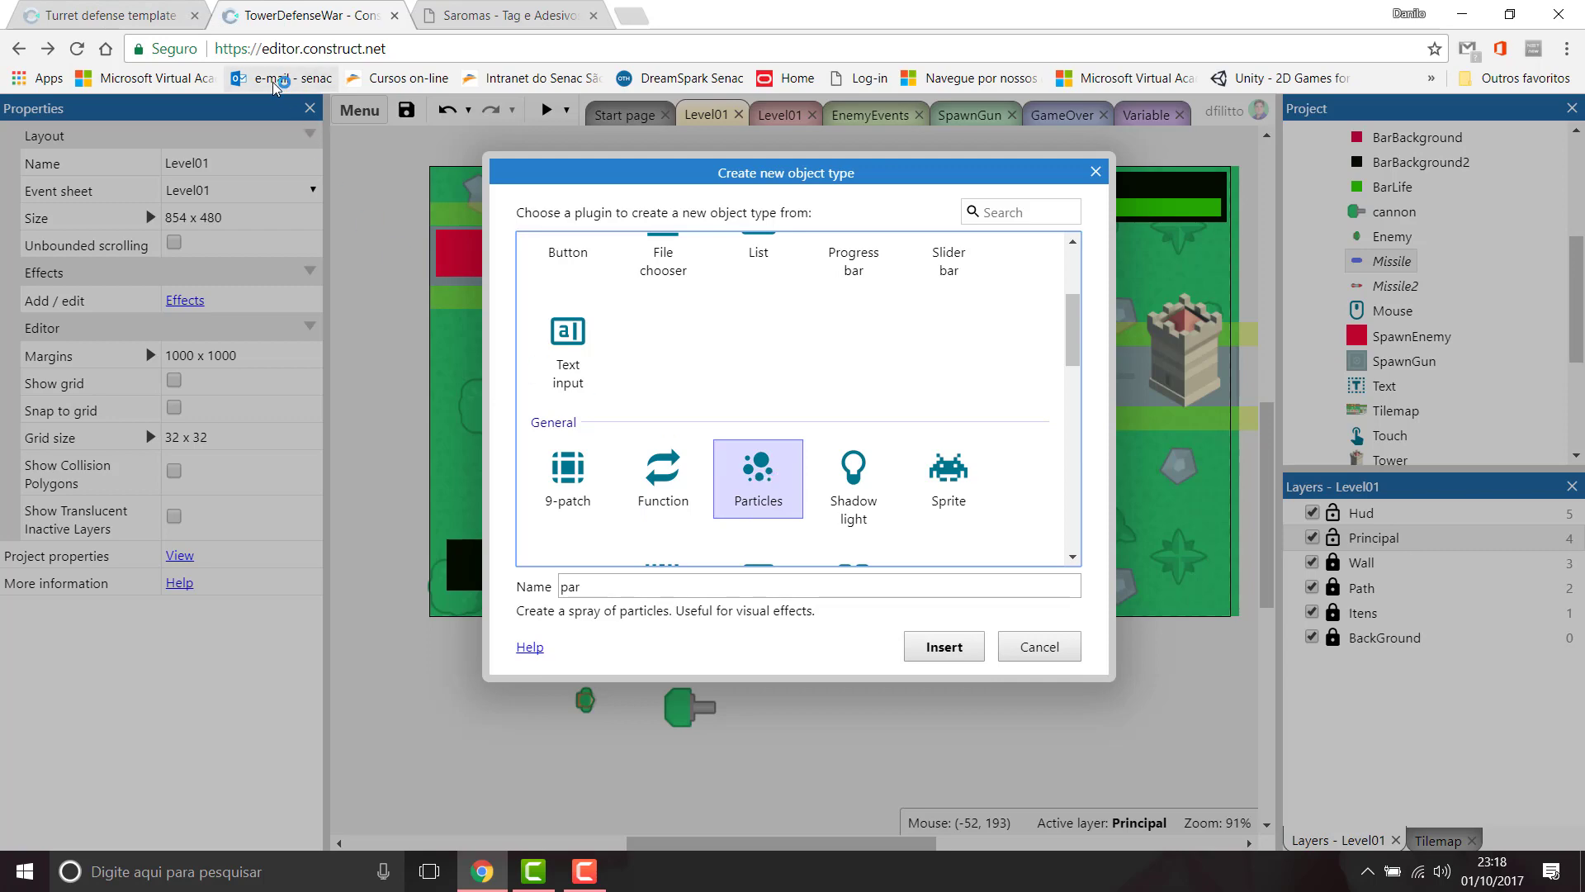
# Step: Switch to the Turret defense template project and examine the BulletImpactParticles object's properties and image
pyautogui.click(145, 16)
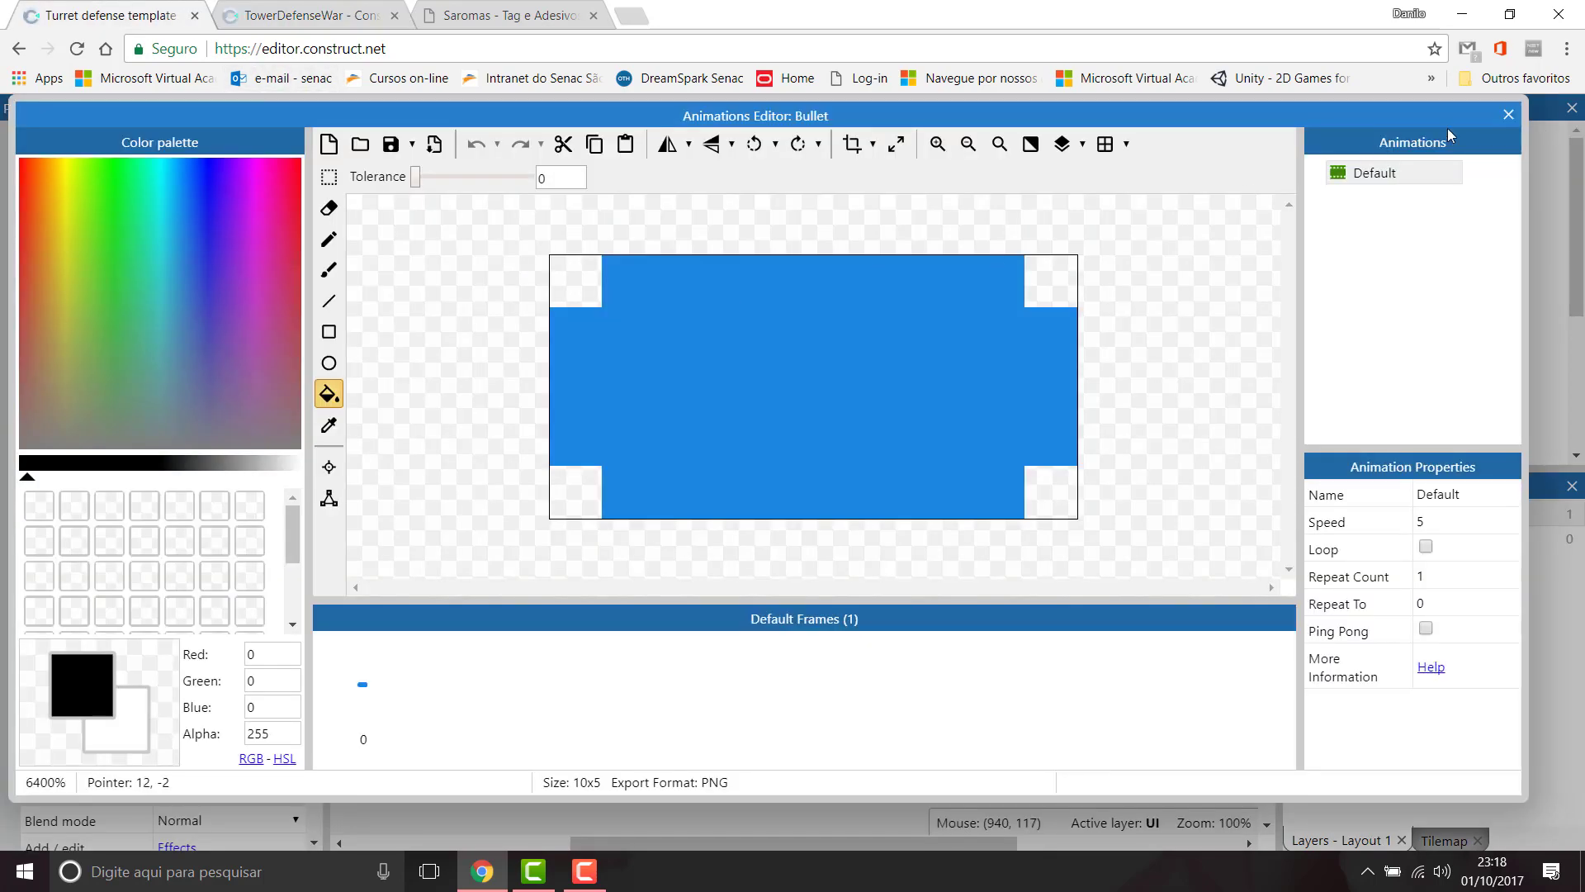
pyautogui.click(1508, 114)
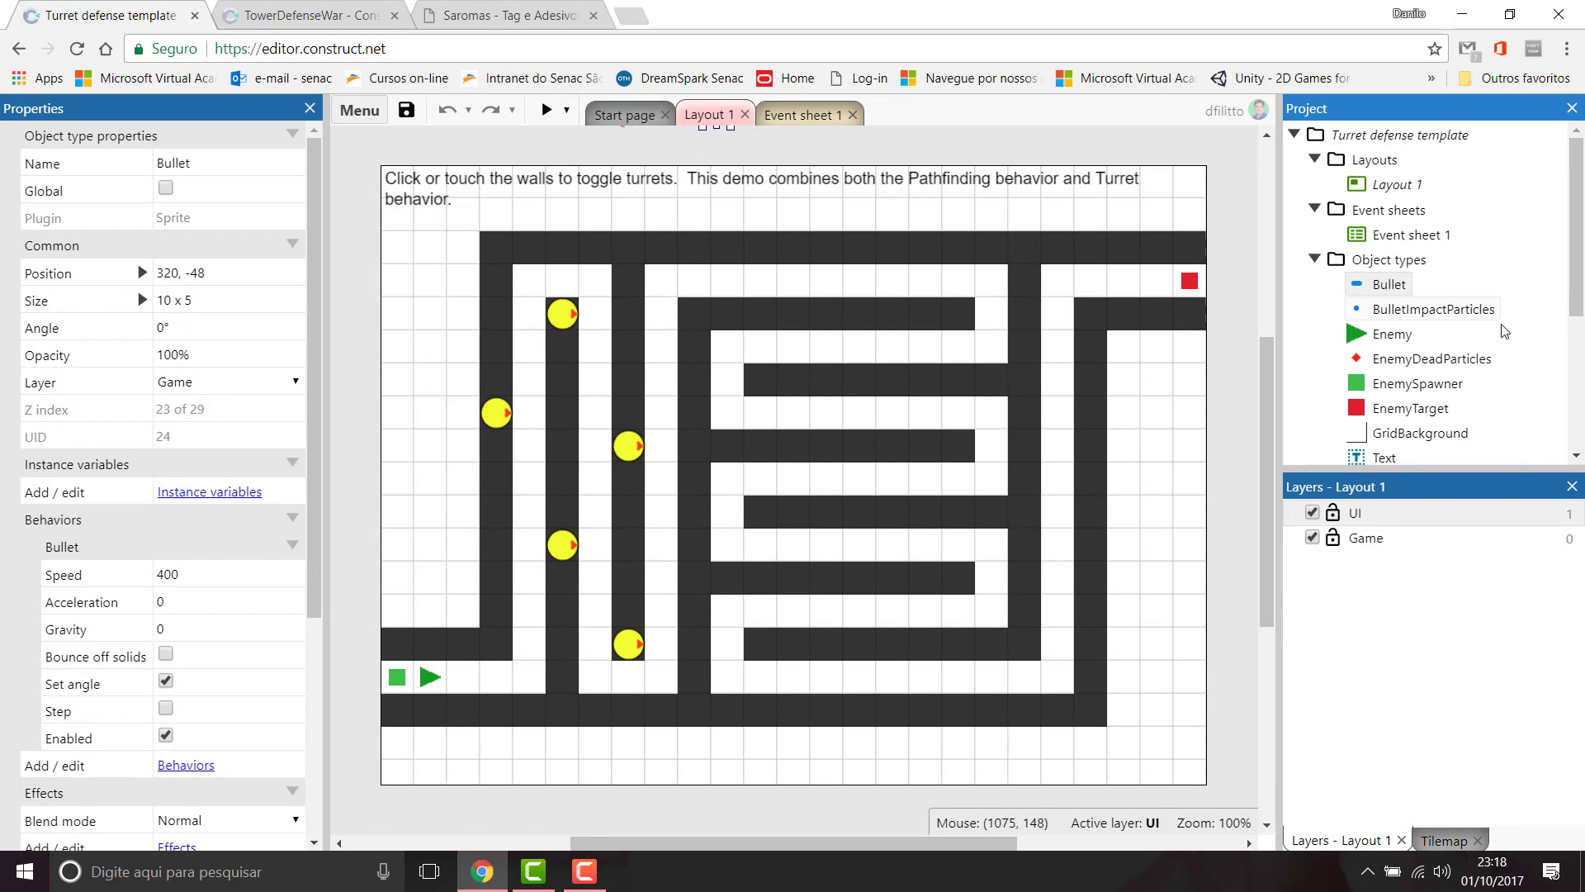
pyautogui.click(1417, 314)
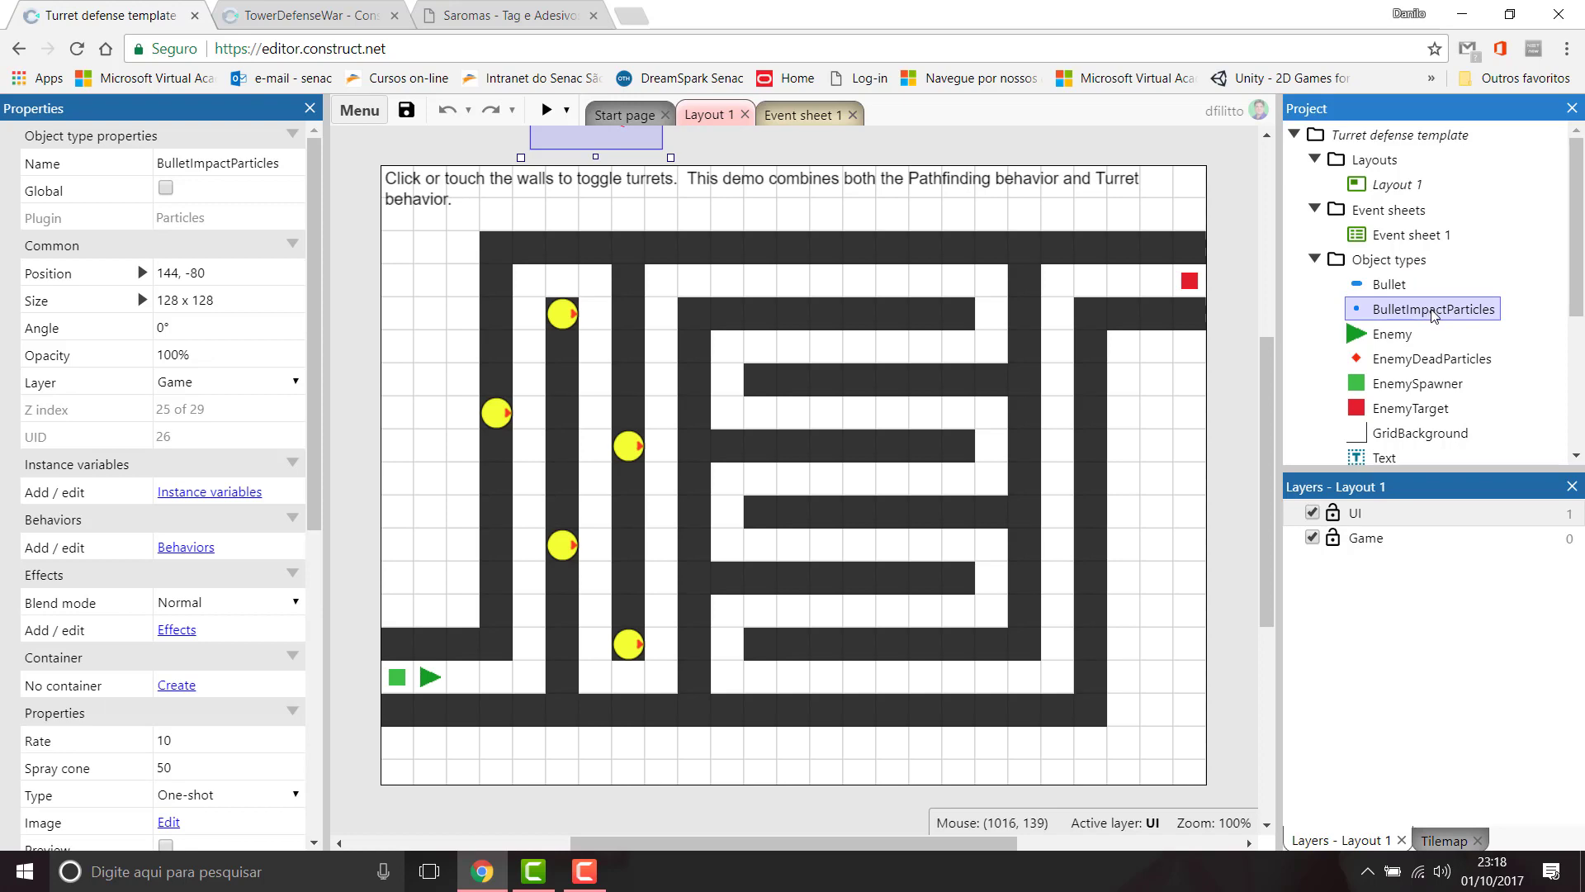
pyautogui.doubleClick(1433, 311)
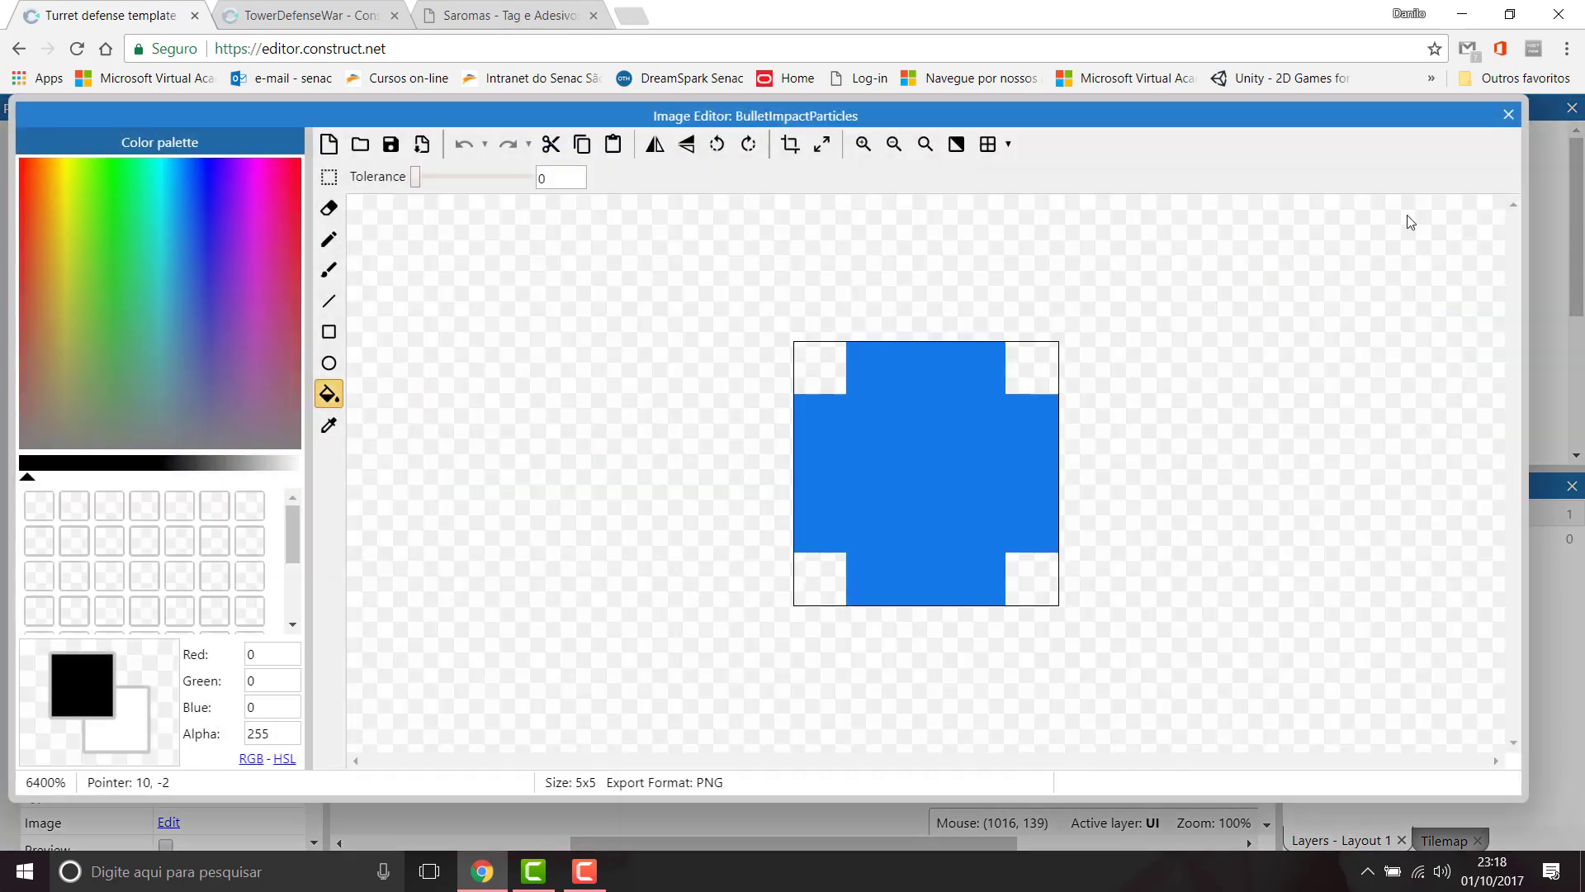
pyautogui.click(1509, 115)
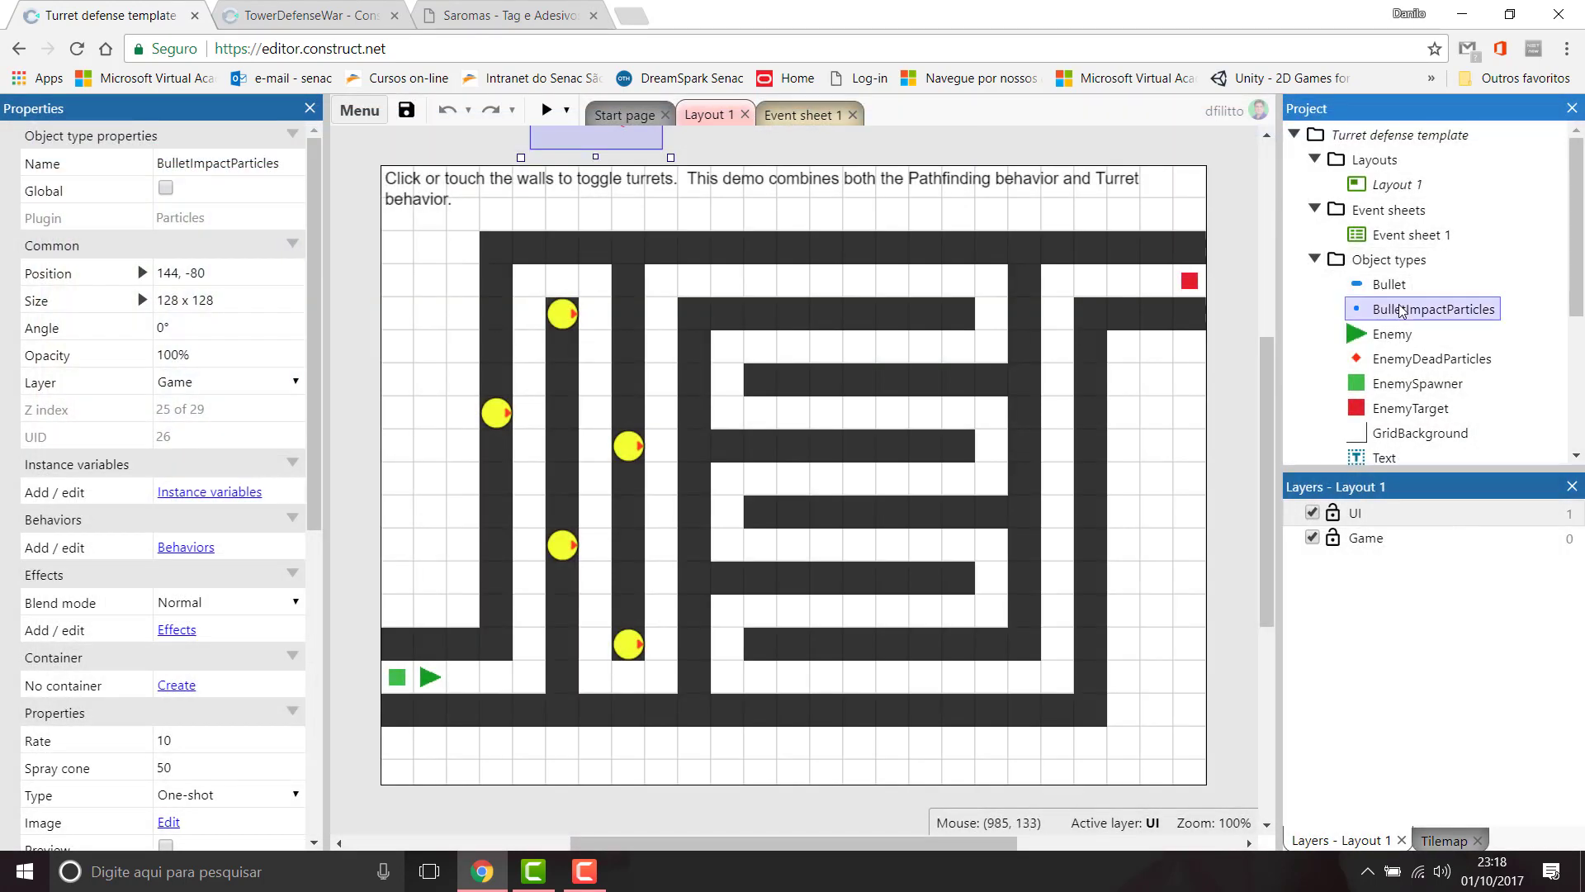
# Step: Copy the name of the template's BulletImpactParticles object without changing it
pyautogui.rightClick(1395, 309)
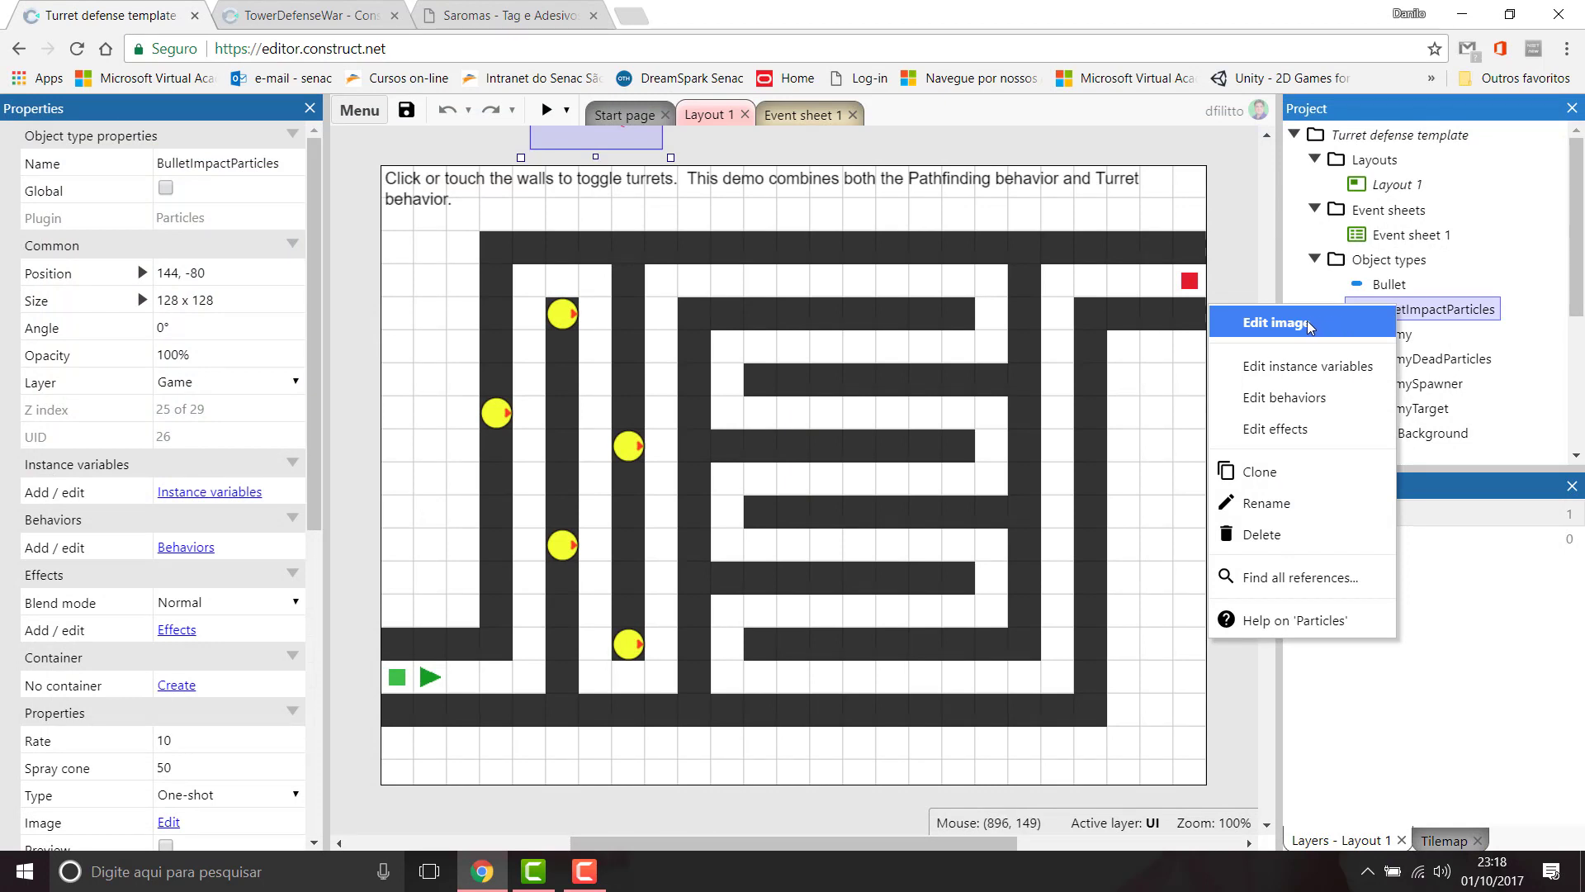
pyautogui.click(1278, 500)
pyautogui.hotkey('ctrl', 'c')
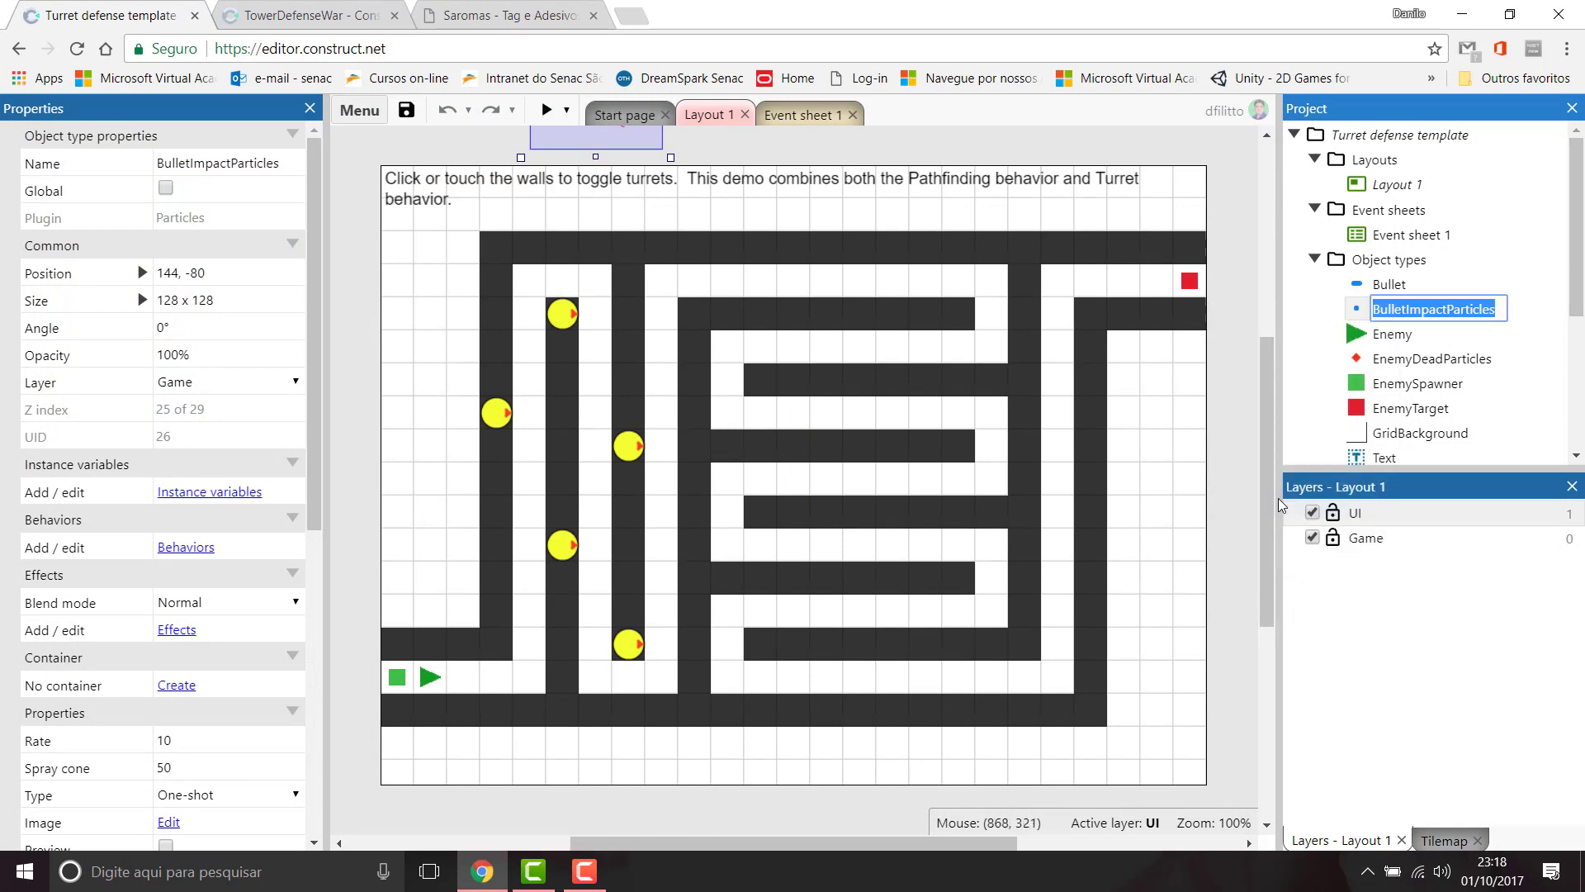
pyautogui.press('Return')
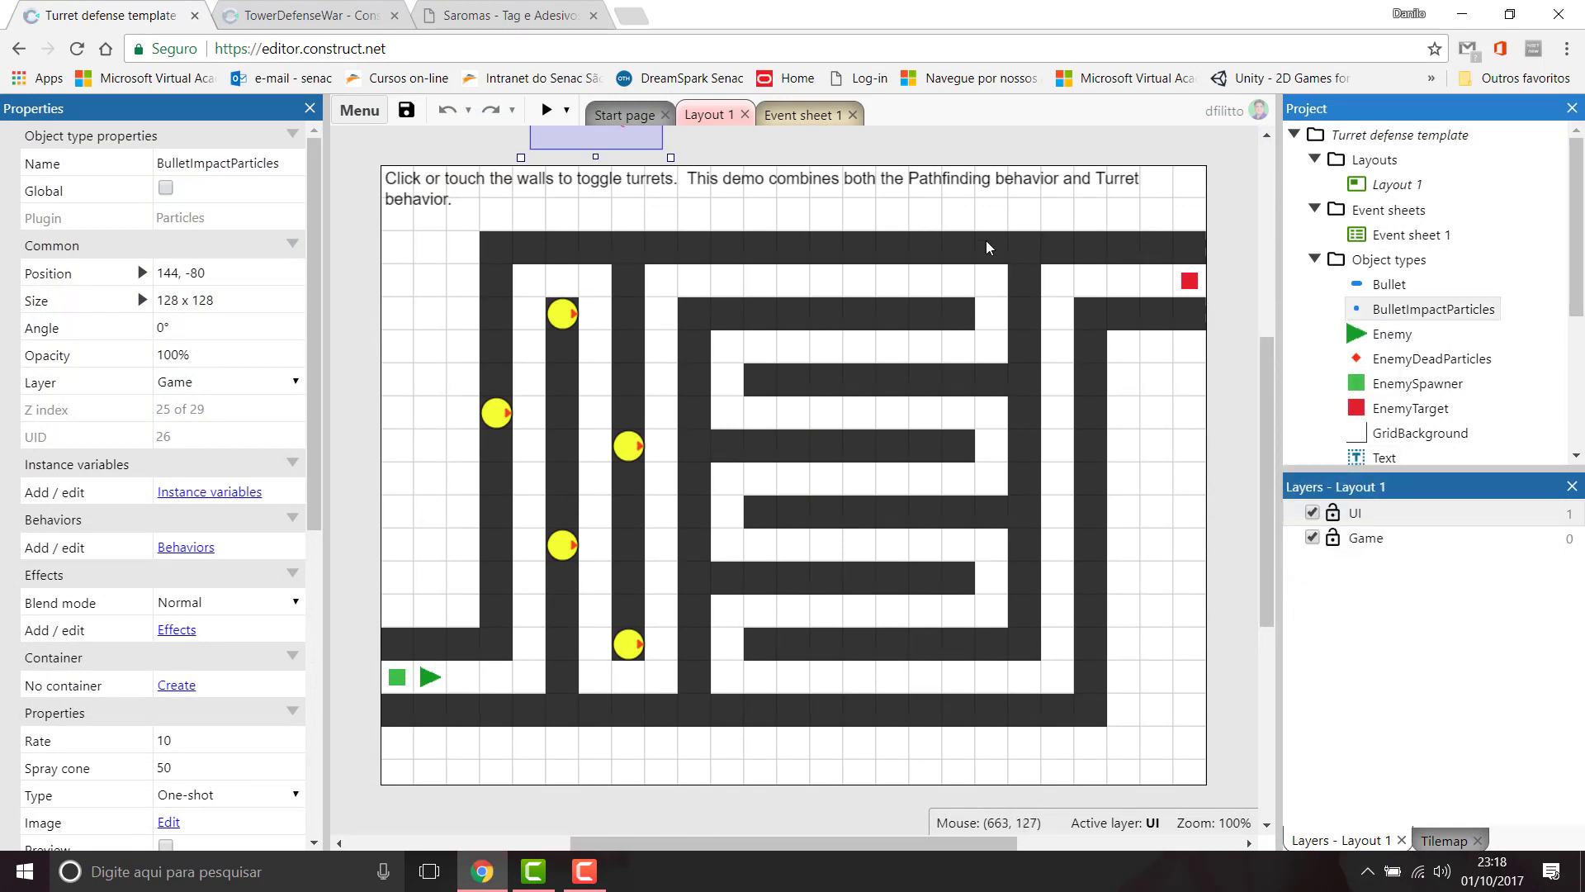
# Step: Back in TowerDefenseWar, name the Particles object MissileImpactParticles and insert it in the empty area outside the layout's left edge
pyautogui.click(302, 8)
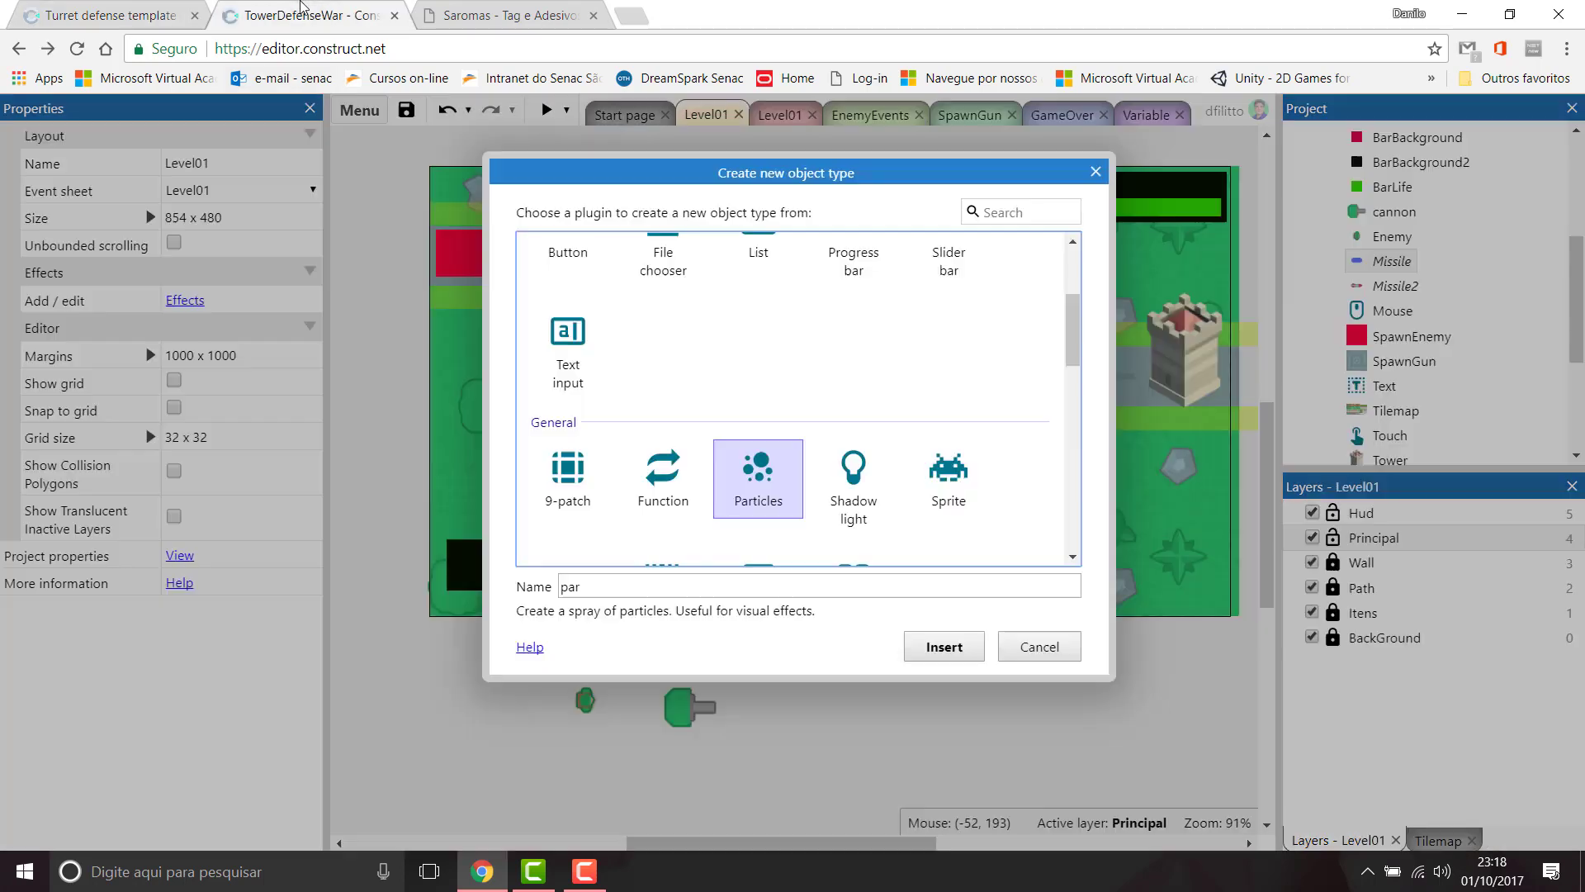
pyautogui.press('Tab')
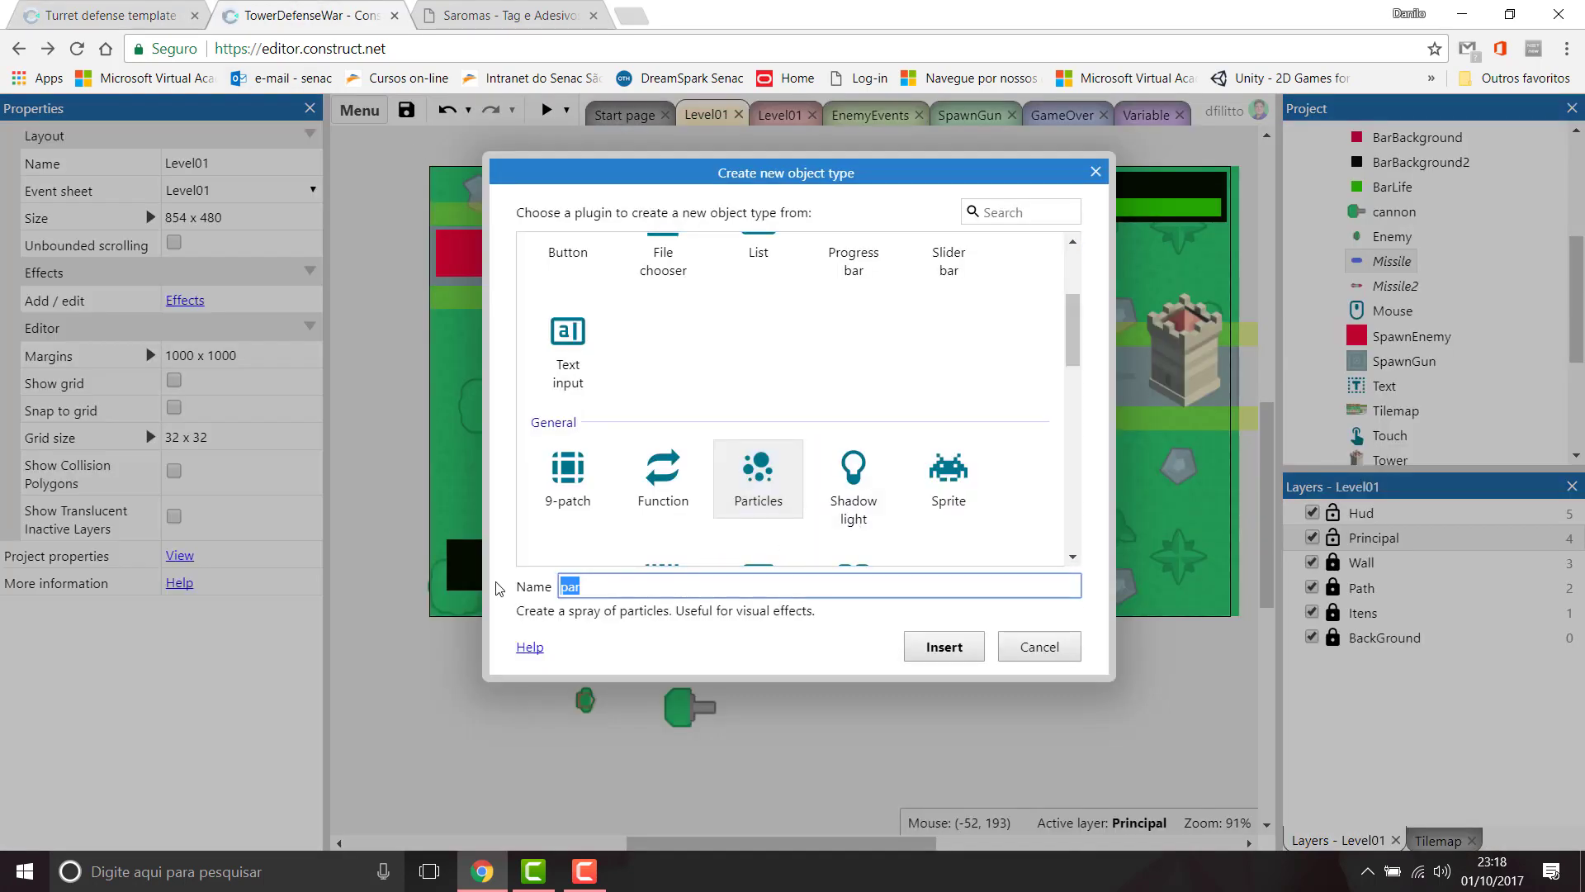
pyautogui.hotkey('ctrl', 'v')
pyautogui.click(595, 586)
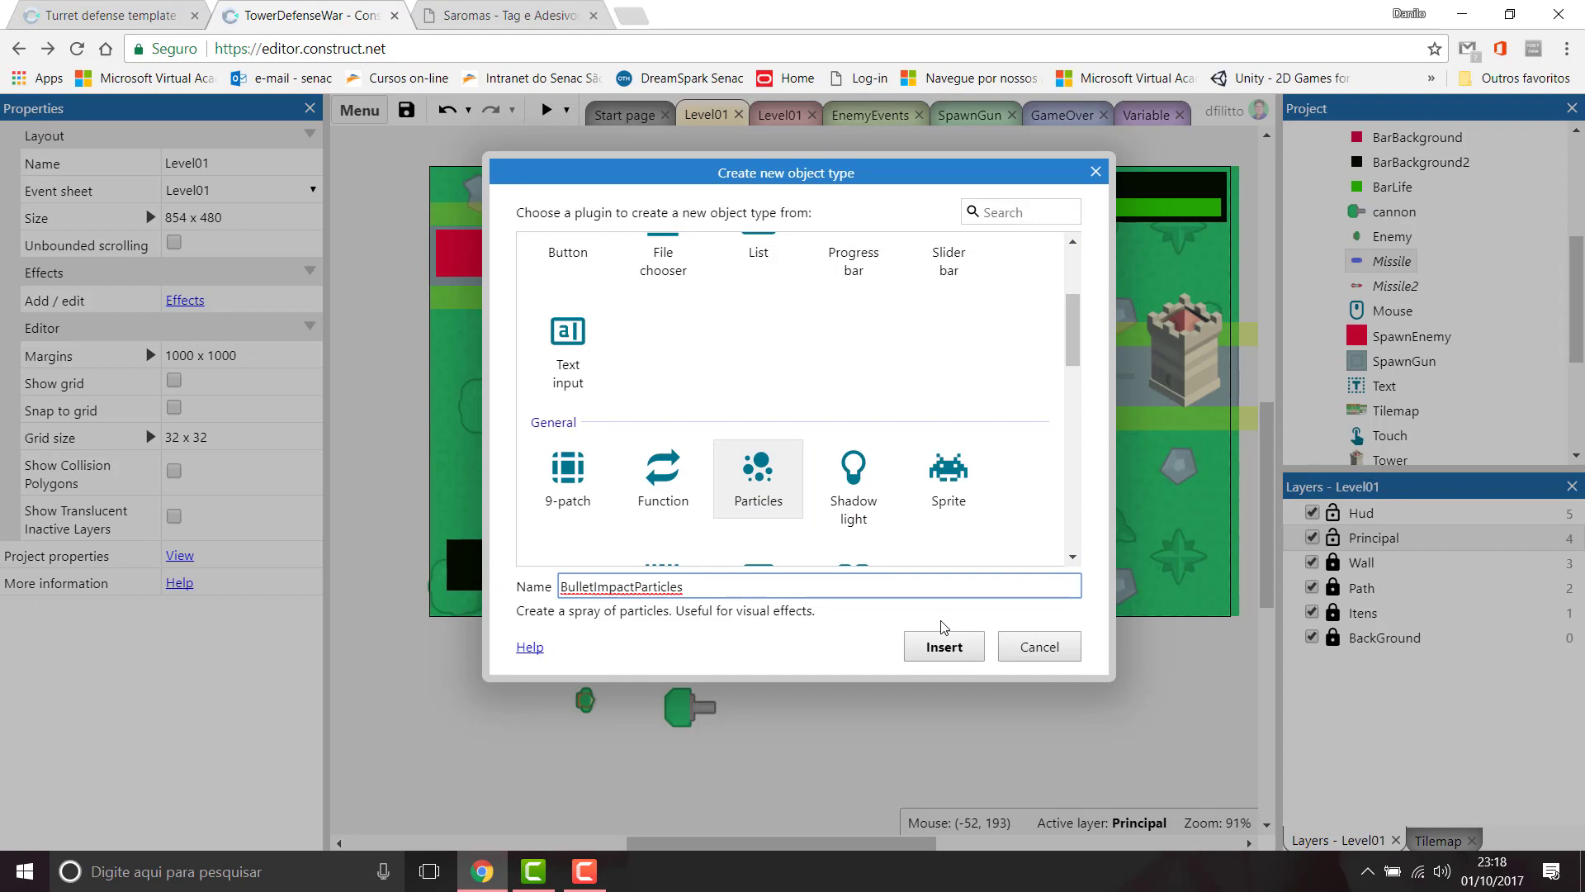
pyautogui.press('BackSpace')
pyautogui.press('BackSpace')
pyautogui.press('BackSpace')
pyautogui.press('BackSpace')
pyautogui.press('BackSpace')
pyautogui.press('BackSpace')
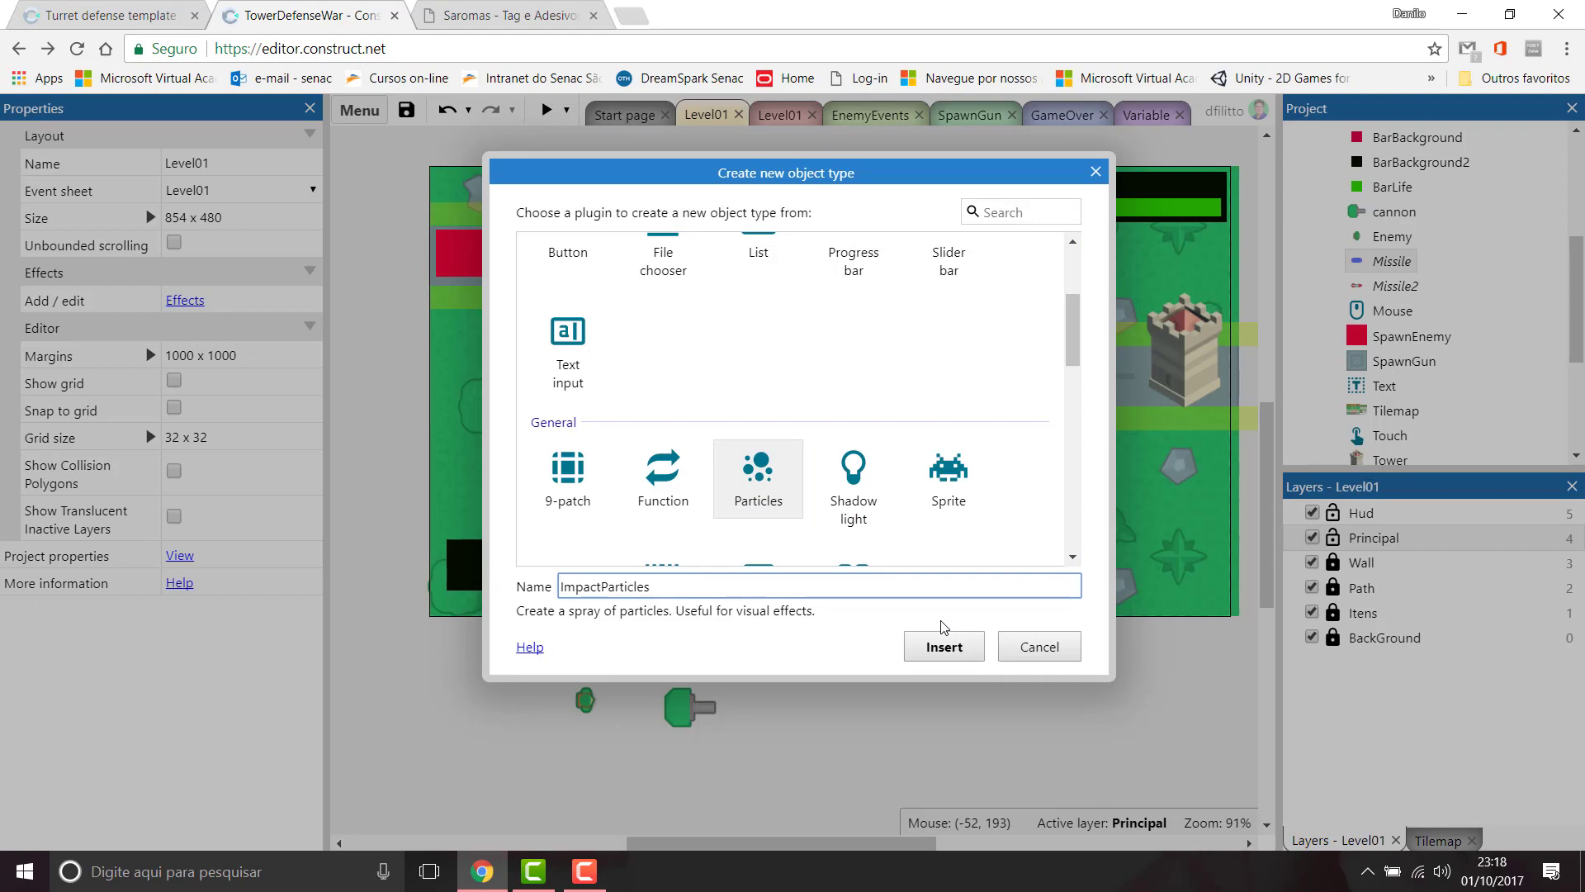
pyautogui.write('Missile')
pyautogui.click(941, 646)
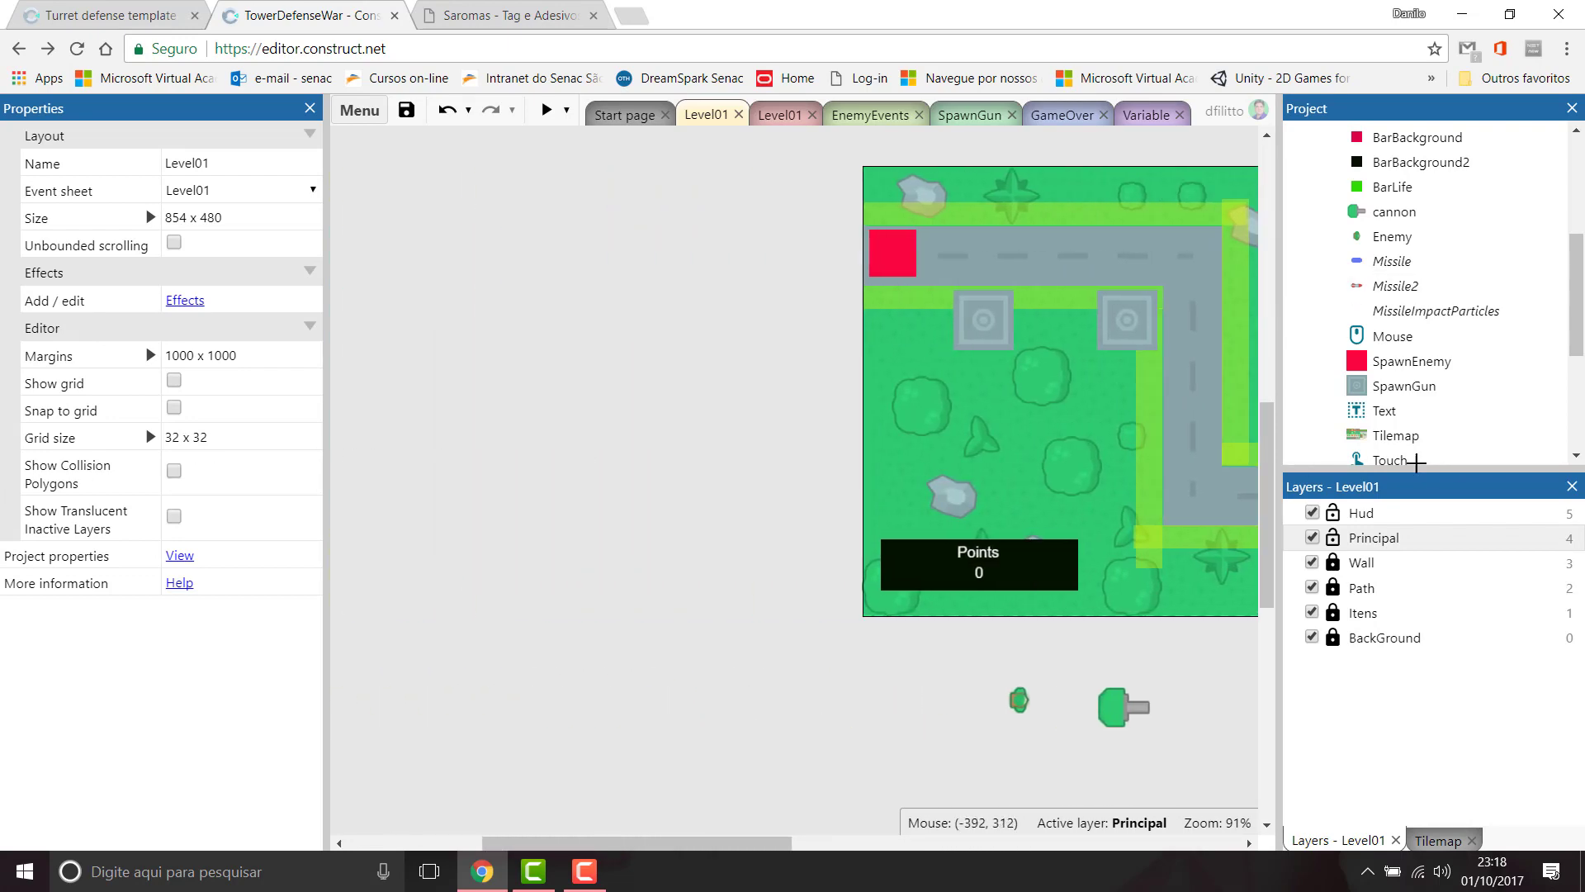
pyautogui.click(424, 503)
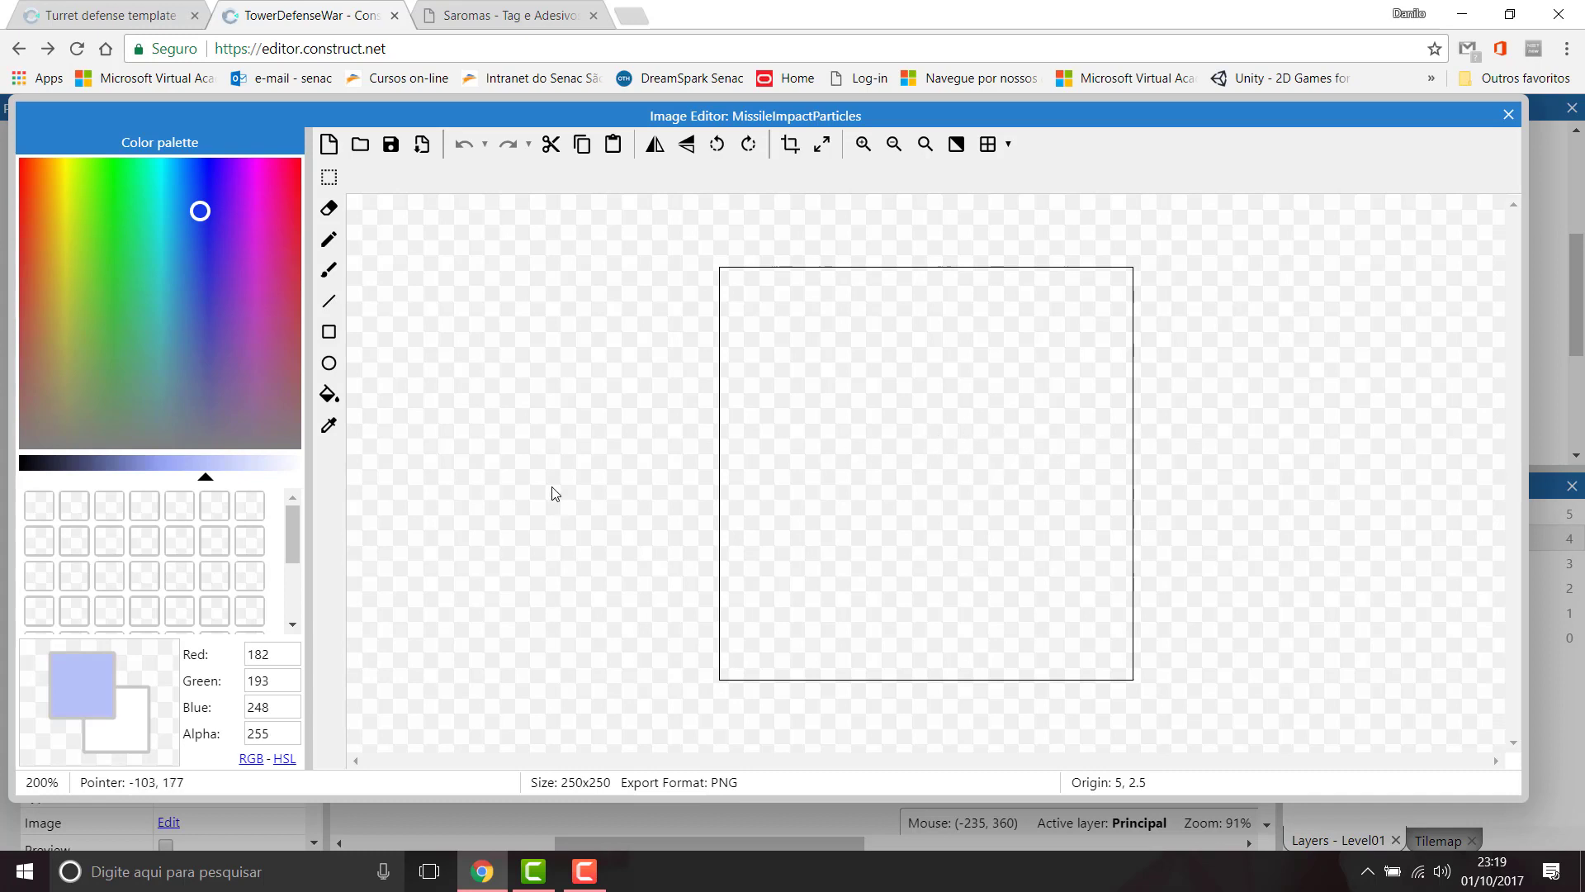
# Step: Check the image dimensions of BulletImpactParticles in the Turret defense template project
pyautogui.click(107, 15)
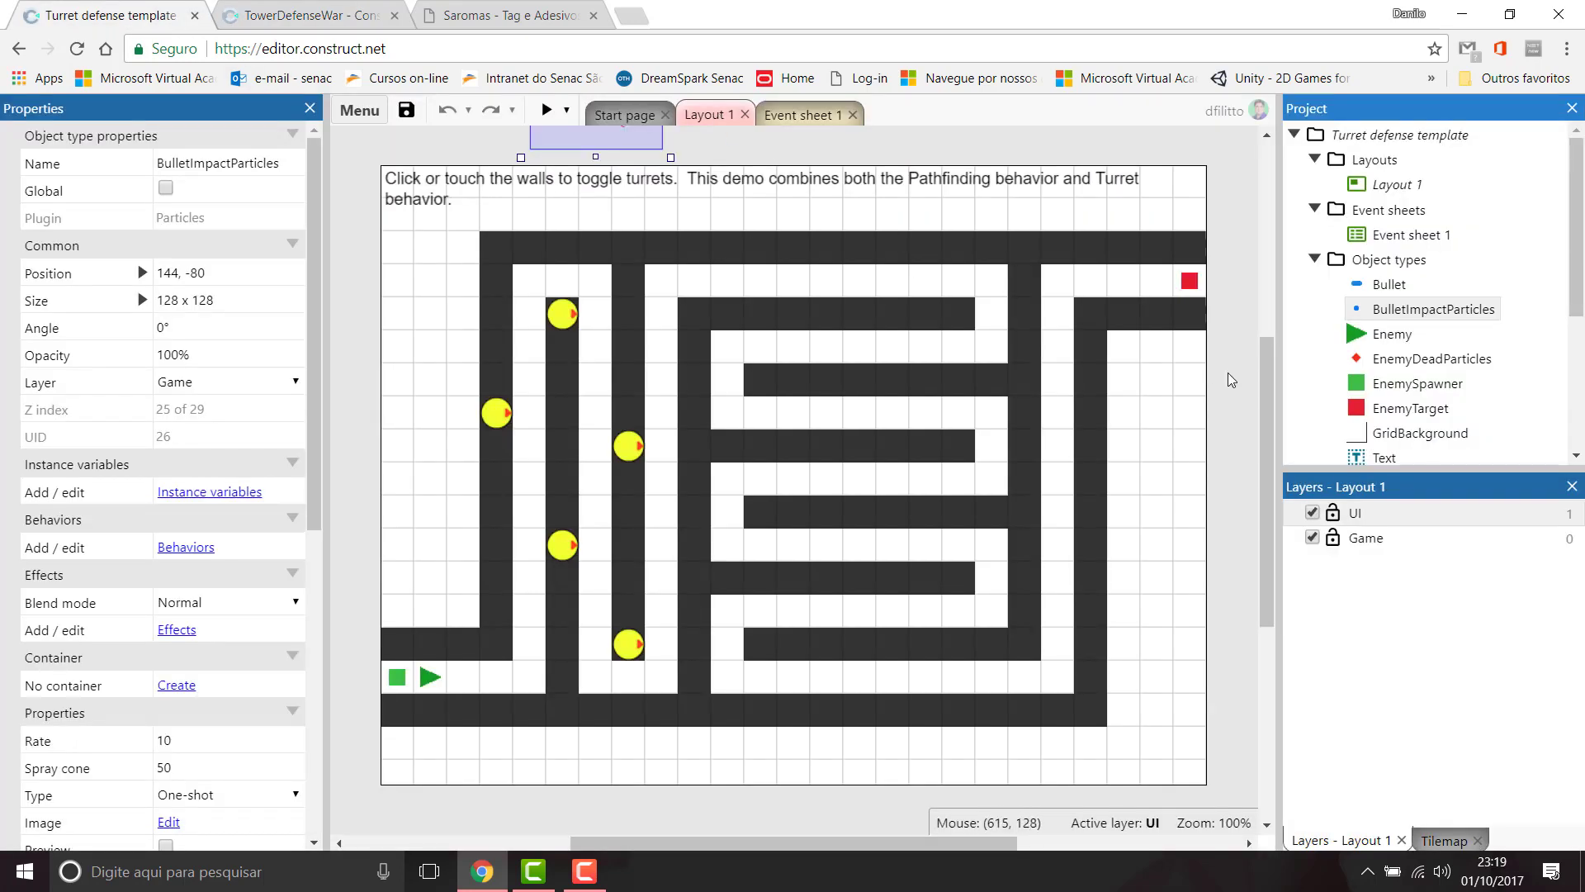
pyautogui.doubleClick(1389, 312)
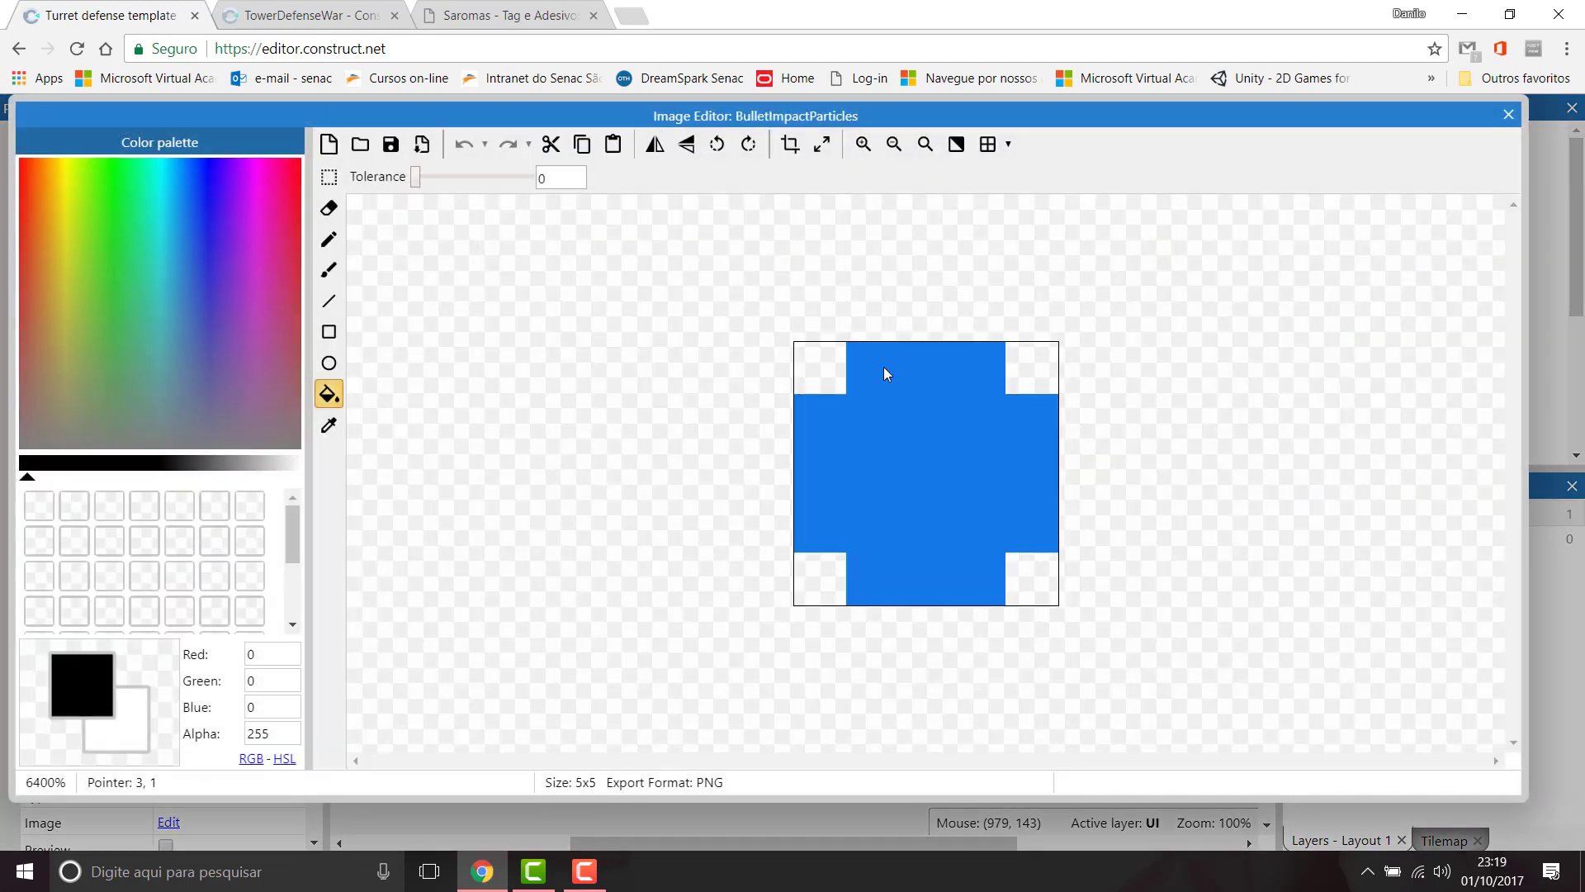
pyautogui.click(821, 144)
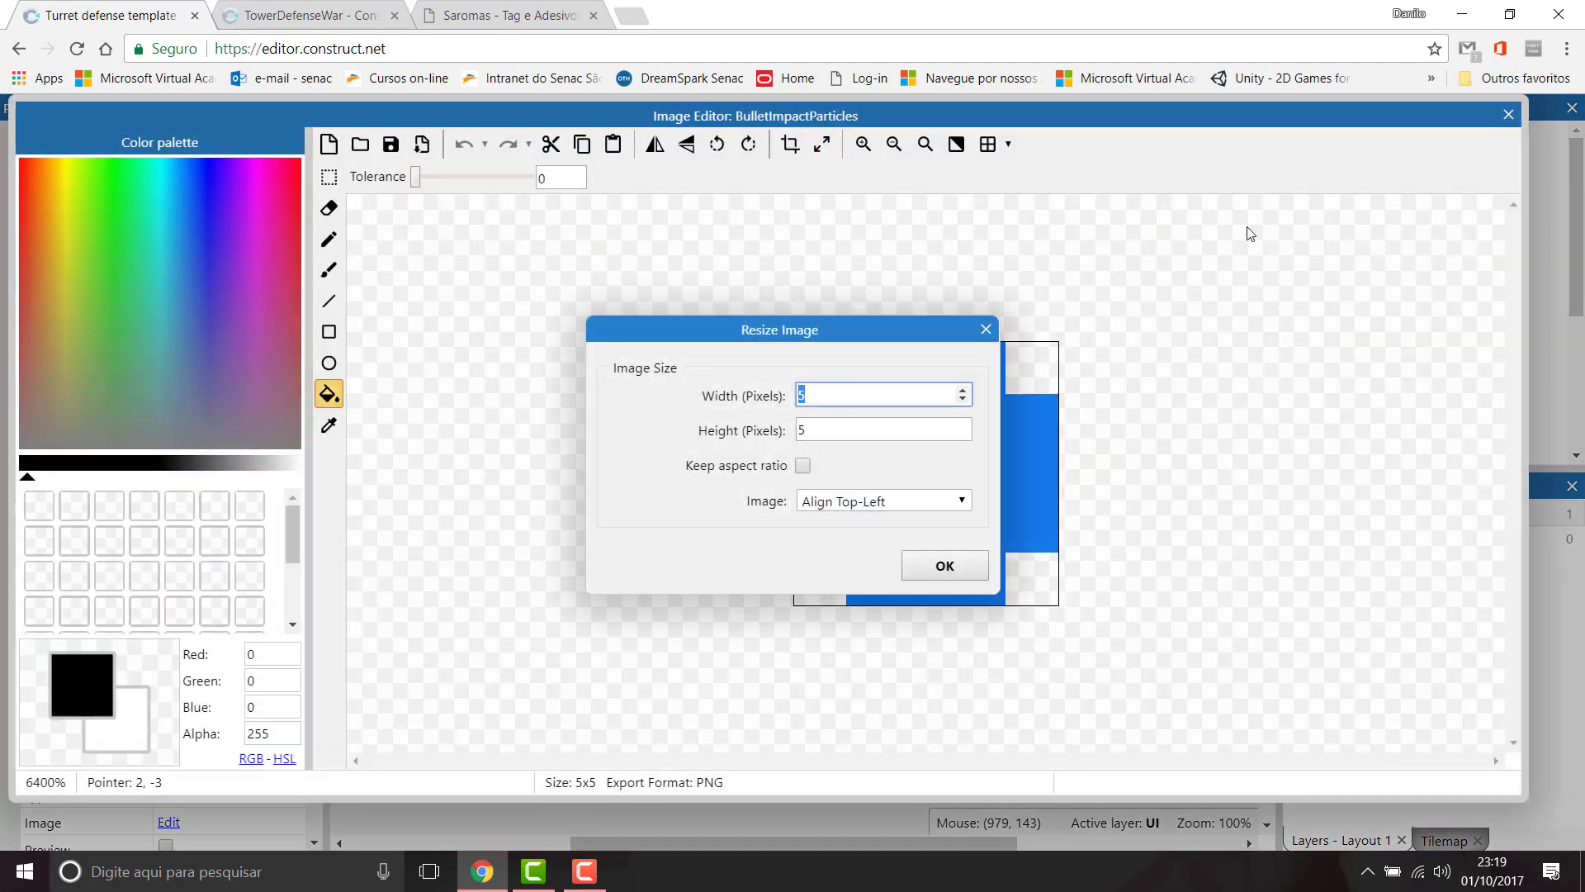
pyautogui.click(986, 329)
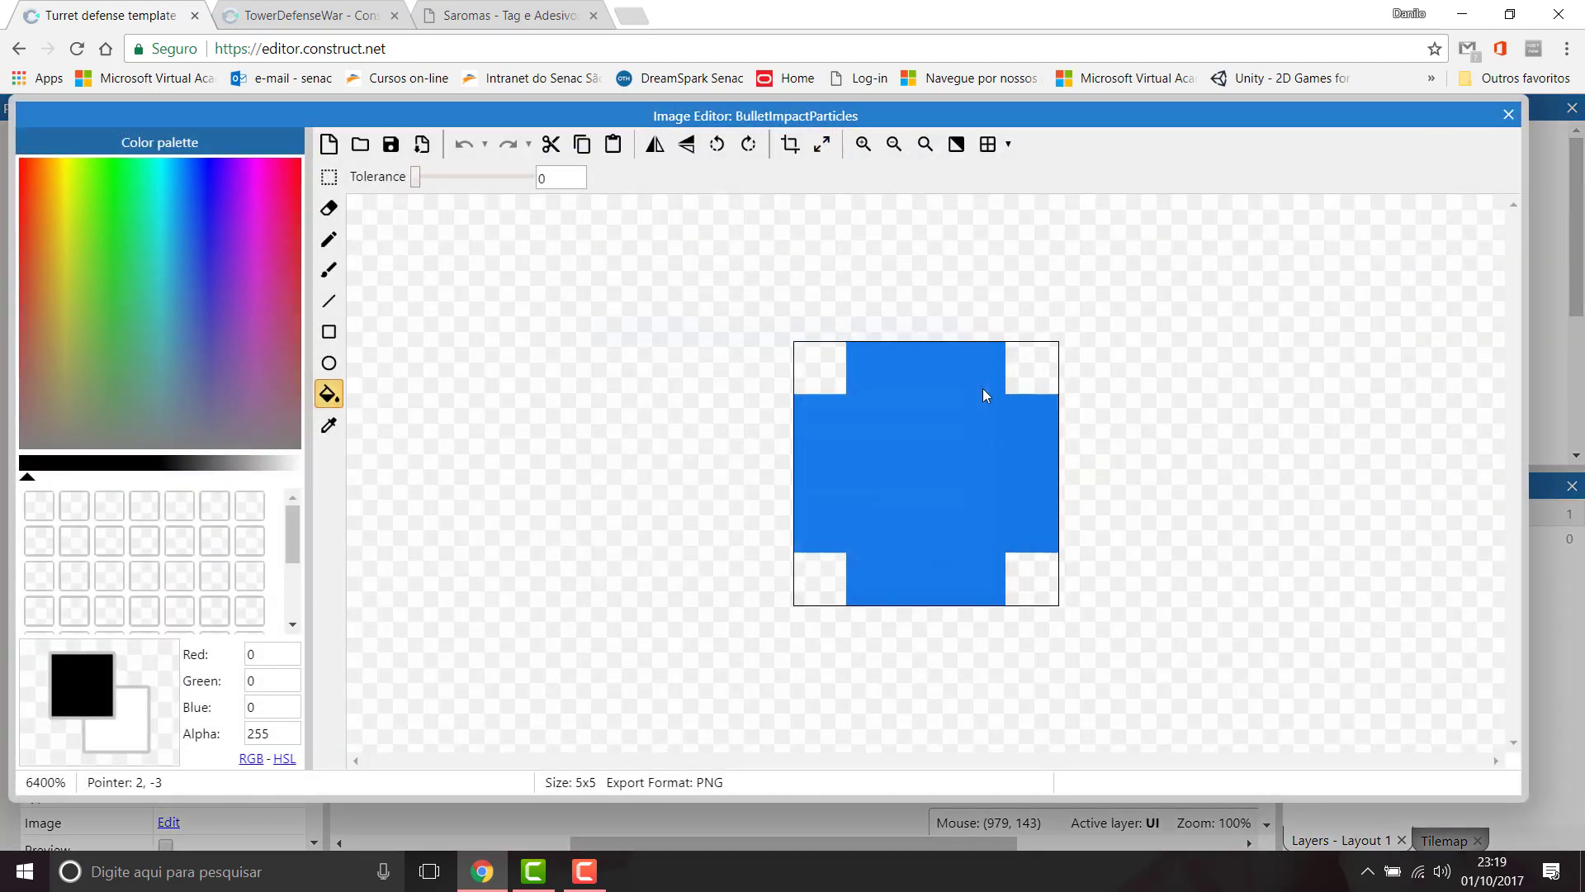
pyautogui.click(1507, 116)
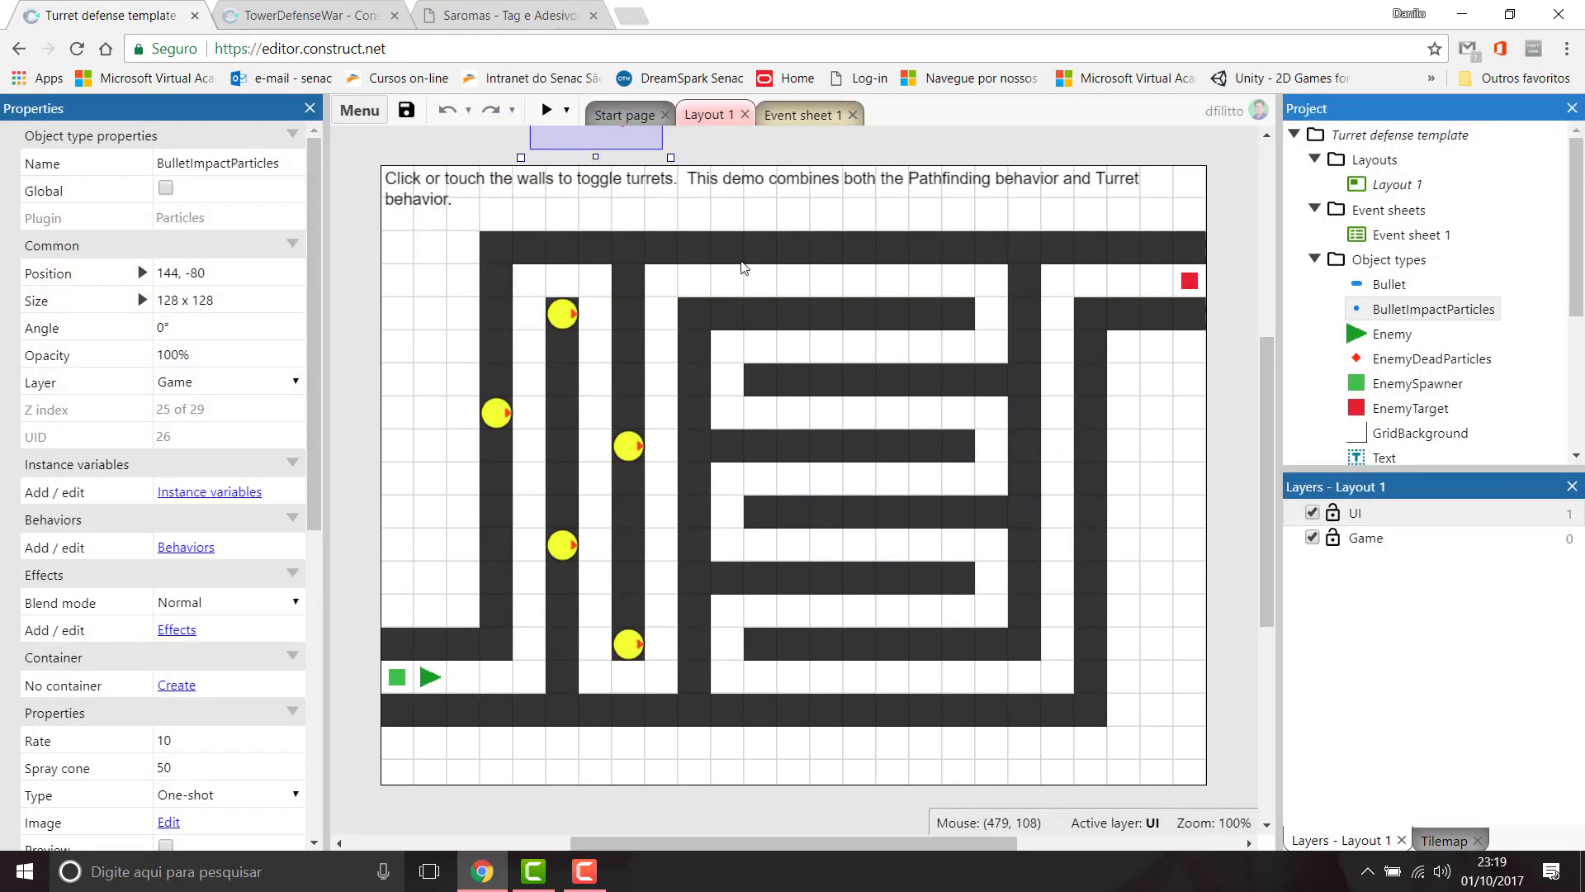
# Step: Return to TowerDefenseWar and resize the MissileImpactParticles image to 5 x 5 pixels
pyautogui.click(315, 18)
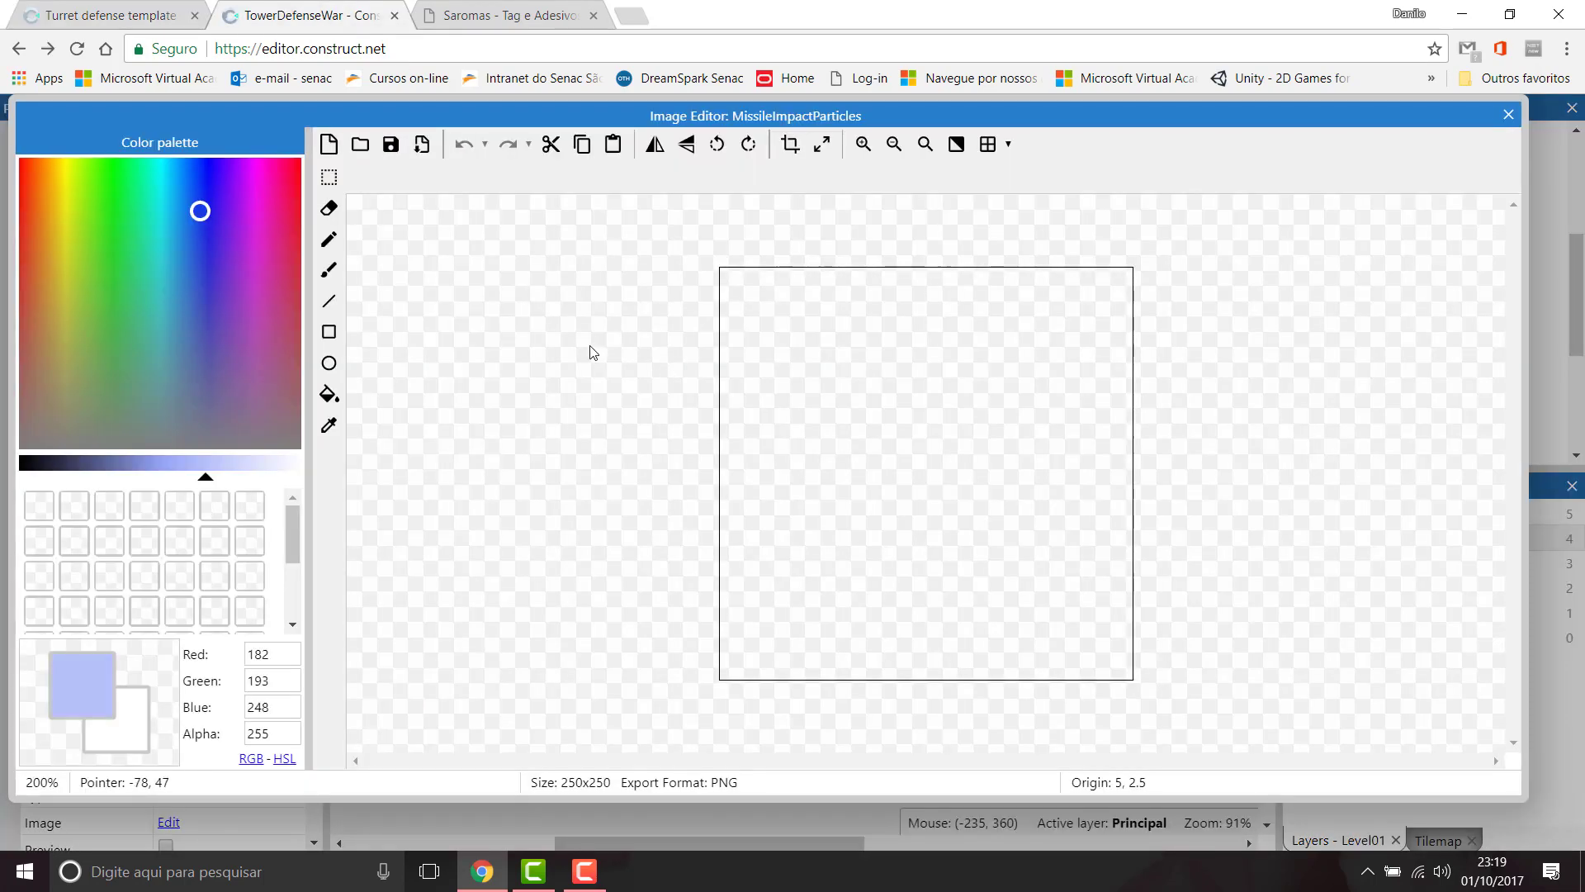
pyautogui.click(821, 143)
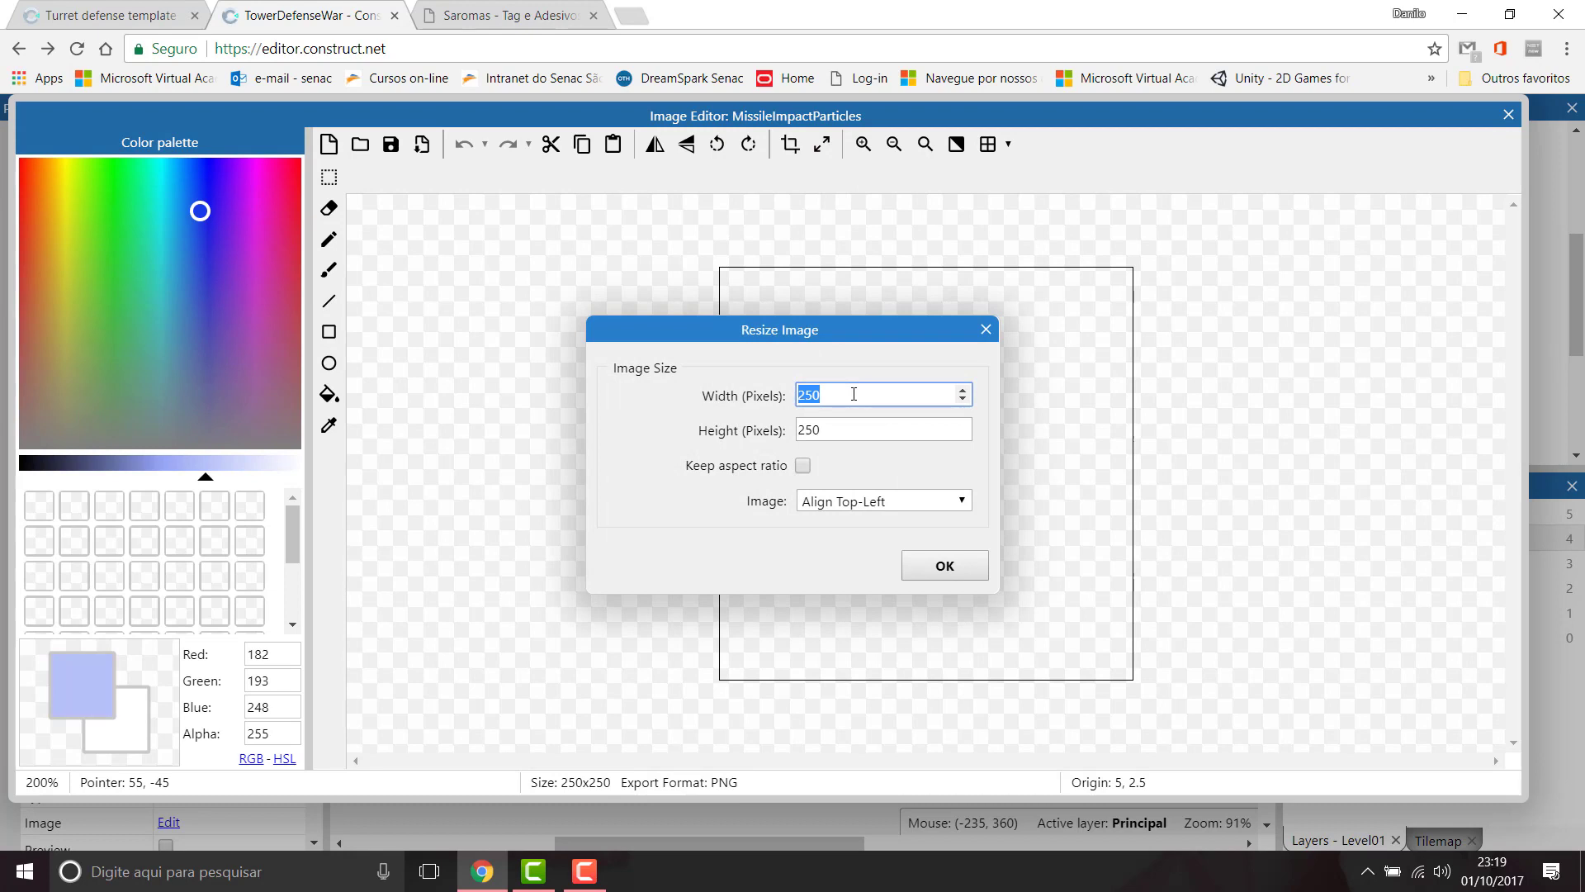
pyautogui.write('5')
pyautogui.doubleClick(858, 430)
pyautogui.write('5')
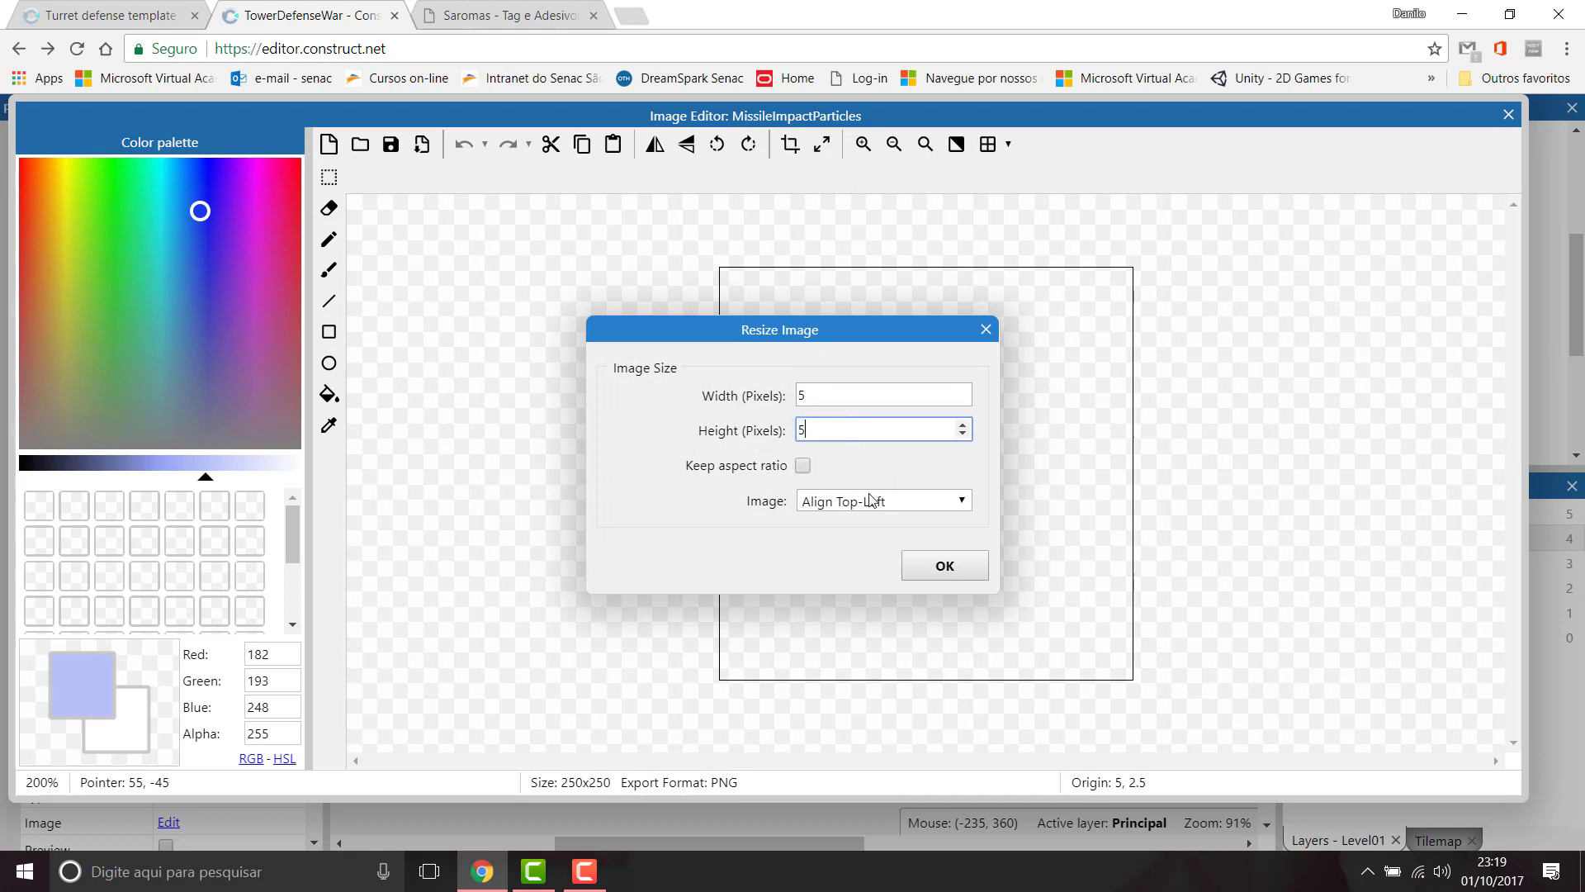
pyautogui.click(949, 566)
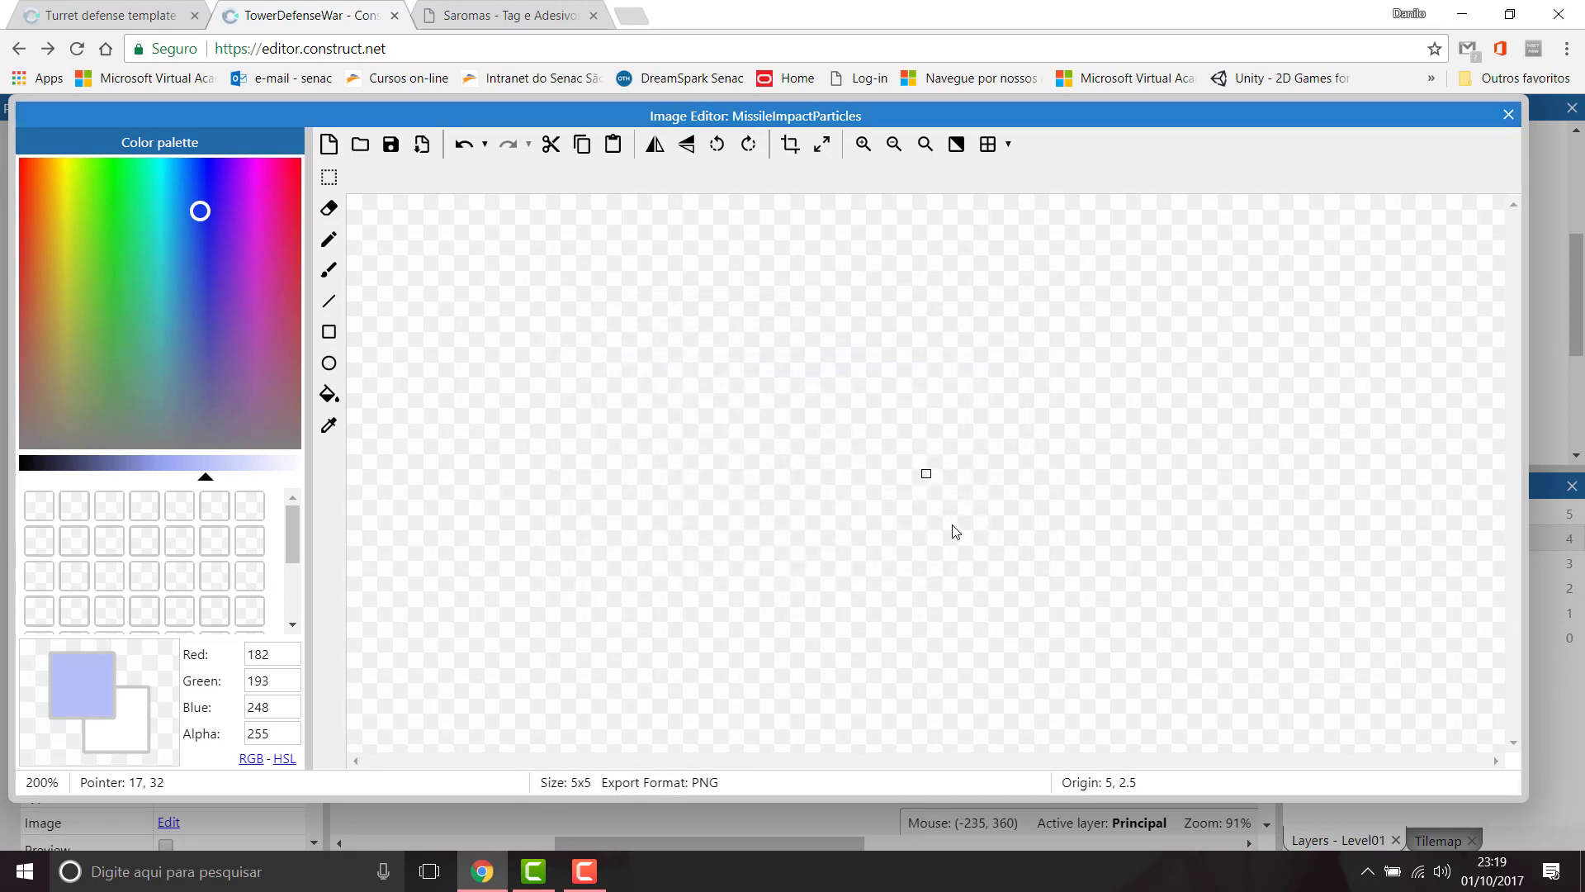
# Step: Fill the MissileImpactParticles image with blue (RGB 89, 94, 247) and pick RGB 85, 130, 250 as the foreground colour
pyautogui.keyDown('ctrl'); pyautogui.scroll(10, 956, 533); pyautogui.keyUp('ctrl')
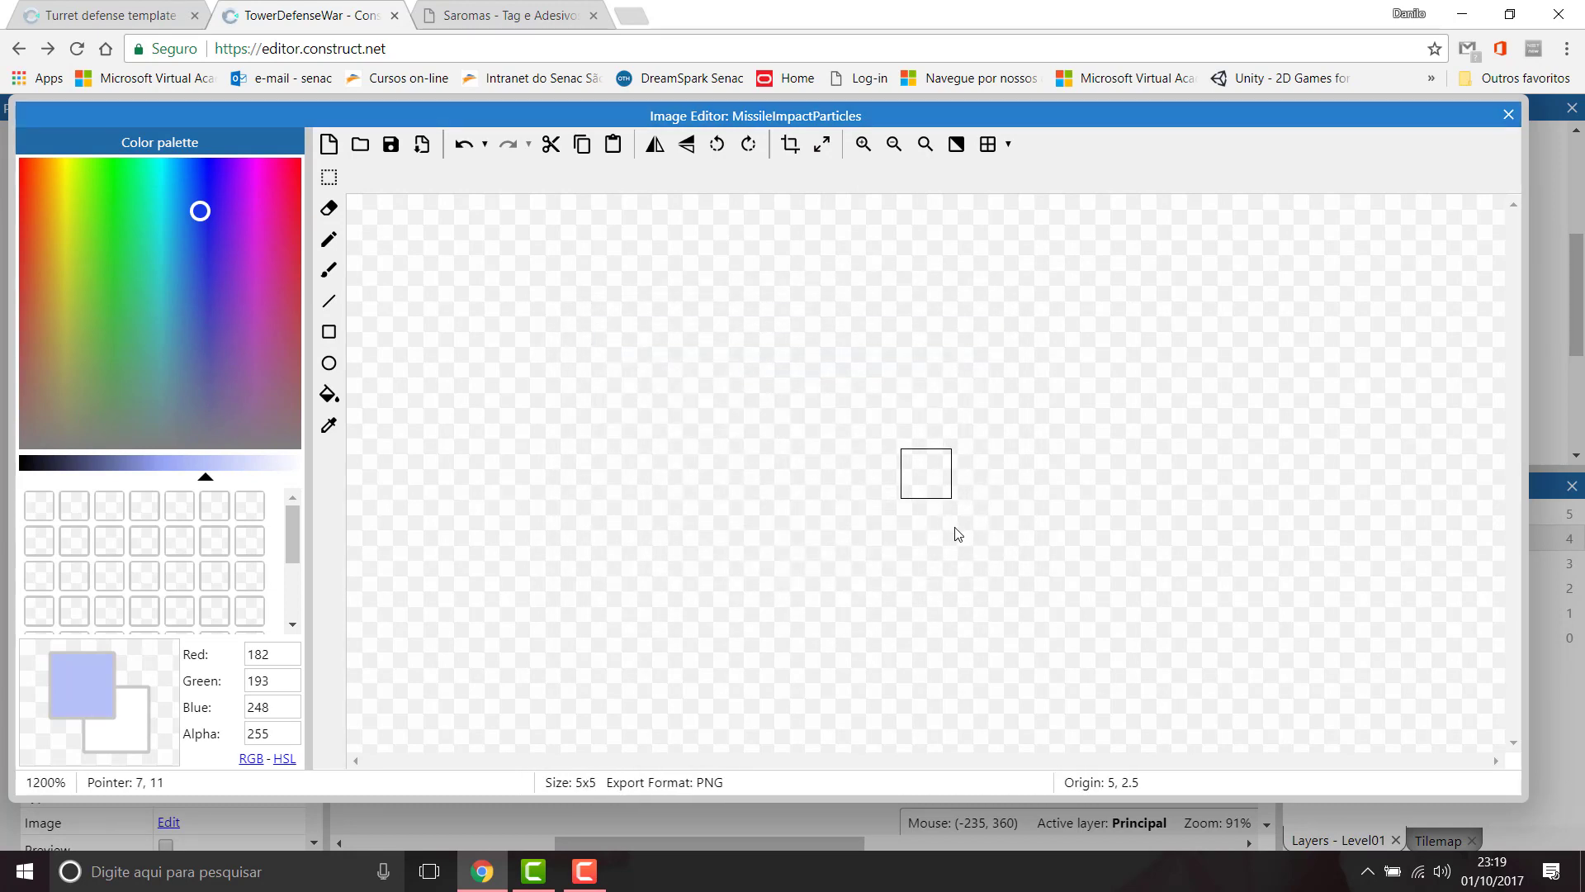
pyautogui.click(328, 394)
pyautogui.click(909, 492)
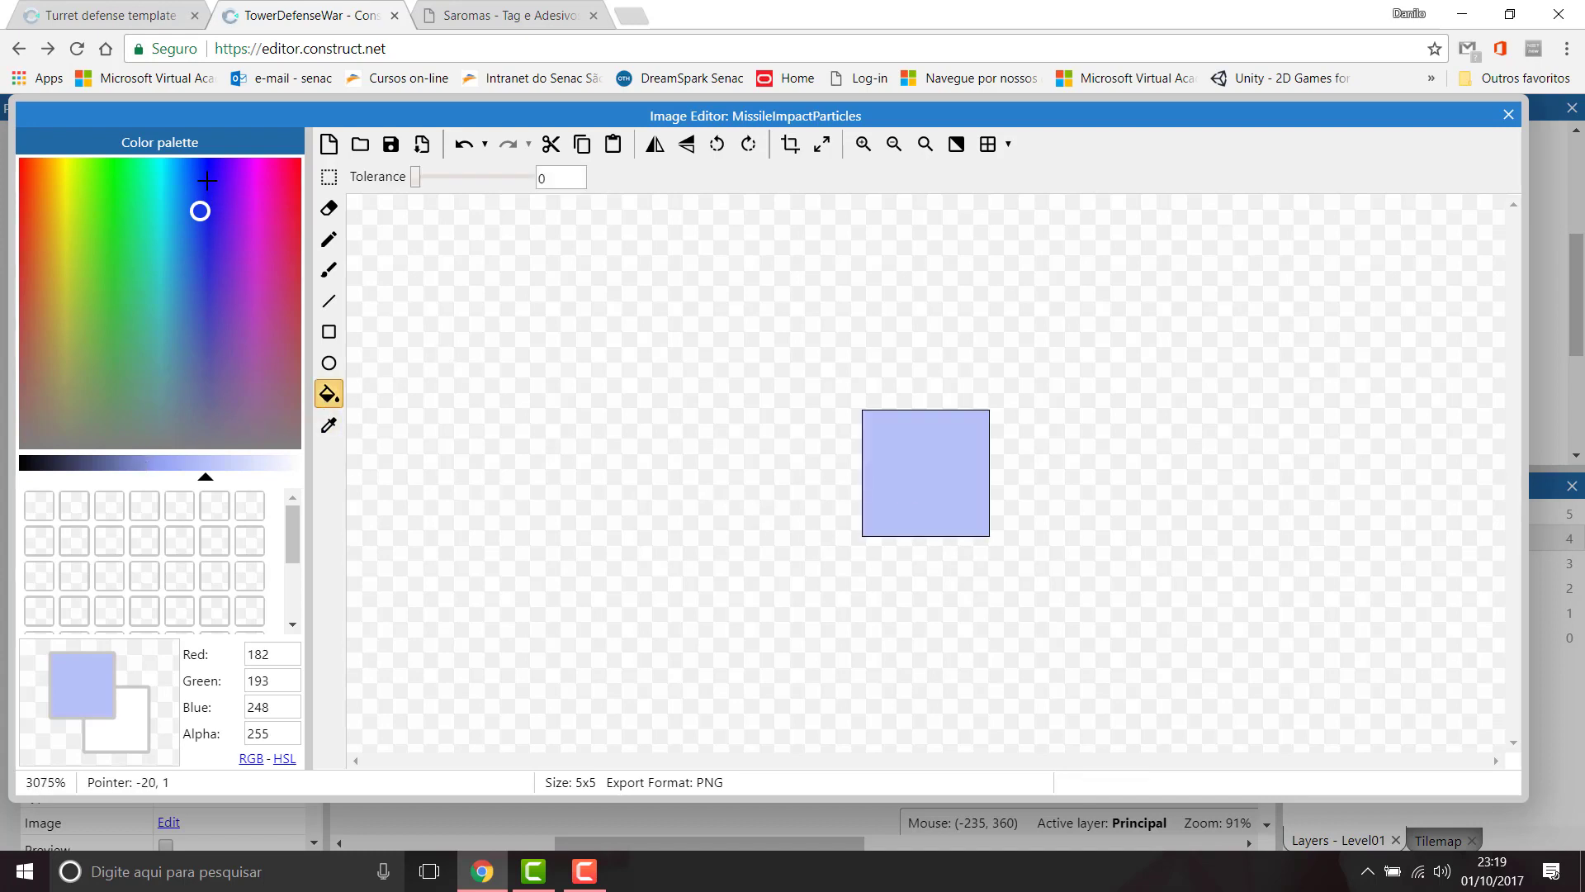
pyautogui.click(207, 179)
pyautogui.click(900, 492)
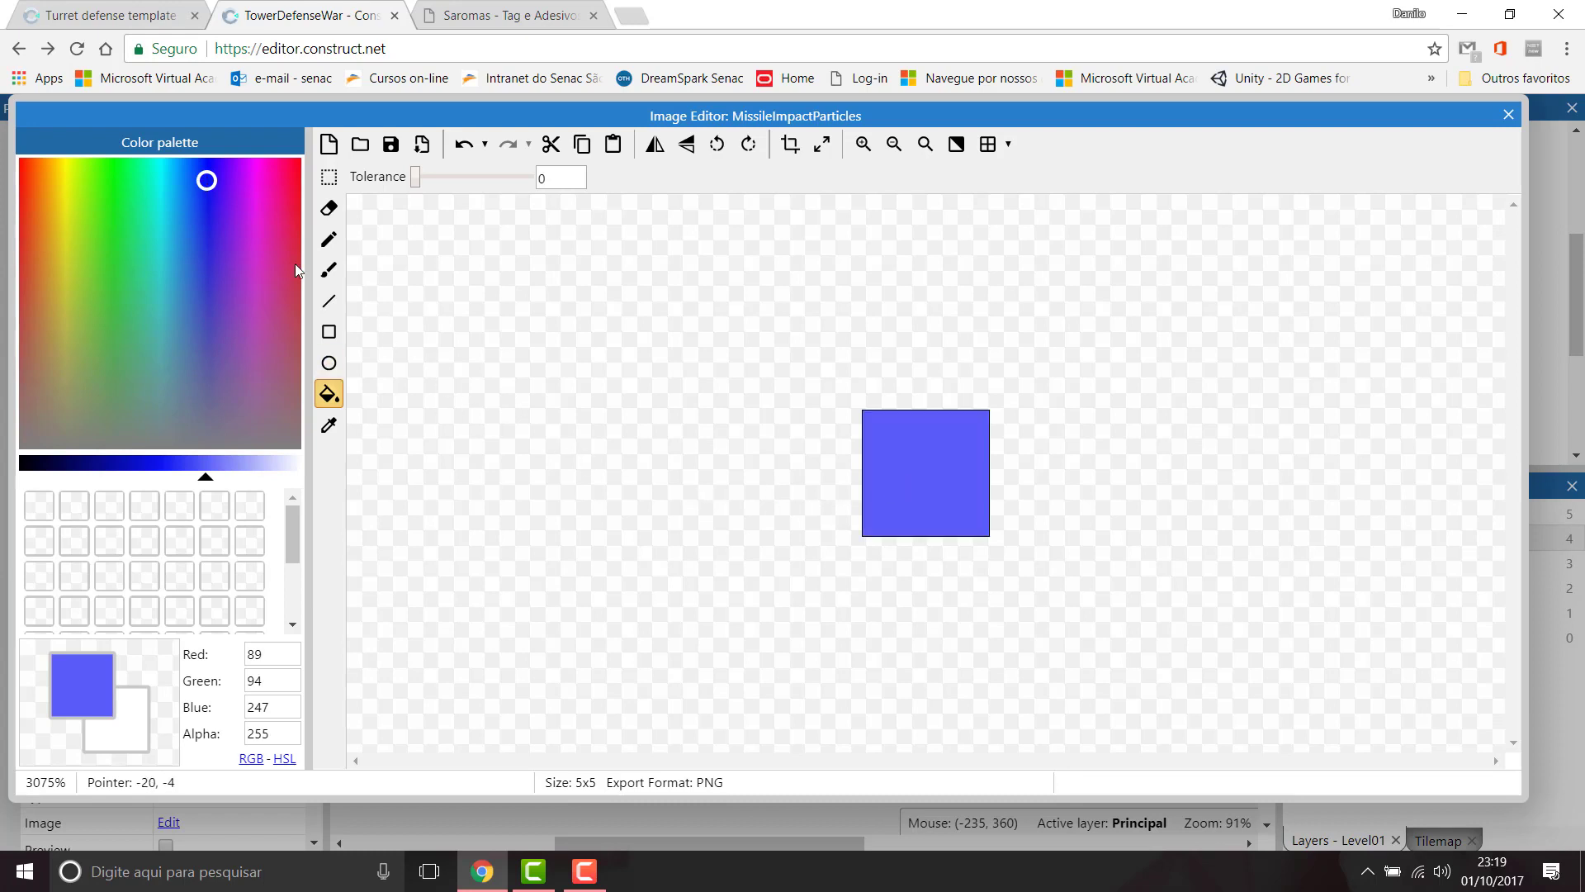
pyautogui.click(194, 192)
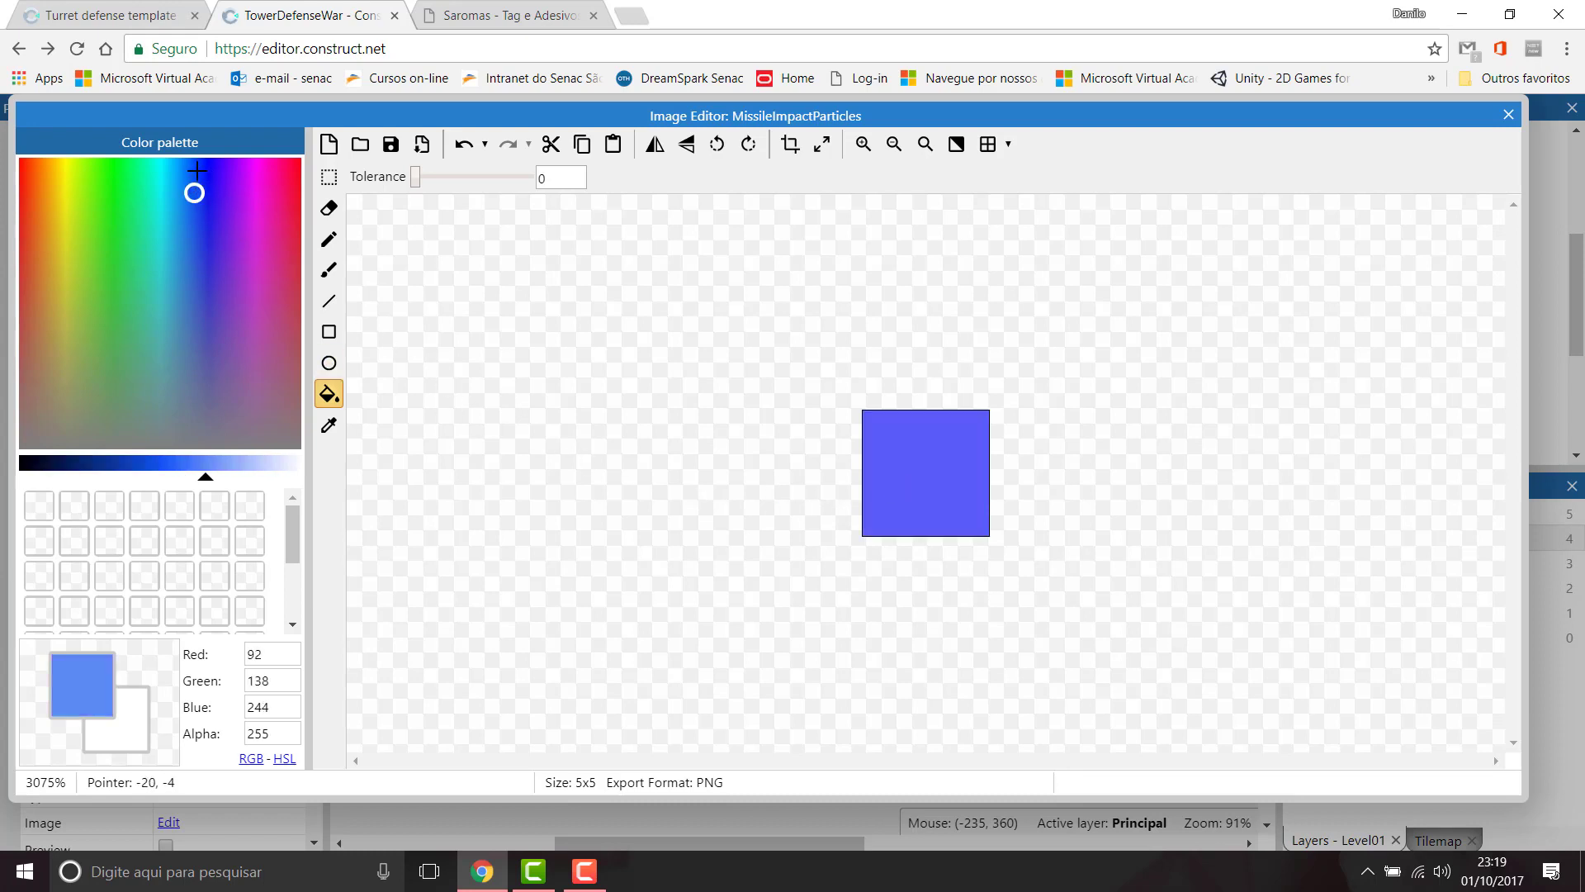
pyautogui.click(197, 170)
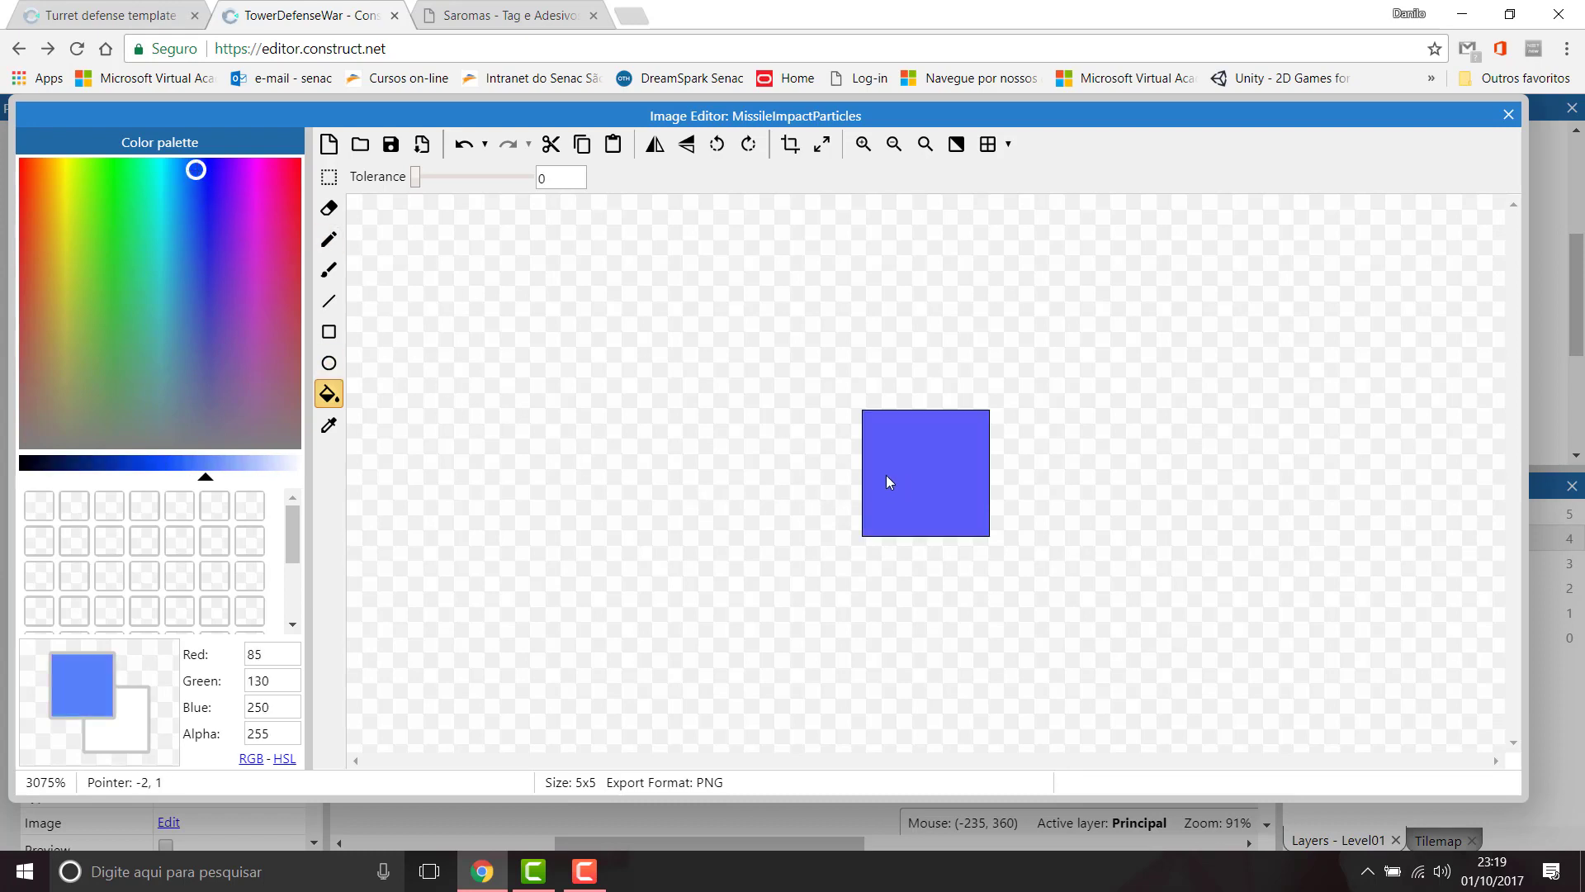
# Step: Erase the four corner pixels of the blue square with the Eraser at size 1
pyautogui.click(324, 216)
pyautogui.click(875, 423)
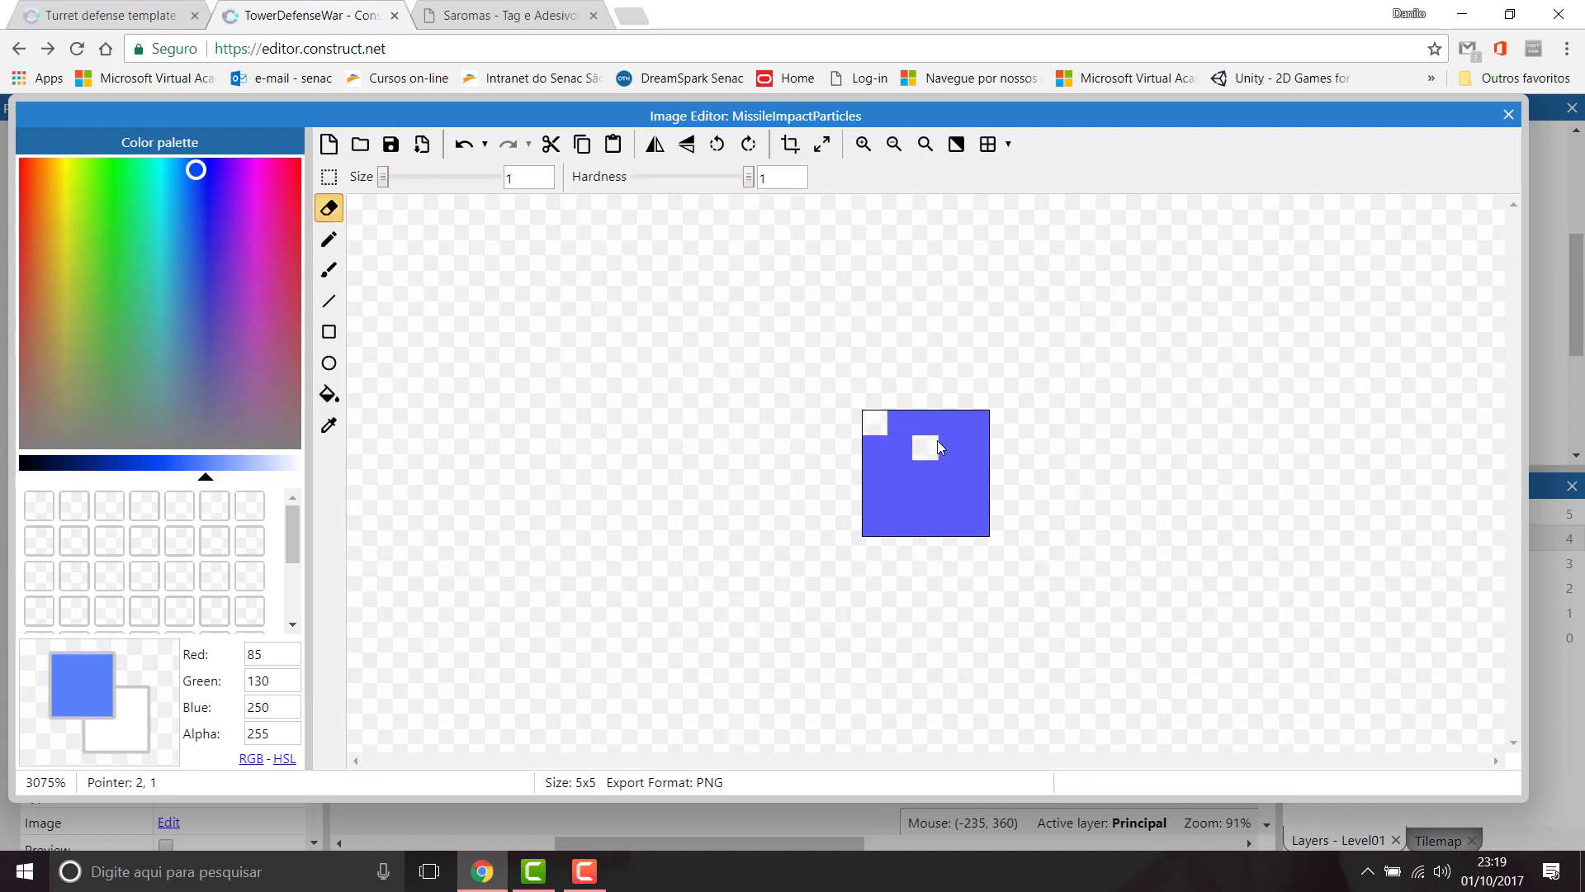
pyautogui.click(976, 422)
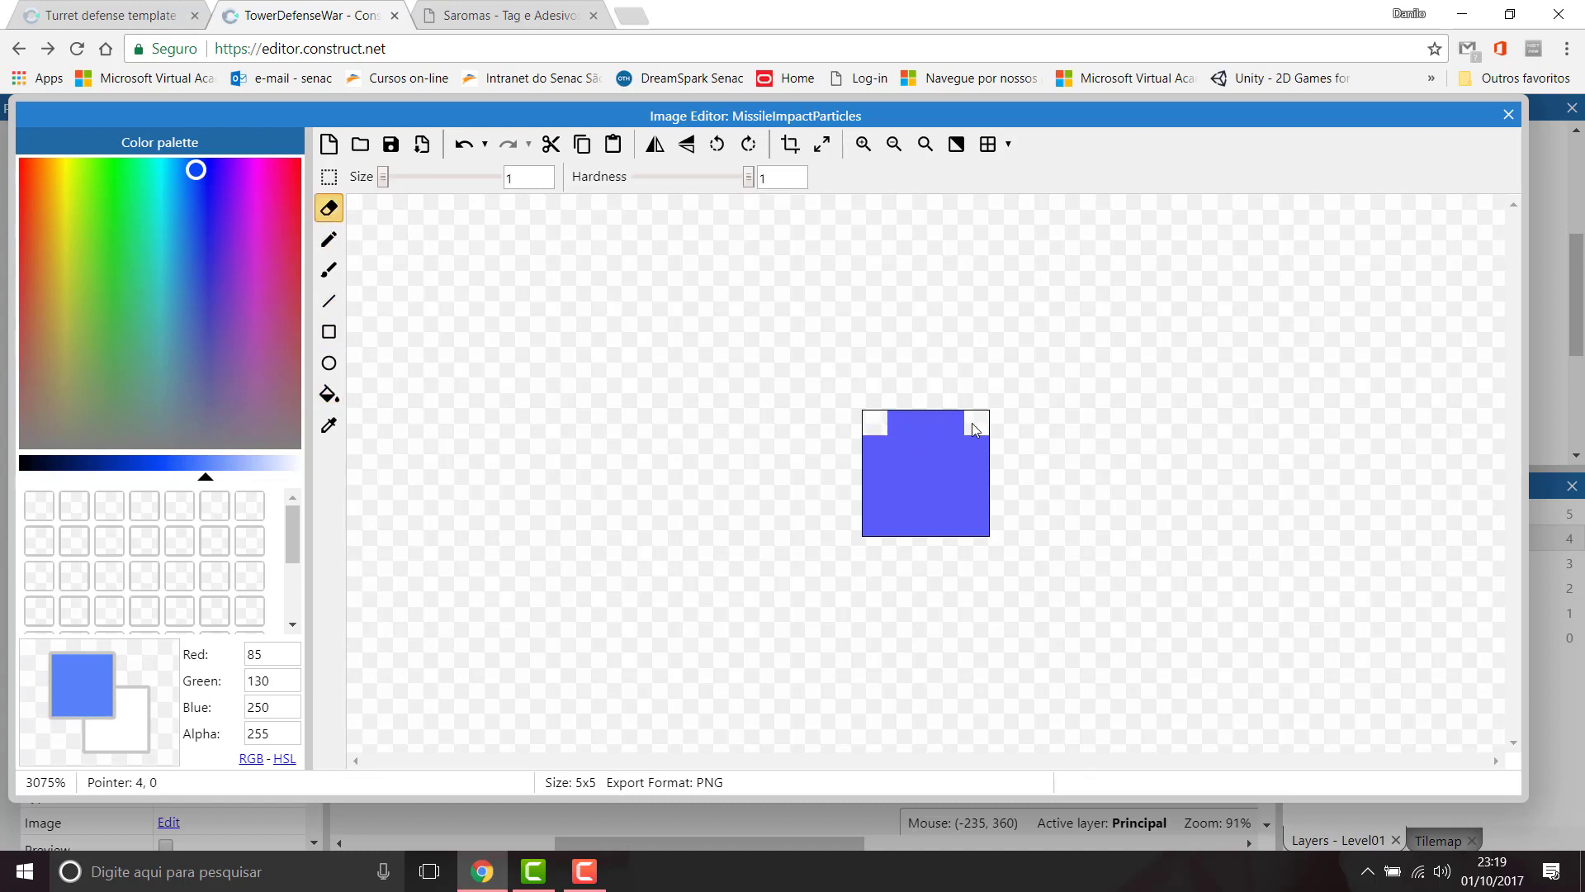
pyautogui.click(877, 529)
# Step: Set the eraser size to 3, soften the pixels around all four corners of the image and close the image editor
pyautogui.moveTo(384, 180); pyautogui.dragTo(385, 180)
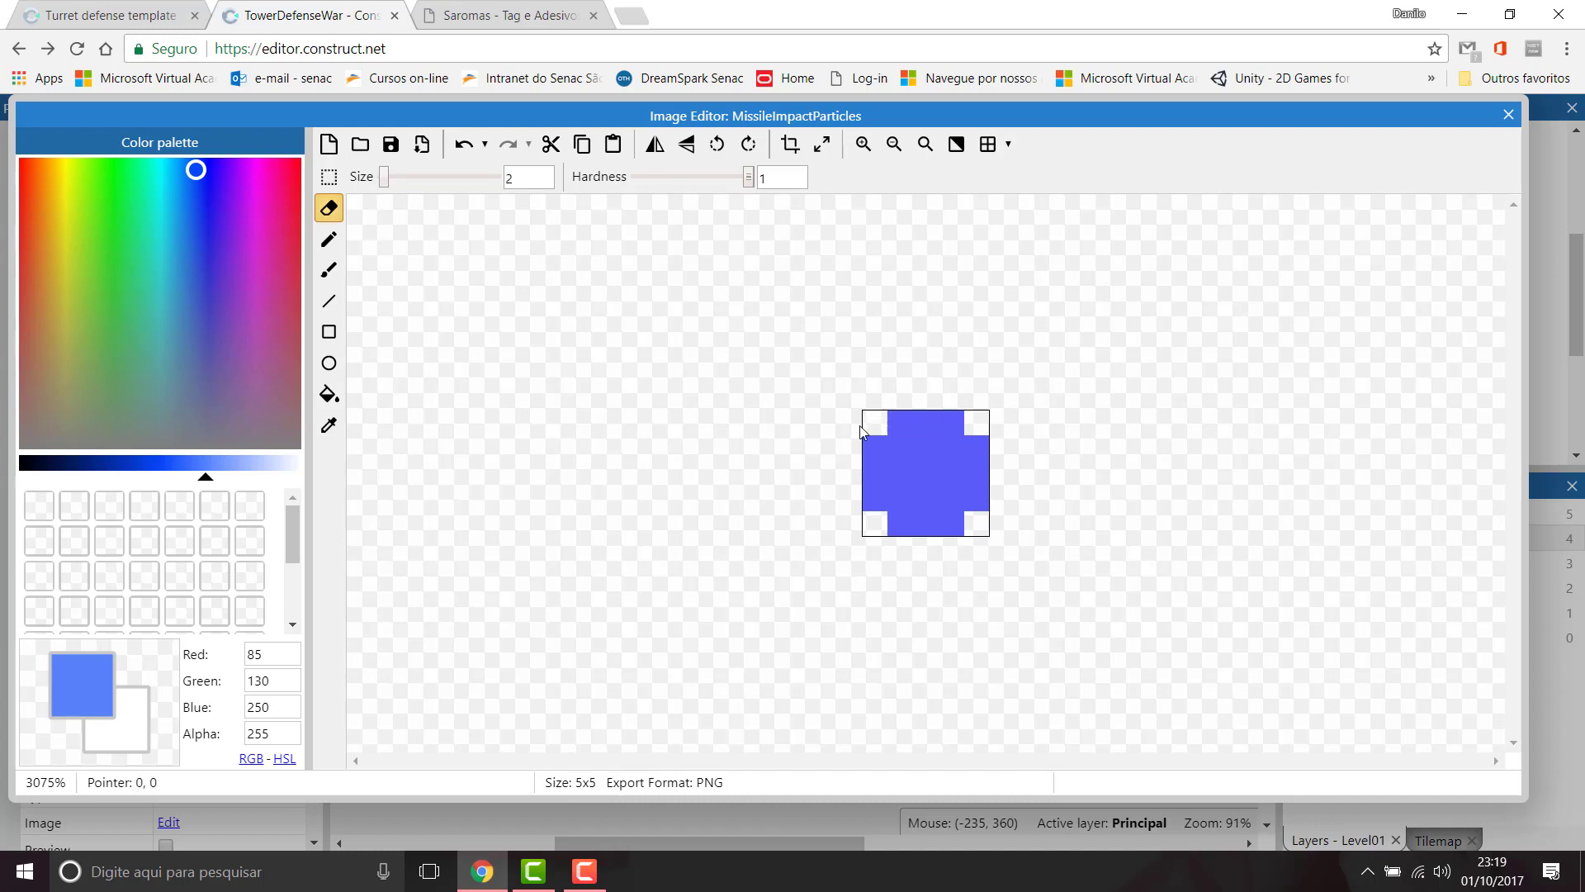
pyautogui.moveTo(526, 178); pyautogui.dragTo(463, 178)
pyautogui.write('3')
pyautogui.moveTo(785, 176); pyautogui.dragTo(749, 180)
pyautogui.click(878, 421)
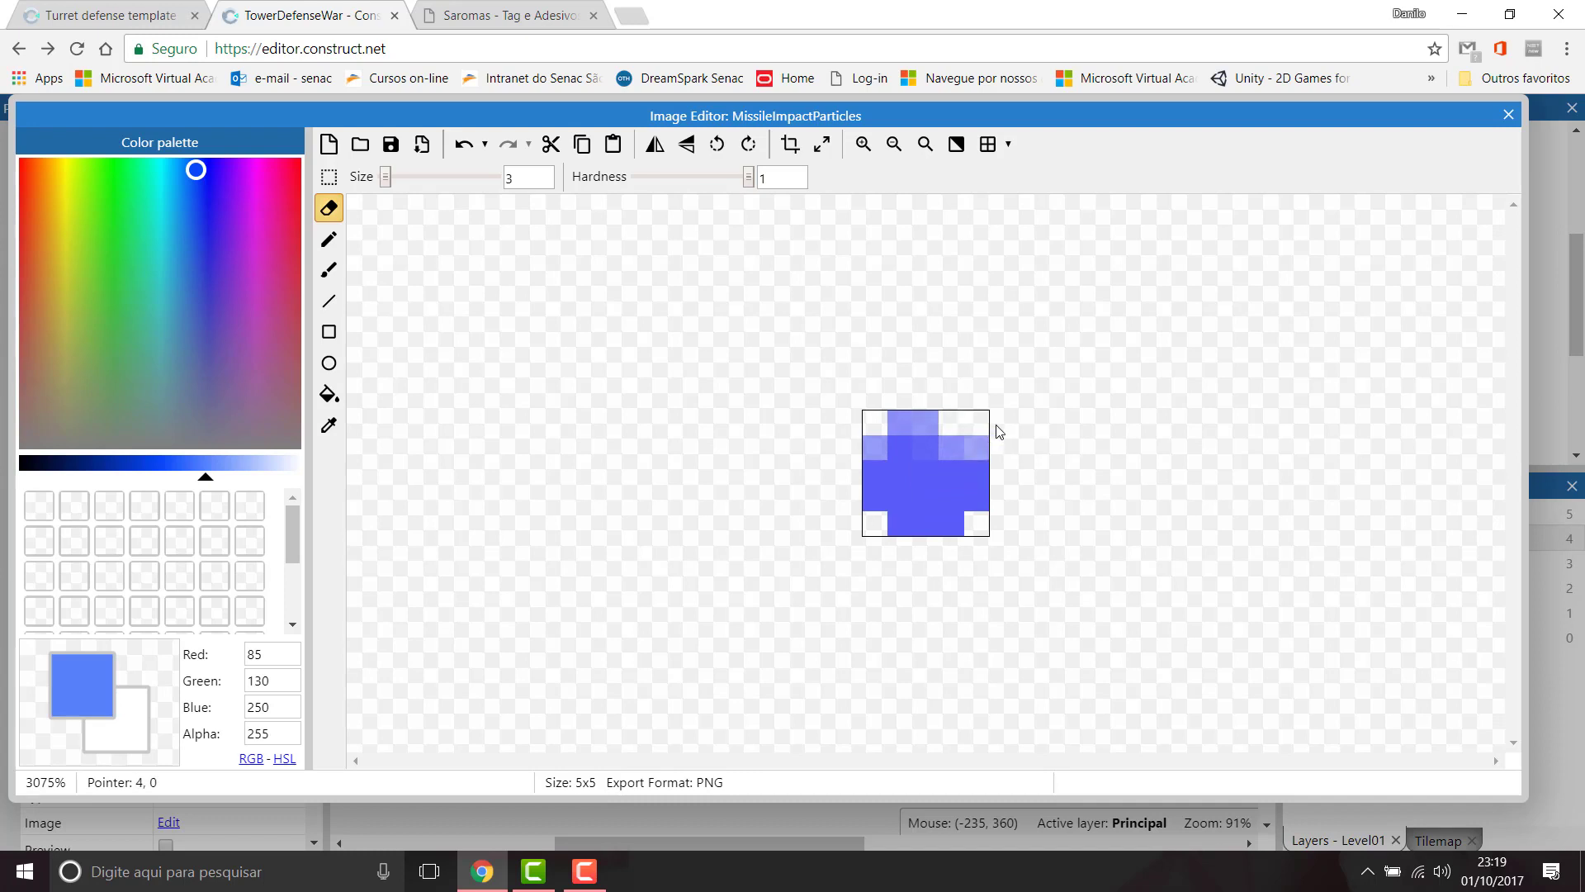
pyautogui.click(998, 541)
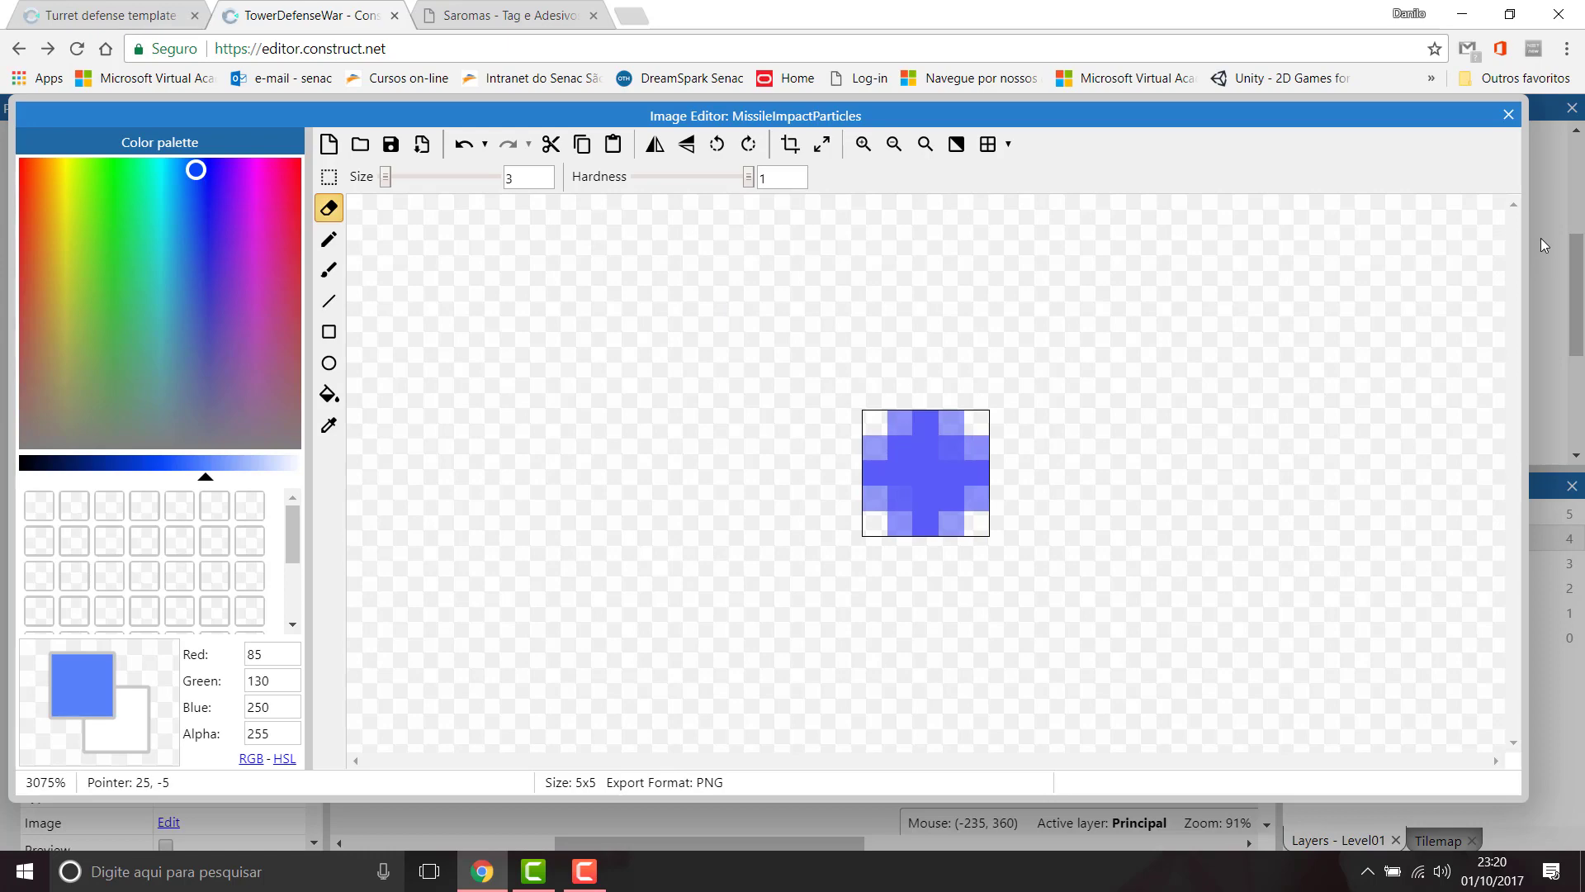
pyautogui.click(1508, 115)
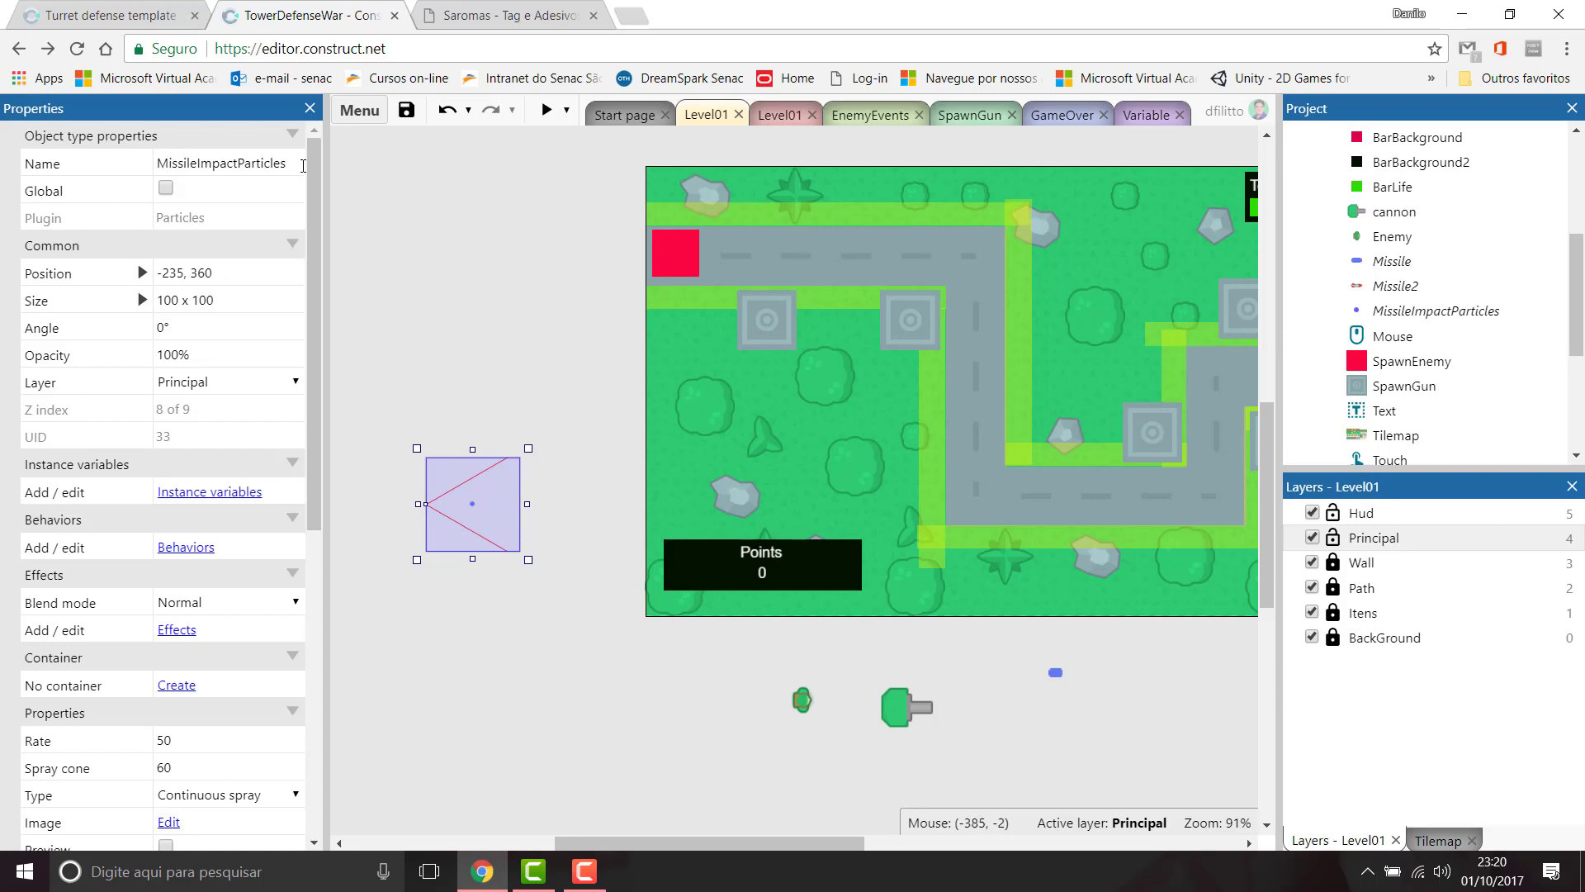
# Step: Review the particle properties of MissileImpactParticles, and check the rate of BulletImpactParticles in the Turret defense template project
pyautogui.moveTo(314, 174); pyautogui.dragTo(322, 421)
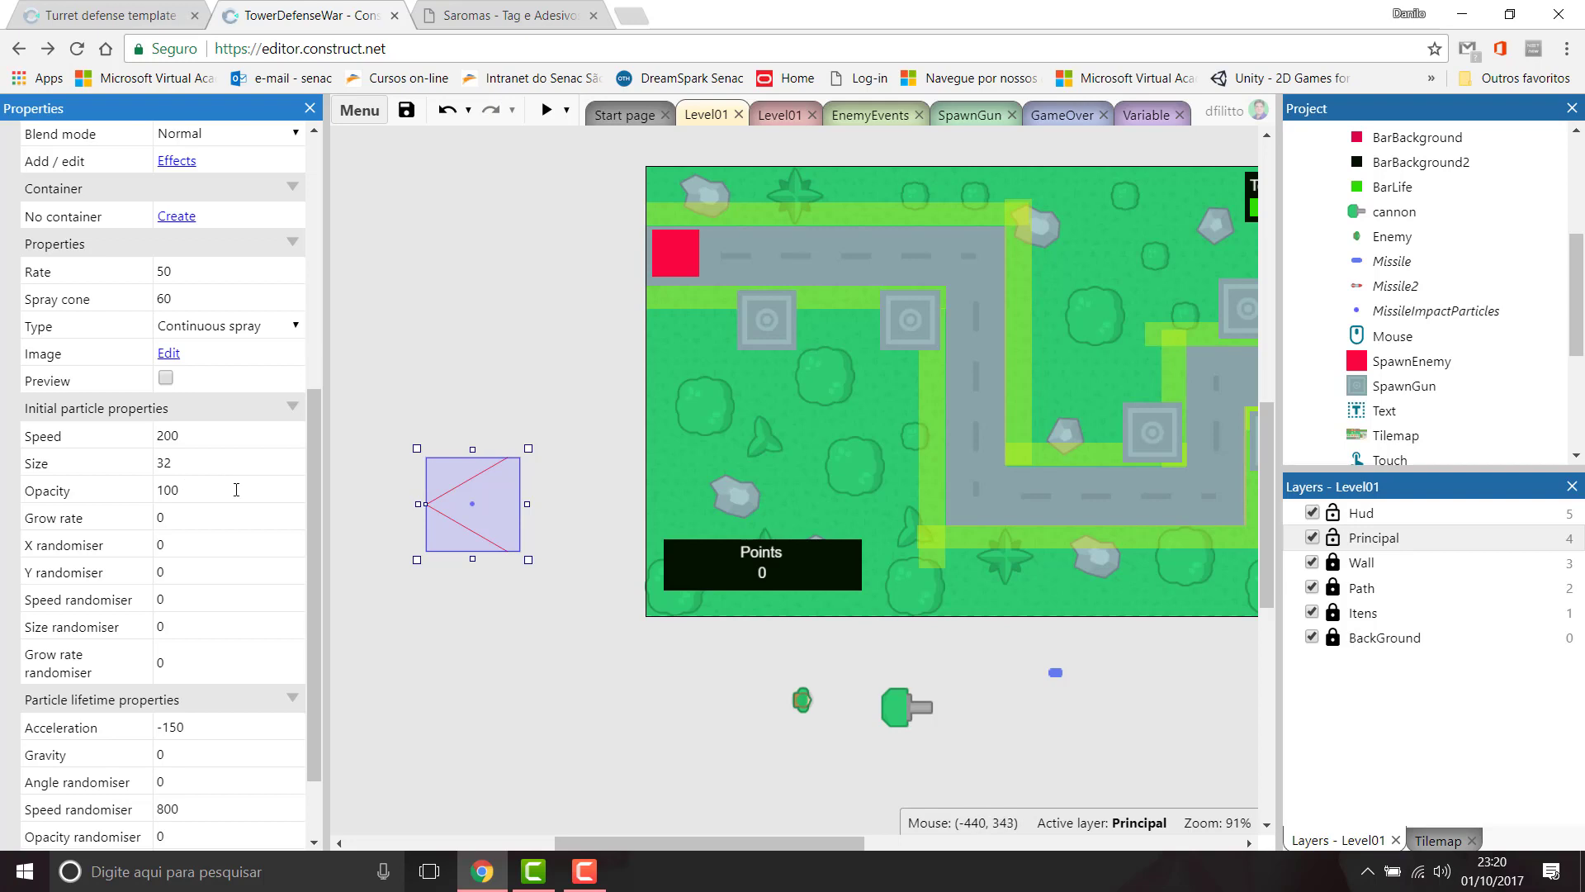
pyautogui.scroll(-2, 300, 445)
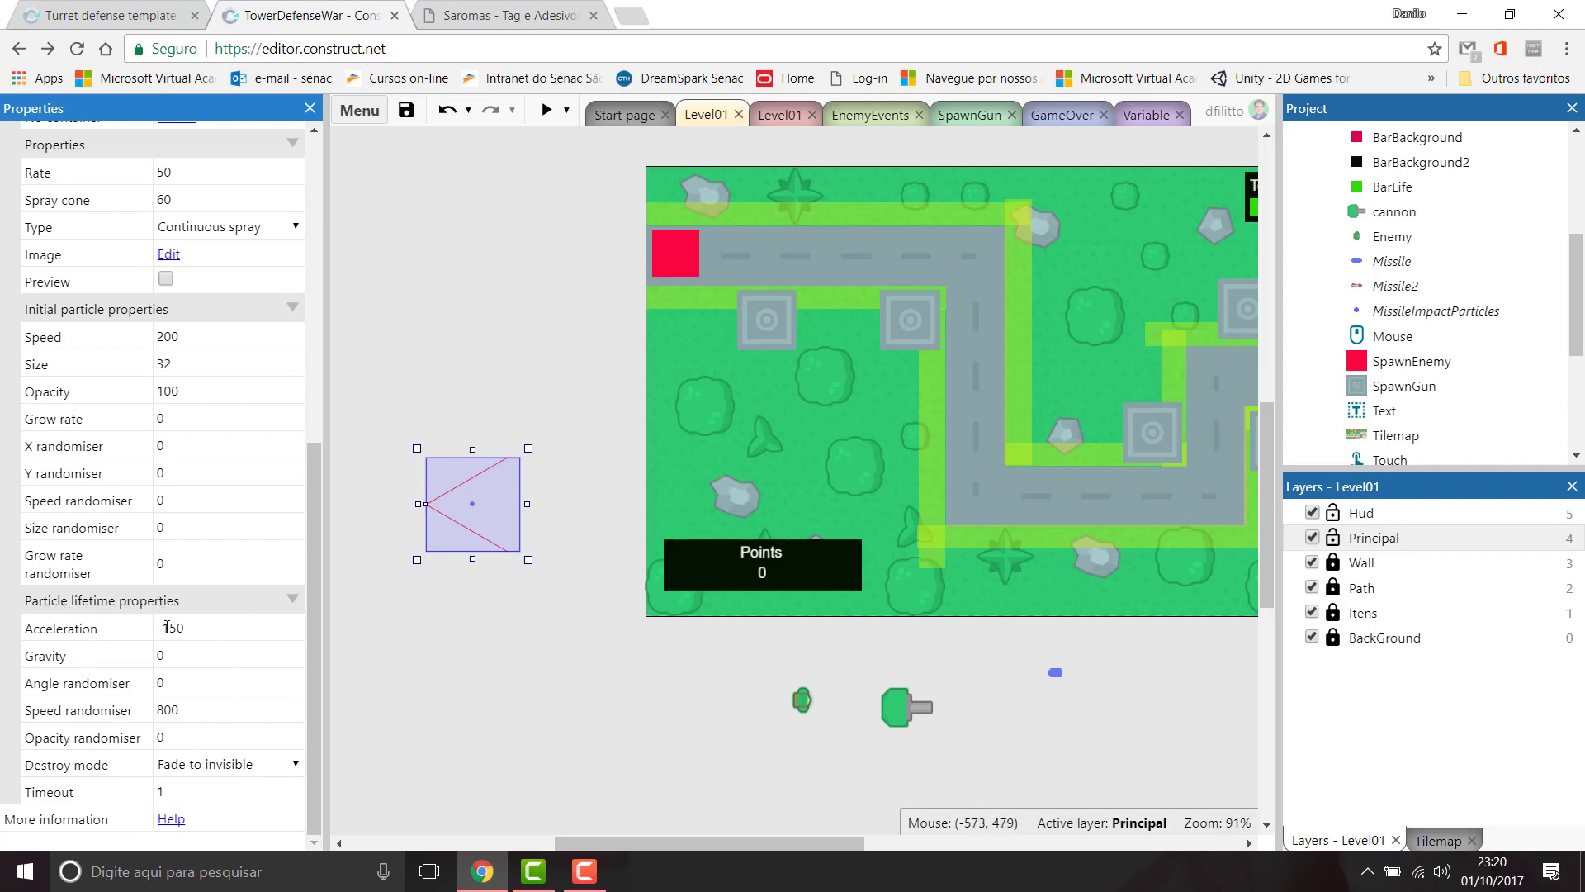
pyautogui.click(118, 12)
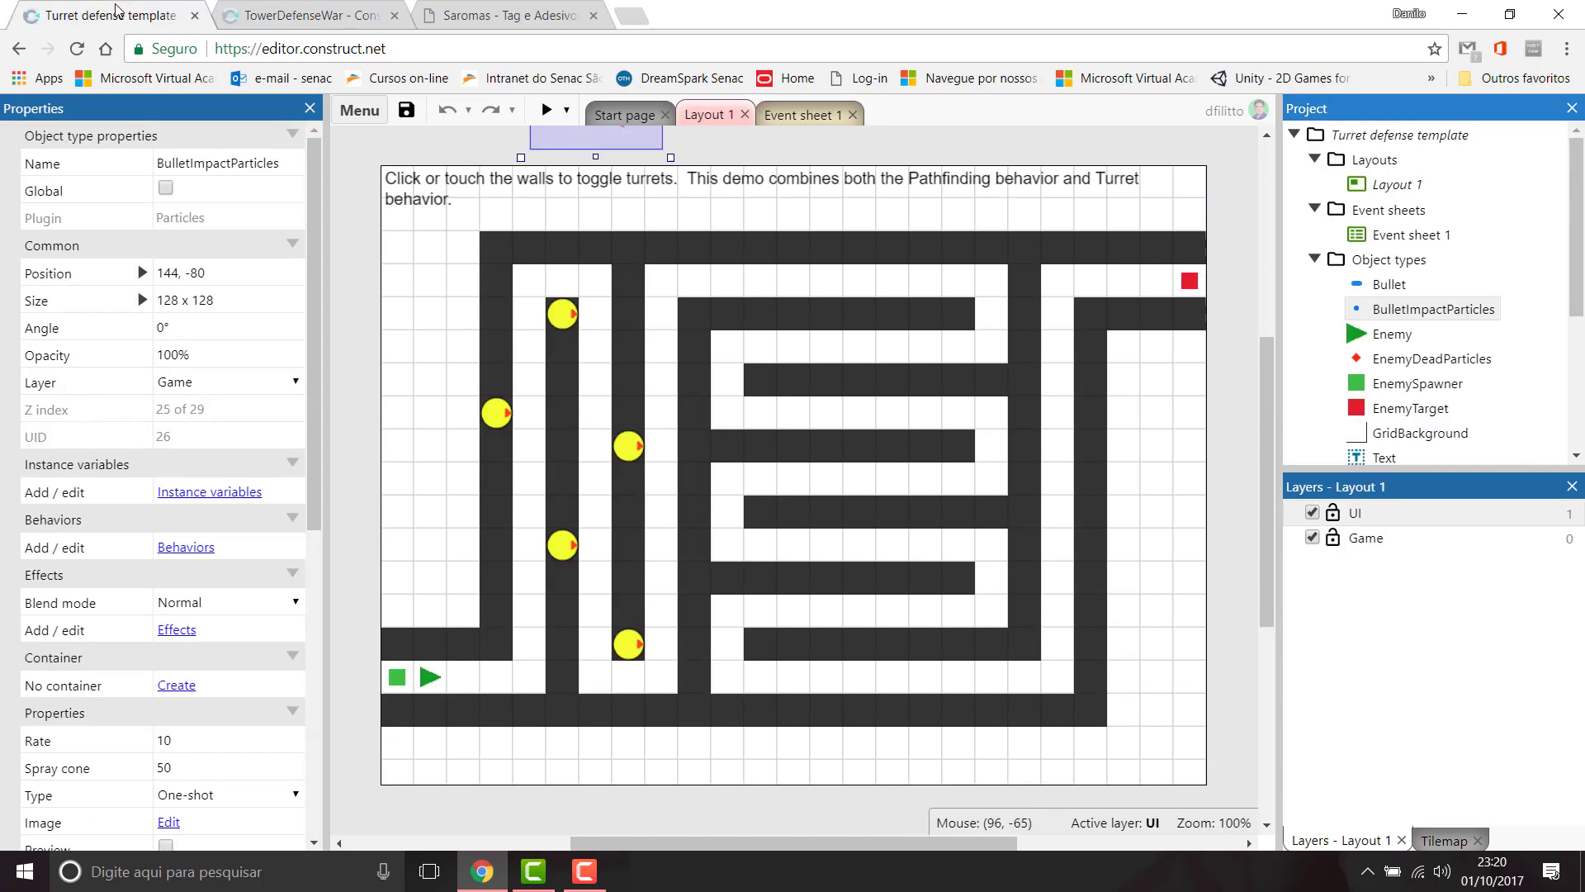
pyautogui.click(1390, 286)
pyautogui.click(1388, 314)
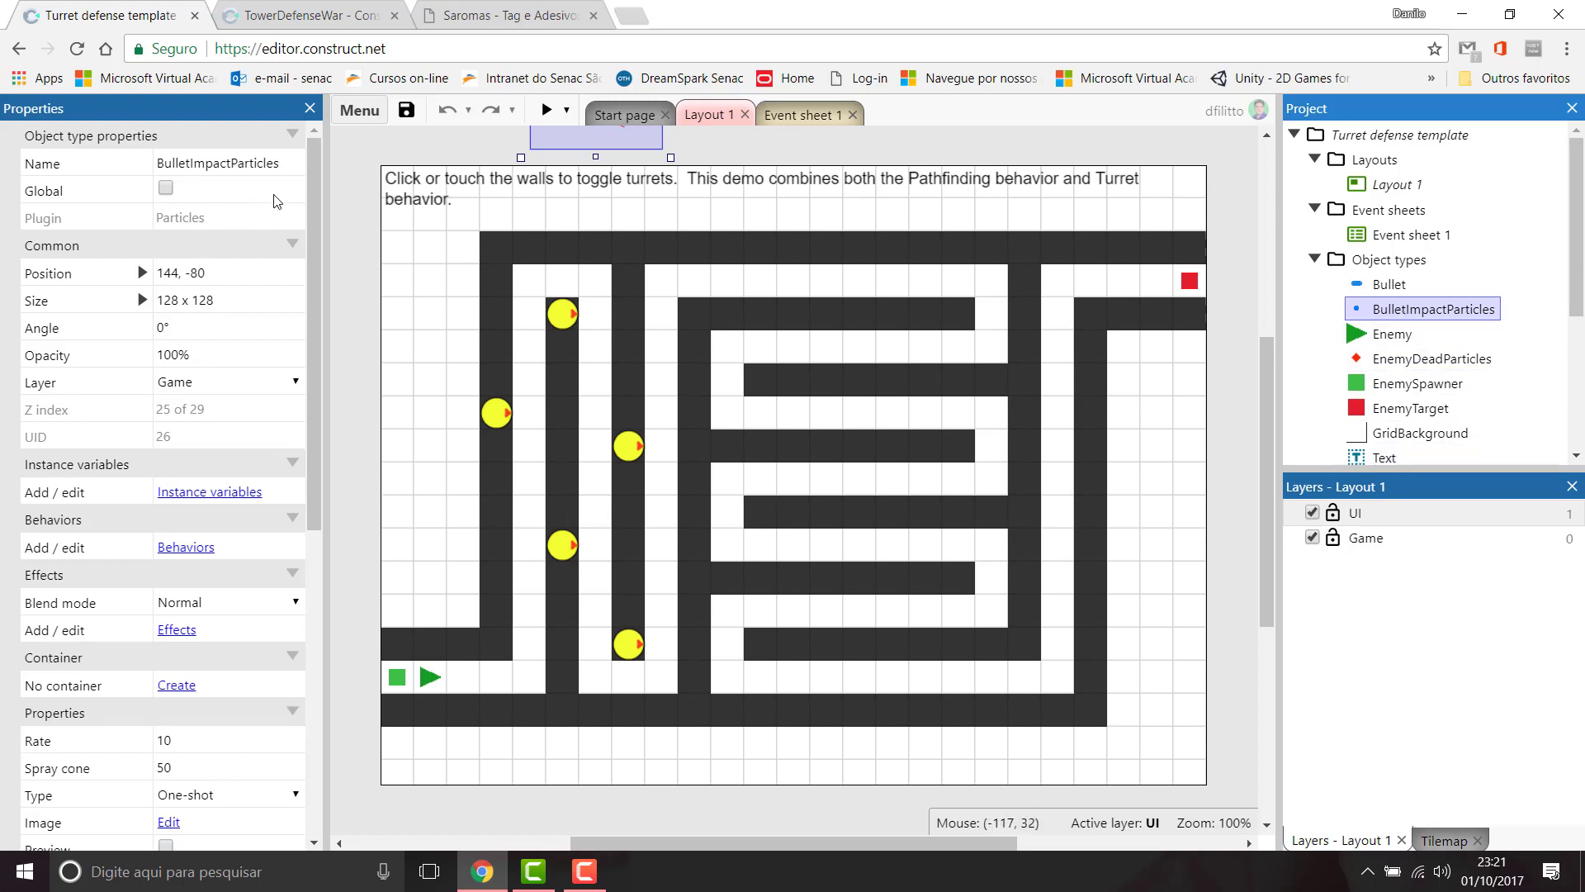
pyautogui.moveTo(310, 173); pyautogui.dragTo(336, 355)
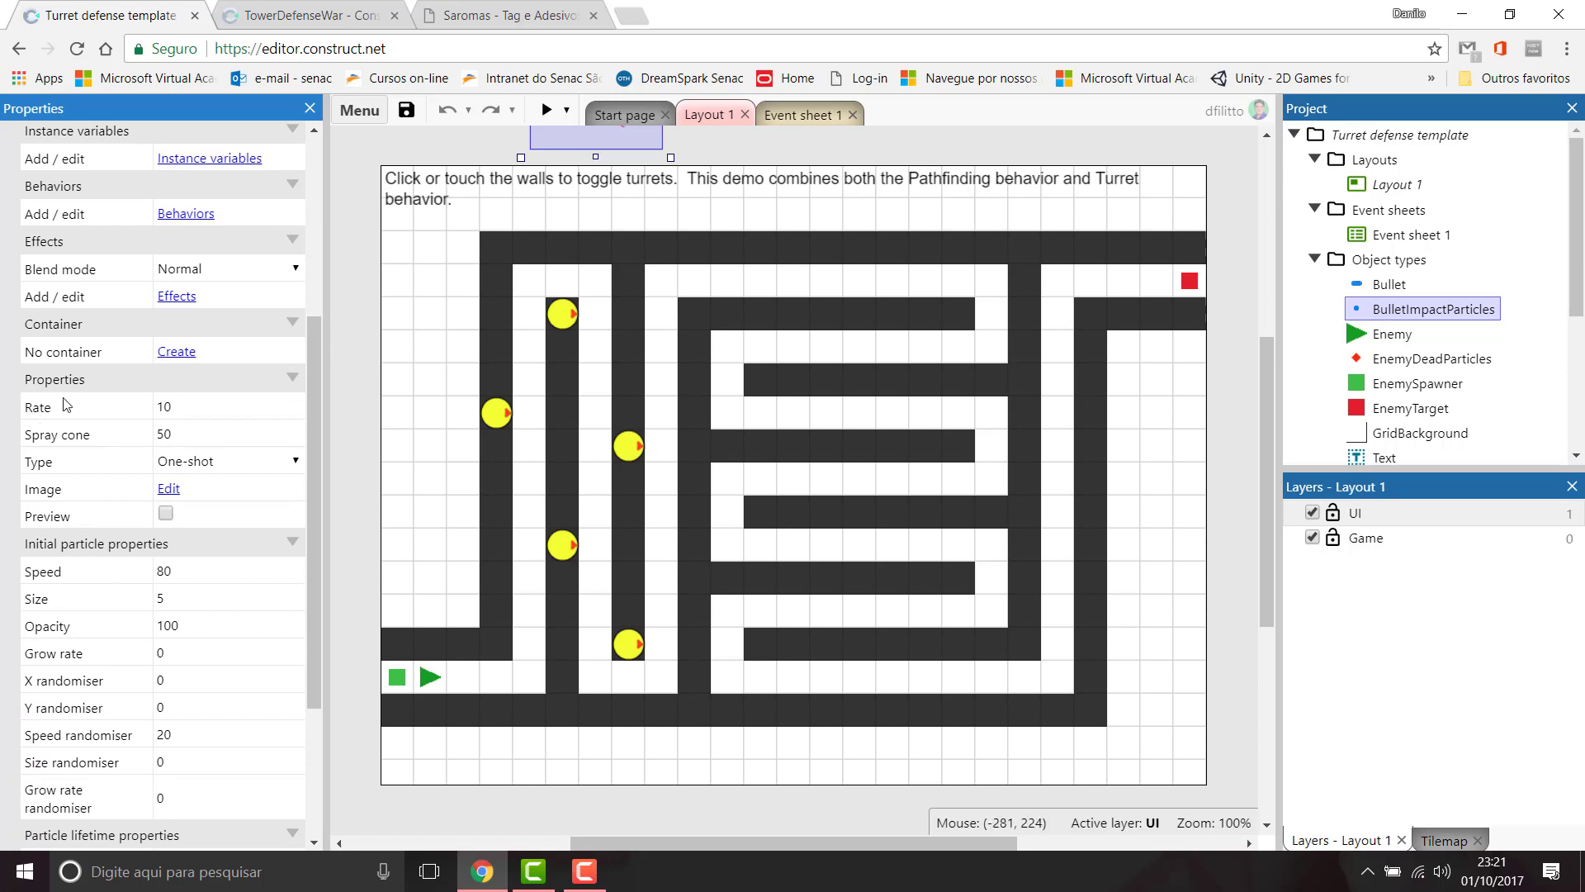
pyautogui.click(189, 405)
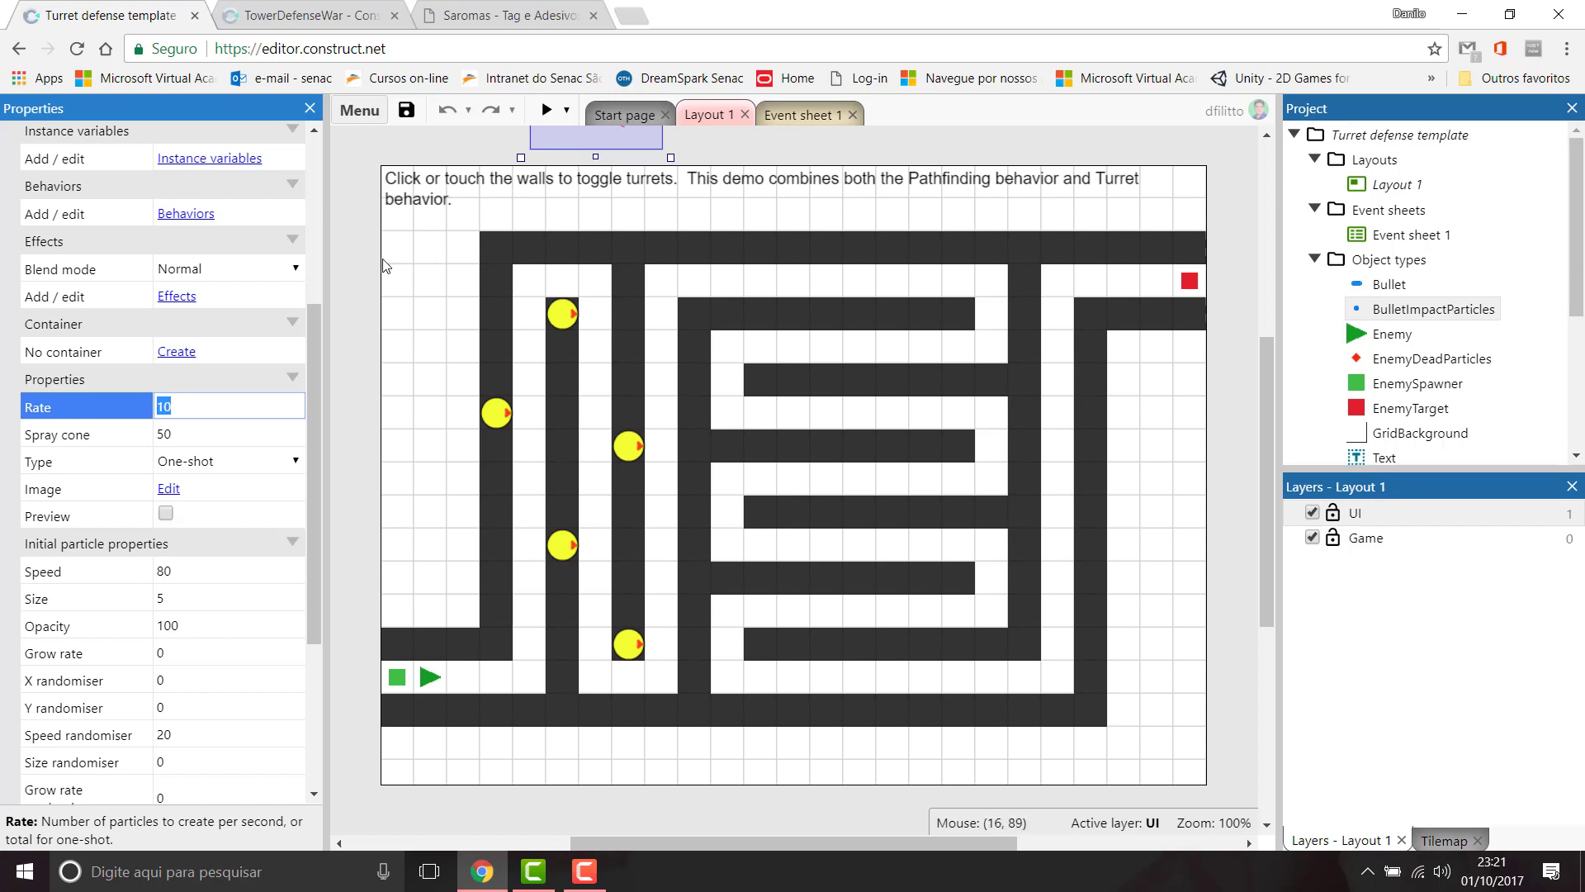
# Step: Return to TowerDefenseWar and set the rate of MissileImpactParticles to 10
pyautogui.click(290, 11)
pyautogui.scroll(6, 240, 431)
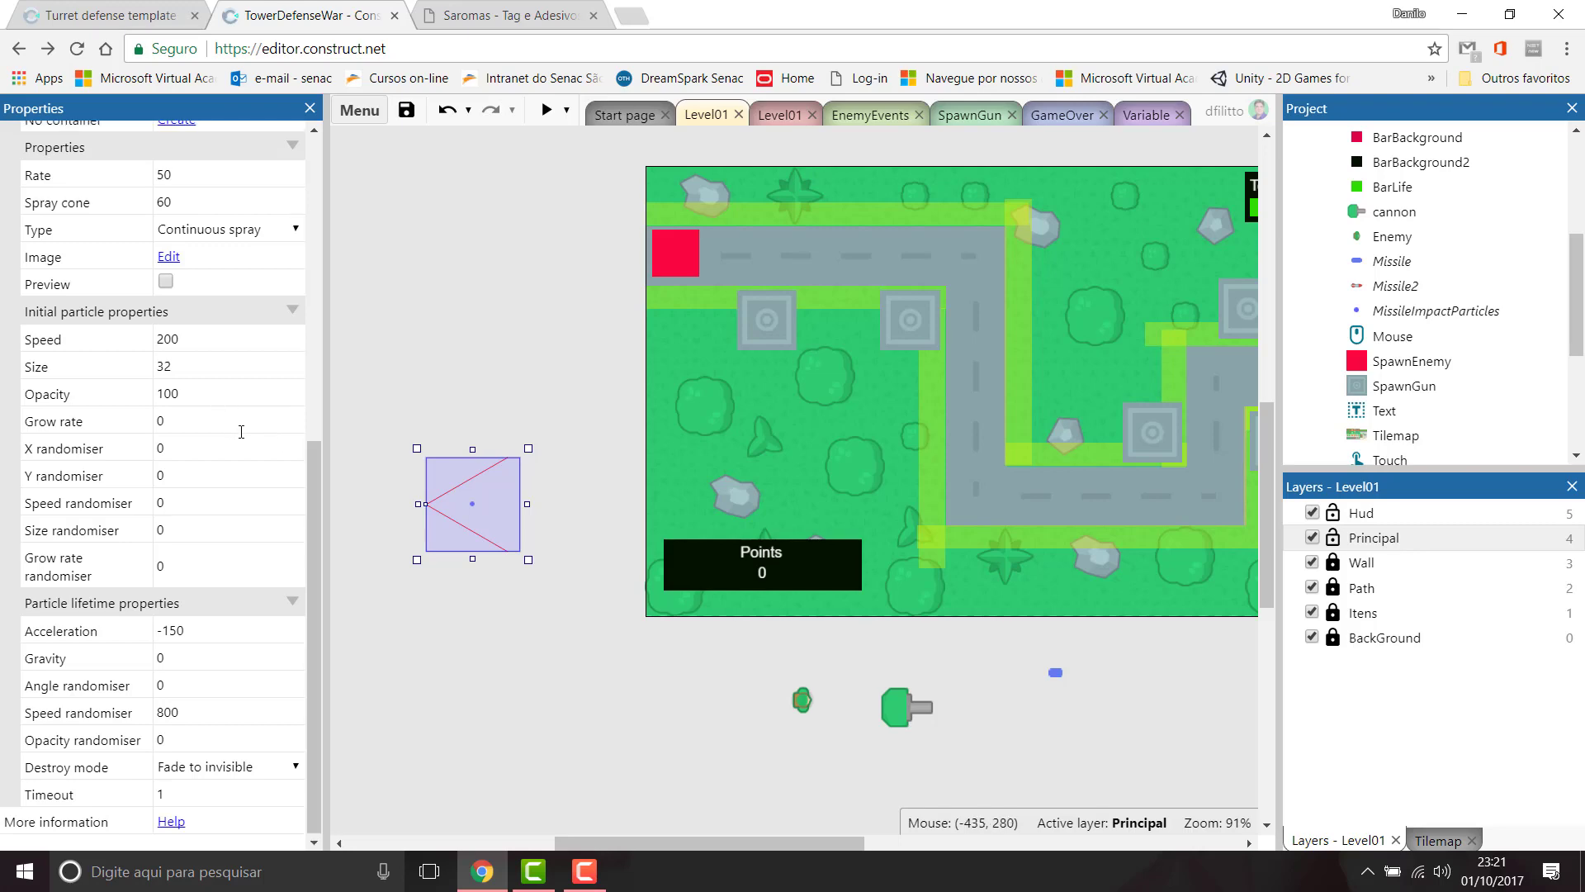
pyautogui.click(121, 12)
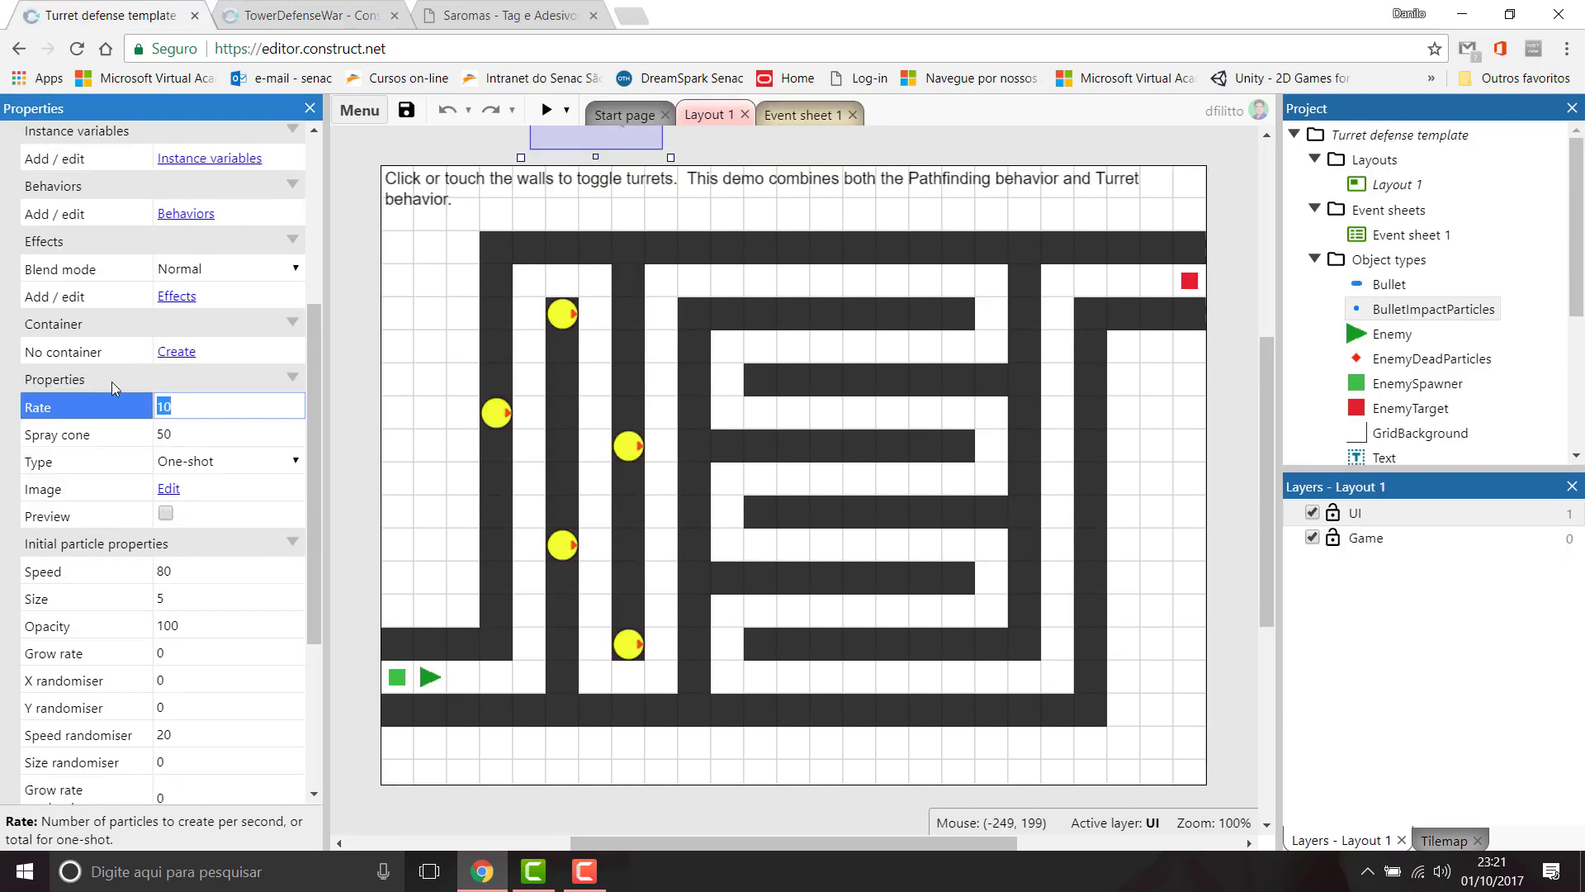
pyautogui.hotkey('ctrl', 'Tab')
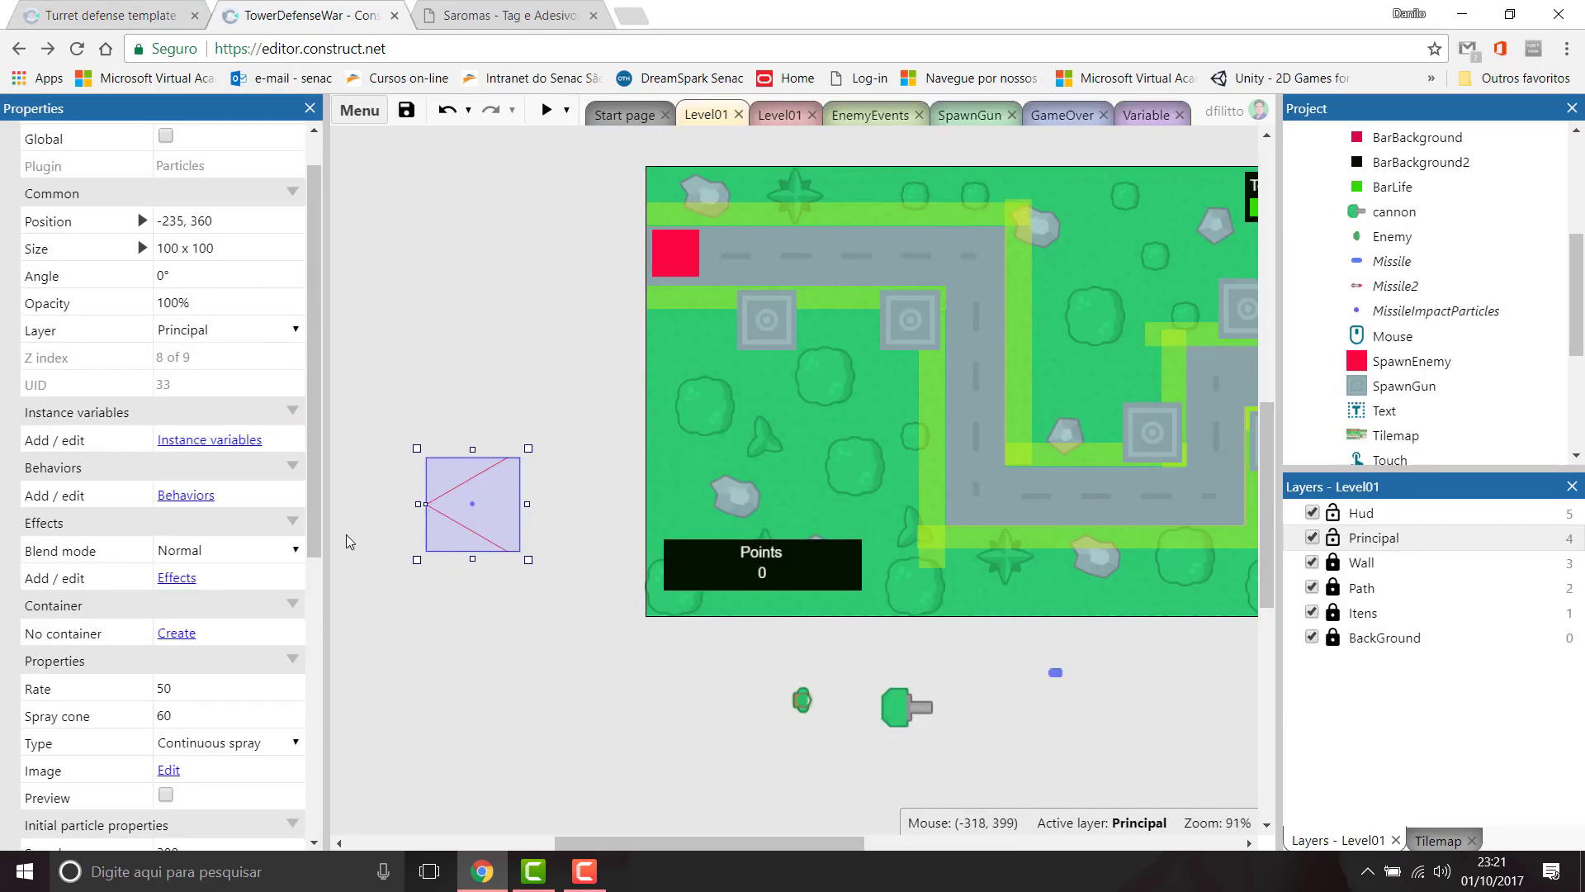
pyautogui.click(187, 689)
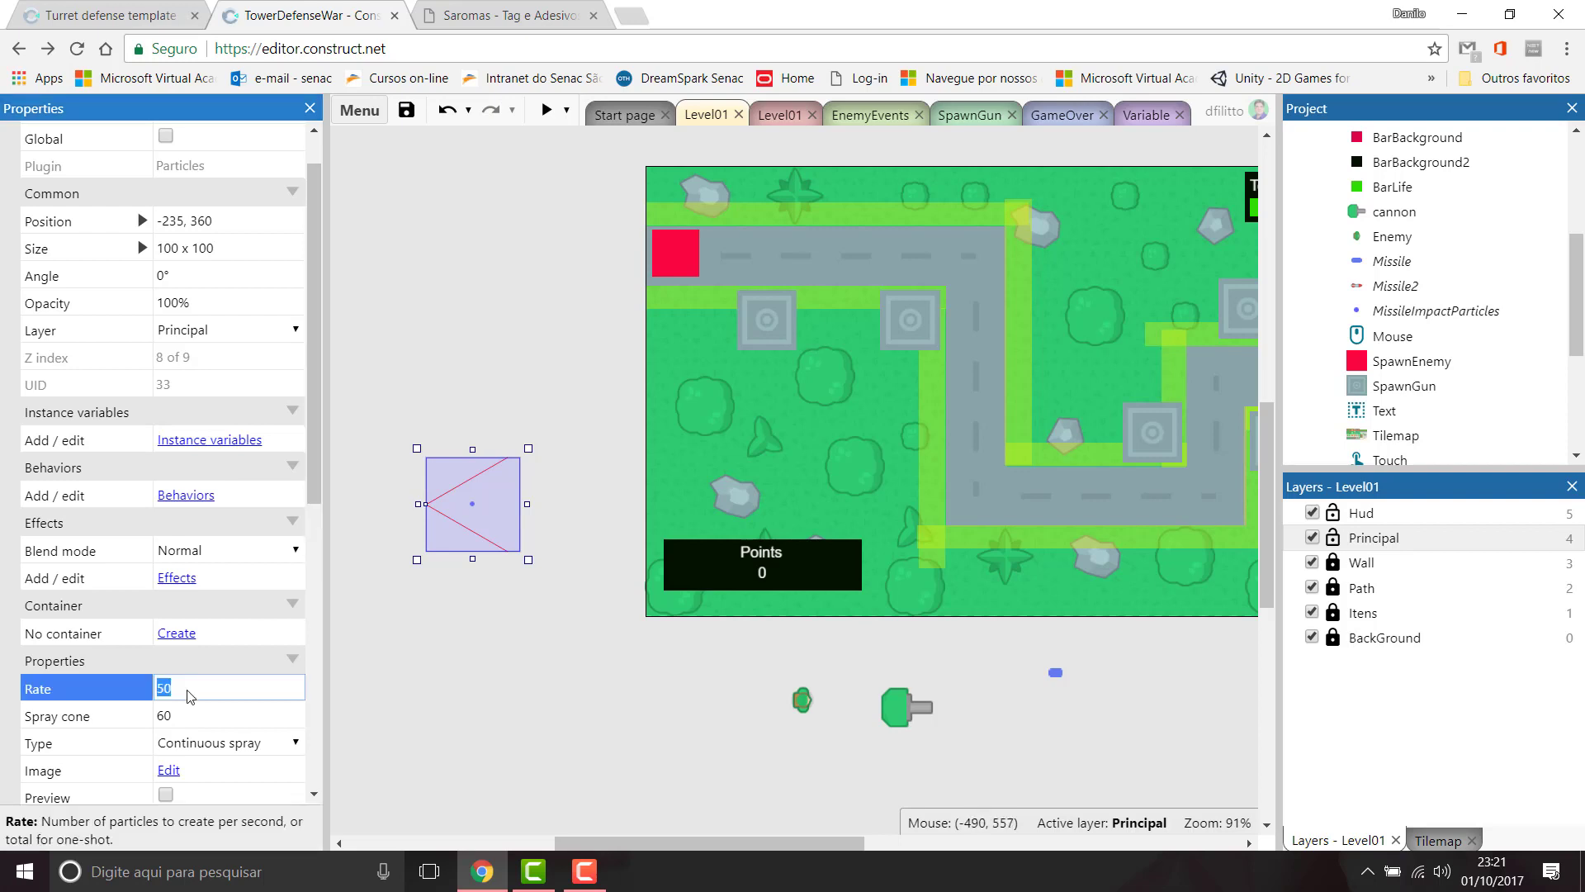
pyautogui.write('1')
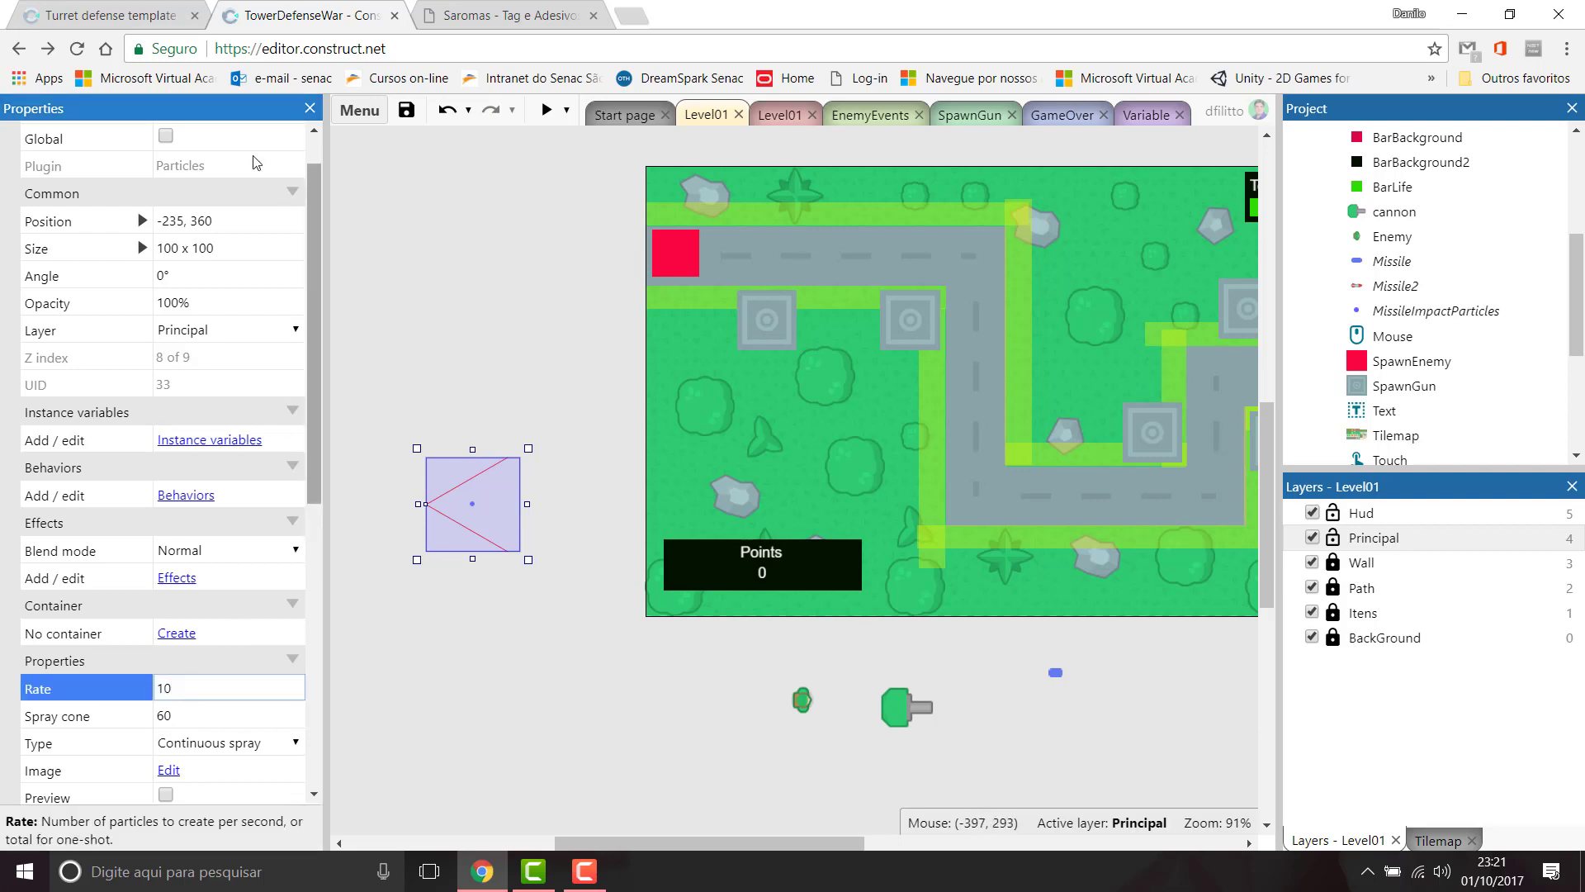
# Step: Check the template's spray cone, and try a spray cone of 180 on MissileImpactParticles in TowerDefenseWar
pyautogui.hotkey('ctrl', 'shift', 'Tab')
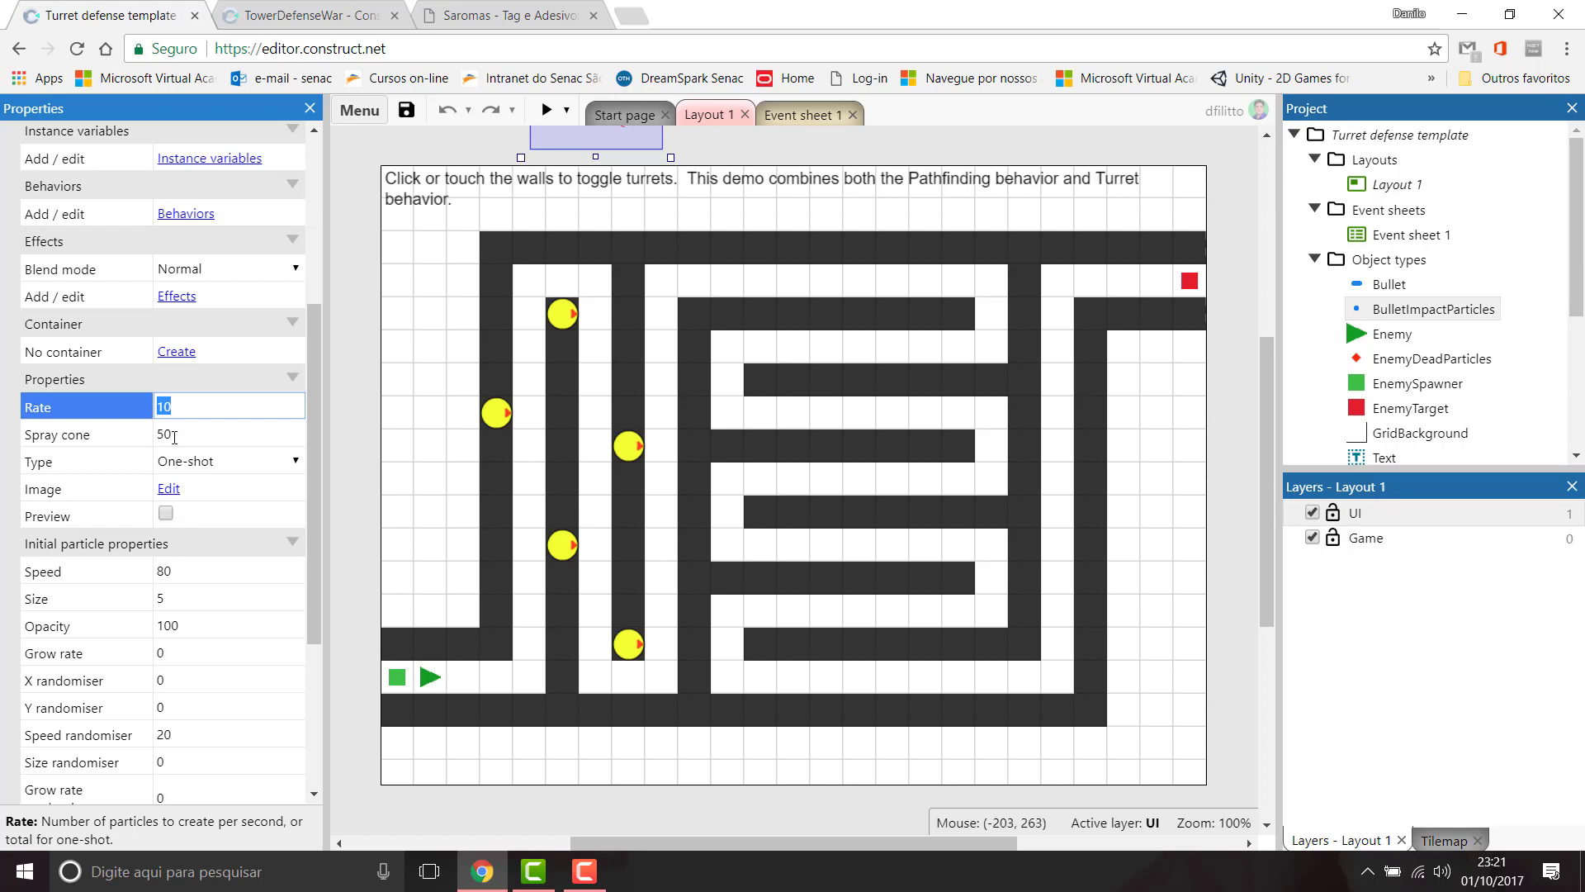
pyautogui.click(191, 437)
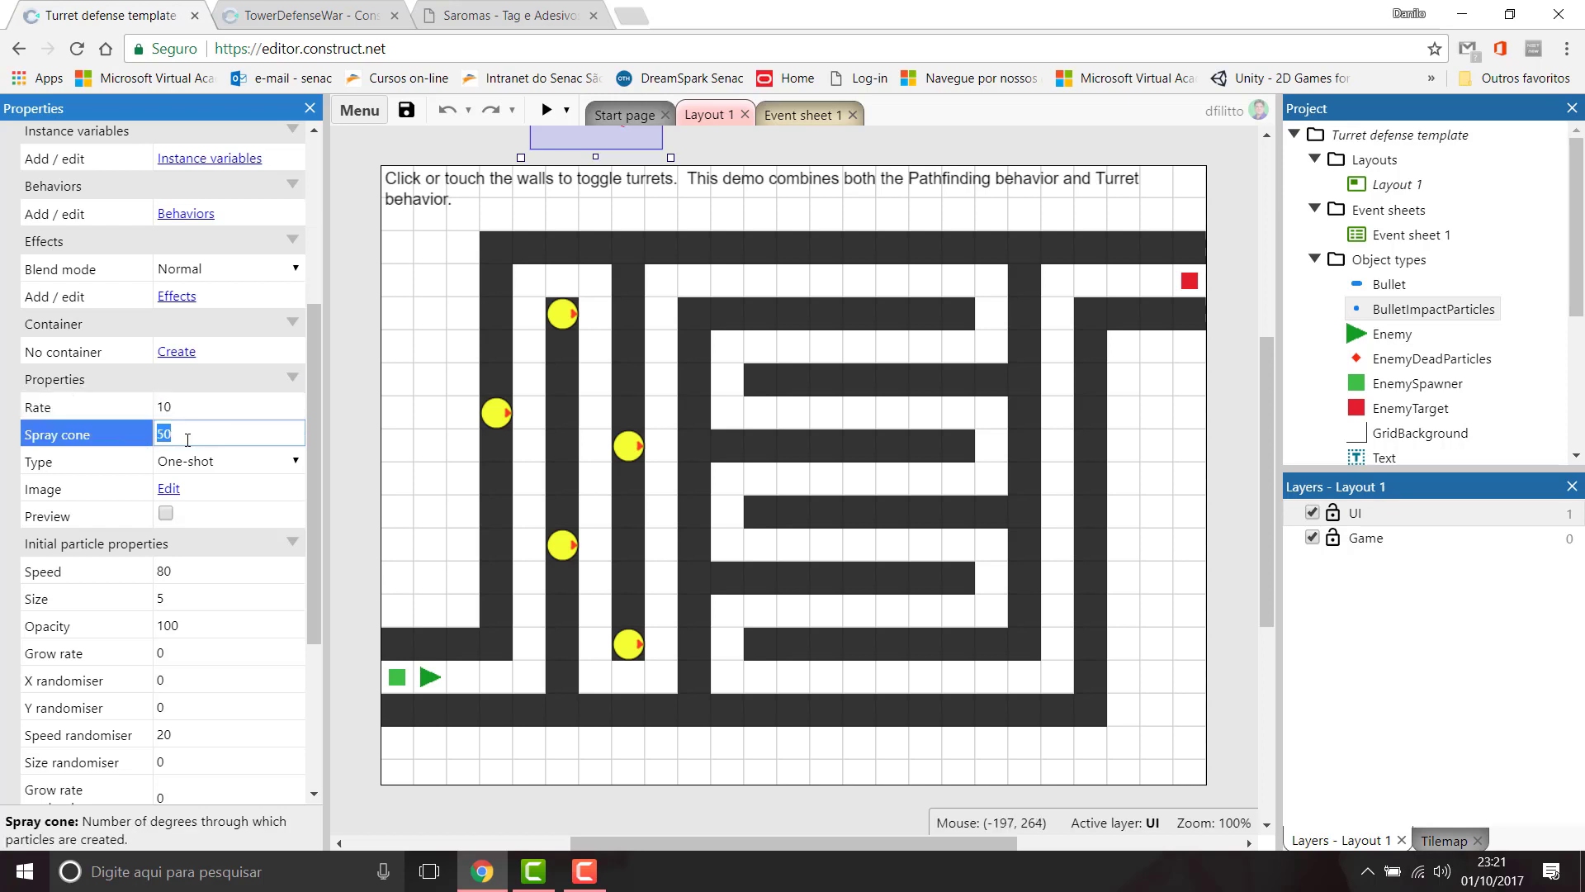
pyautogui.click(293, 19)
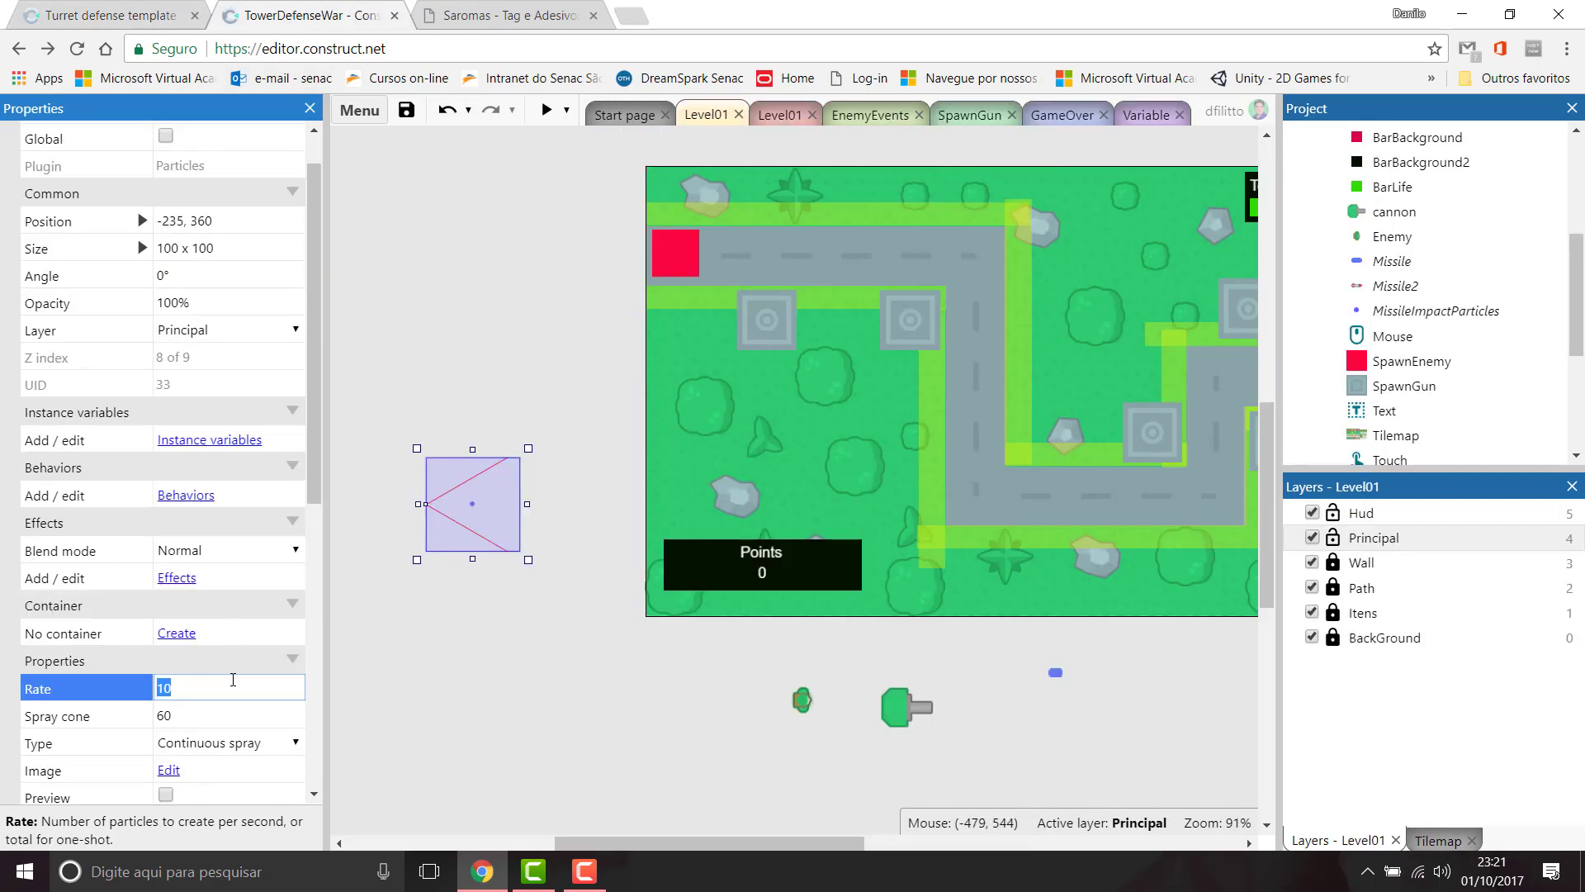
pyautogui.click(212, 713)
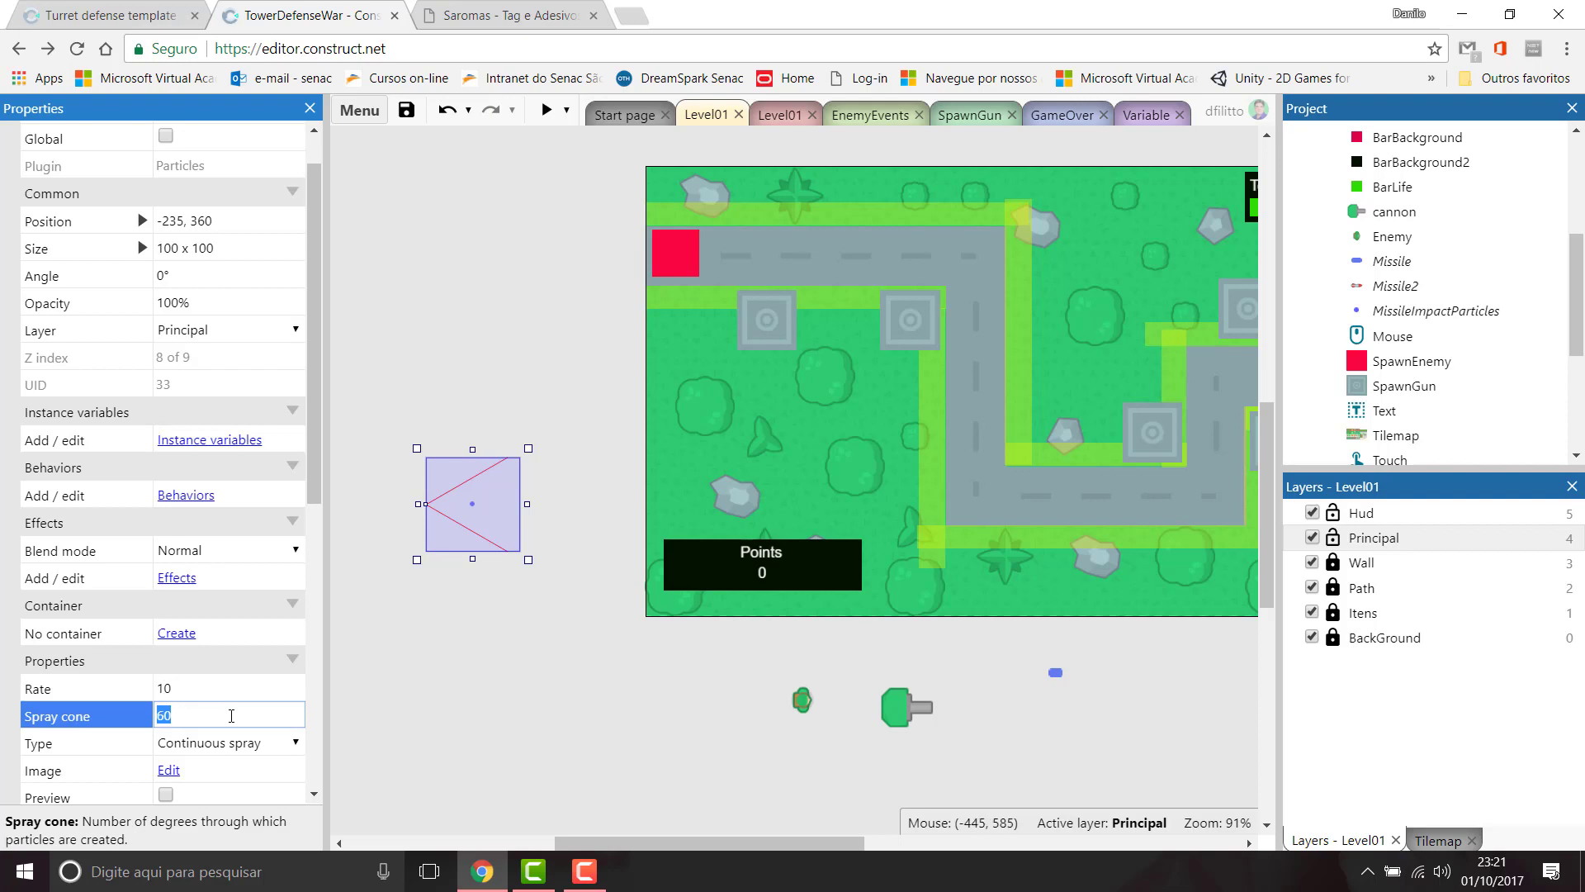
pyautogui.write('180')
pyautogui.press('Tab')
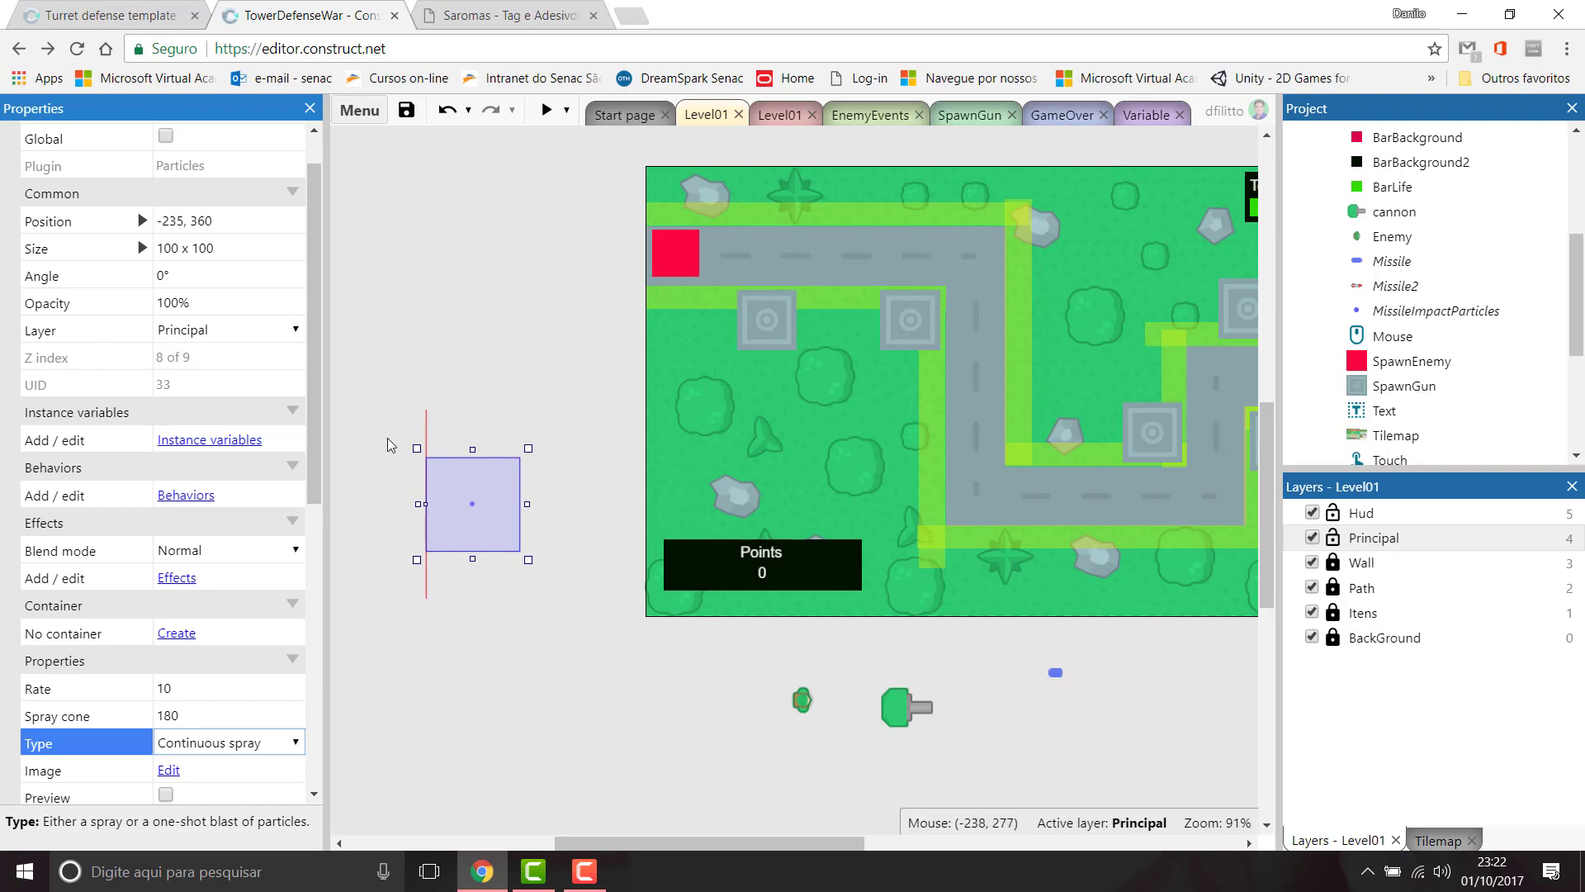
# Step: Recheck the spray cone in the template and set the MissileImpactParticles spray cone to 50 in TowerDefenseWar
pyautogui.click(147, 15)
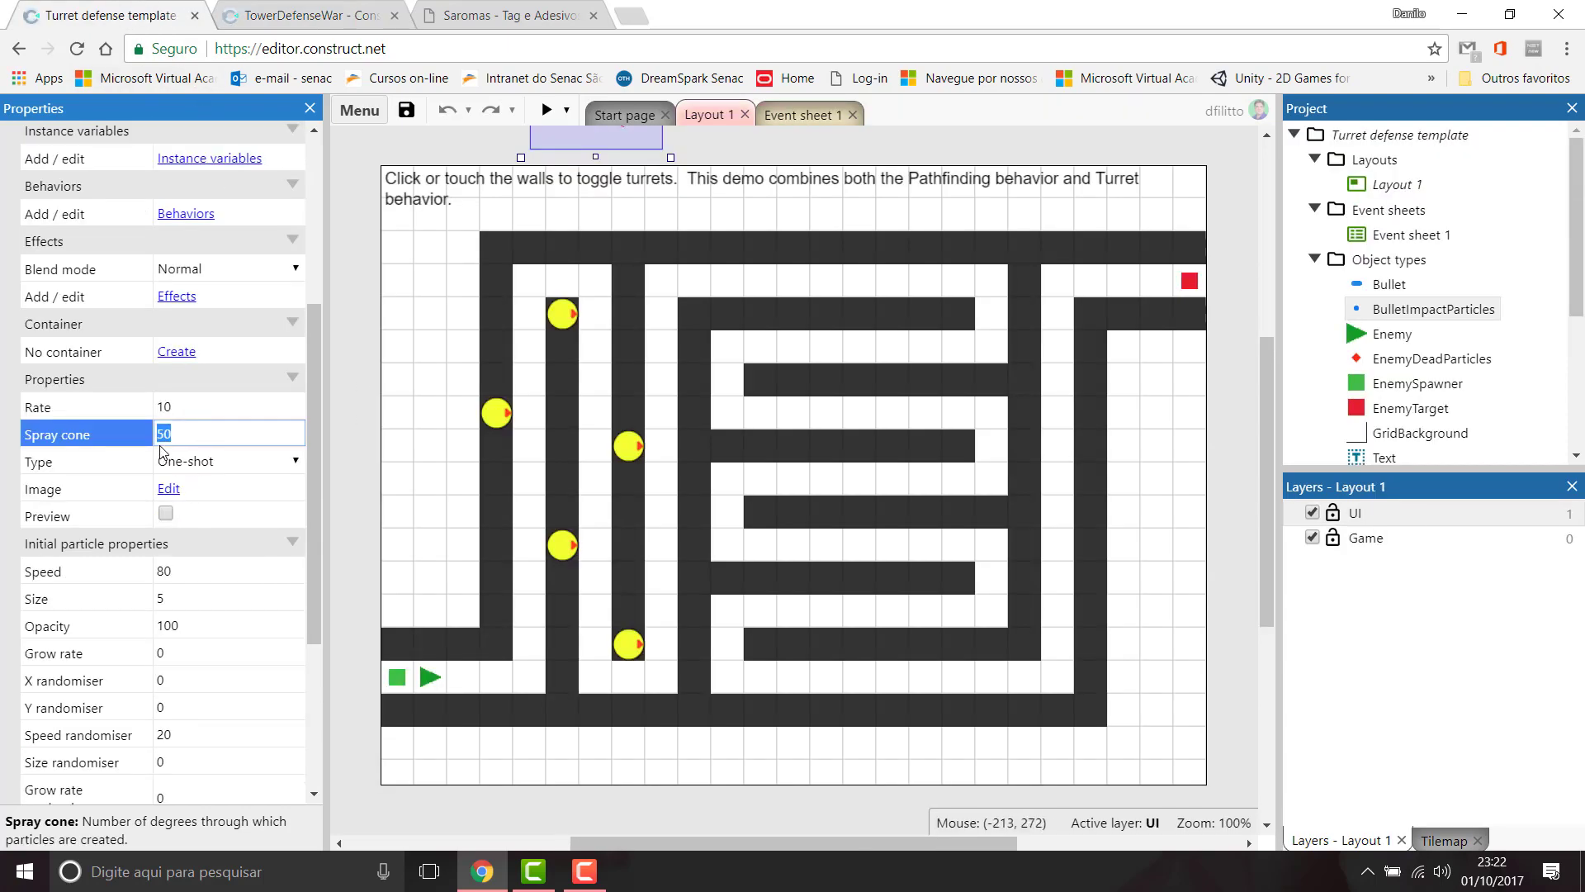
pyautogui.click(296, 16)
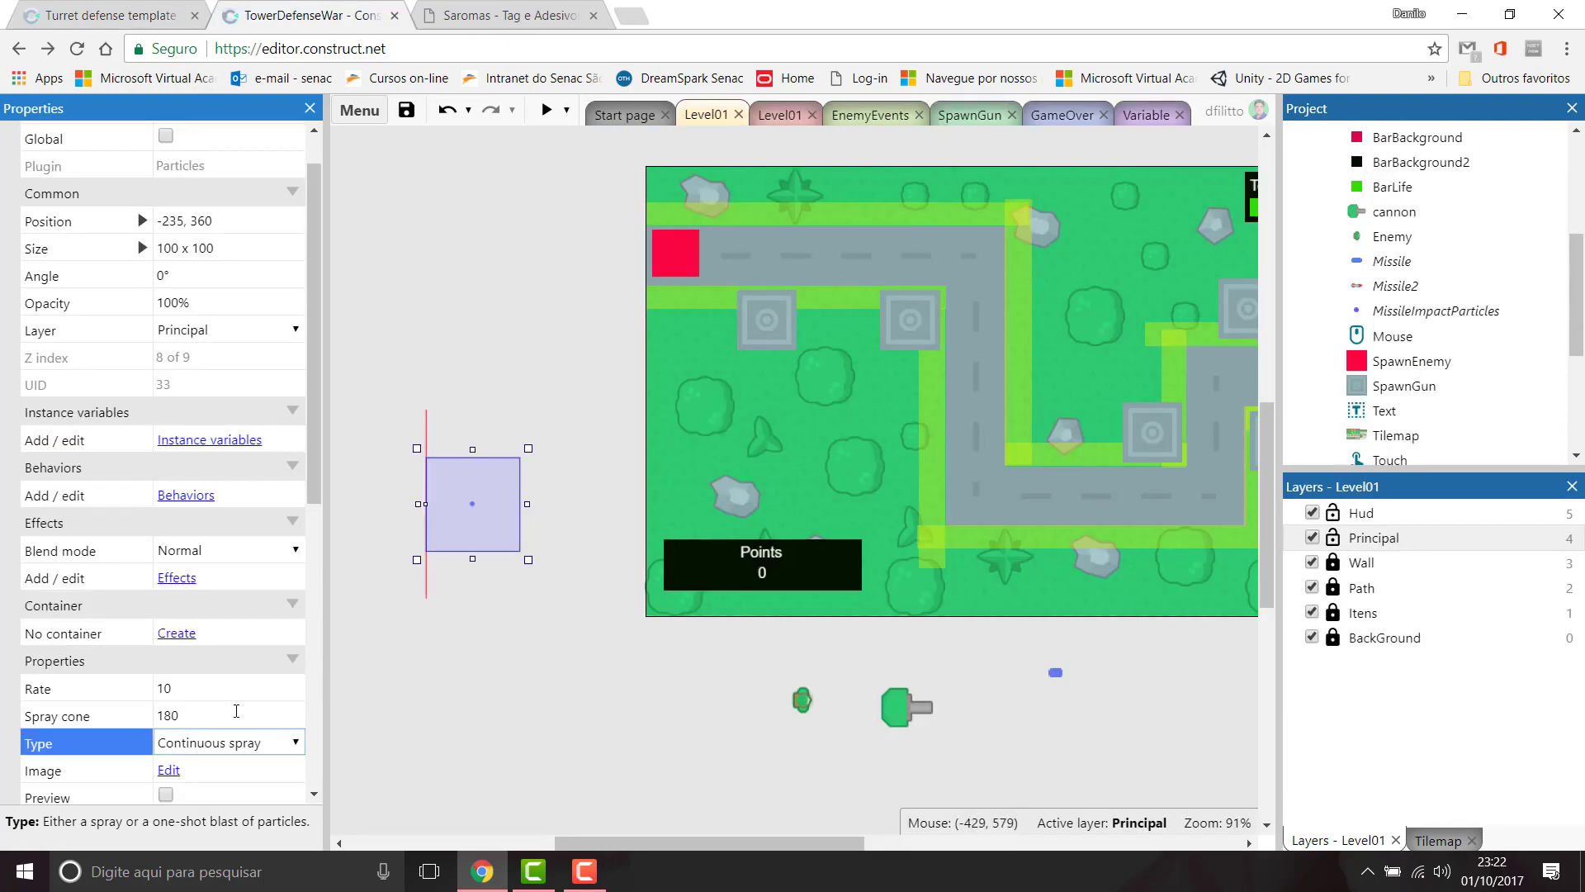
pyautogui.click(202, 723)
pyautogui.write('50')
pyautogui.press('Tab')
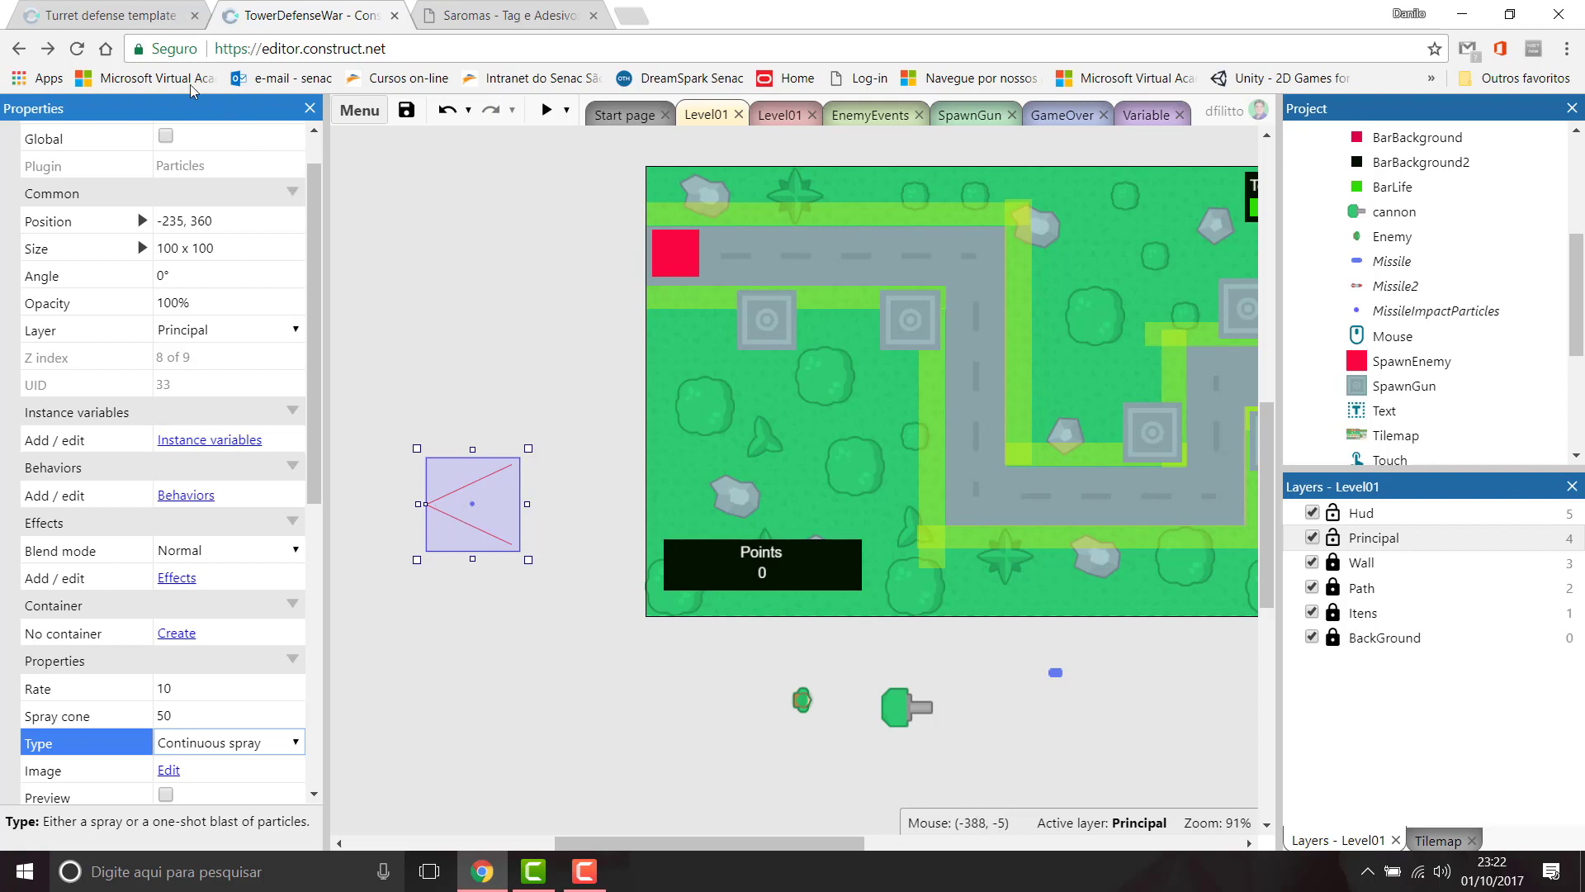
# Step: Check the template's particle type, move MissileImpactParticles onto the grass inside the Level01 layout, and run a preview of the game
pyautogui.click(99, 18)
pyautogui.scroll(-3, 273, 553)
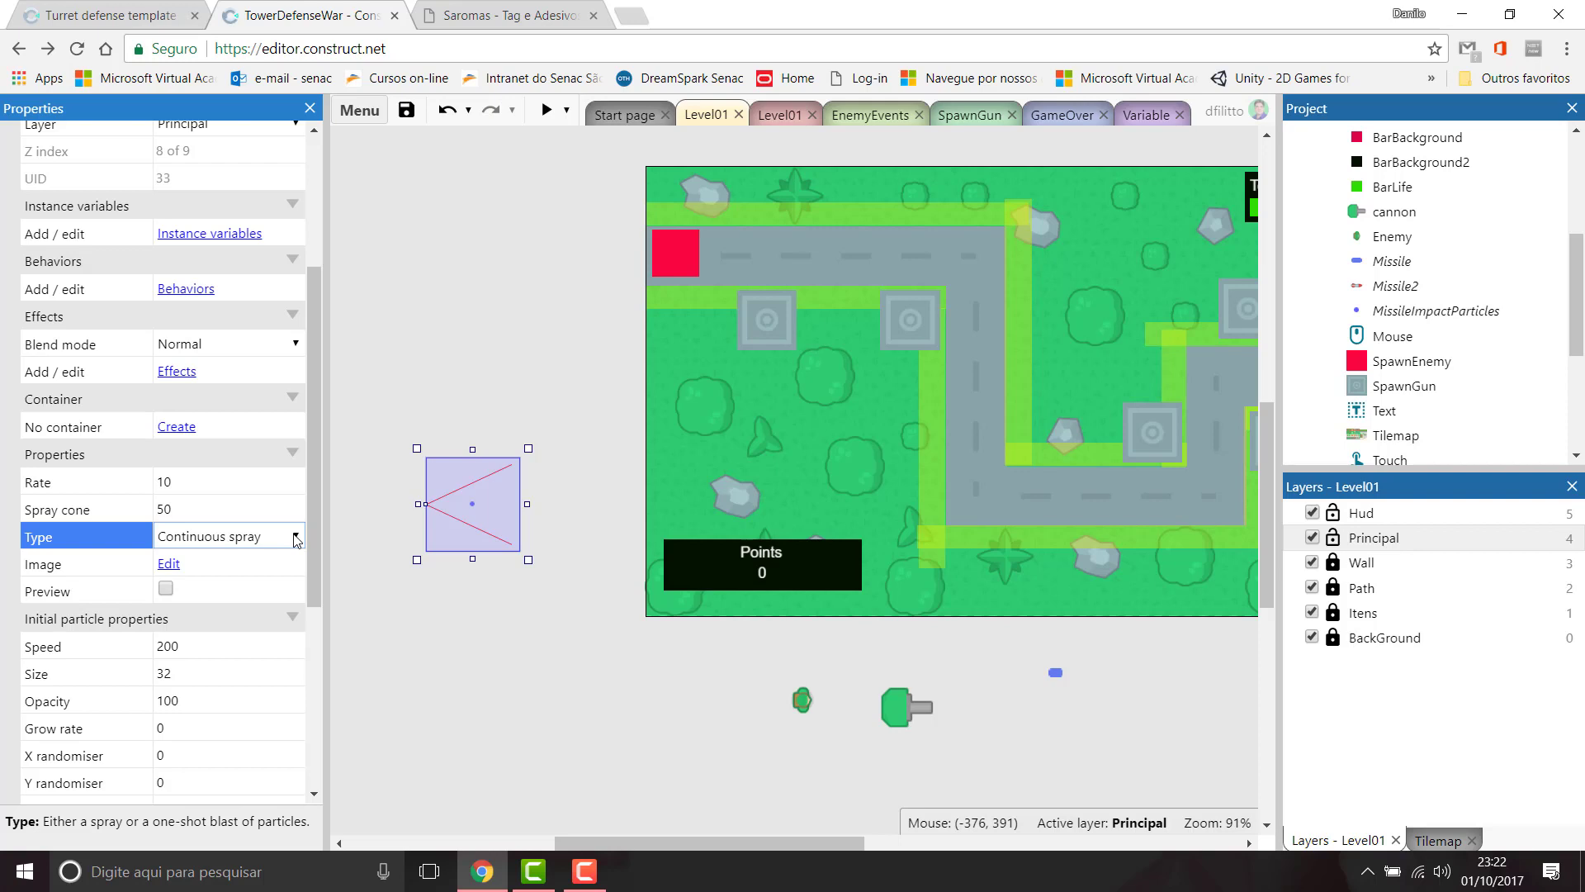
pyautogui.moveTo(499, 494); pyautogui.dragTo(834, 415)
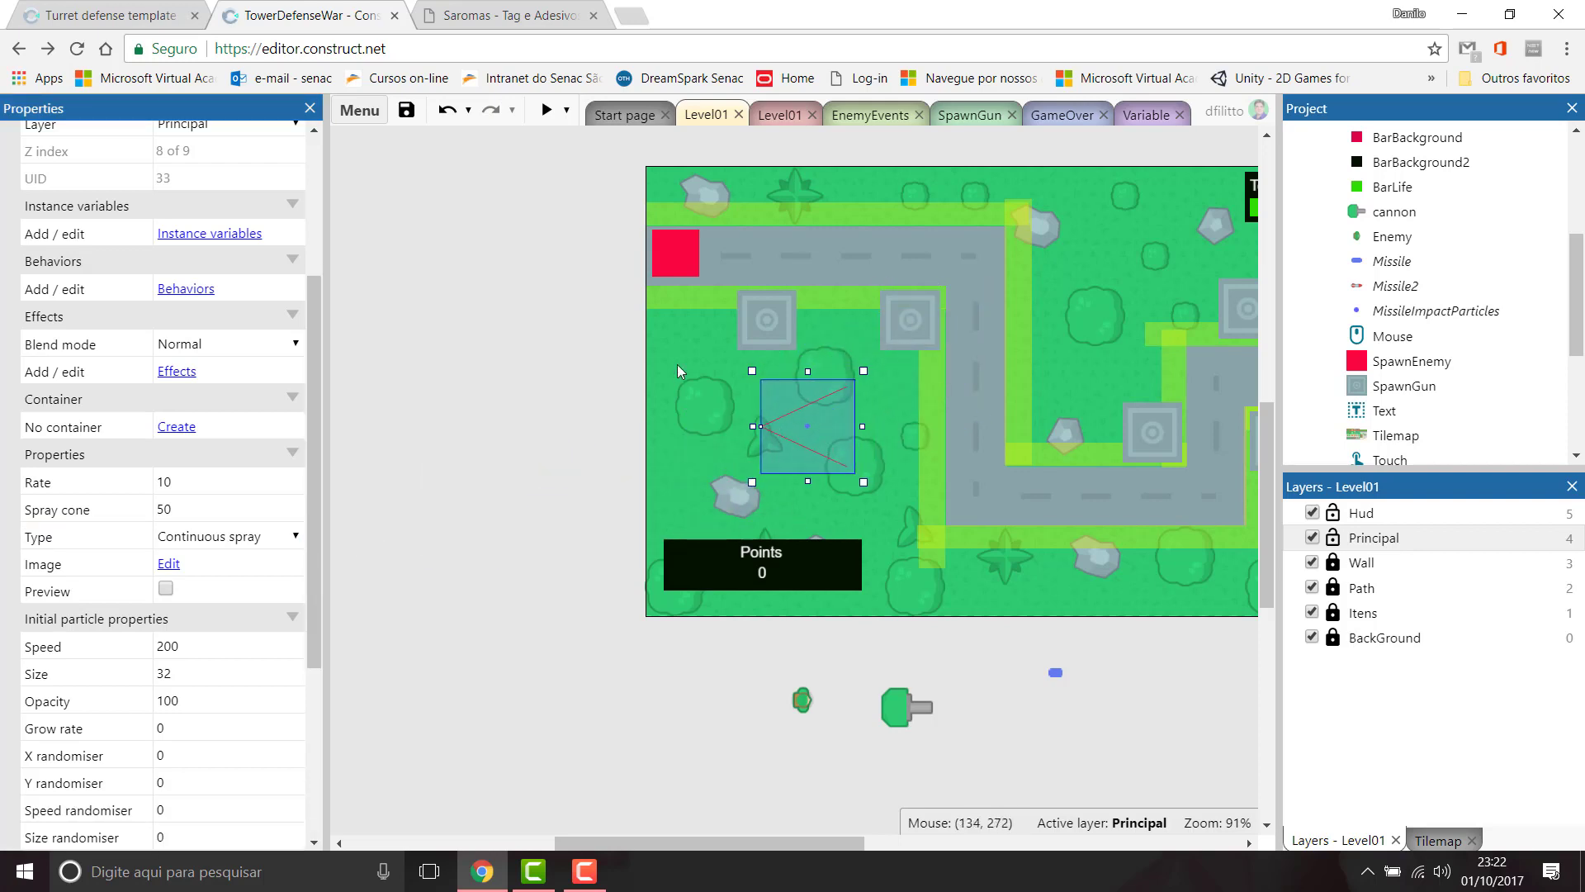
pyautogui.click(546, 109)
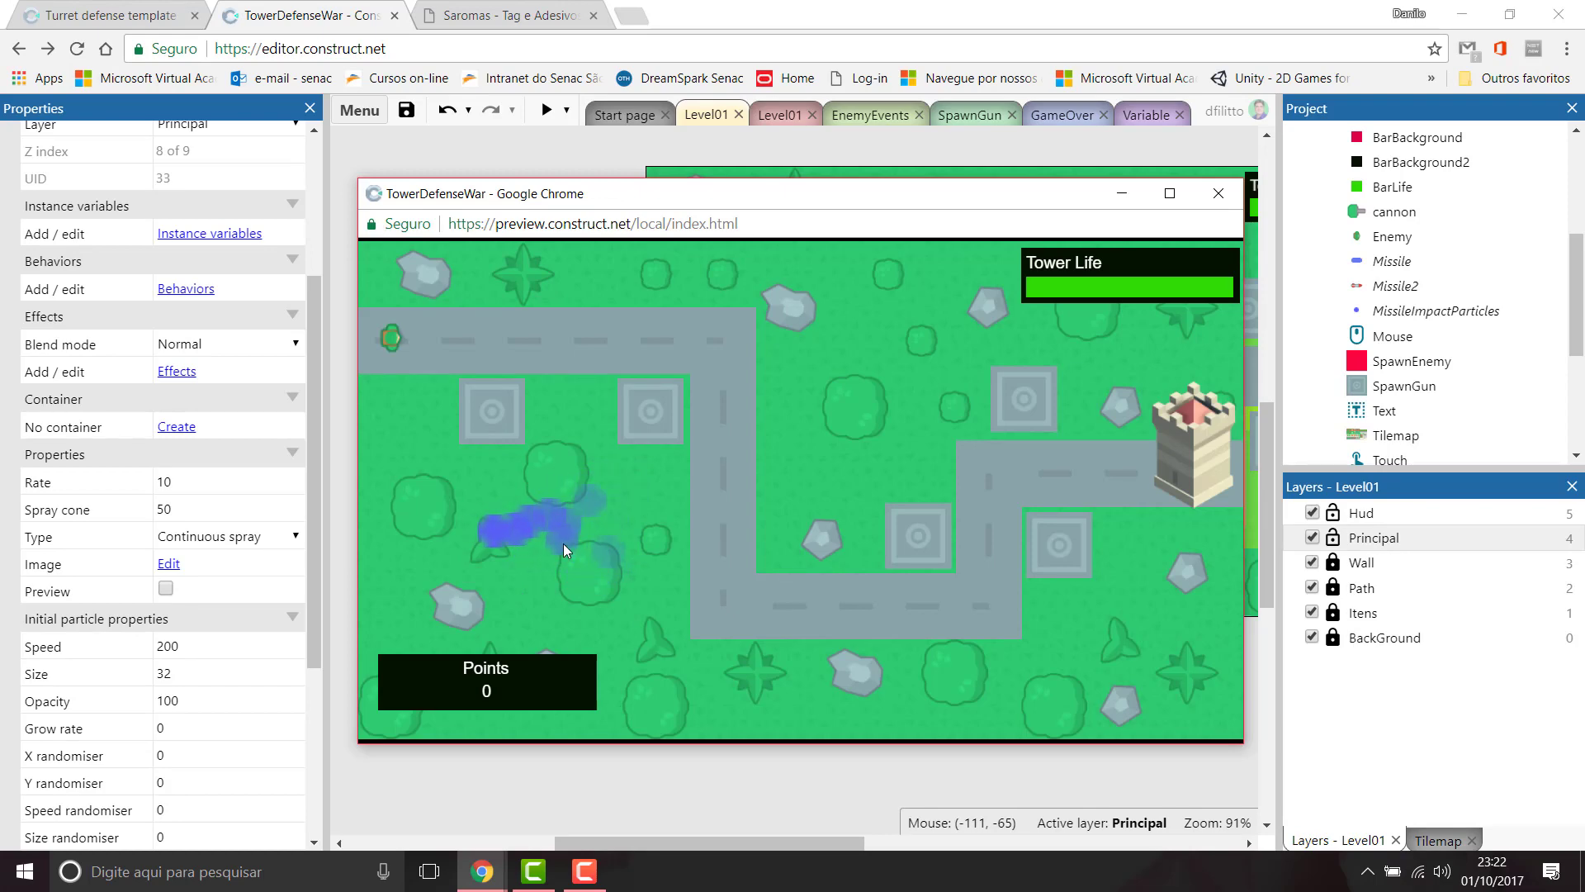
pyautogui.click(1218, 193)
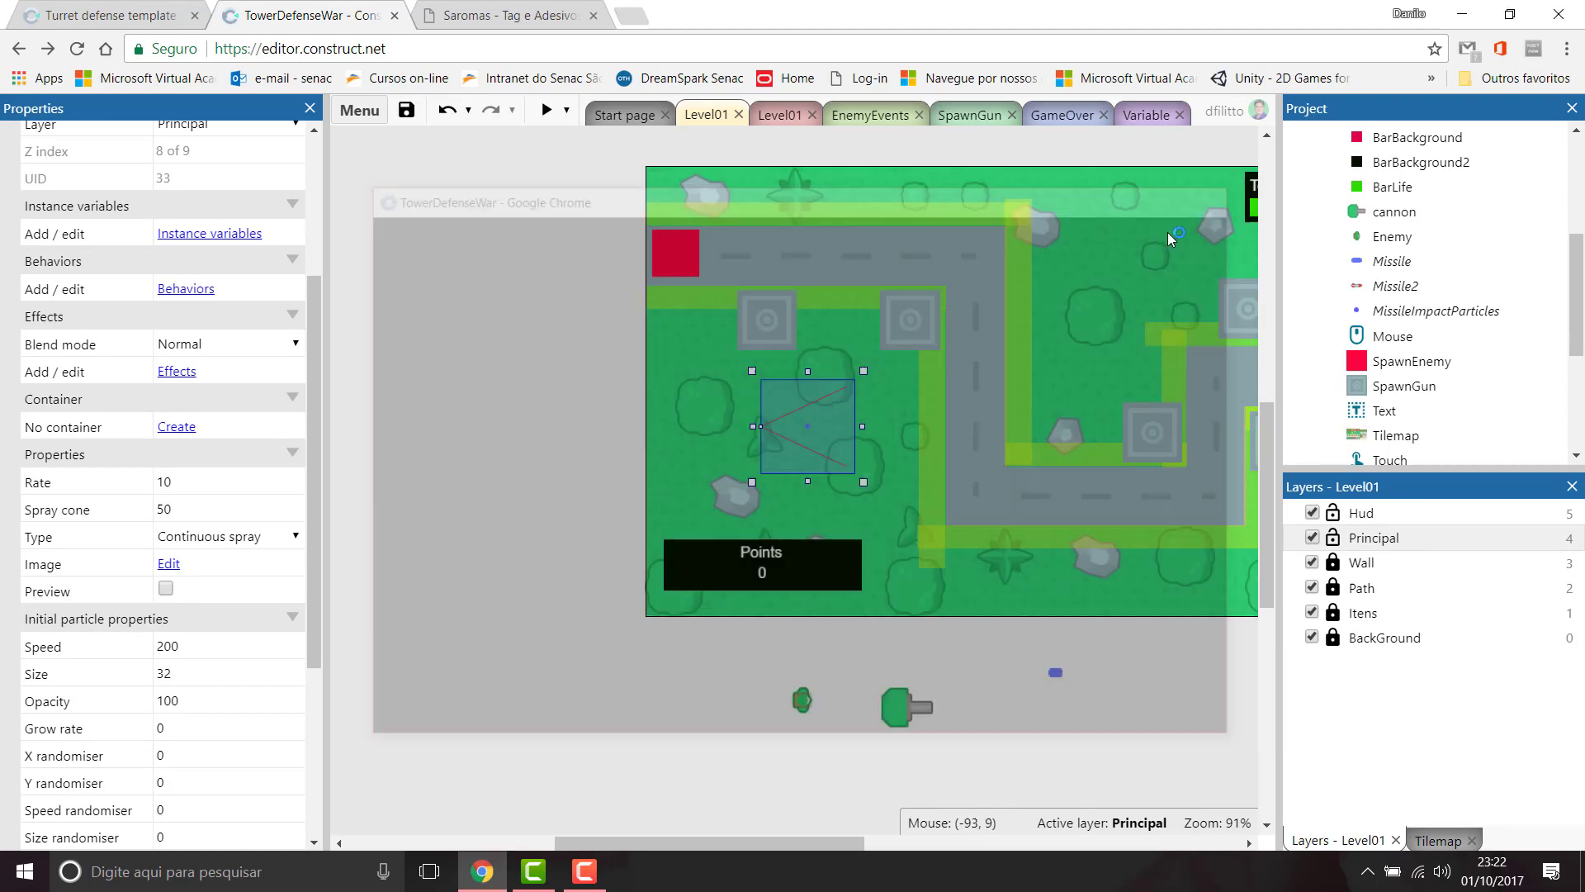
# Step: Set the MissileImpactParticles type to One-shot and run a preview of the game
pyautogui.click(248, 538)
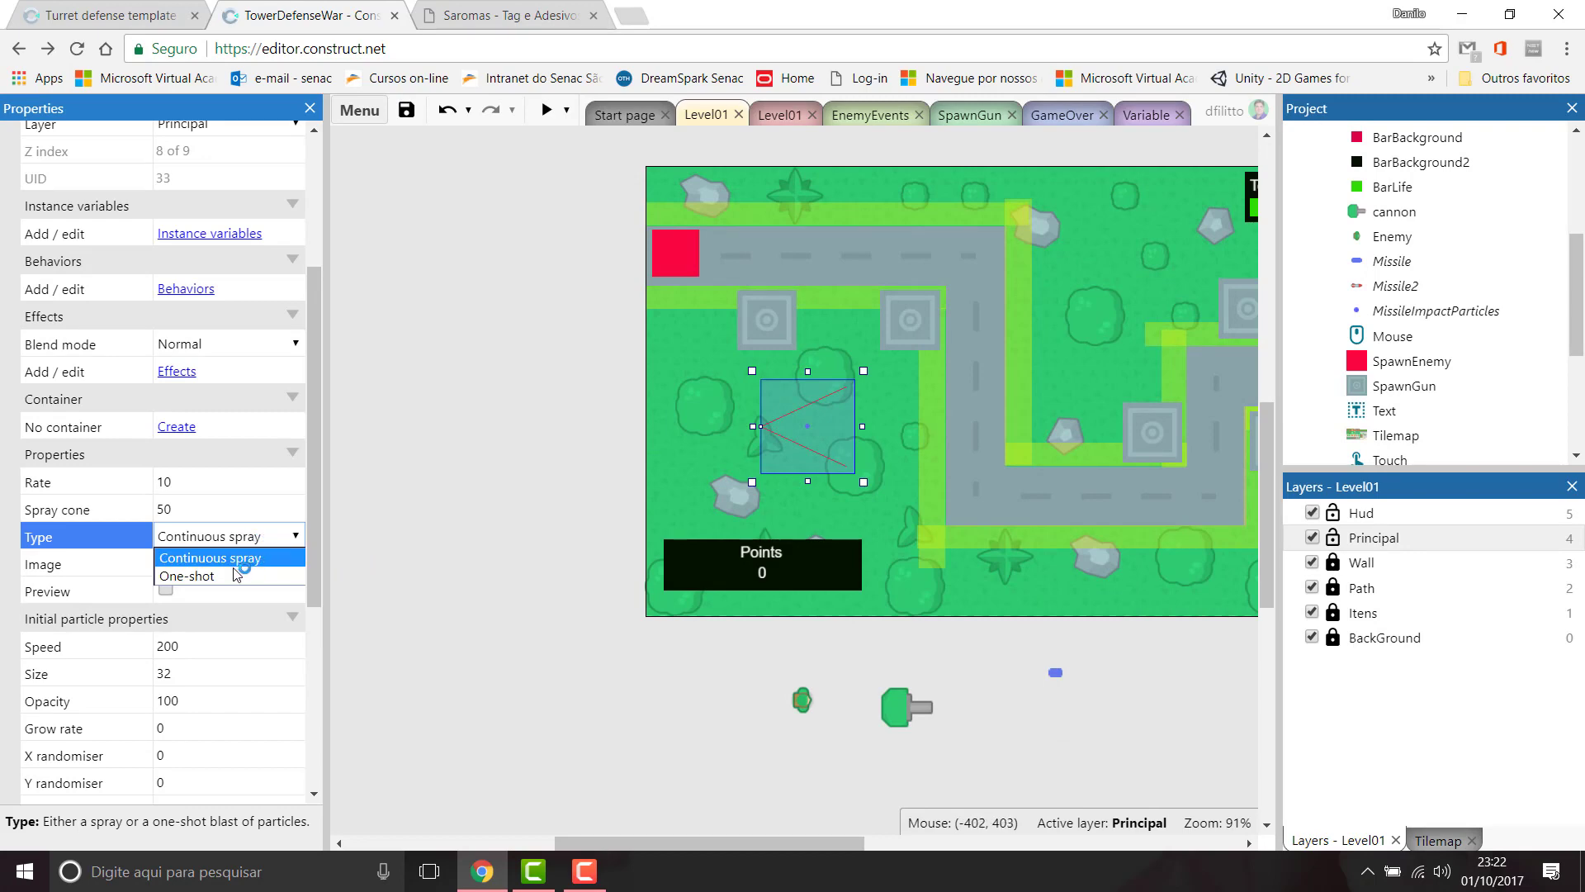
pyautogui.click(232, 570)
pyautogui.click(546, 109)
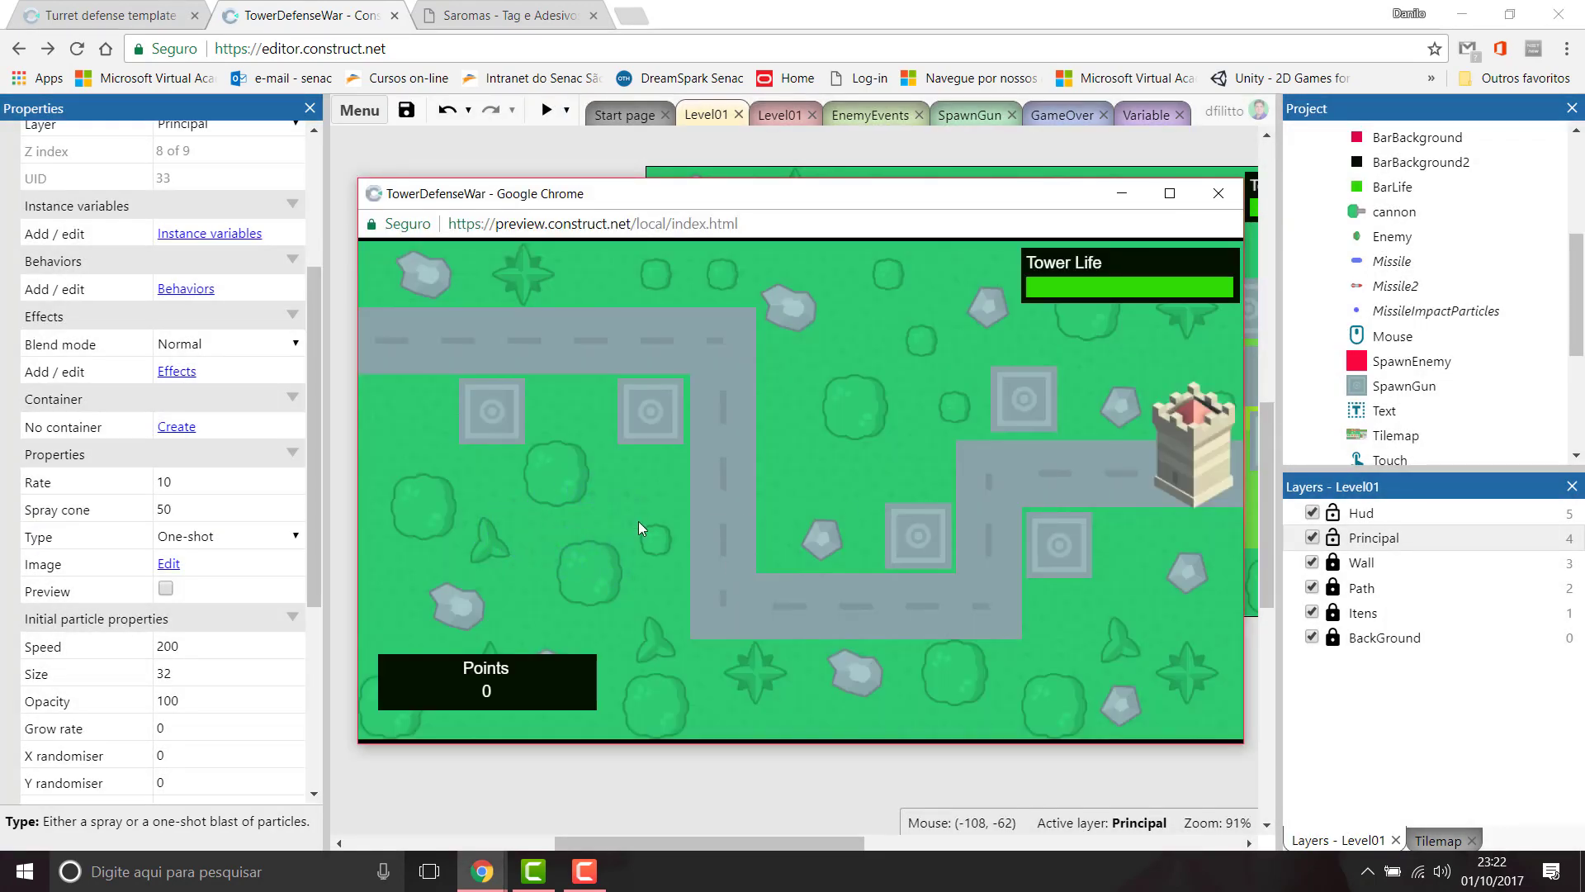
pyautogui.click(1218, 192)
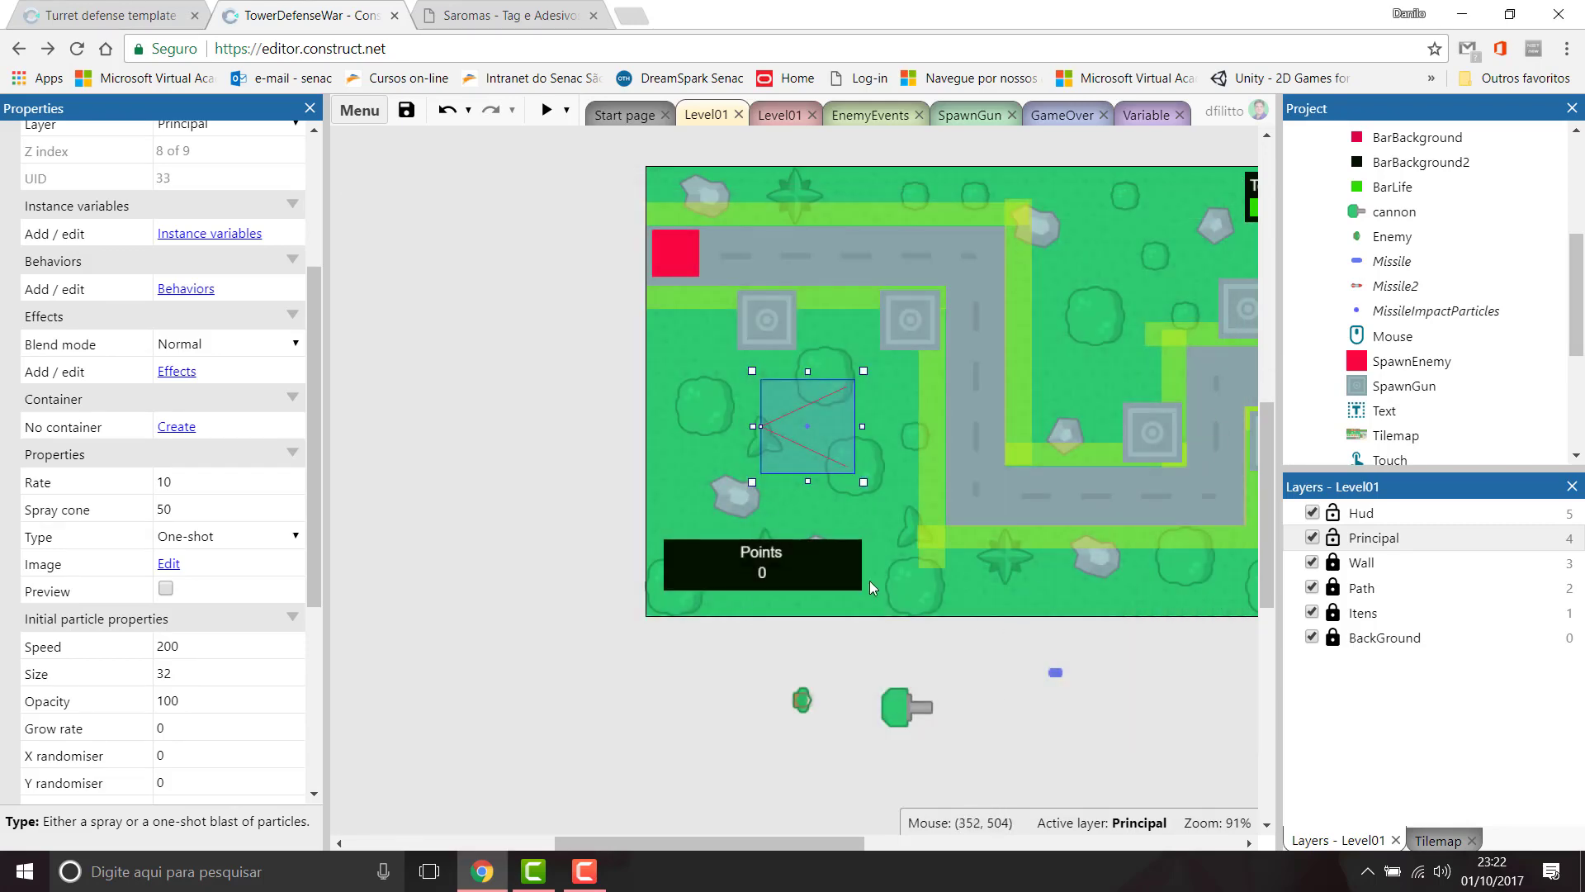
# Step: Compare the overall object size of MissileImpactParticles with that of BulletImpactParticles in the Turret defense template
pyautogui.click(800, 430)
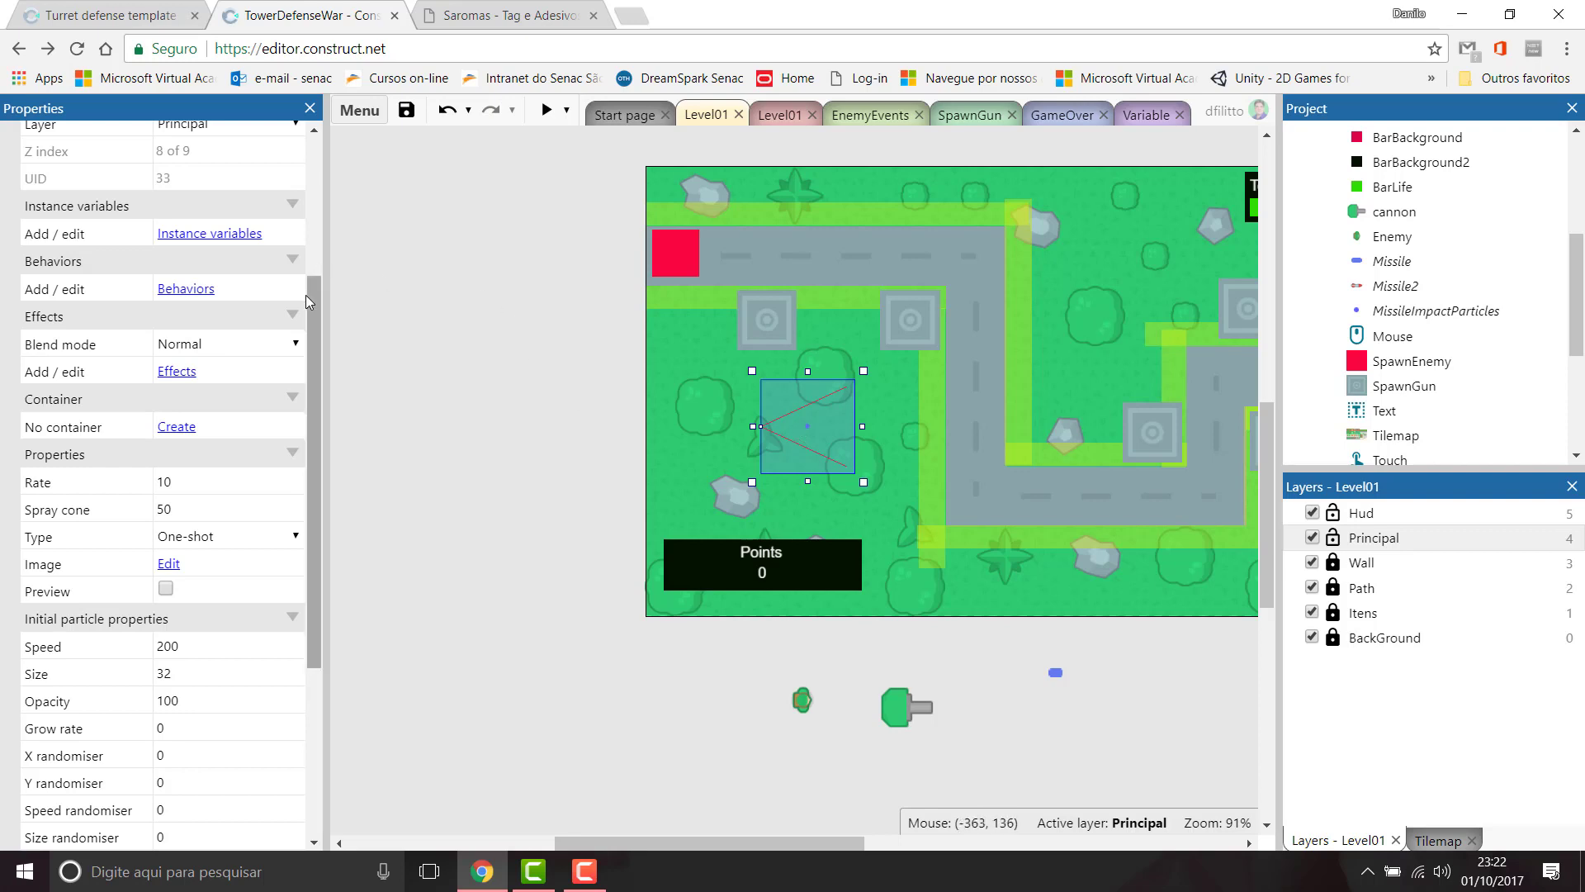
pyautogui.moveTo(314, 295); pyautogui.dragTo(312, 155)
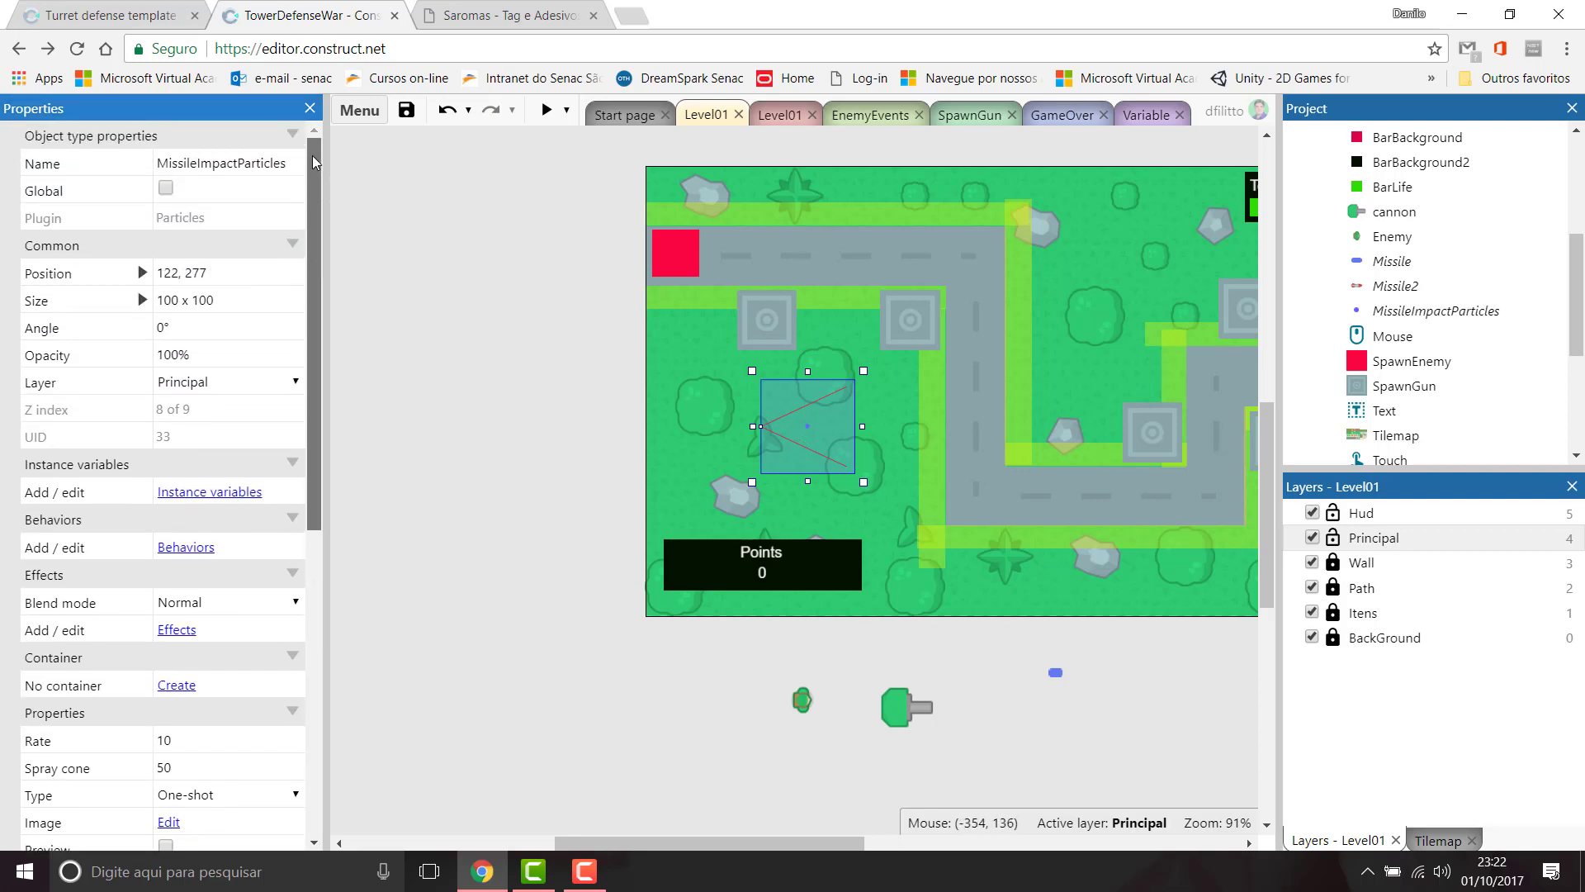
pyautogui.click(250, 298)
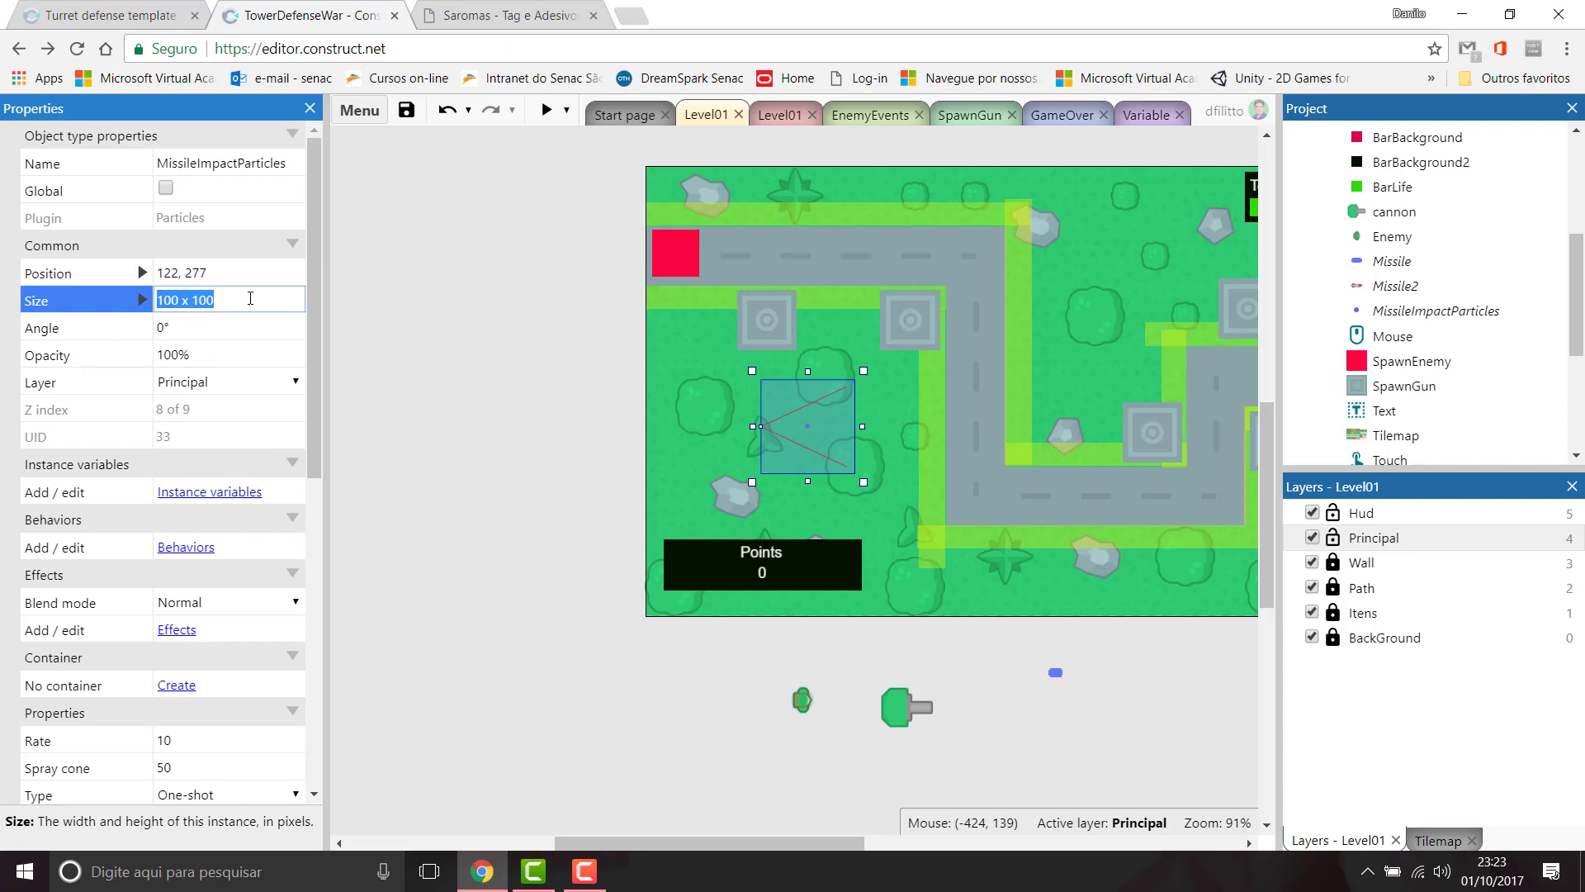
pyautogui.click(101, 15)
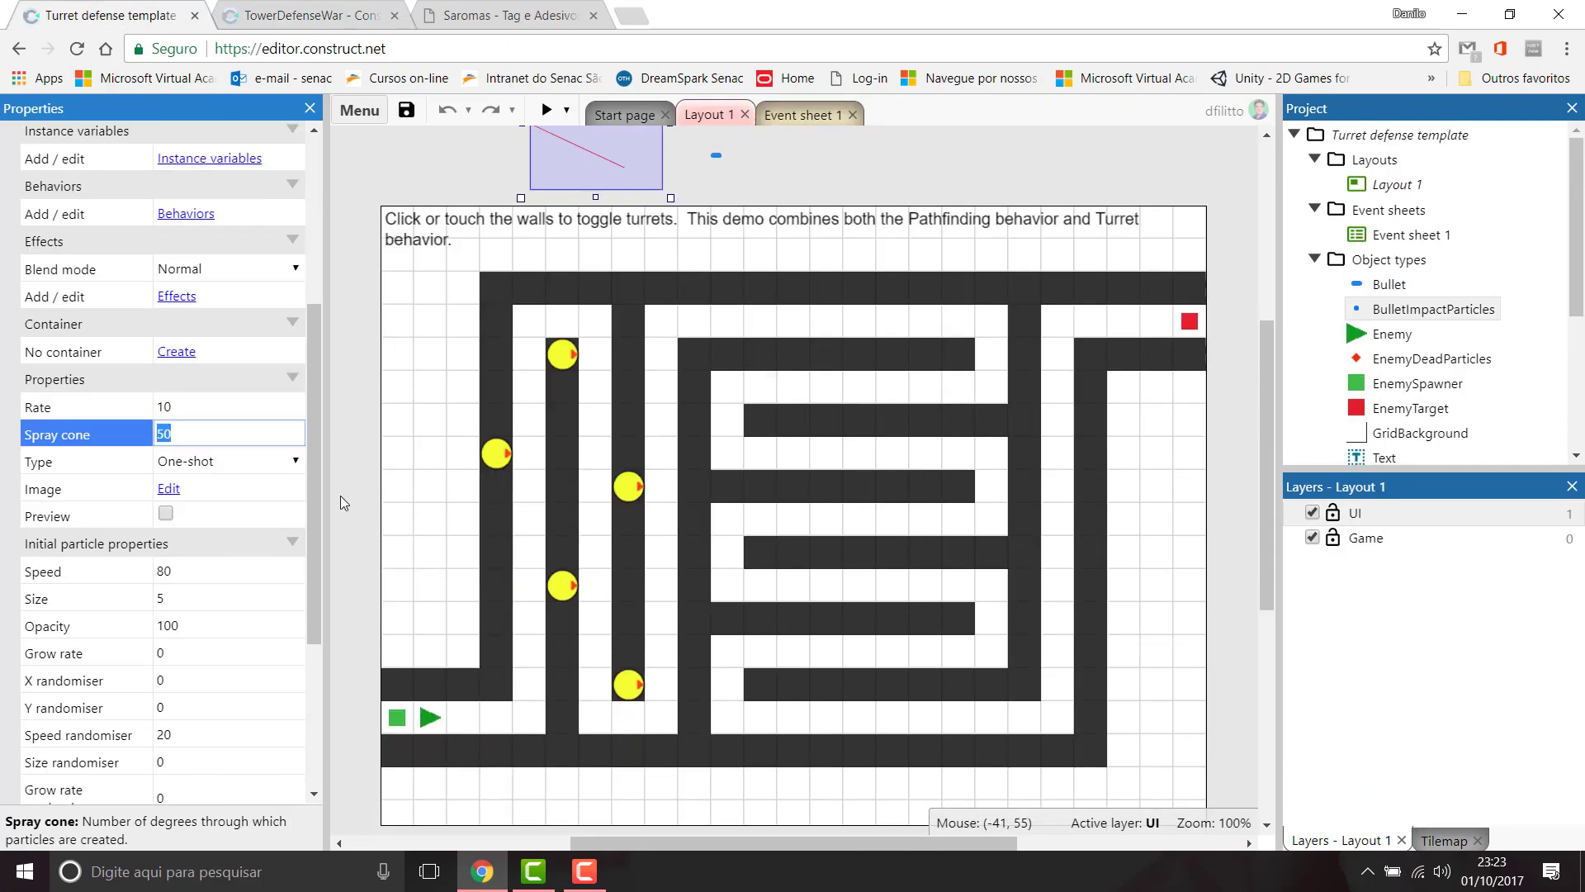
pyautogui.moveTo(315, 369); pyautogui.dragTo(303, 177)
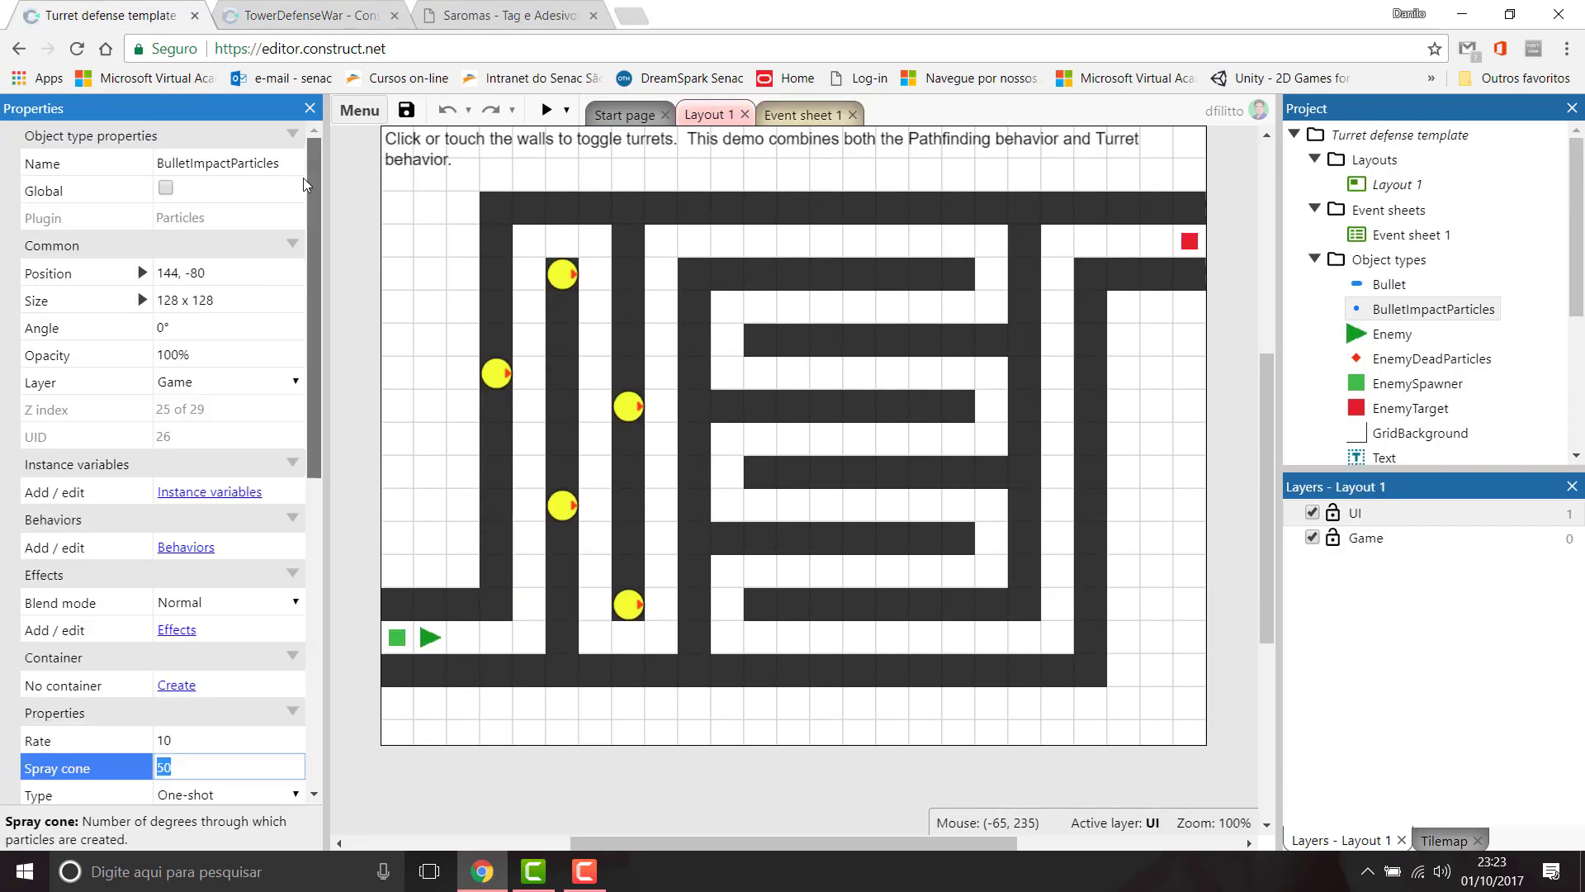
pyautogui.click(234, 302)
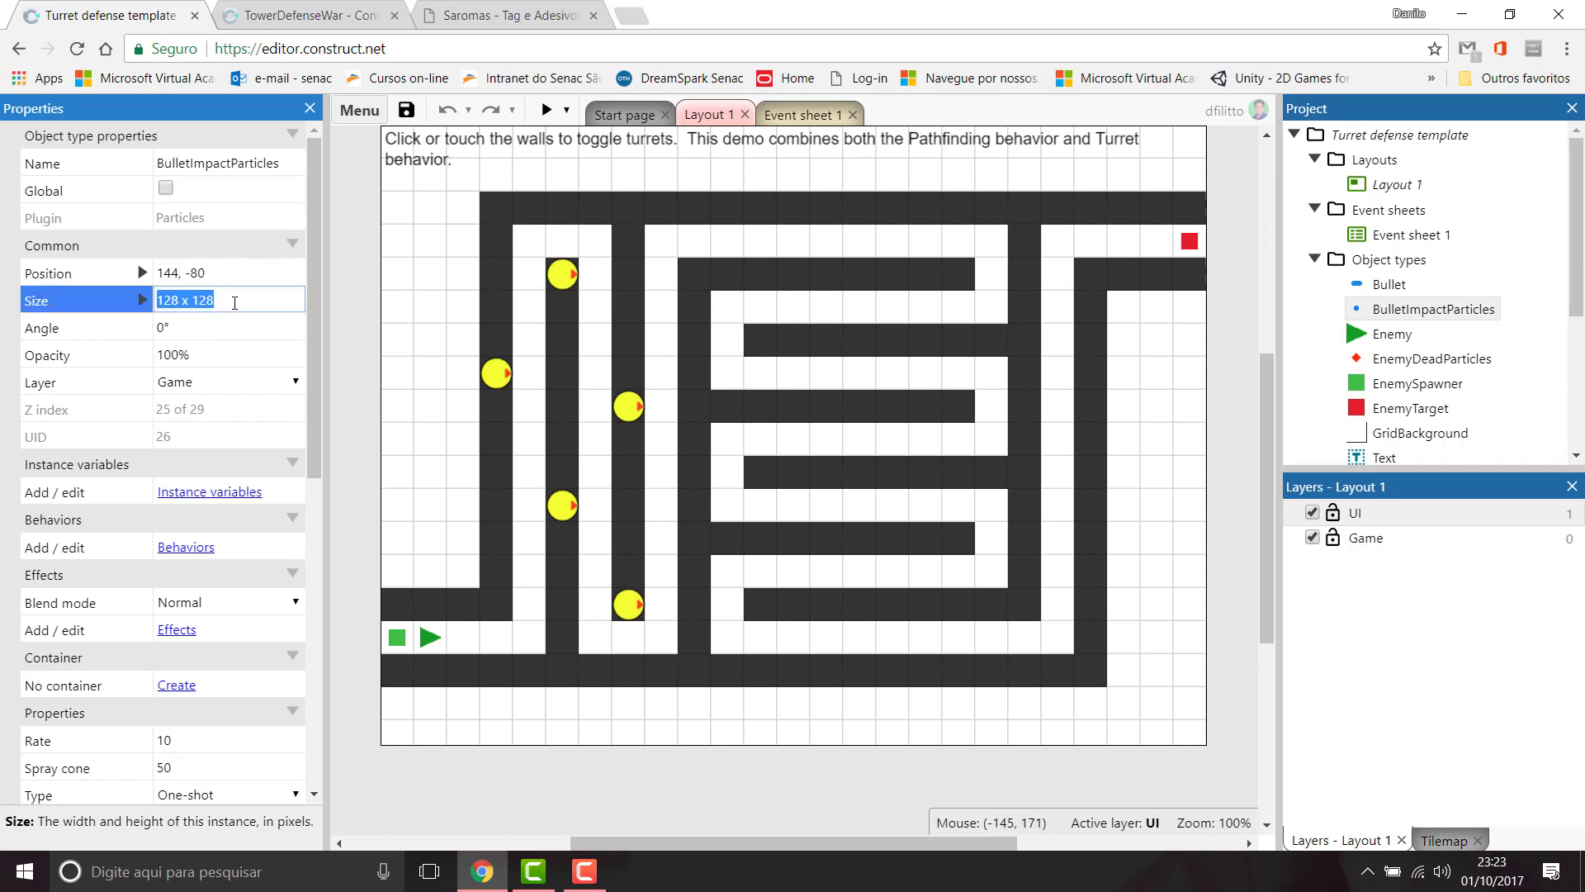
# Step: Set the MissileImpactParticles object size to 128 x 128 in TowerDefenseWar and preview the game
pyautogui.click(285, 15)
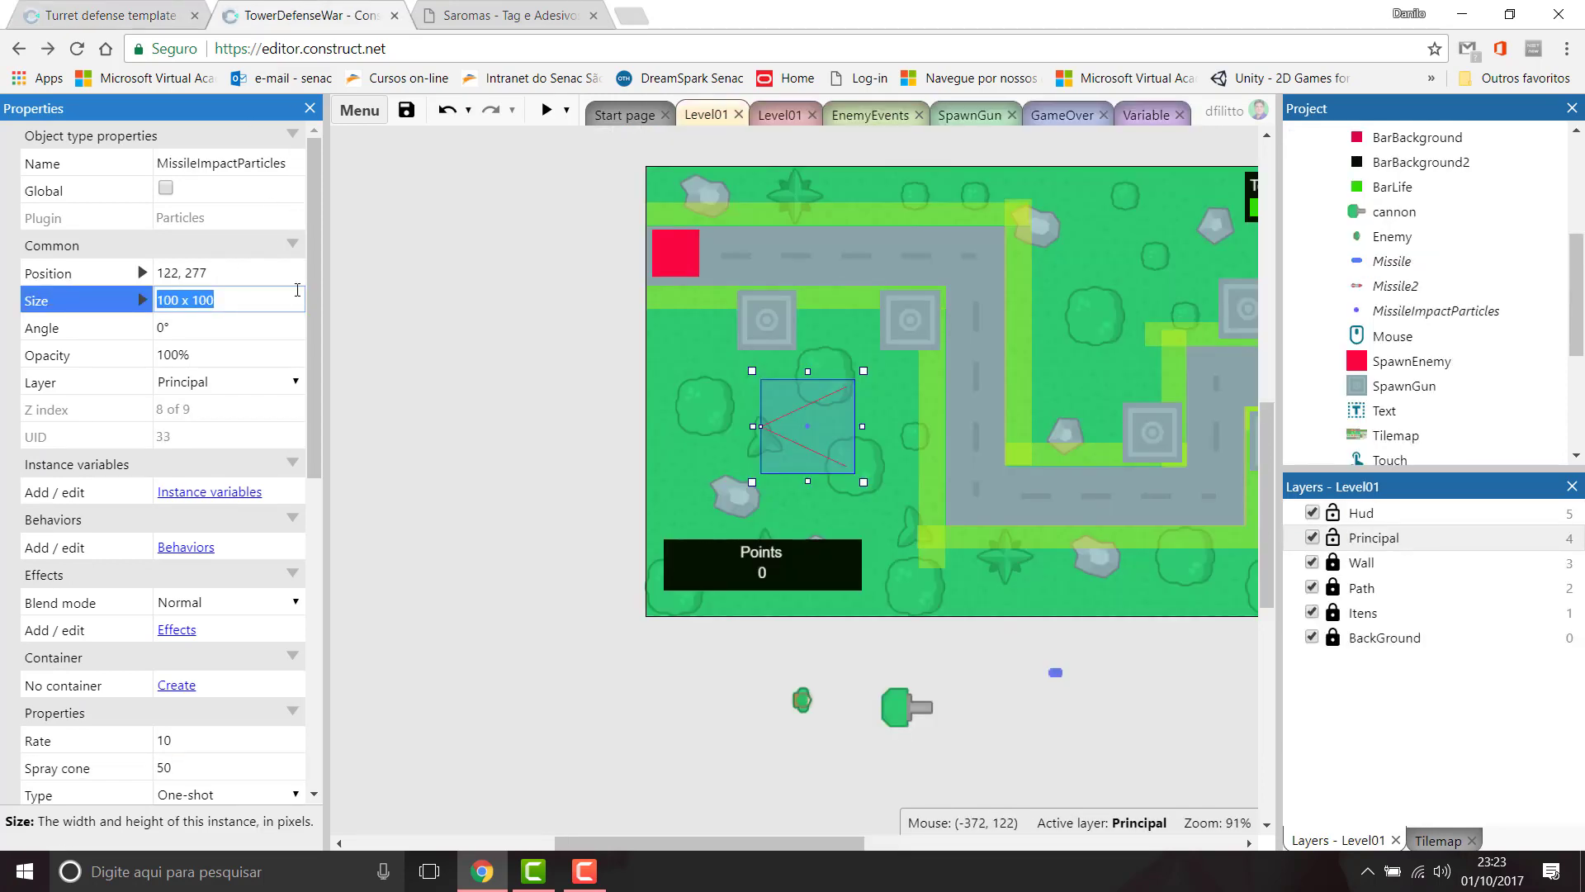
pyautogui.click(467, 396)
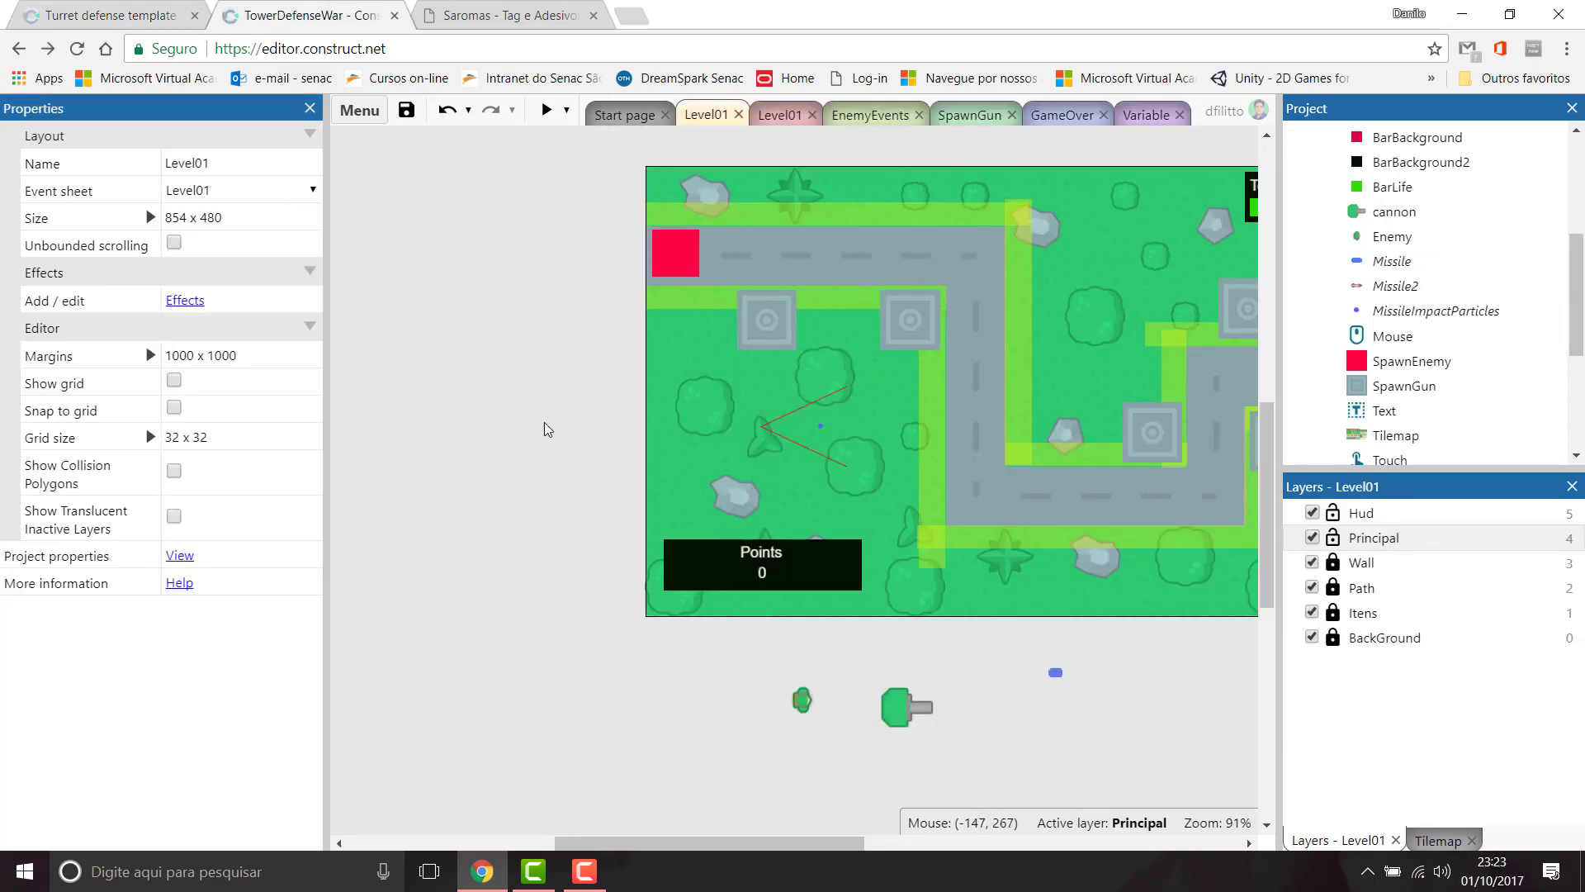
pyautogui.click(546, 109)
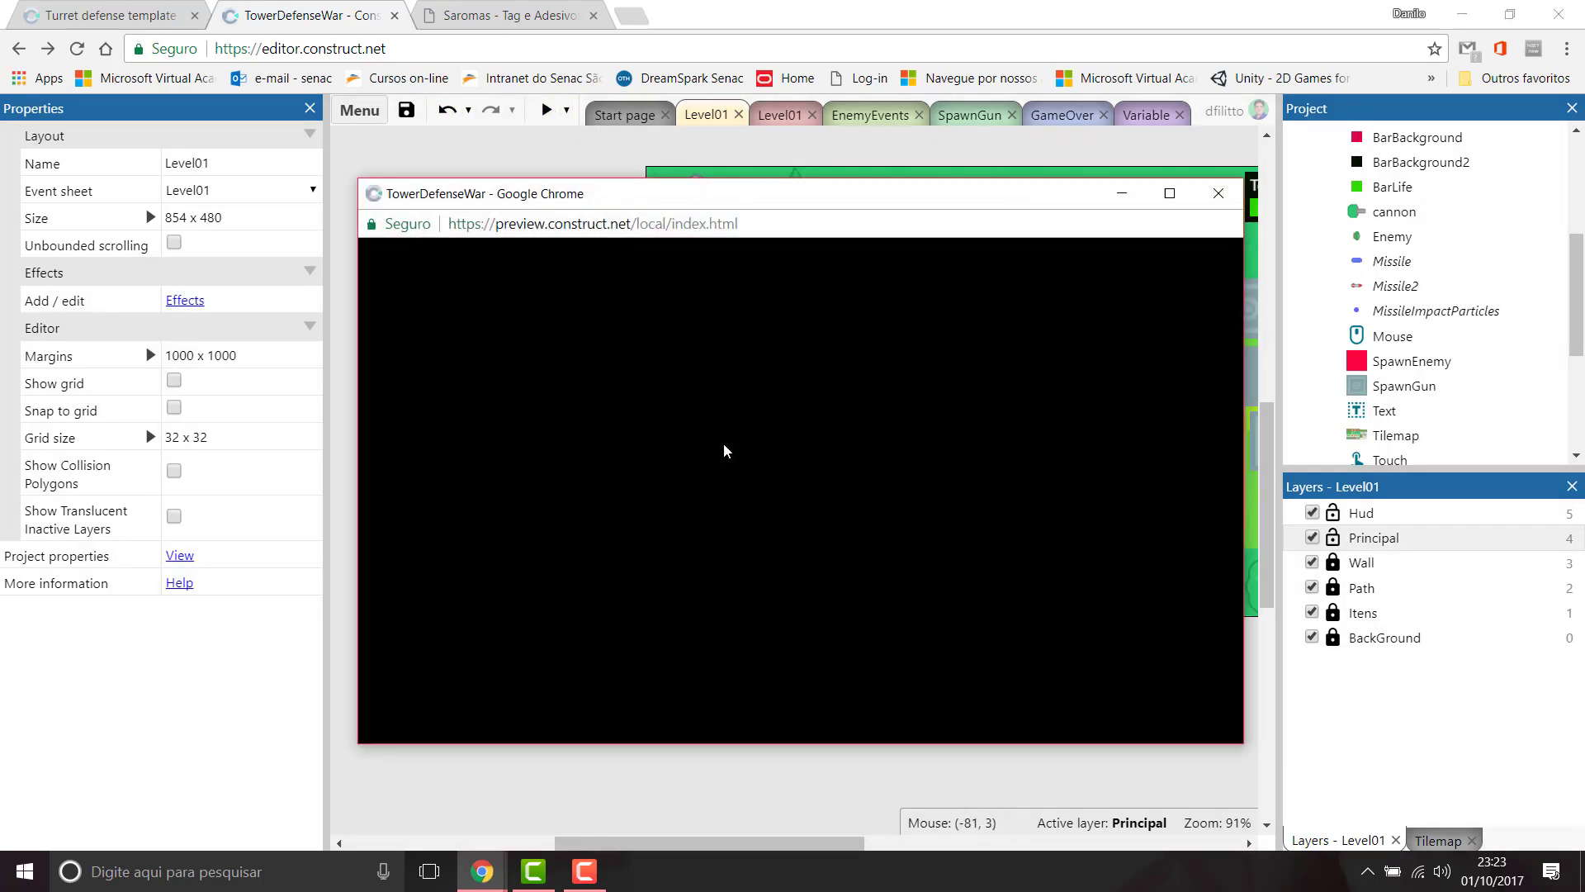
pyautogui.click(1217, 193)
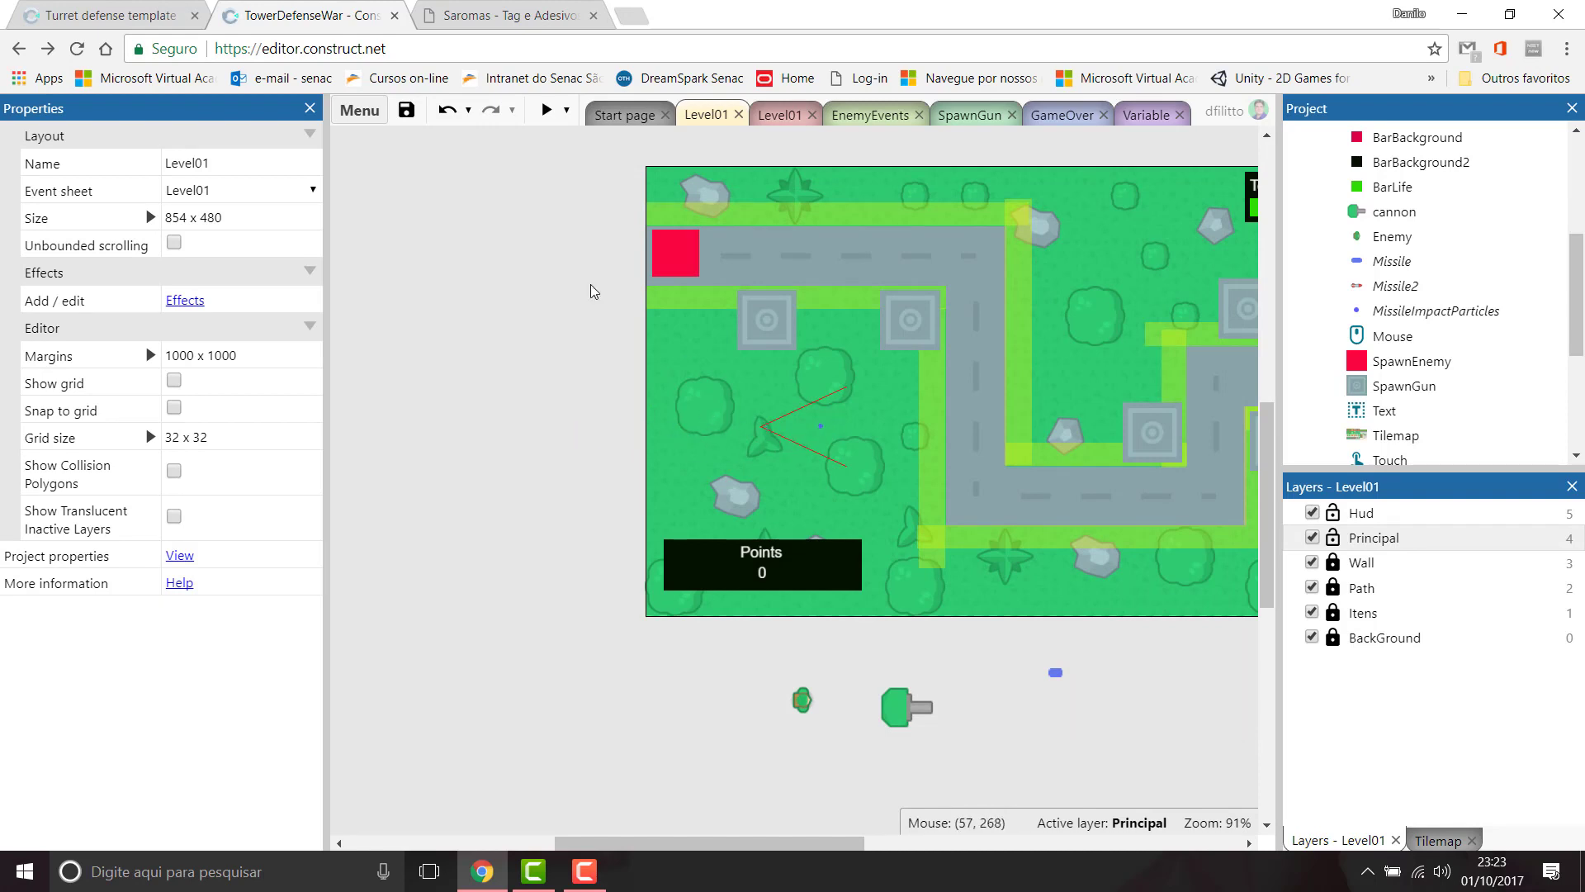
# Step: Review the initial particle properties of BulletImpactParticles in the Turret defense template
pyautogui.click(74, 12)
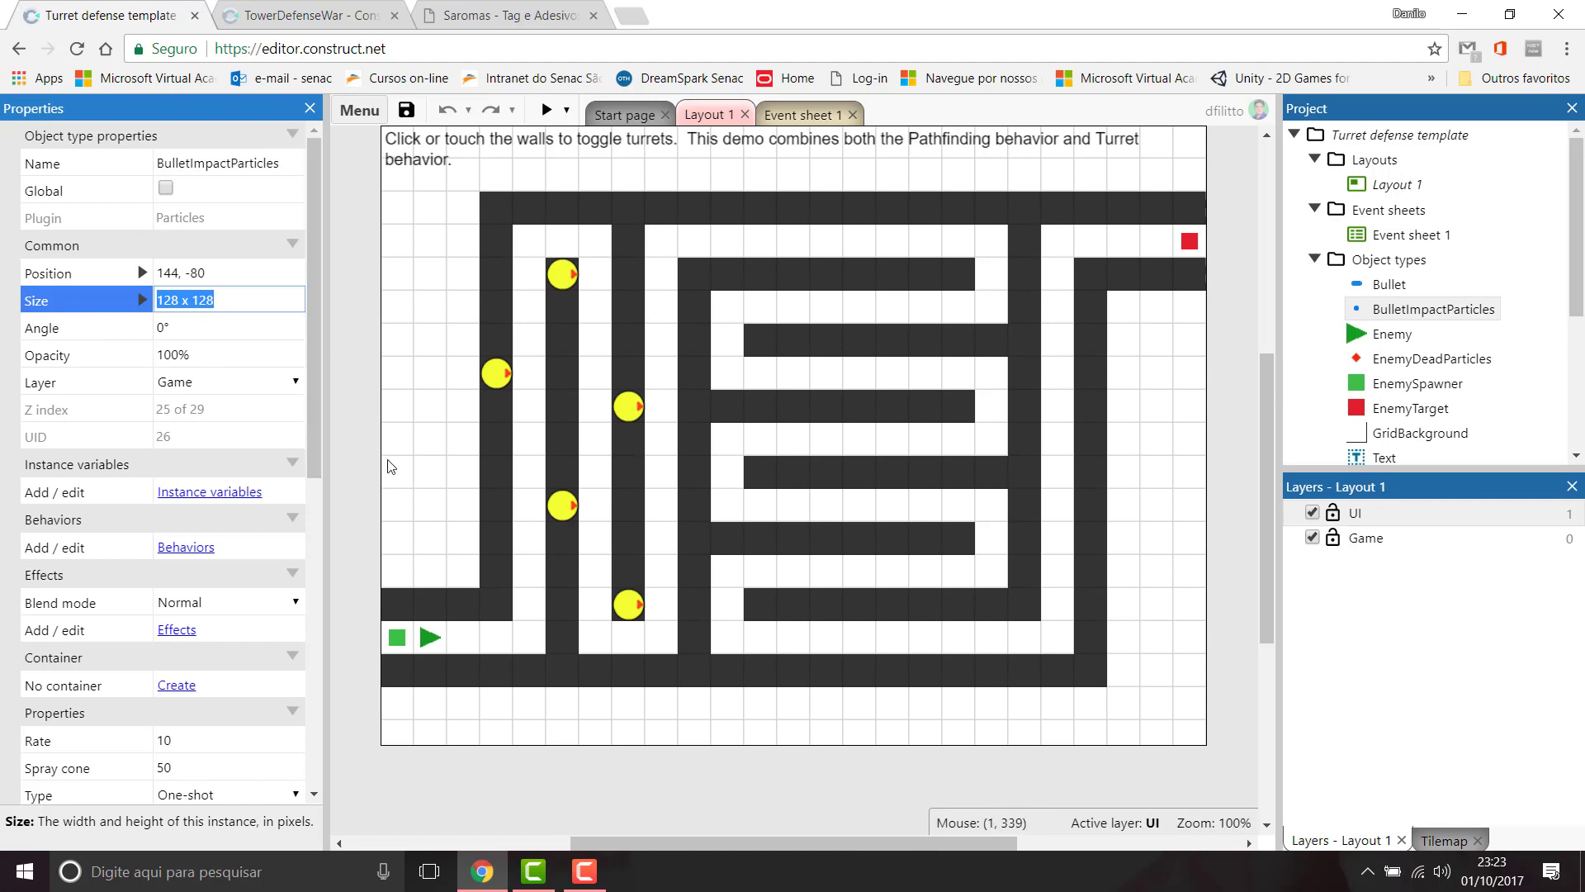
pyautogui.scroll(1, 417, 371)
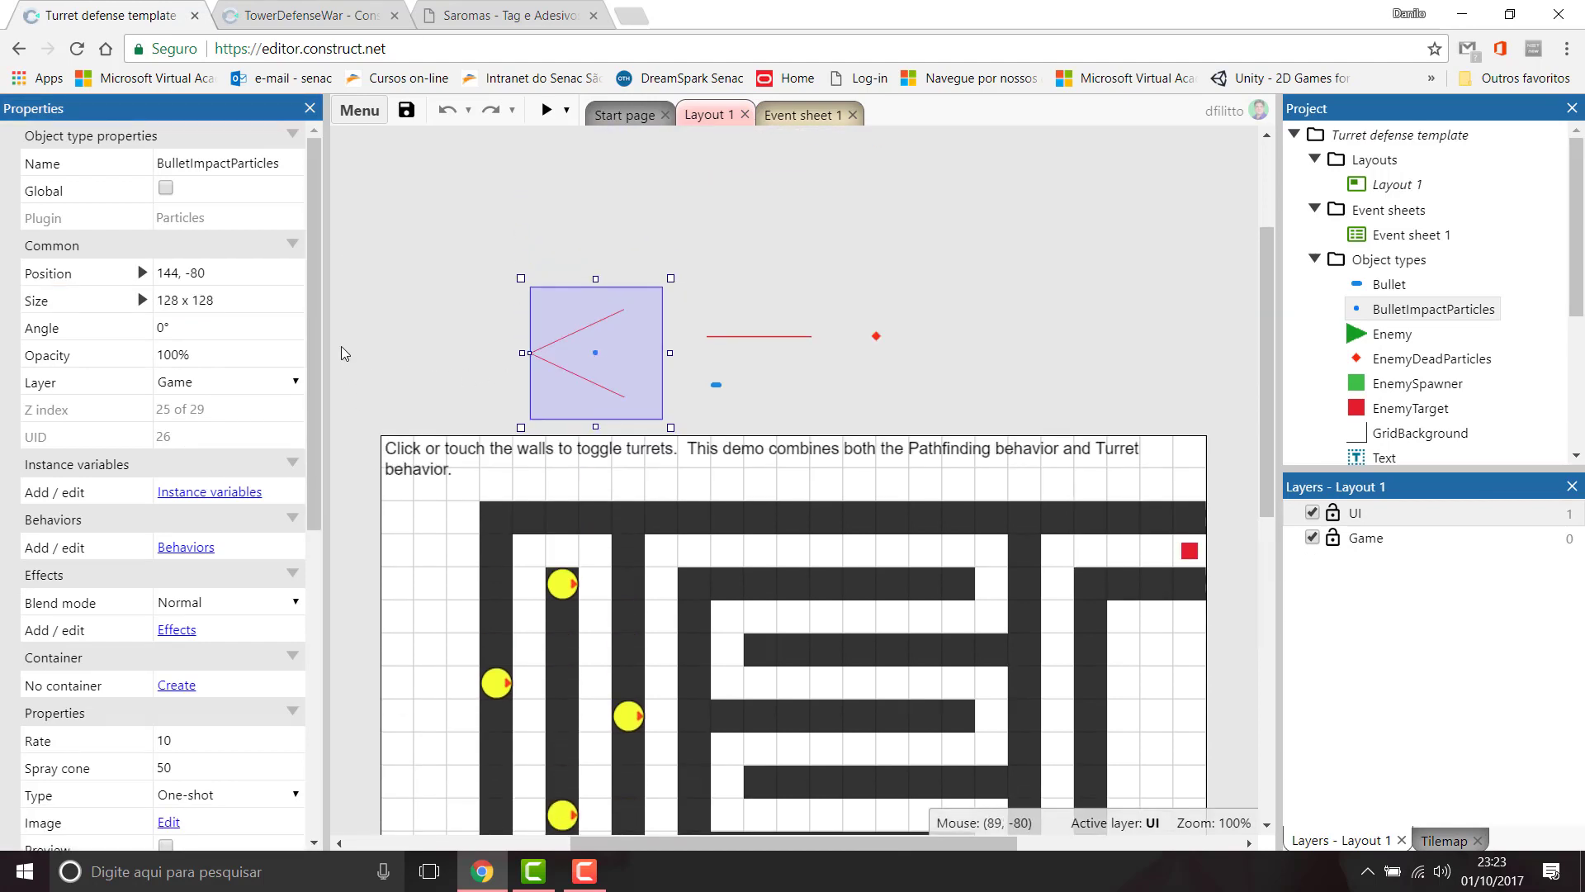
pyautogui.moveTo(311, 289); pyautogui.dragTo(311, 514)
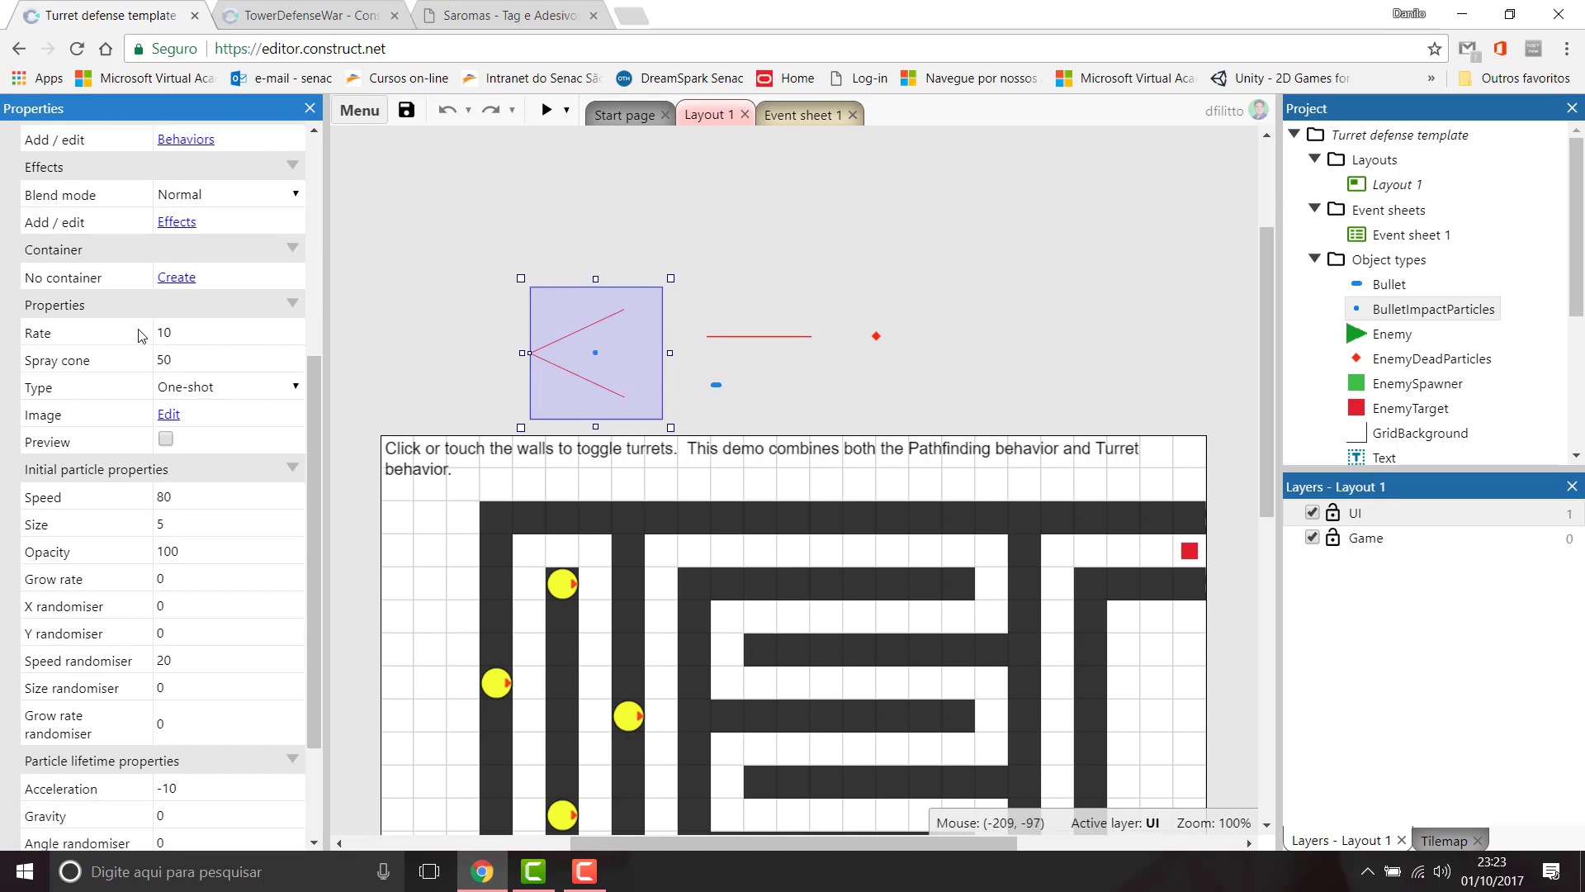
pyautogui.scroll(-1, 258, 452)
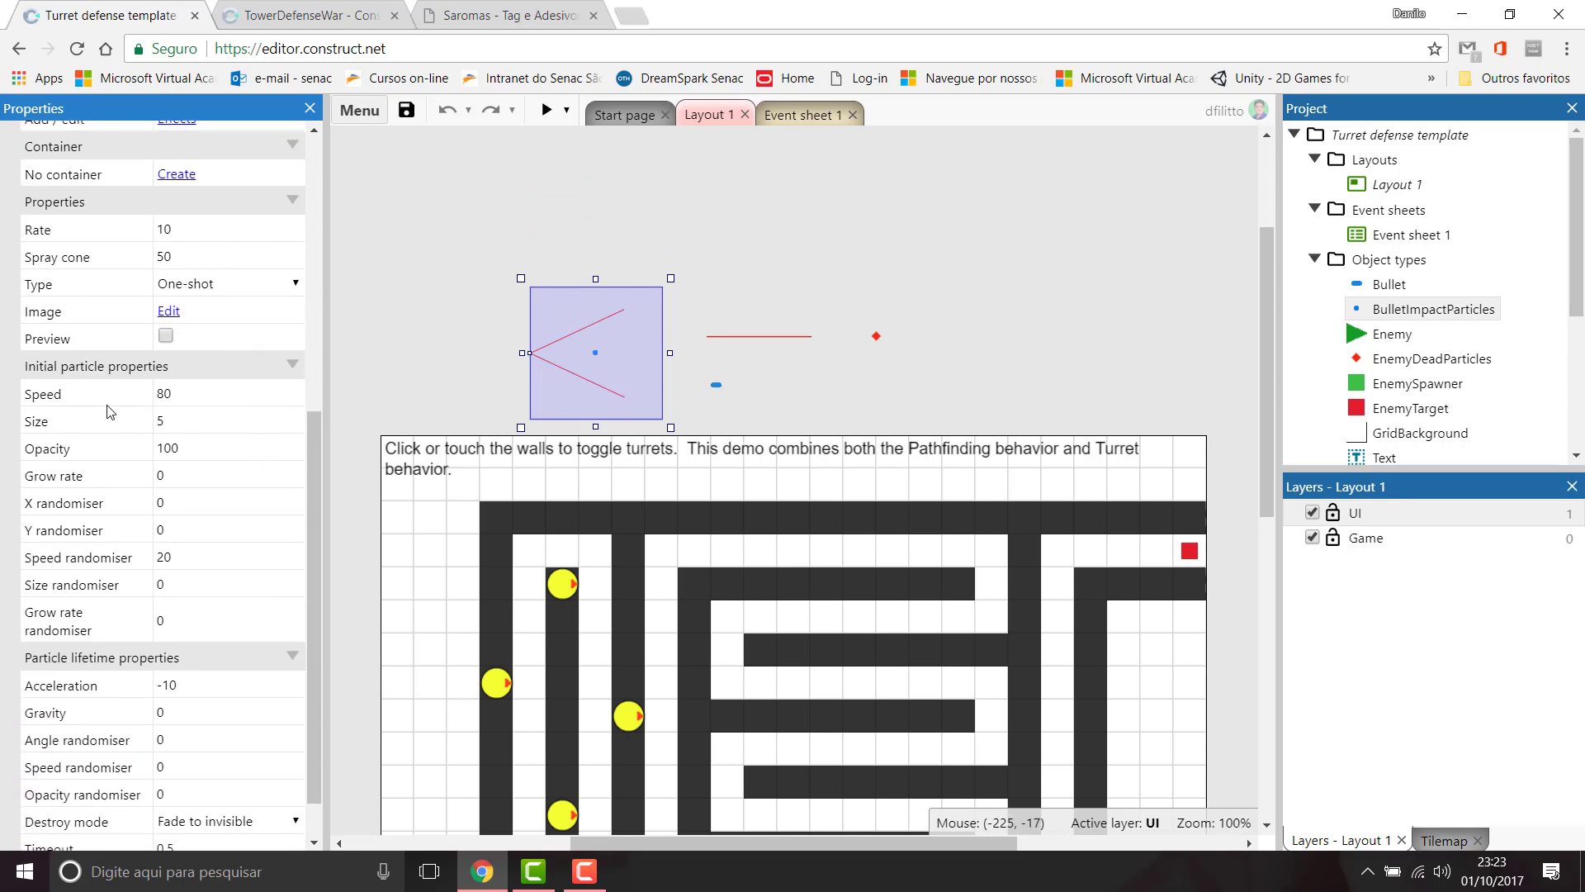
# Step: Set the initial particle speed of MissileImpactParticles to 80 in TowerDefenseWar and preview the result
pyautogui.click(244, 8)
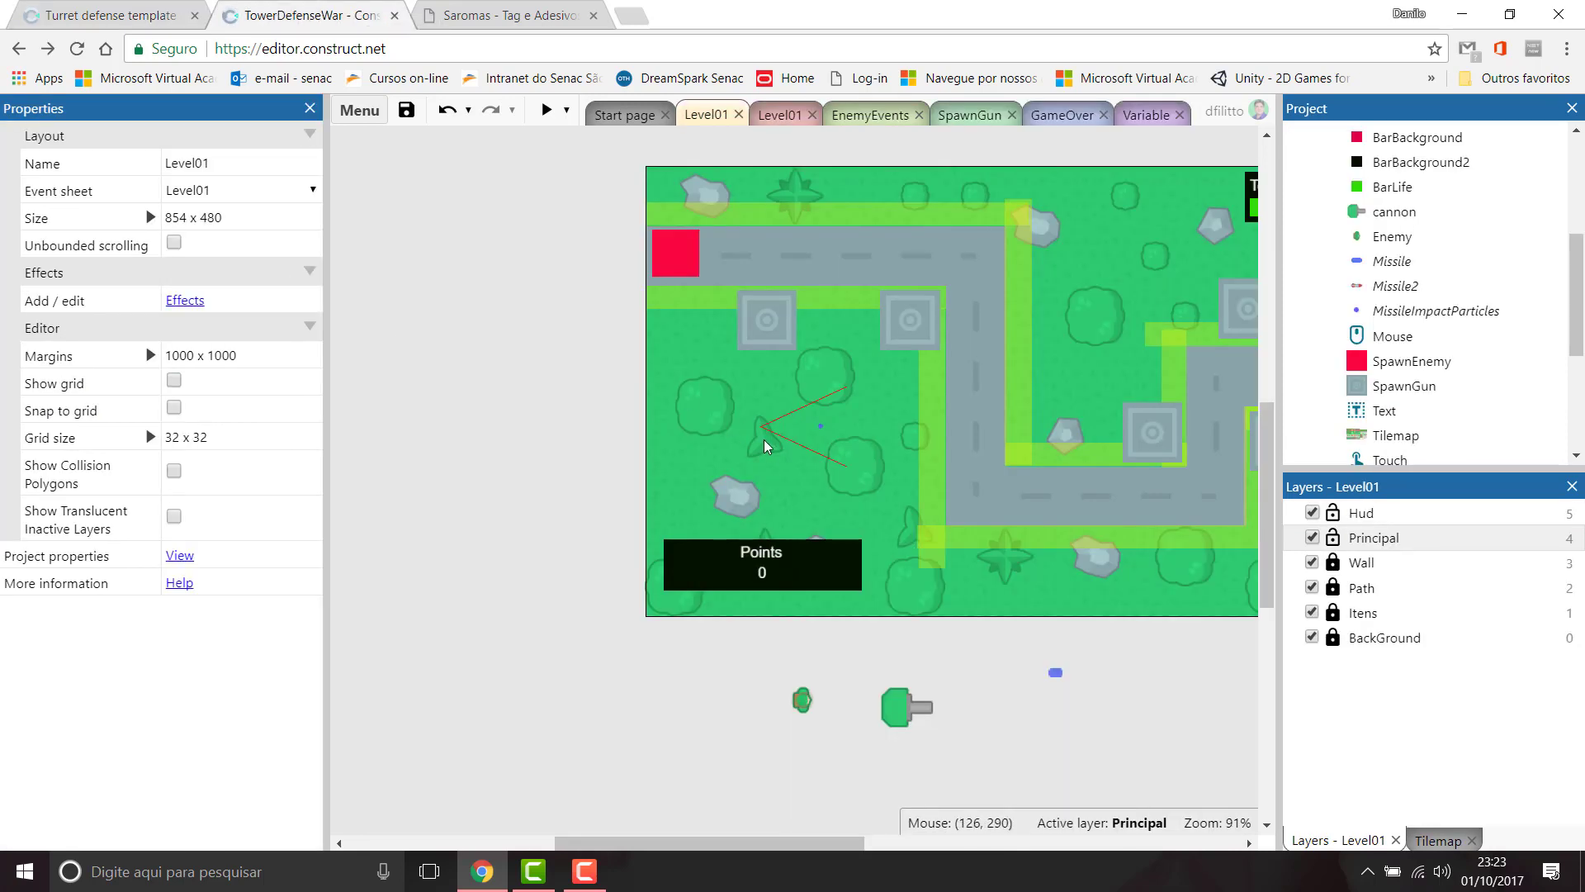
pyautogui.click(793, 431)
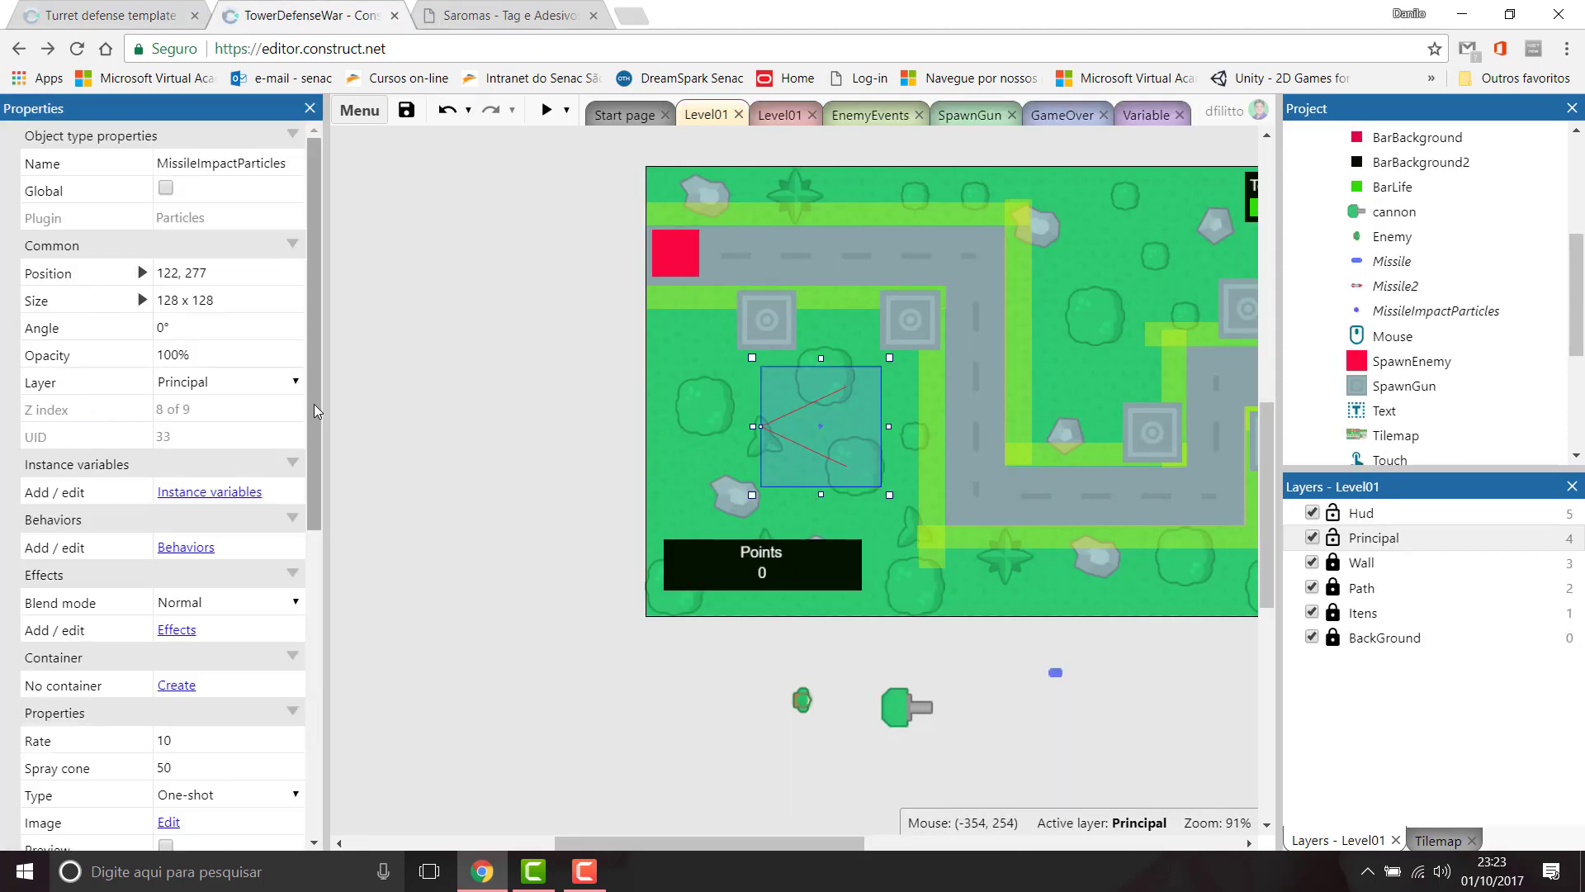
pyautogui.moveTo(314, 403); pyautogui.dragTo(303, 620)
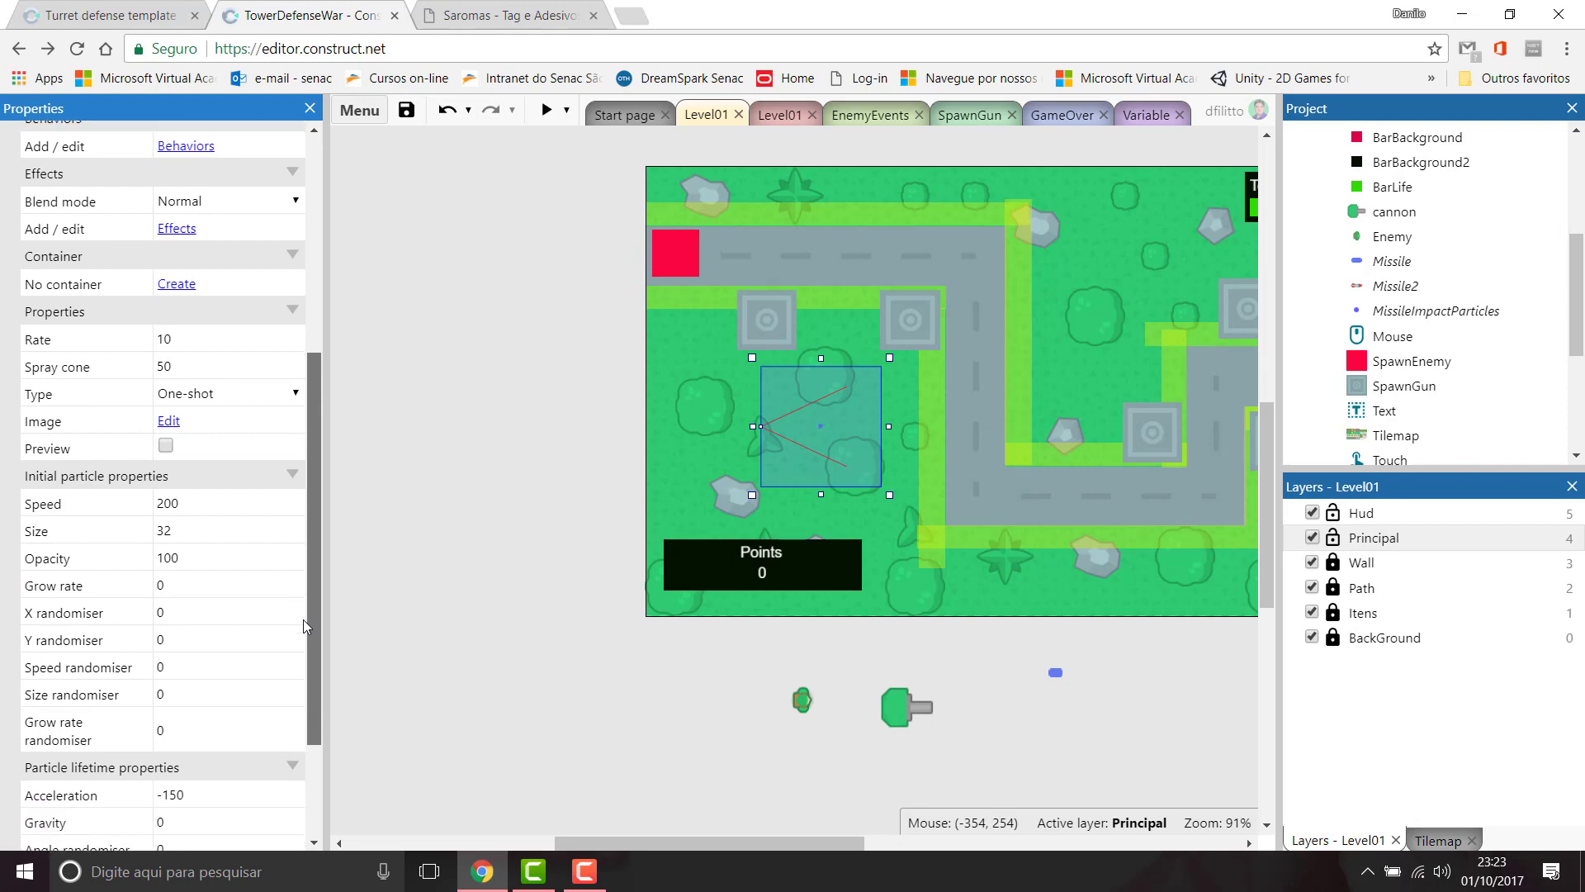
pyautogui.click(215, 503)
pyautogui.write('80')
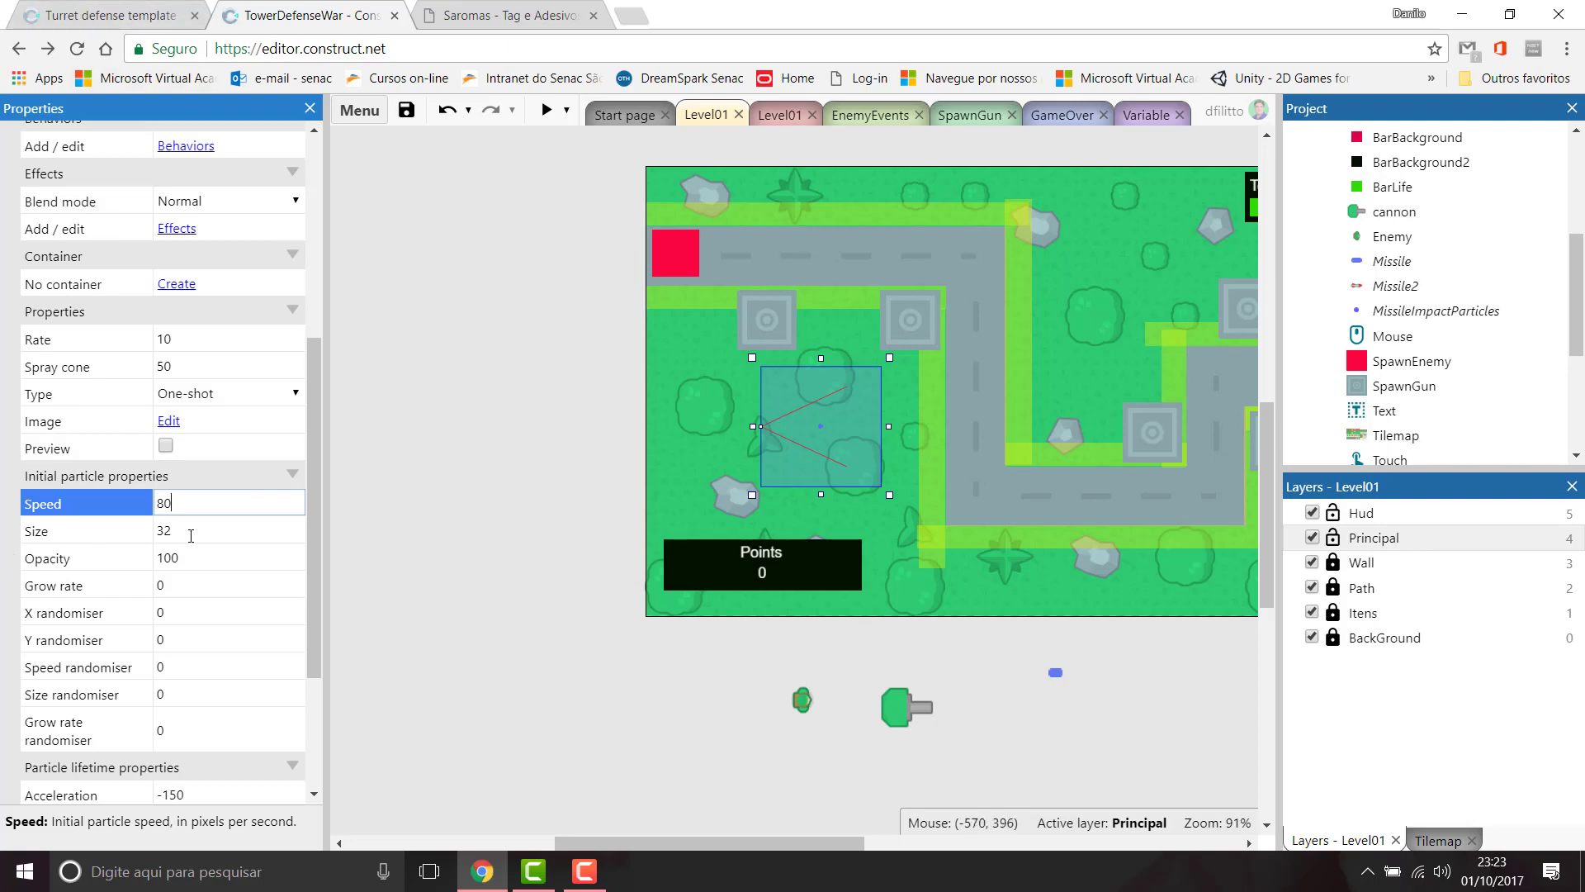
pyautogui.click(547, 110)
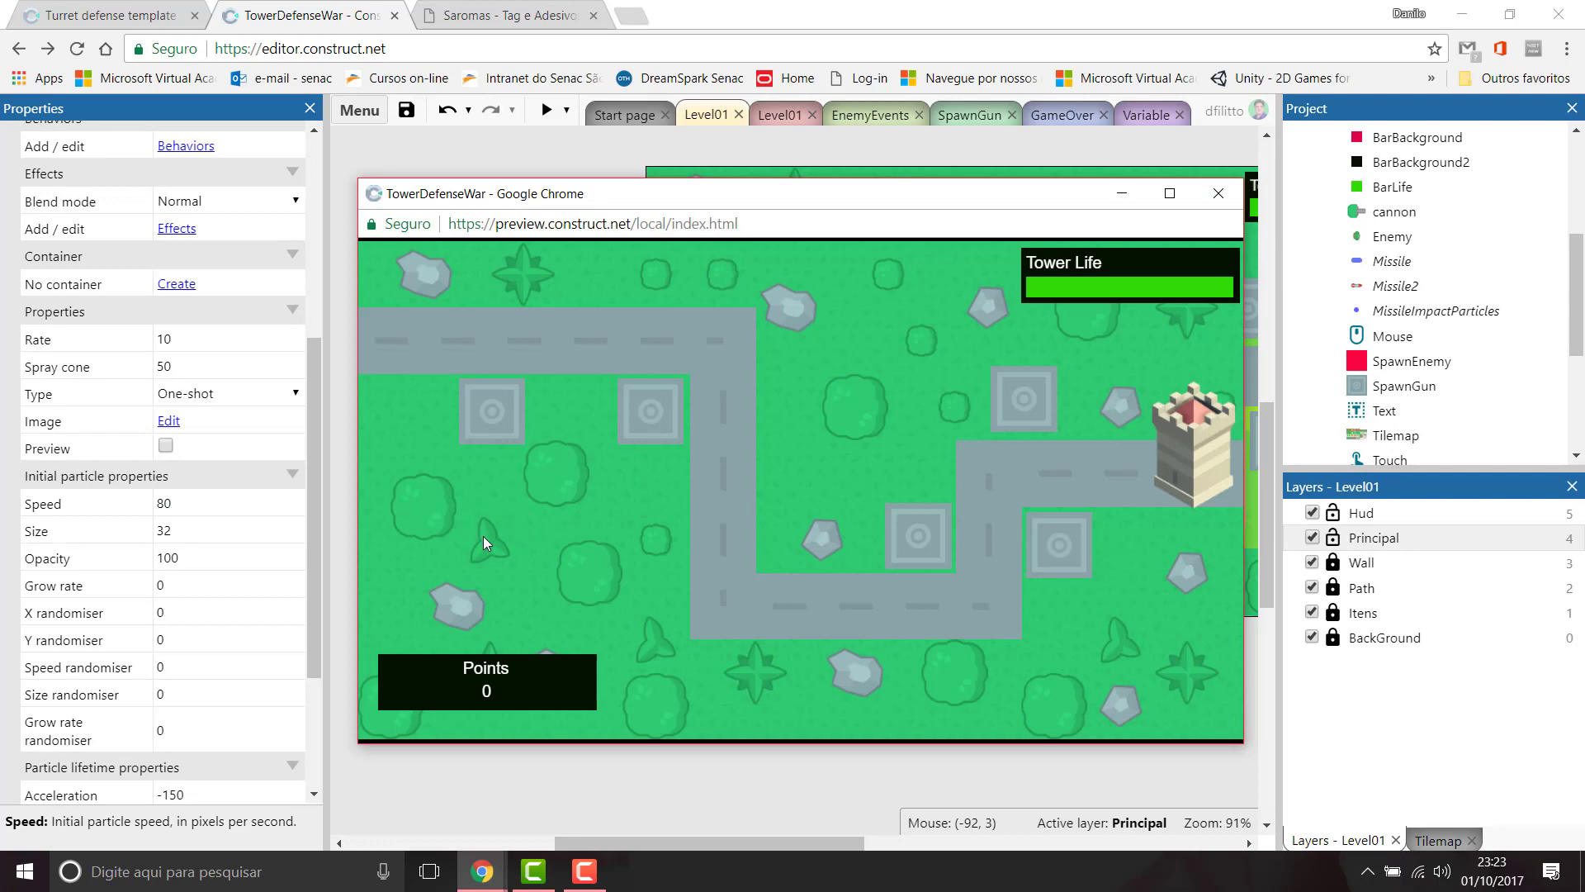
pyautogui.click(1220, 193)
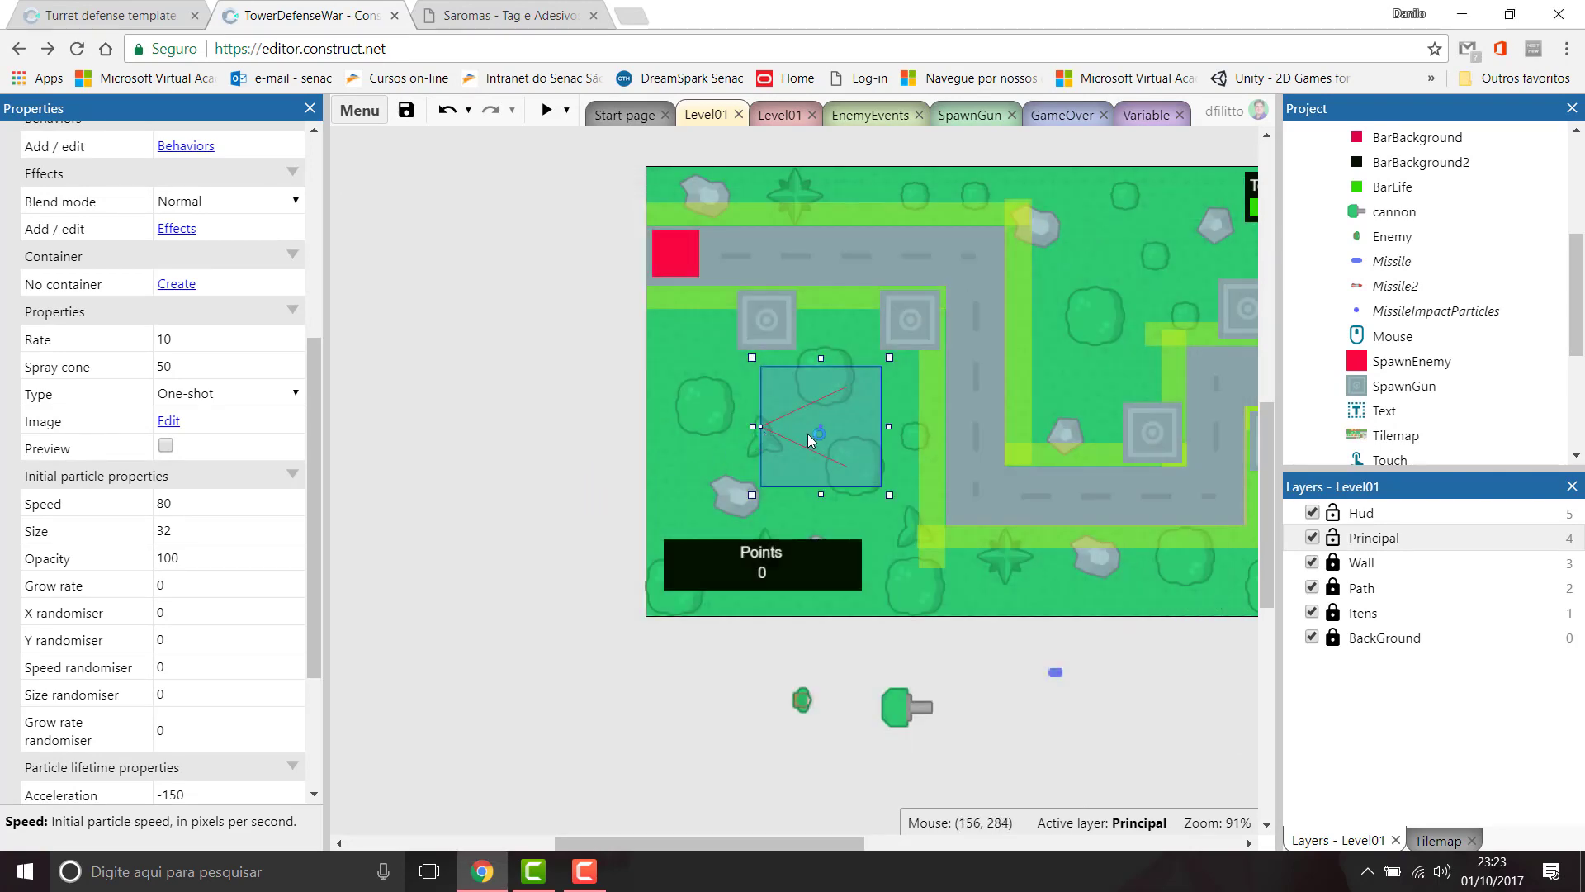
# Step: Check the template's initial particle size, and inspect the MissileImpactParticles image in TowerDefenseWar
pyautogui.click(125, 11)
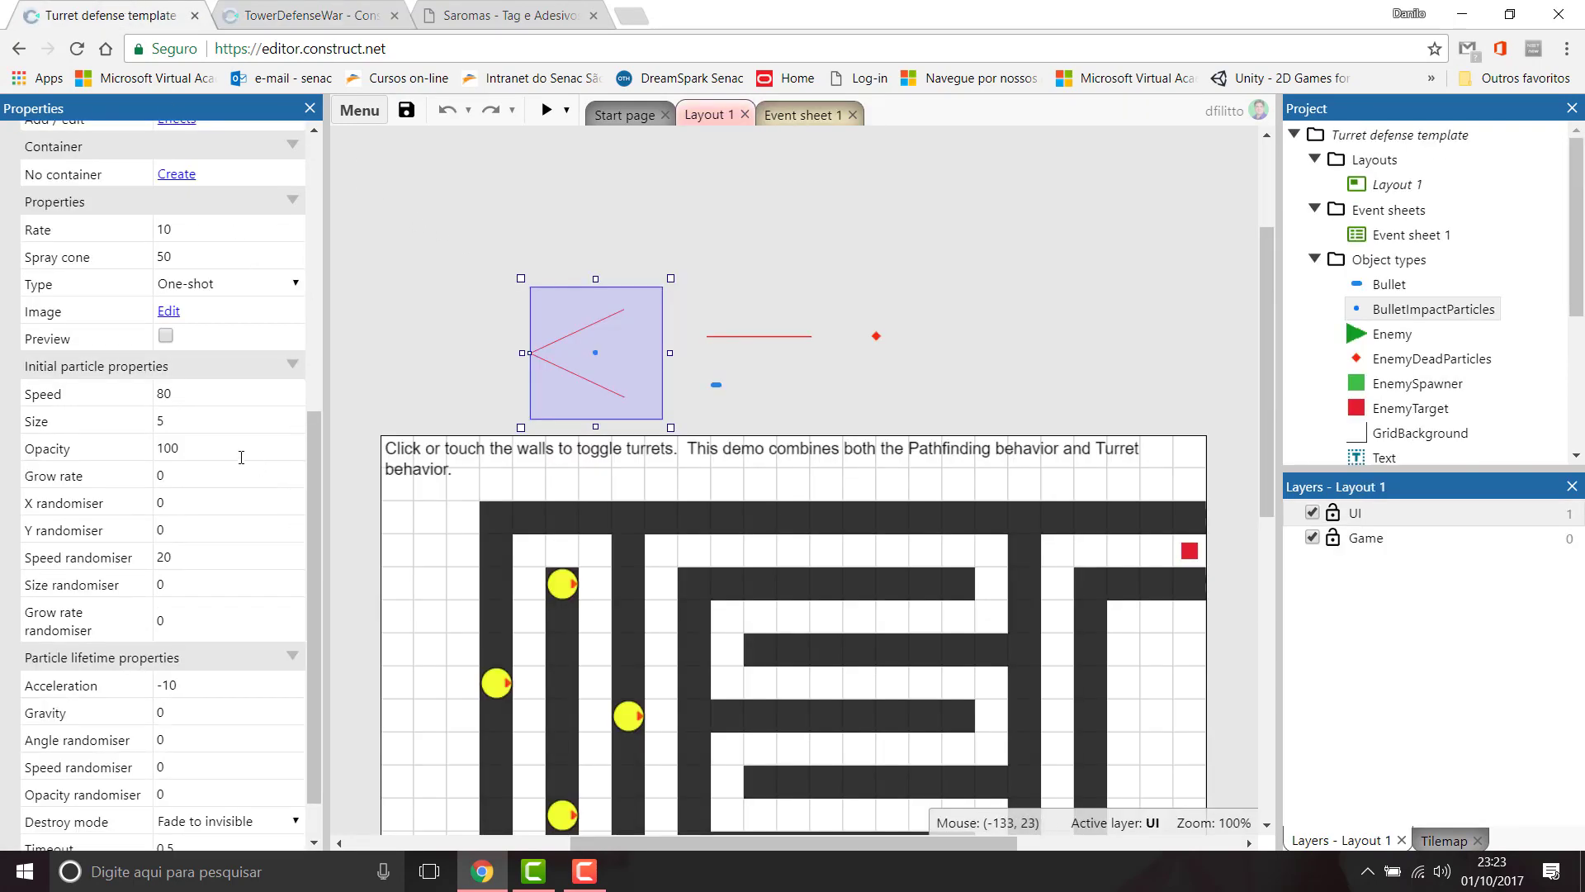
pyautogui.click(292, 15)
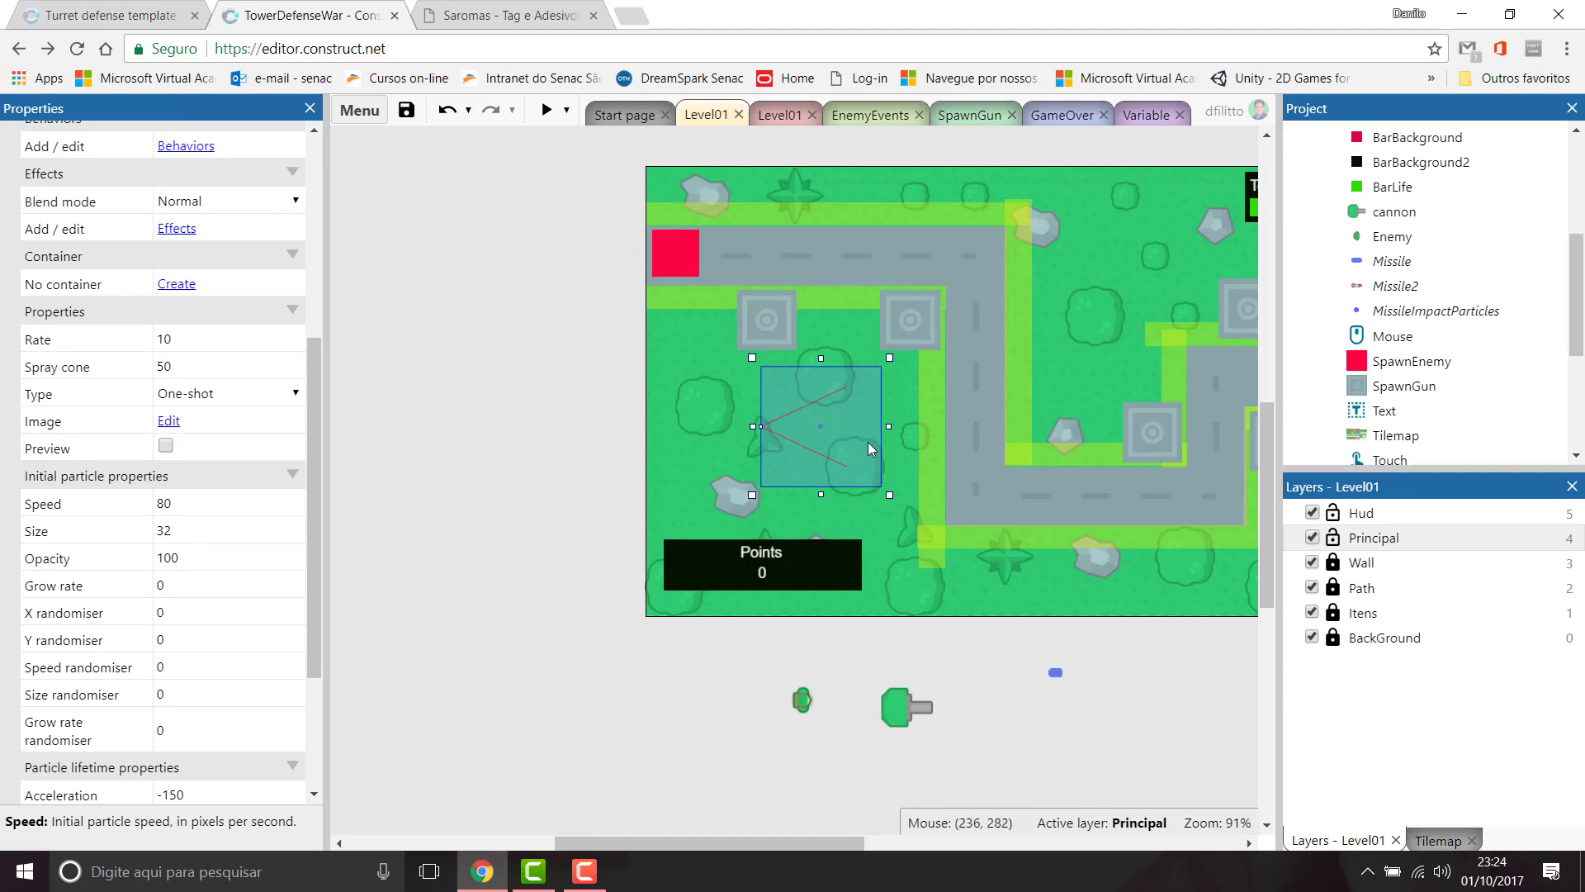
pyautogui.doubleClick(814, 430)
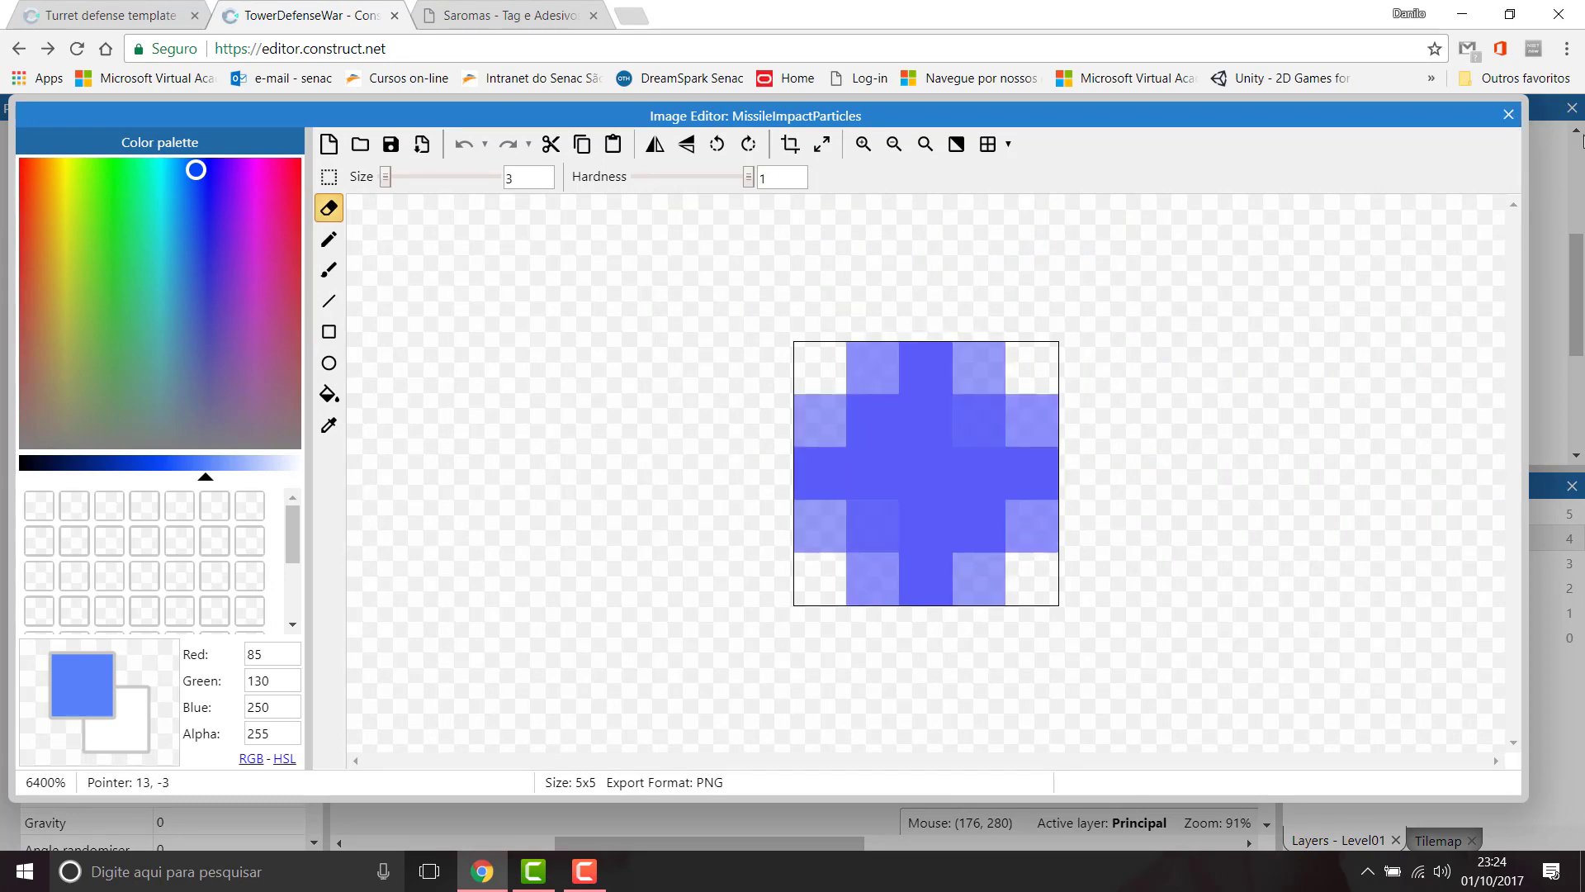
pyautogui.click(1508, 115)
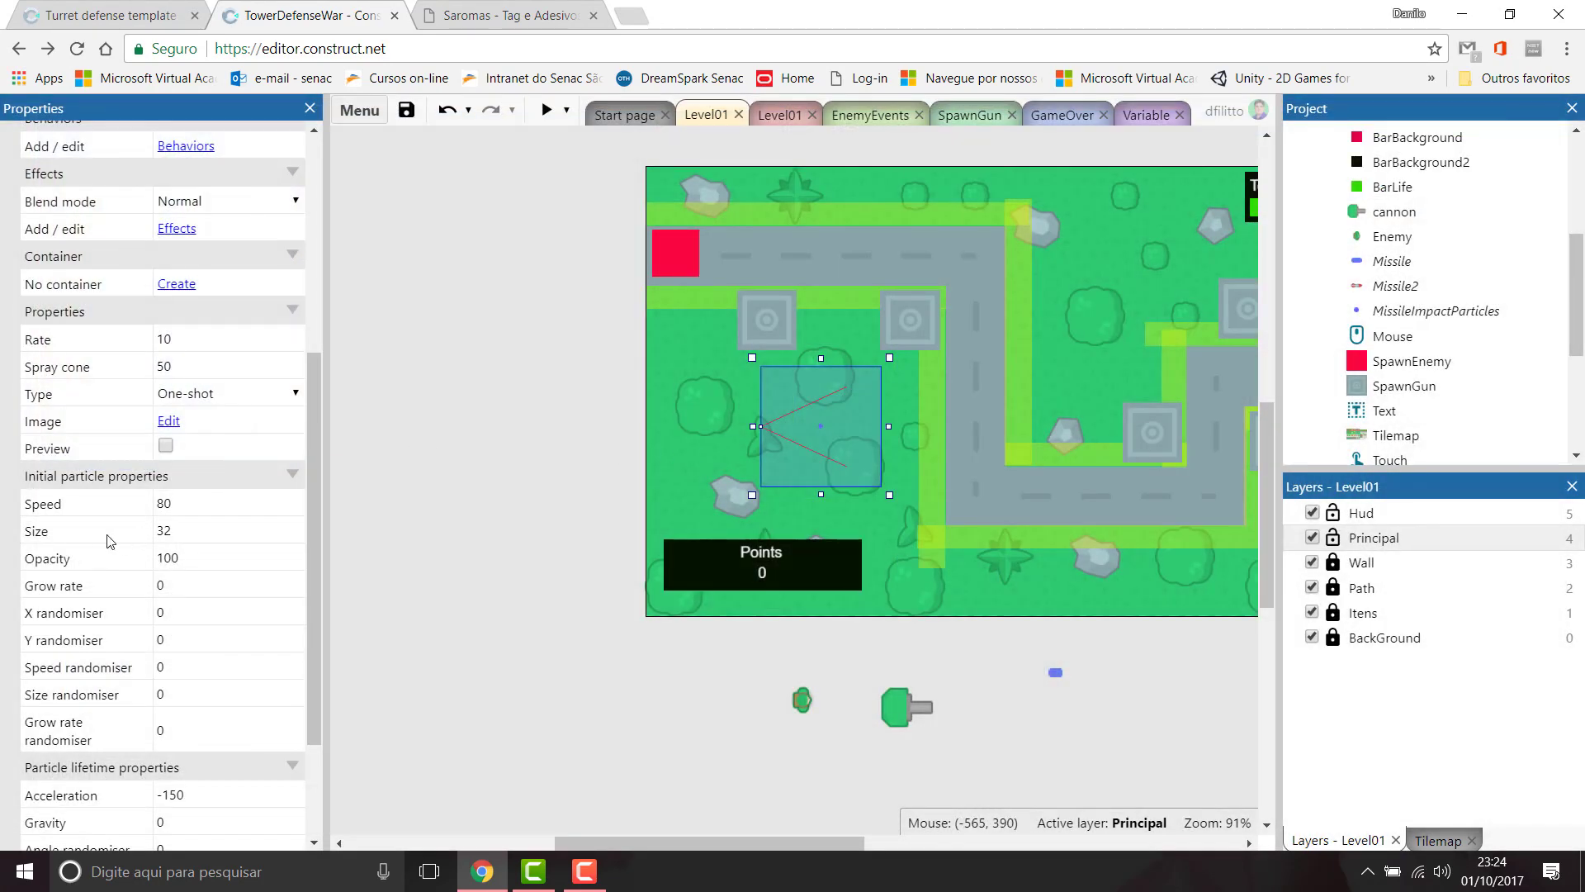
# Step: Set the initial particle size of MissileImpactParticles to 5 and preview the game
pyautogui.click(159, 530)
pyautogui.write('5')
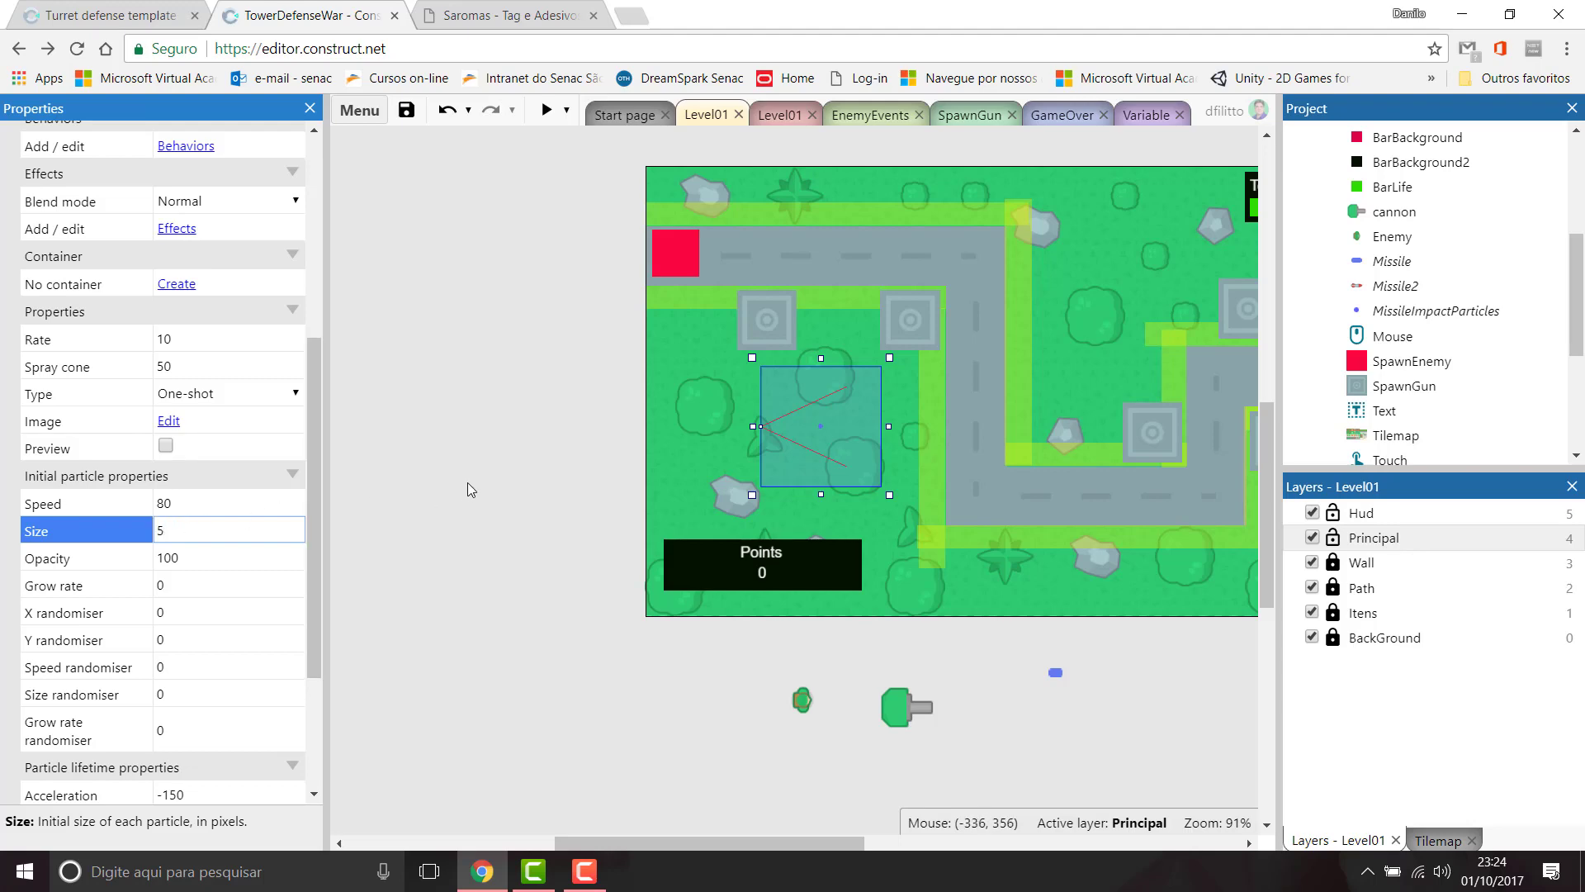
pyautogui.click(546, 109)
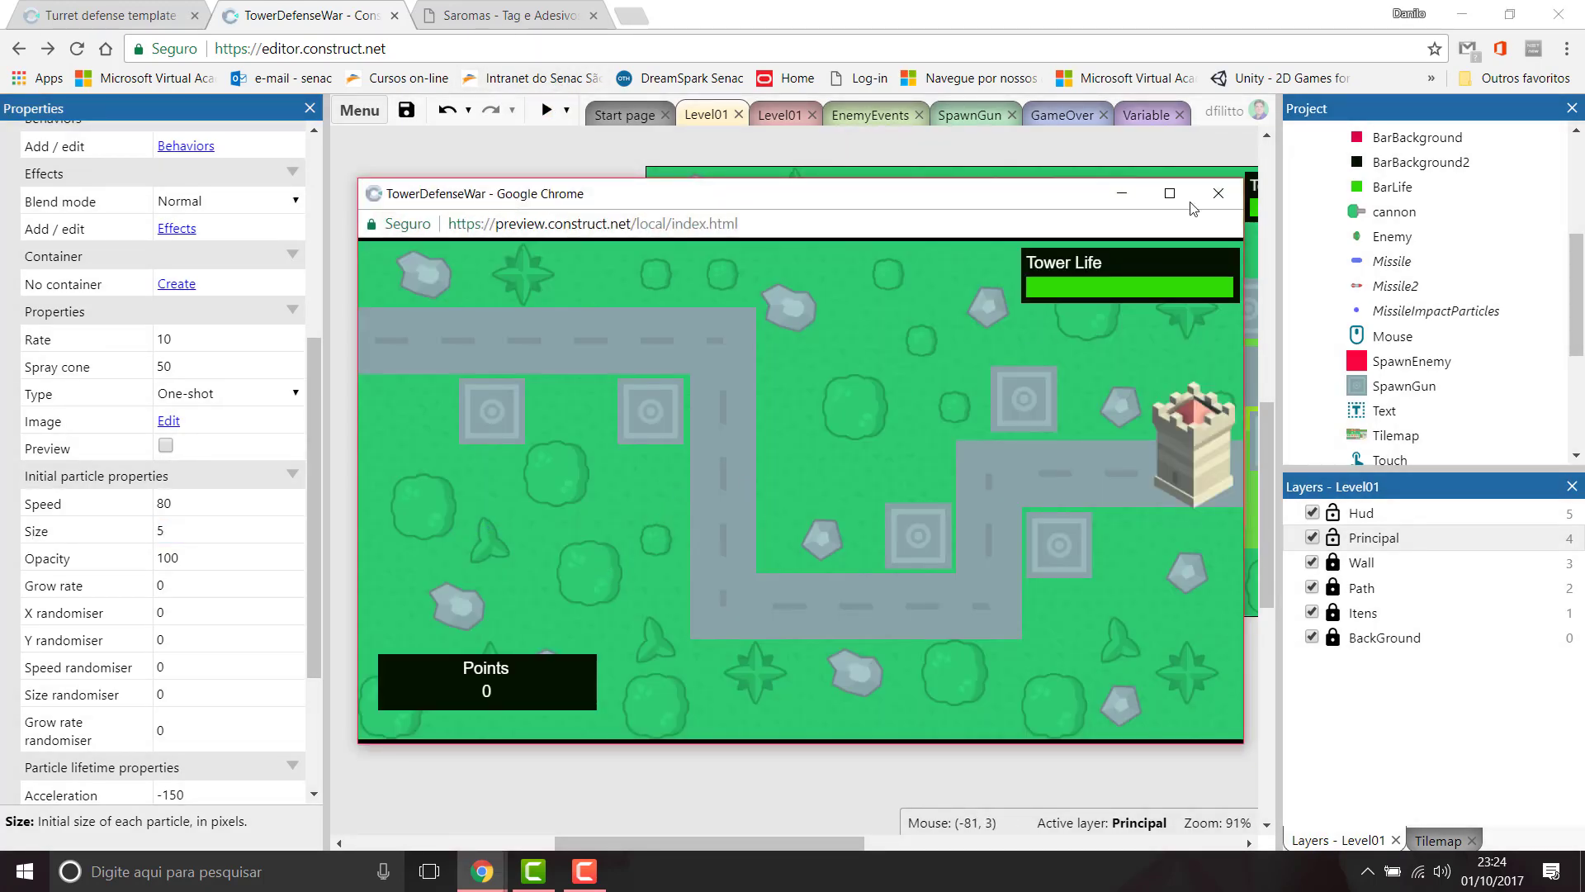
pyautogui.click(1218, 193)
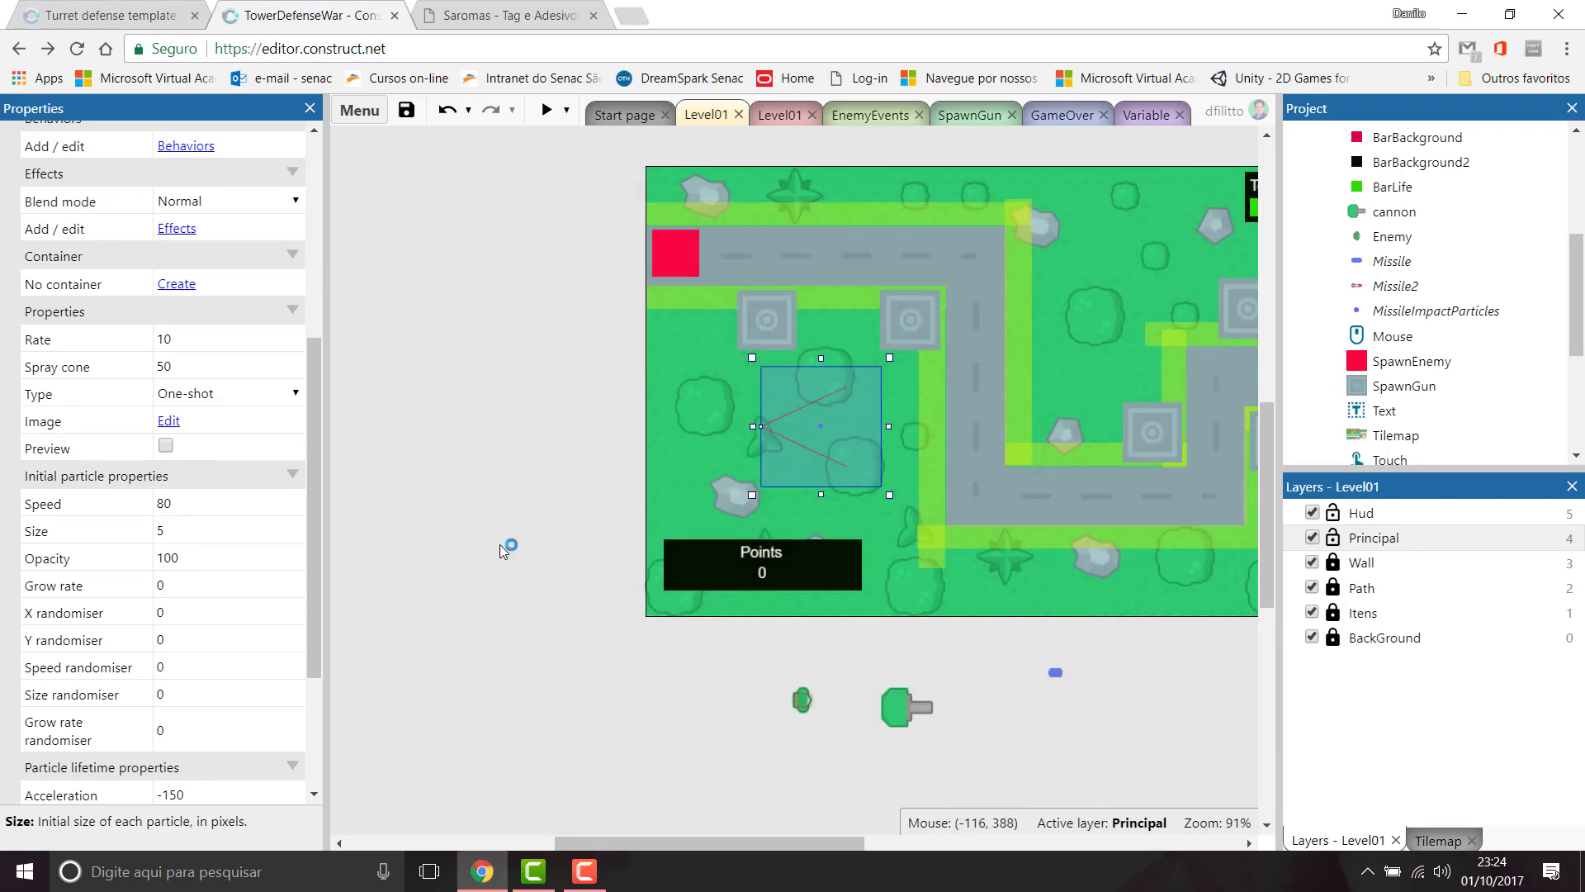
# Step: Compare the remaining initial particle properties with the template and set the MissileImpactParticles speed randomiser to 20 in TowerDefenseWar
pyautogui.click(165, 11)
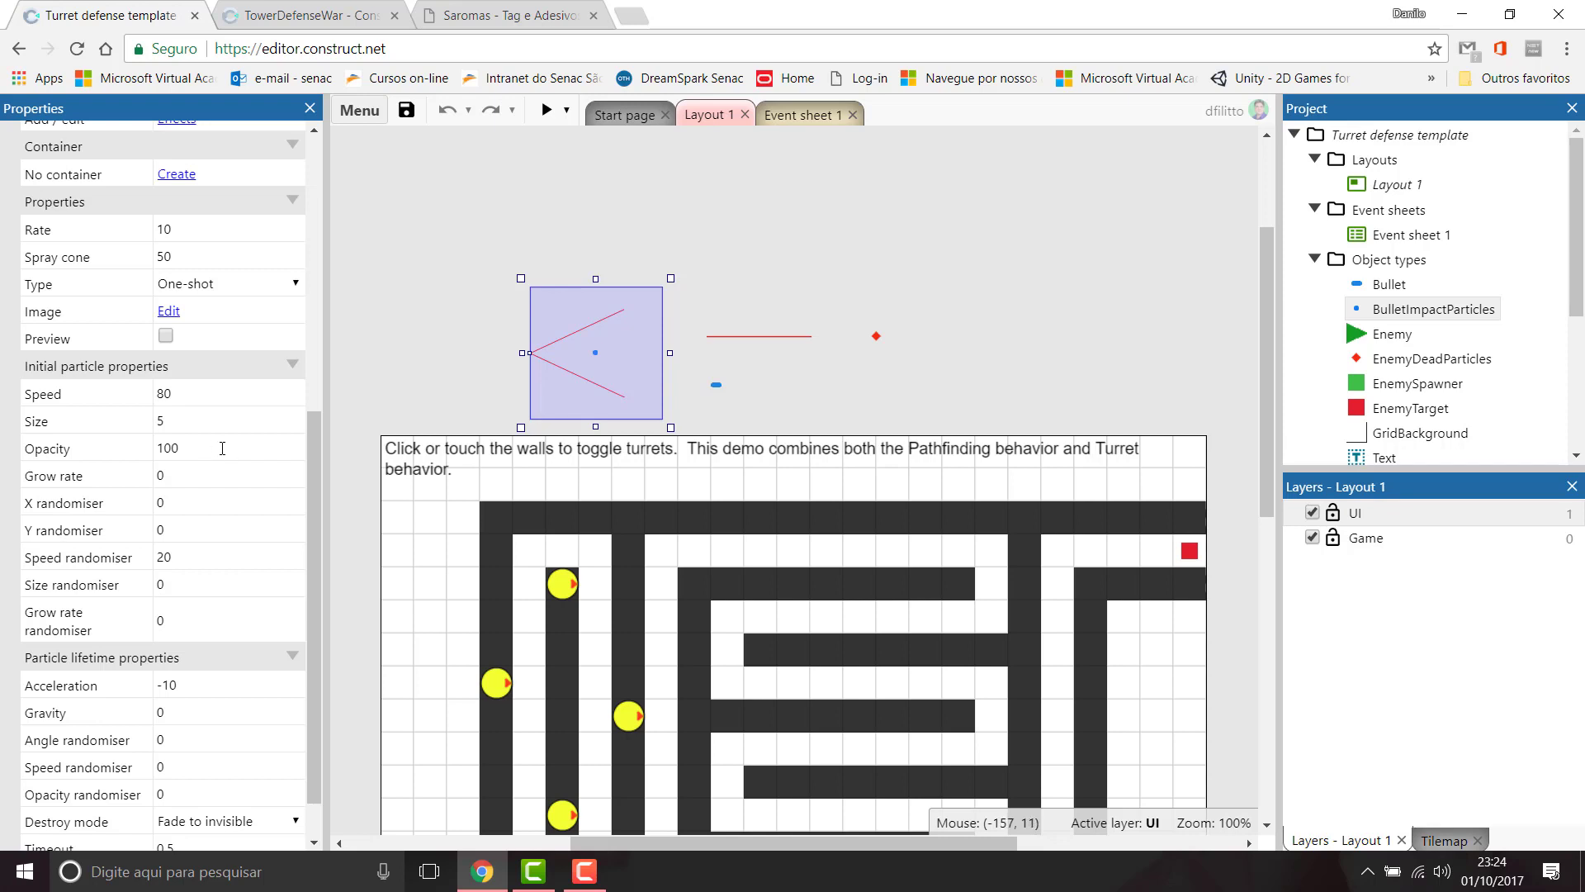
pyautogui.moveTo(309, 437); pyautogui.dragTo(310, 454)
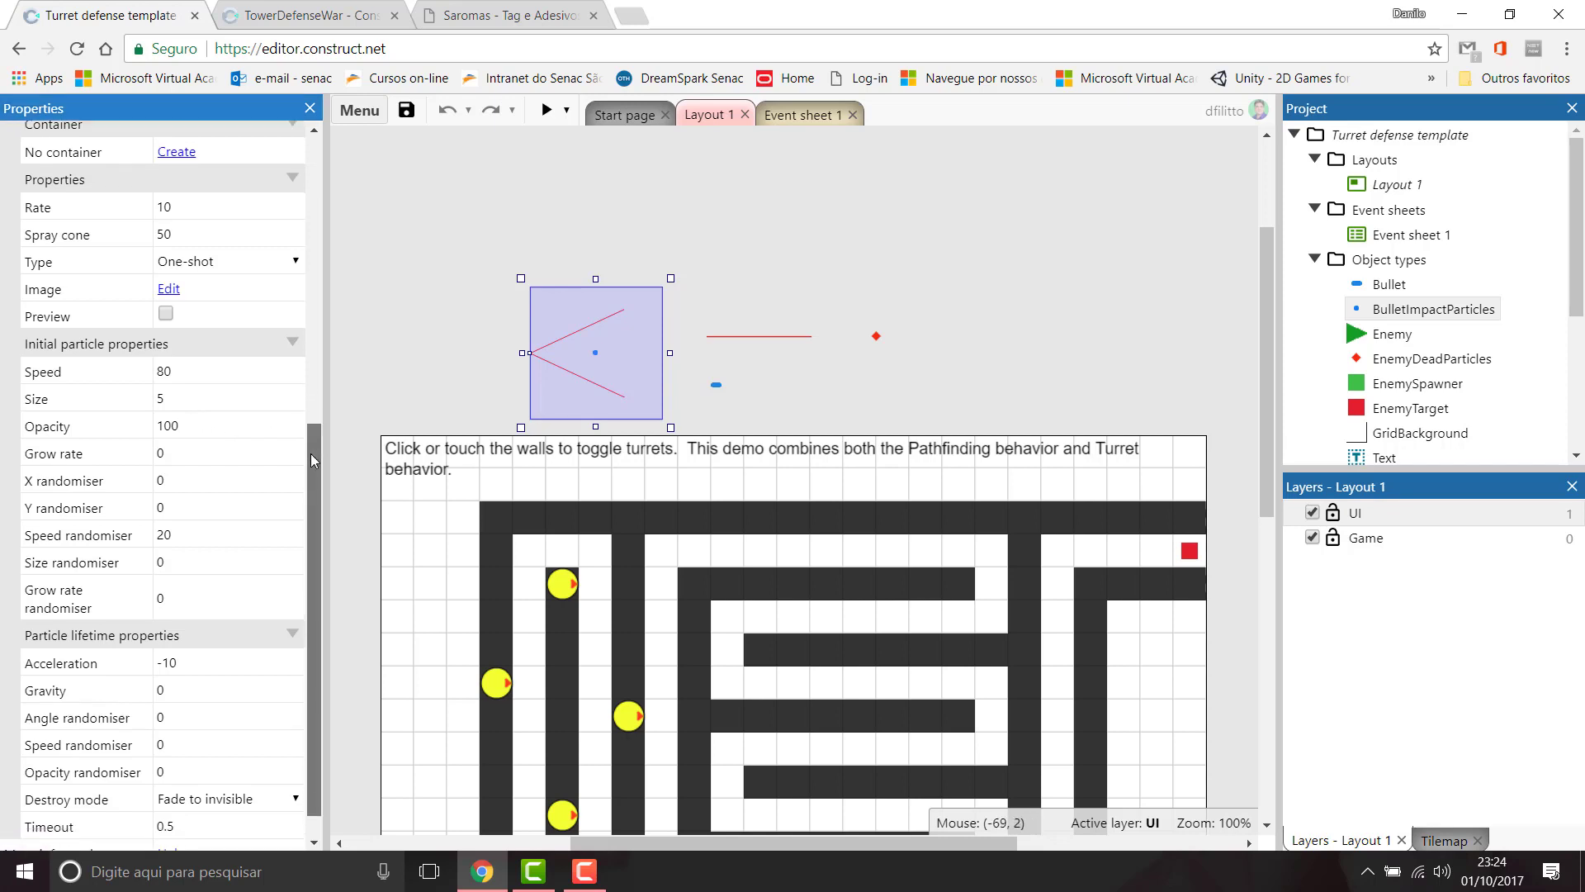
pyautogui.click(273, 25)
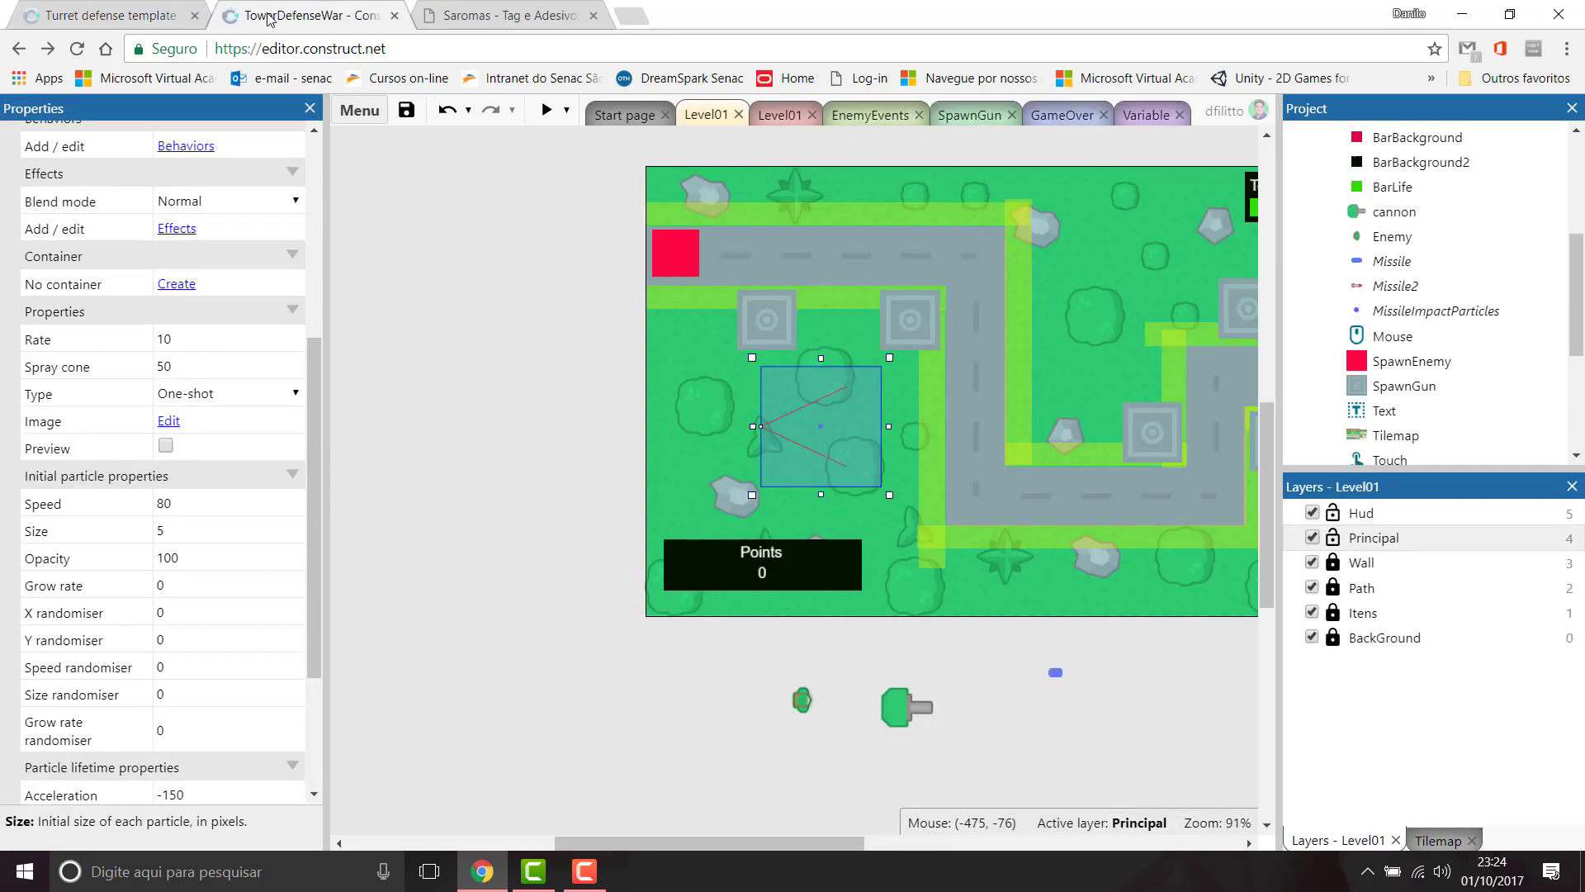
pyautogui.click(216, 557)
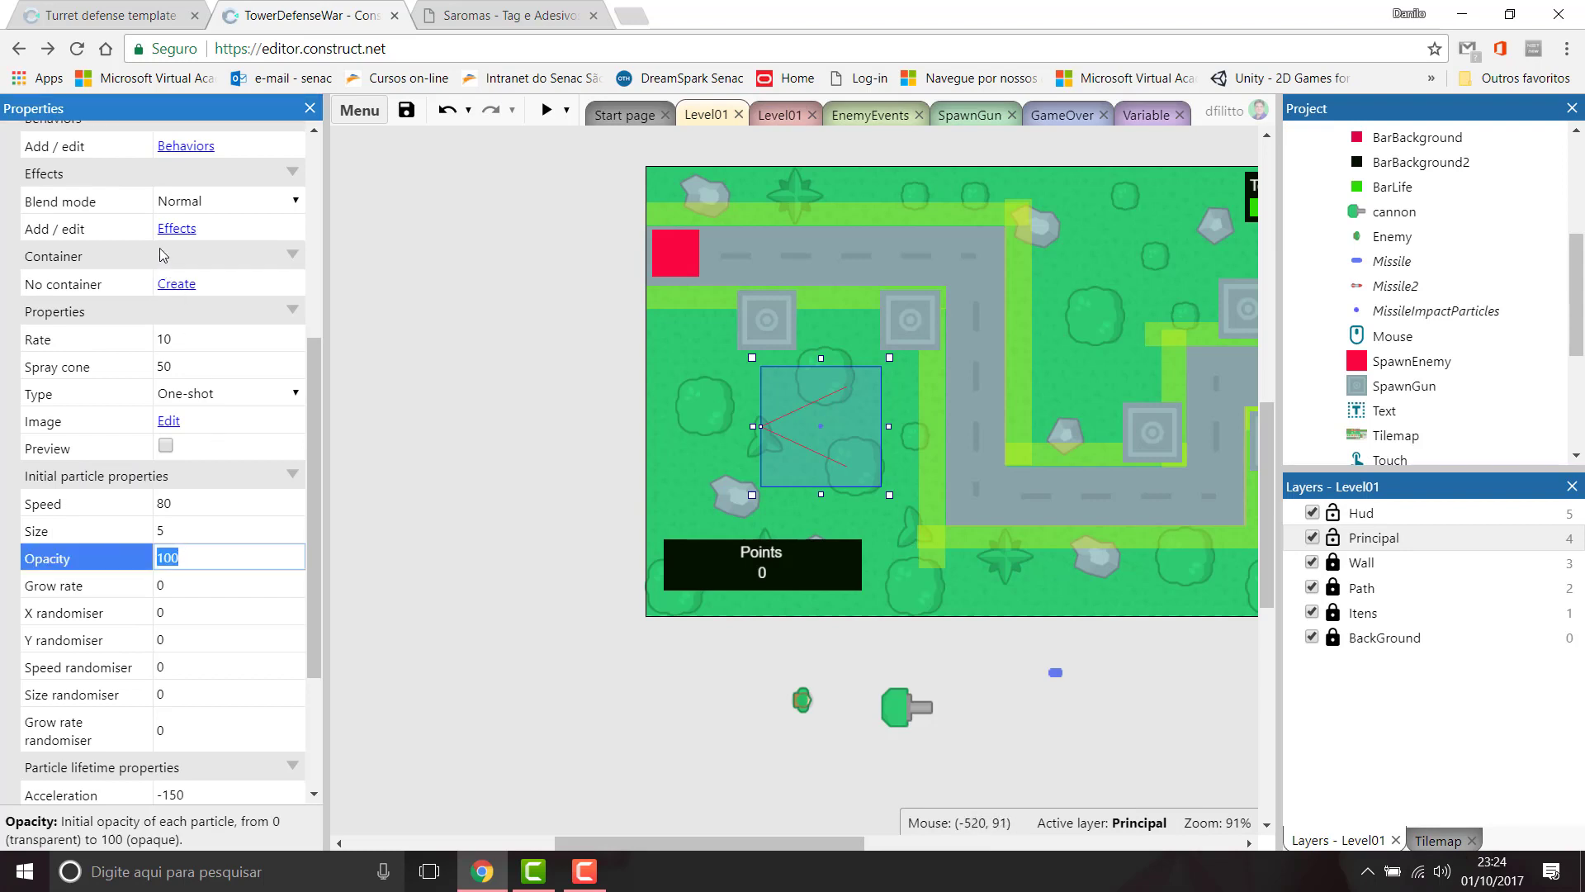
pyautogui.click(126, 6)
pyautogui.click(204, 679)
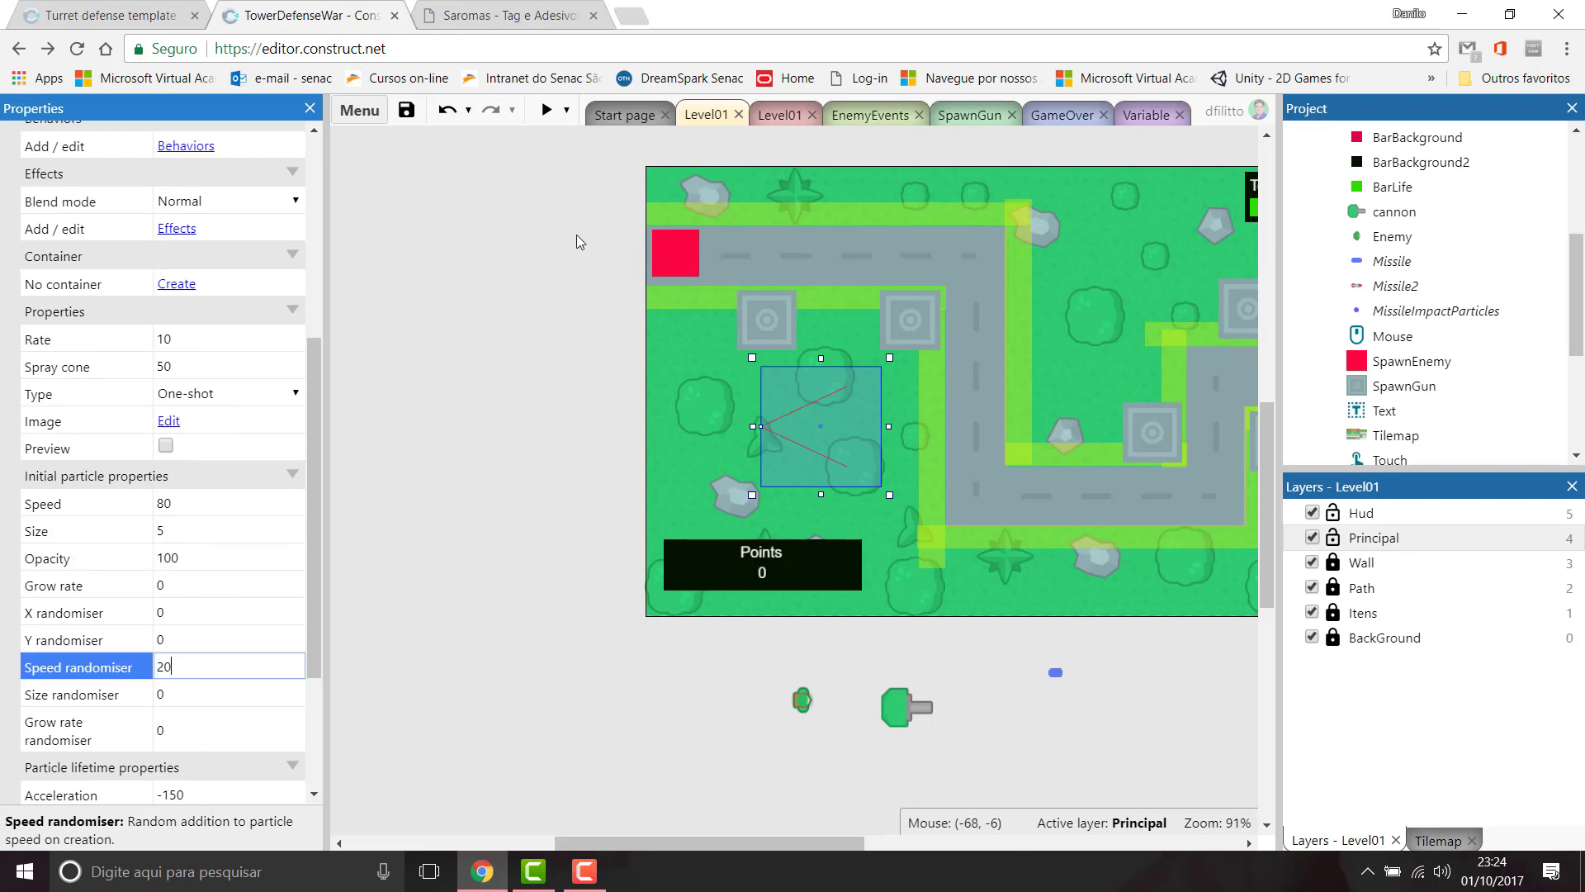
# Step: Preview the game, and check the acceleration of BulletImpactParticles in the Turret defense template
pyautogui.click(543, 110)
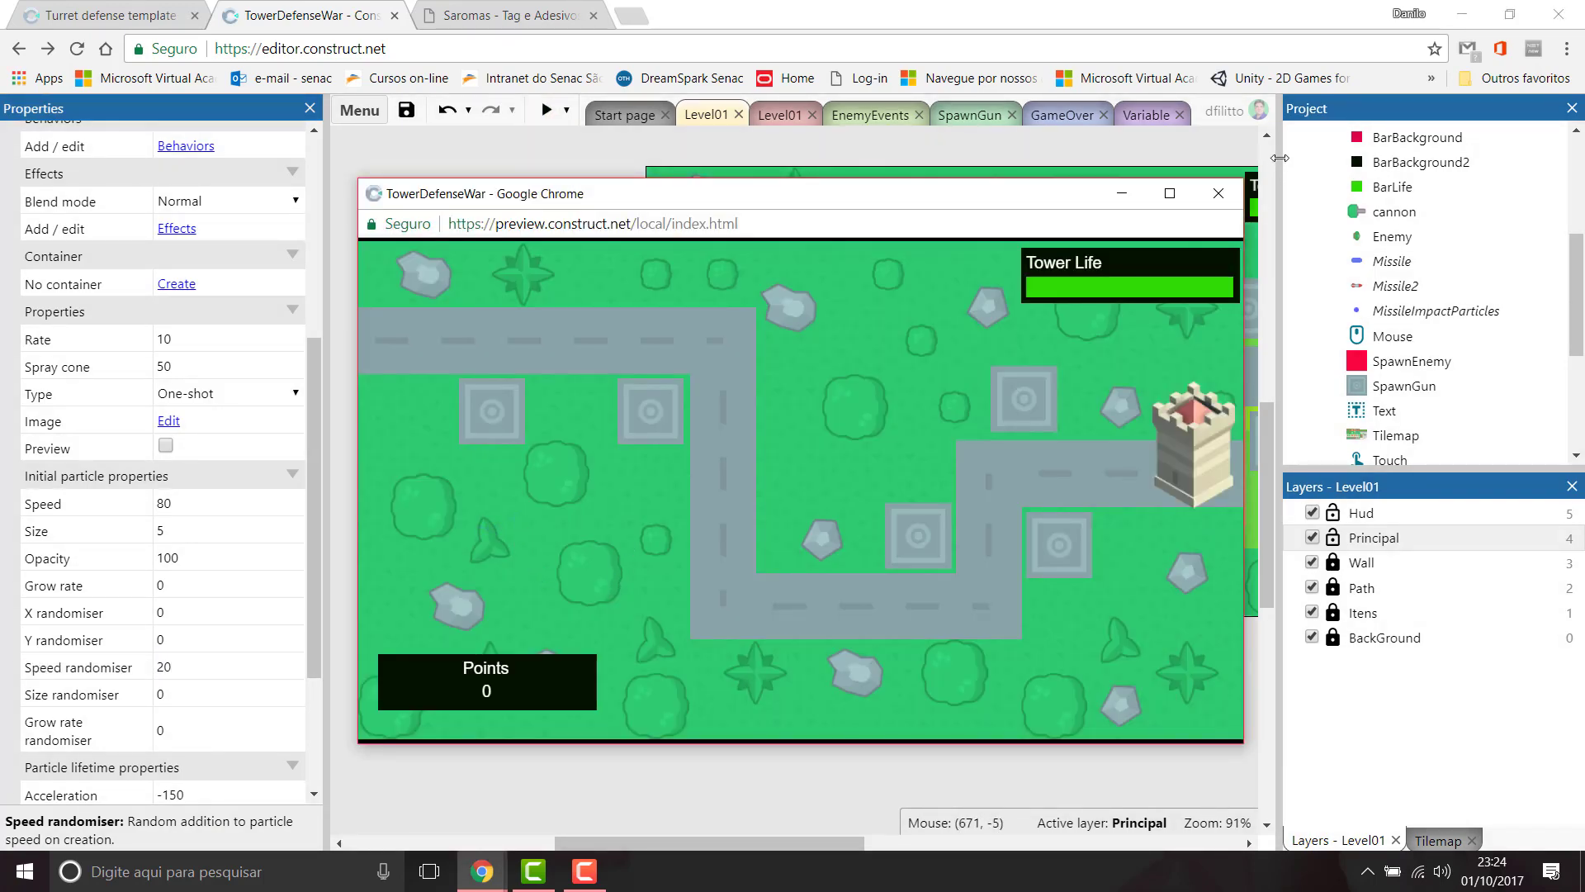
pyautogui.click(1227, 195)
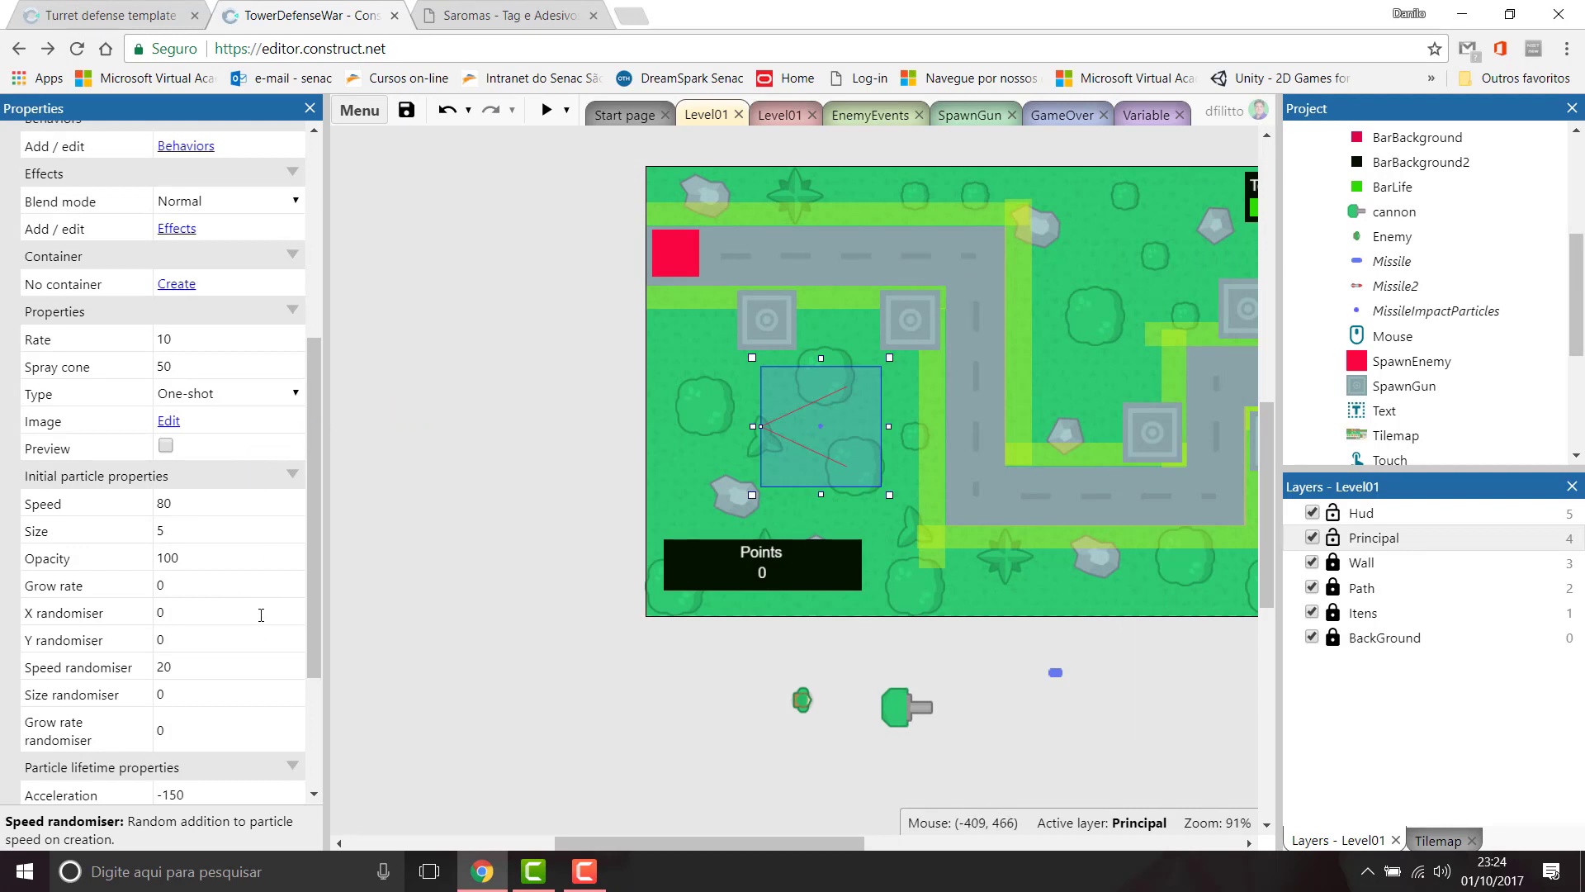
pyautogui.moveTo(308, 458); pyautogui.dragTo(309, 559)
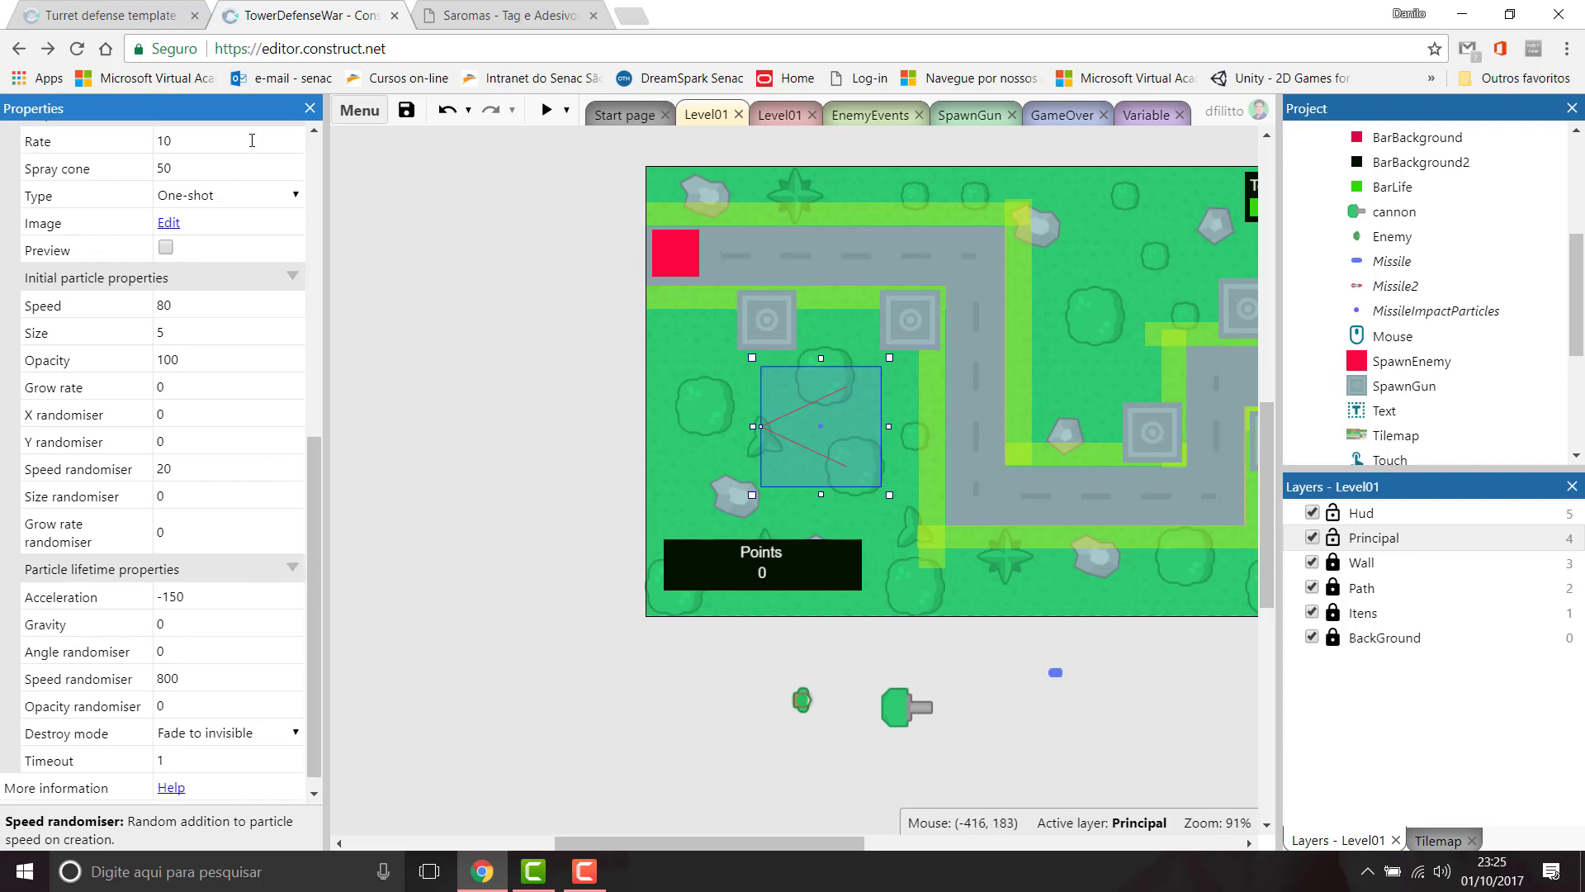
pyautogui.hotkey('ctrl', 'shift', 'Tab')
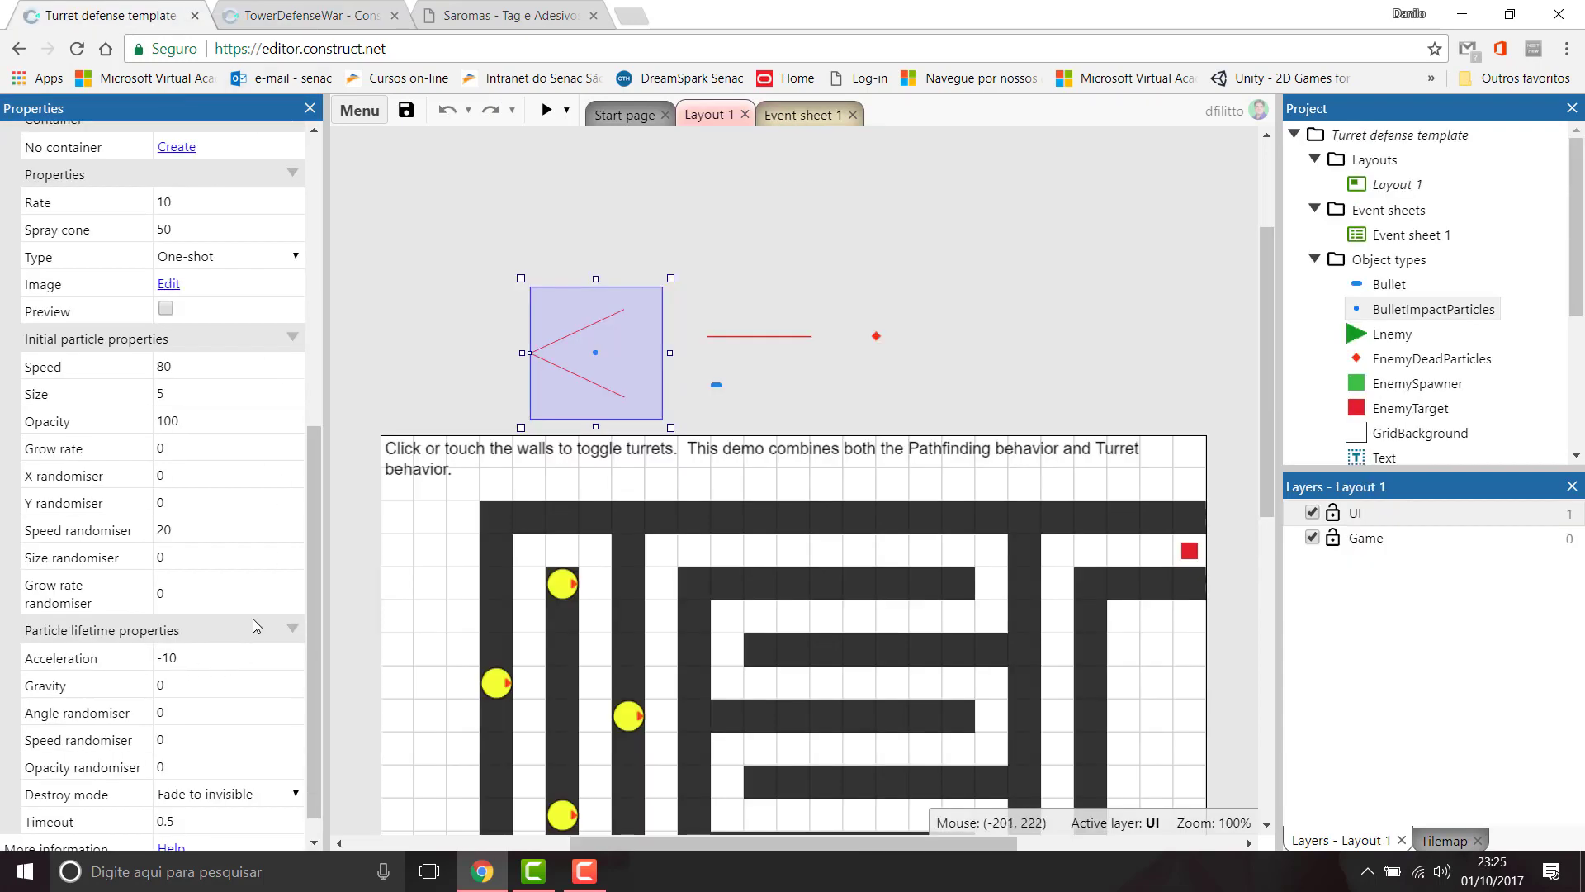
pyautogui.scroll(-1, 252, 618)
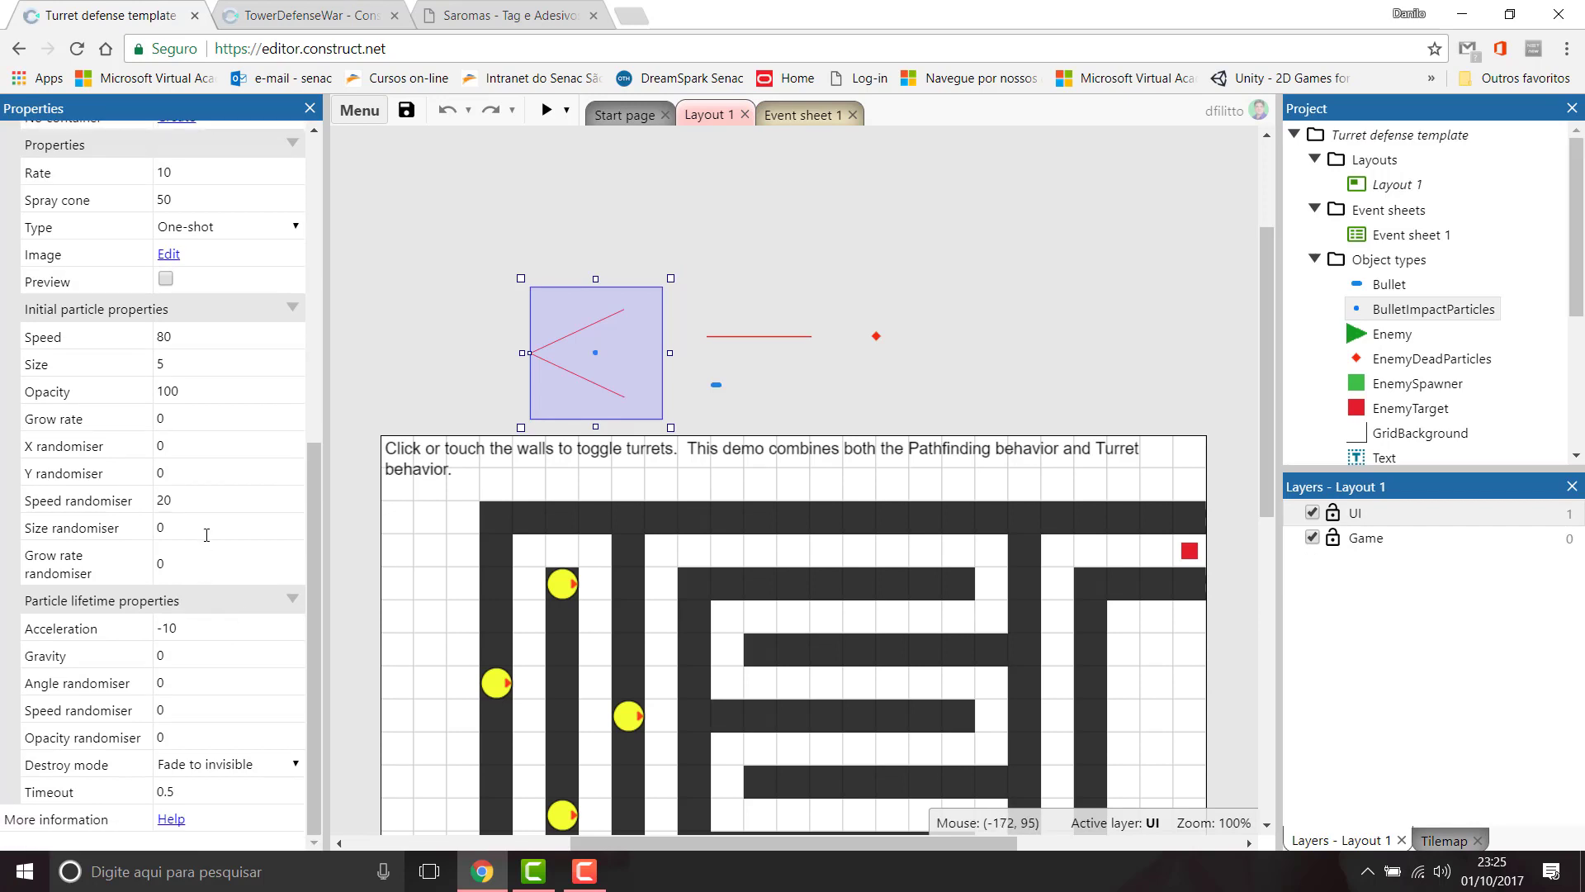
pyautogui.click(198, 628)
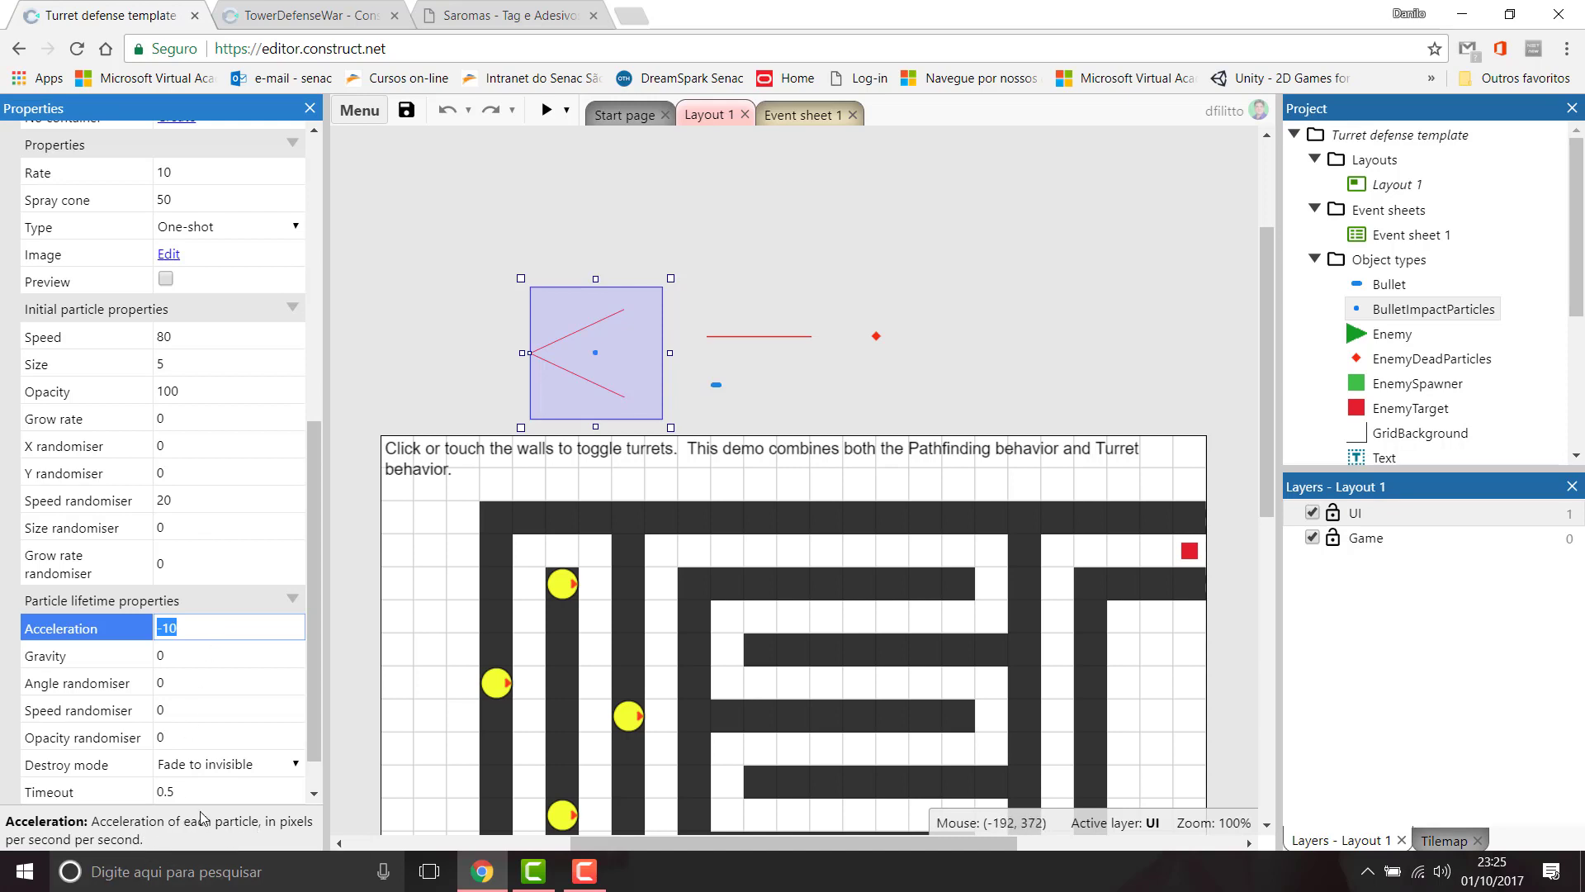
# Step: Set the acceleration of MissileImpactParticles to -10 in TowerDefenseWar and preview the game
pyautogui.click(271, 15)
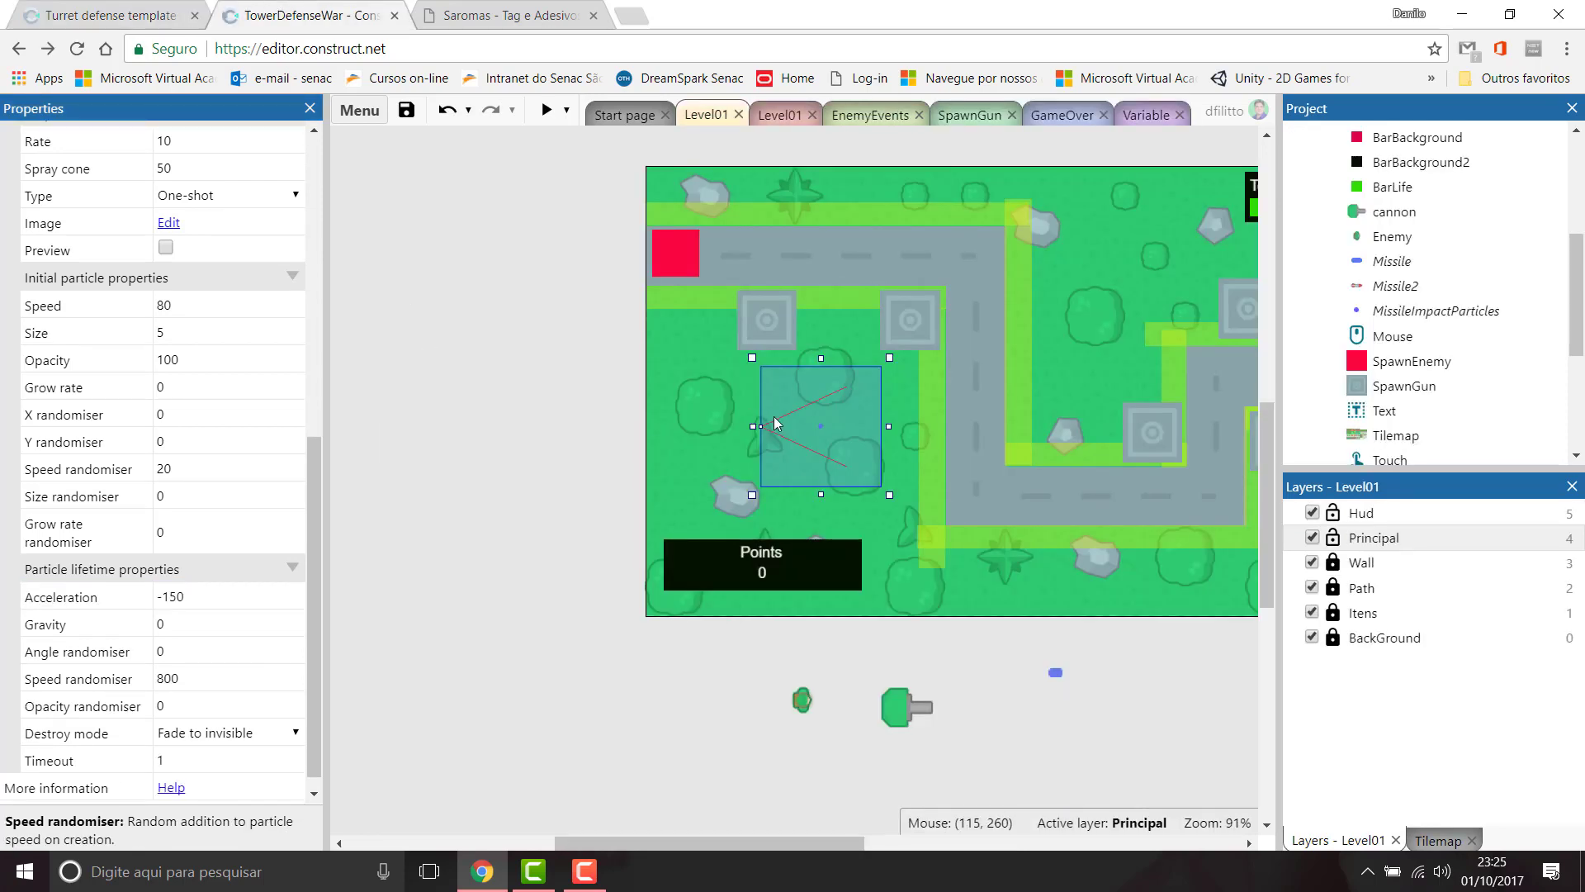
pyautogui.click(222, 605)
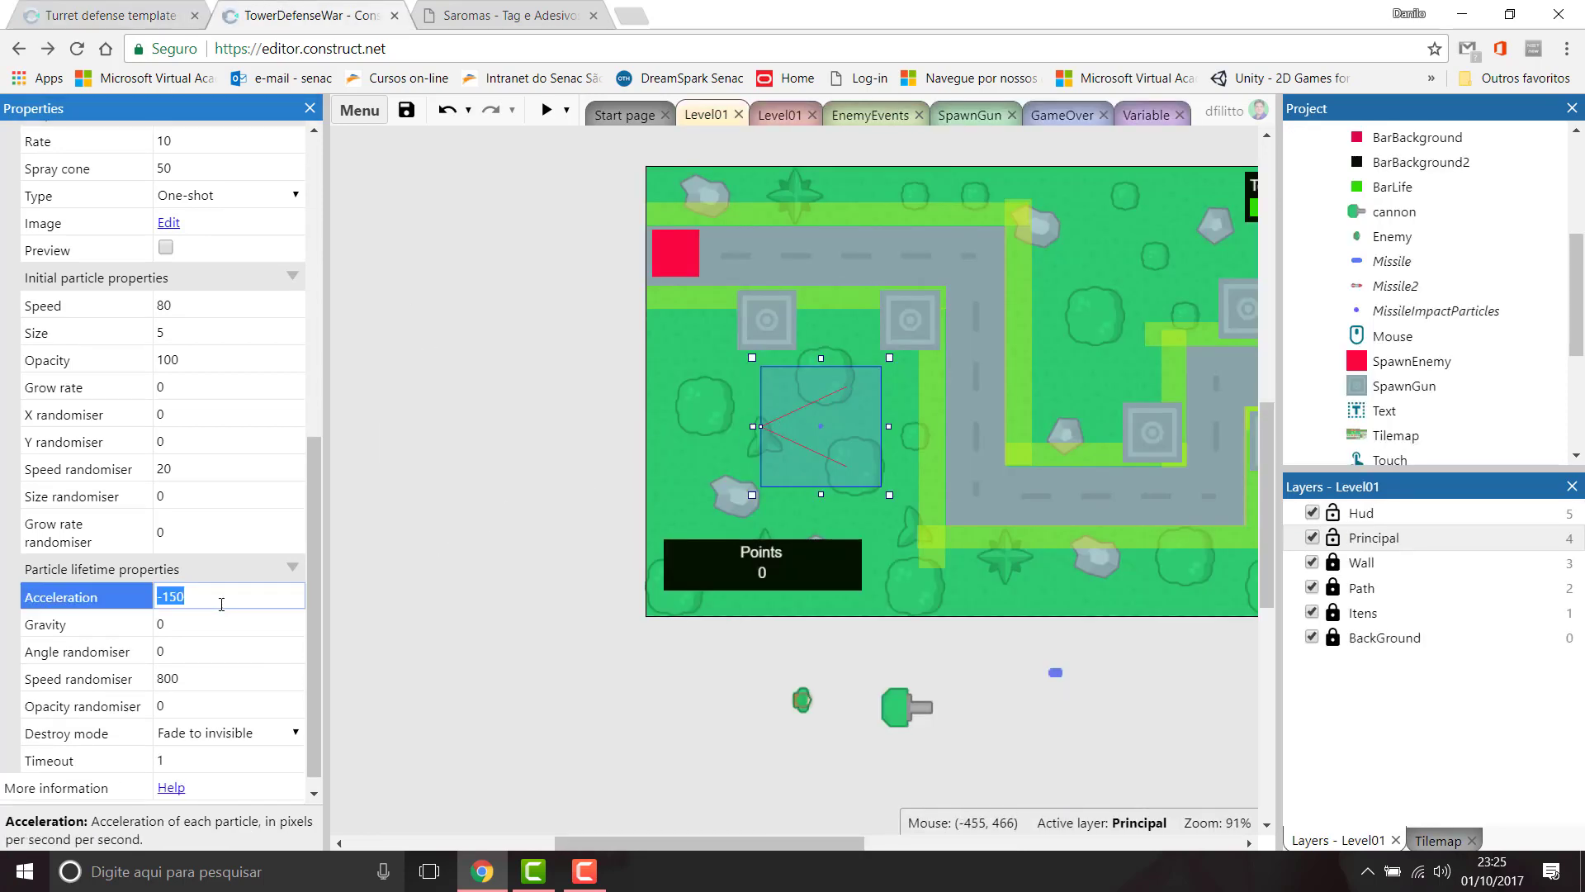
pyautogui.write('-')
pyautogui.click(547, 109)
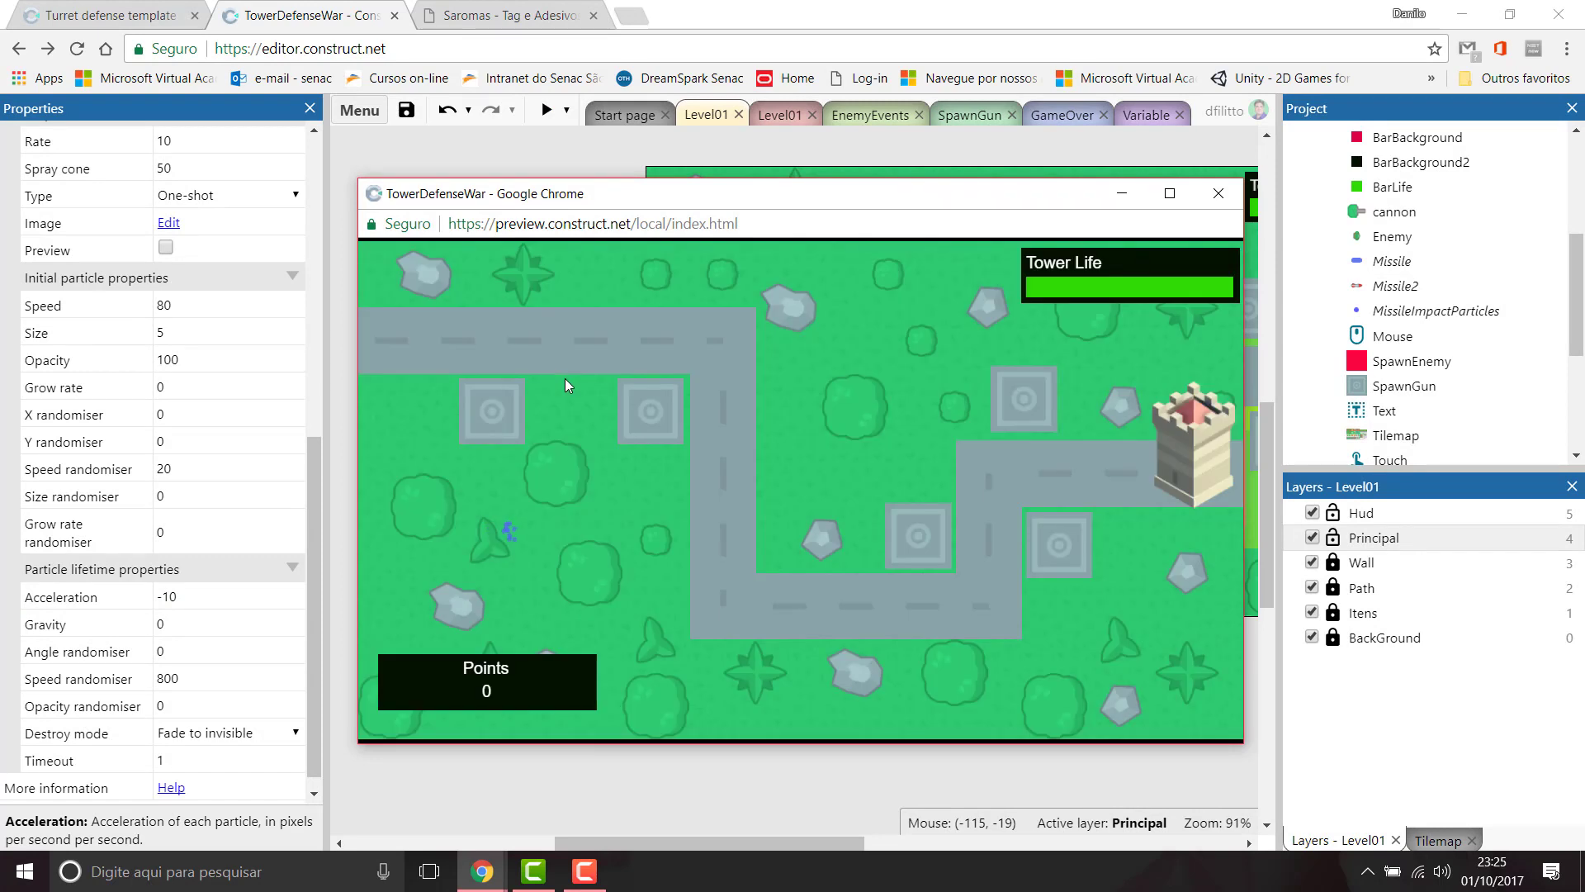
pyautogui.click(1218, 193)
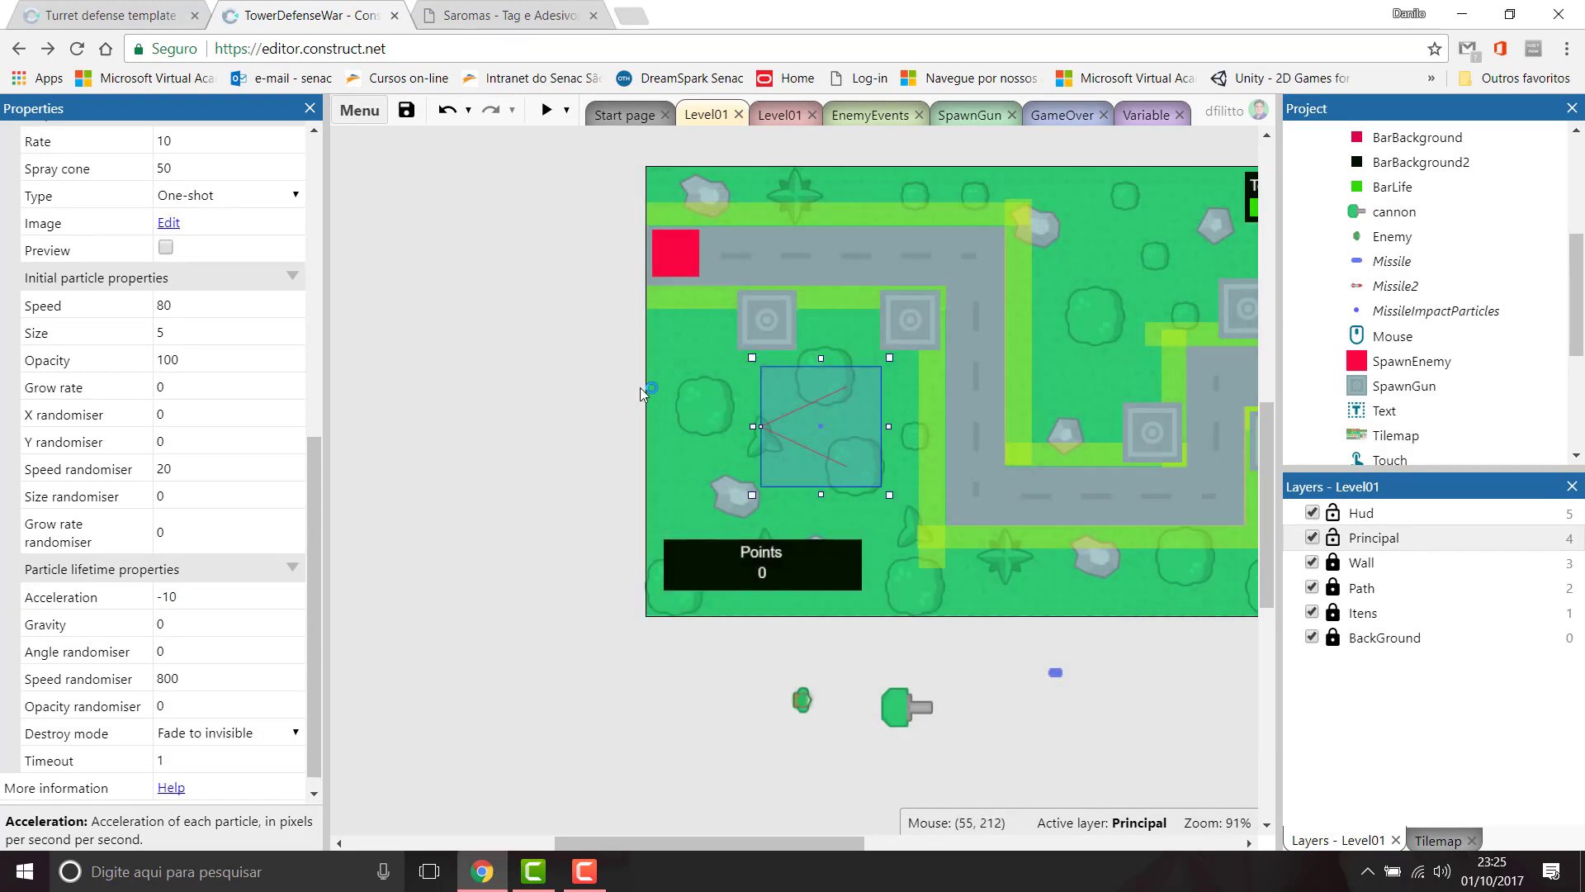
# Step: Examine the remaining particle lifetime properties in the Turret defense template and return to TowerDefenseWar
pyautogui.click(152, 14)
pyautogui.click(288, 612)
pyautogui.scroll(-1, 288, 616)
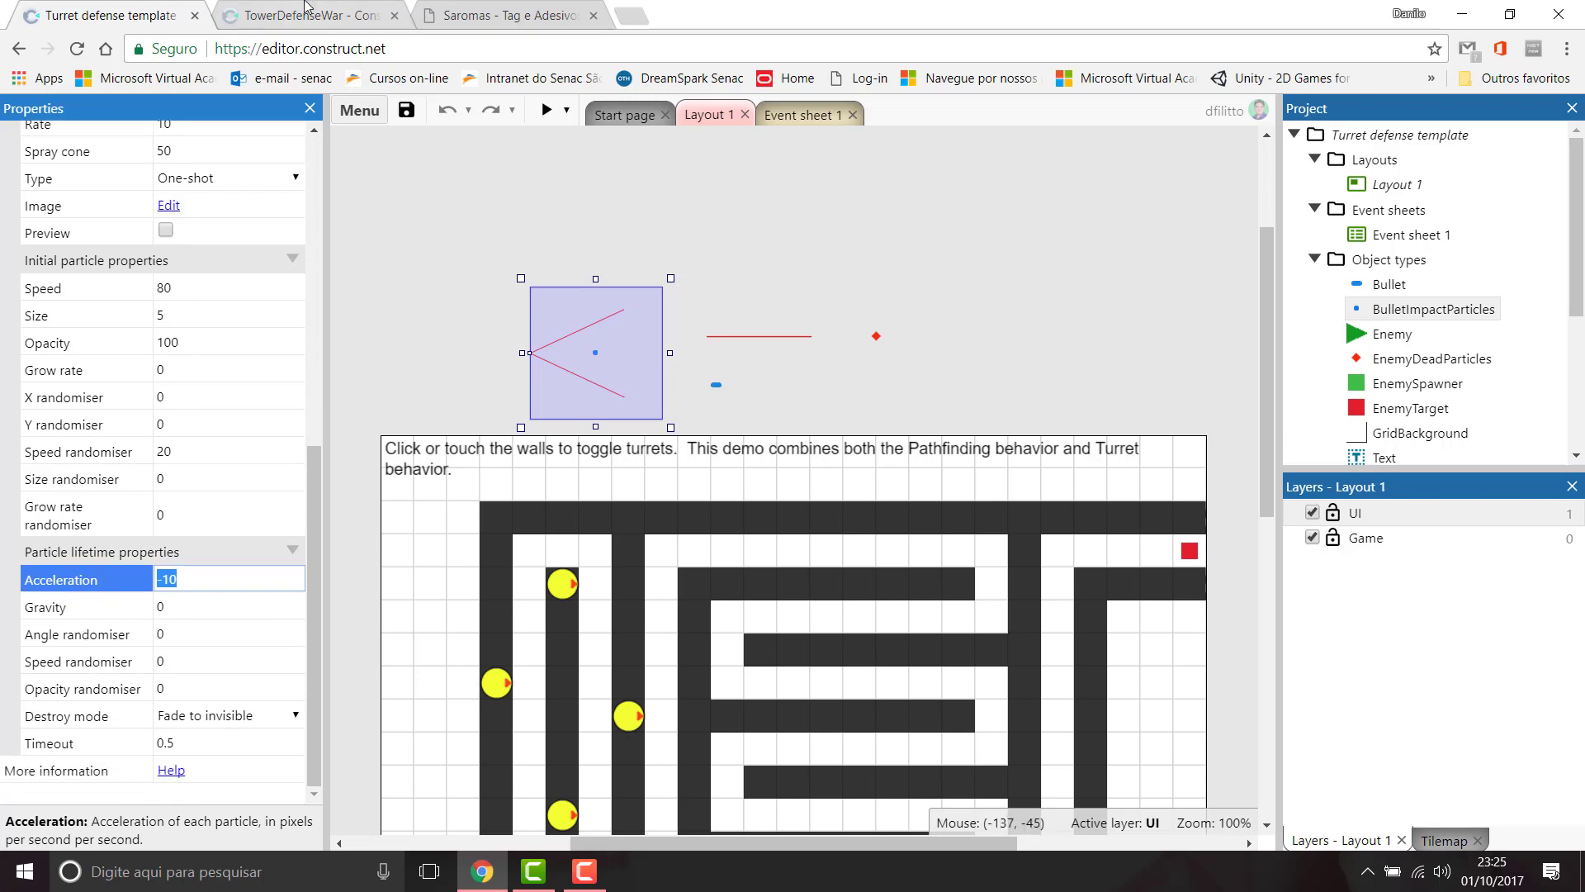
pyautogui.hotkey('ctrl', 'Tab')
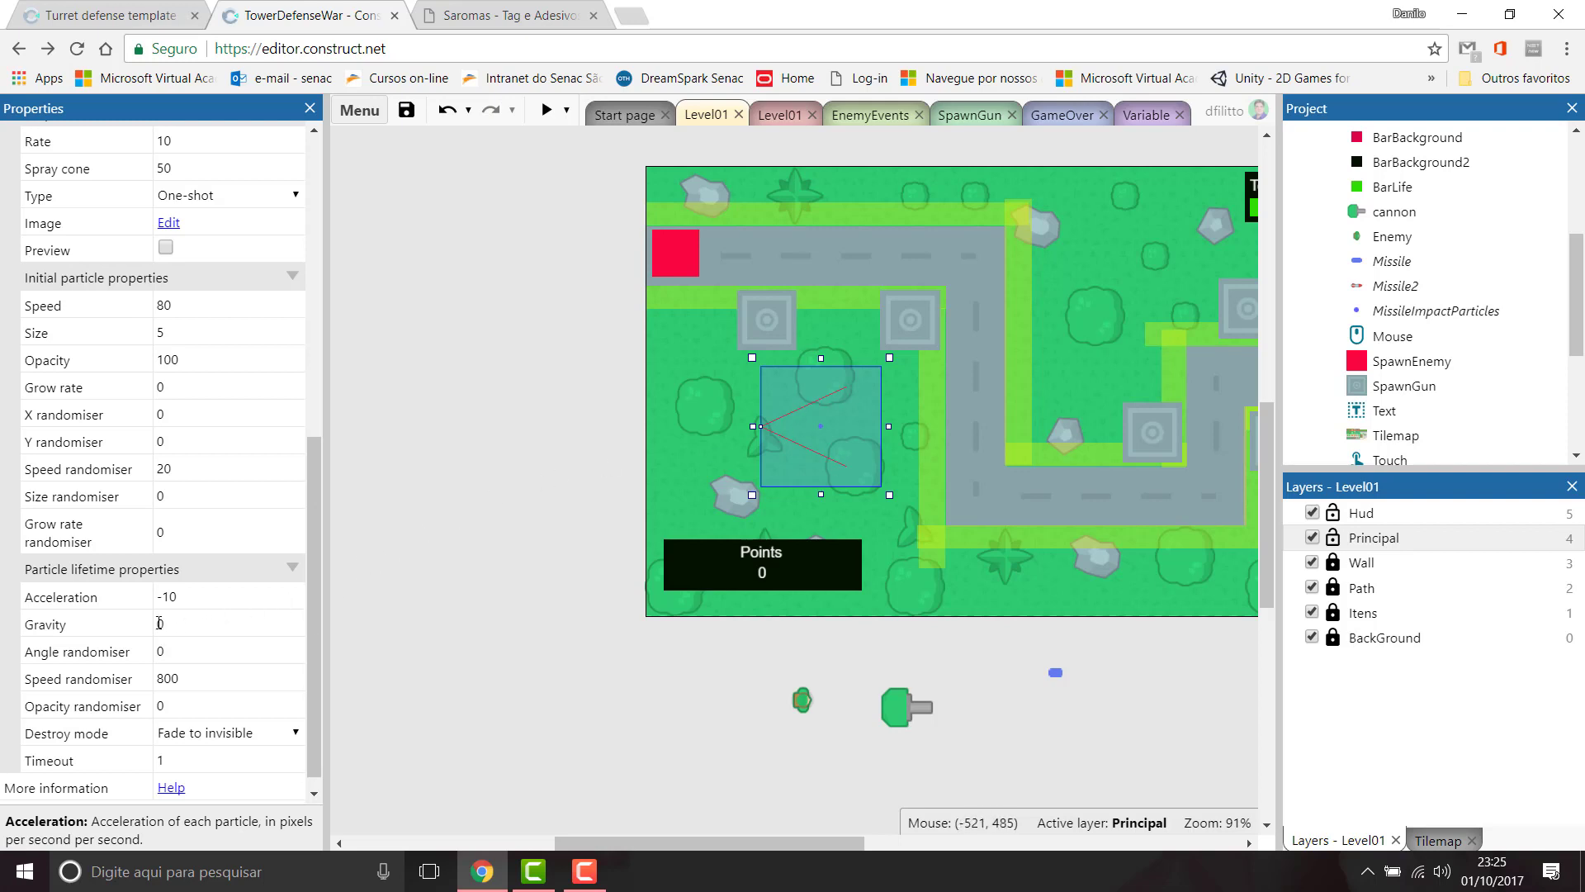
# Step: Set the gravity of MissileImpactParticles to 100 and preview the effect
pyautogui.click(185, 624)
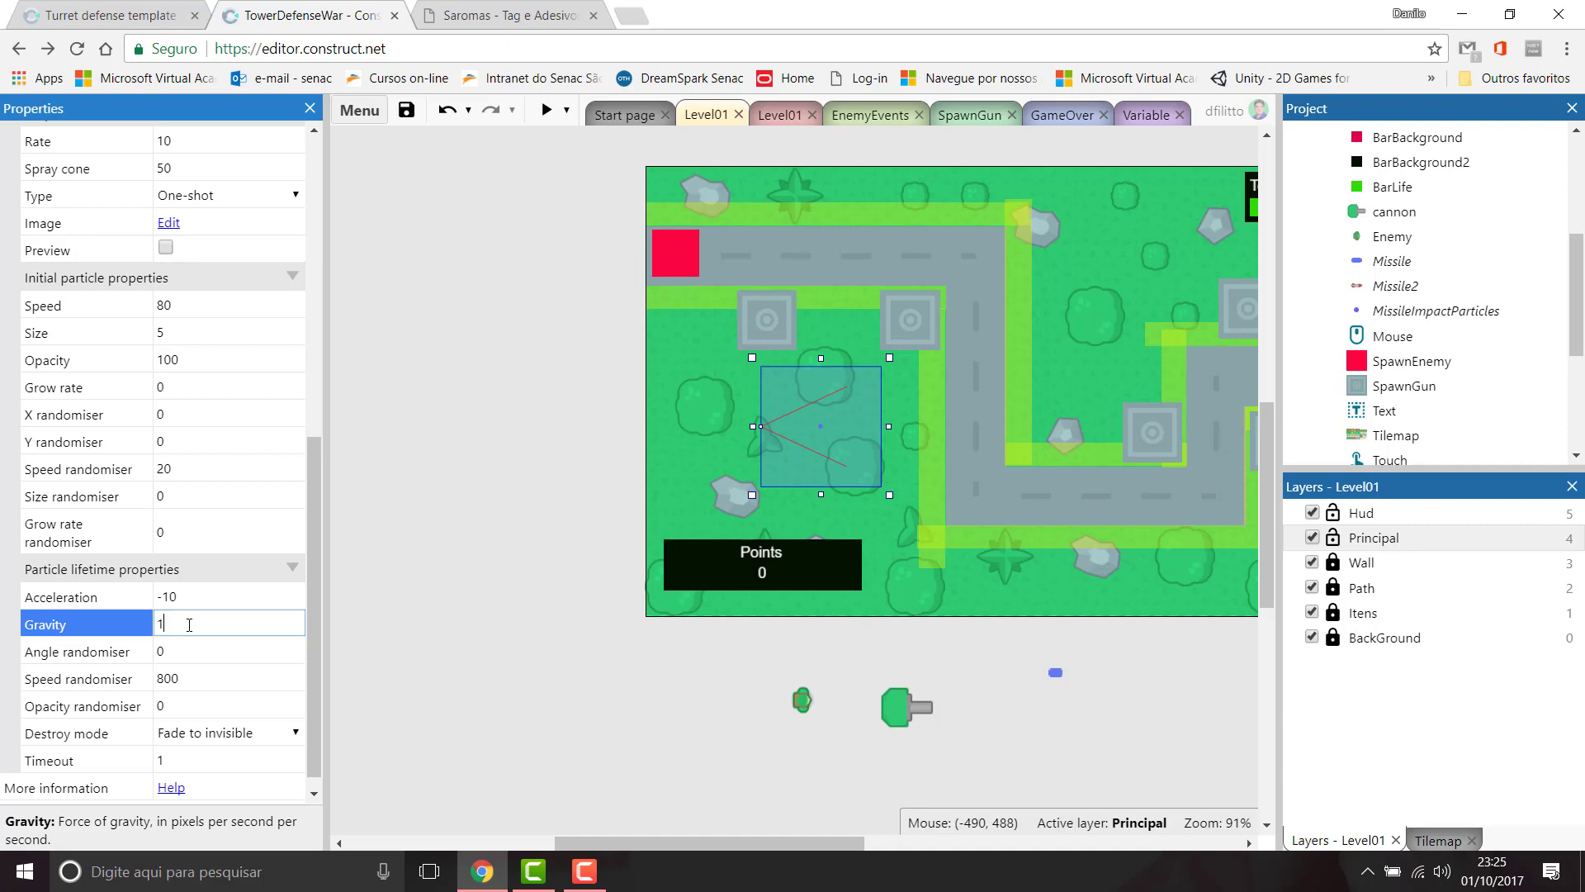
pyautogui.press('Tab')
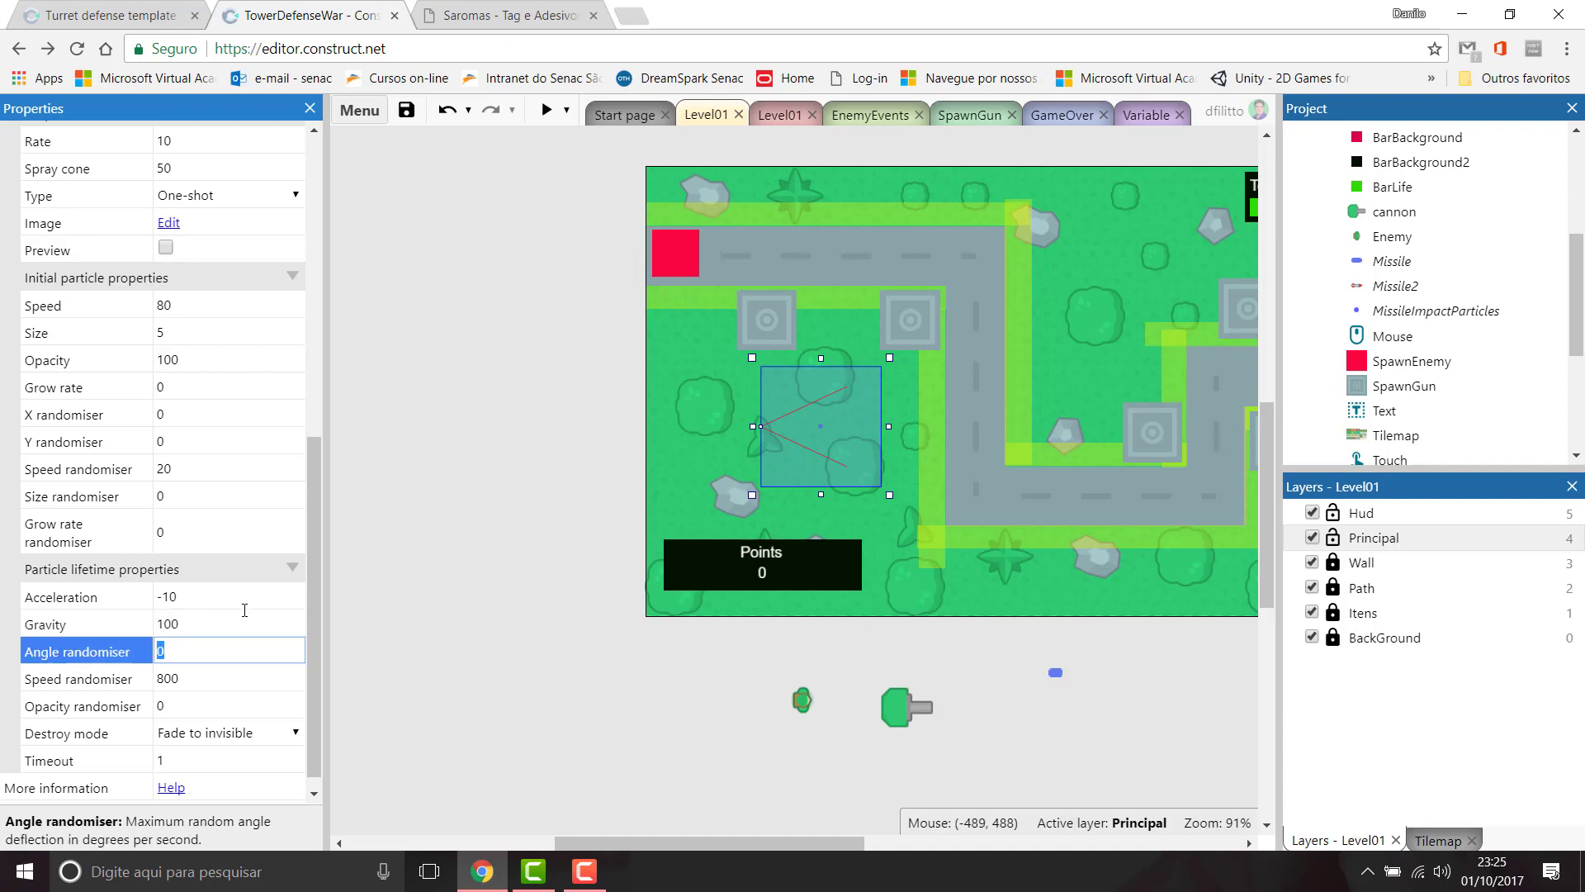
pyautogui.click(546, 110)
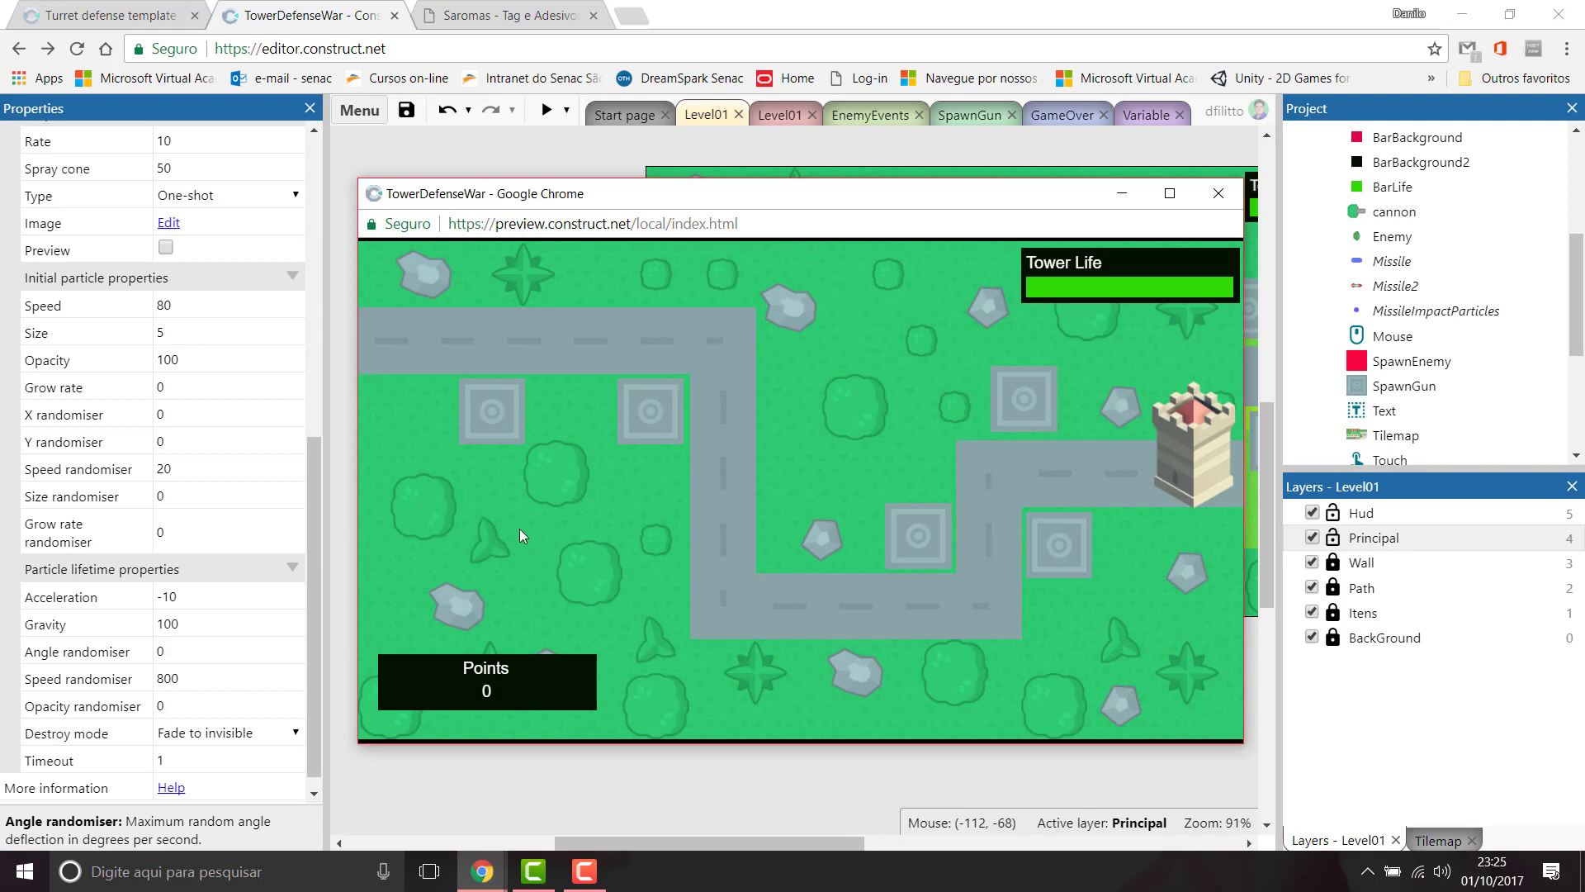
pyautogui.click(1219, 193)
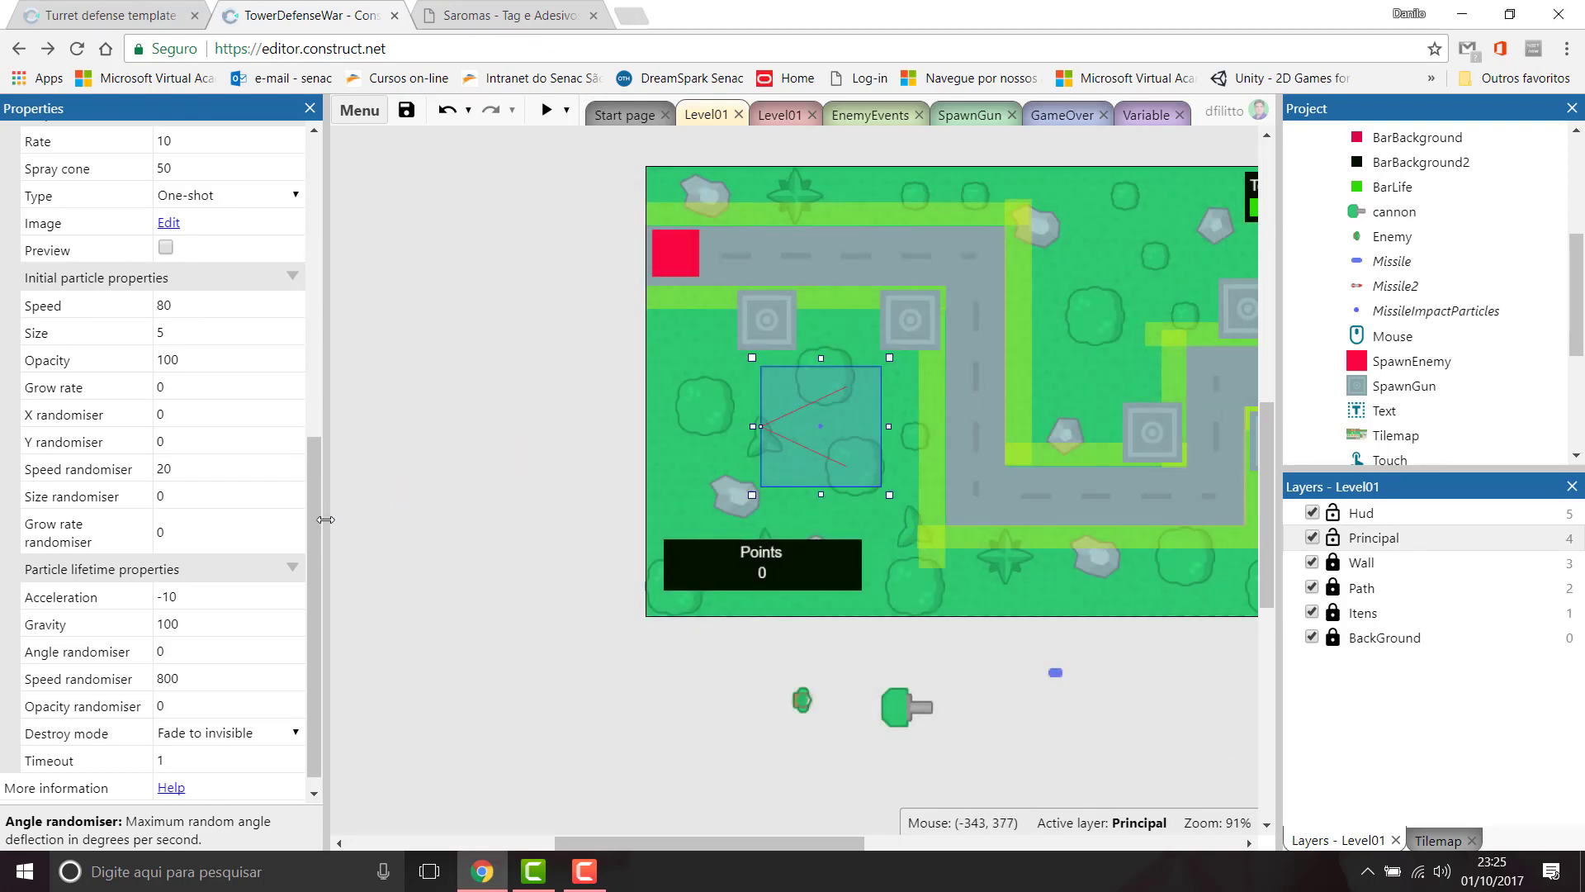
# Step: Change the MissileImpactParticles type to Continuous spray and preview the game
pyautogui.moveTo(317, 513); pyautogui.dragTo(334, 322)
pyautogui.click(196, 572)
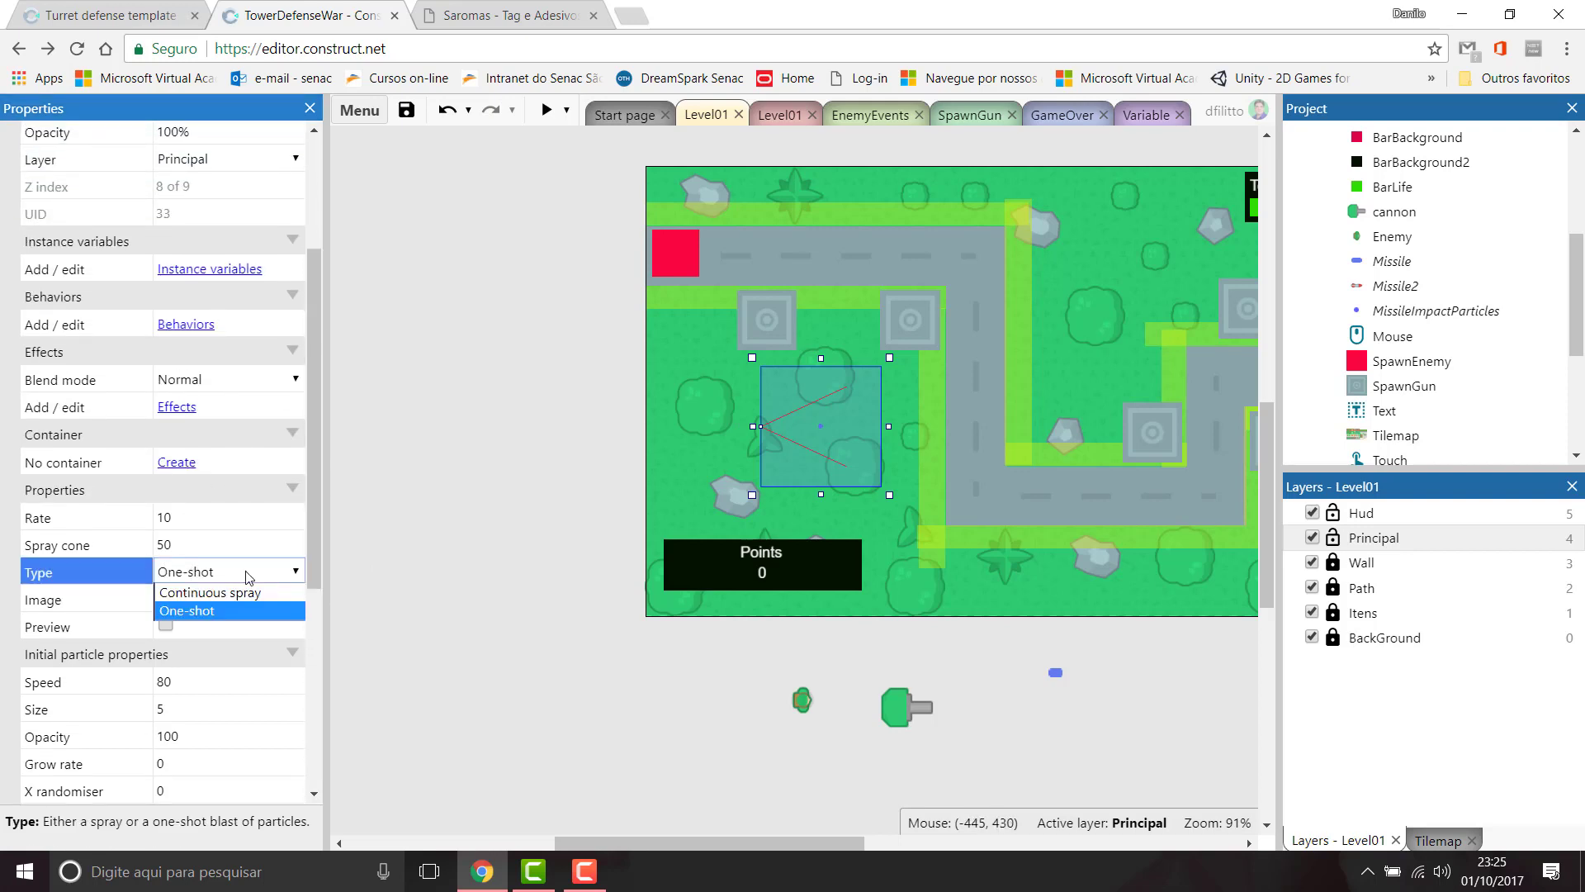
pyautogui.click(244, 588)
pyautogui.click(547, 110)
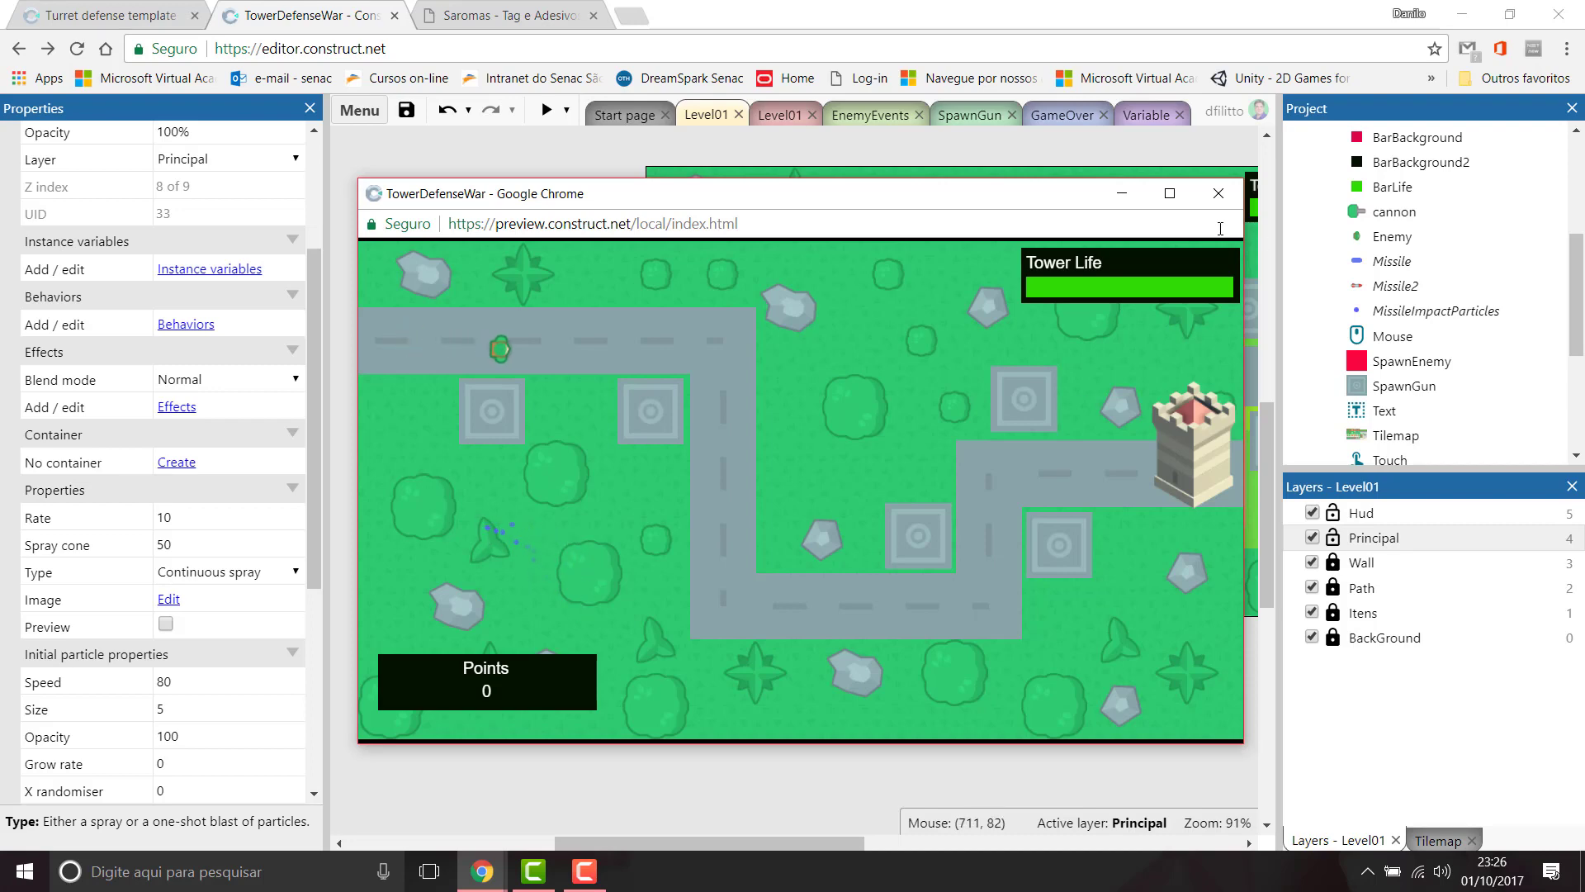
pyautogui.click(1218, 193)
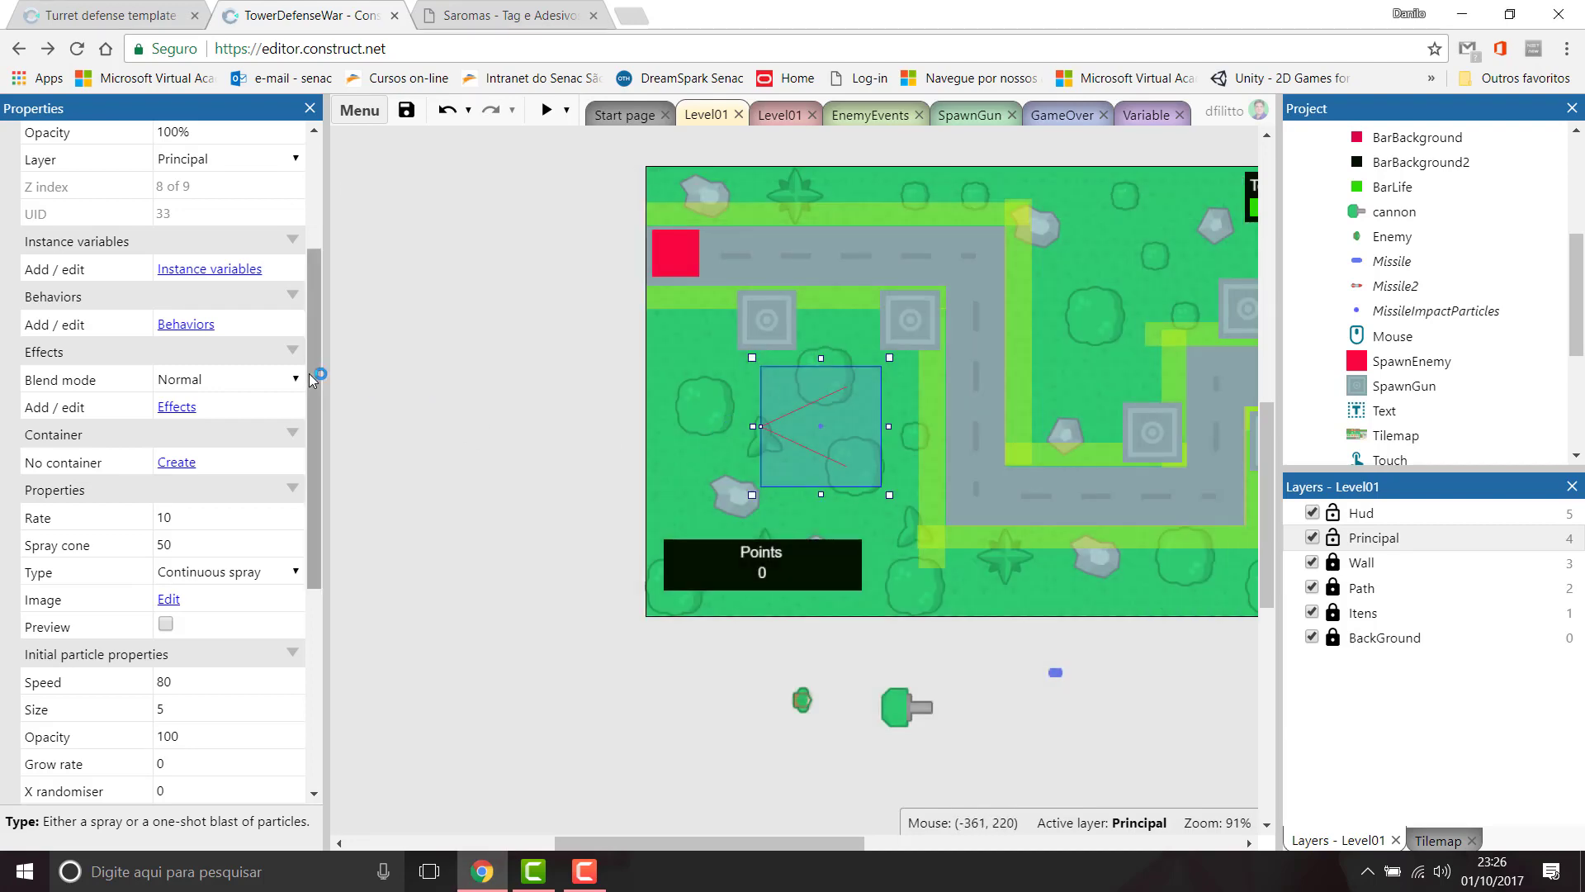
# Step: Set the gravity of MissileImpactParticles back to 0
pyautogui.moveTo(316, 396); pyautogui.dragTo(291, 595)
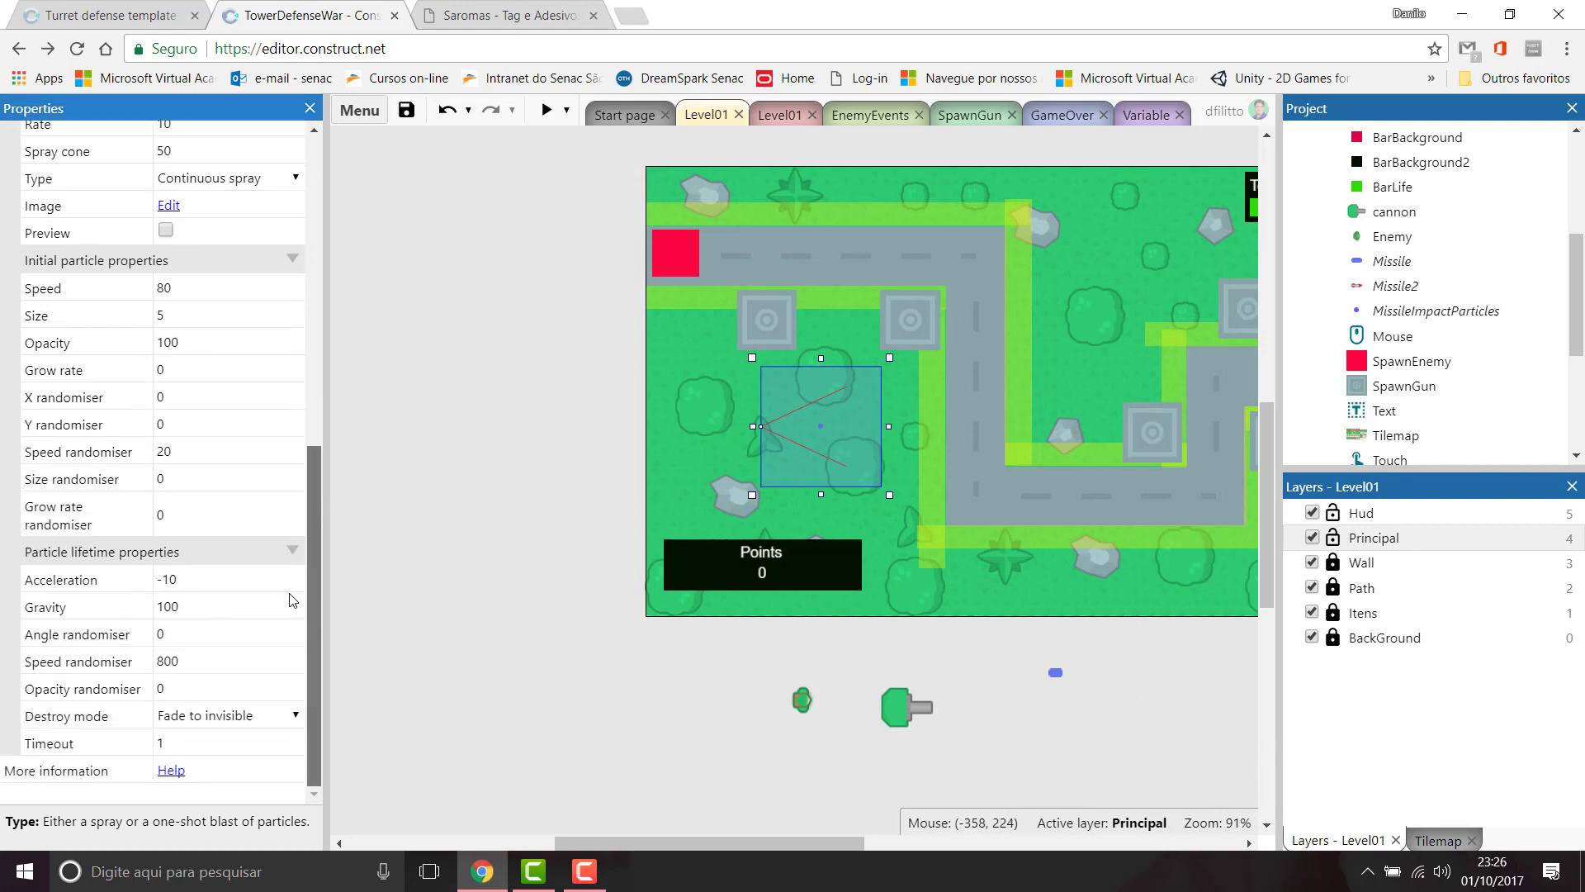
pyautogui.click(191, 609)
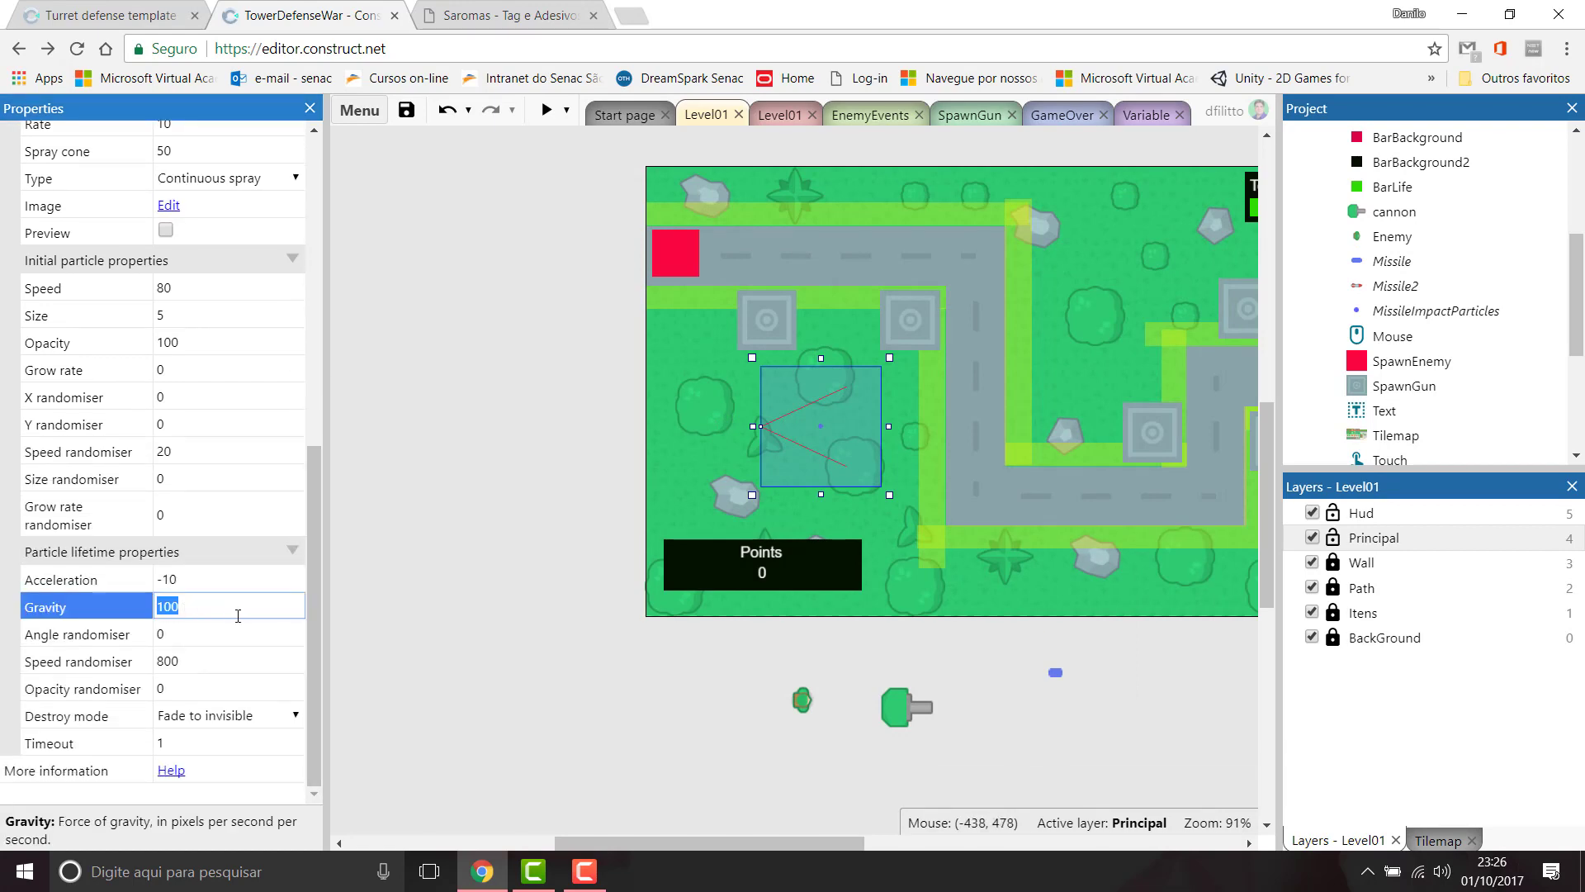
pyautogui.write('0')
pyautogui.press('Tab')
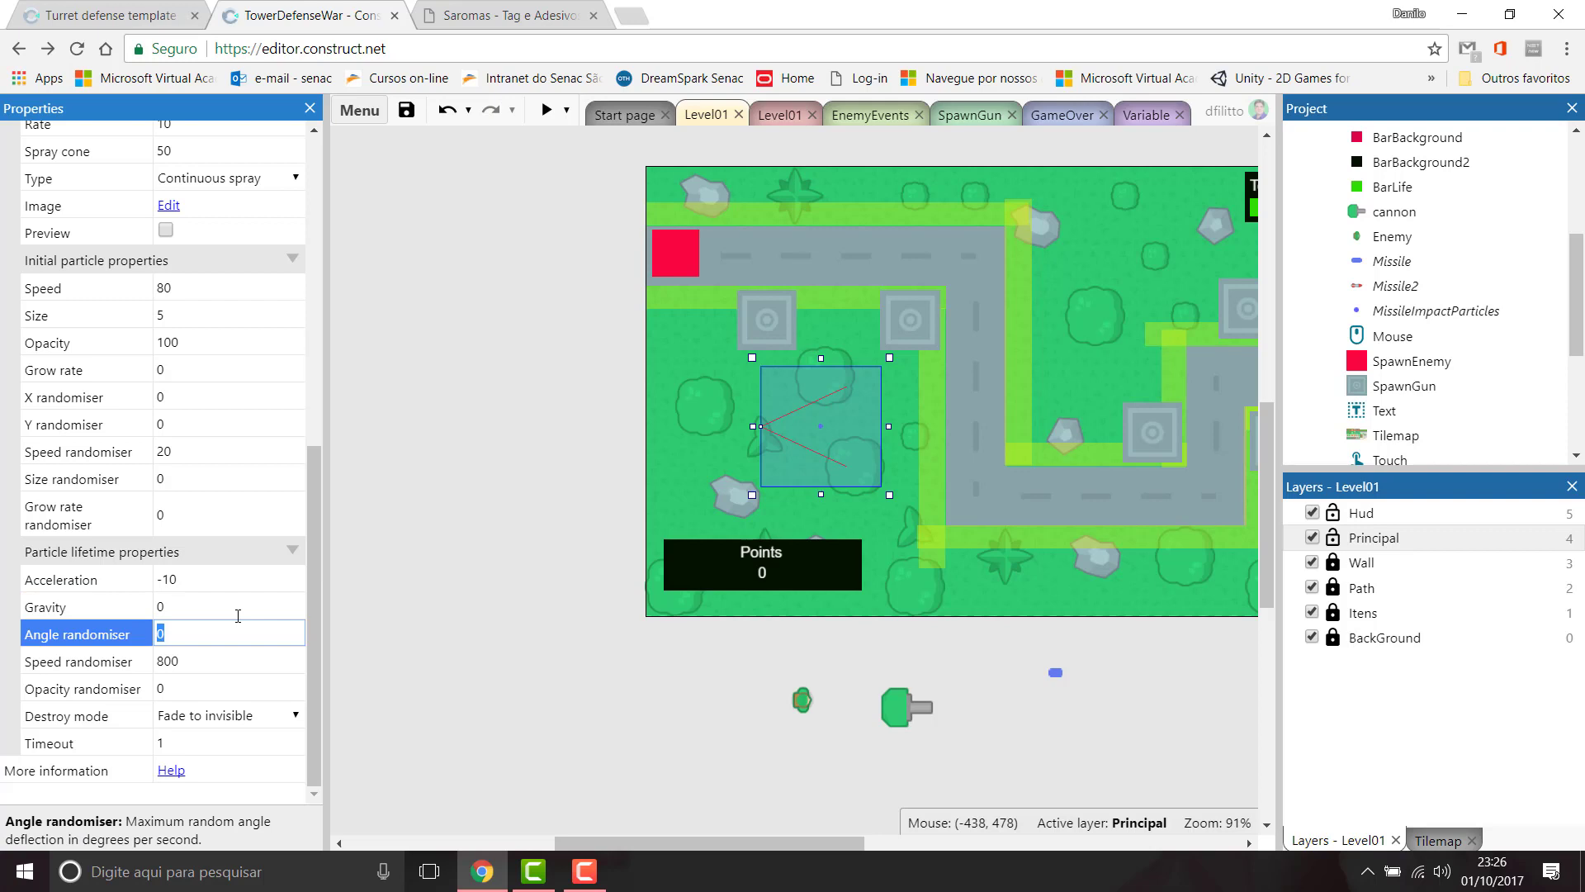
# Step: Check the template's lifetime speed randomiser and set the one of MissileImpactParticles to 0 in TowerDefenseWar
pyautogui.click(171, 10)
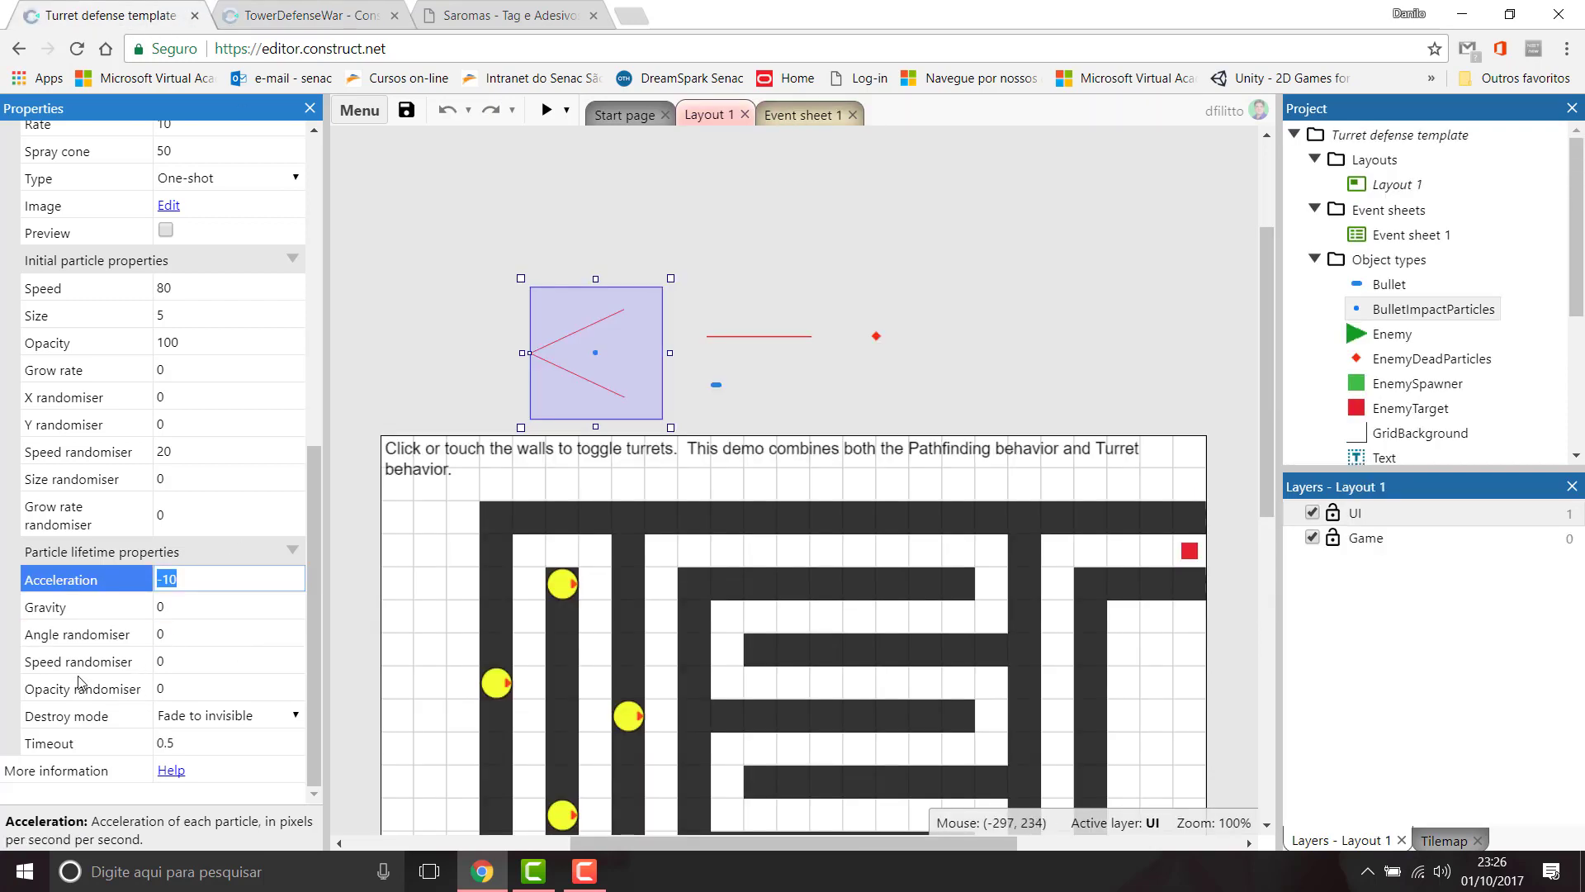
pyautogui.click(197, 667)
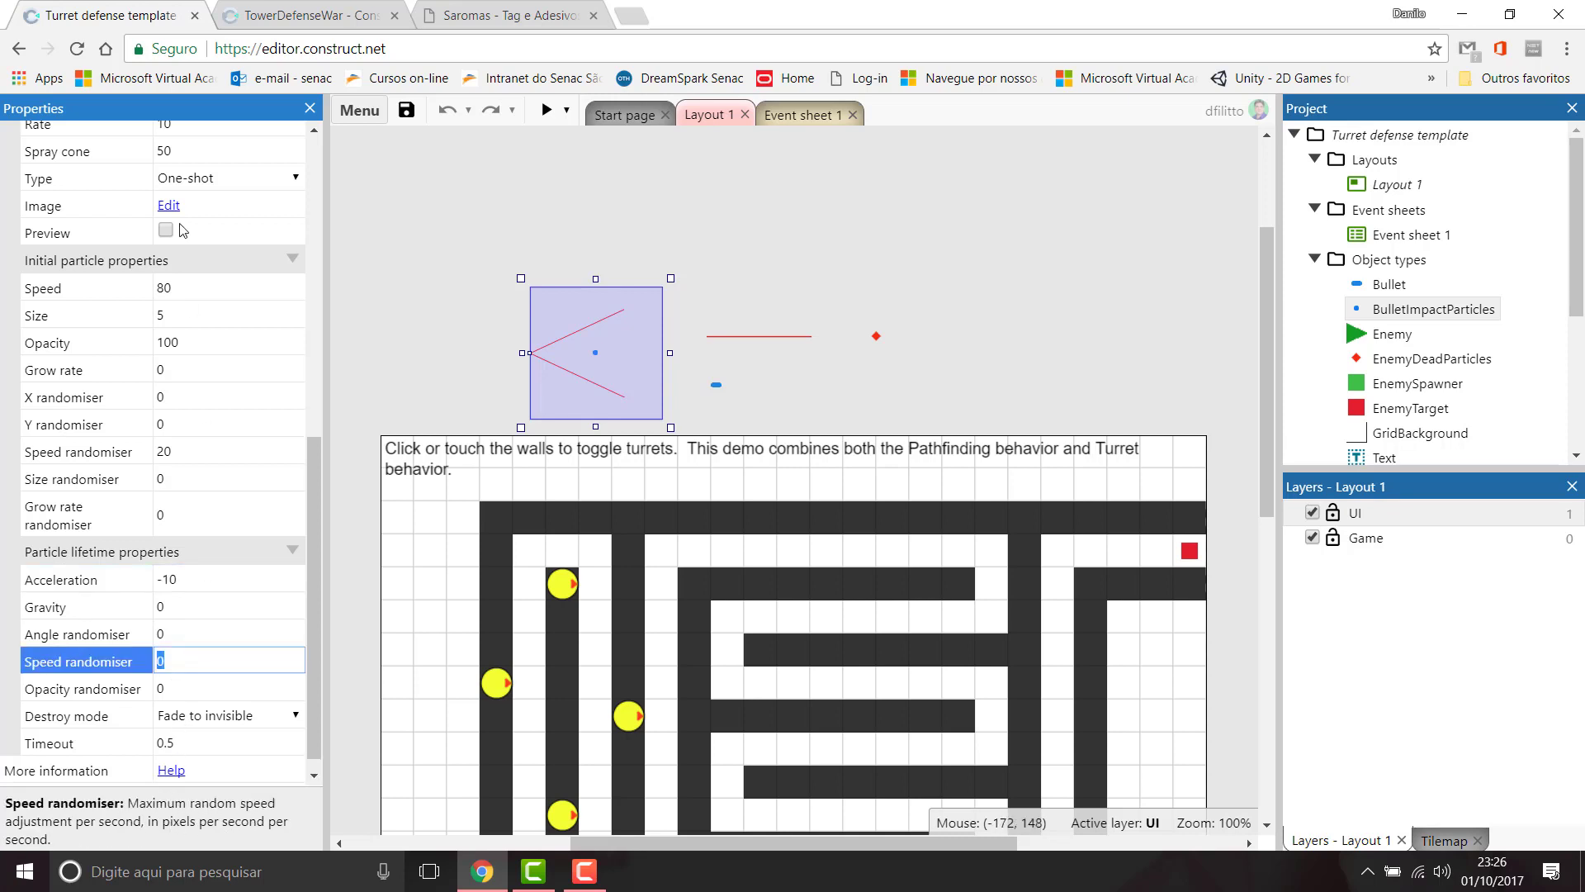
pyautogui.click(317, 13)
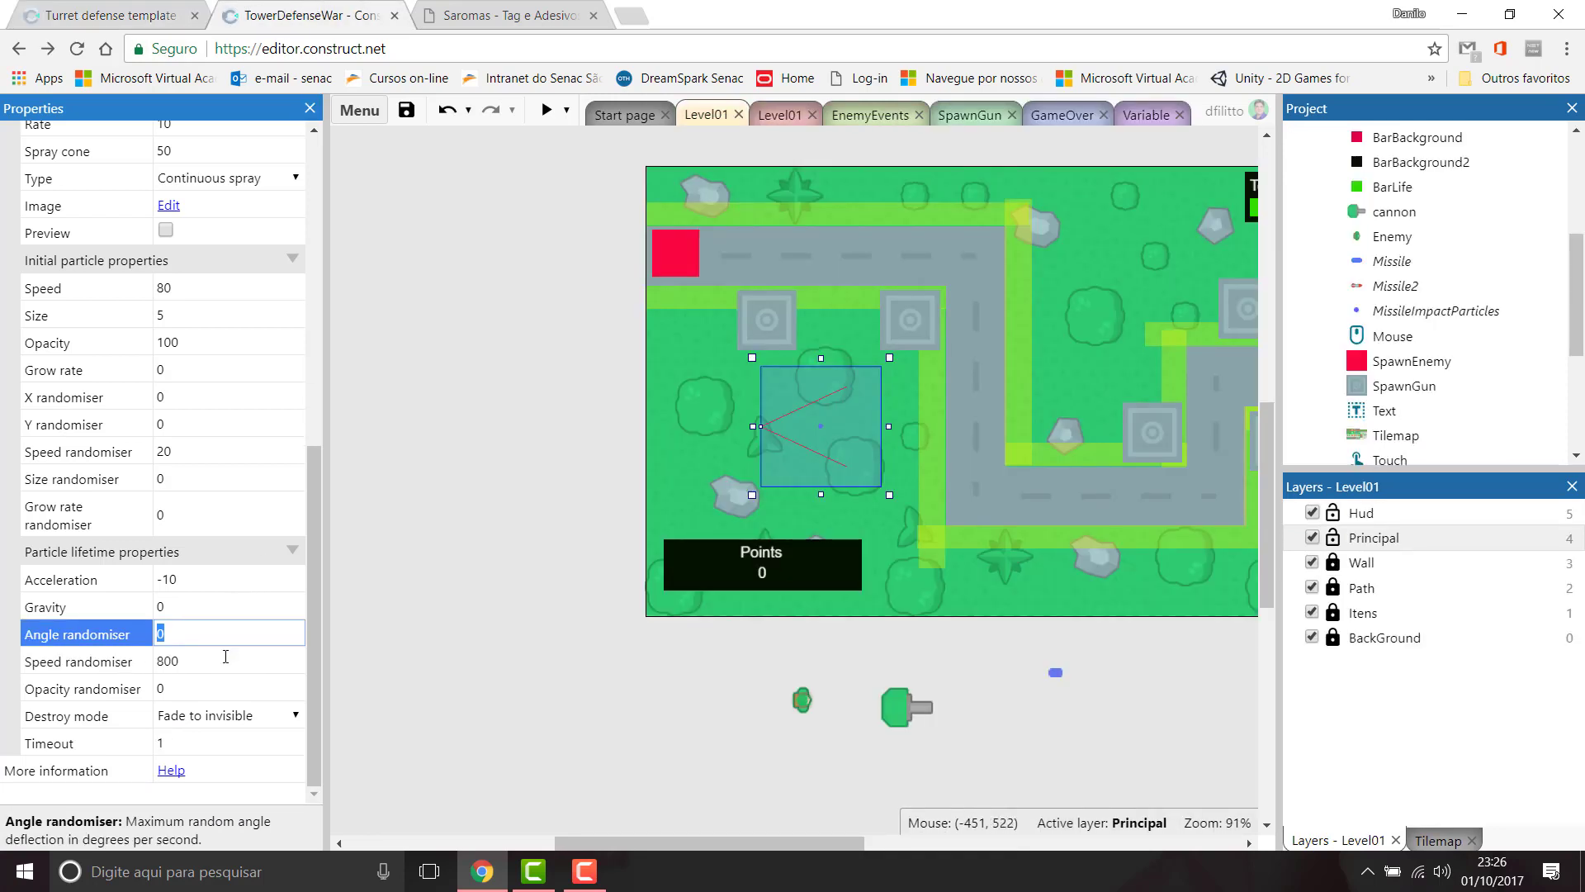
pyautogui.press('Tab')
pyautogui.write('0')
pyautogui.press('Tab')
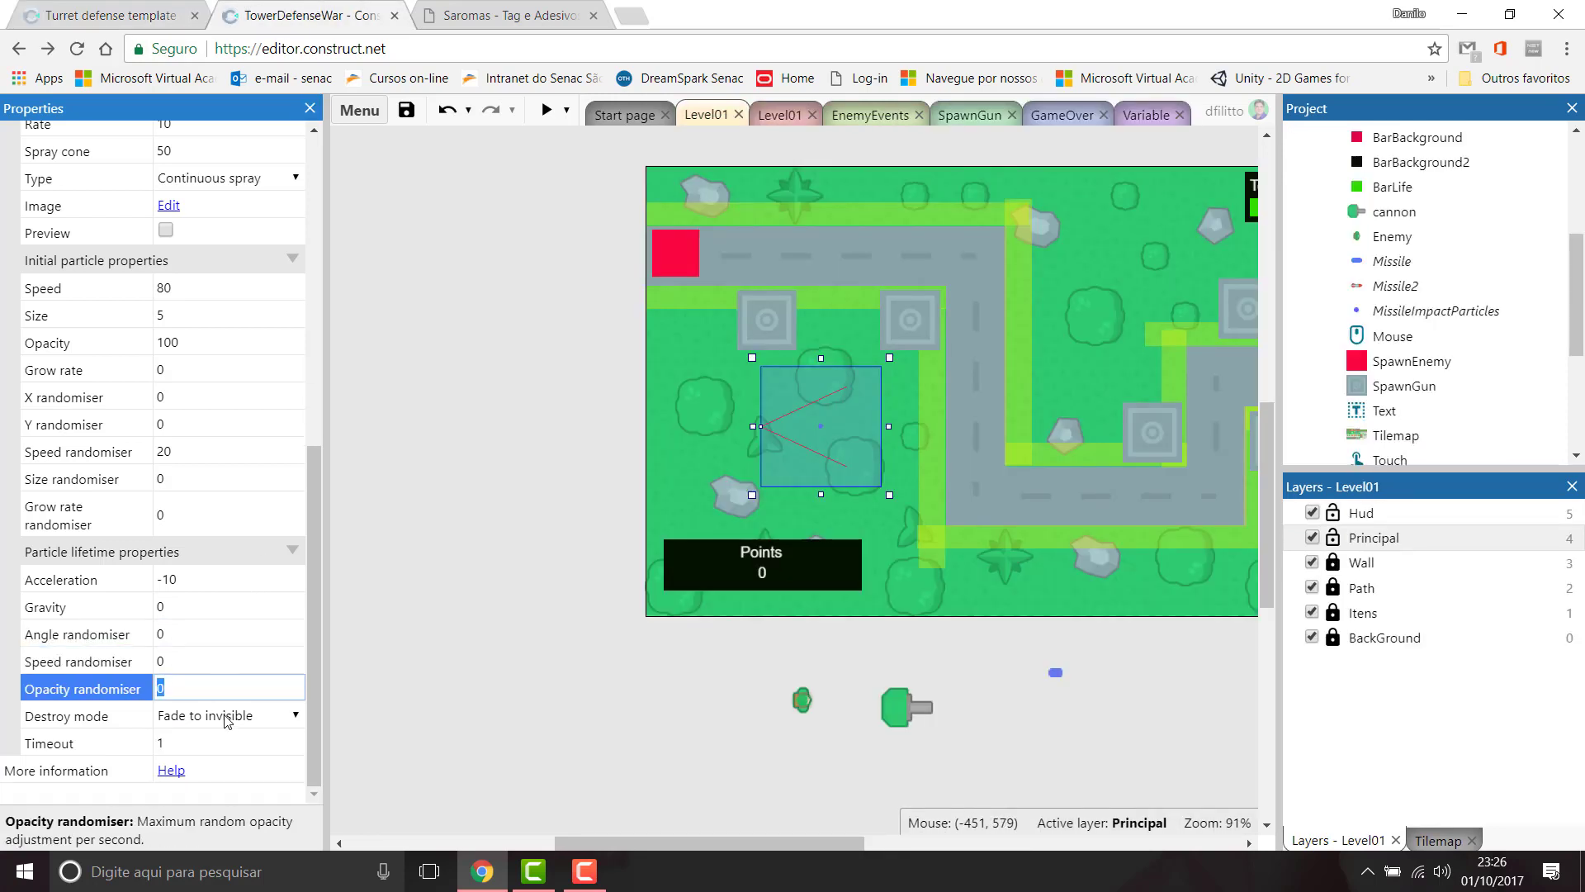
# Step: Compare the remaining lifetime properties with the template, and review the destroy mode options of MissileImpactParticles
pyautogui.click(112, 11)
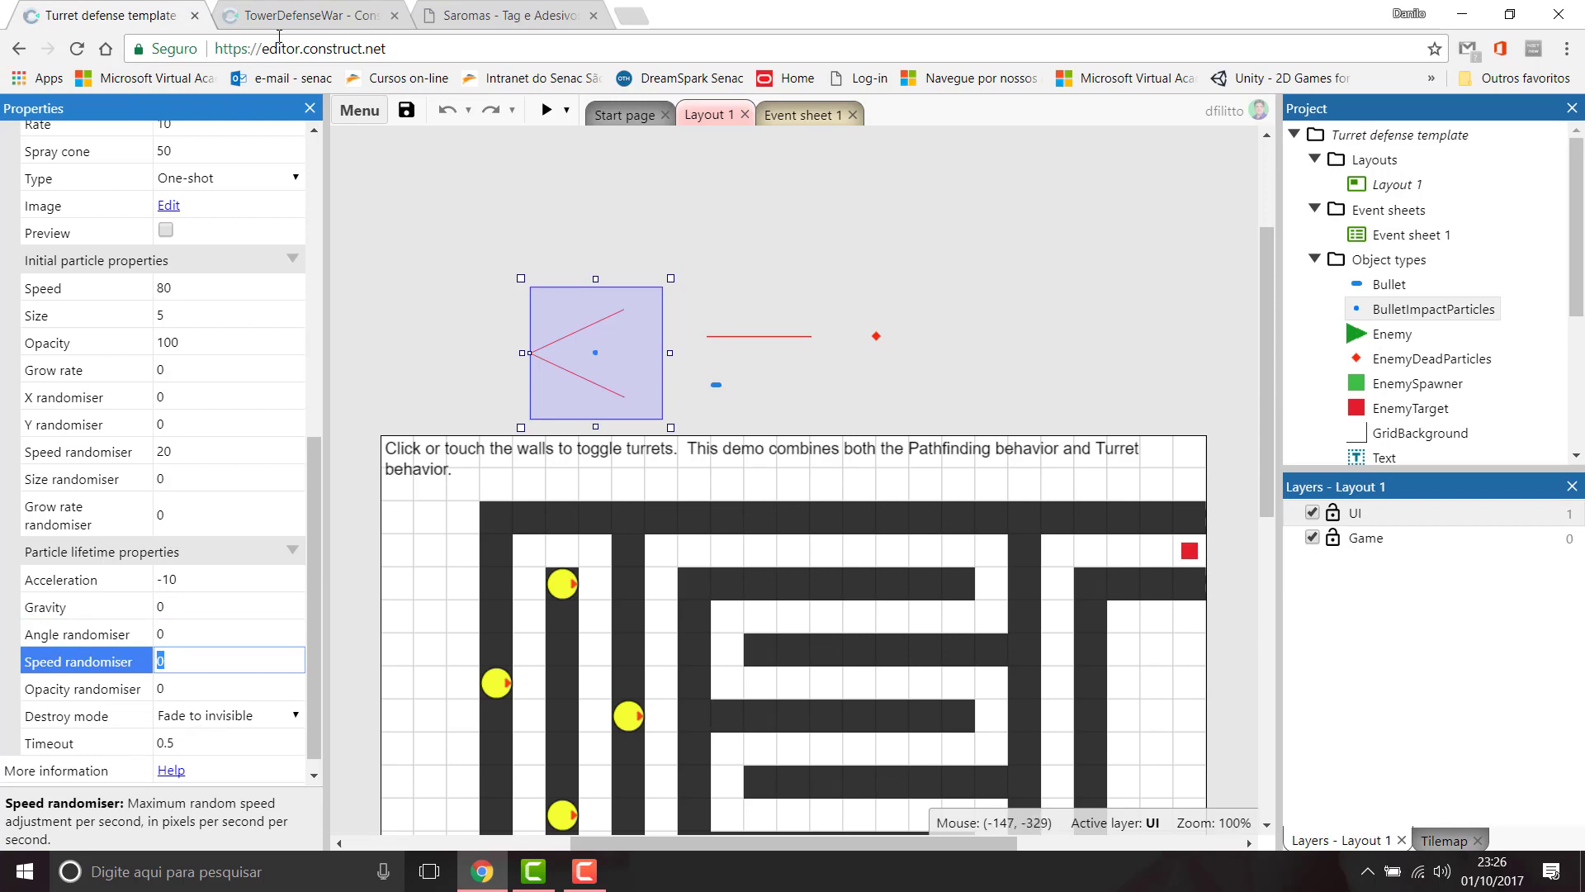
pyautogui.click(324, 8)
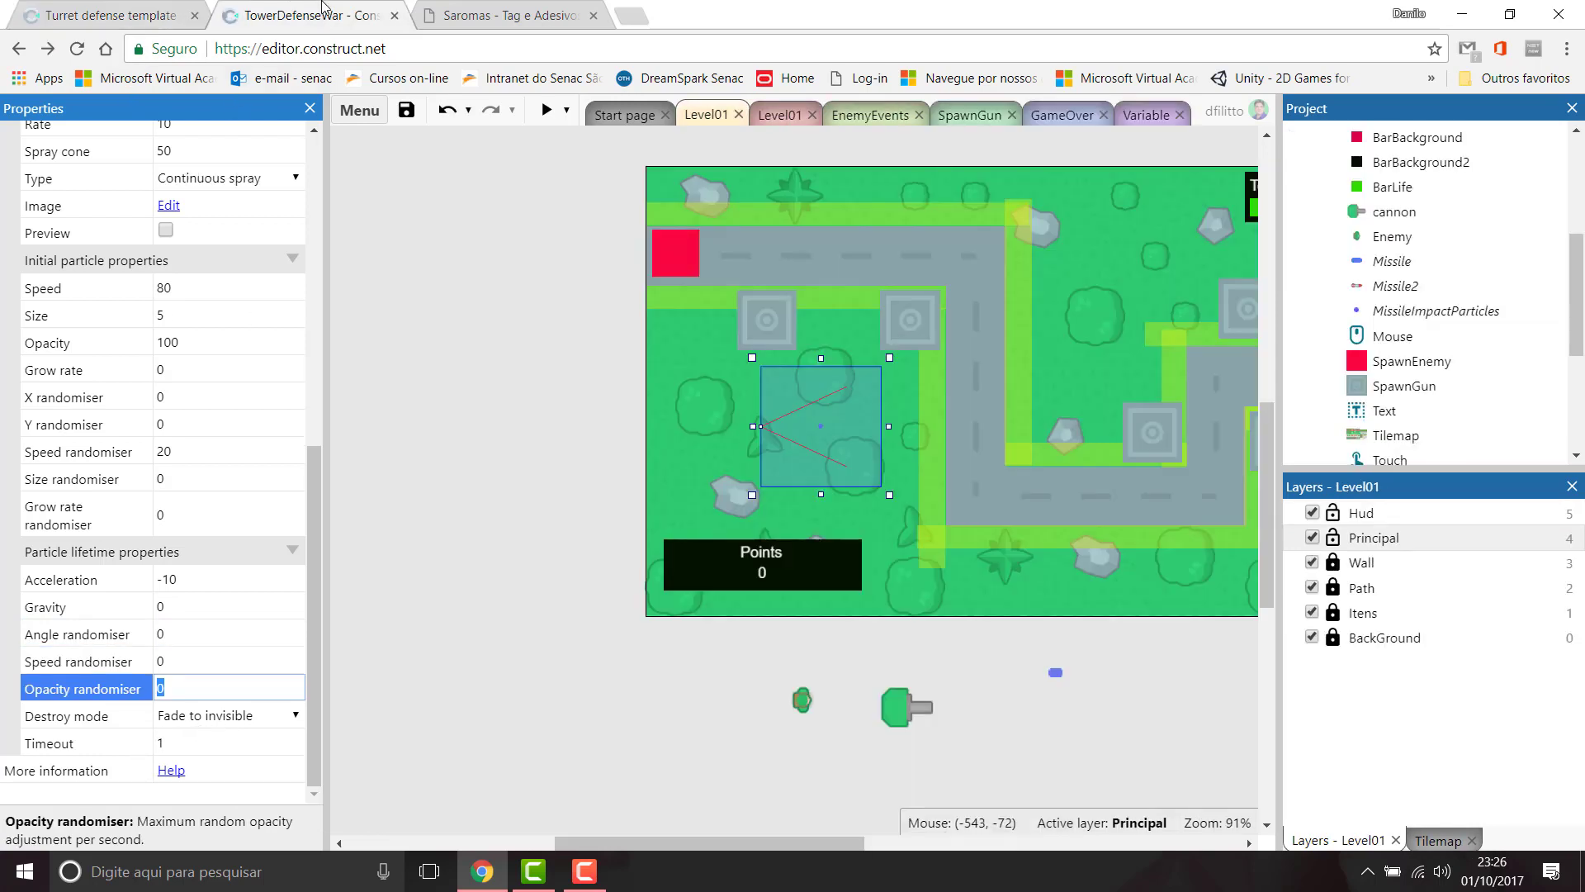
pyautogui.click(226, 717)
pyautogui.click(225, 721)
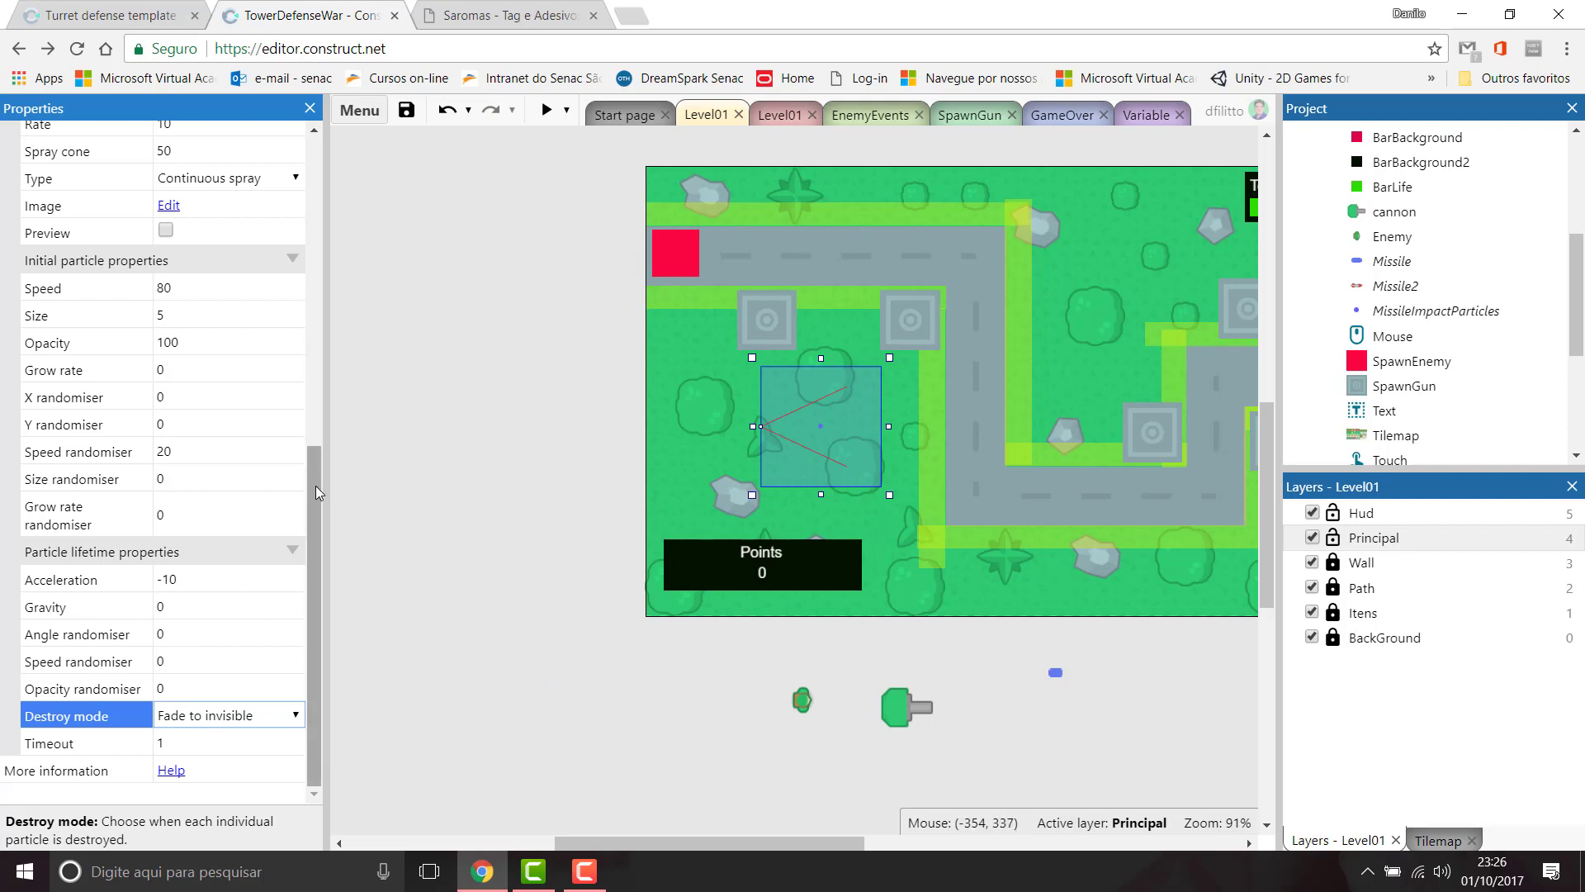
# Step: Set the MissileImpactParticles type back to One-shot and preview the game
pyautogui.moveTo(318, 493); pyautogui.dragTo(304, 380)
pyautogui.click(281, 395)
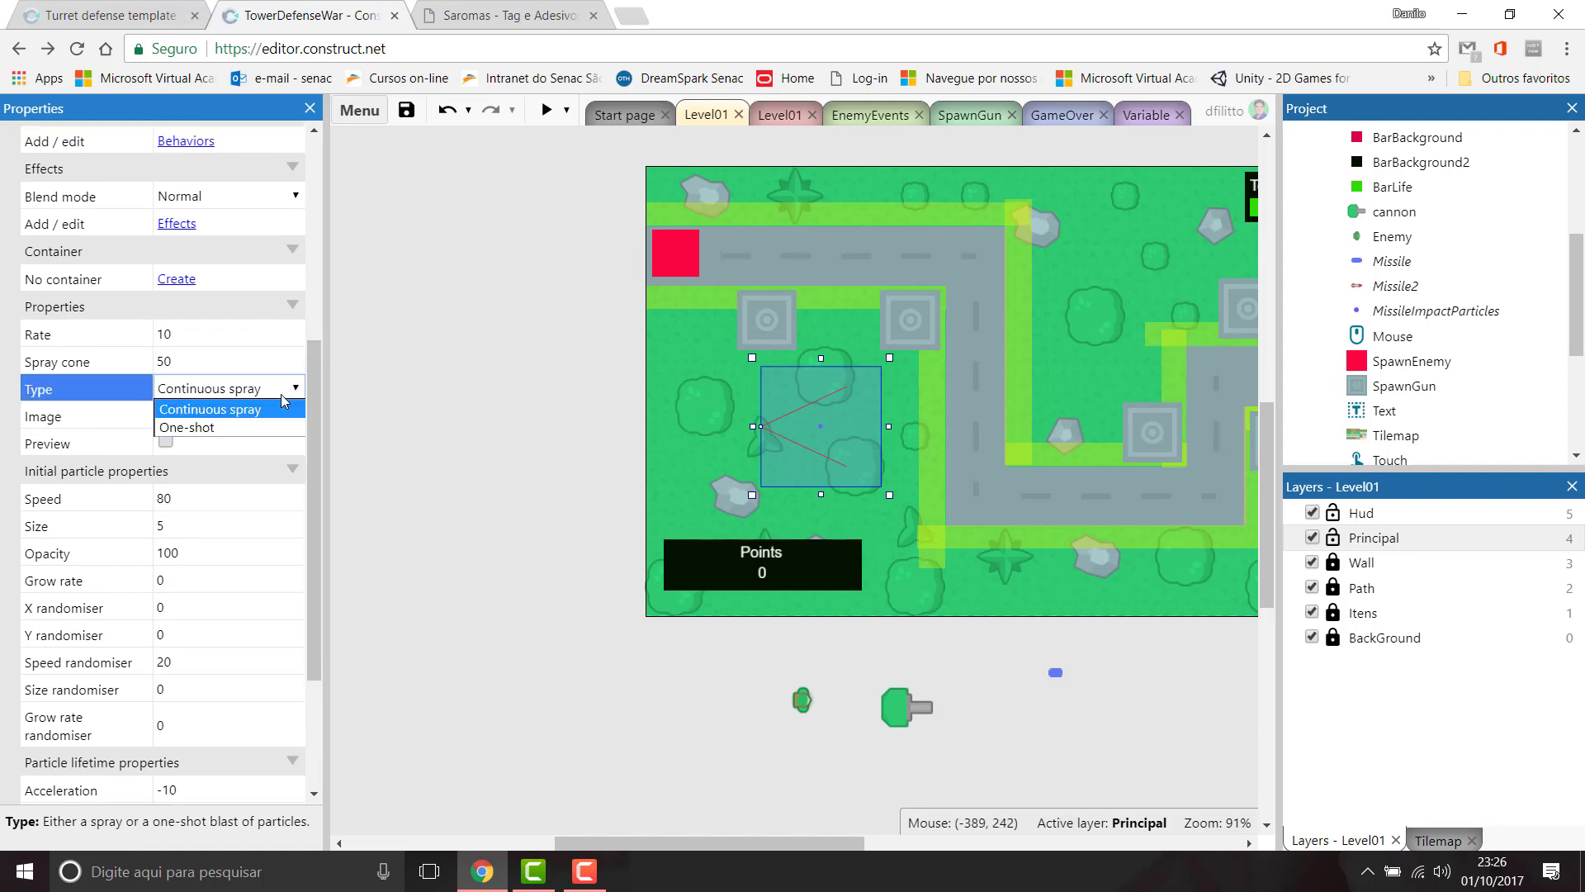
pyautogui.click(208, 419)
pyautogui.click(396, 418)
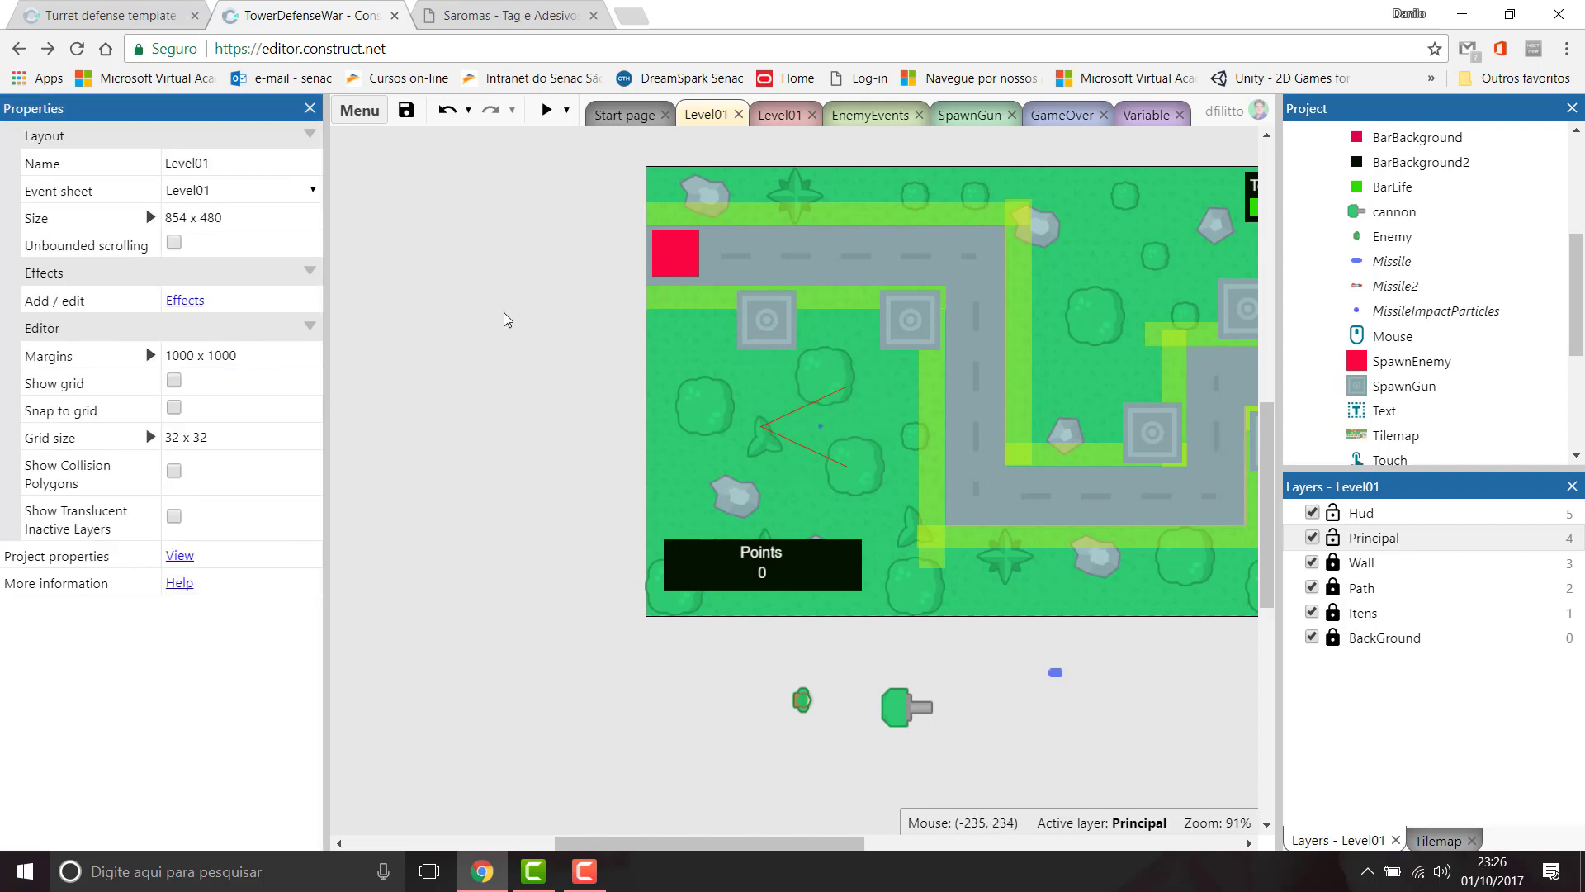
pyautogui.click(547, 109)
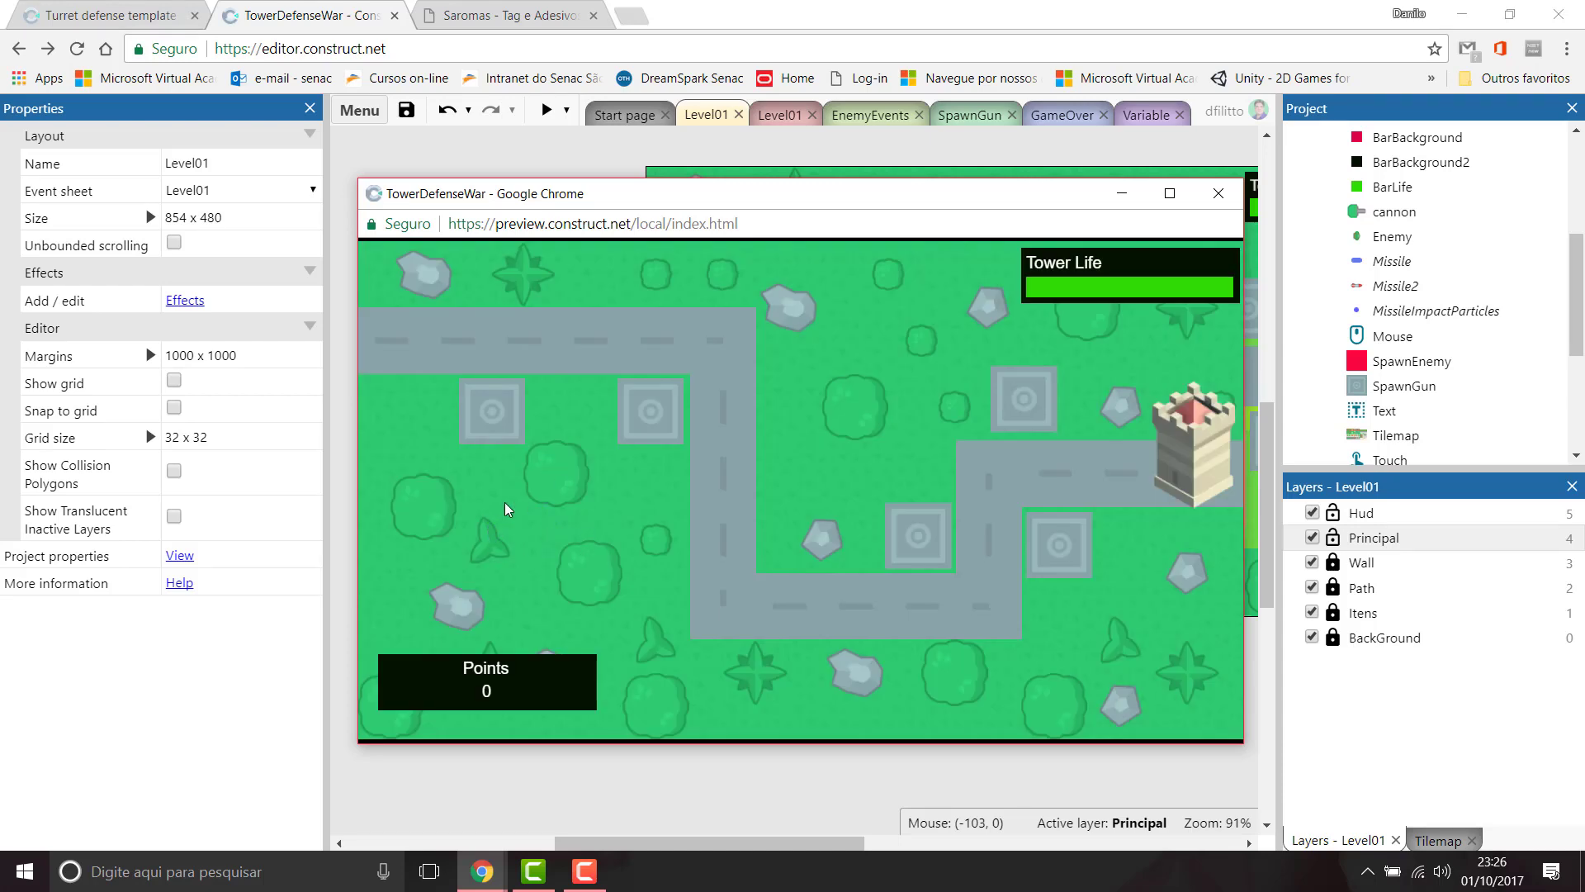
pyautogui.click(1218, 193)
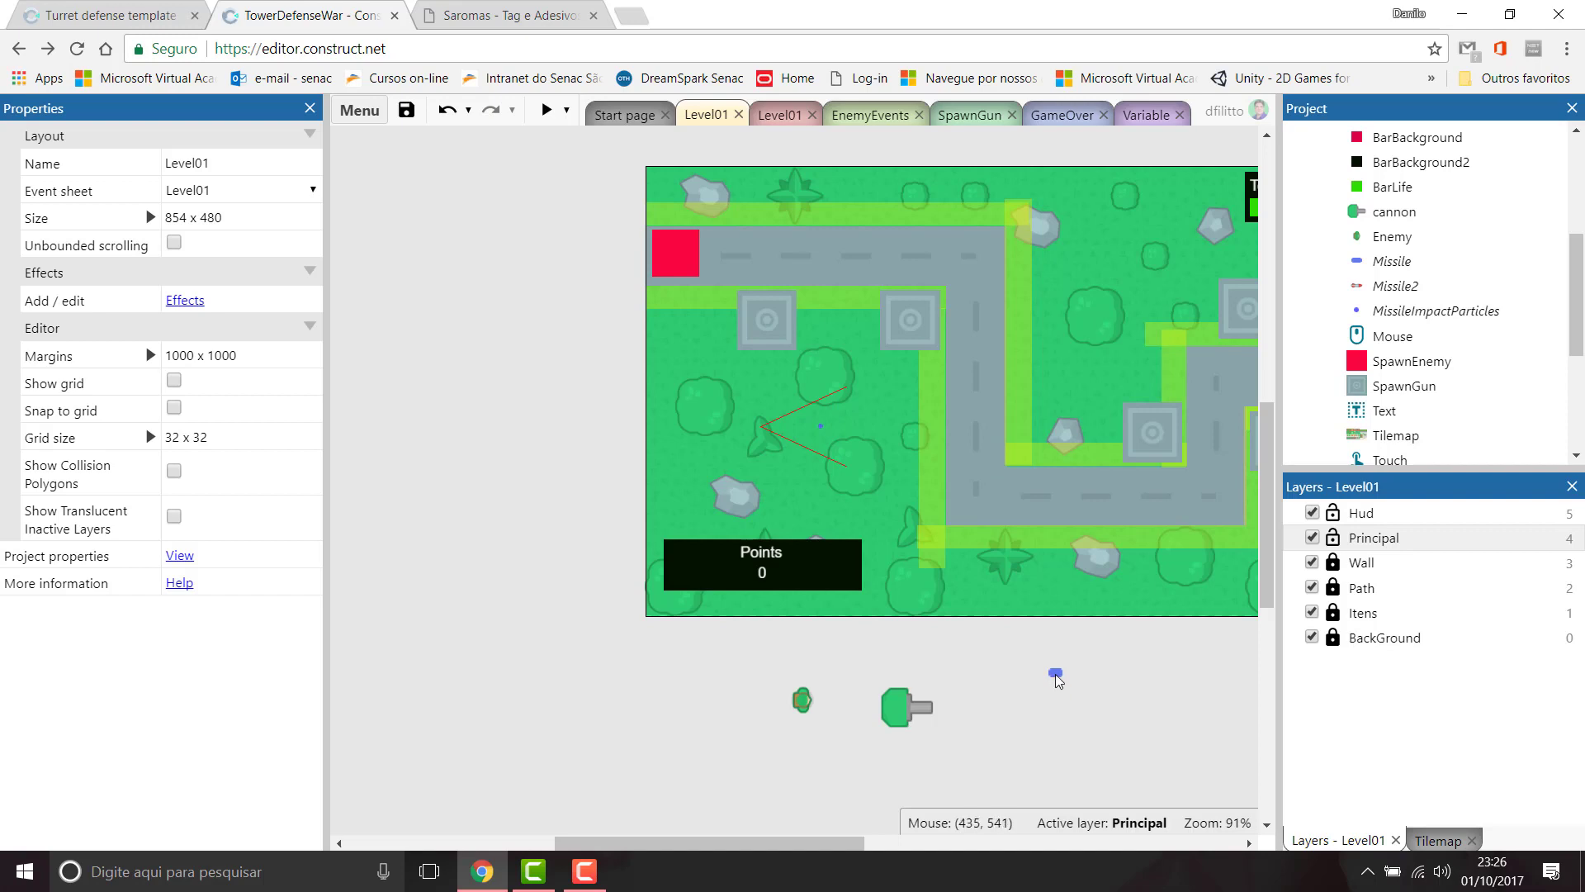
pyautogui.scroll(4, 347, 528)
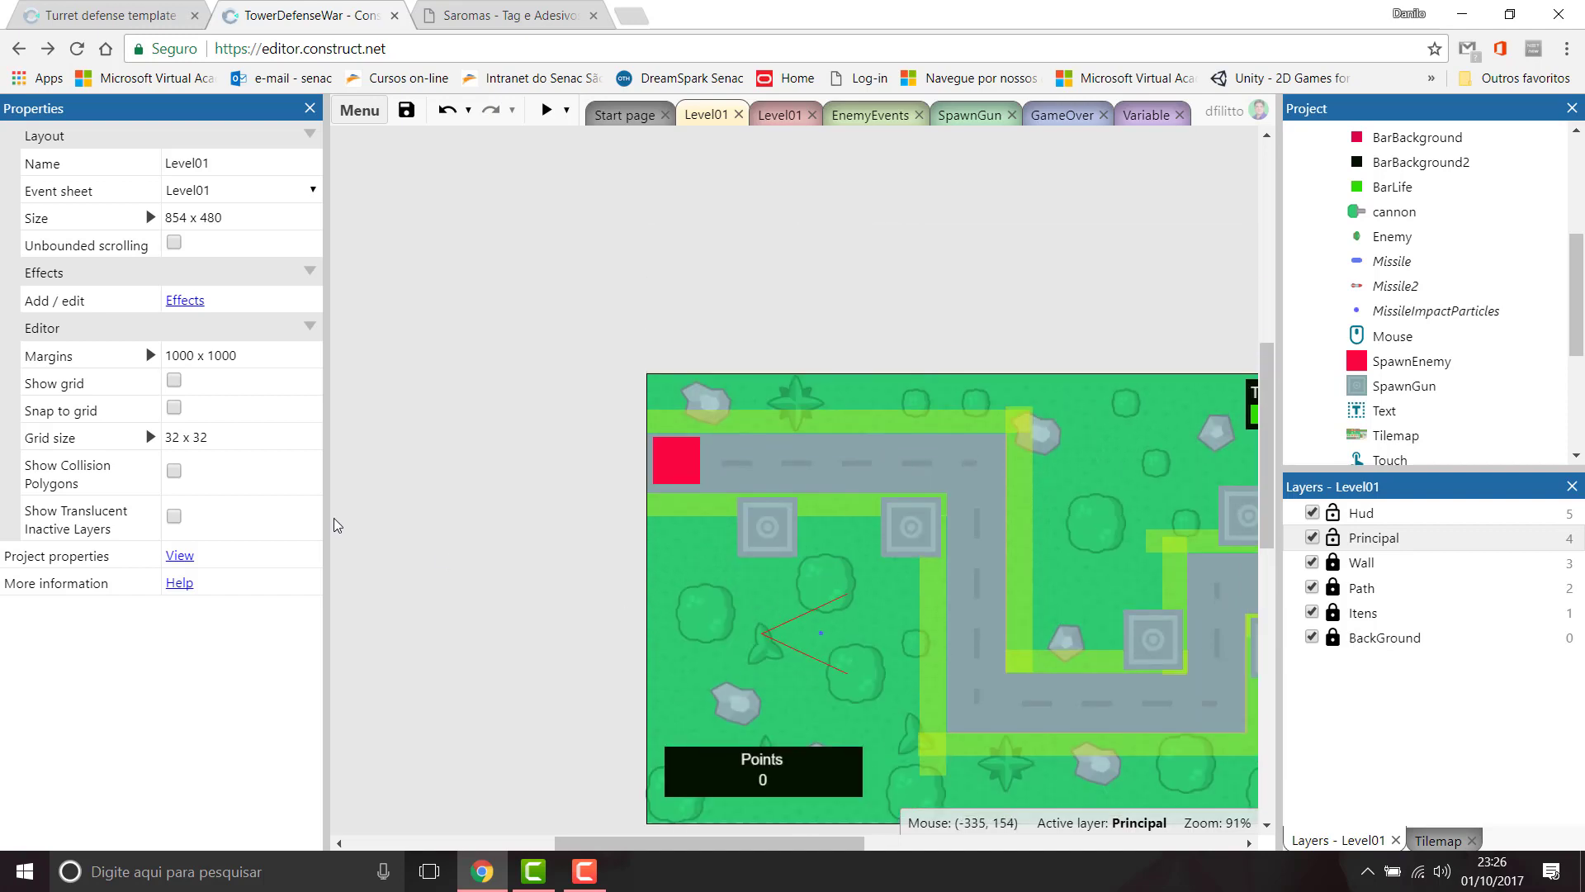
pyautogui.scroll(-5, 537, 632)
pyautogui.scroll(-1, 574, 610)
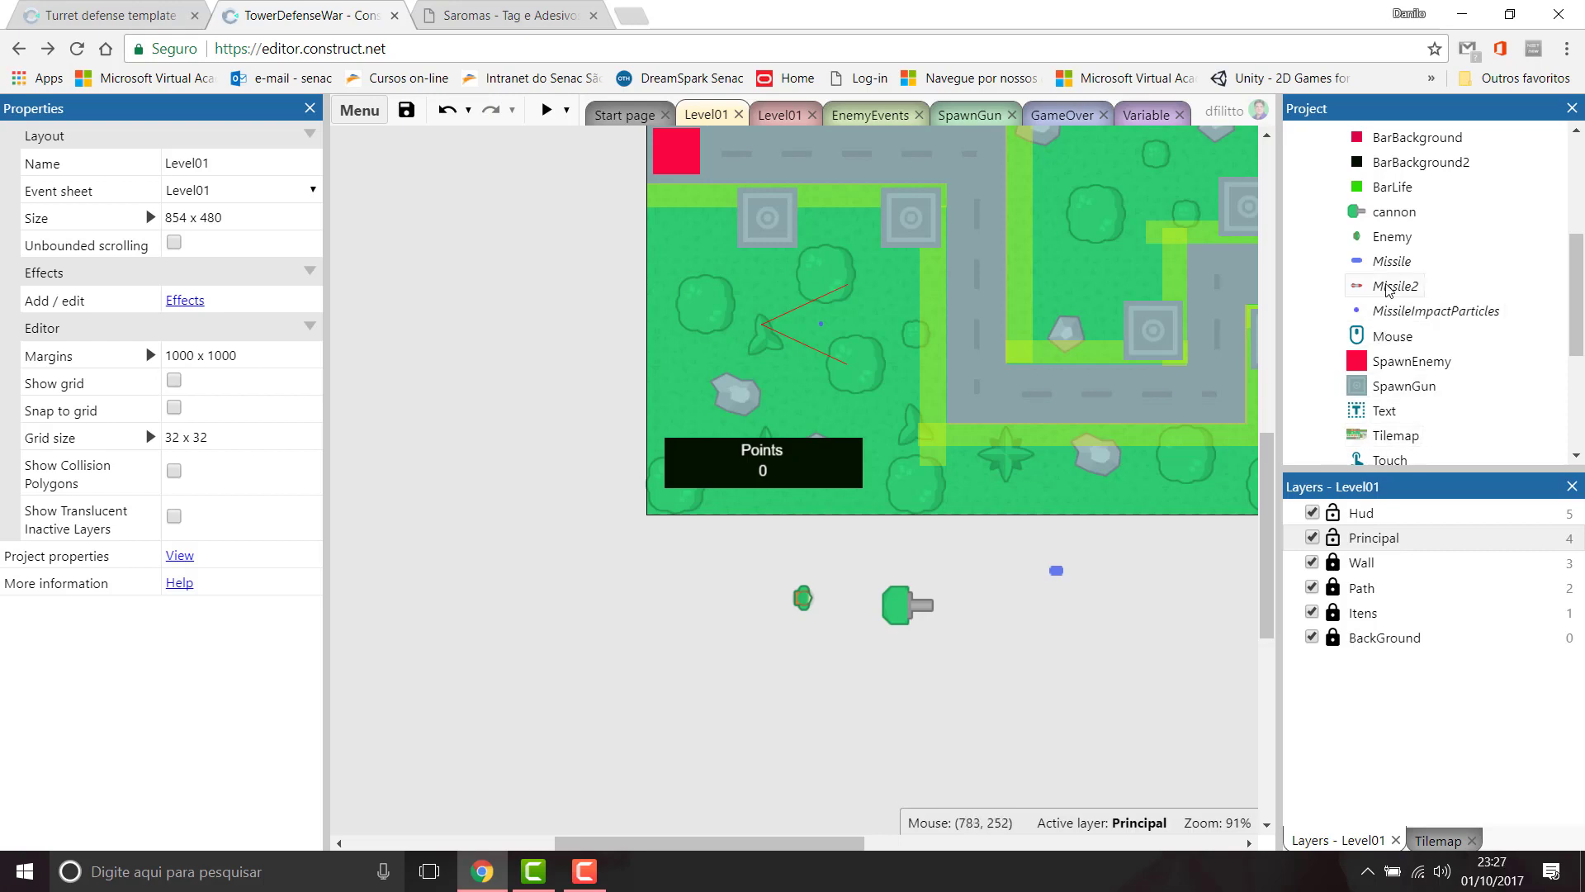
# Step: Check the size and other properties of the Missile object
pyautogui.click(1392, 262)
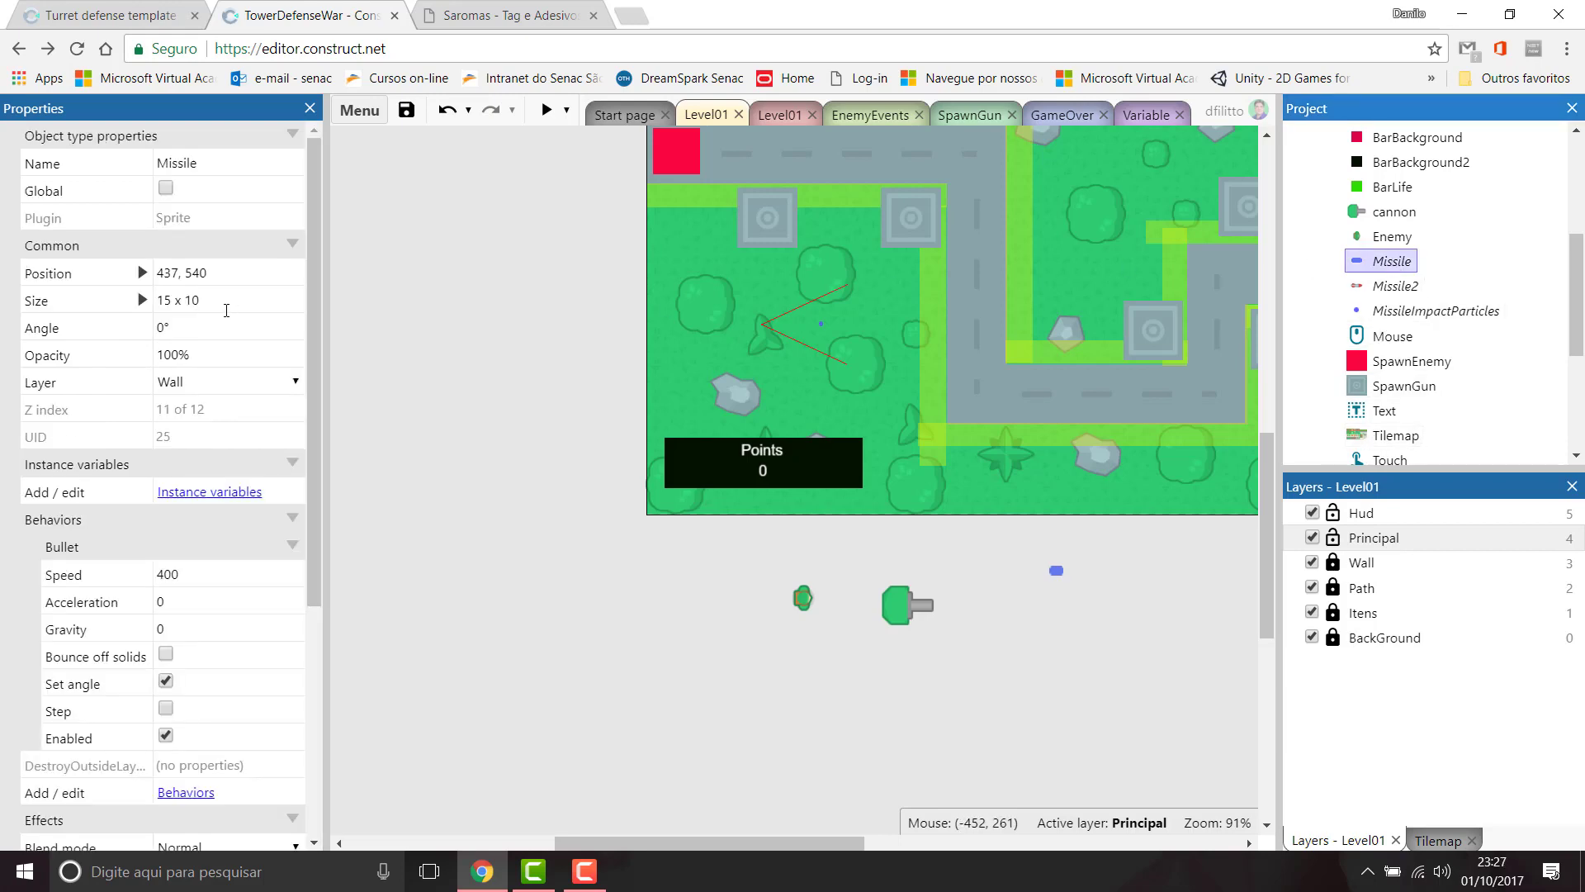
pyautogui.click(221, 308)
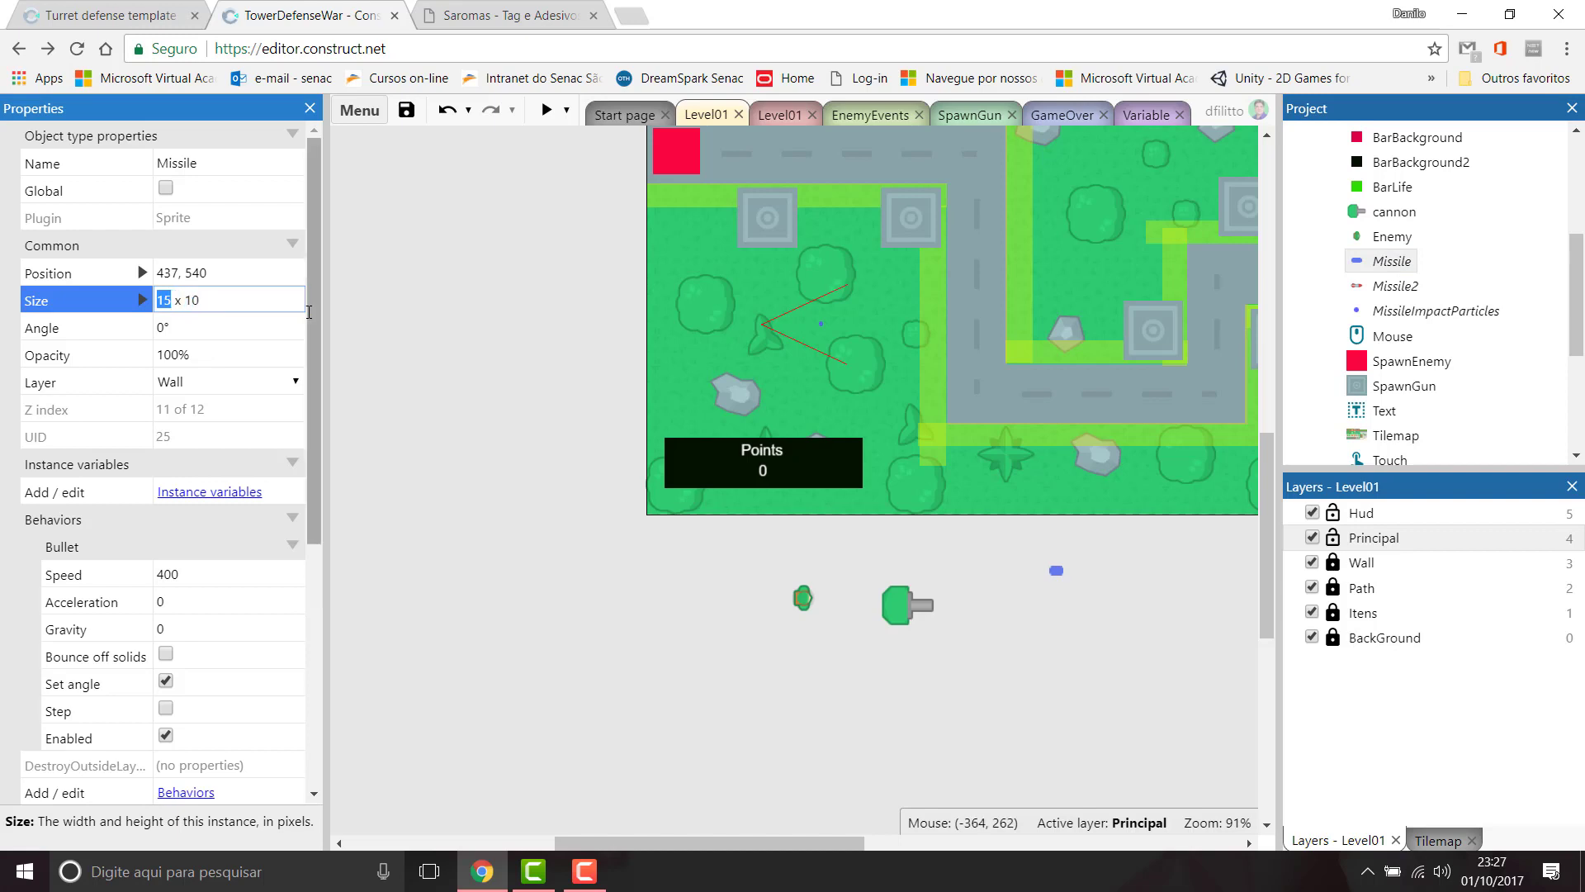
pyautogui.click(577, 442)
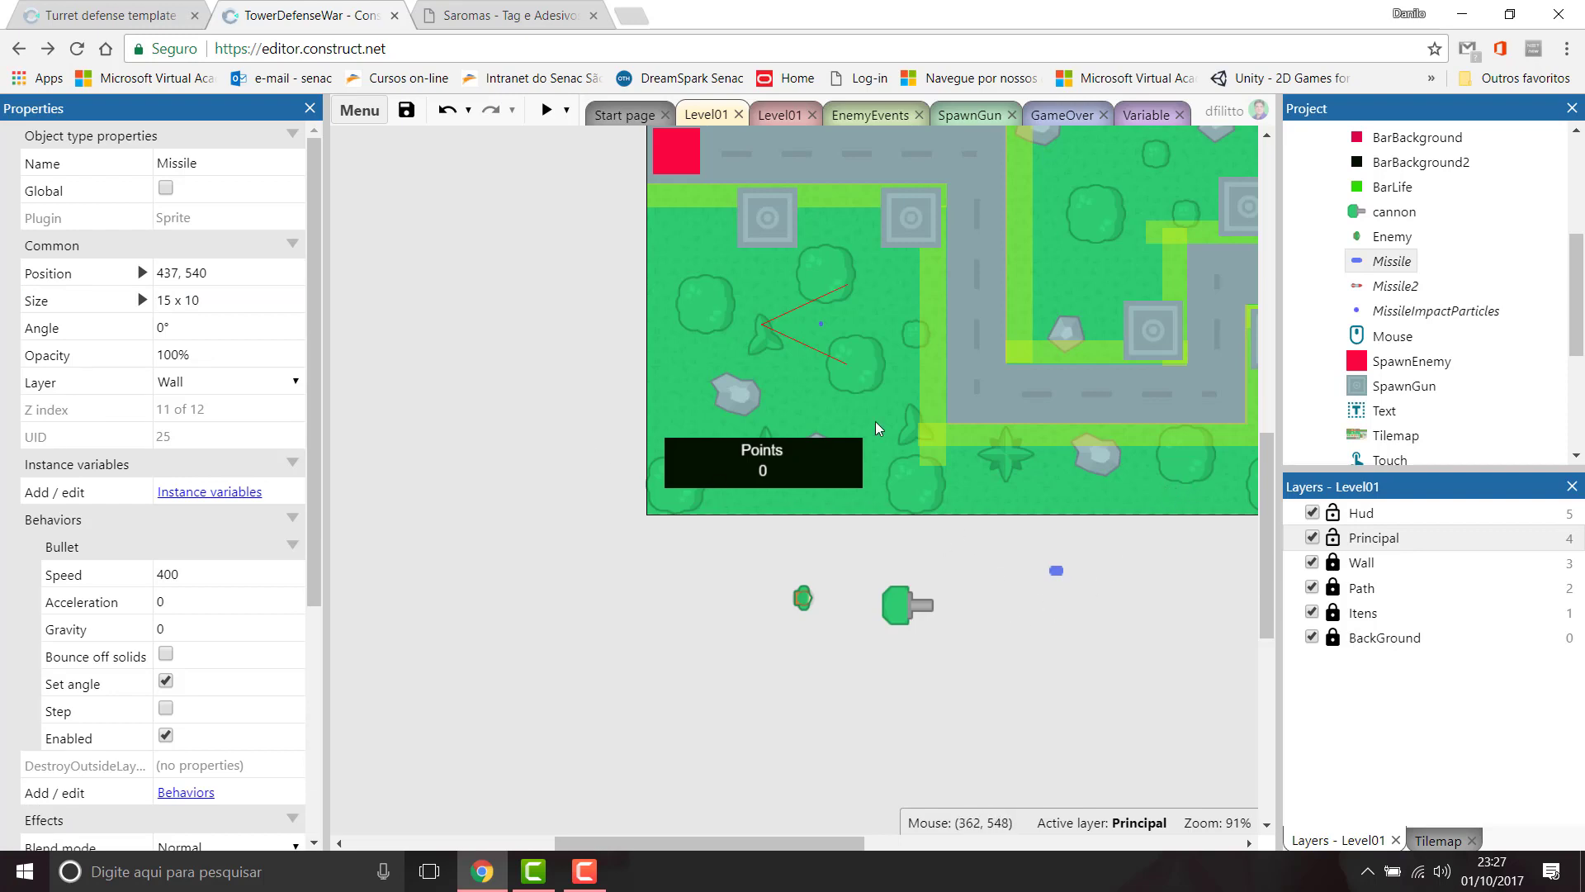
# Step: Move MissileImpactParticles outside the Level01 layout area to position -204, 577, and preview the game briefly
pyautogui.moveTo(789, 347); pyautogui.dragTo(483, 628)
pyautogui.click(547, 109)
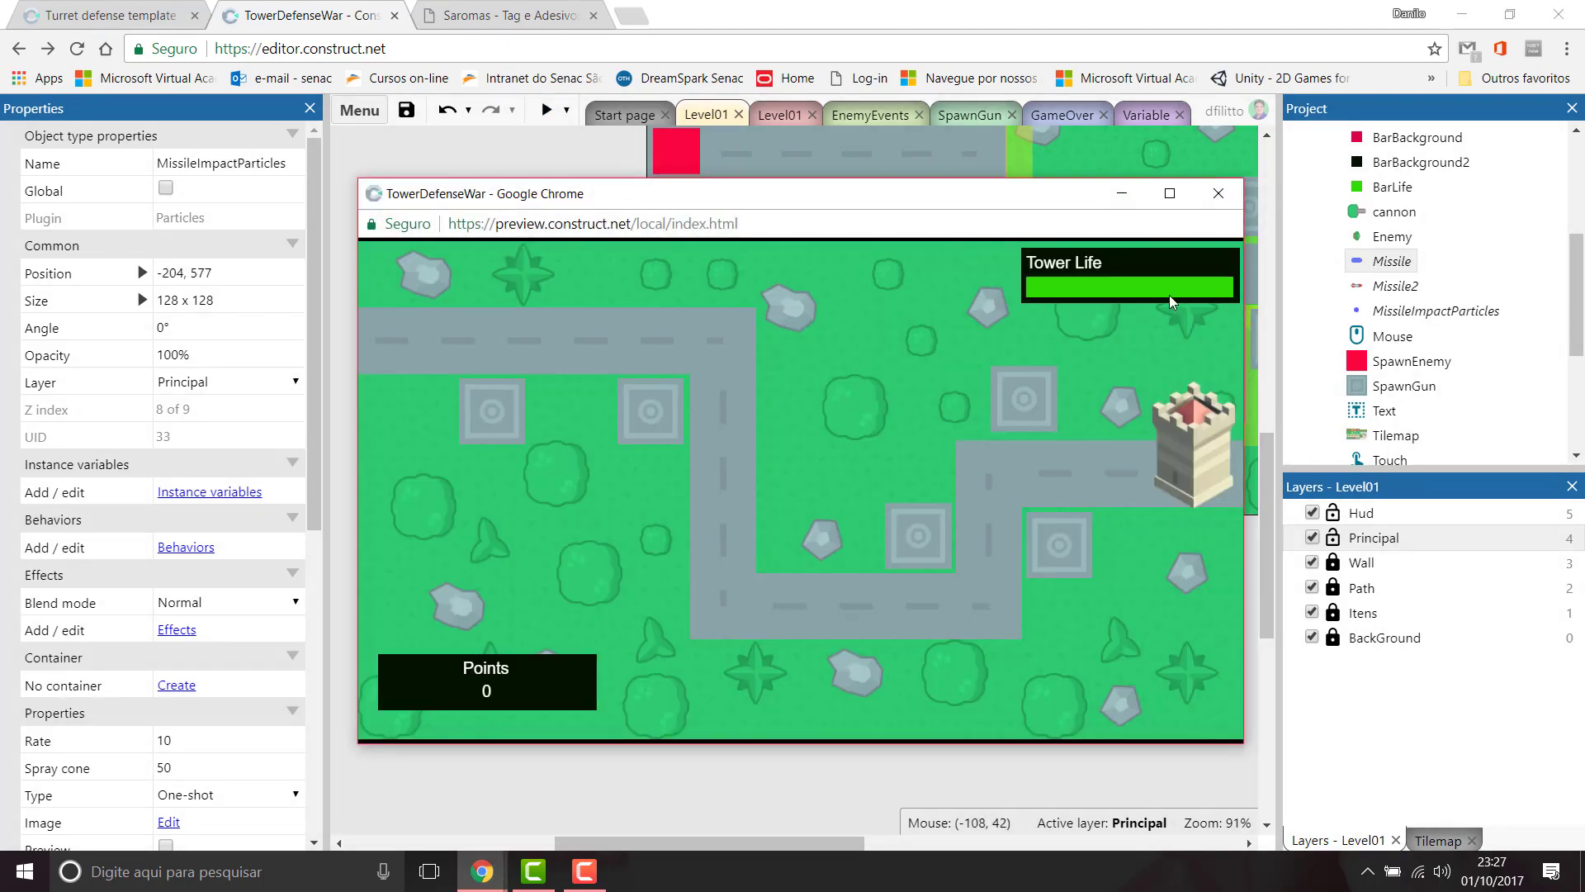
pyautogui.click(1217, 193)
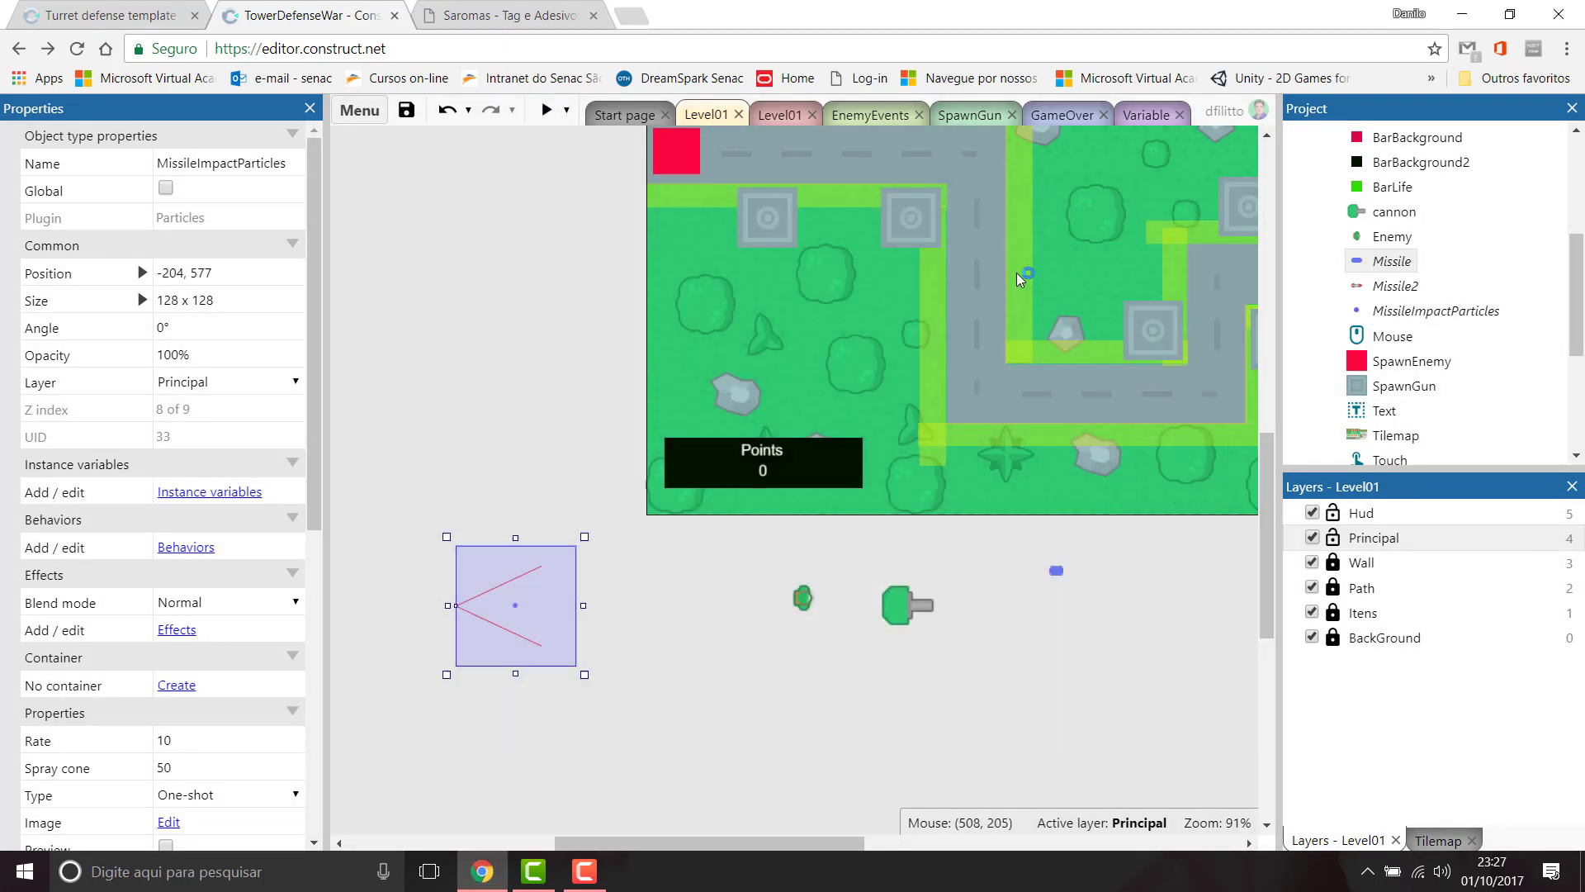
# Step: Open the Level01 event sheet at the Cannon Events group
pyautogui.click(780, 115)
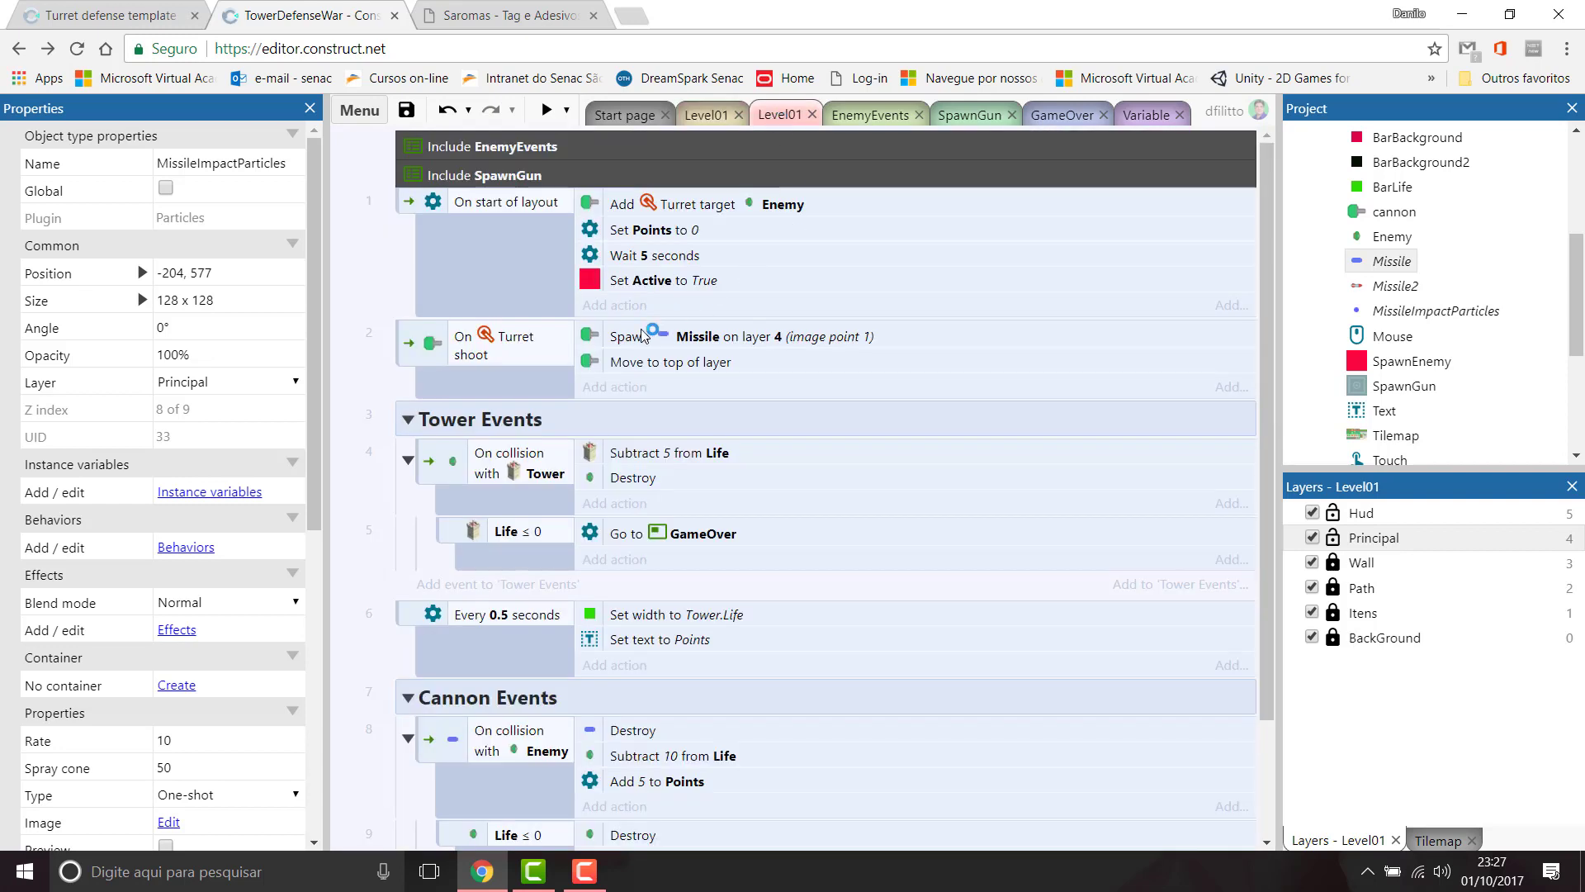
pyautogui.scroll(-2, 745, 332)
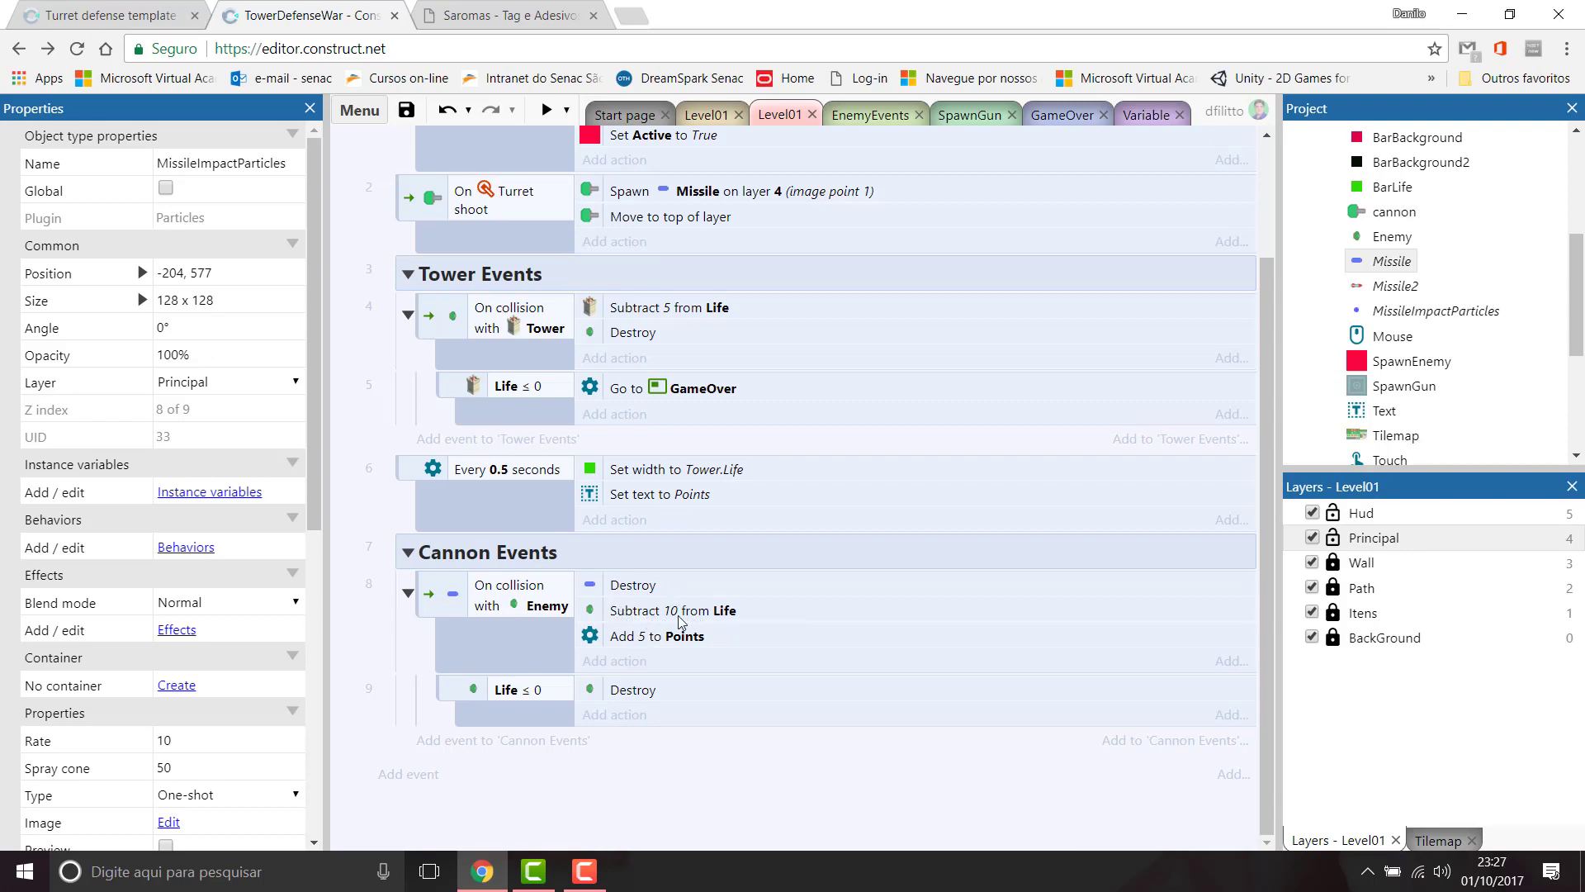
pyautogui.click(615, 660)
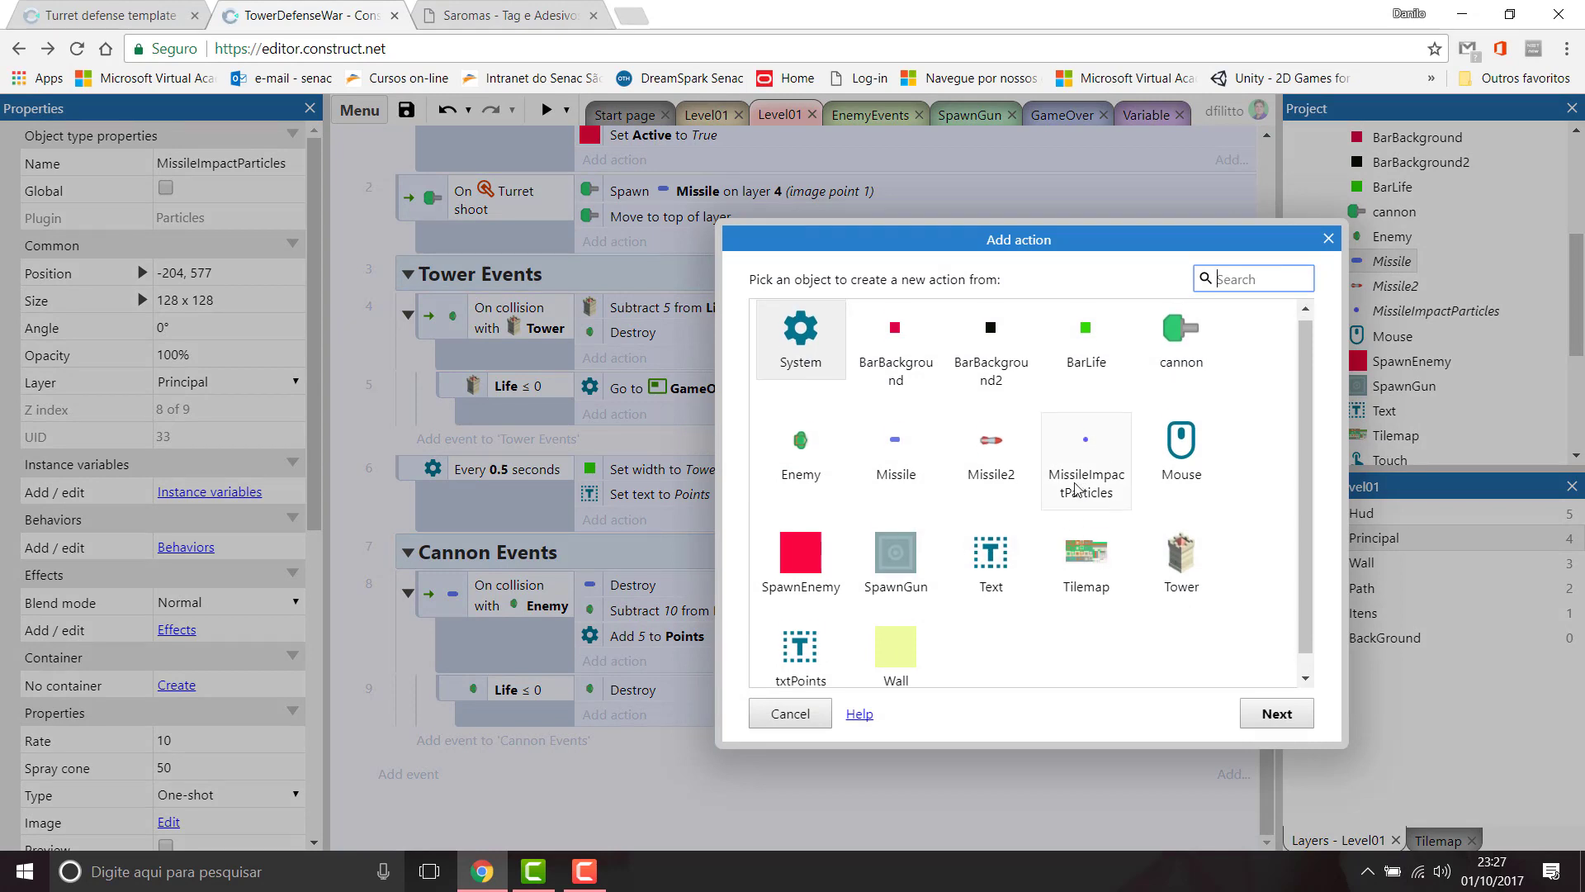
pyautogui.scroll(-1, 1078, 491)
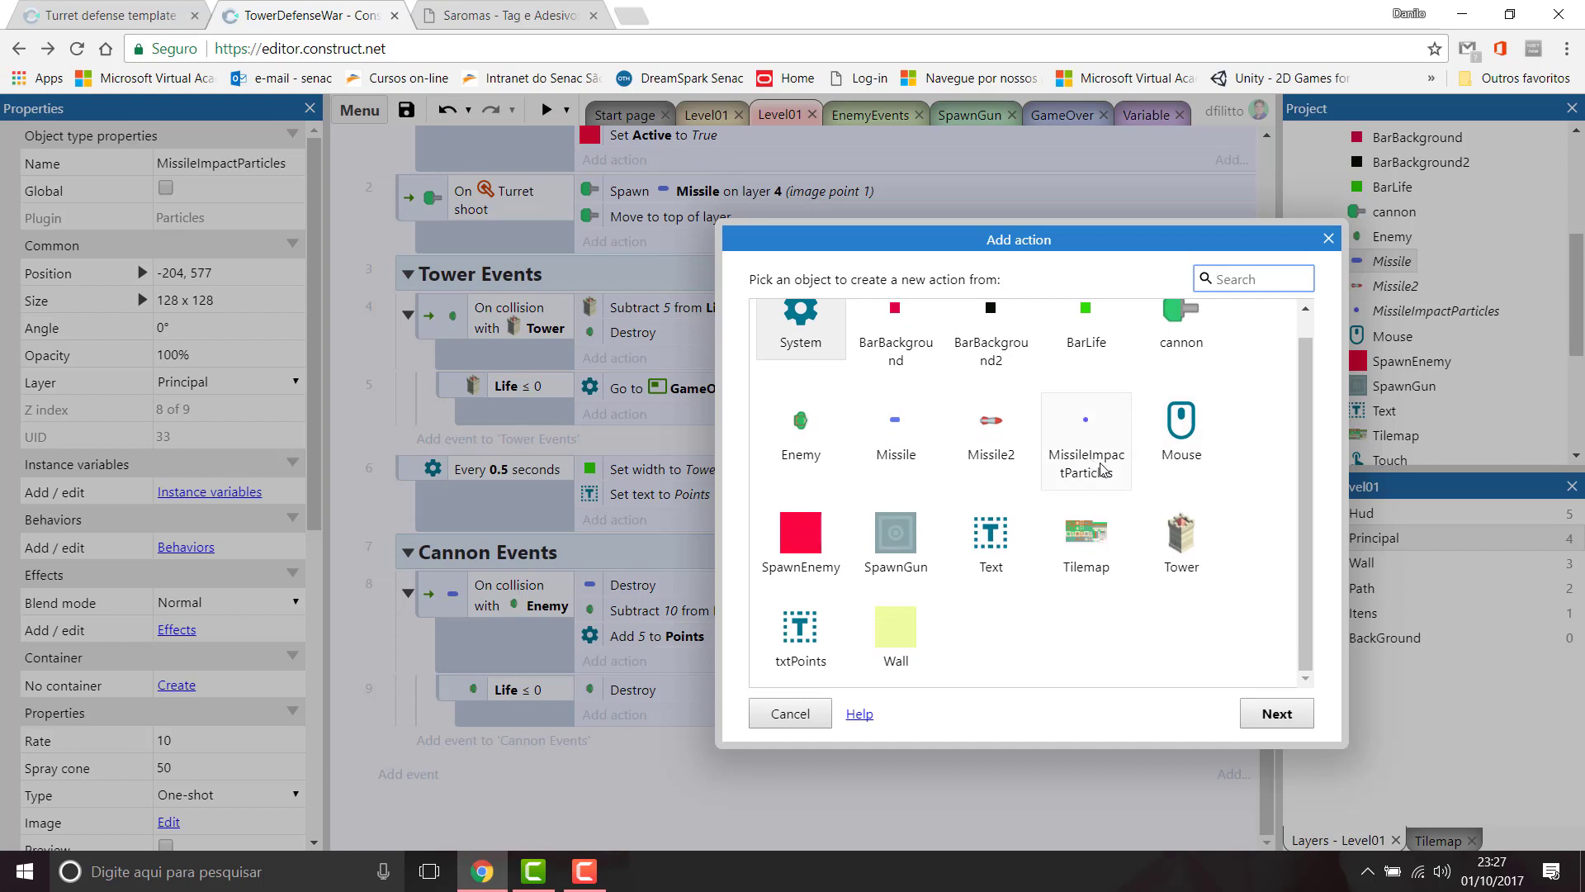
pyautogui.click(781, 715)
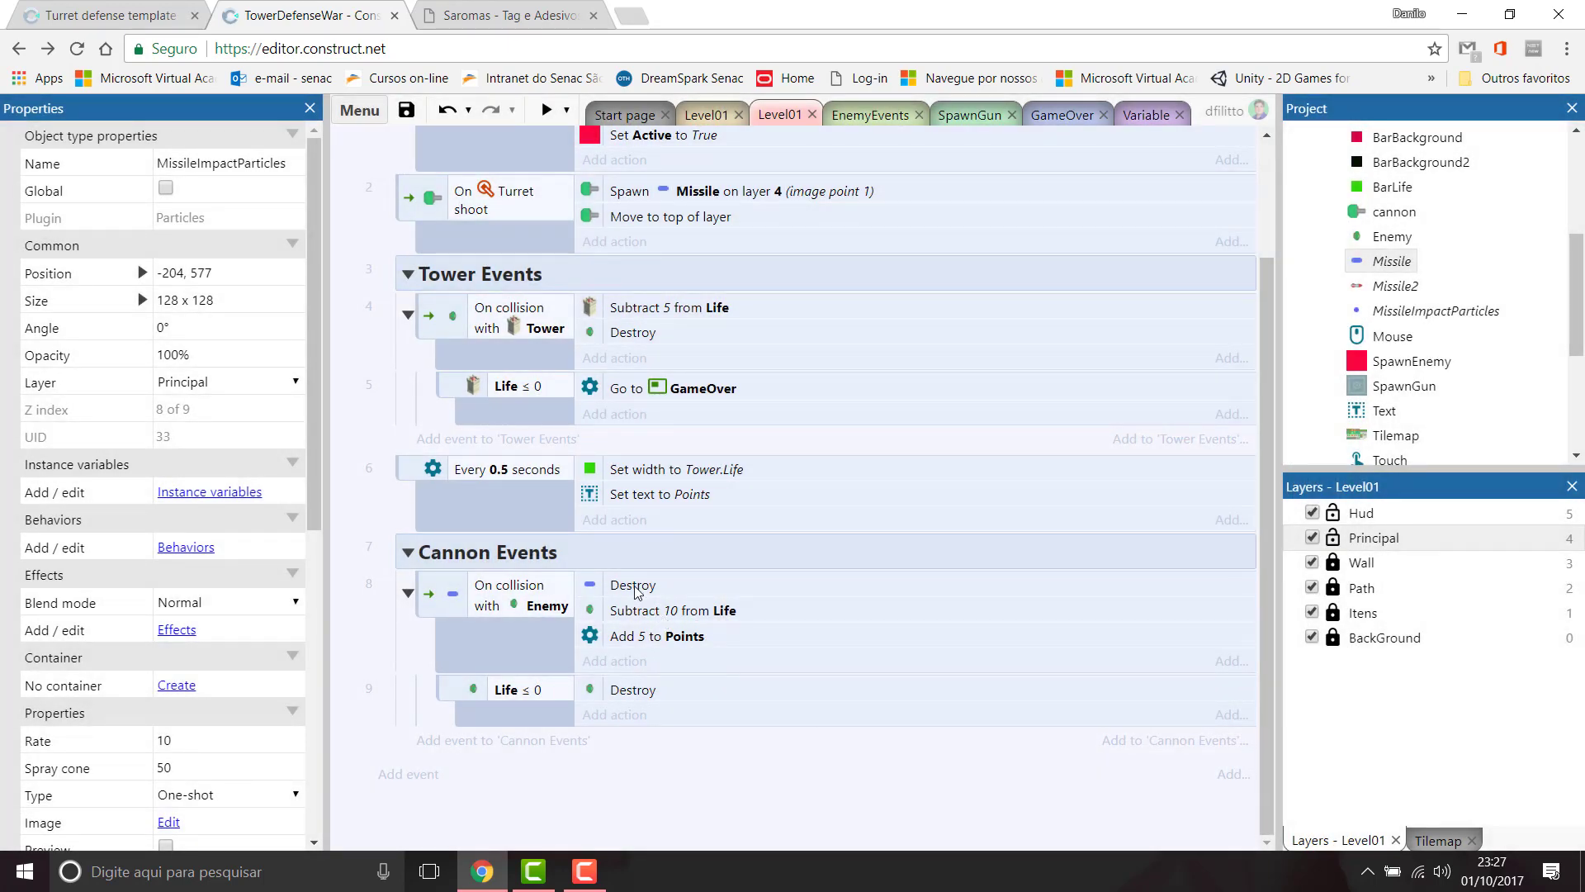
pyautogui.click(637, 592)
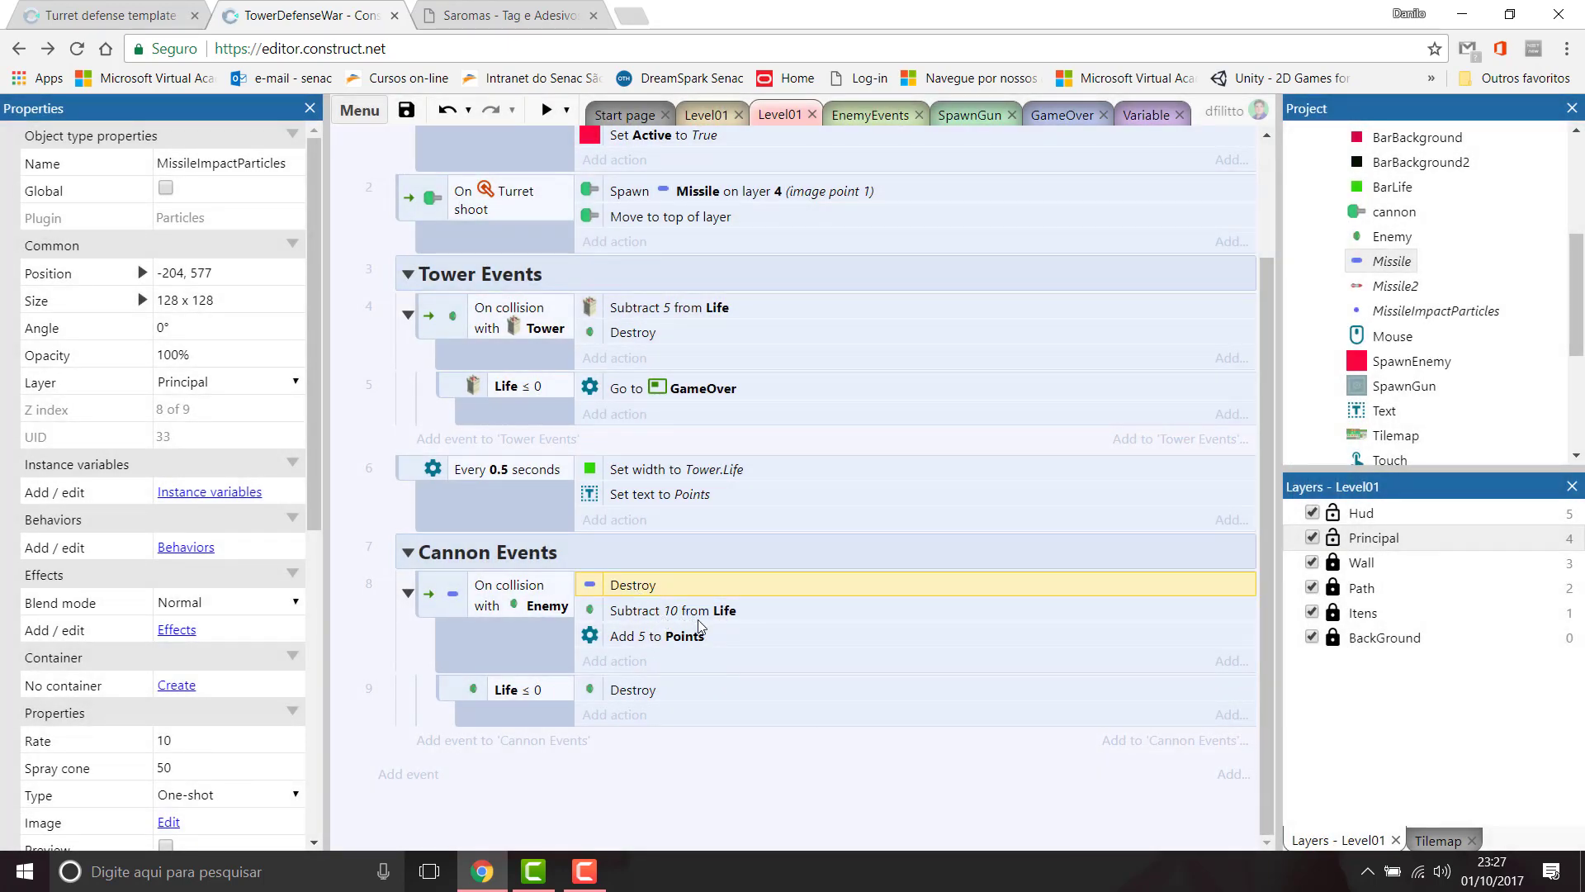
pyautogui.click(614, 662)
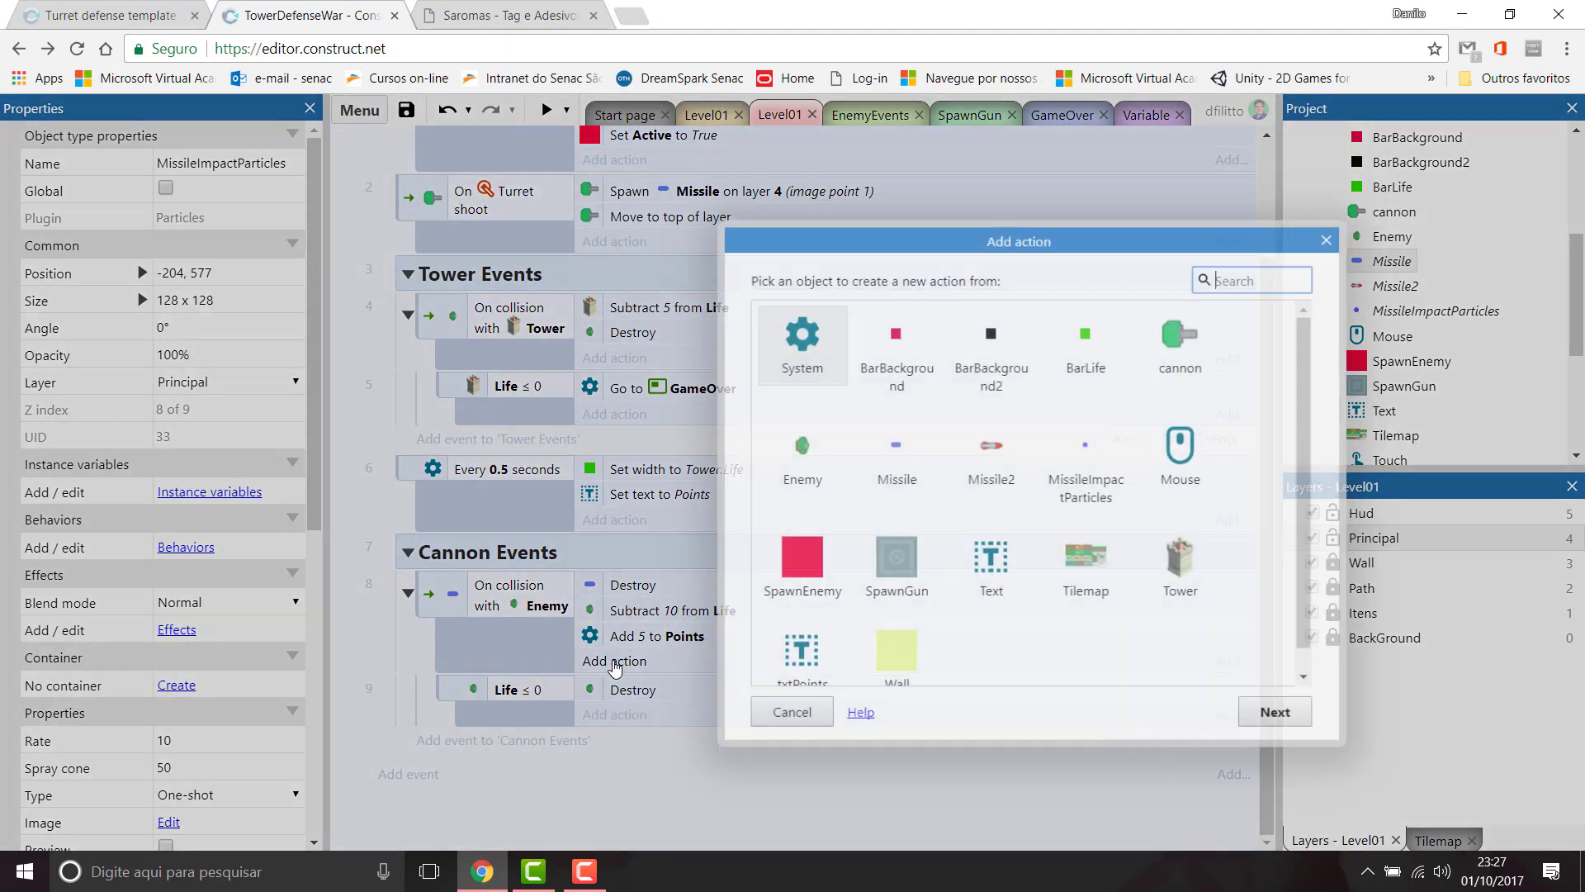
pyautogui.doubleClick(912, 459)
pyautogui.write('spa')
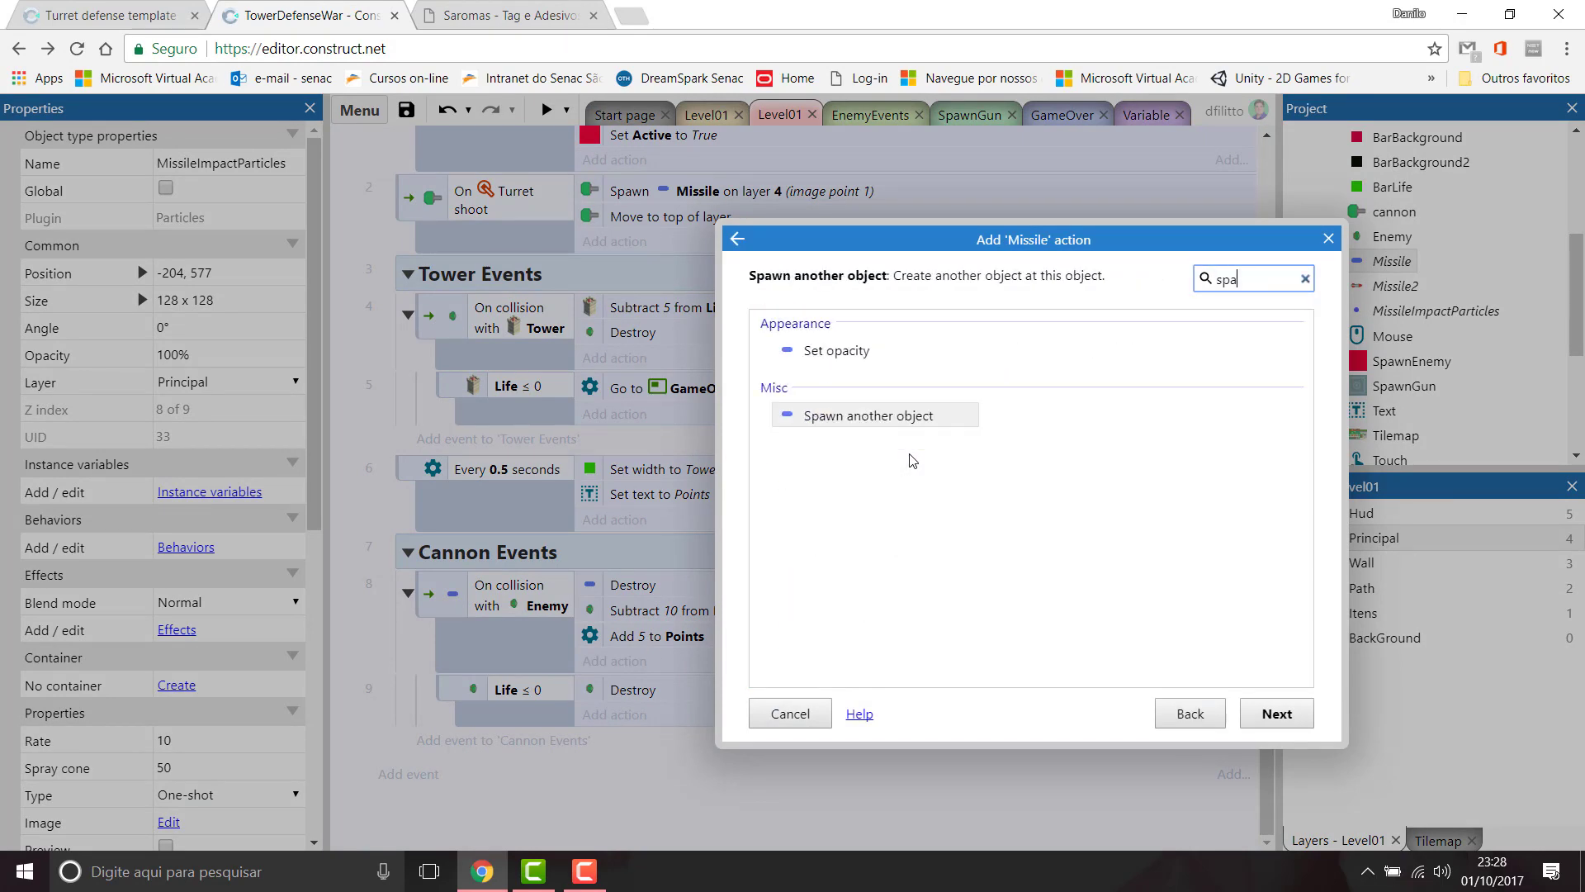
pyautogui.doubleClick(832, 417)
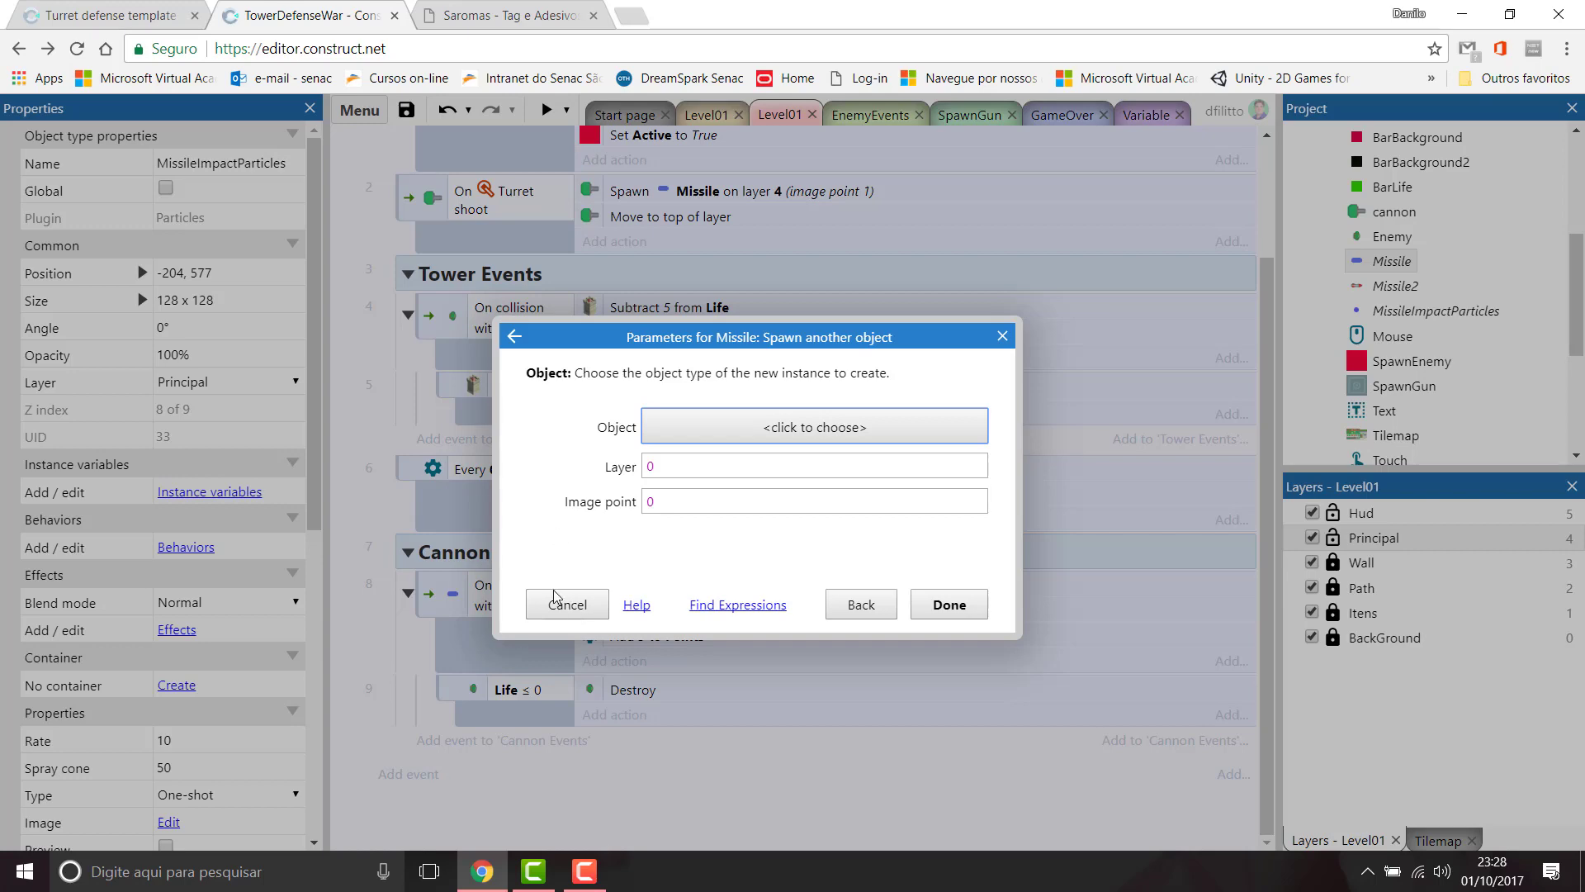
pyautogui.click(567, 608)
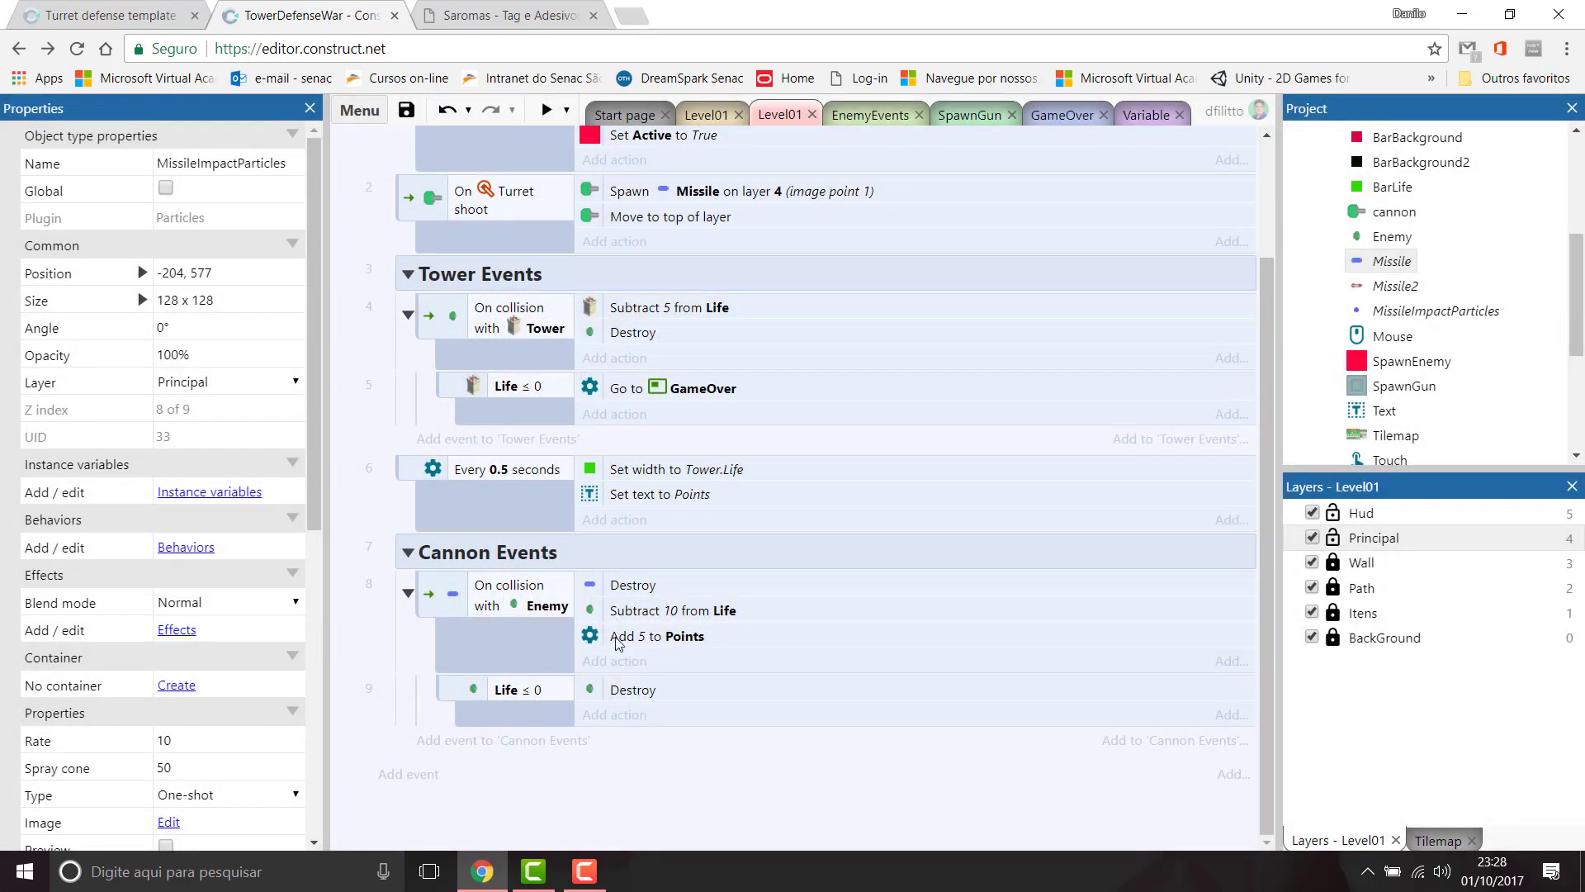
# Step: Add an Enemy action to the Missile–Enemy collision event that spawns MissileImpactParticles on layer 4
pyautogui.click(620, 662)
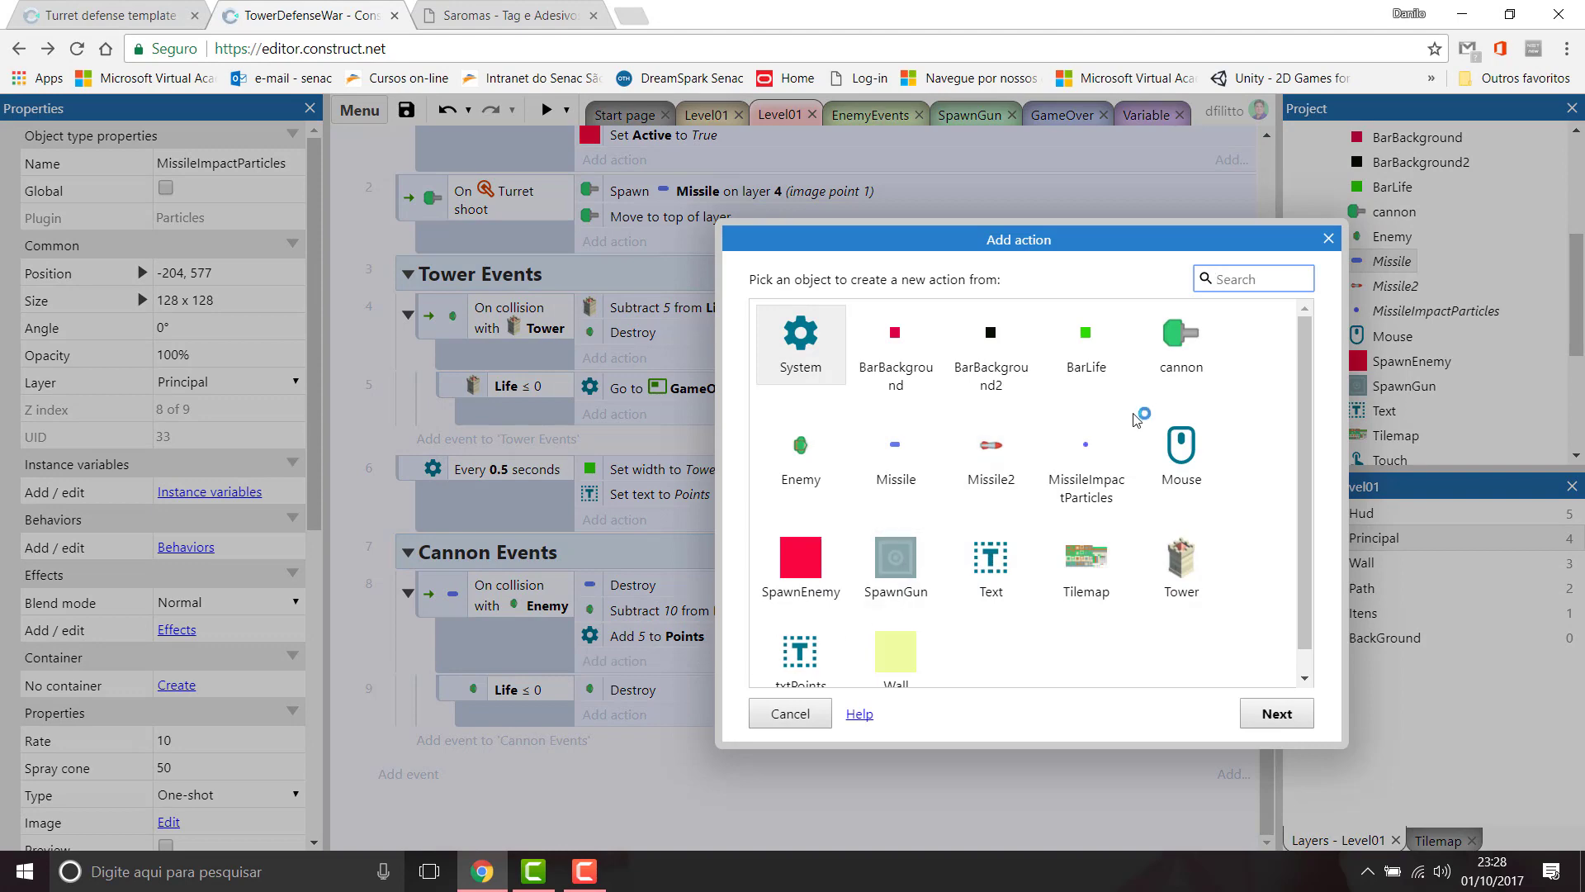
pyautogui.doubleClick(799, 462)
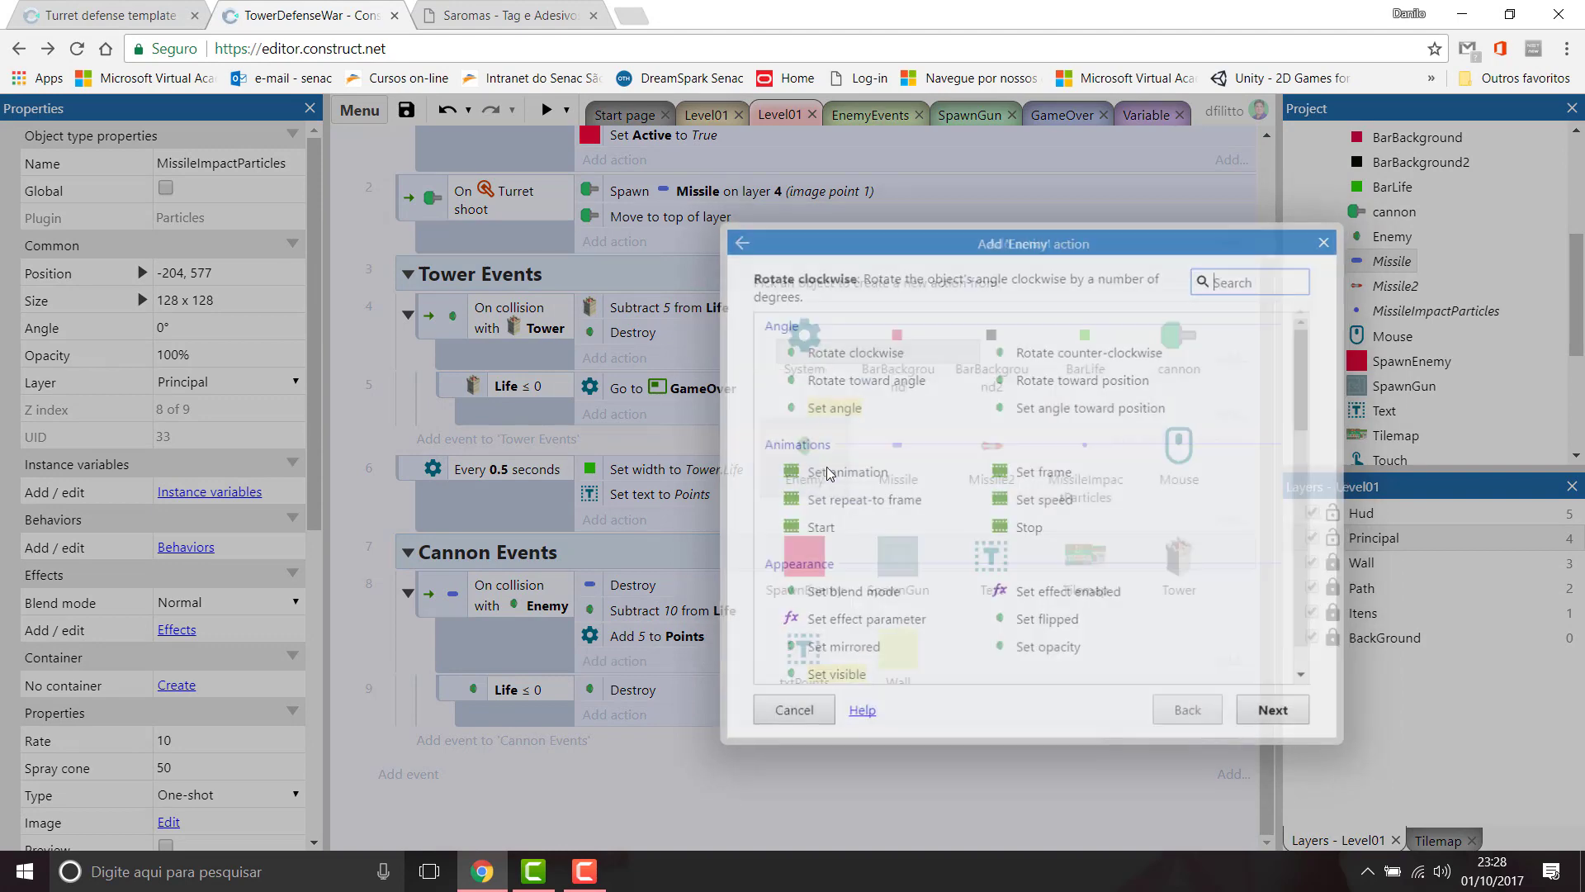
pyautogui.write('spa')
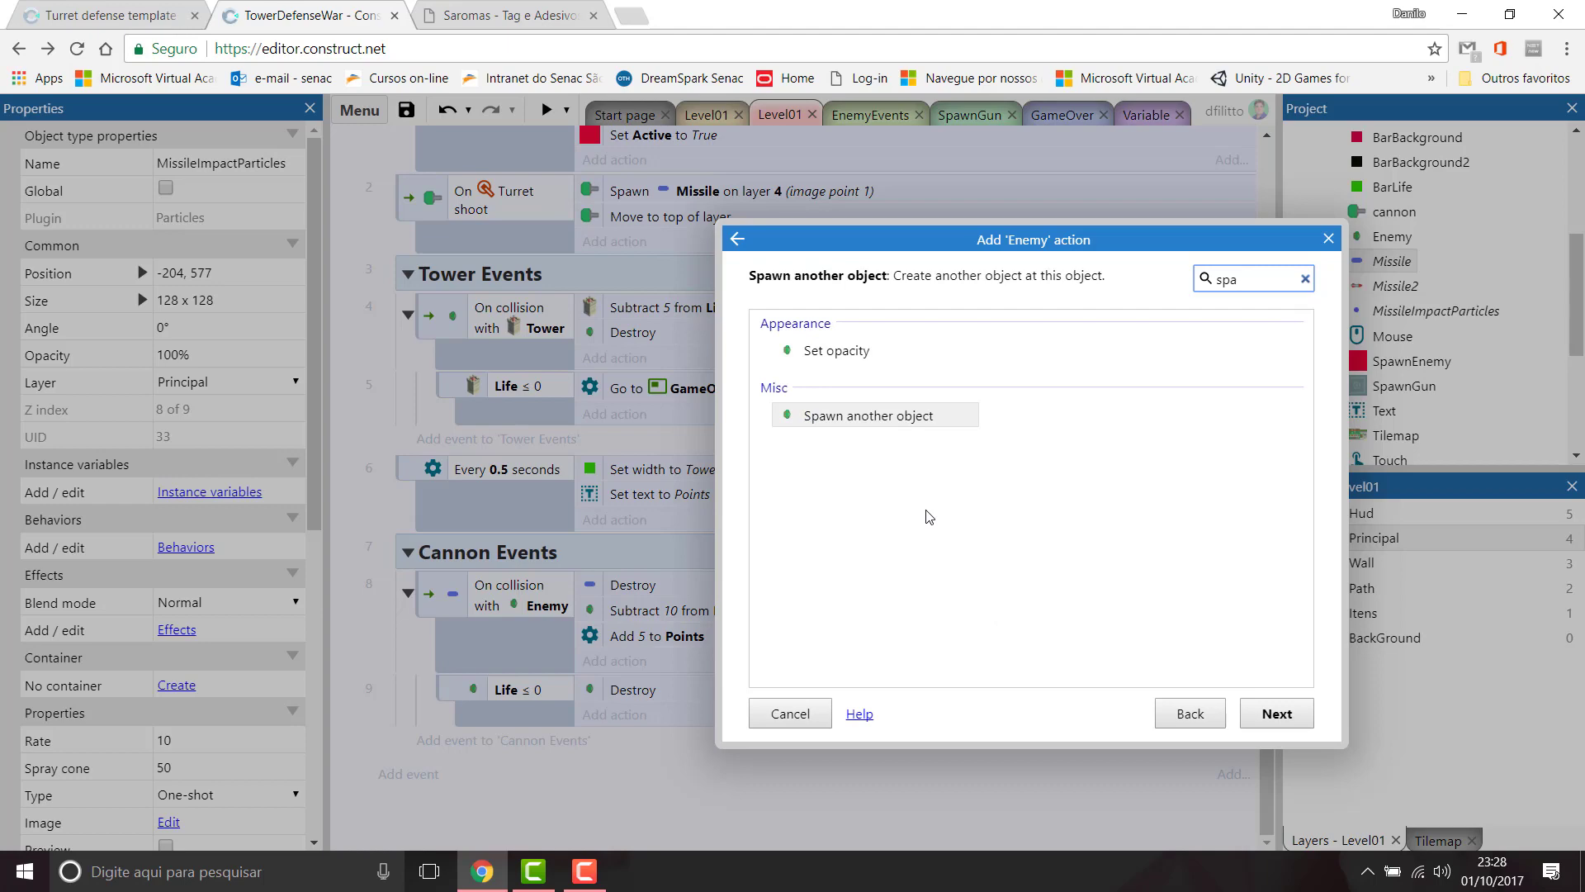
pyautogui.doubleClick(900, 416)
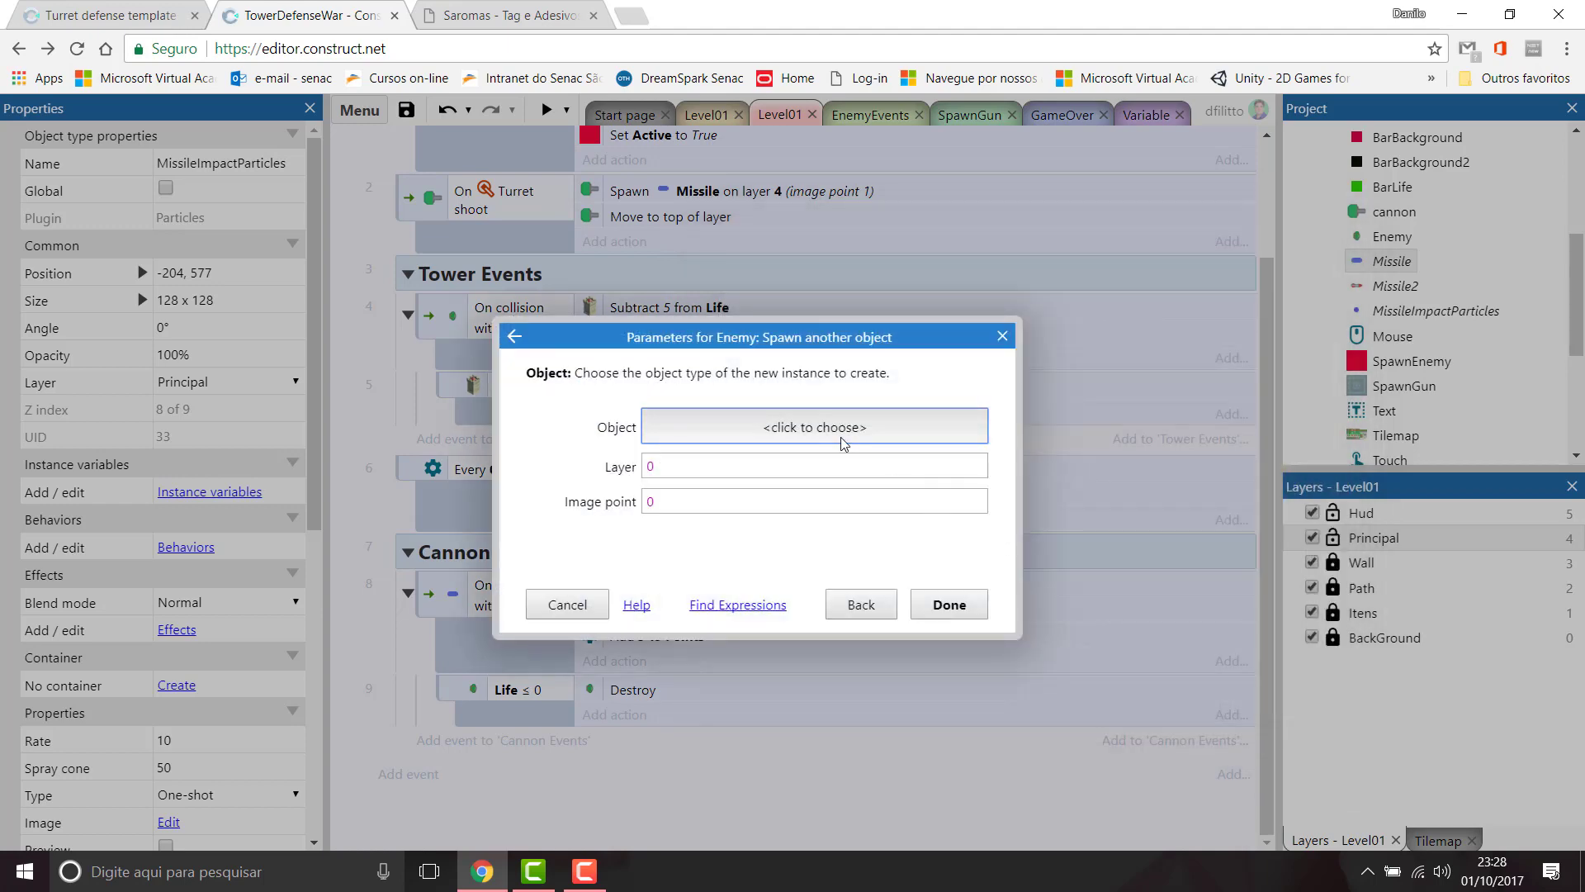
pyautogui.click(844, 437)
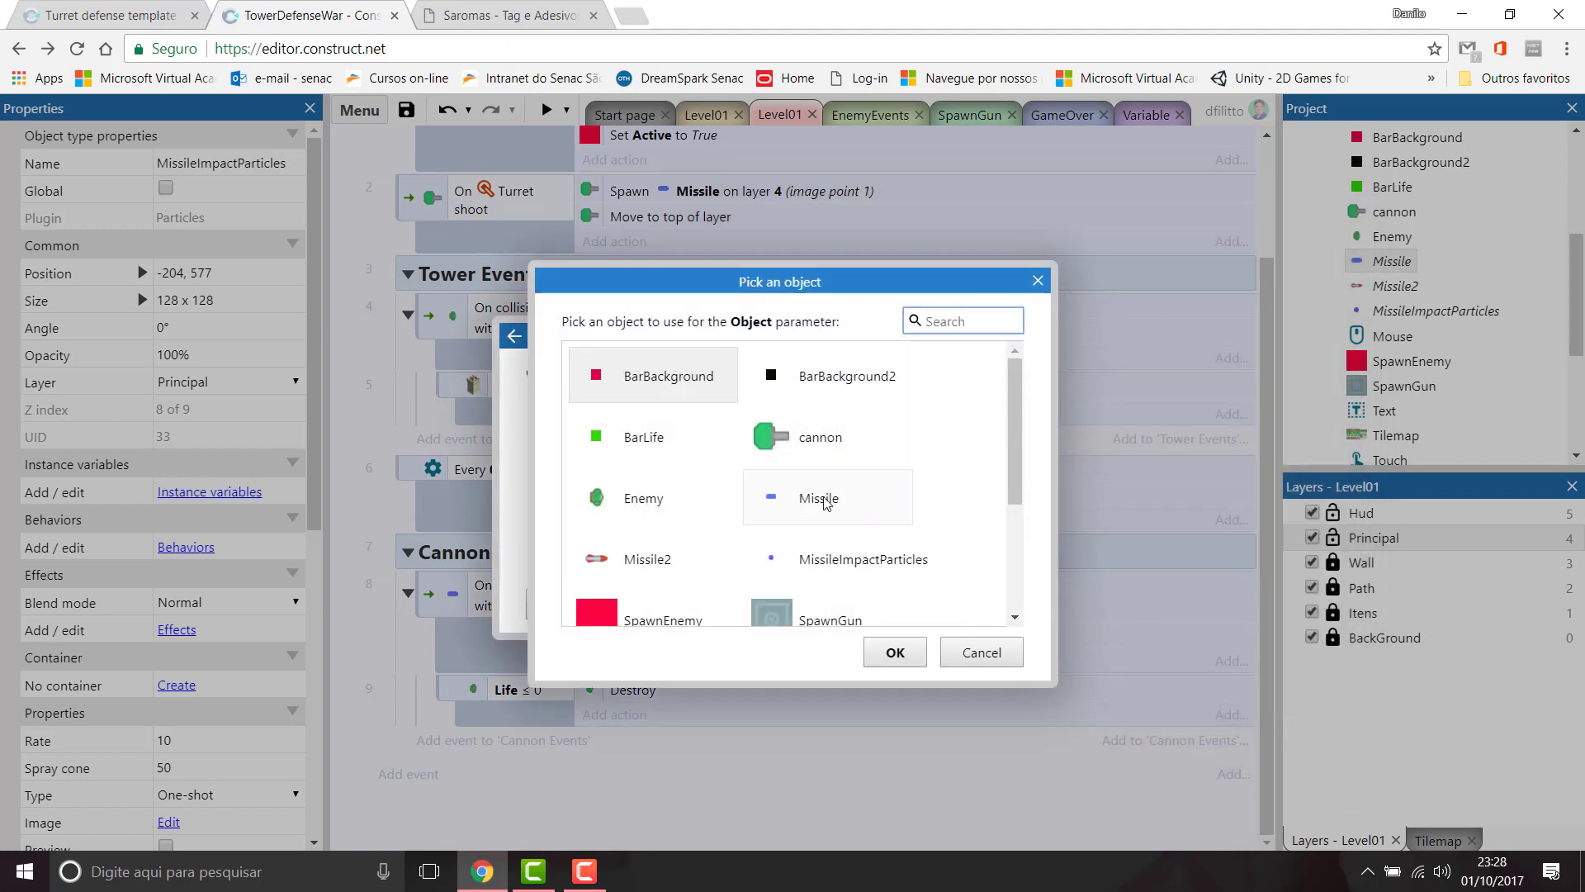
pyautogui.click(862, 571)
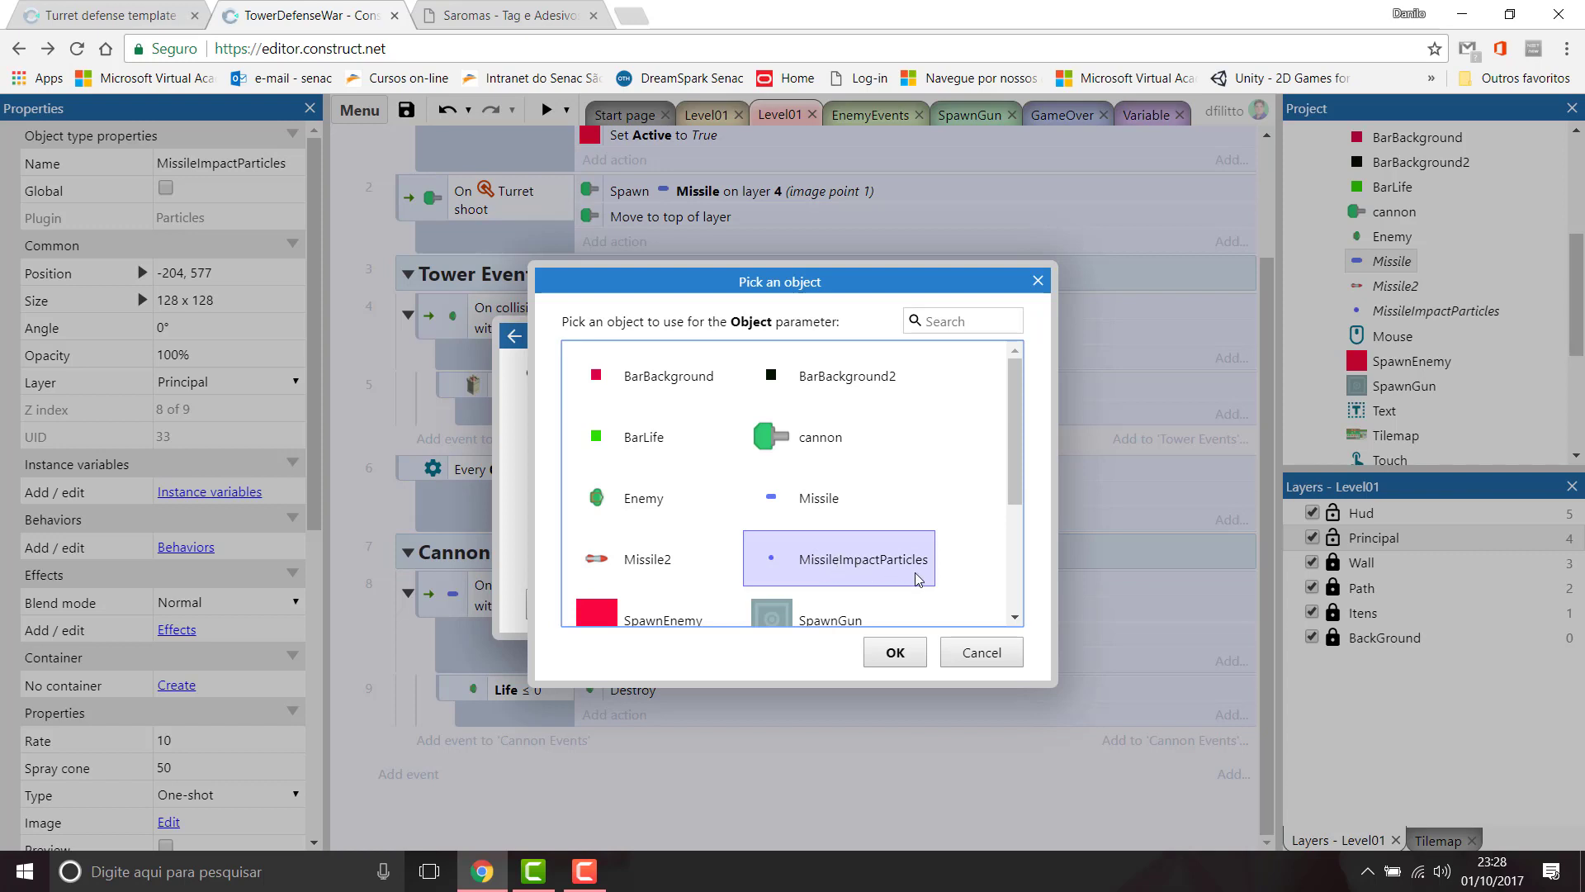
pyautogui.click(899, 654)
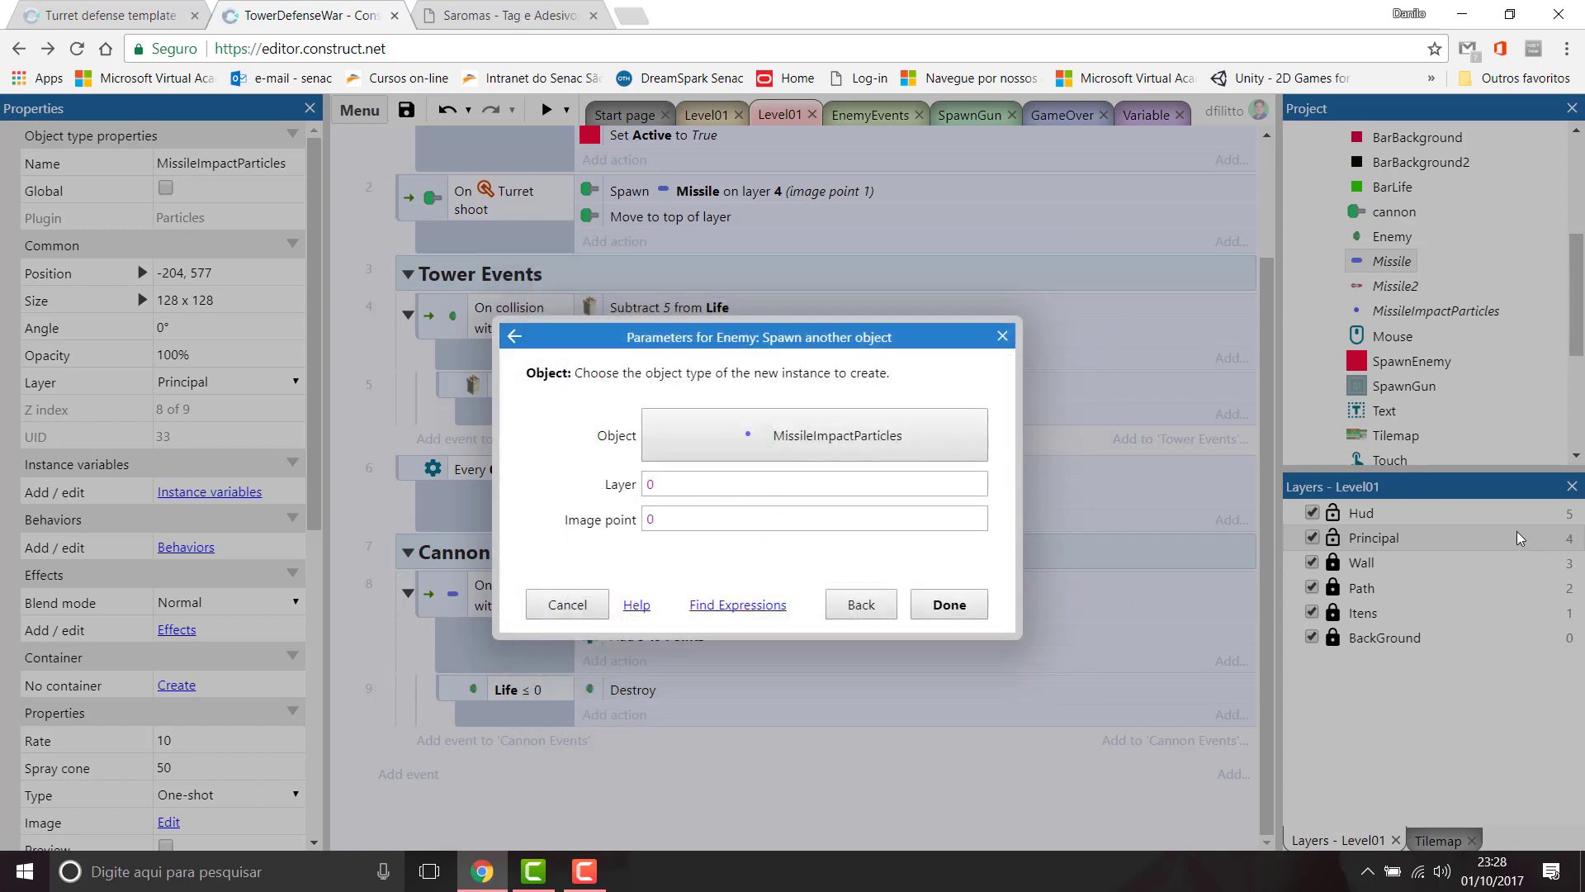
pyautogui.click(797, 492)
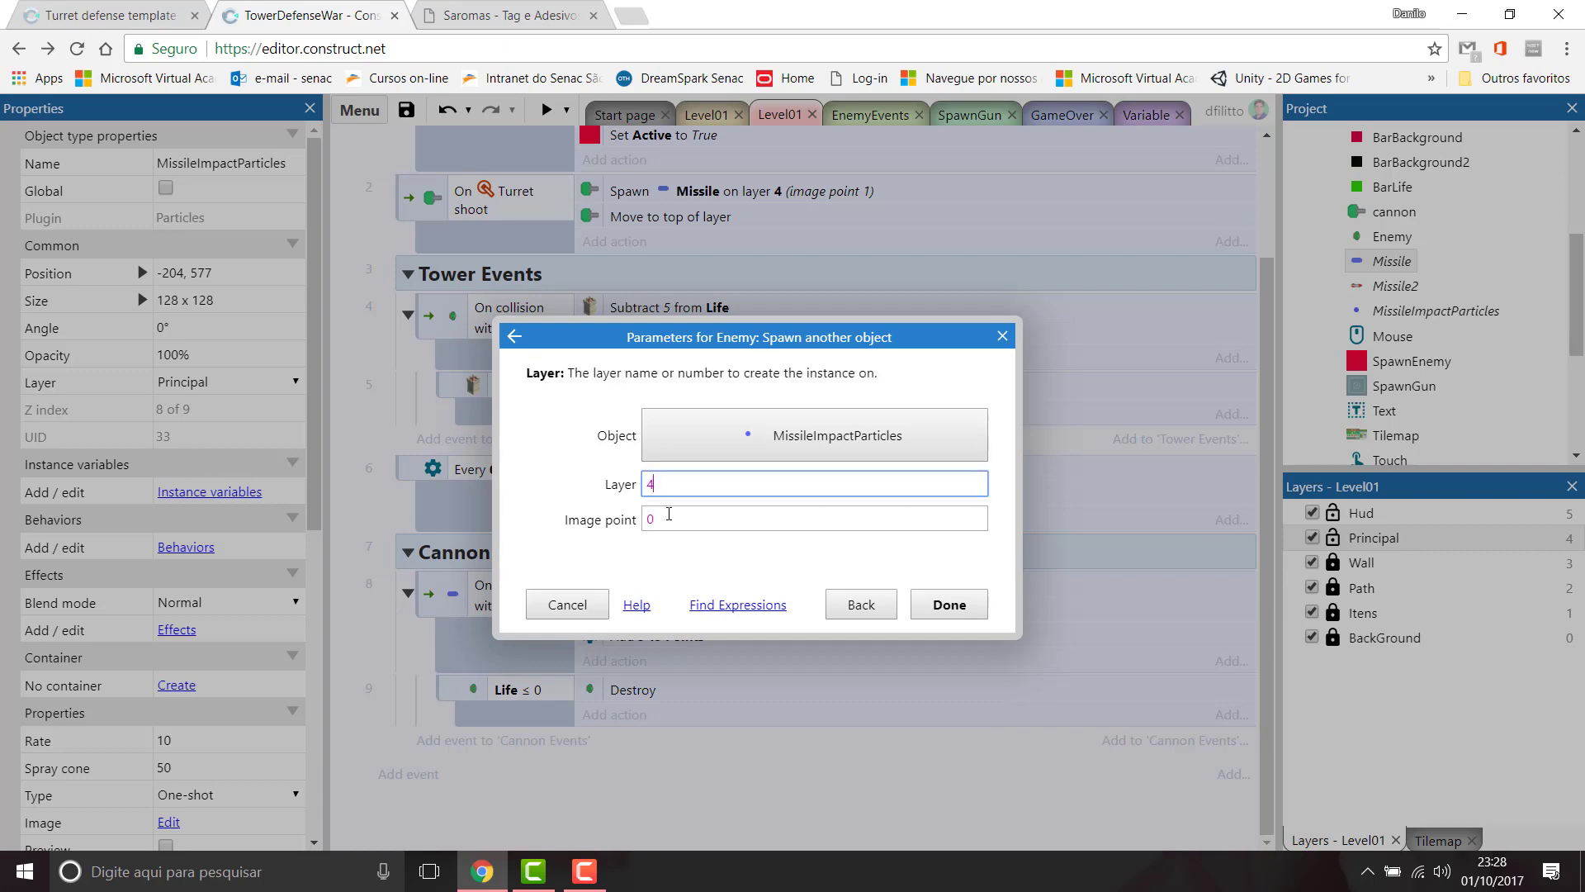
pyautogui.click(948, 604)
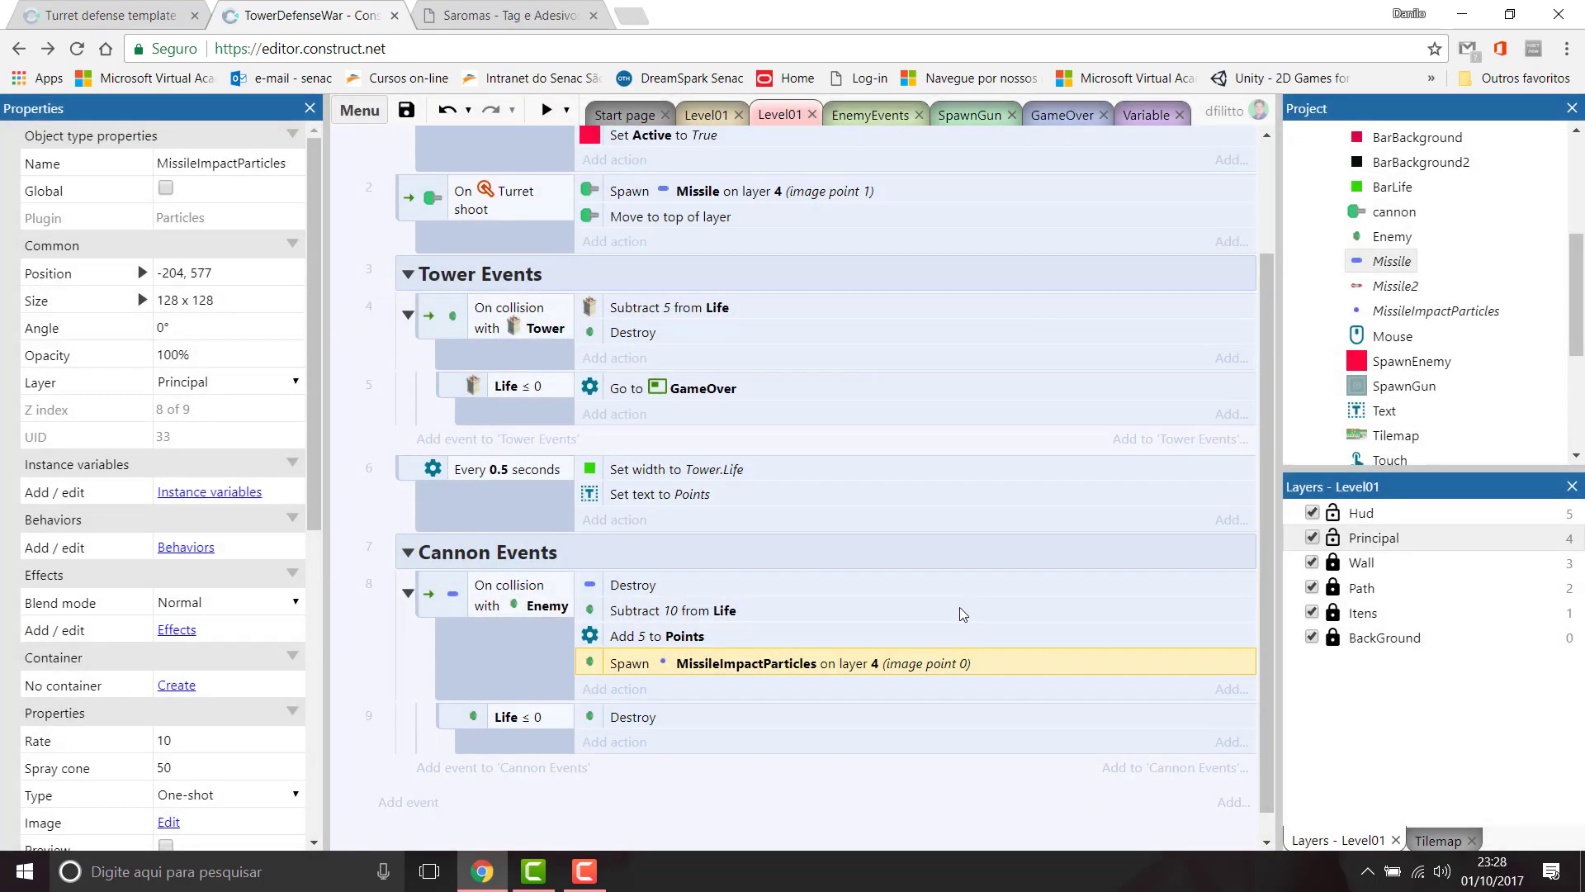
# Step: Preview the game with cannons placed to test the impact particles on missile hits, and dismiss the storage error
pyautogui.click(539, 110)
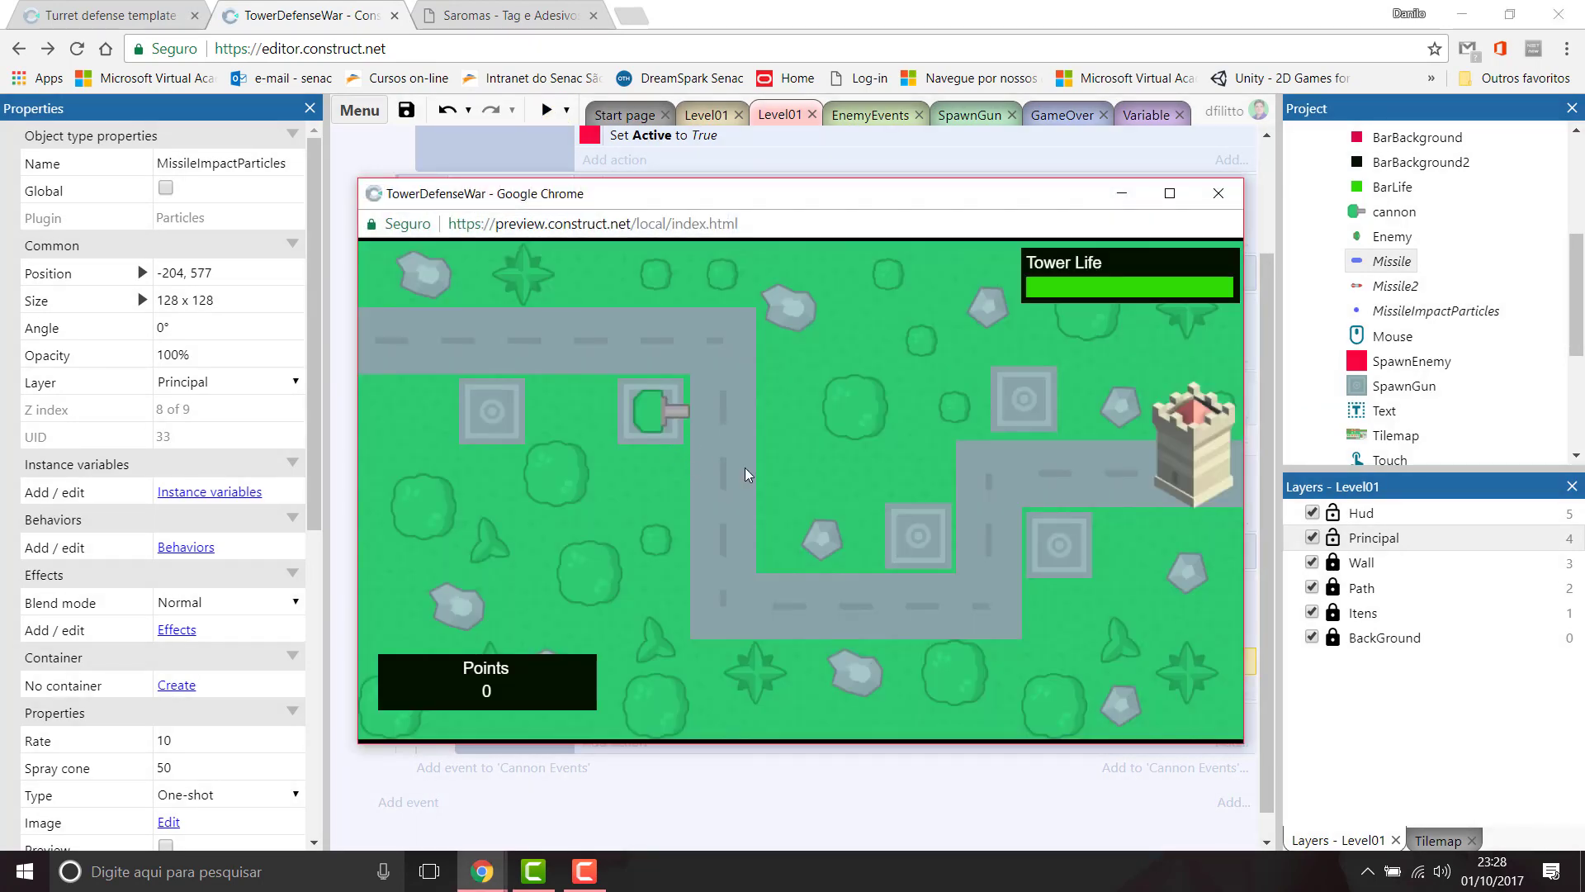
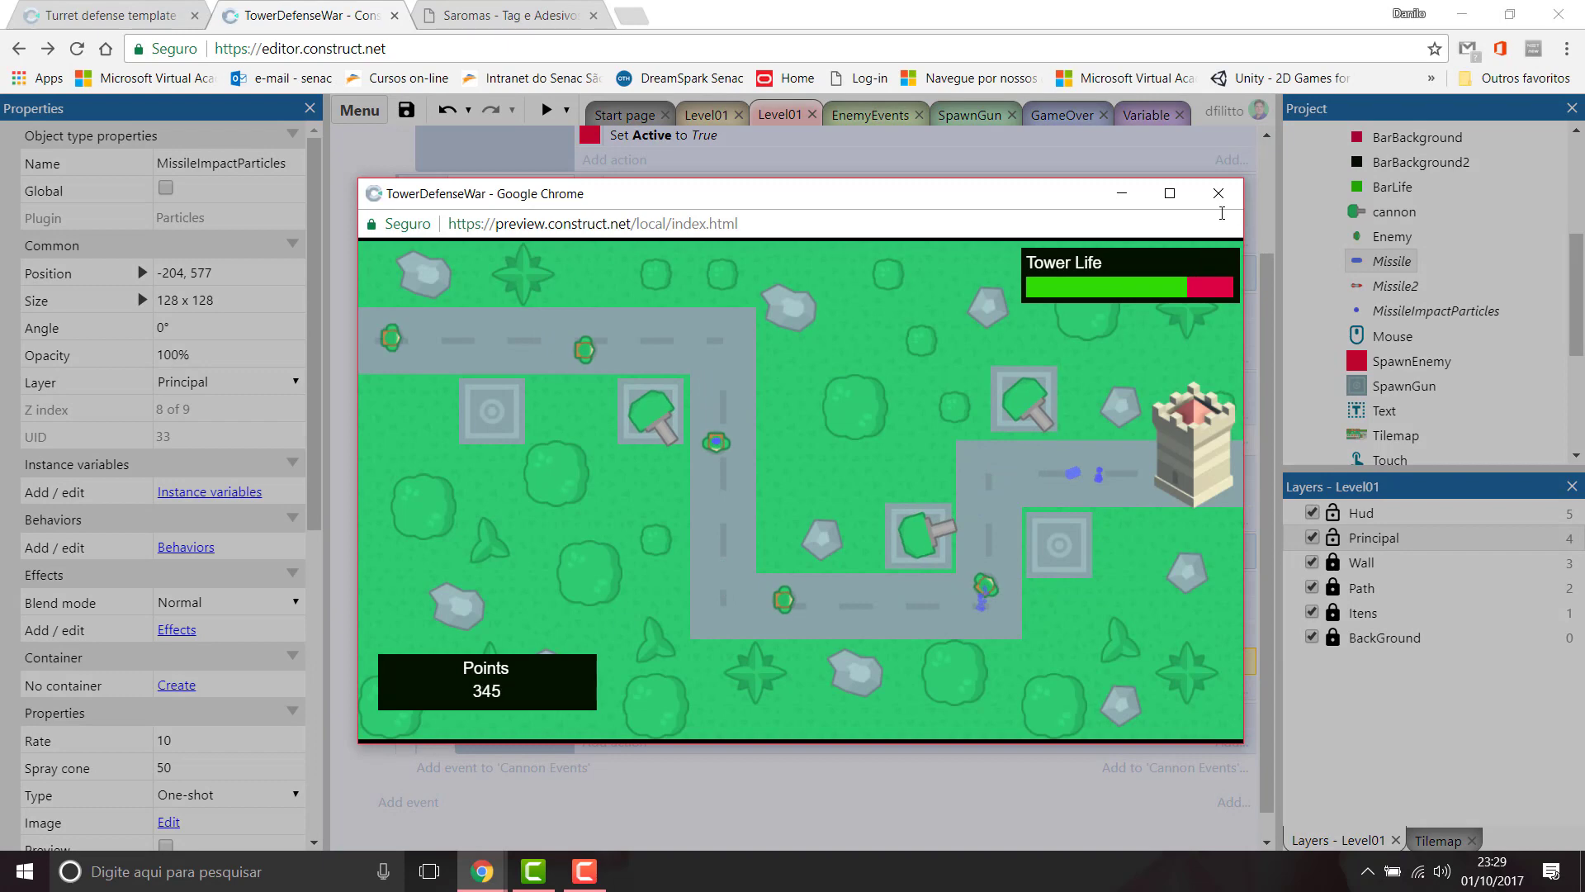
pyautogui.click(1222, 198)
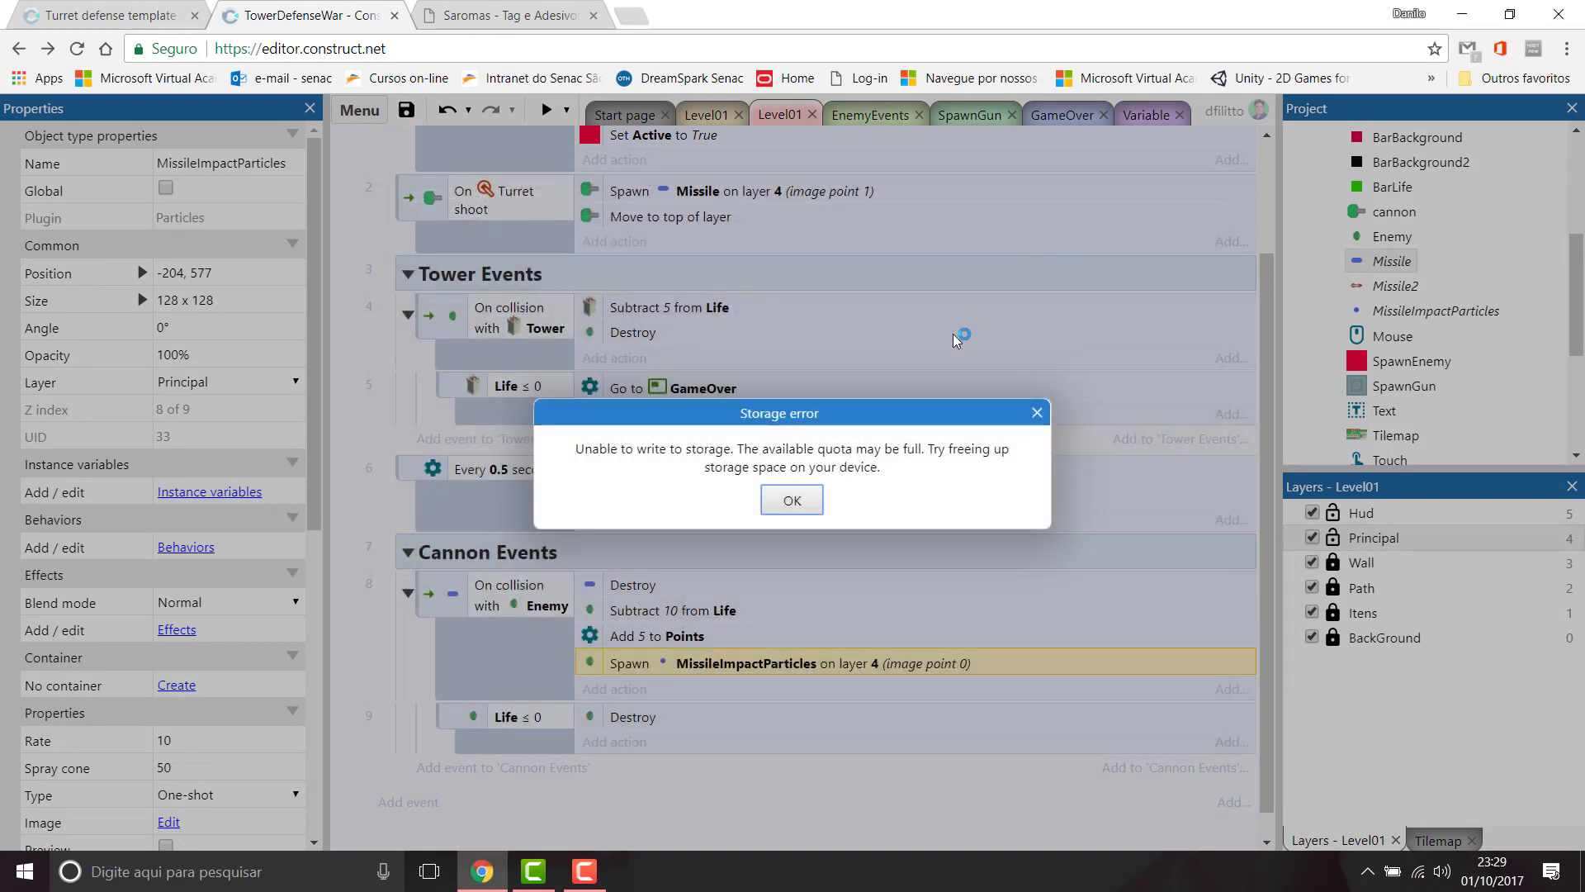
pyautogui.click(791, 500)
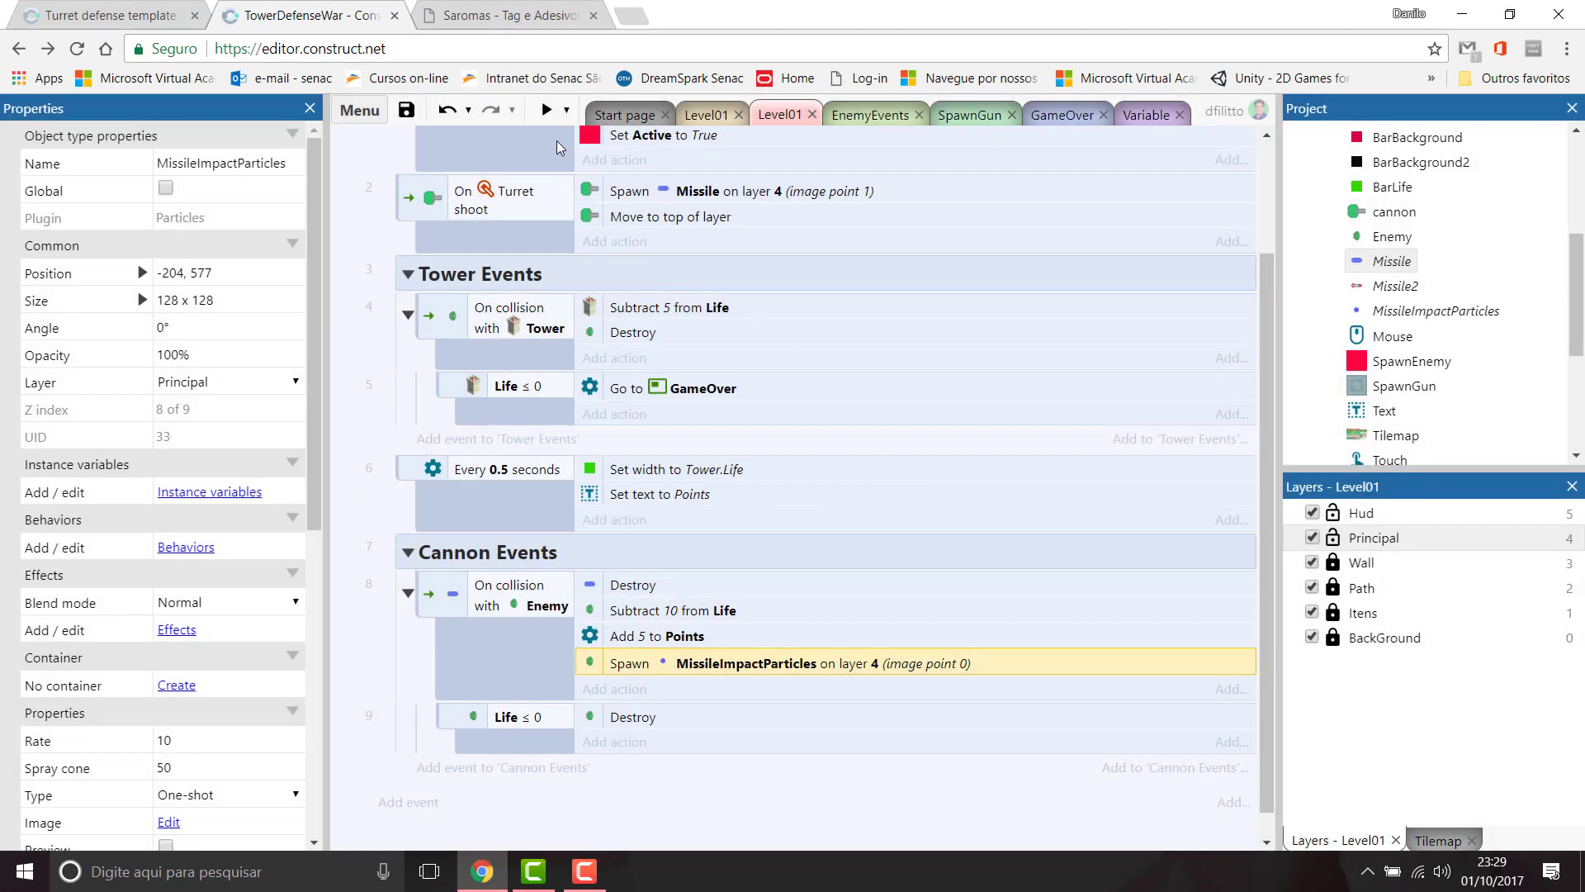
# Step: Save the TowerDefenseWar.c3p project to Google Drive
pyautogui.click(405, 110)
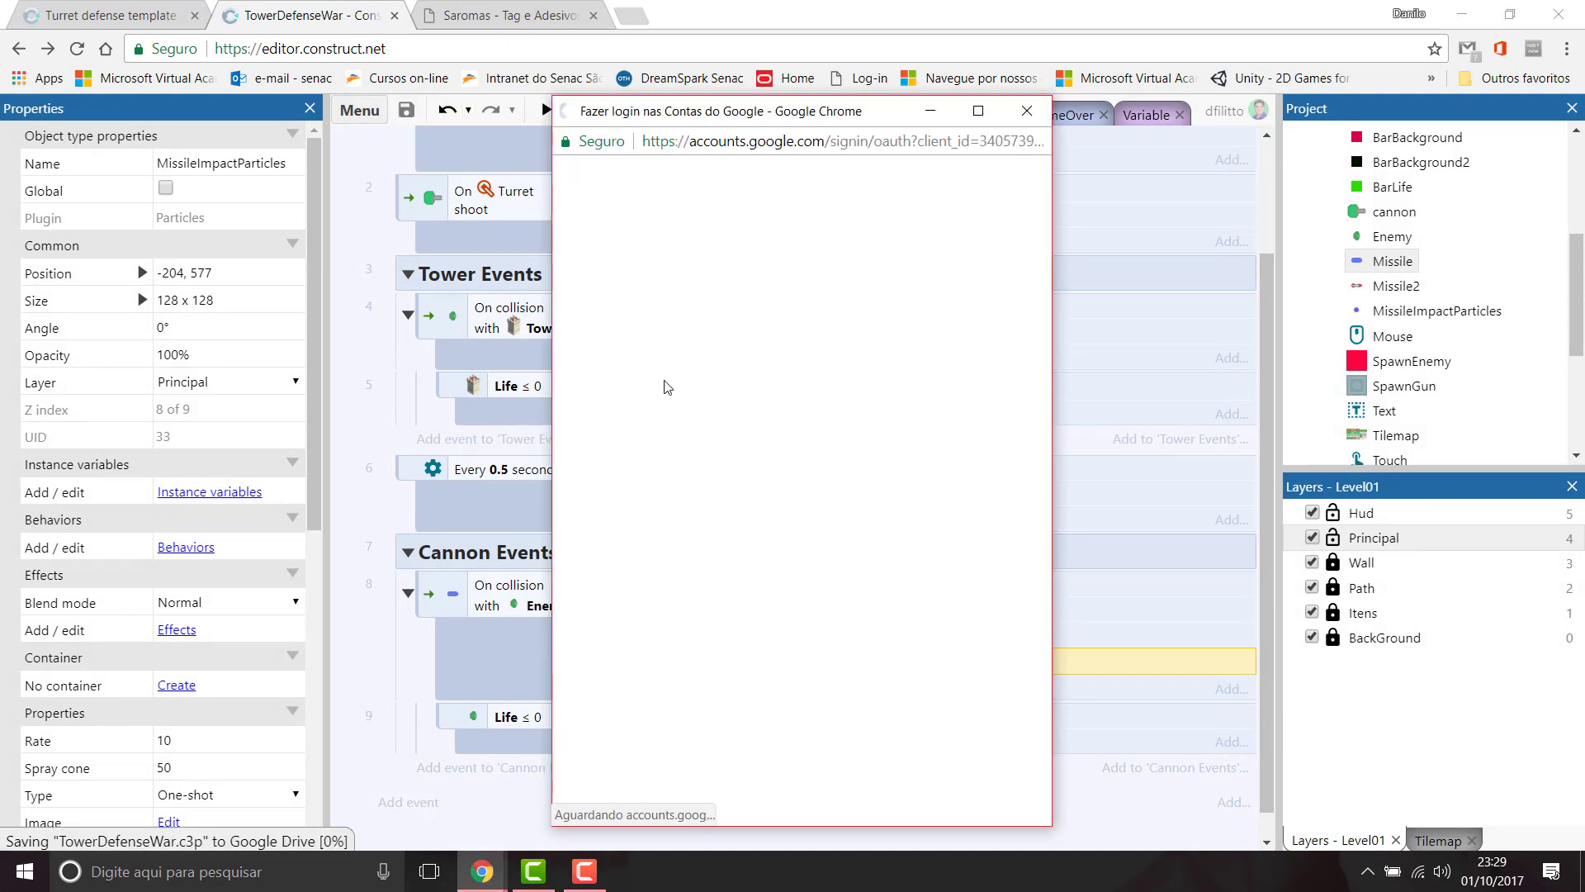
pyautogui.click(678, 419)
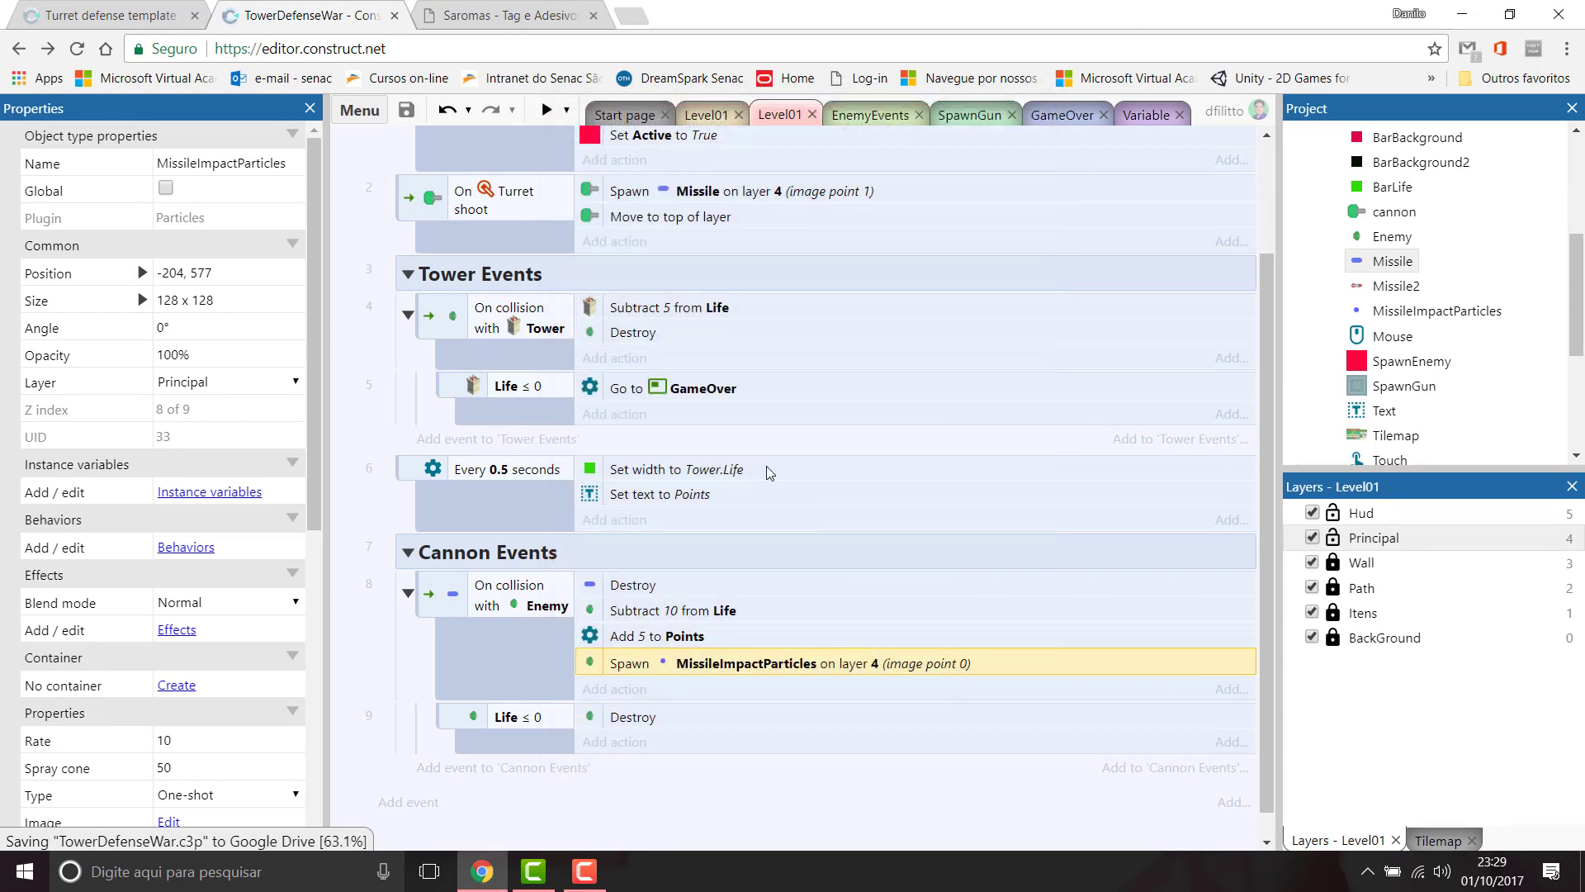
pyautogui.scroll(3, 766, 466)
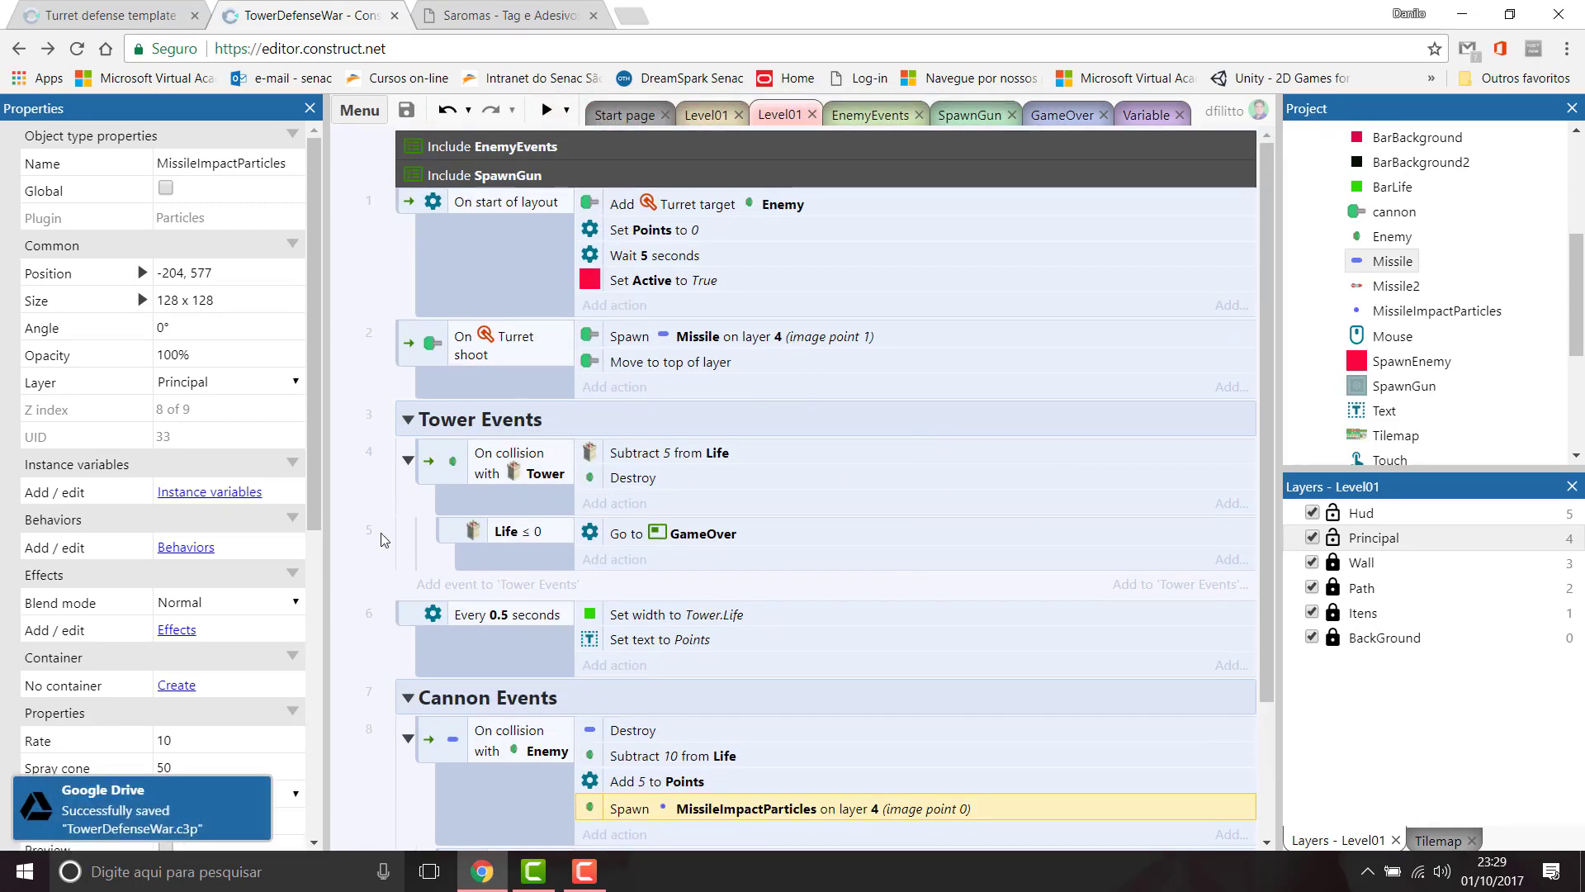
# Step: Return to the Level01 layout, and examine the EnemyDeadParticles properties in the Turret defense template
pyautogui.click(706, 116)
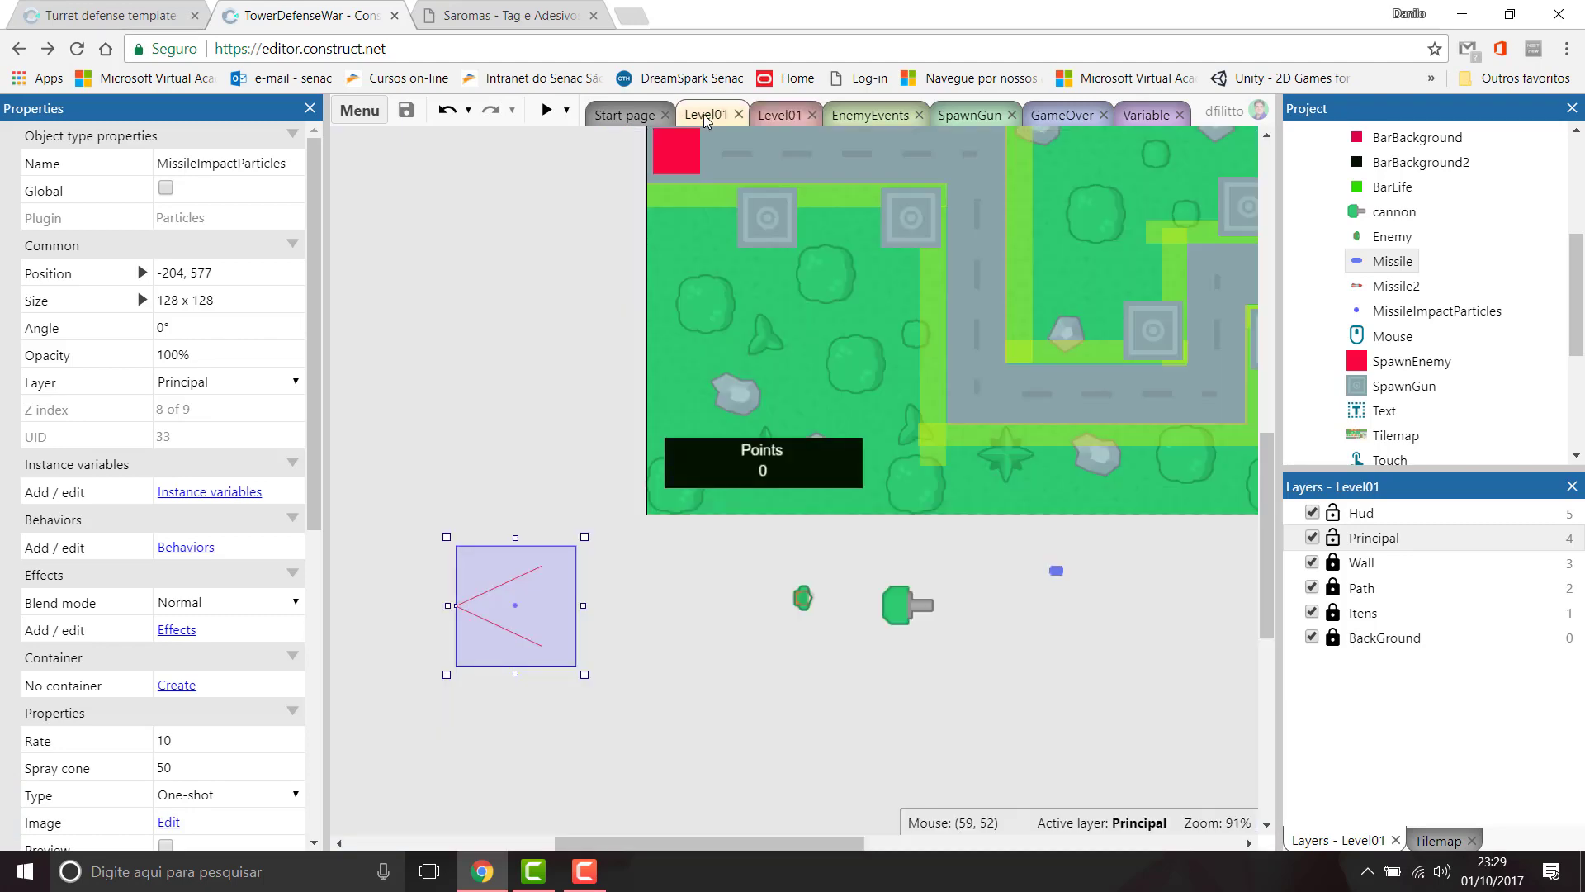
pyautogui.click(114, 15)
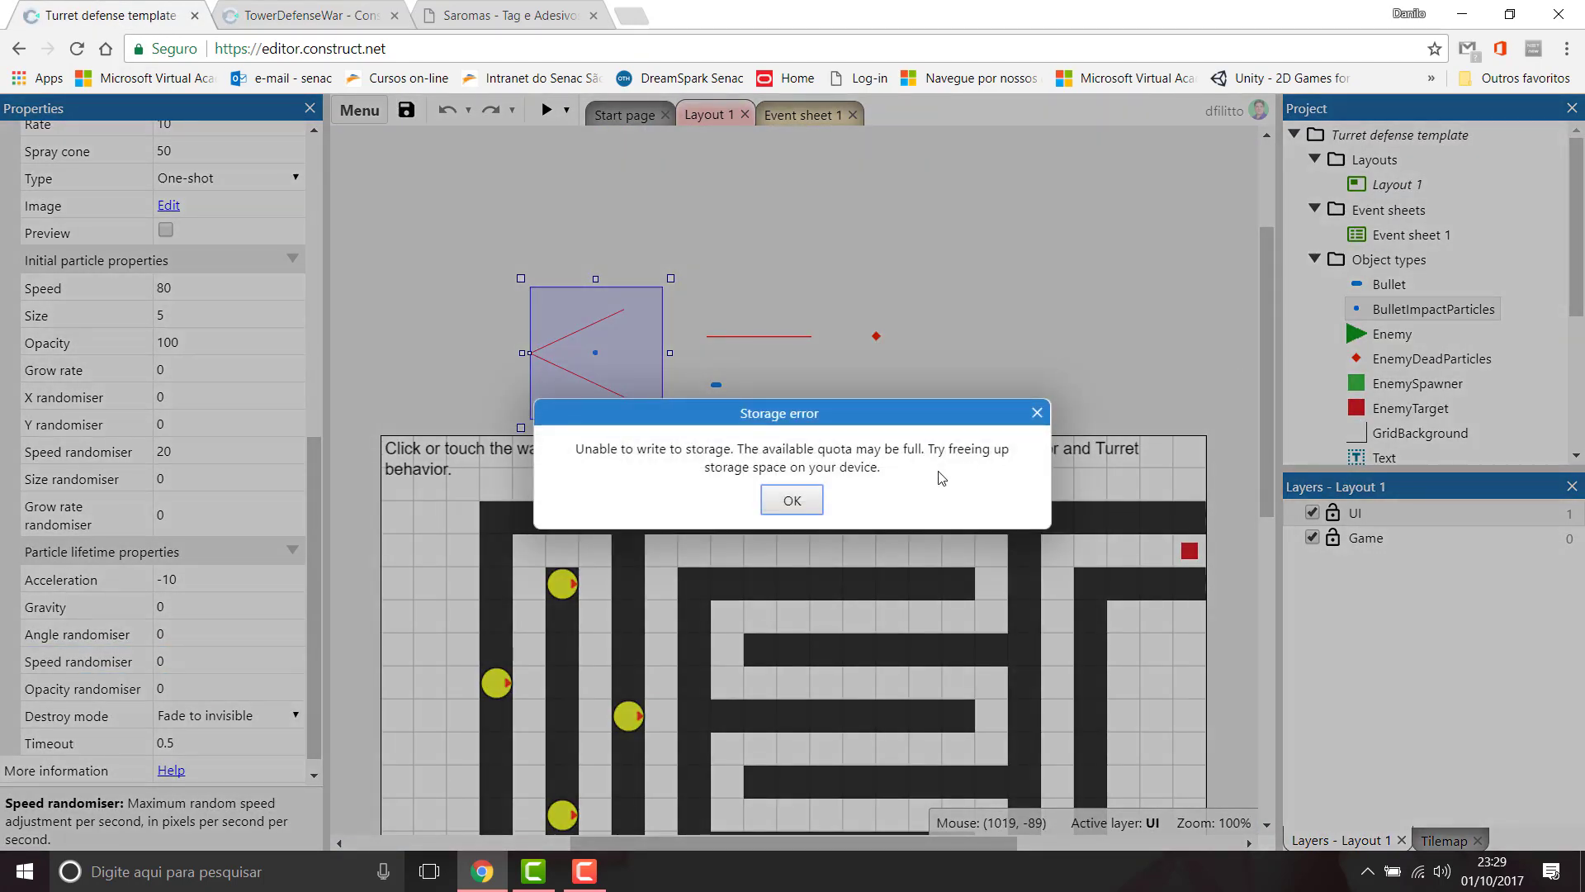
pyautogui.click(791, 500)
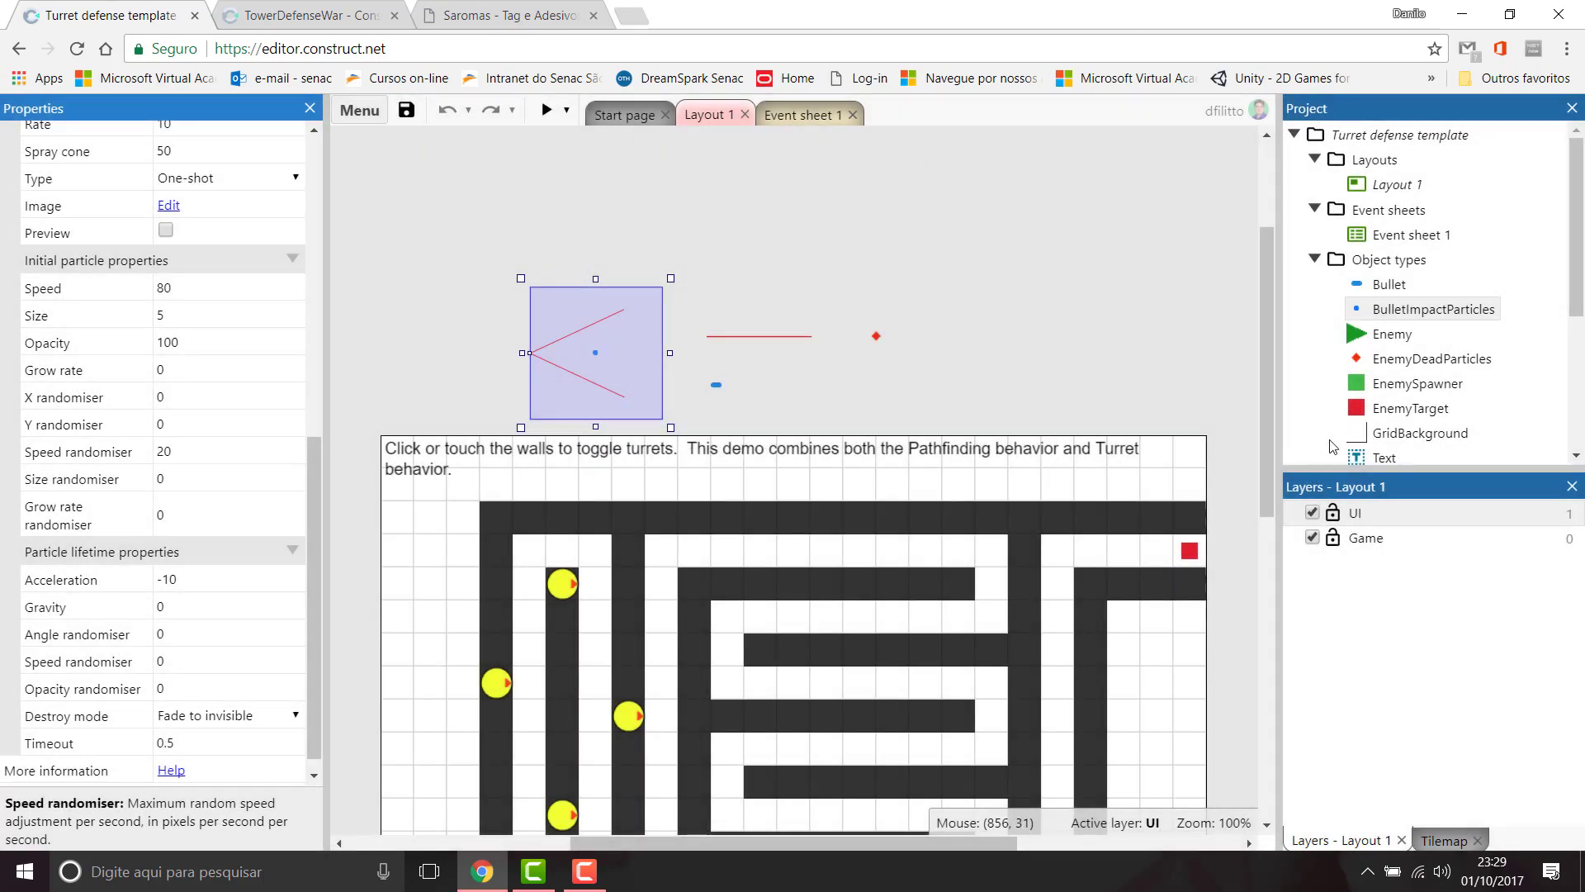
pyautogui.click(1432, 362)
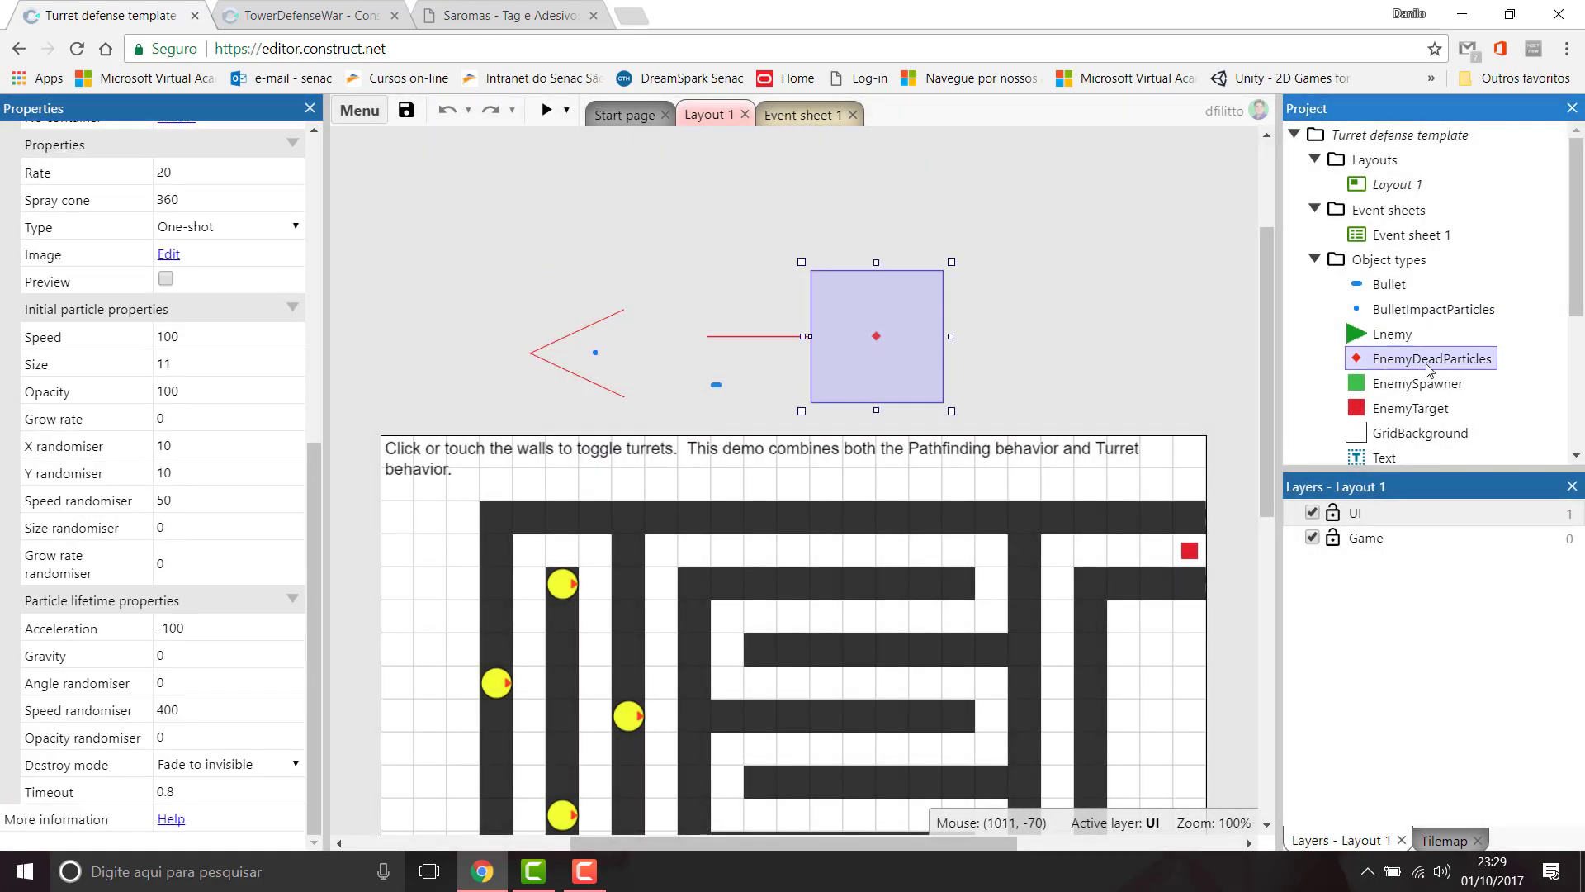
# Step: Copy the EnemyDeadParticles object's name from the Turret defense template, and move its particles object slightly upward on the layout
pyautogui.rightClick(1454, 368)
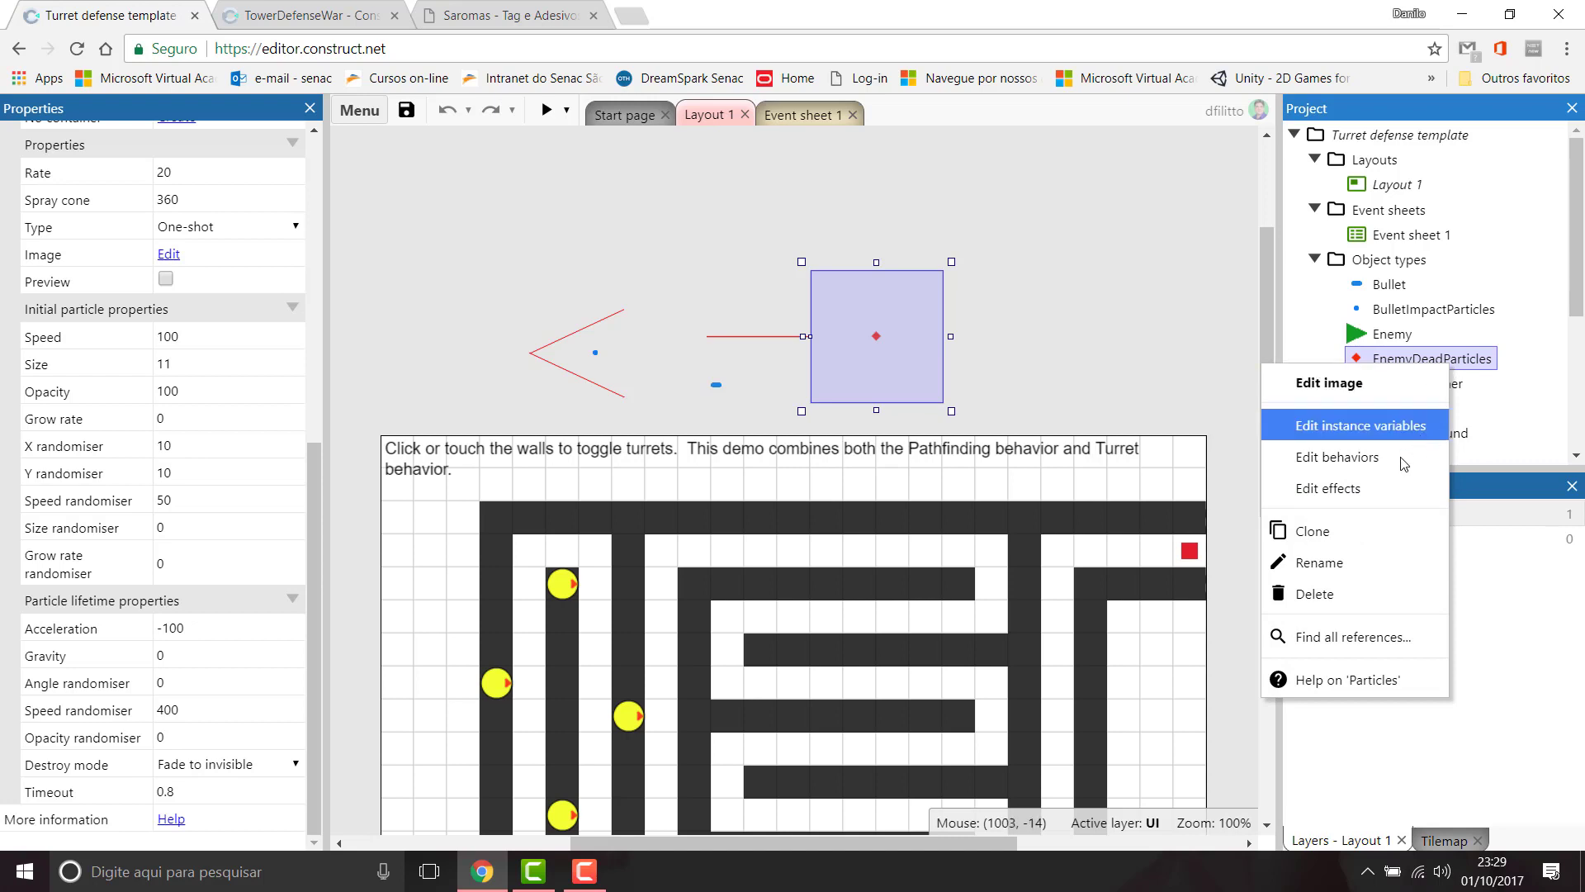
pyautogui.click(1355, 562)
pyautogui.hotkey('ctrl', 'c')
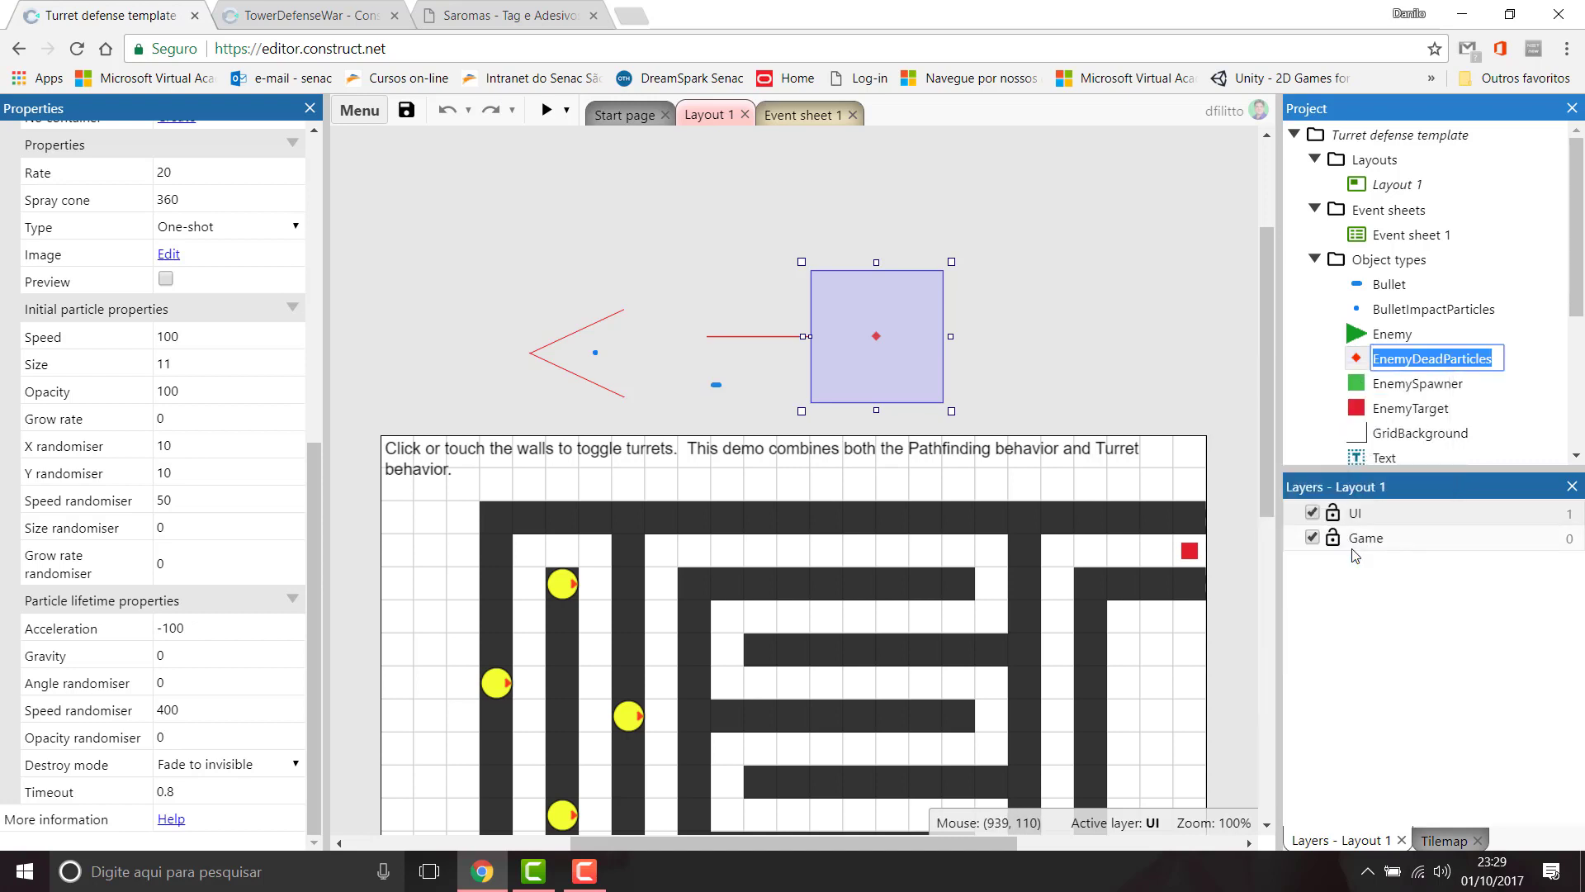
pyautogui.press('Escape')
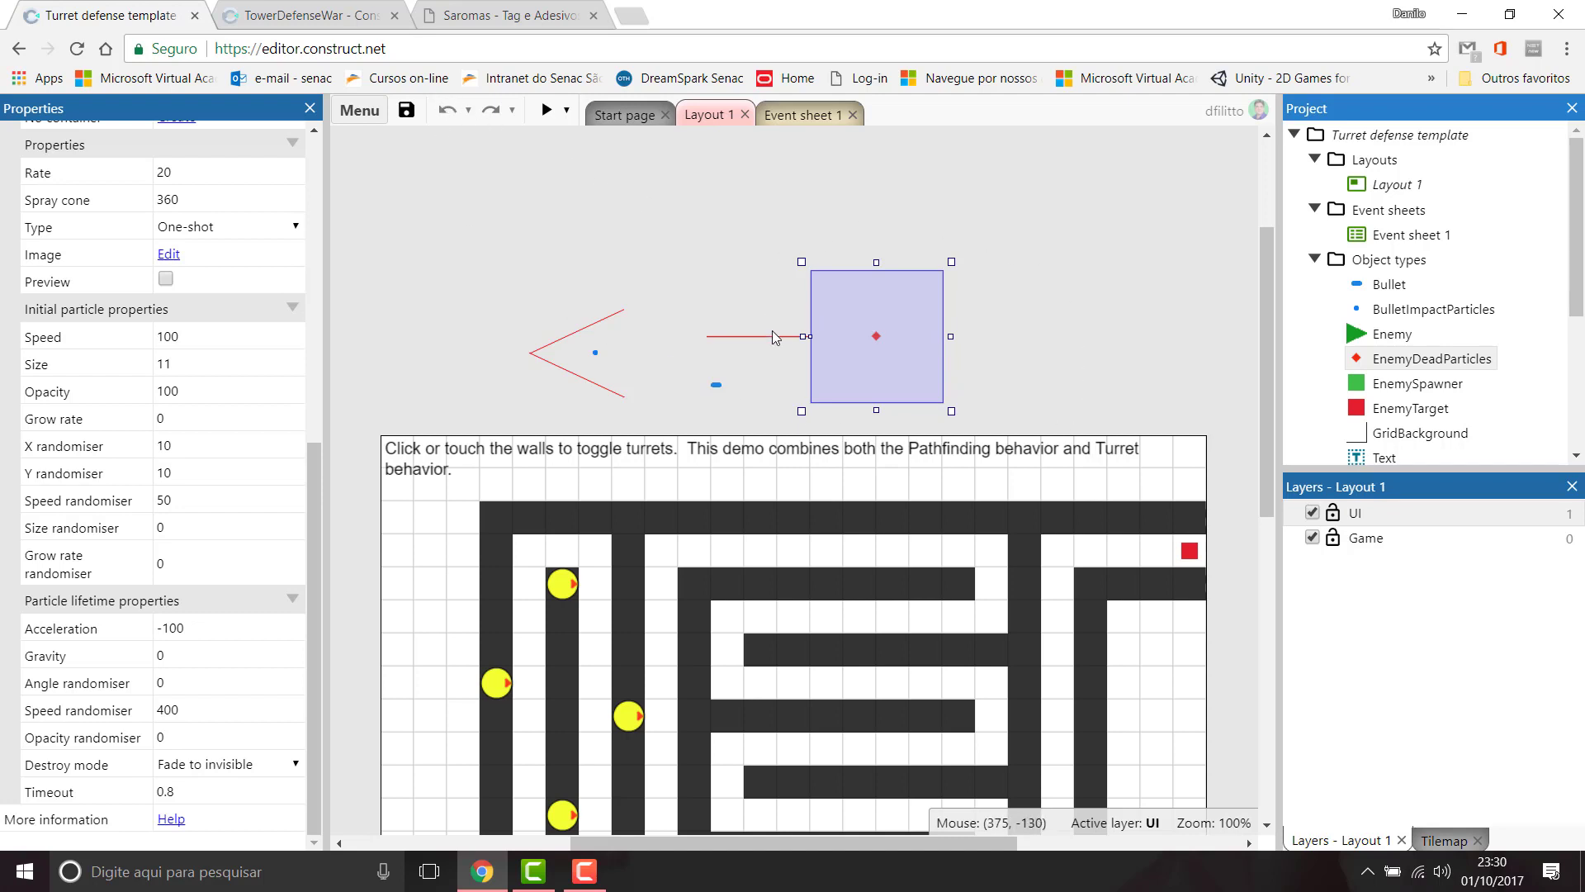
pyautogui.moveTo(915, 344); pyautogui.dragTo(920, 277)
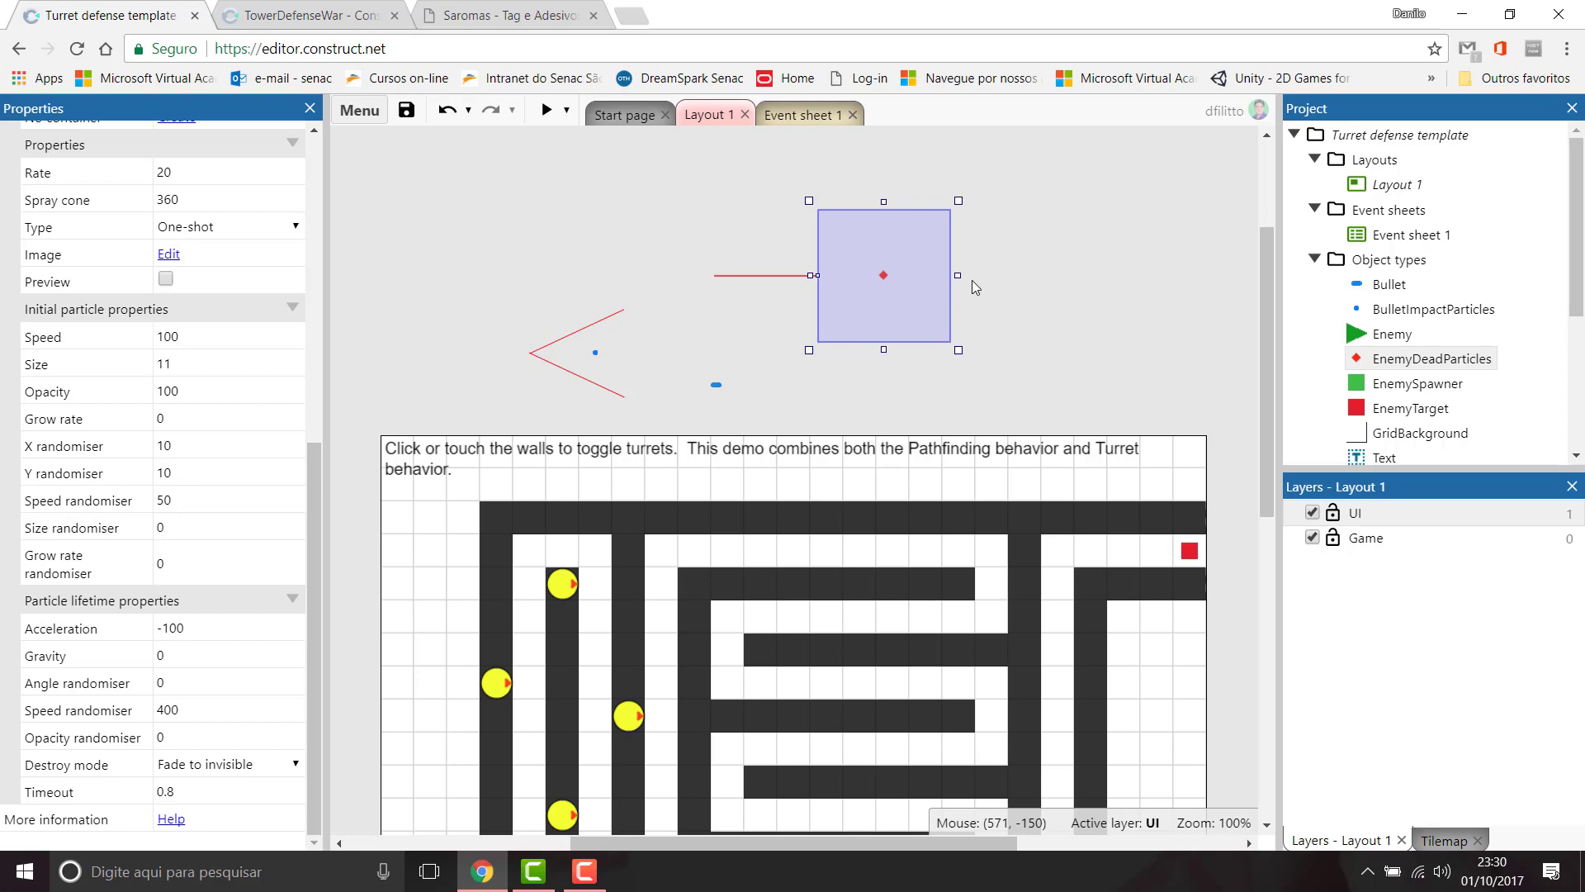
# Step: Switch to TowerDefenseWar, create a Particles object named EnemyDeadParticles, and place it outside Level01 above the missile impact particles
pyautogui.click(326, 10)
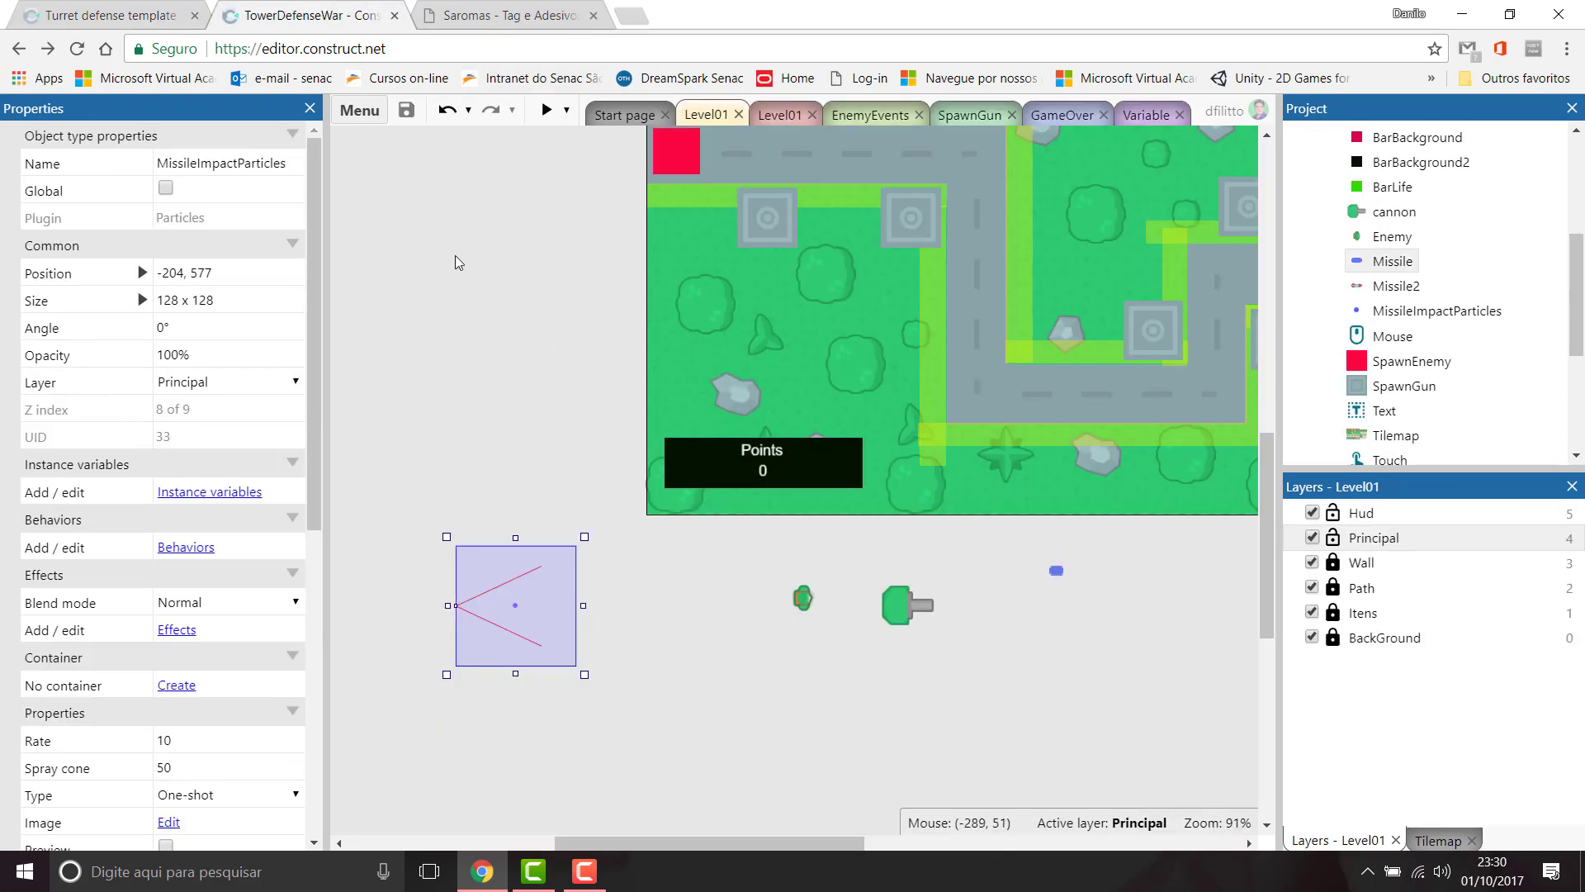
pyautogui.doubleClick(493, 365)
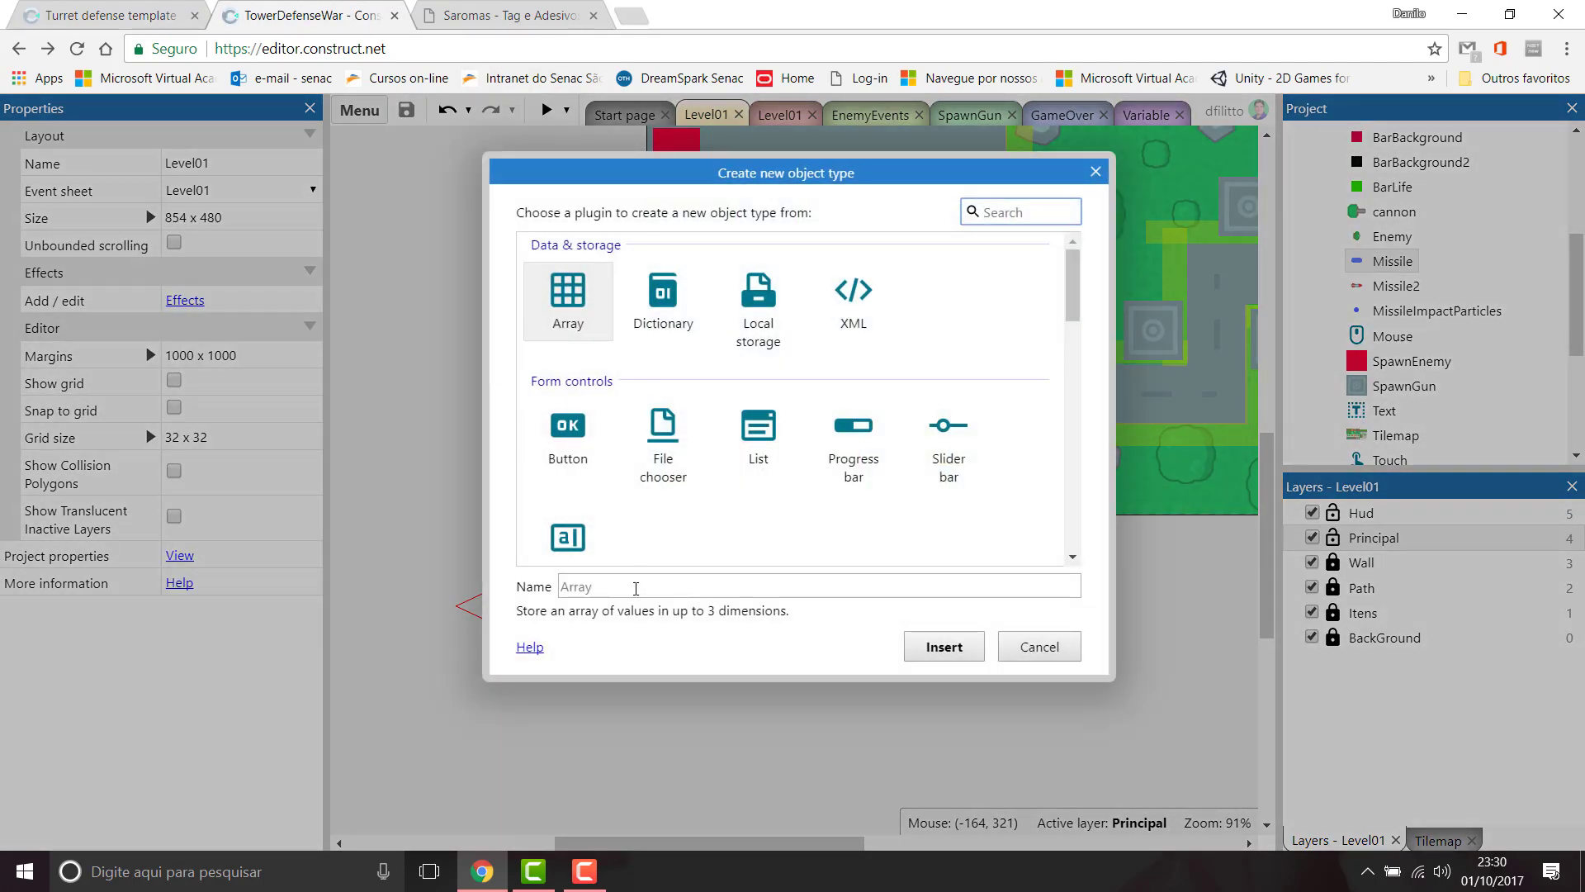
pyautogui.click(636, 588)
pyautogui.hotkey('ctrl', 'v')
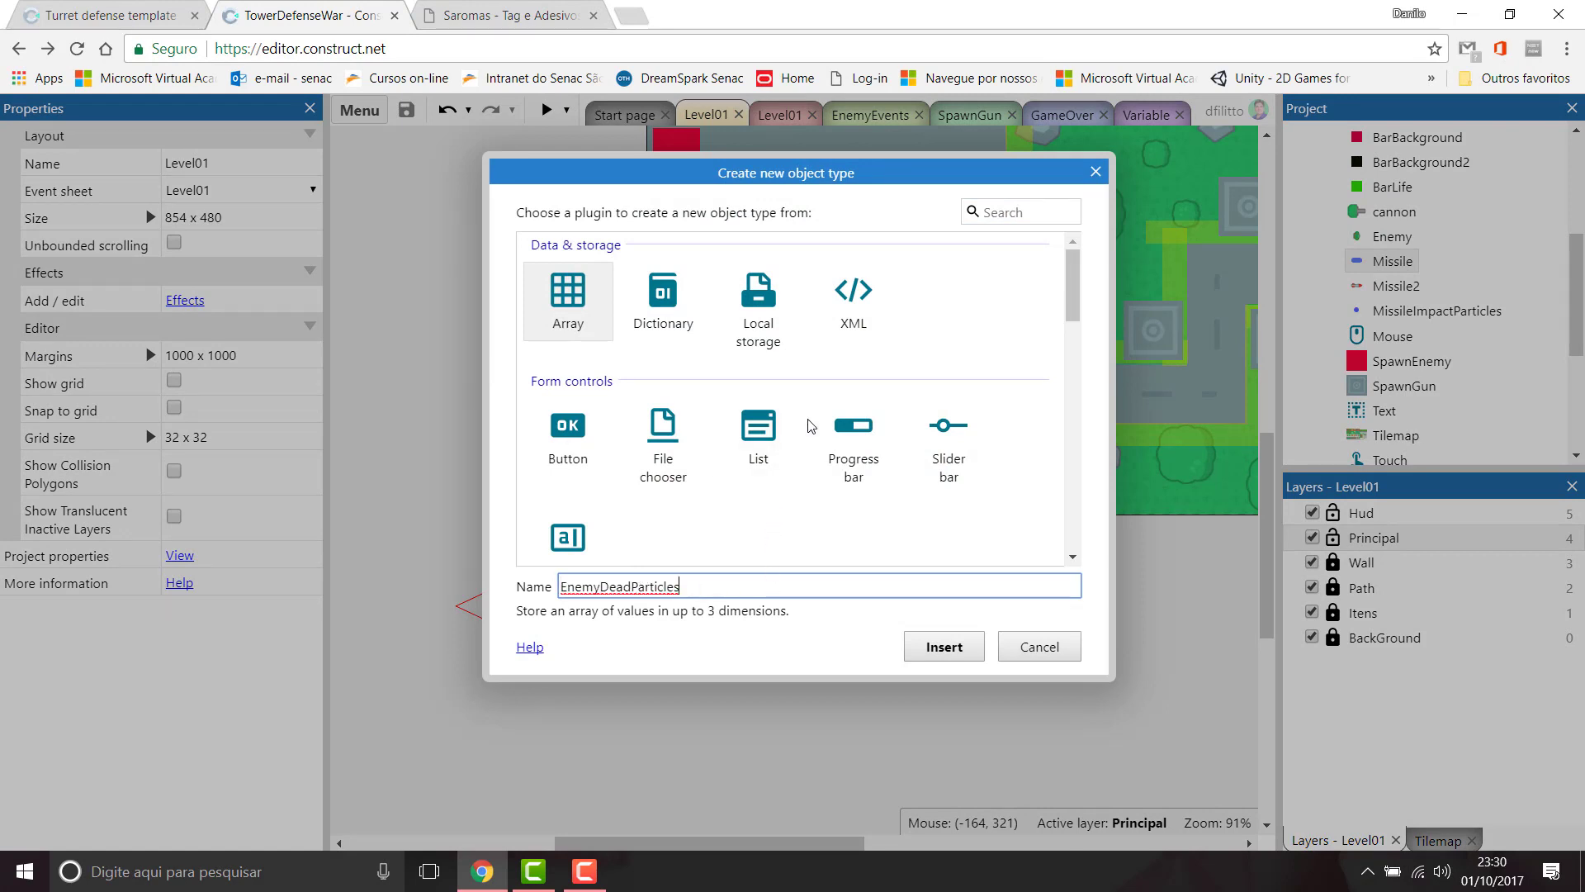
pyautogui.scroll(-3, 811, 425)
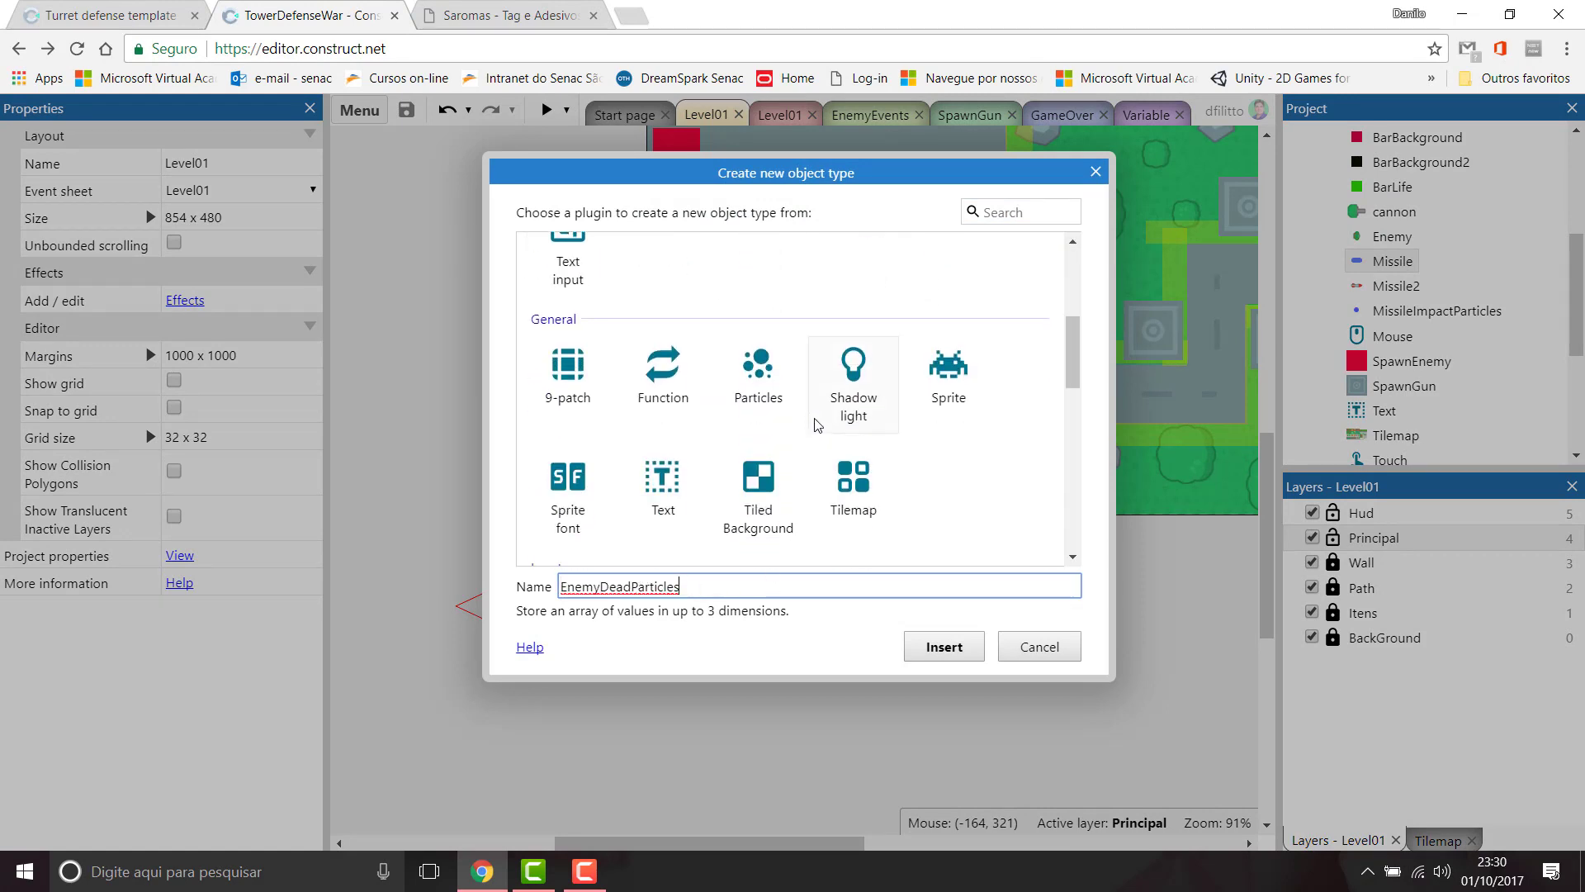
pyautogui.click(776, 388)
pyautogui.click(776, 388)
pyautogui.click(944, 646)
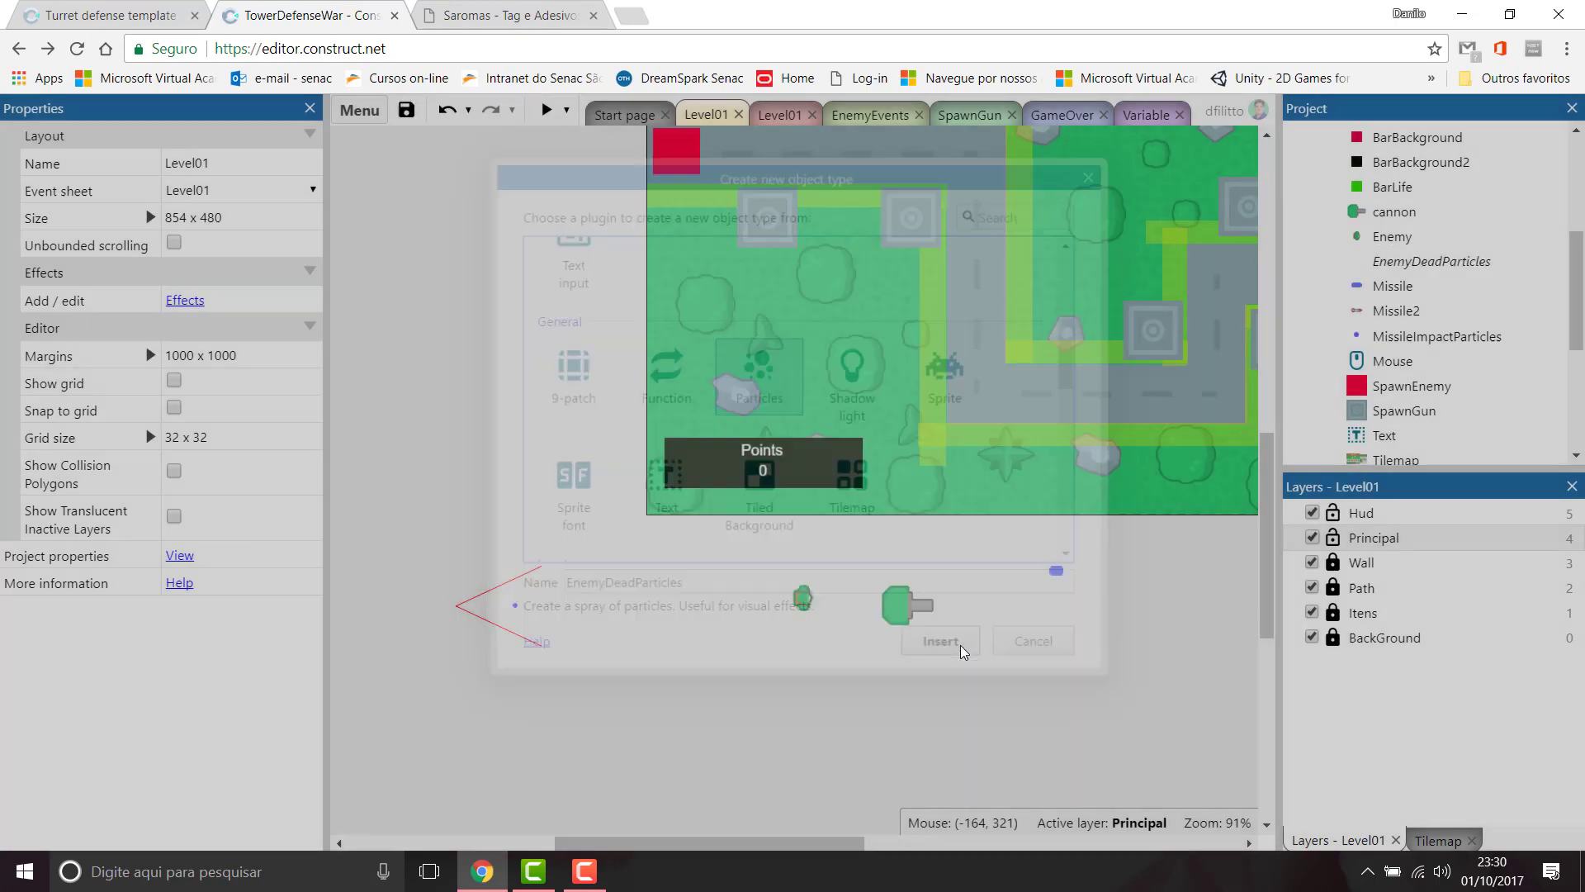
pyautogui.click(507, 383)
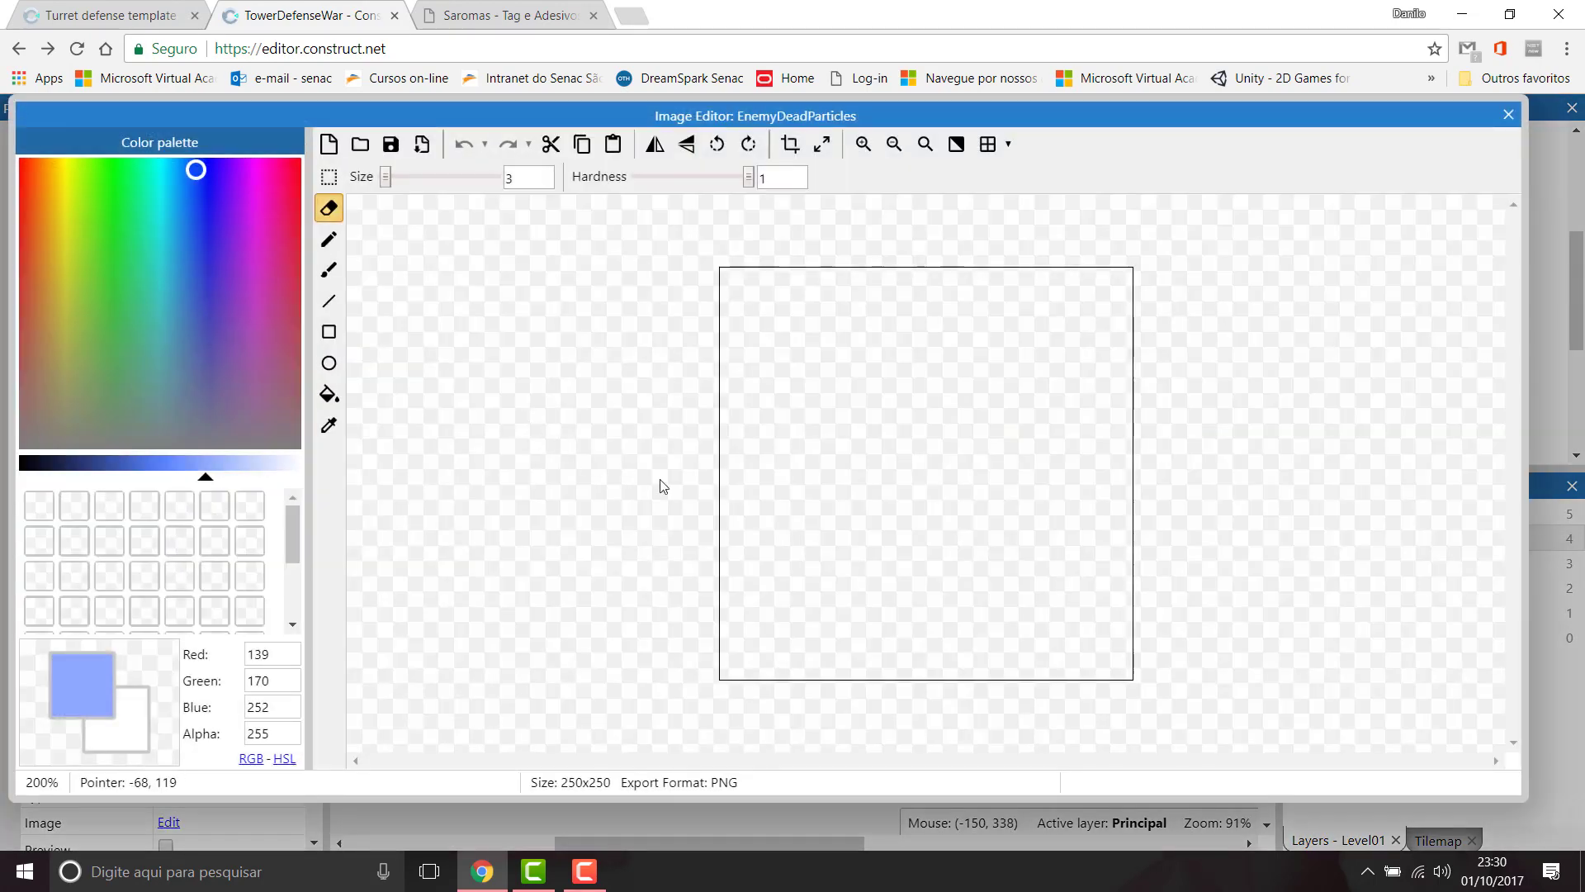
# Step: Examine the EnemyDeadParticles image in the Turret defense template for its shape and colour
pyautogui.click(149, 15)
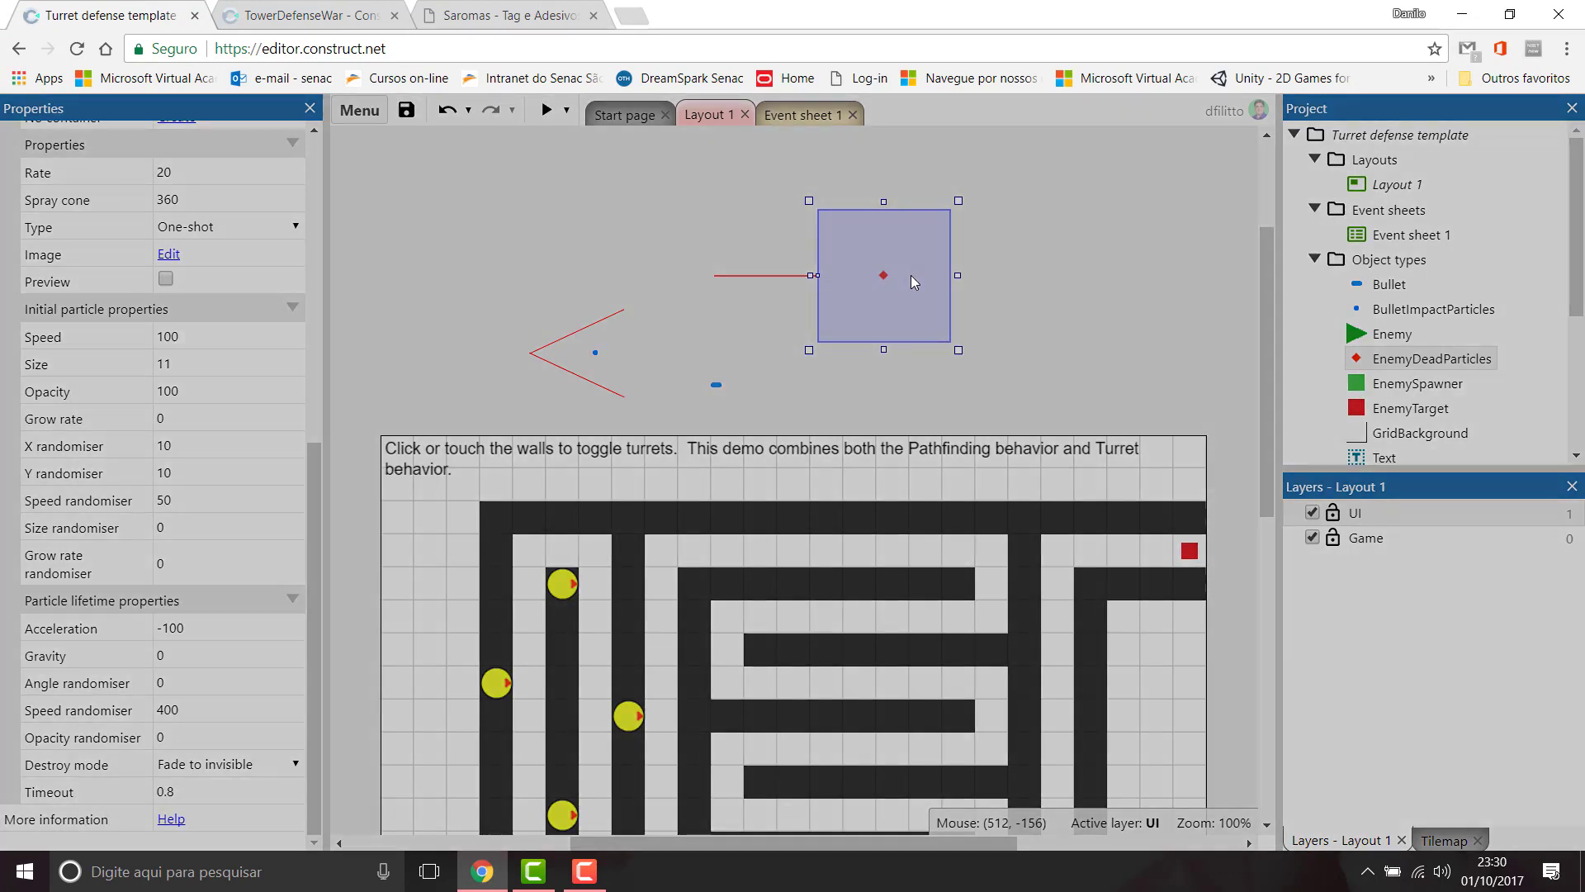
pyautogui.doubleClick(910, 275)
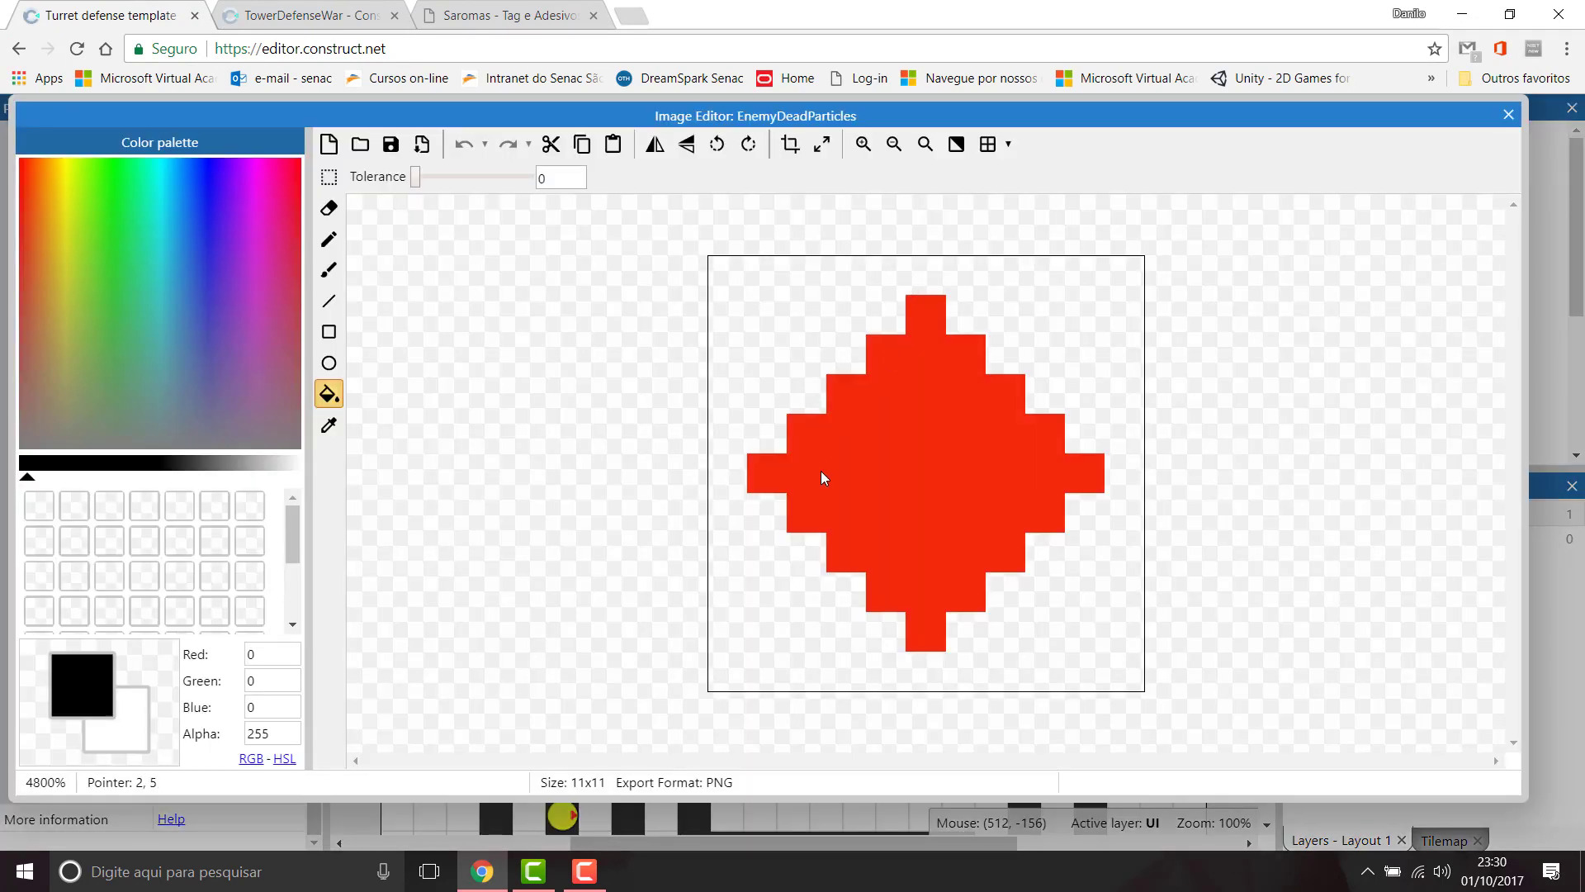
pyautogui.click(1508, 114)
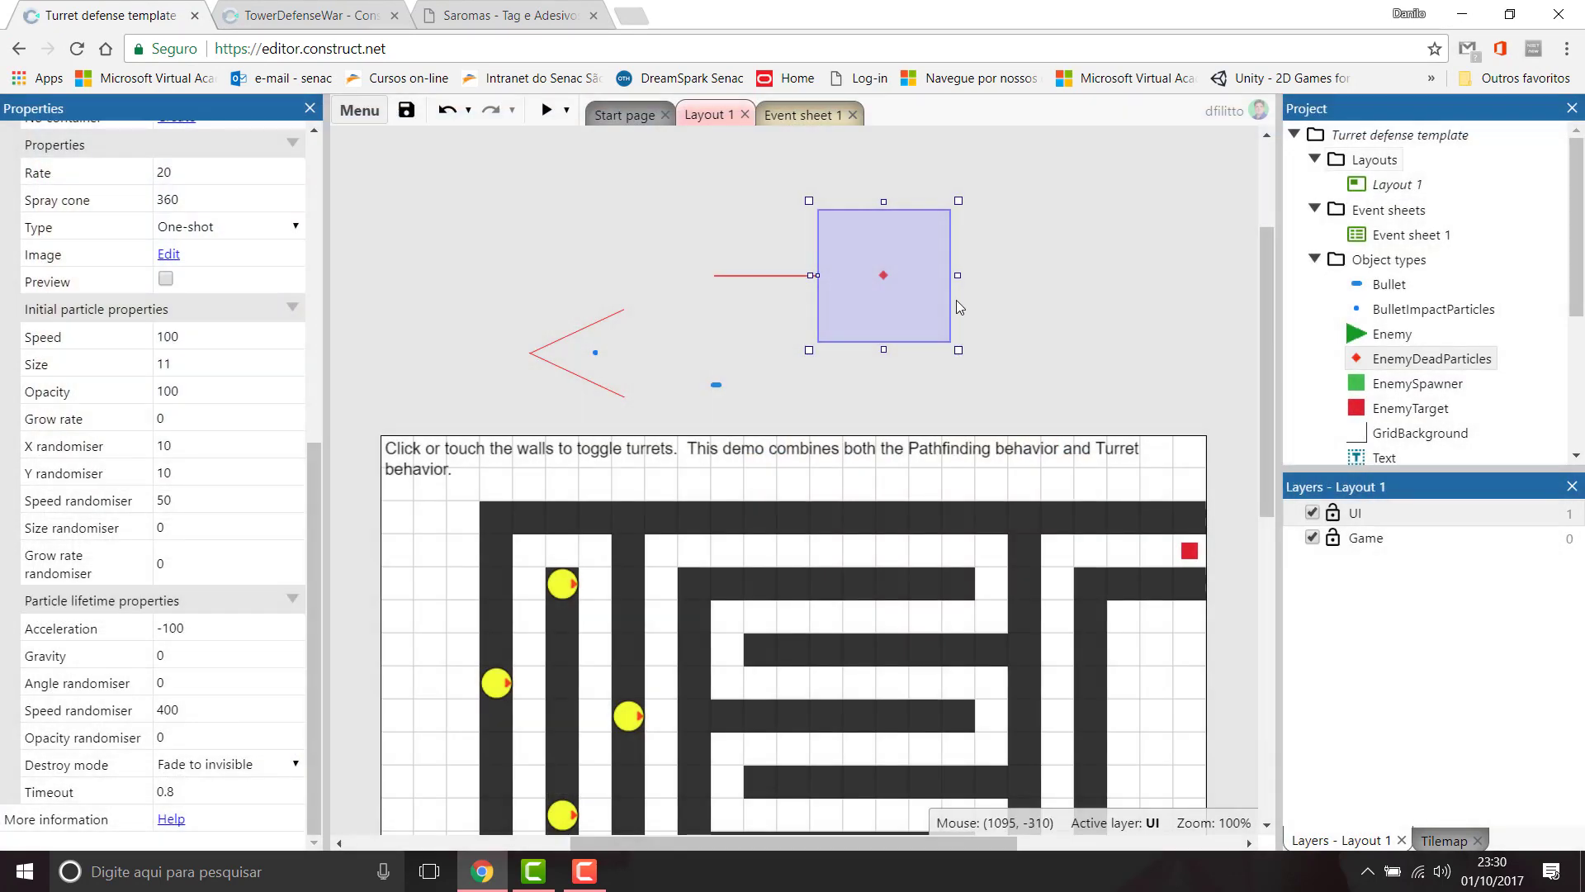
# Step: Return to TowerDefenseWar and fill the whole EnemyDeadParticles image with red (239, 4, 59)
pyautogui.click(281, 17)
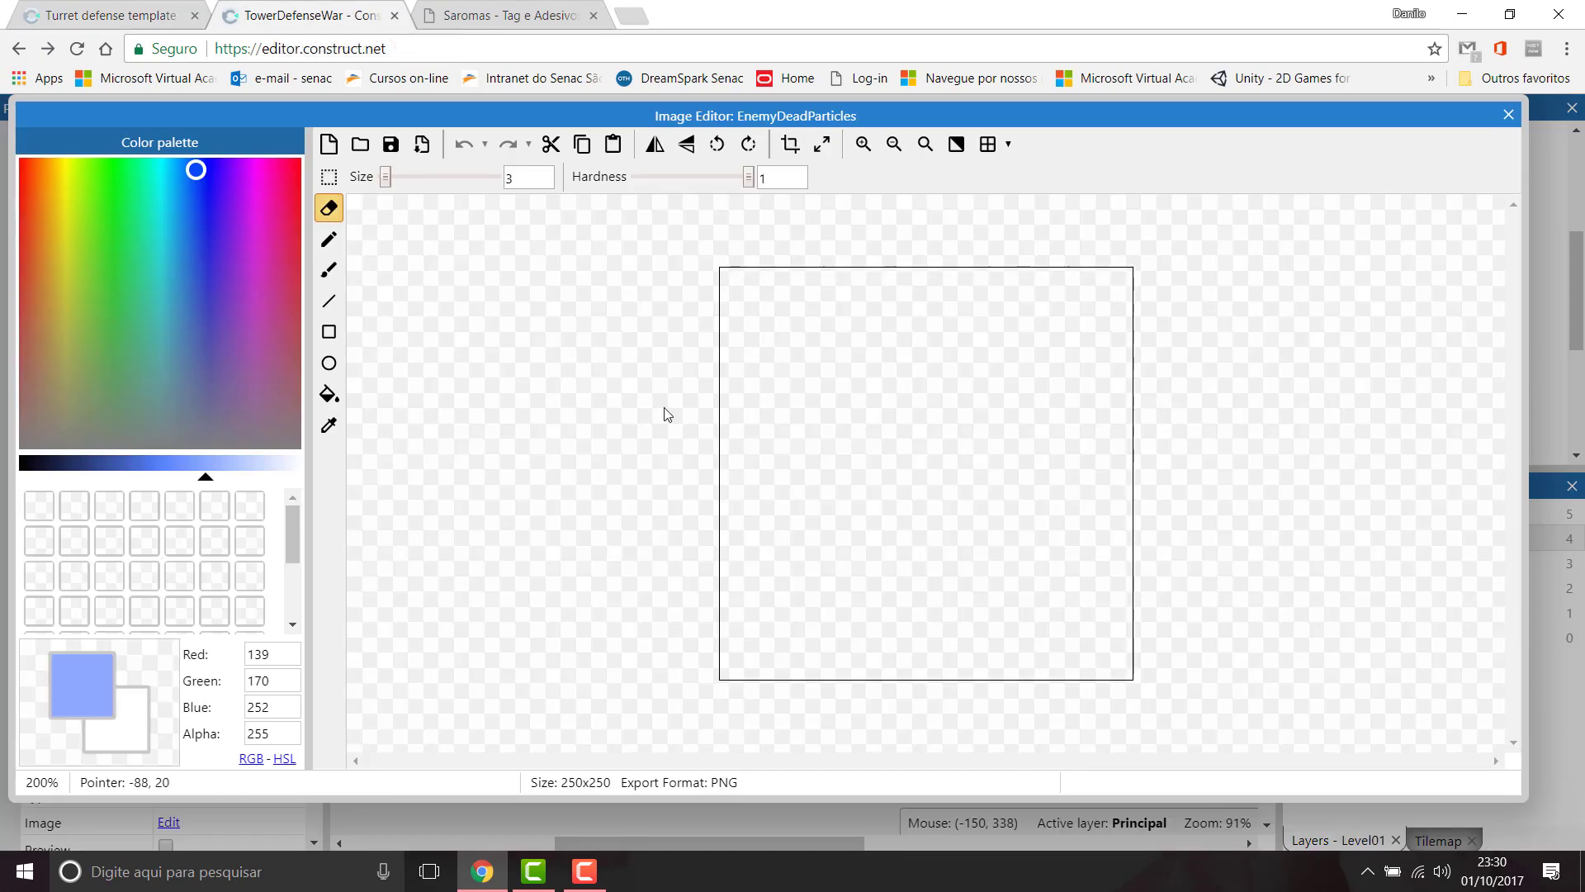
pyautogui.click(293, 168)
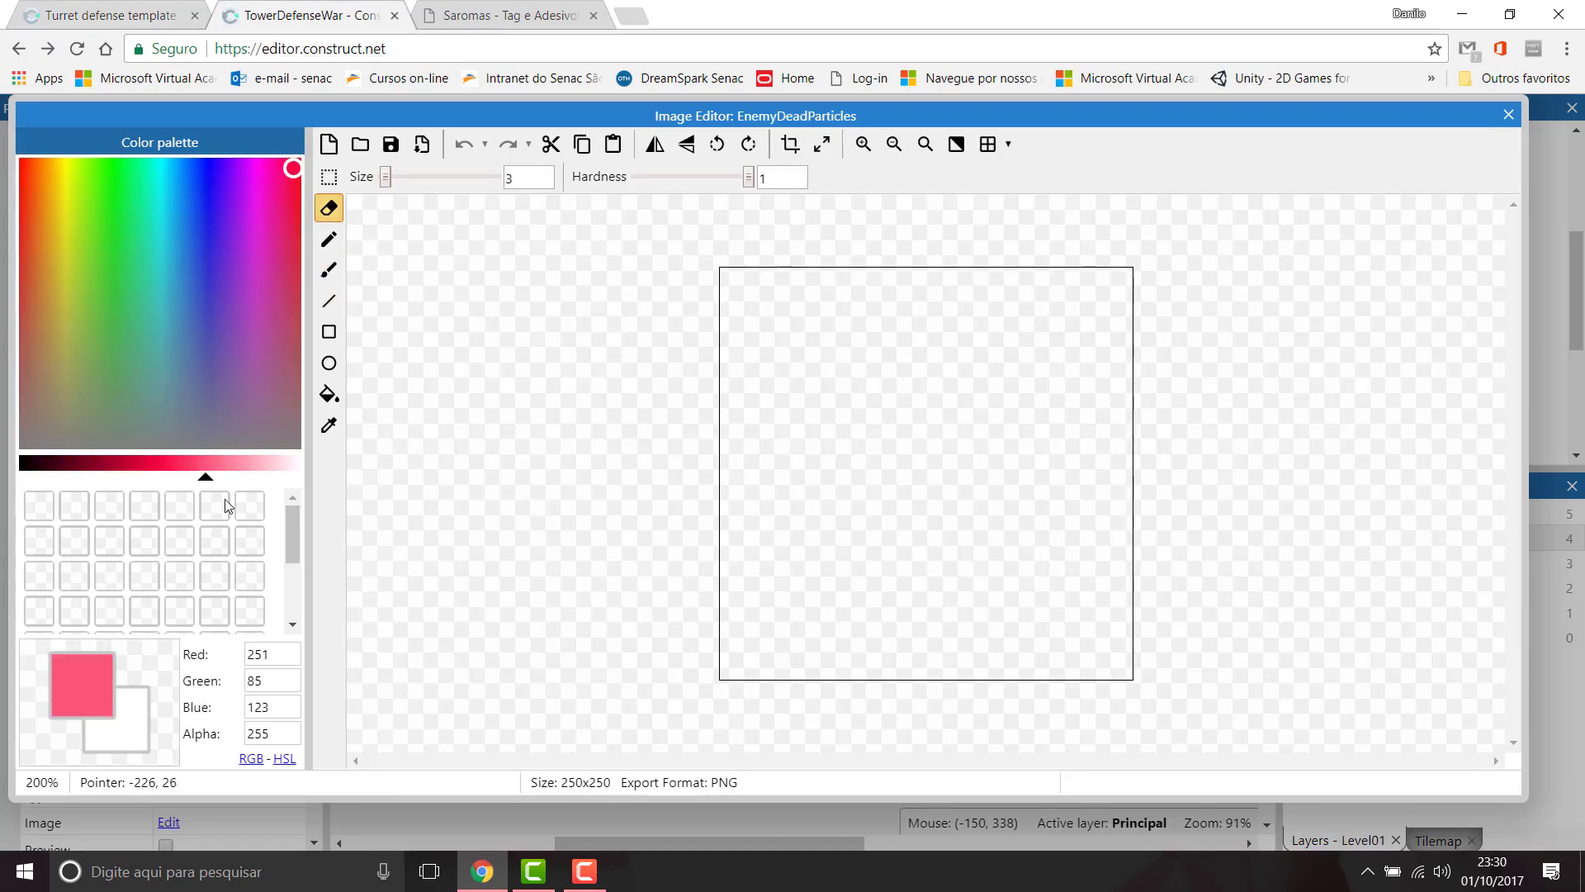
pyautogui.moveTo(206, 481)
pyautogui.mouseDown()
pyautogui.moveTo(142, 484)
pyautogui.moveTo(156, 484)
pyautogui.mouseUp()
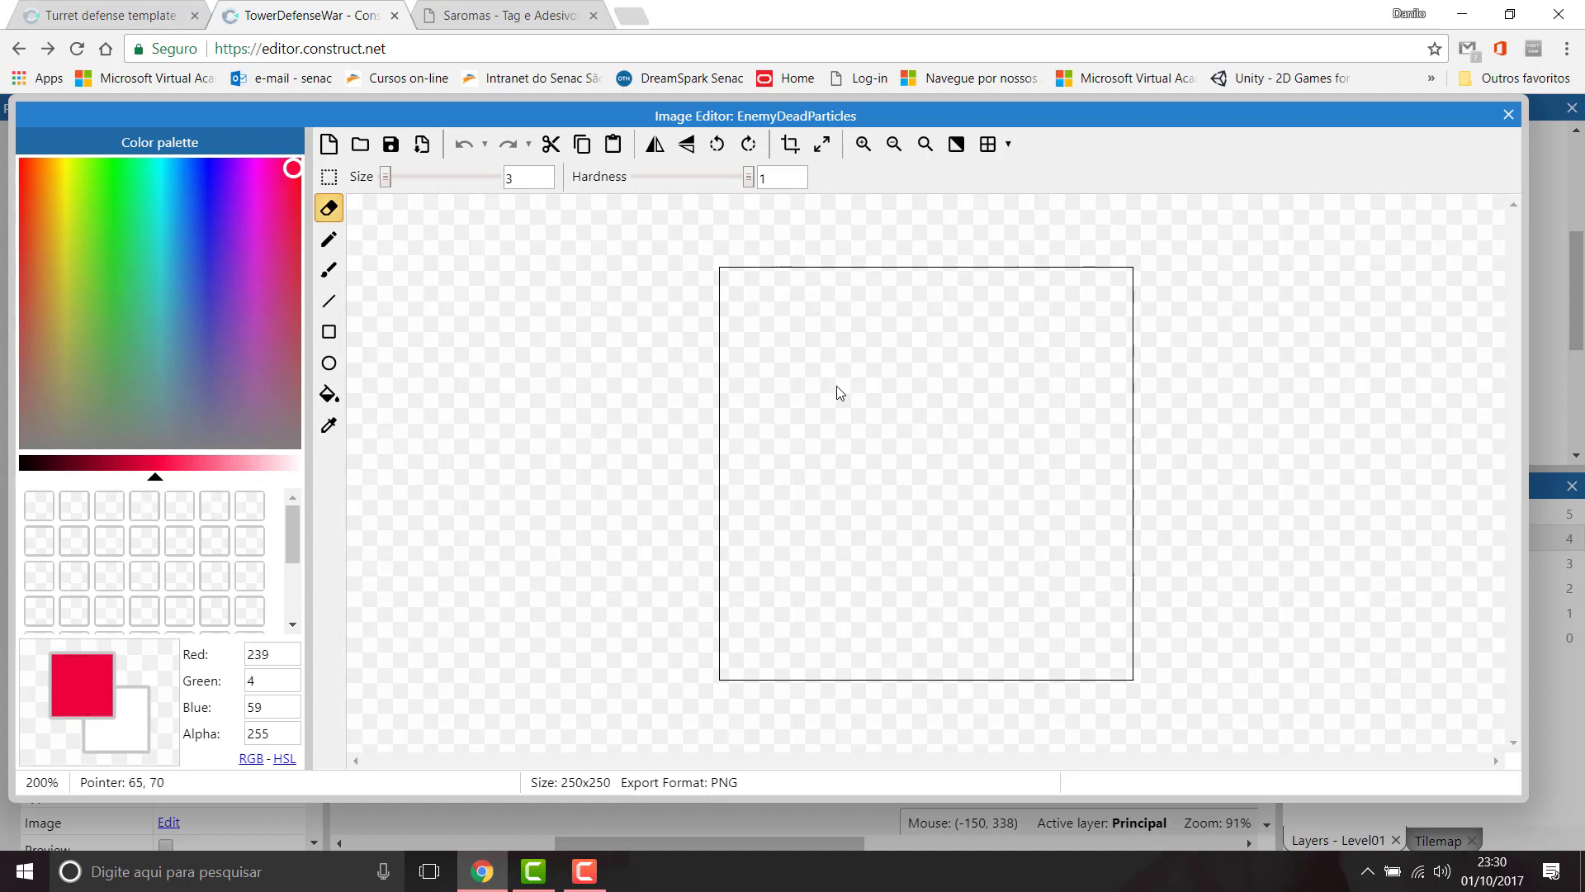
pyautogui.click(329, 331)
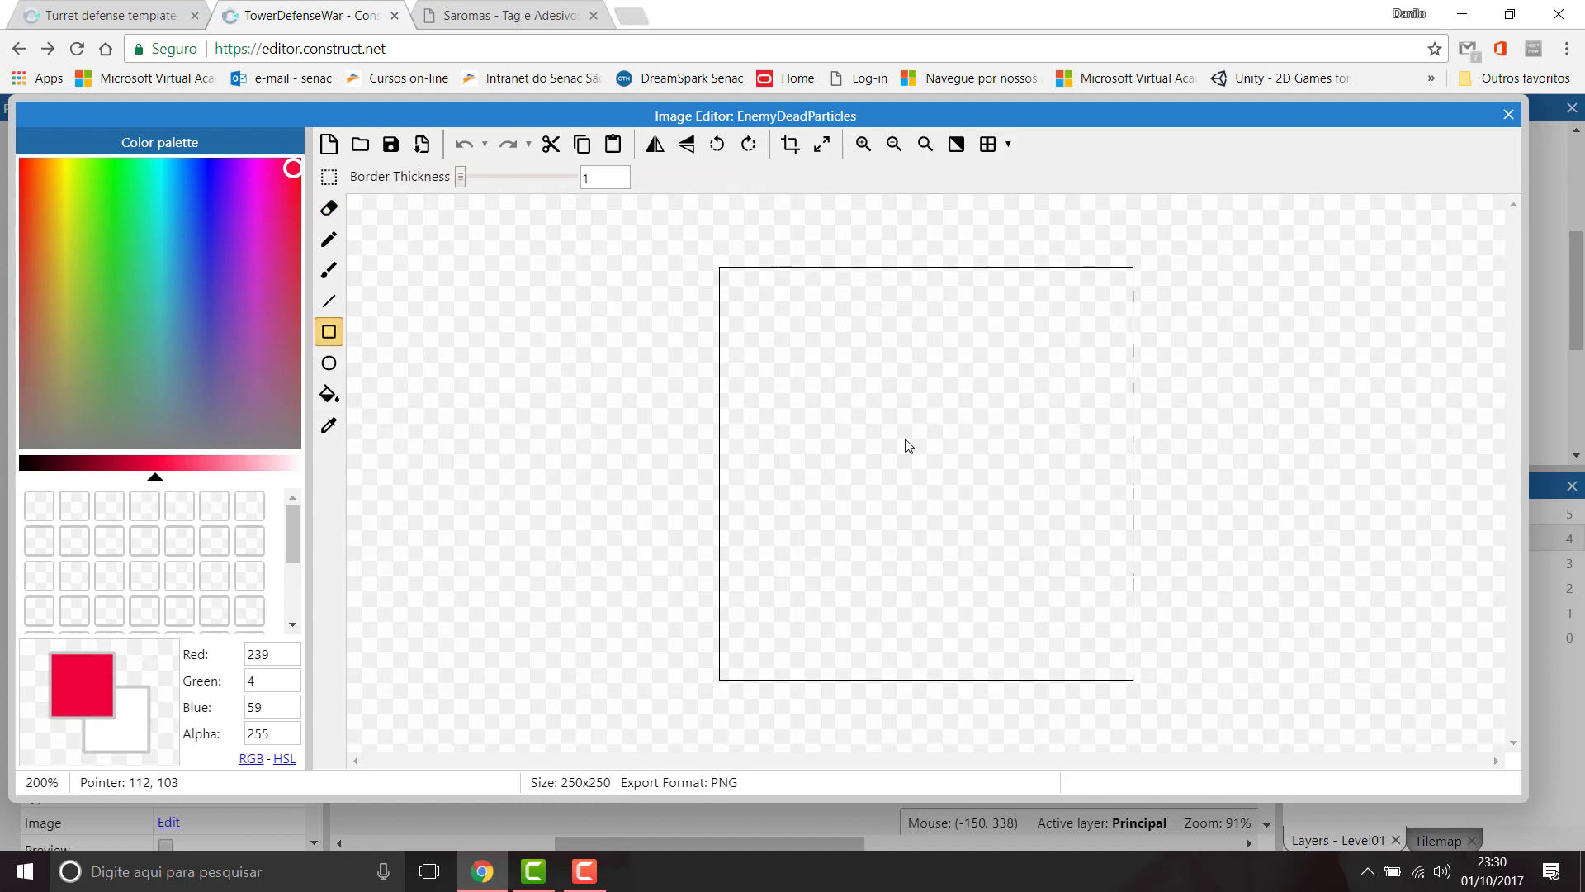
pyautogui.click(329, 394)
pyautogui.click(910, 503)
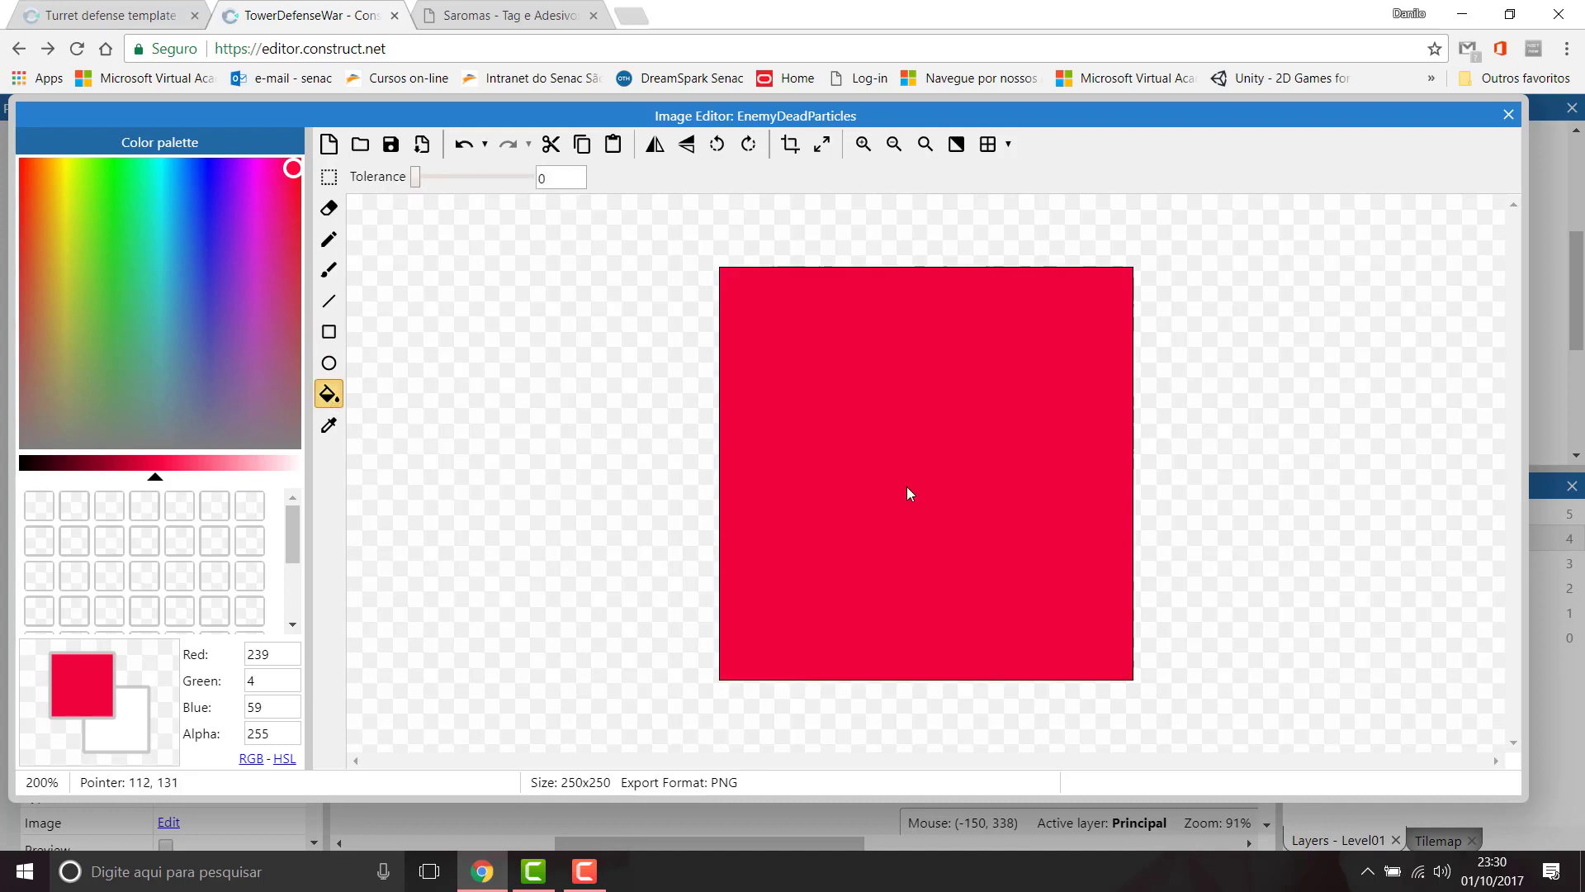
# Step: Try to erase the upper-left corner of the red image with a size 34 eraser, and undo the erasing
pyautogui.click(329, 207)
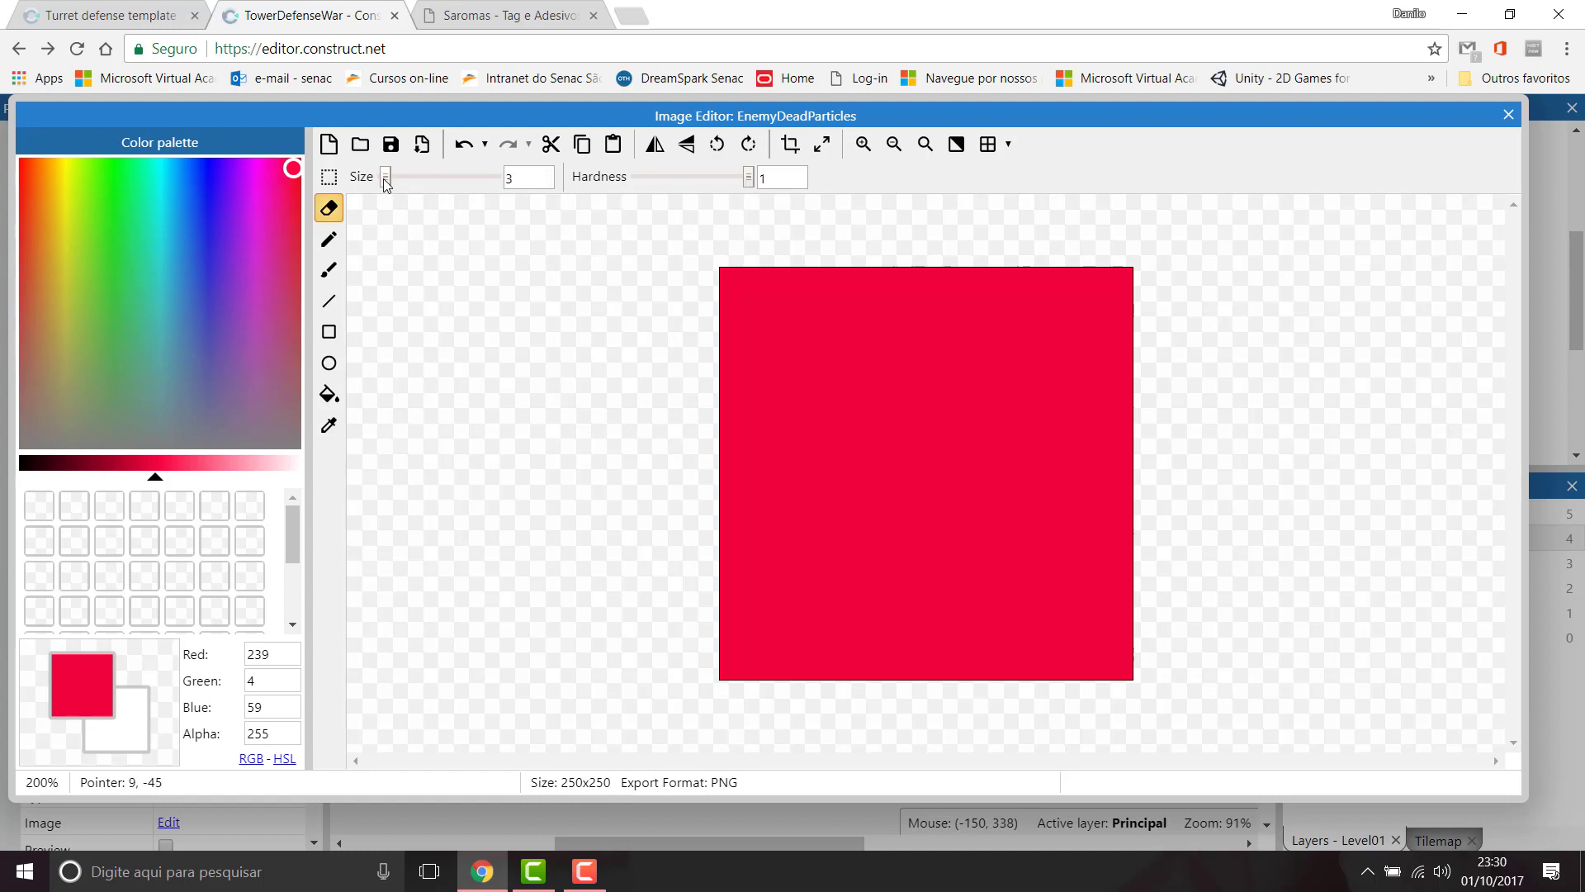
pyautogui.moveTo(390, 180); pyautogui.dragTo(408, 179)
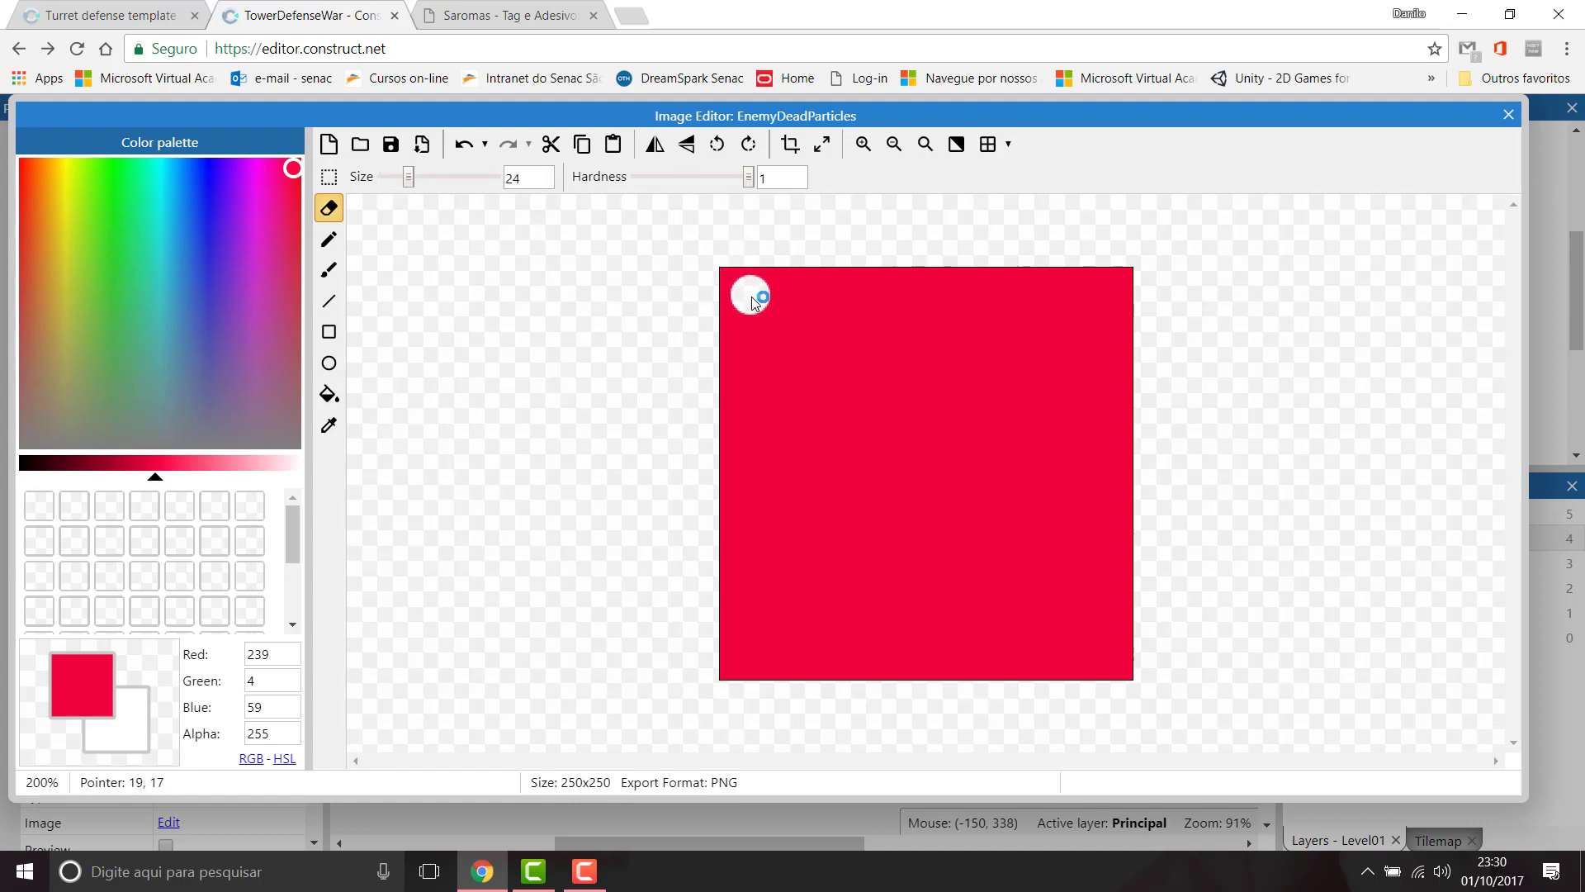
pyautogui.click(330, 208)
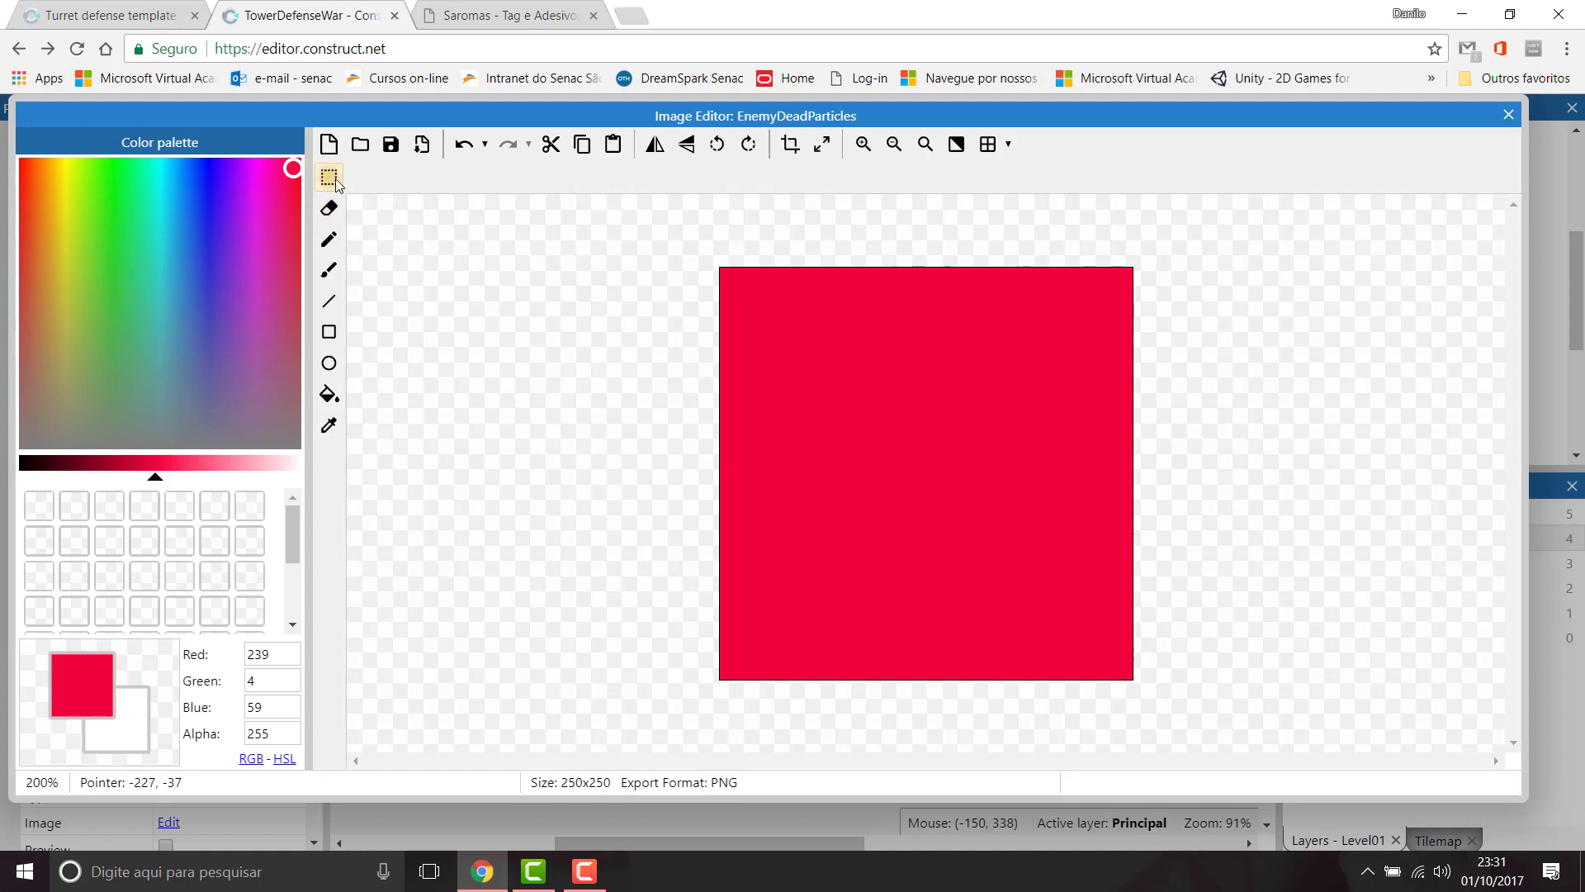
pyautogui.click(329, 208)
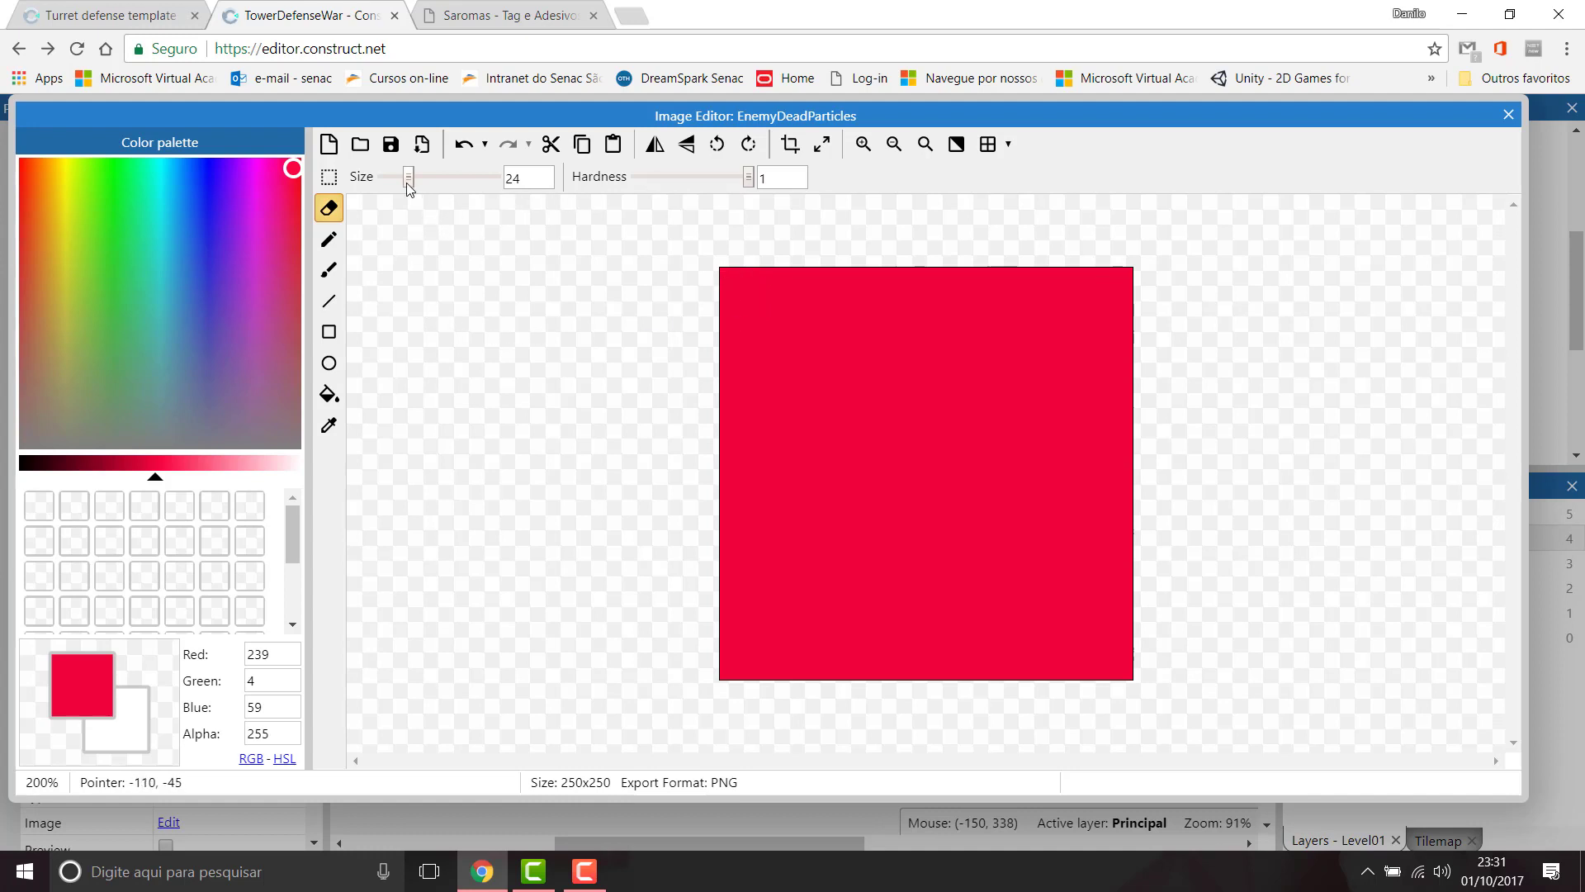
pyautogui.moveTo(407, 182); pyautogui.dragTo(429, 183)
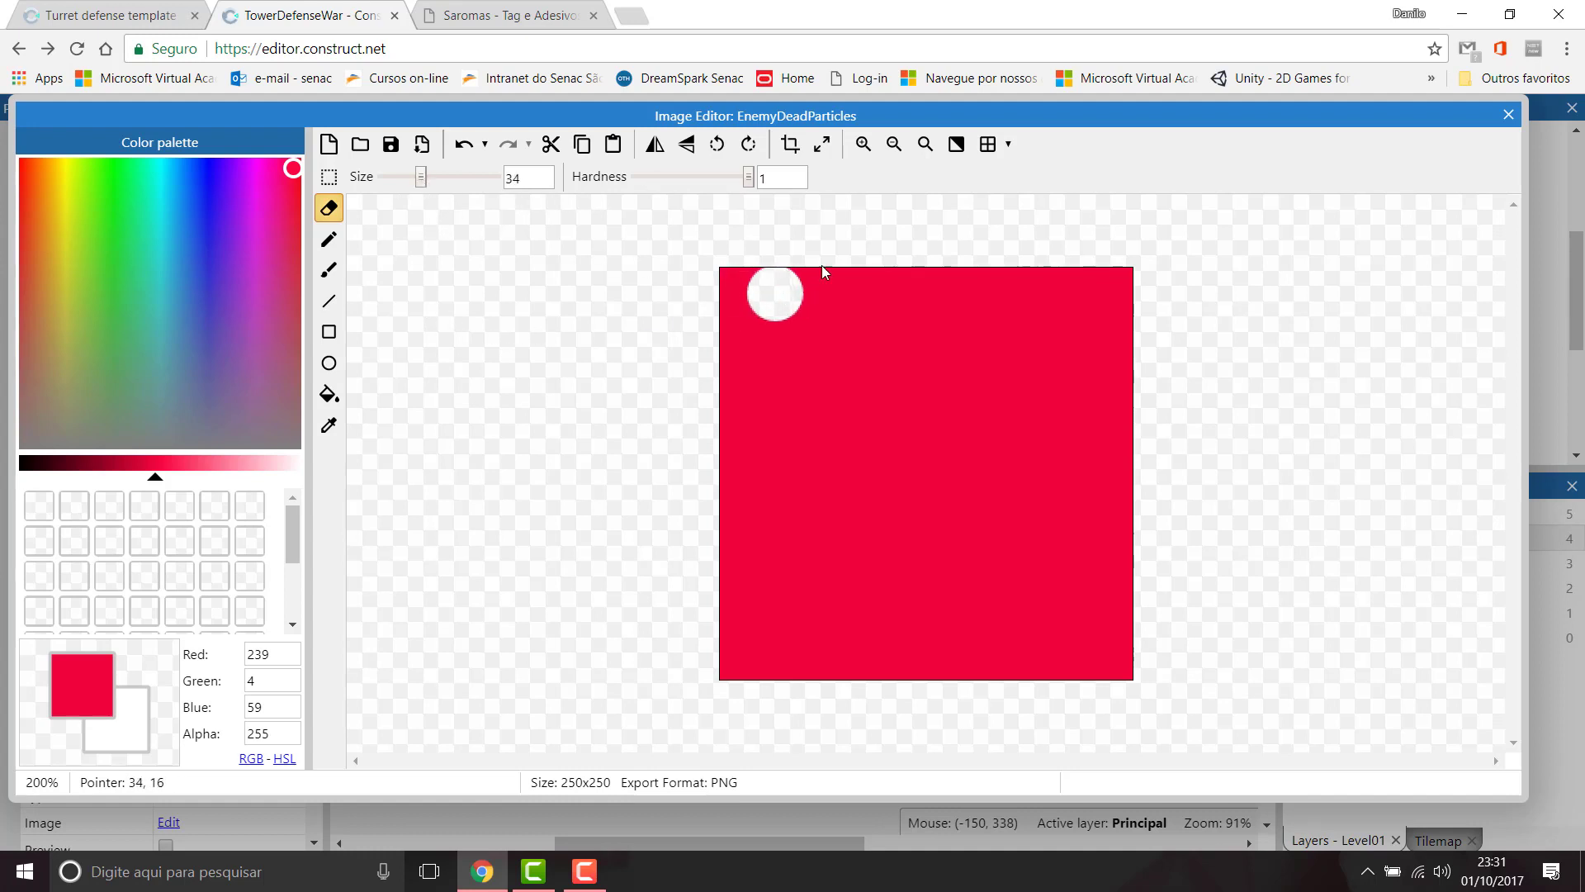
pyautogui.doubleClick(780, 178)
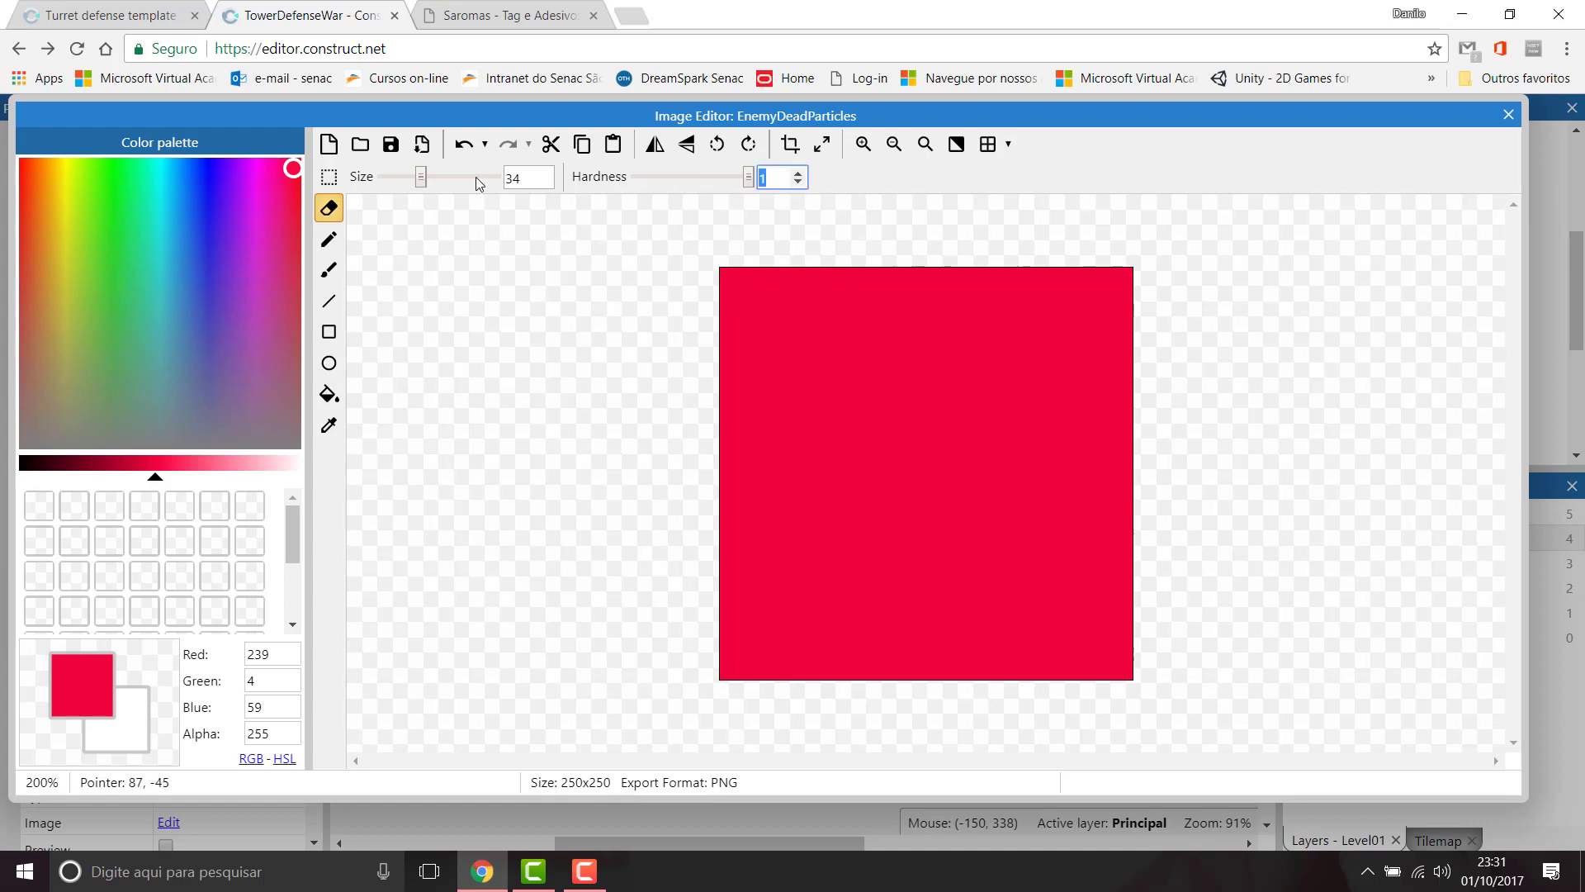
pyautogui.click(329, 176)
pyautogui.moveTo(751, 288); pyautogui.dragTo(793, 335)
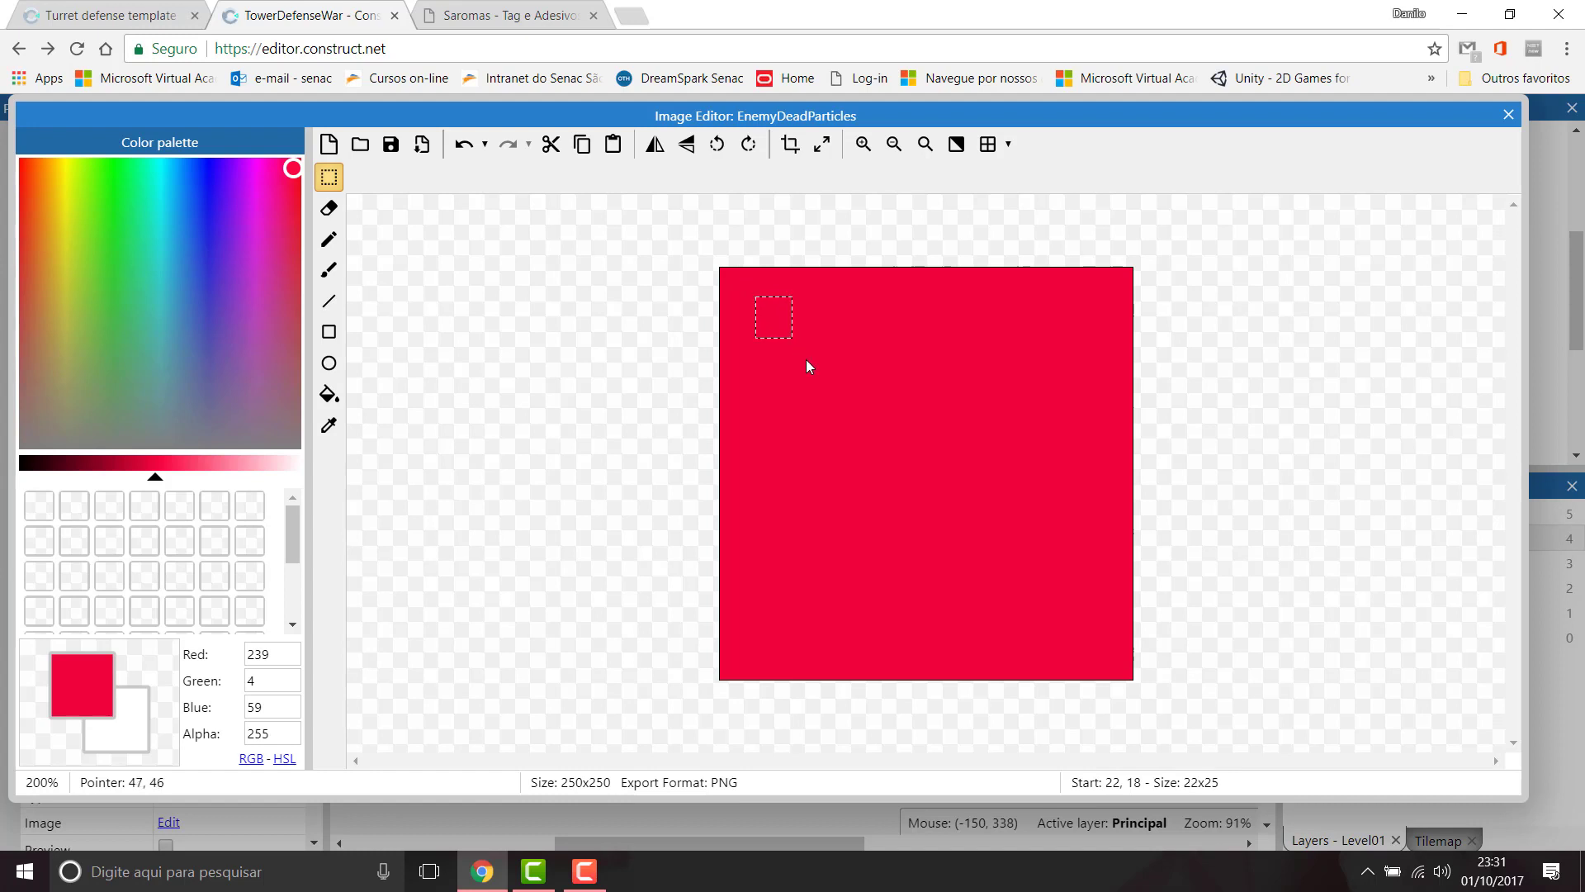
pyautogui.click(328, 208)
pyautogui.moveTo(716, 289)
pyautogui.mouseDown()
pyautogui.moveTo(718, 273)
pyautogui.moveTo(747, 289)
pyautogui.moveTo(840, 282)
pyautogui.moveTo(830, 316)
pyautogui.moveTo(742, 353)
pyautogui.mouseUp()
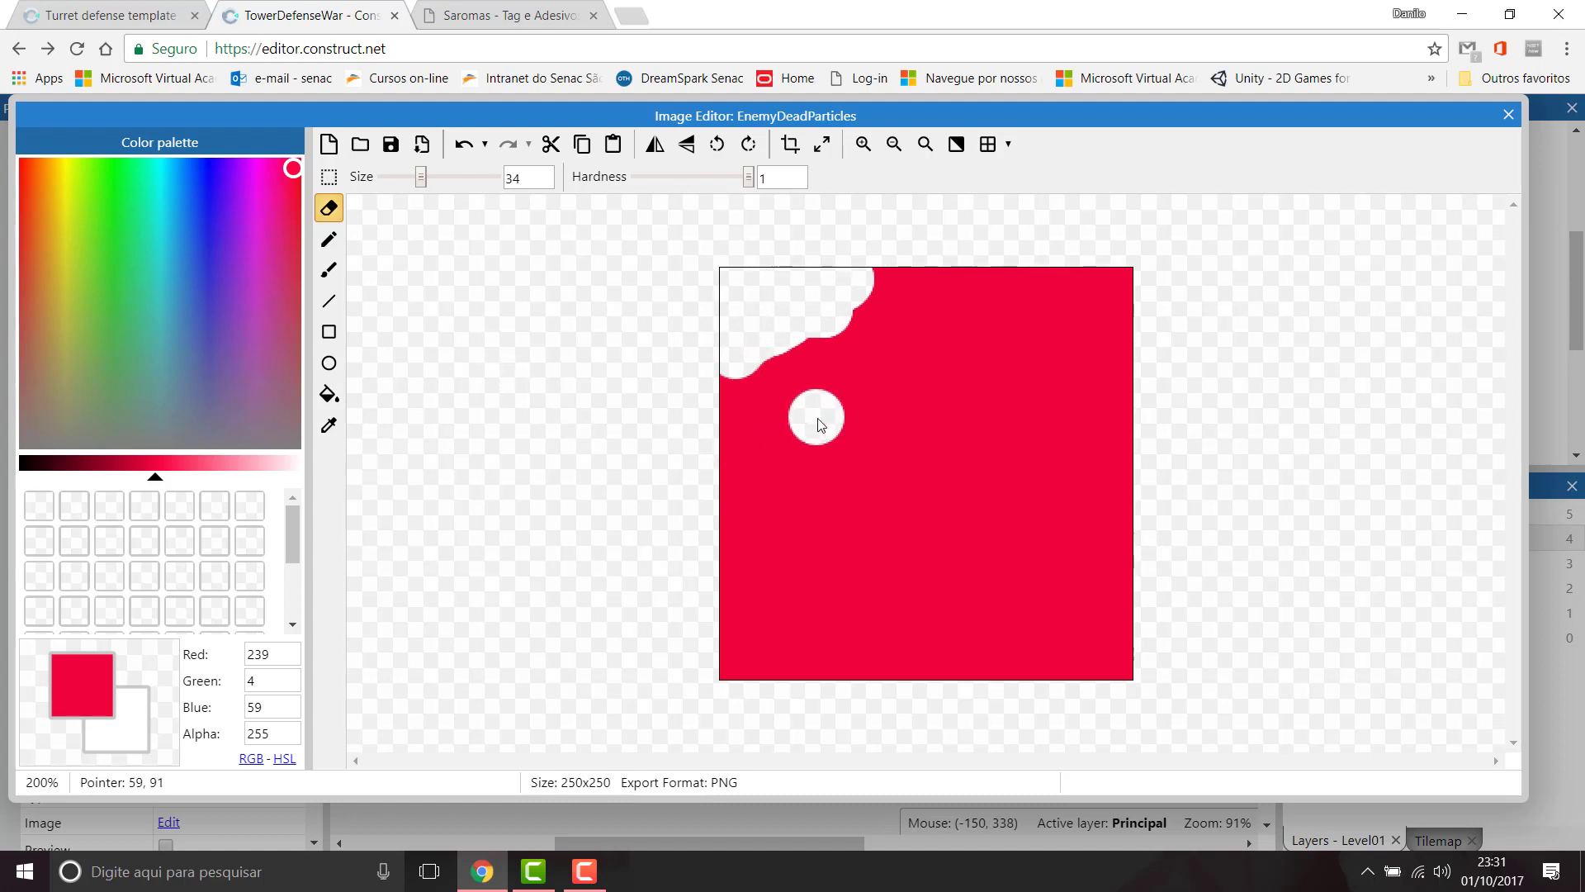
pyautogui.hotkey('ctrl', 'z')
# Step: Check the image dimensions of EnemyDeadParticles in the Turret defense template
pyautogui.click(108, 15)
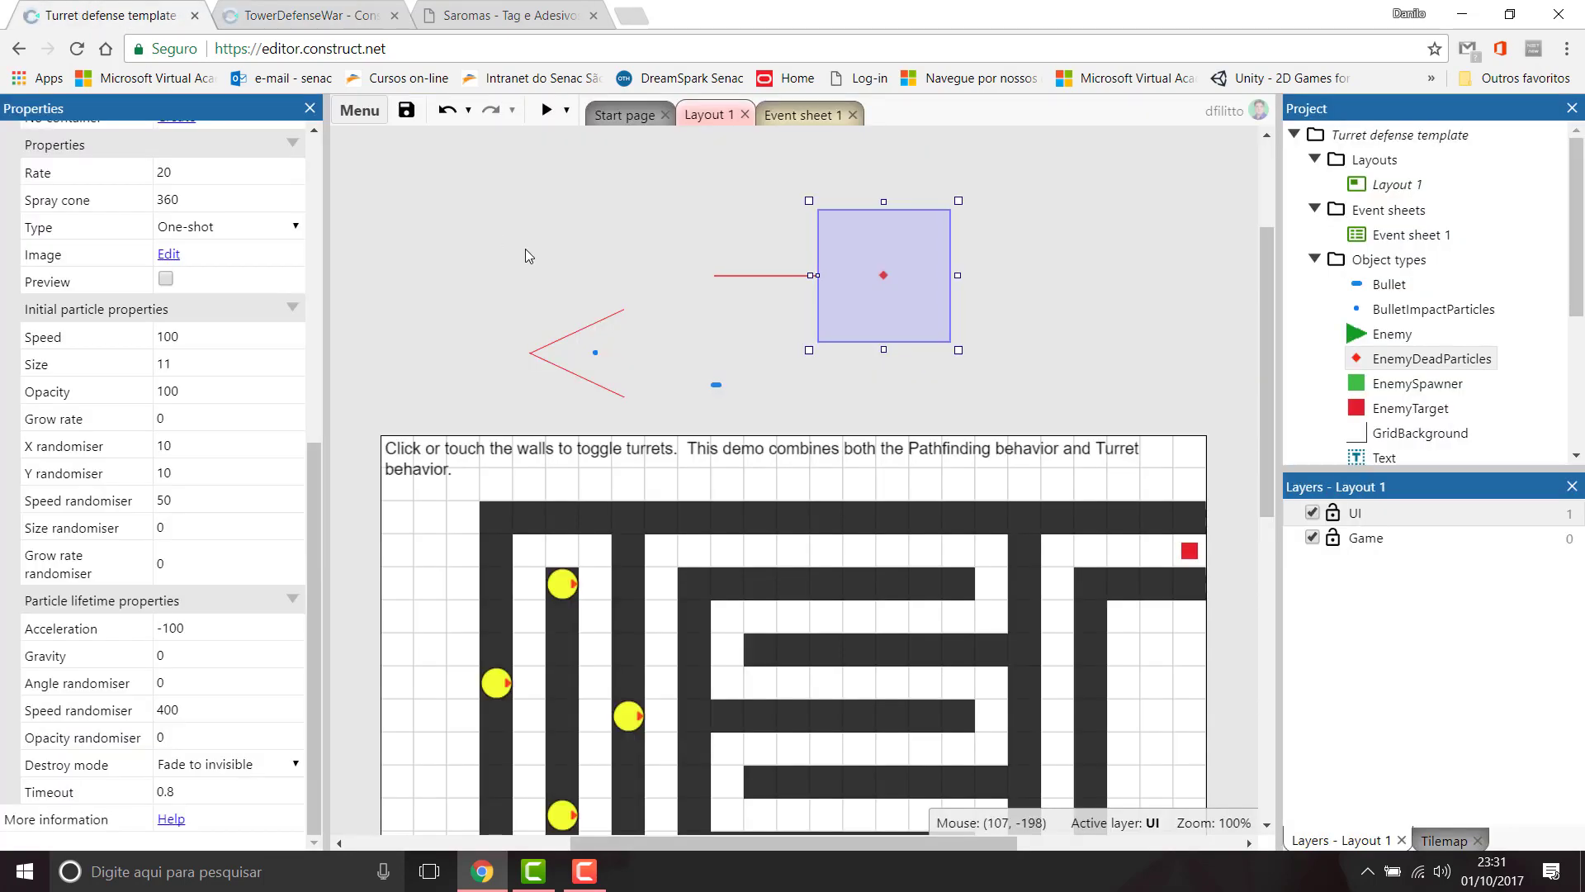
pyautogui.doubleClick(875, 276)
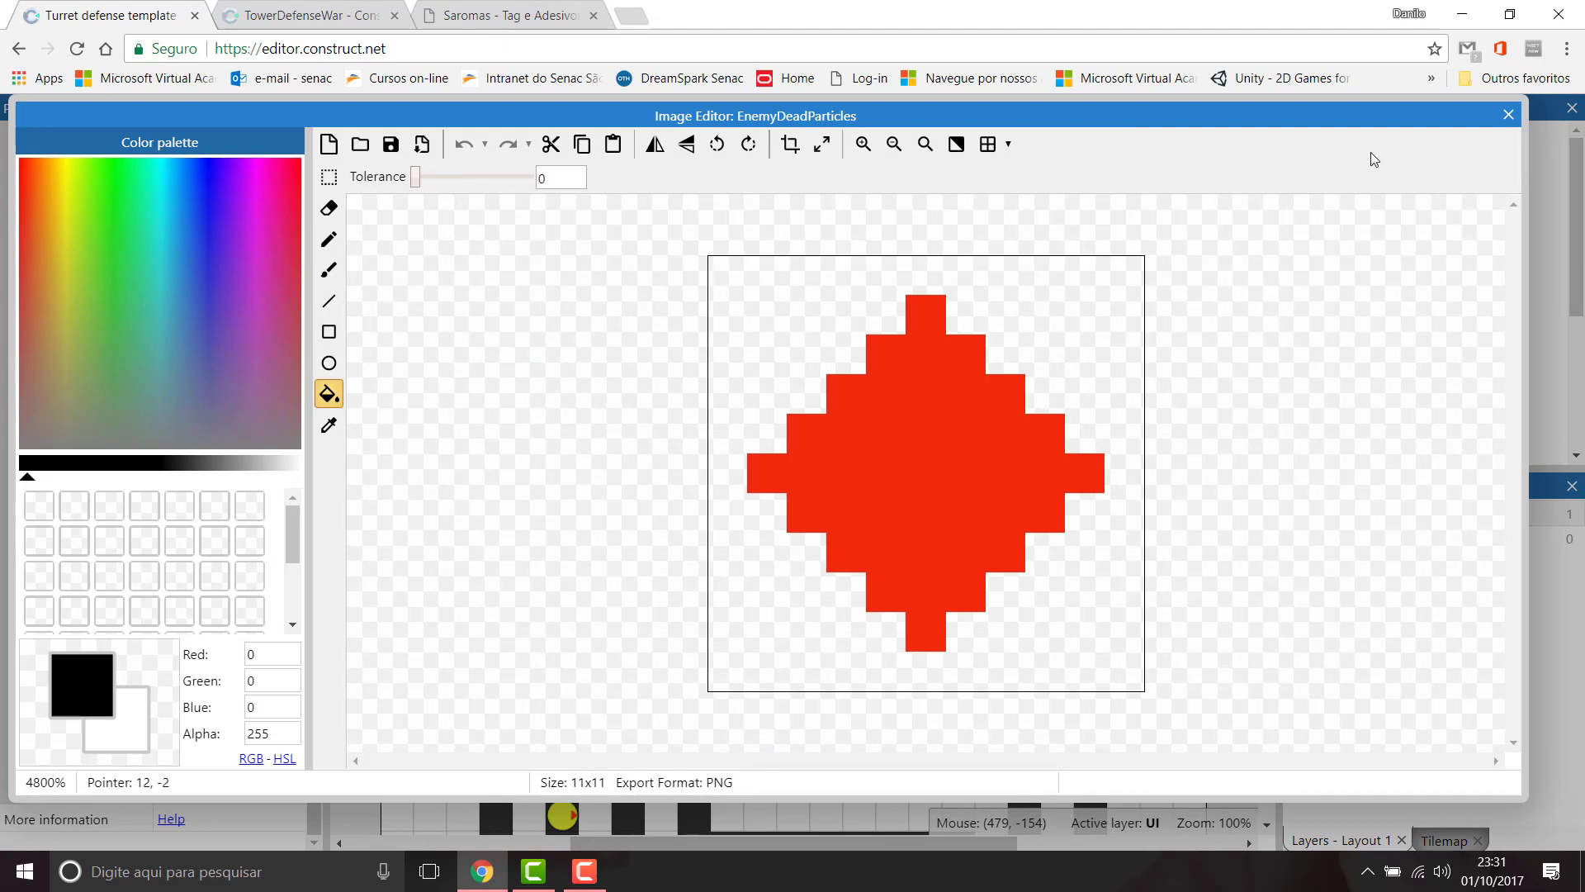
pyautogui.click(1507, 116)
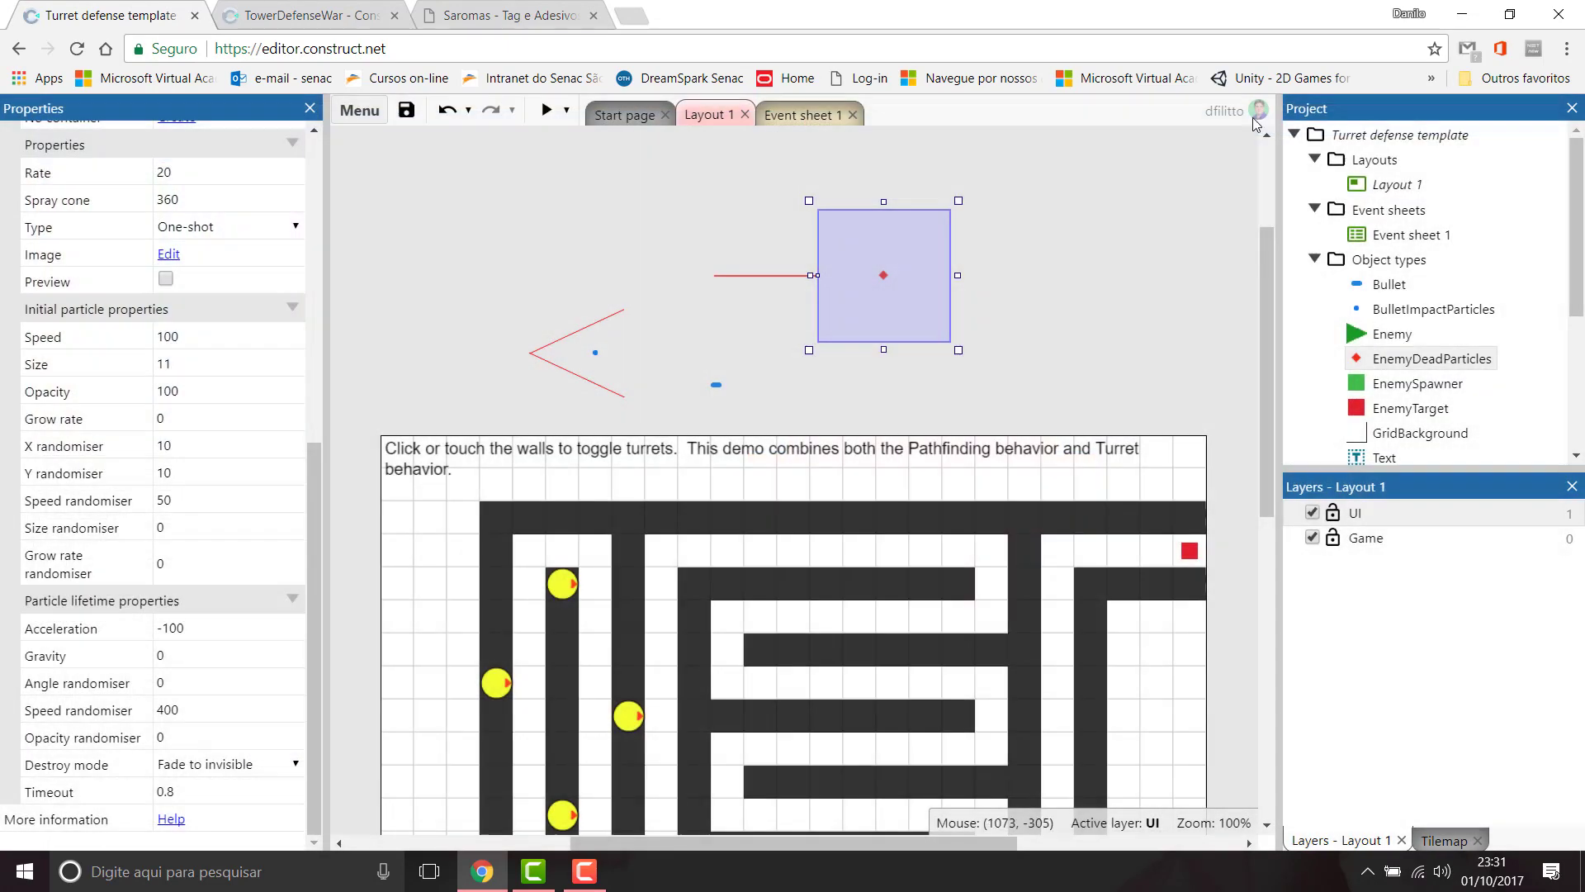
pyautogui.doubleClick(874, 272)
# Step: Return to TowerDefenseWar and resize the EnemyDeadParticles image to 11 x 11 pixels
pyautogui.click(404, 17)
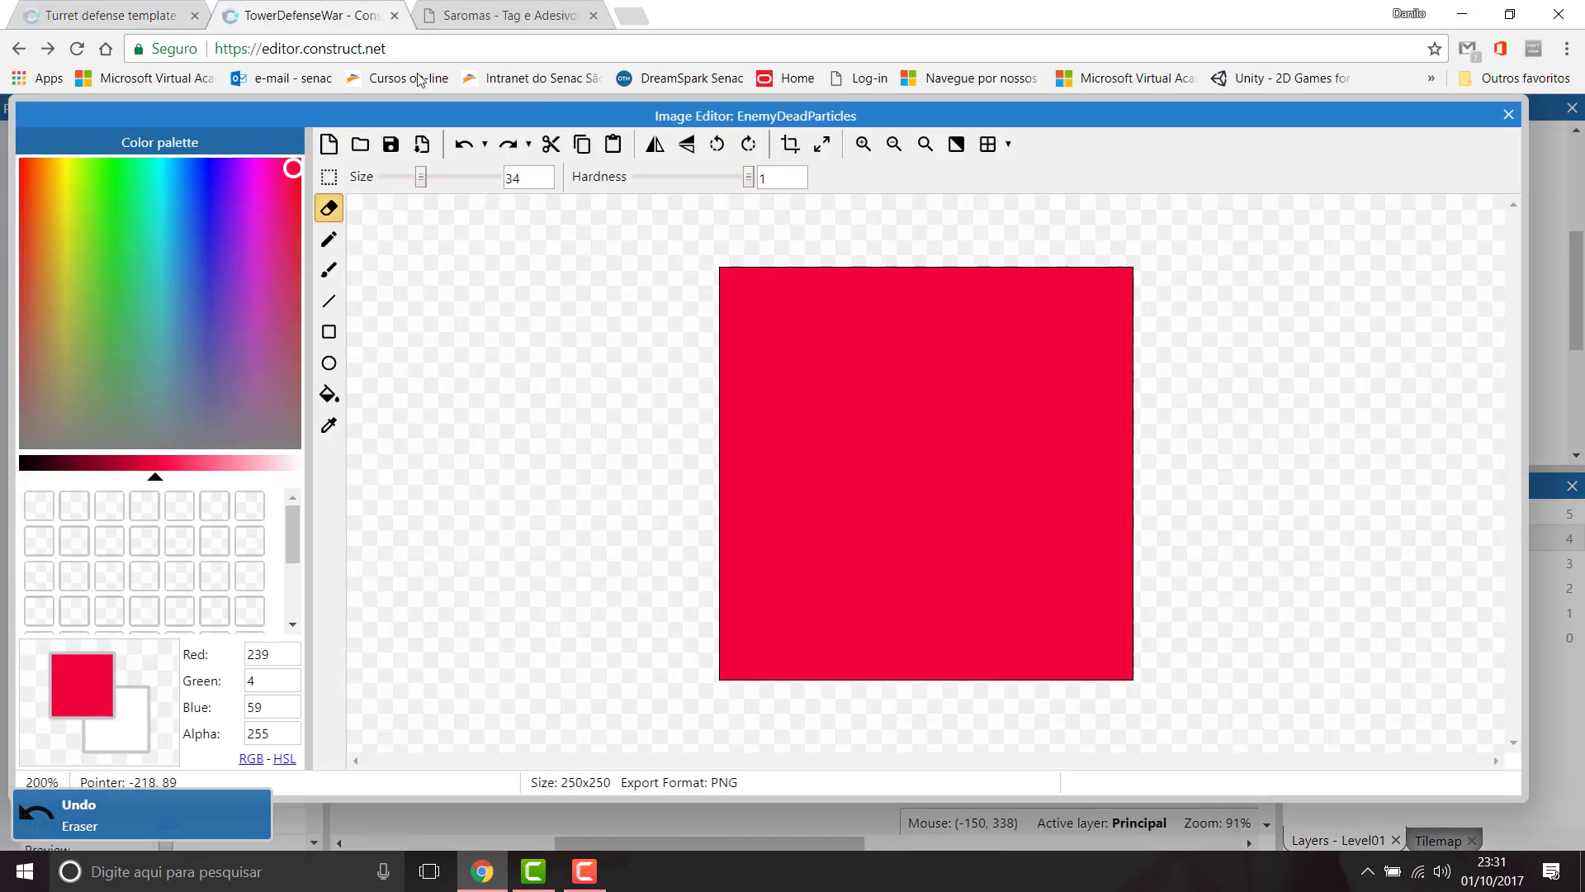
pyautogui.click(821, 144)
pyautogui.write('11')
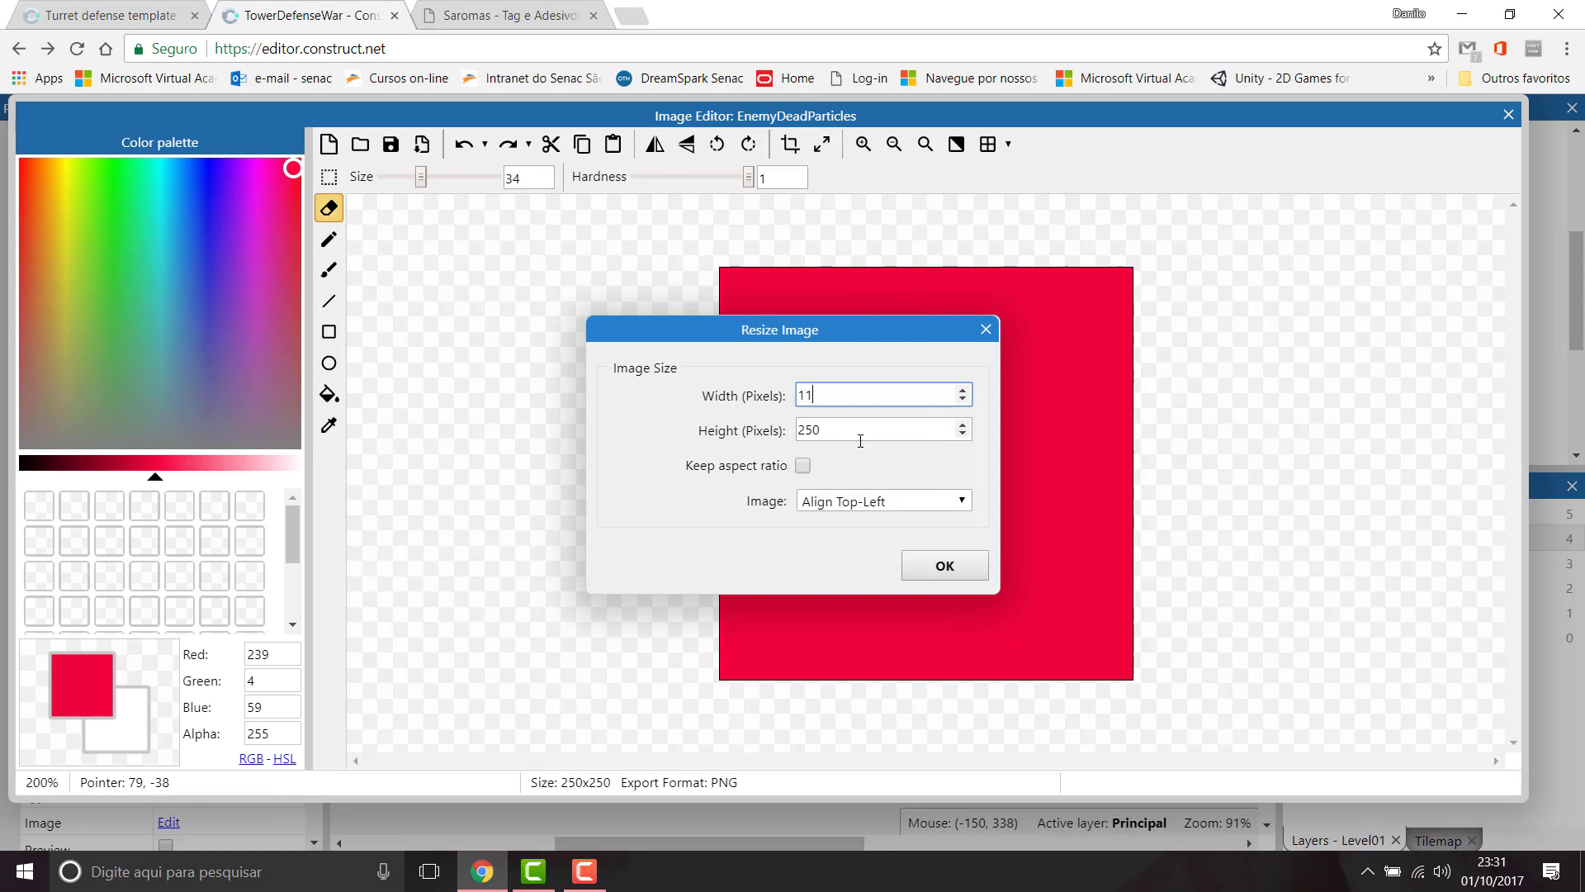
pyautogui.press('Tab')
pyautogui.click(933, 565)
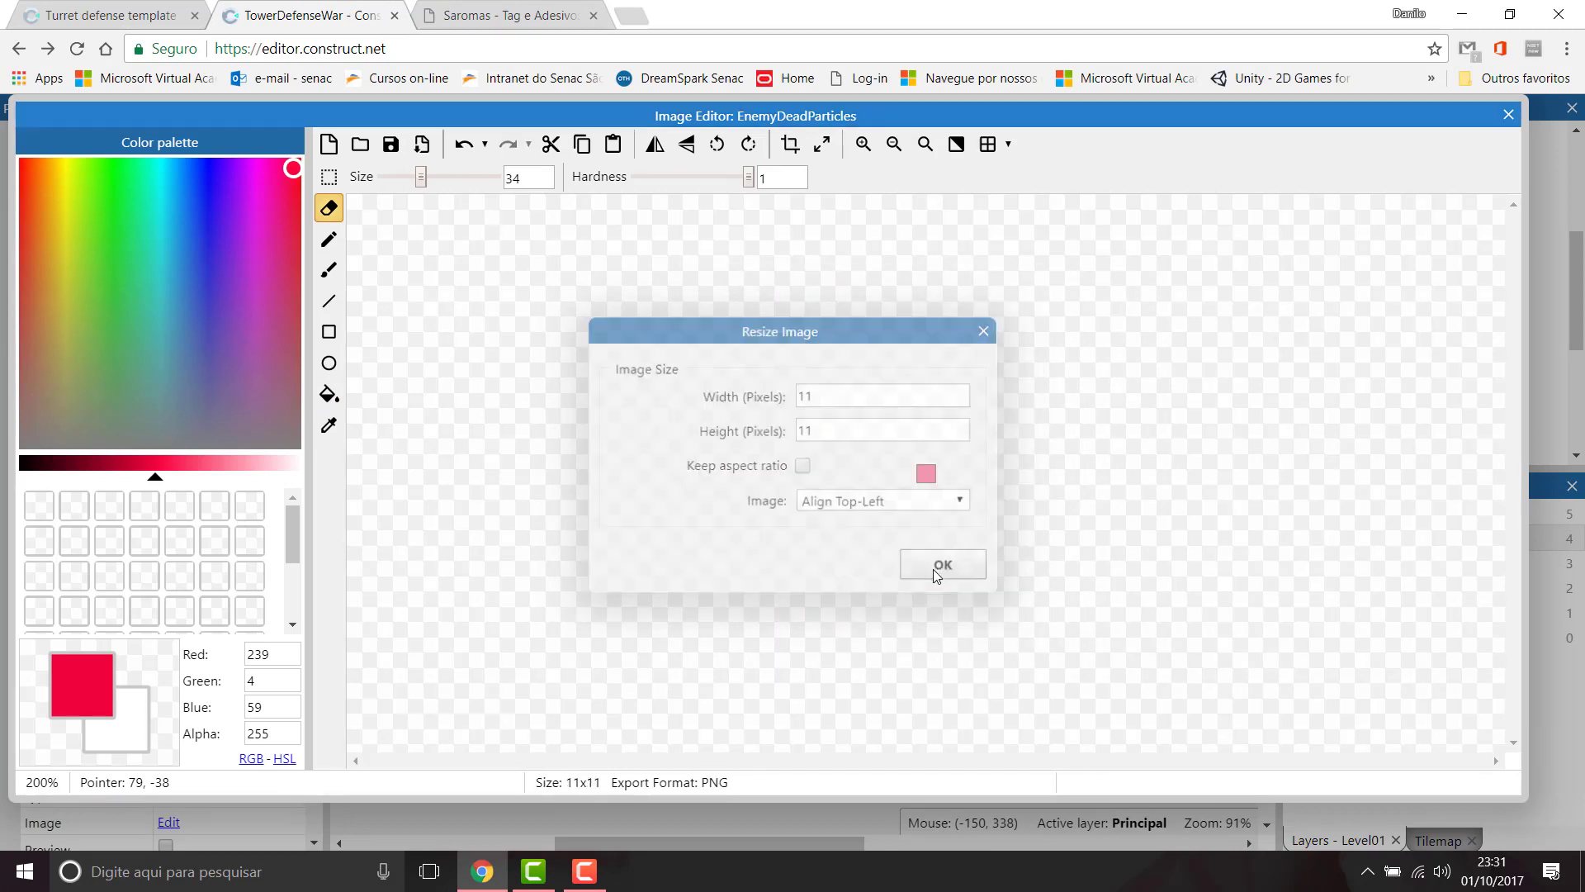
# Step: Try to erase part of the 11 x 11 EnemyDeadParticles image with the size 34 eraser, and undo the erasing
pyautogui.scroll(10, 923, 519)
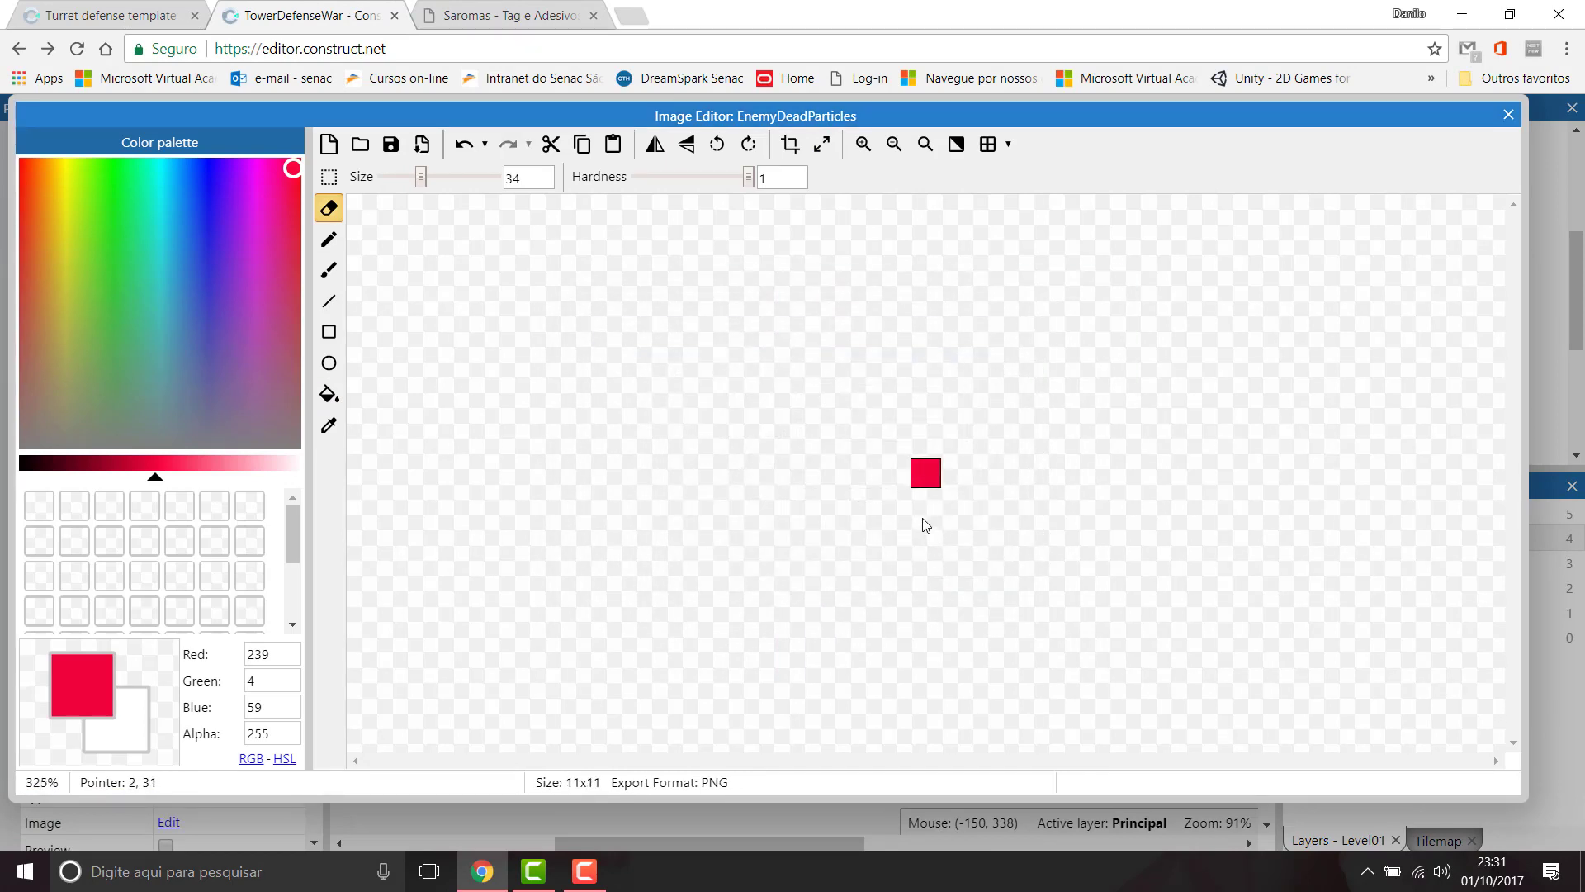
pyautogui.scroll(1, 923, 516)
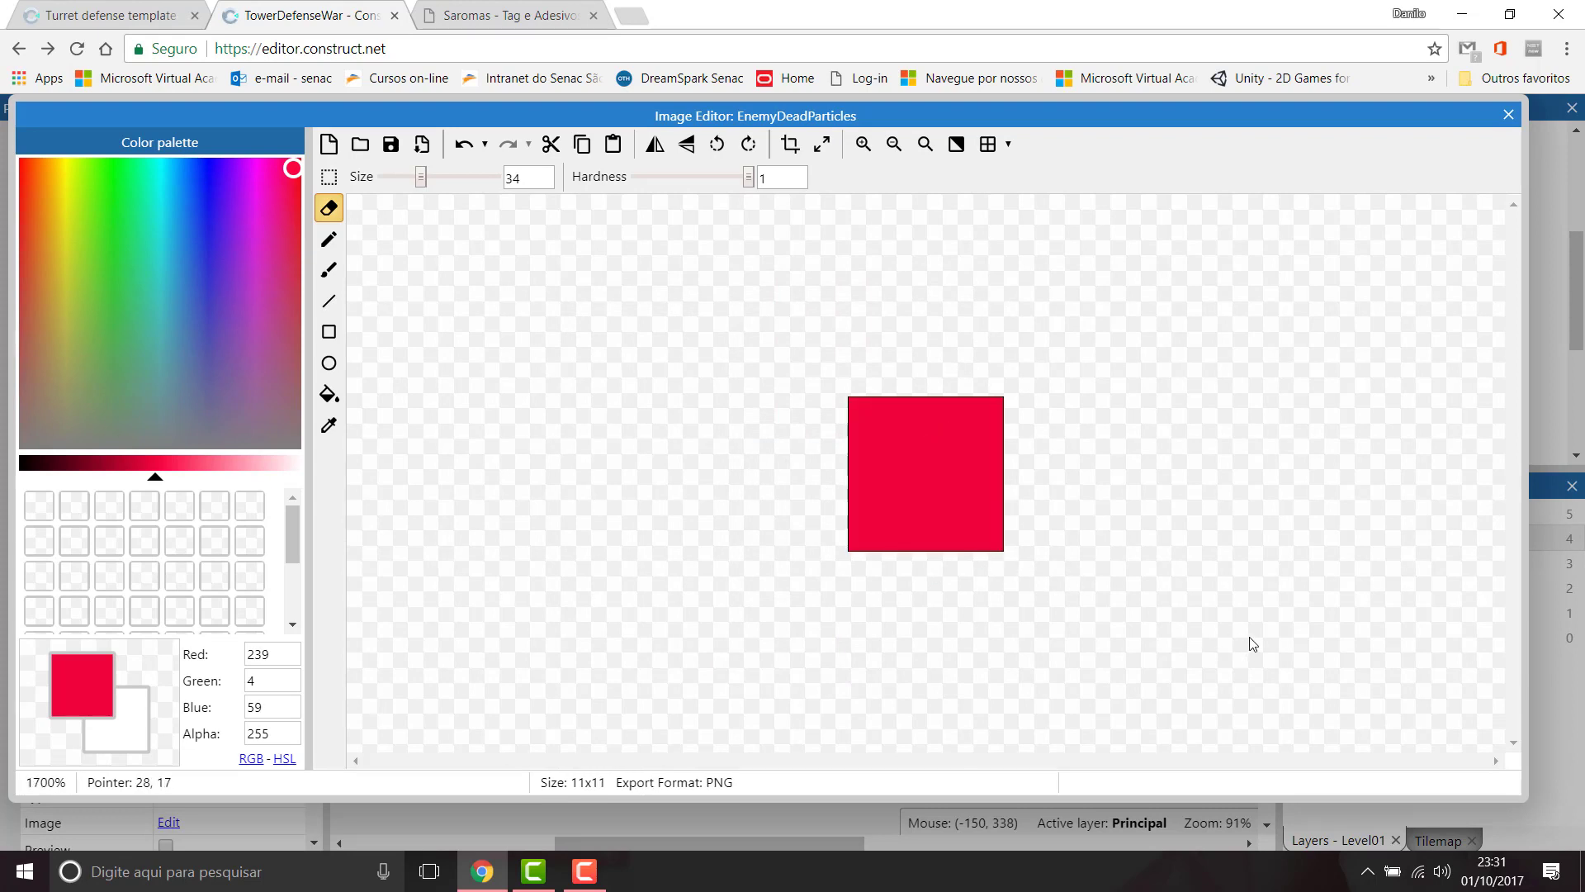
pyautogui.moveTo(1252, 644)
pyautogui.mouseDown()
pyautogui.moveTo(1125, 488)
pyautogui.moveTo(980, 421)
pyautogui.mouseUp()
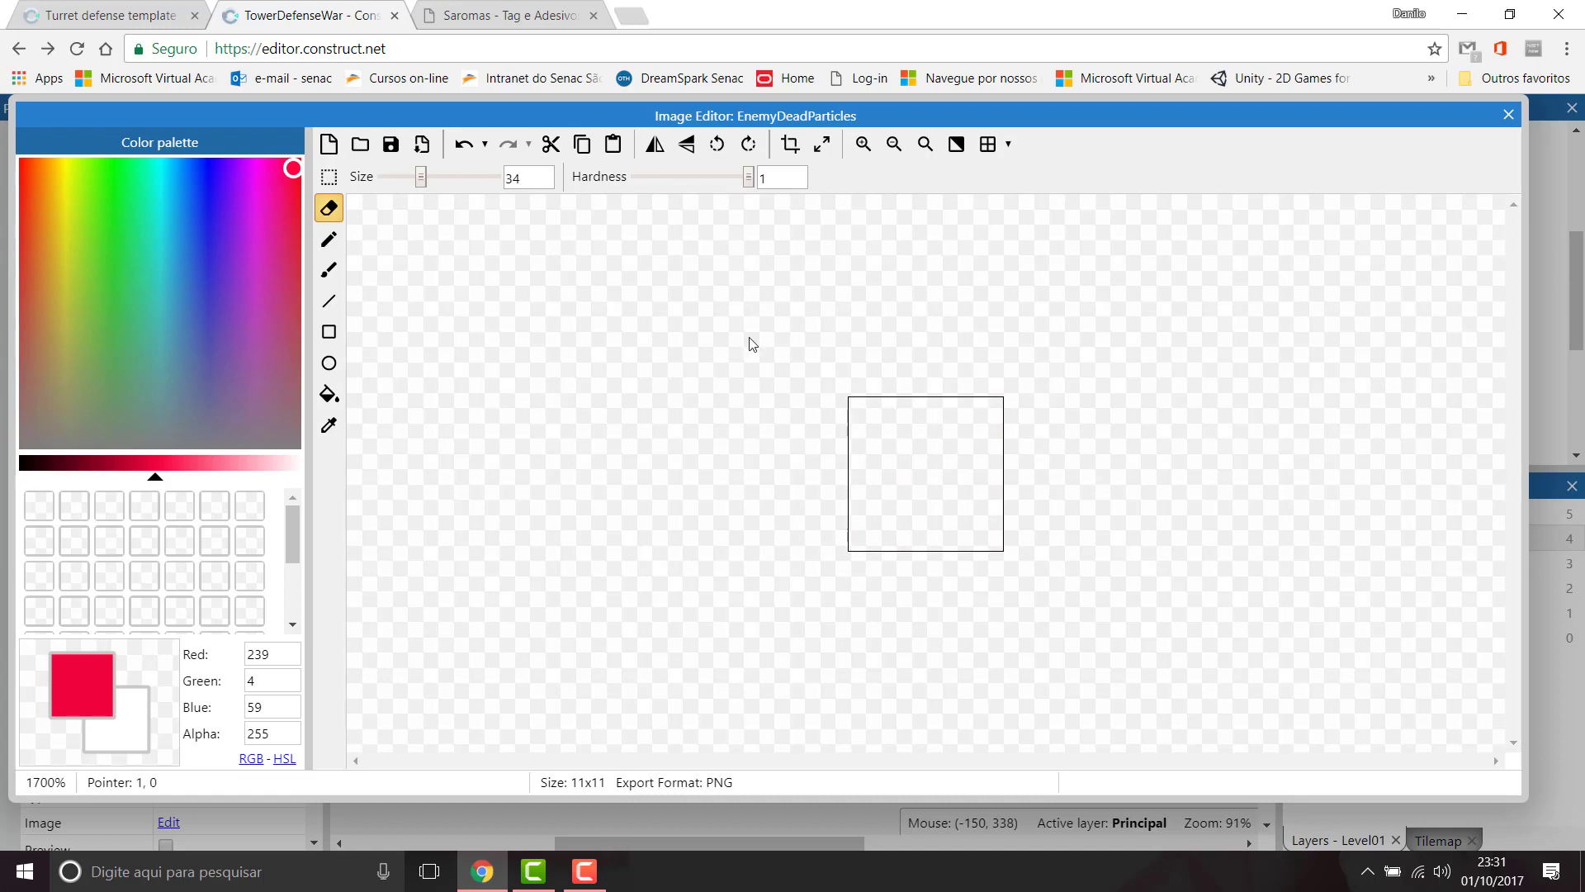
pyautogui.hotkey('ctrl', 'z')
# Step: Erase the four corners of the red image with a size 7 eraser to leave a diamond, and close the image editor
pyautogui.moveTo(423, 181); pyautogui.dragTo(393, 181)
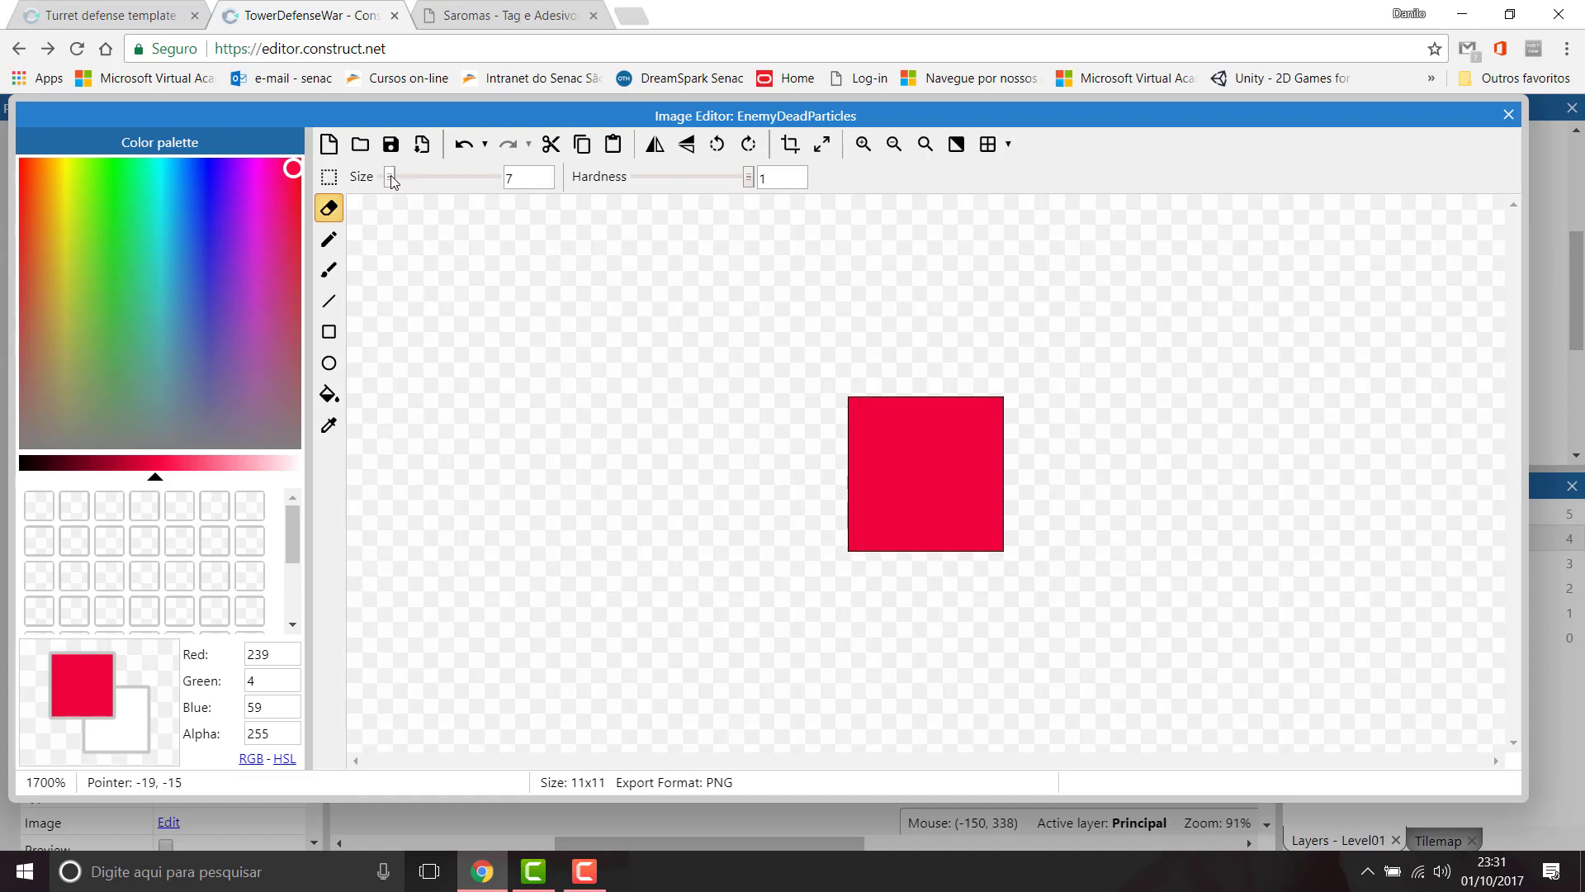
pyautogui.moveTo(832, 380); pyautogui.dragTo(864, 422)
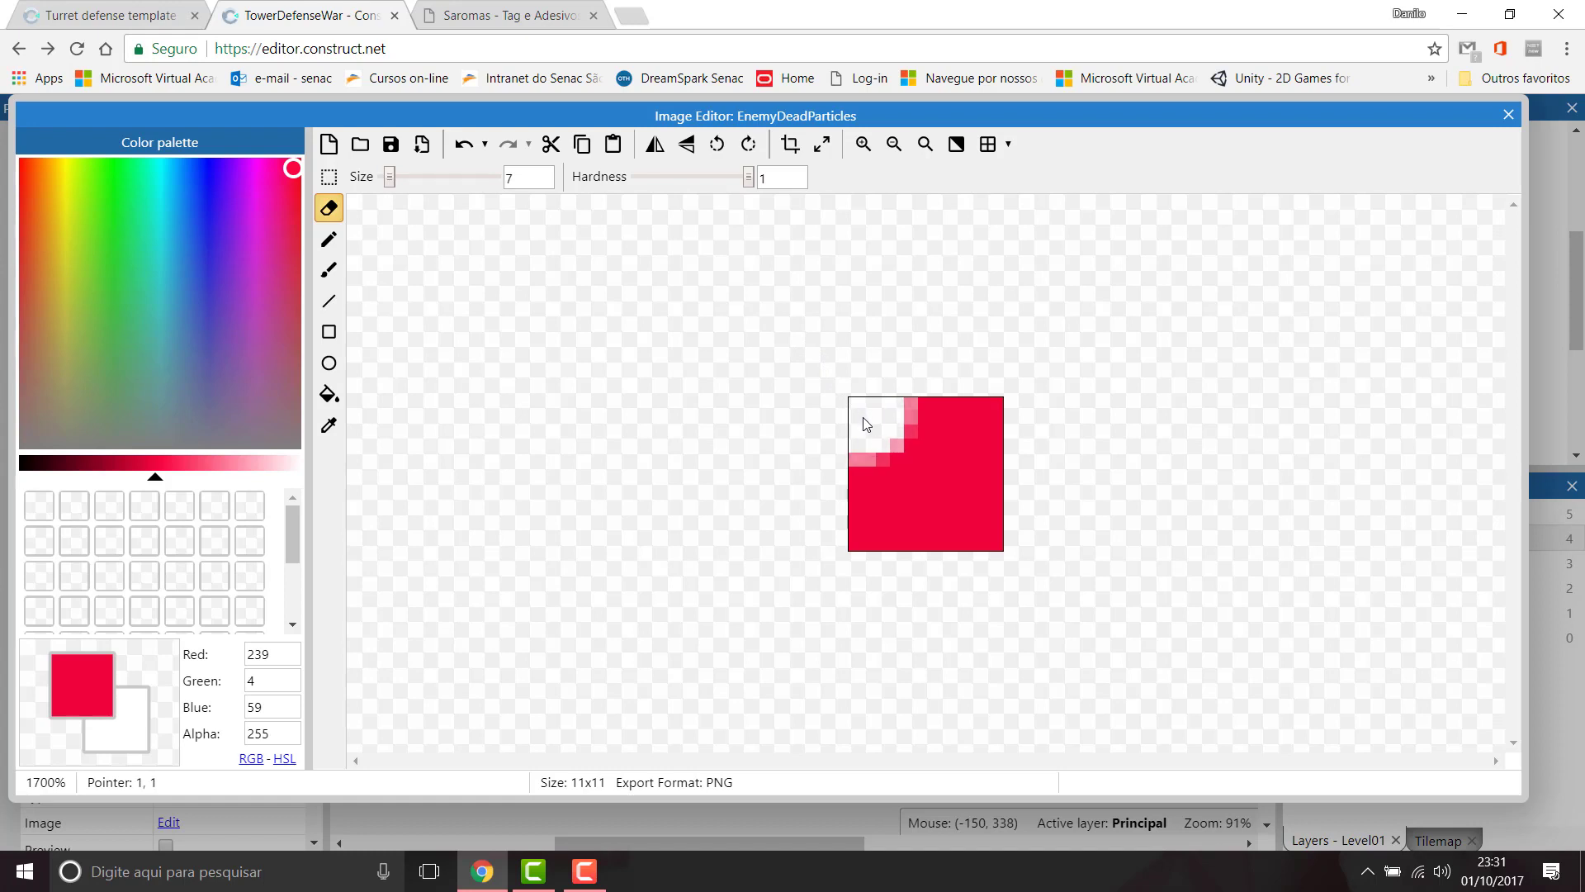
pyautogui.hotkey('ctrl', 'z')
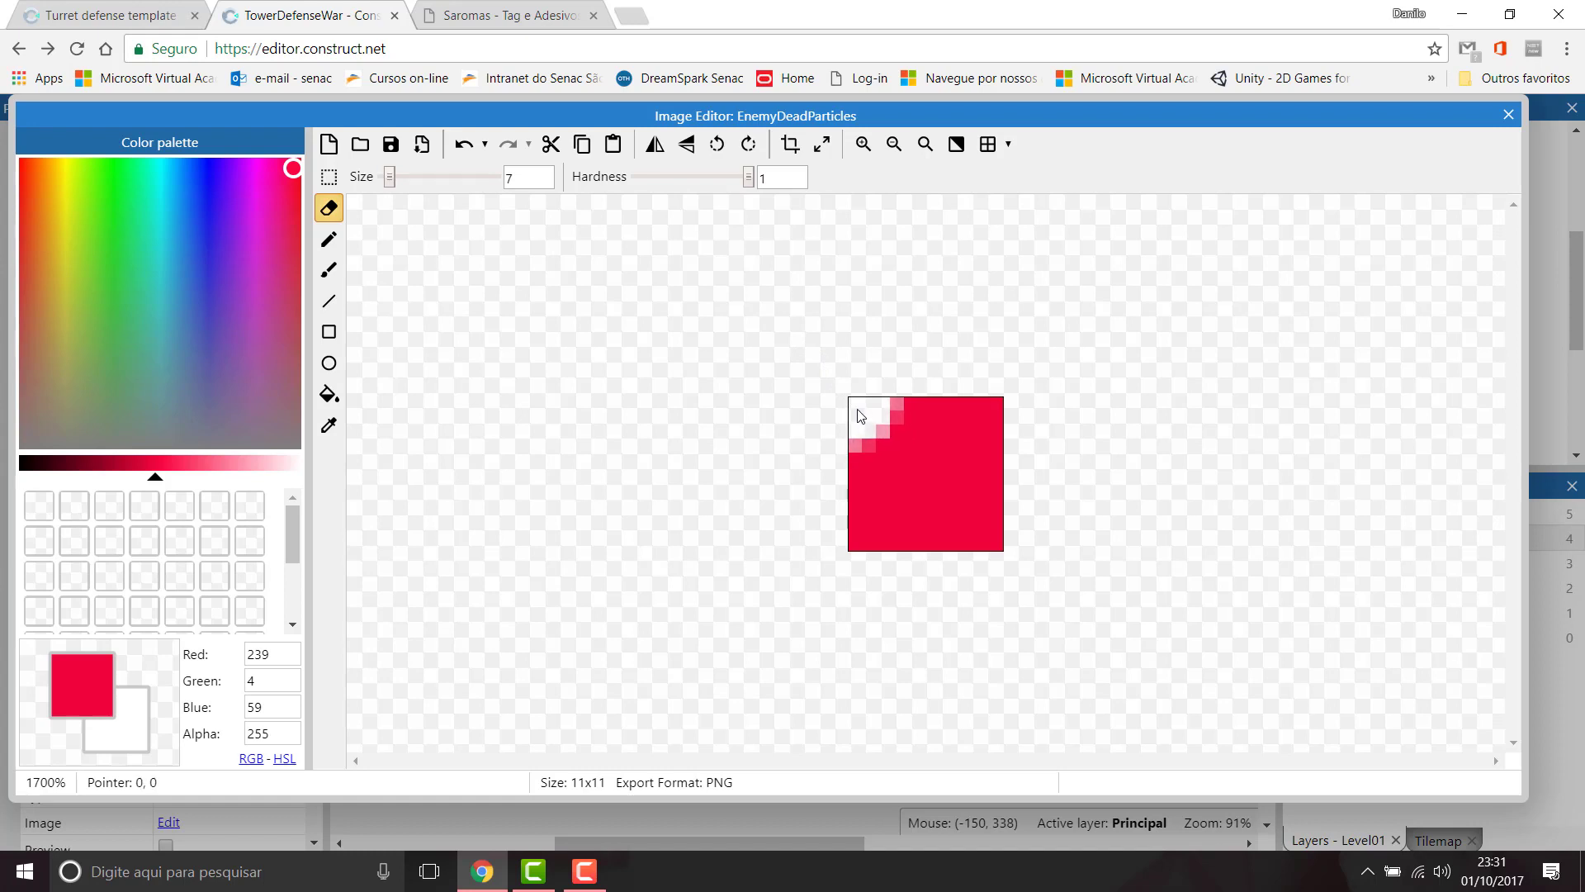
pyautogui.click(857, 410)
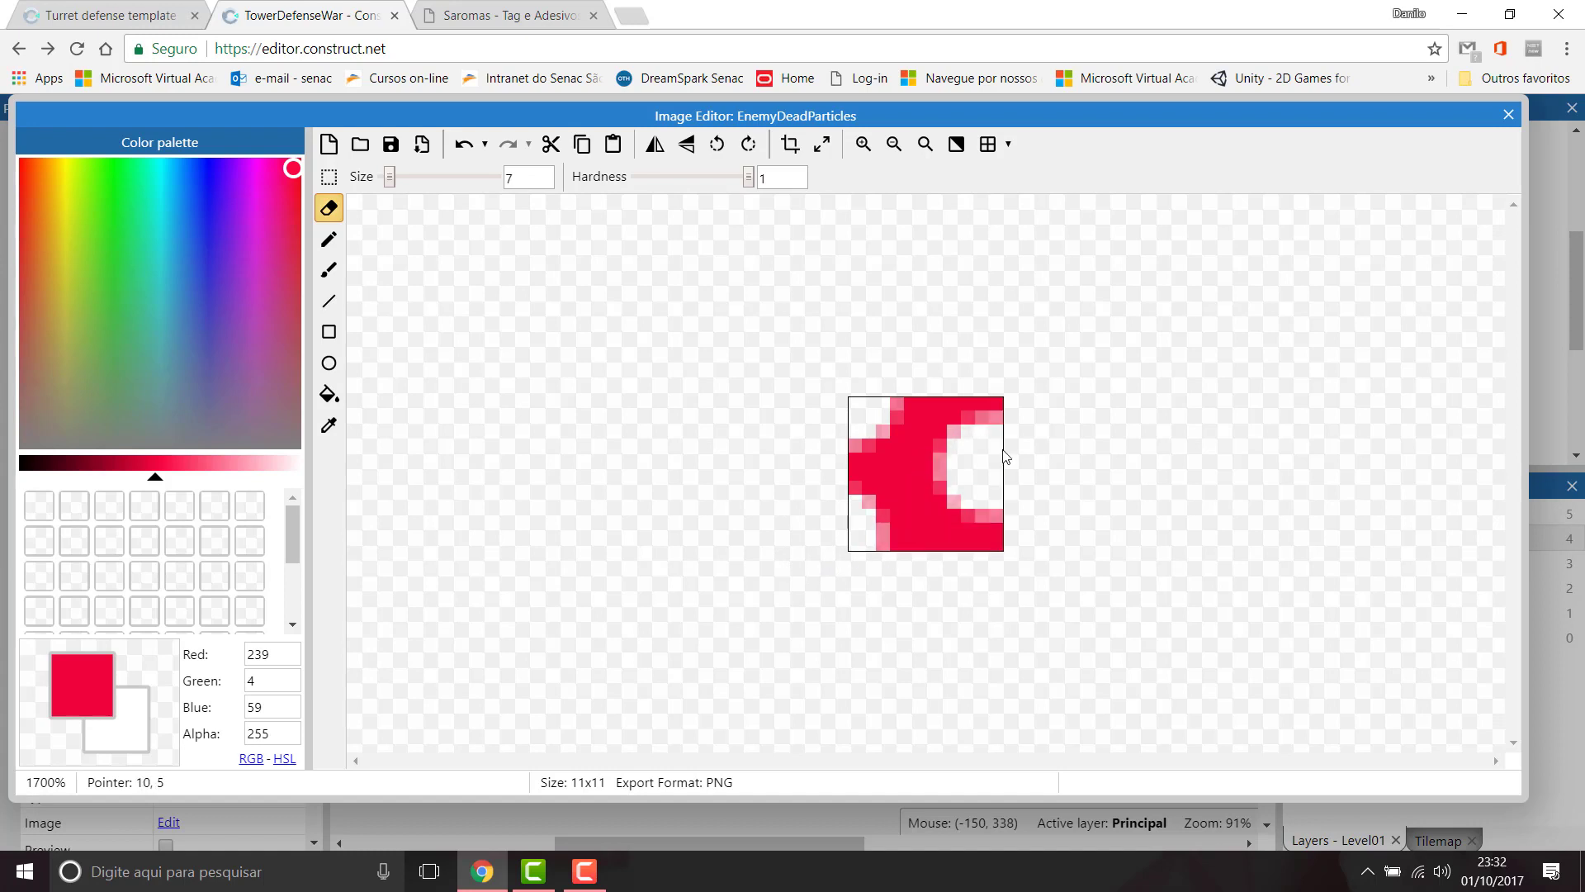
pyautogui.click(1008, 406)
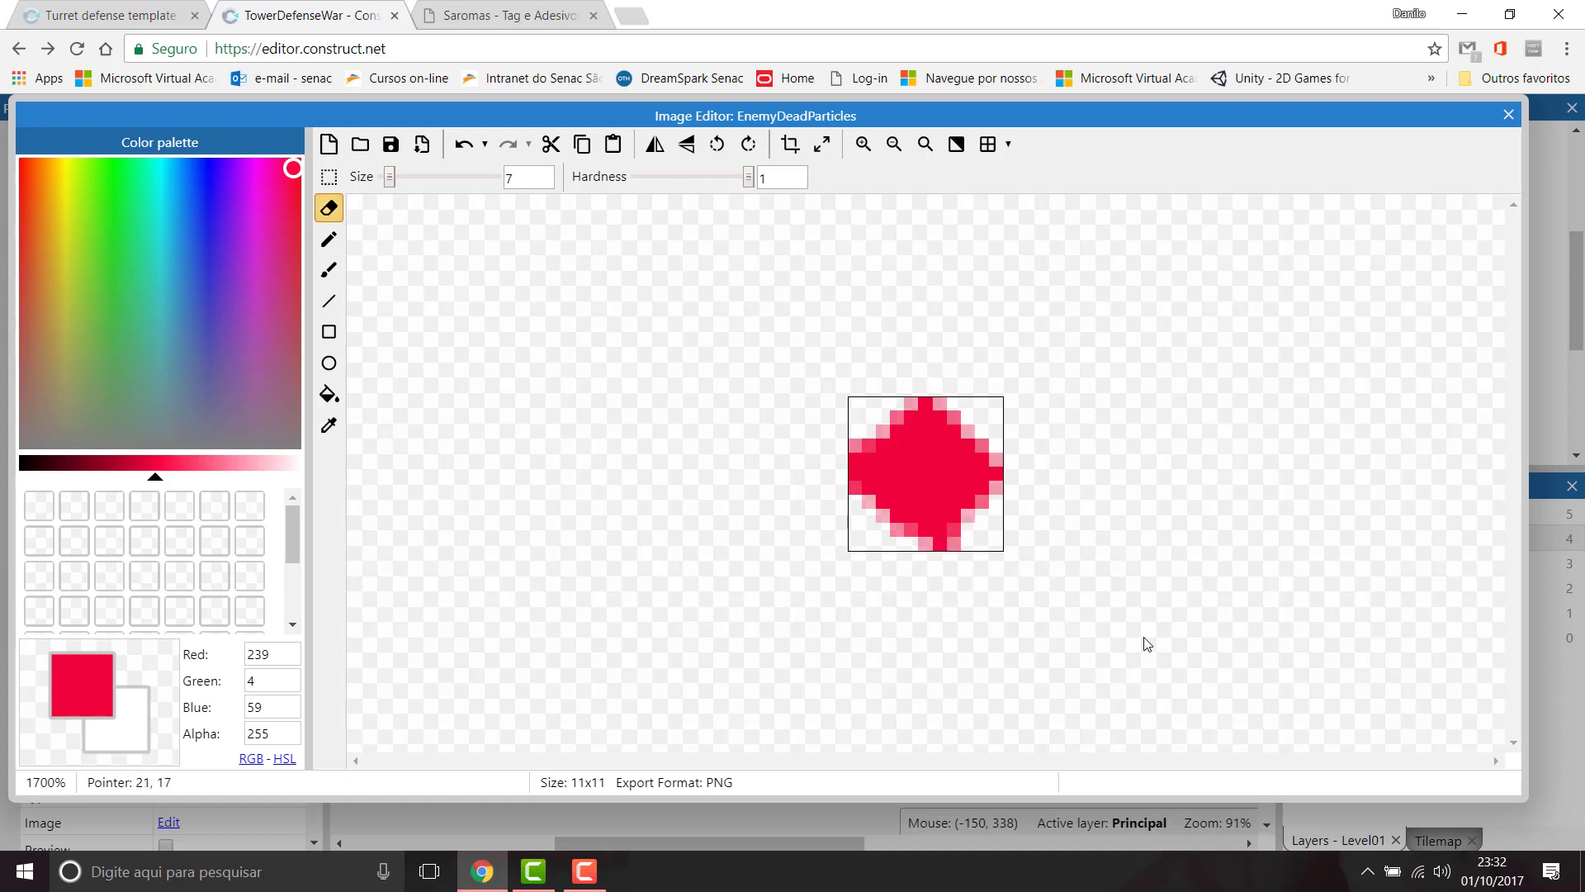
pyautogui.hotkey('ctrl', 'z')
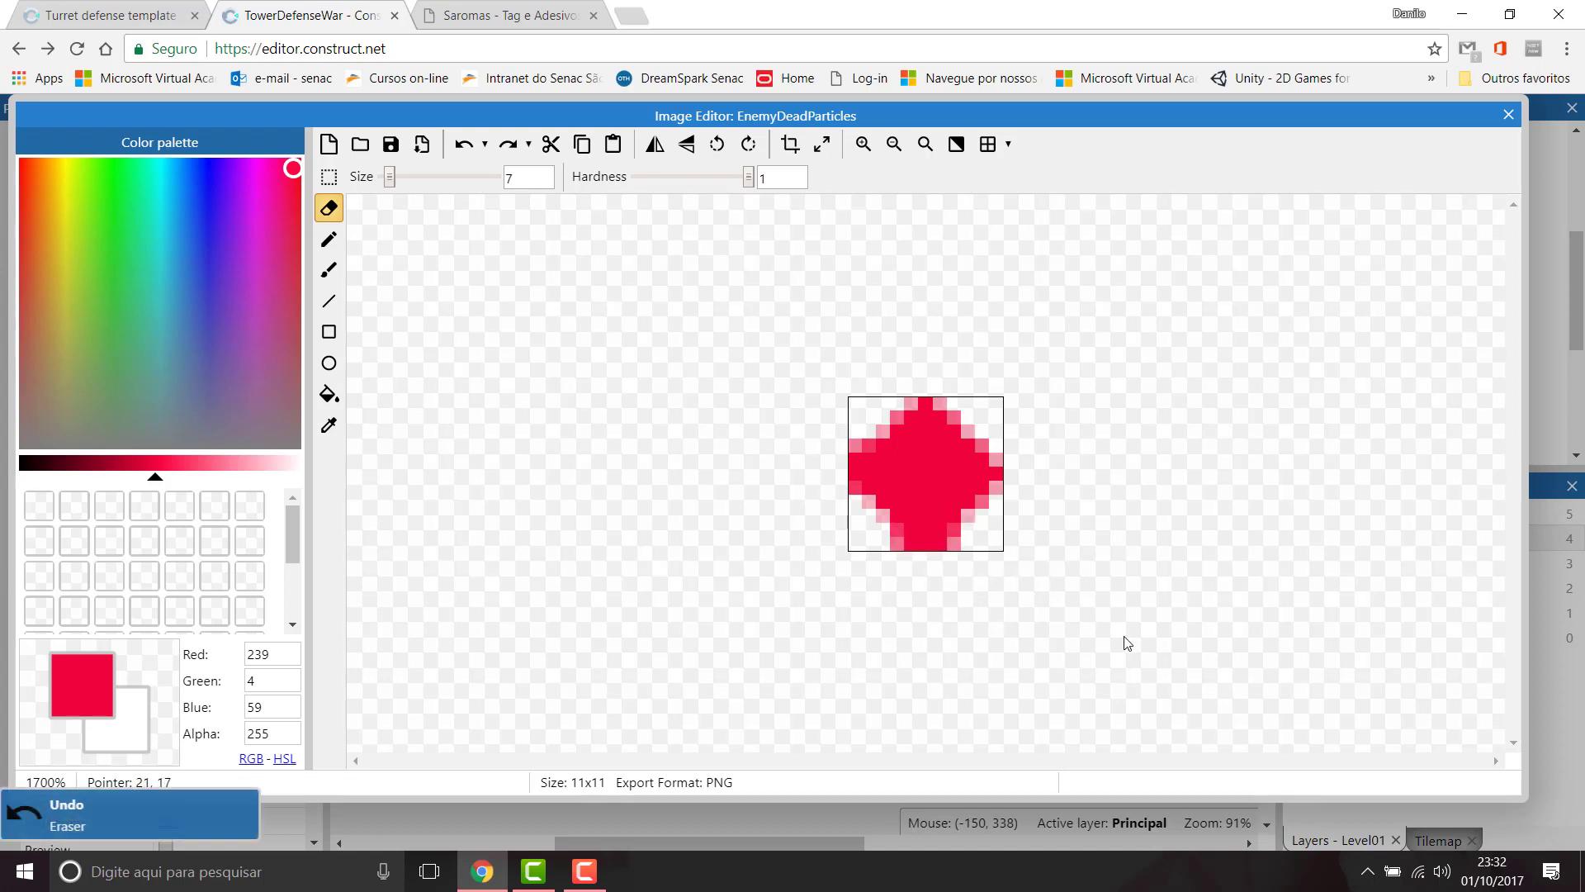
pyautogui.click(999, 567)
pyautogui.click(880, 581)
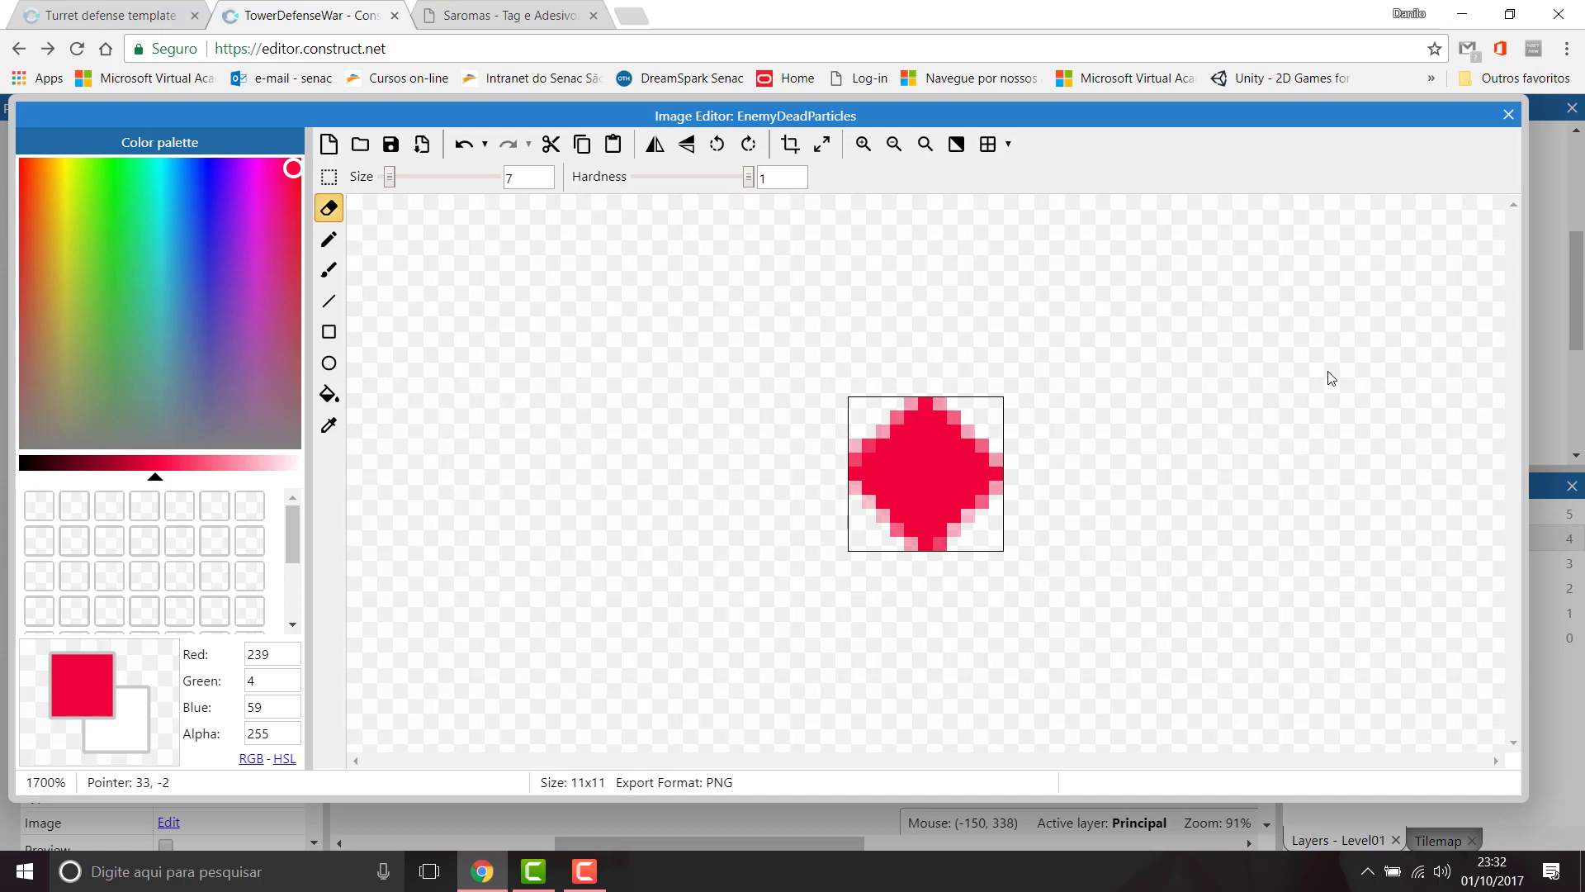
pyautogui.click(1507, 120)
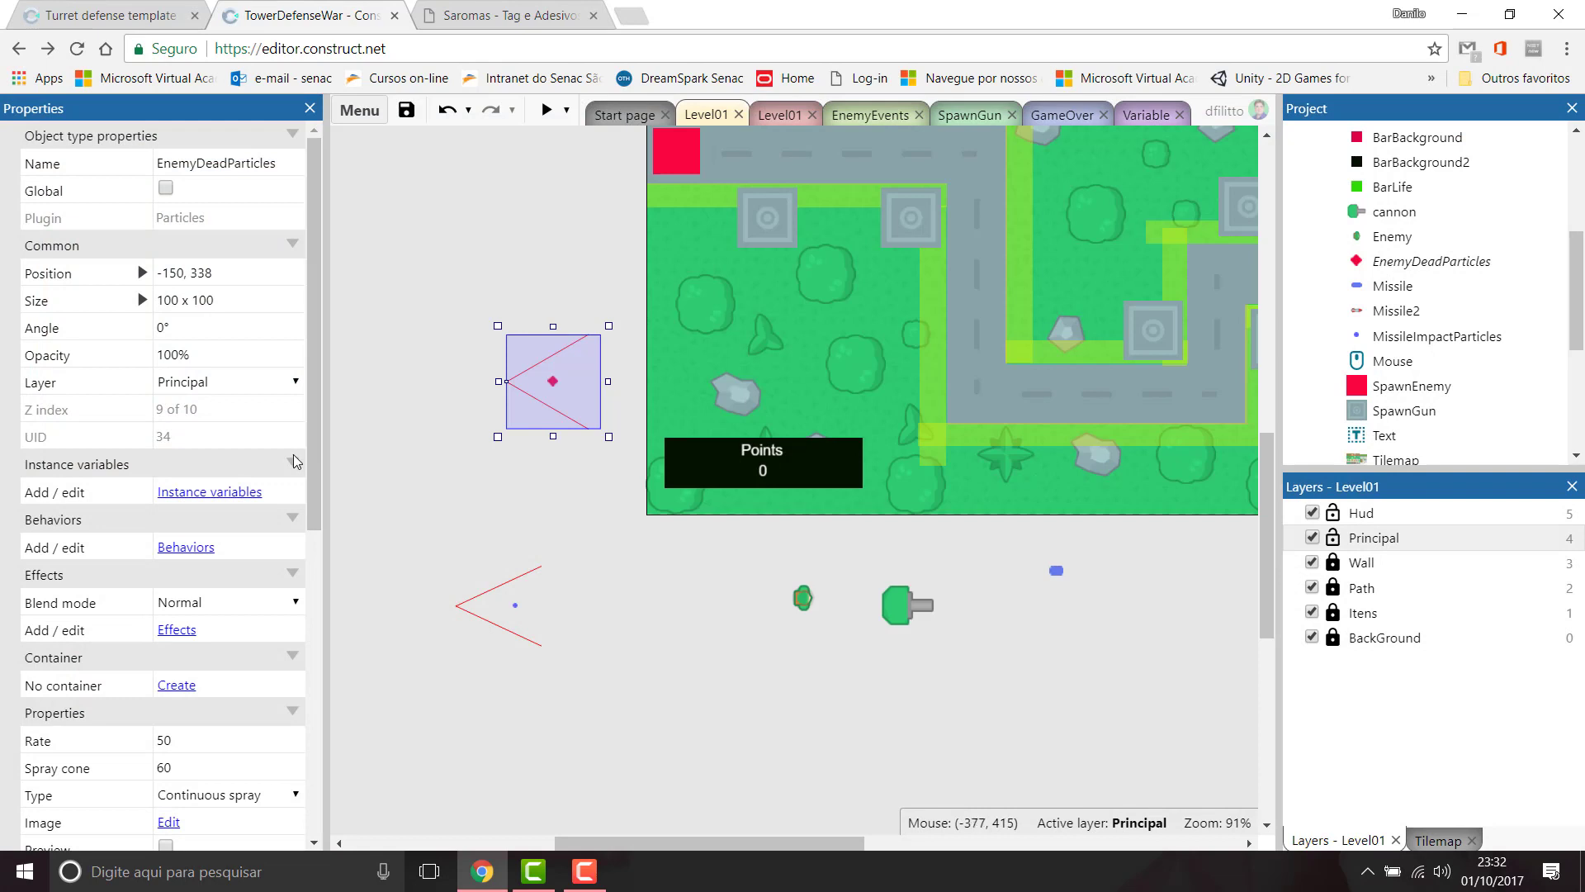
# Step: Close the image editor in the Turret defense template and compare its EnemyDeadParticles properties with those in TowerDefenseWar
pyautogui.moveTo(315, 241); pyautogui.dragTo(311, 431)
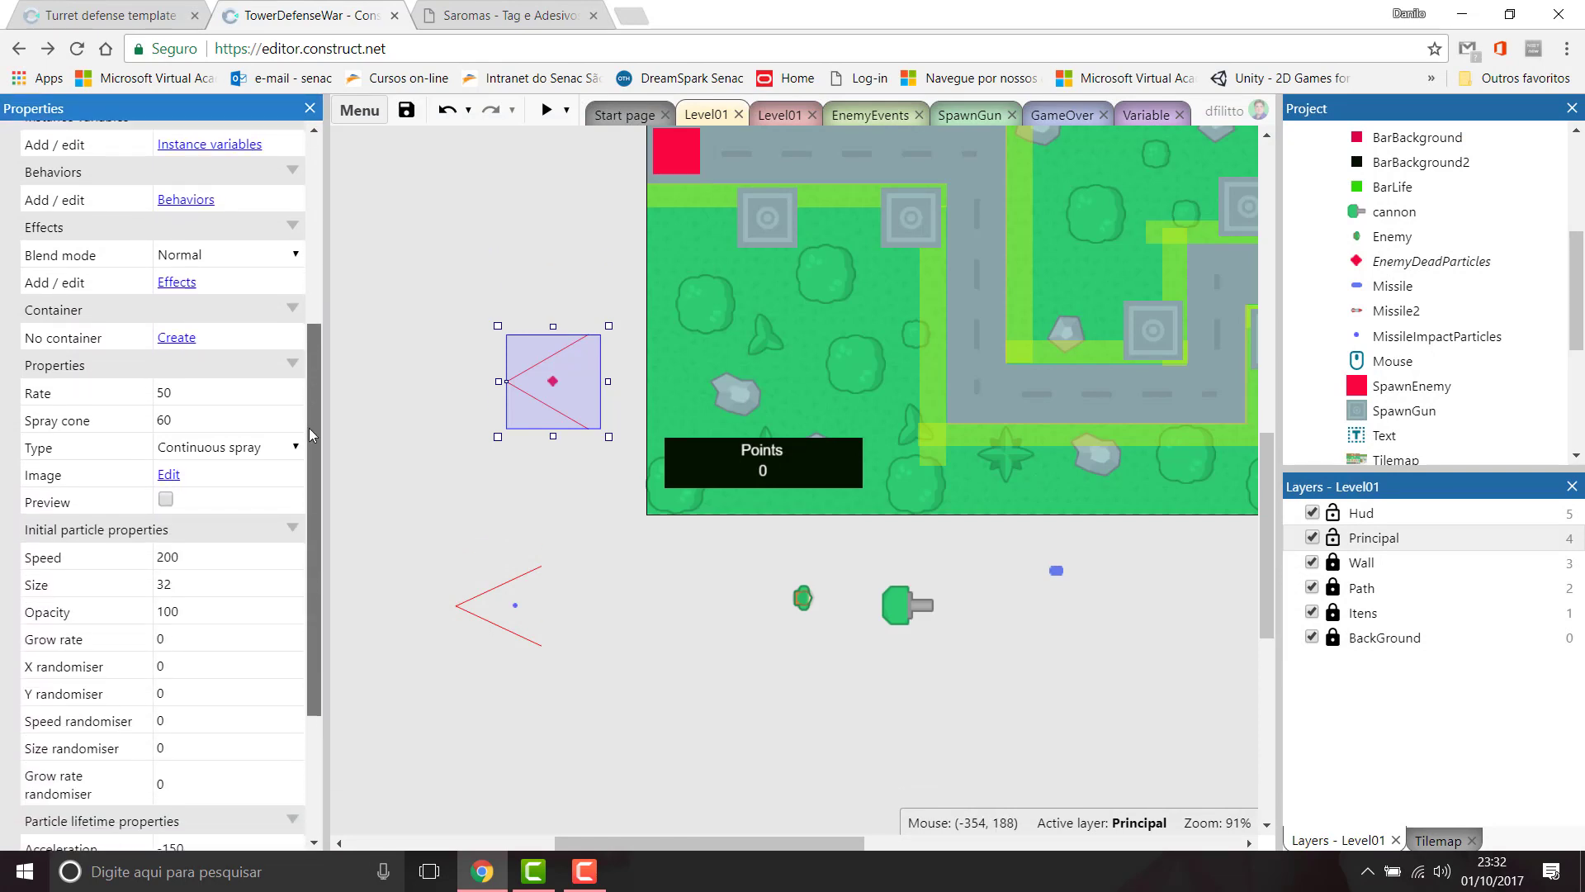
pyautogui.click(157, 9)
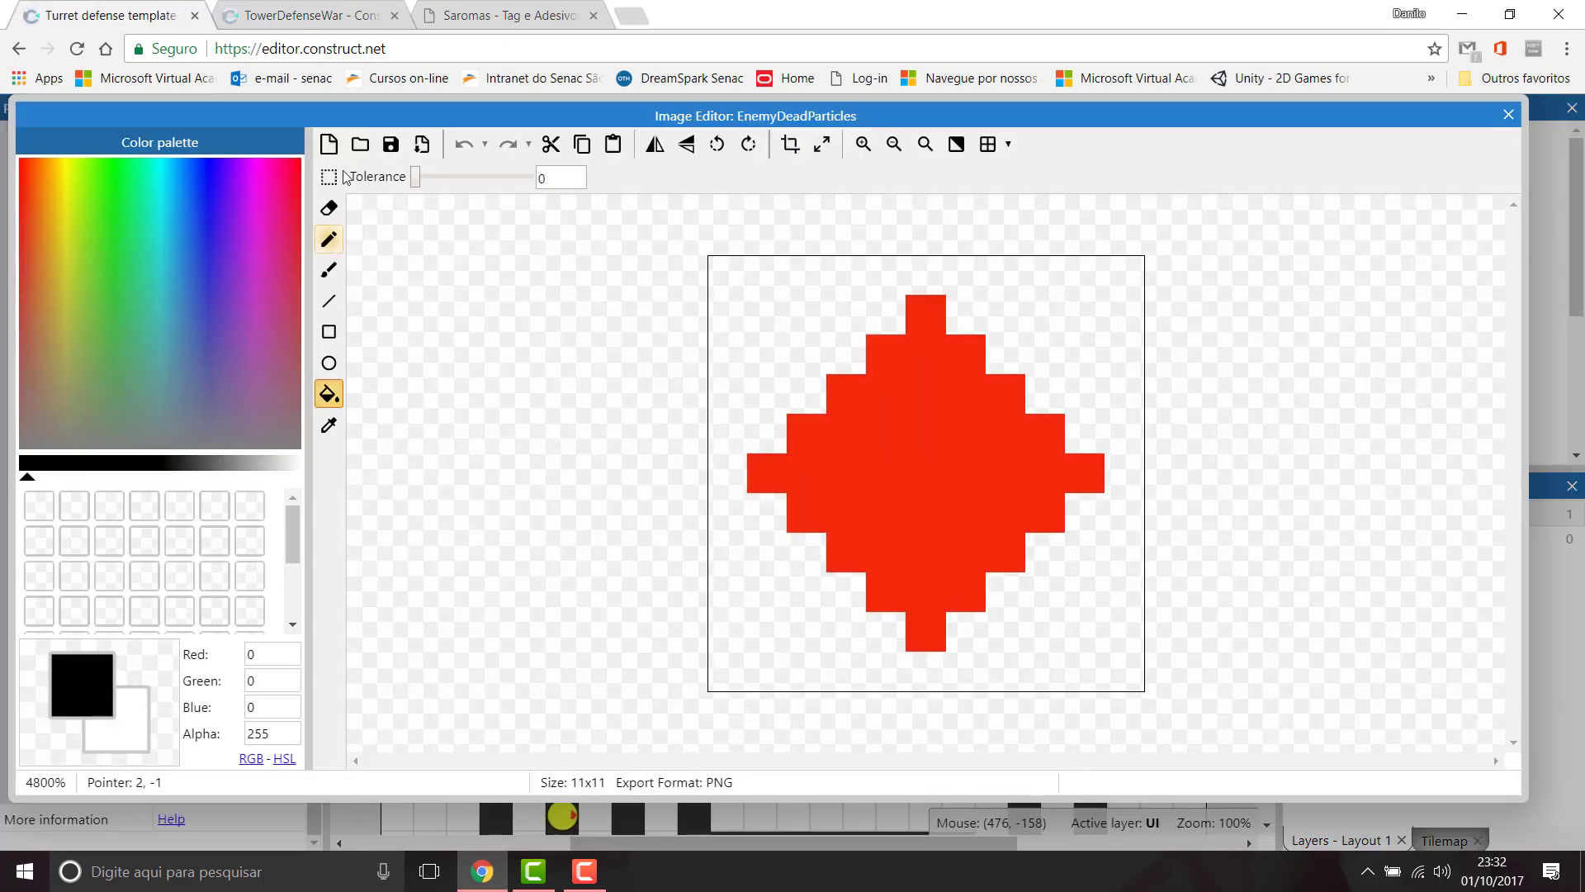
pyautogui.click(1507, 117)
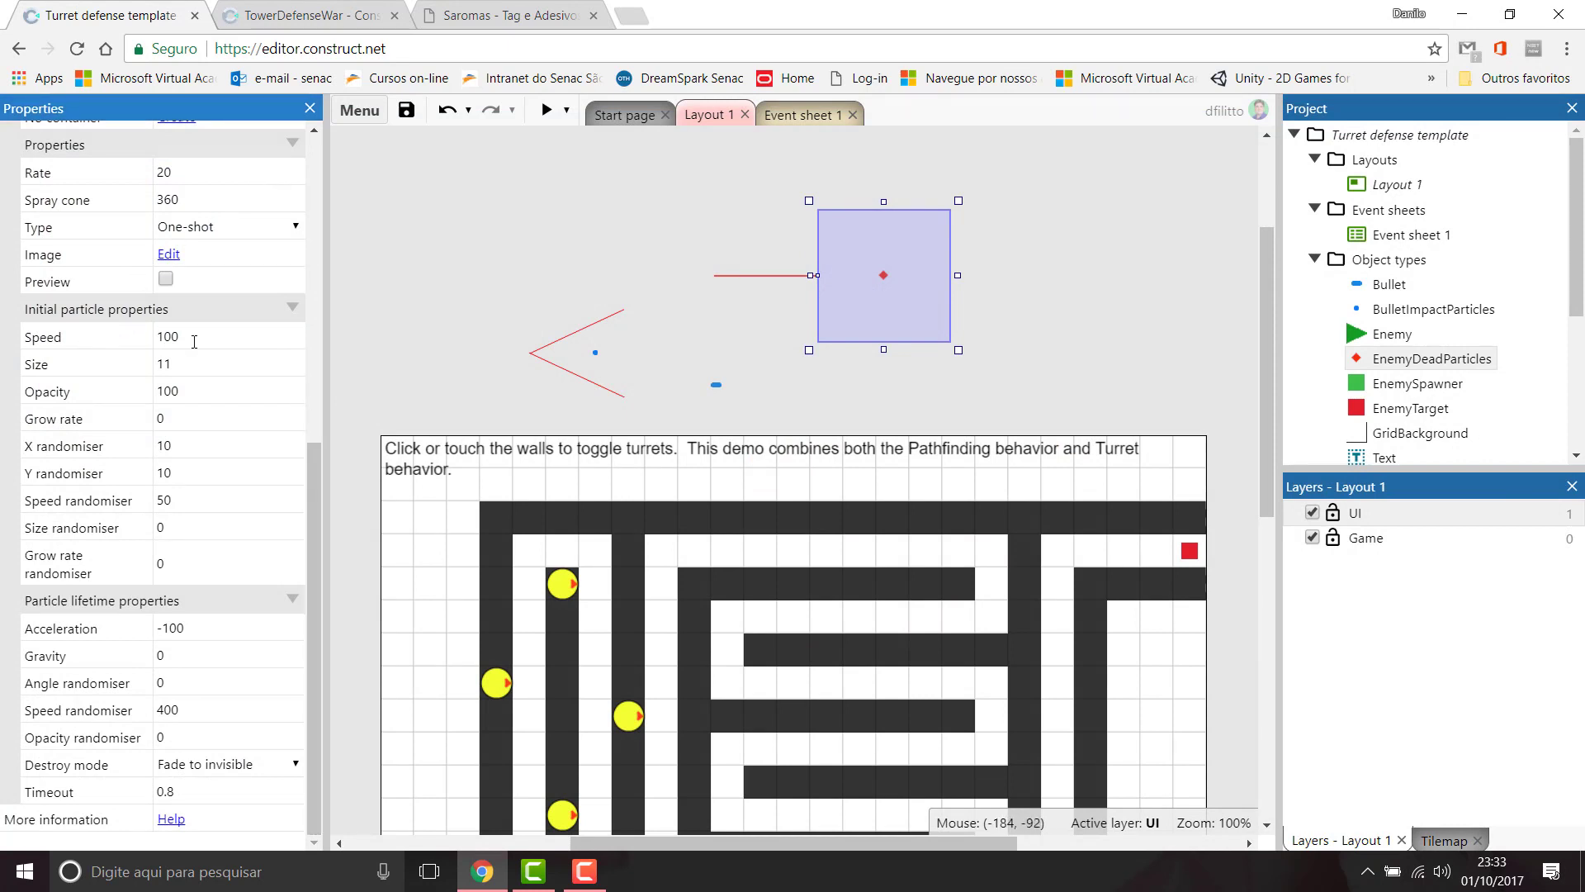
pyautogui.click(287, 10)
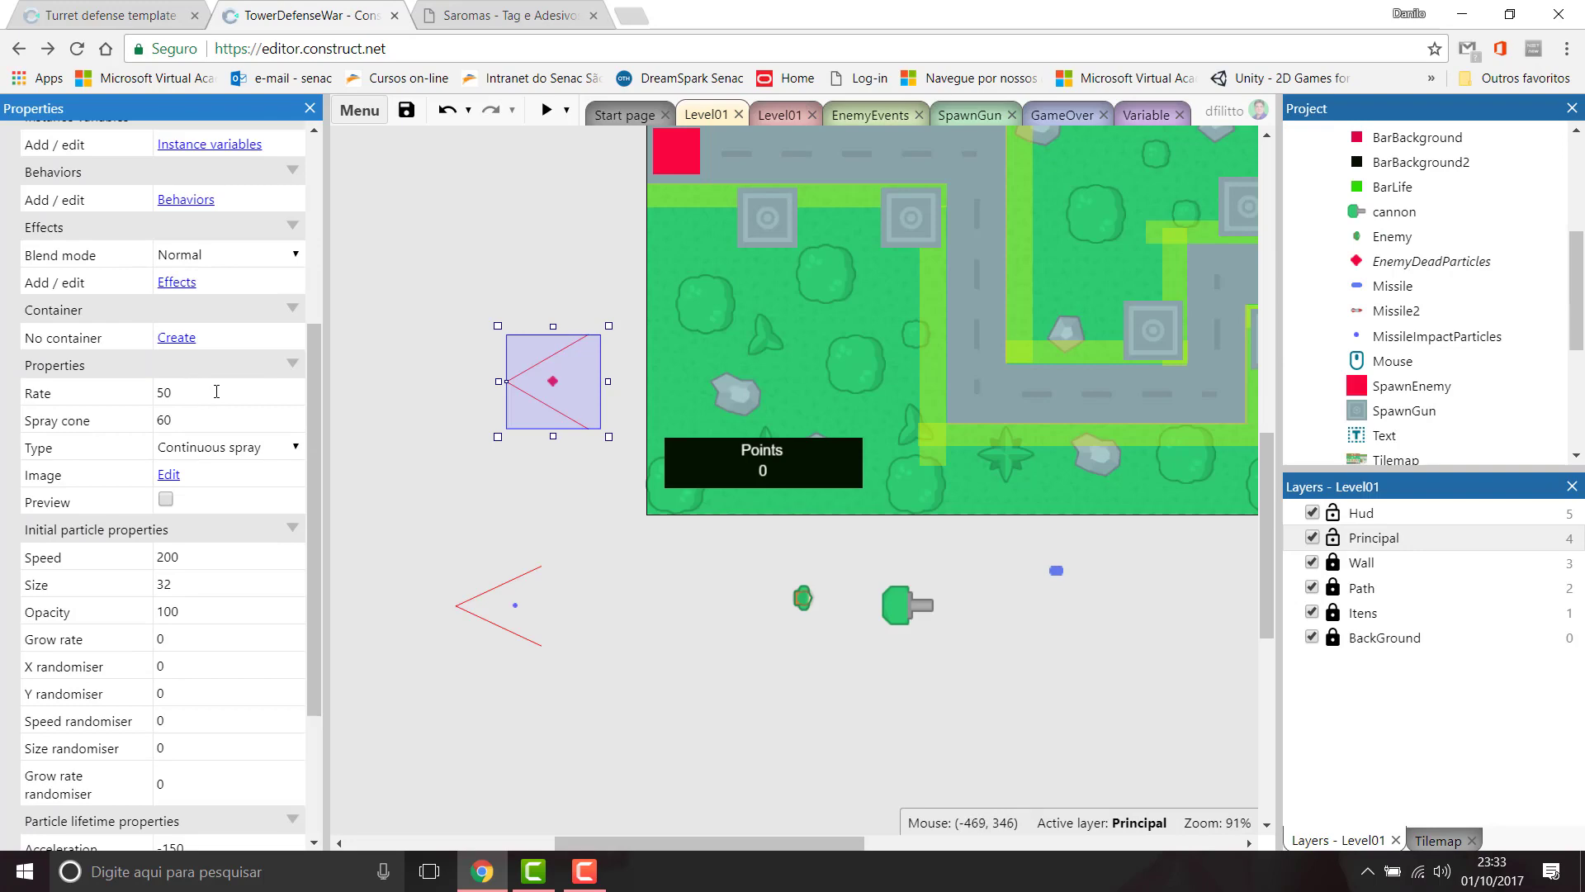
pyautogui.click(131, 12)
pyautogui.scroll(2, 206, 399)
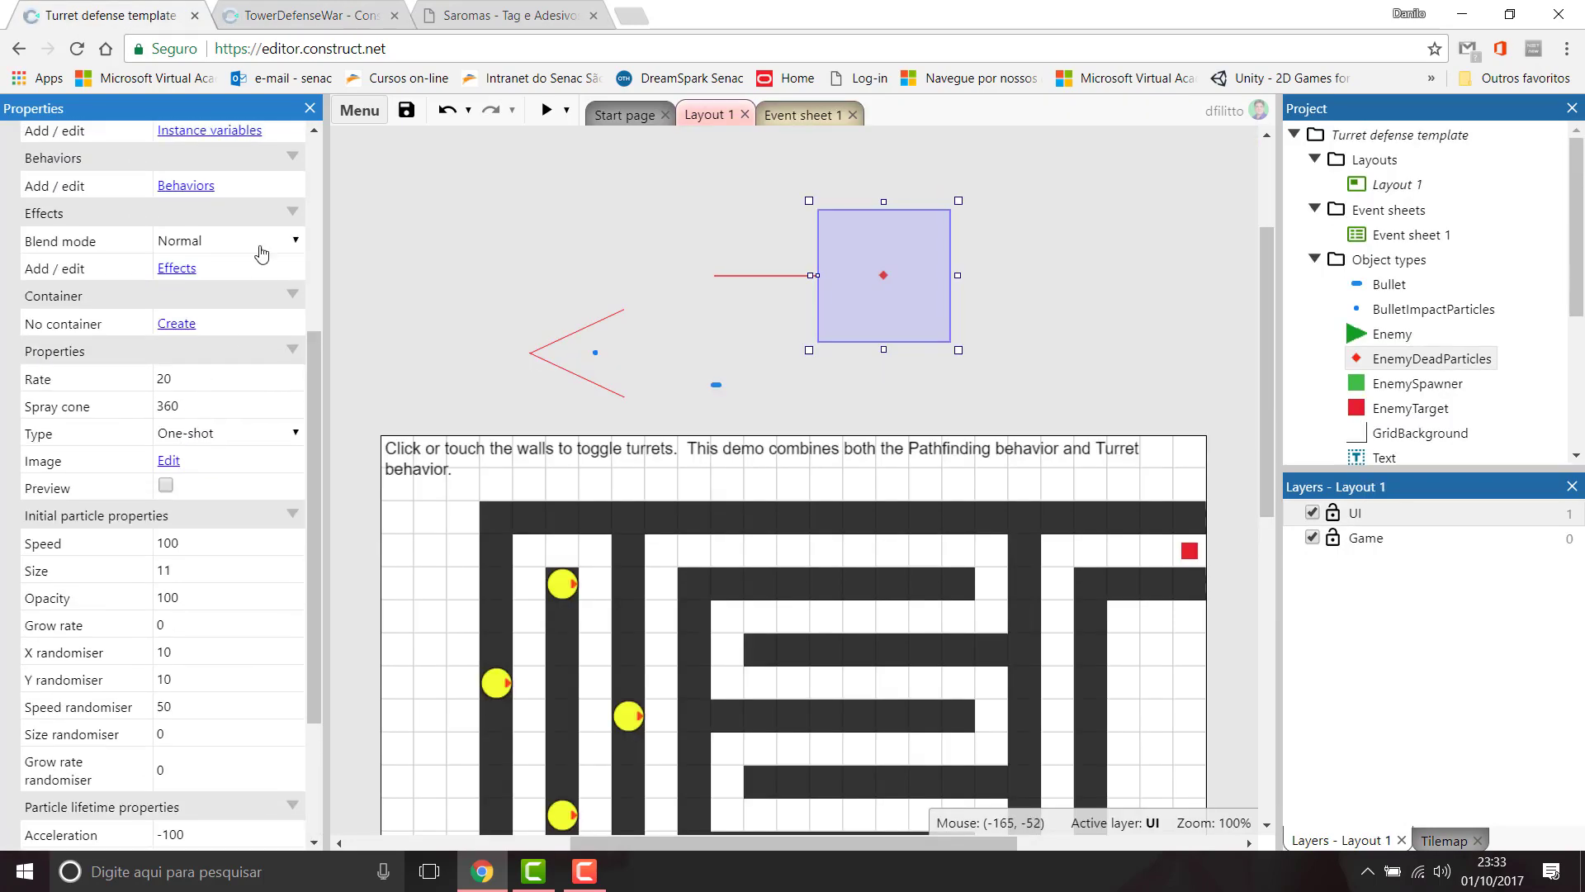
# Step: Return to TowerDefenseWar and set EnemyDeadParticles to rate 20, spray cone 360 and type One-shot, matching the Turret defense template
pyautogui.click(314, 9)
pyautogui.click(194, 392)
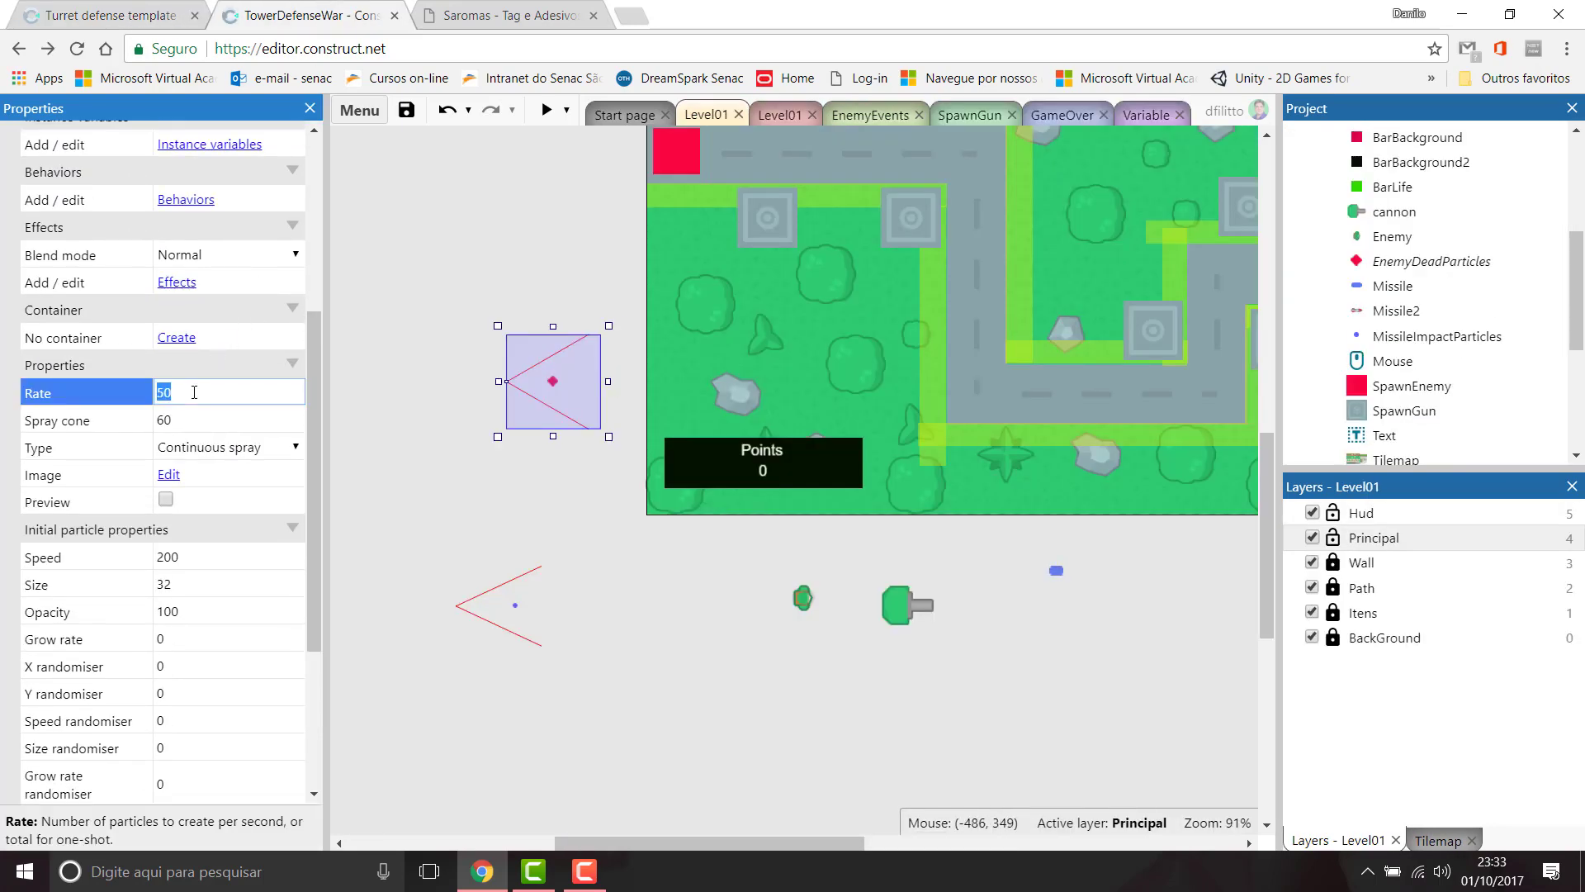
pyautogui.write('20')
pyautogui.click(208, 418)
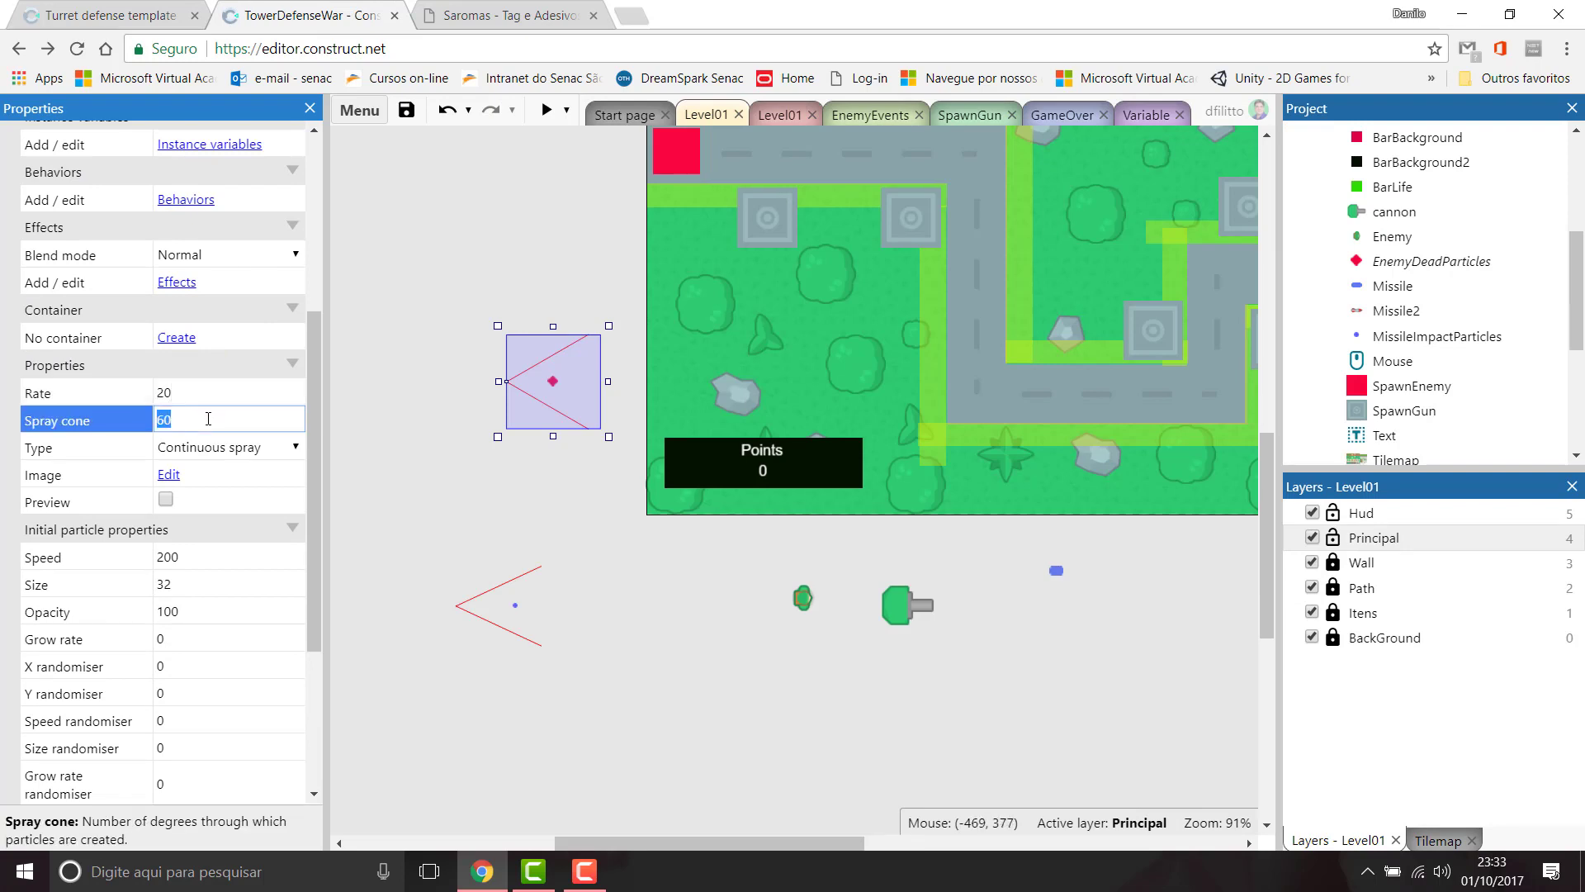
pyautogui.click(72, 15)
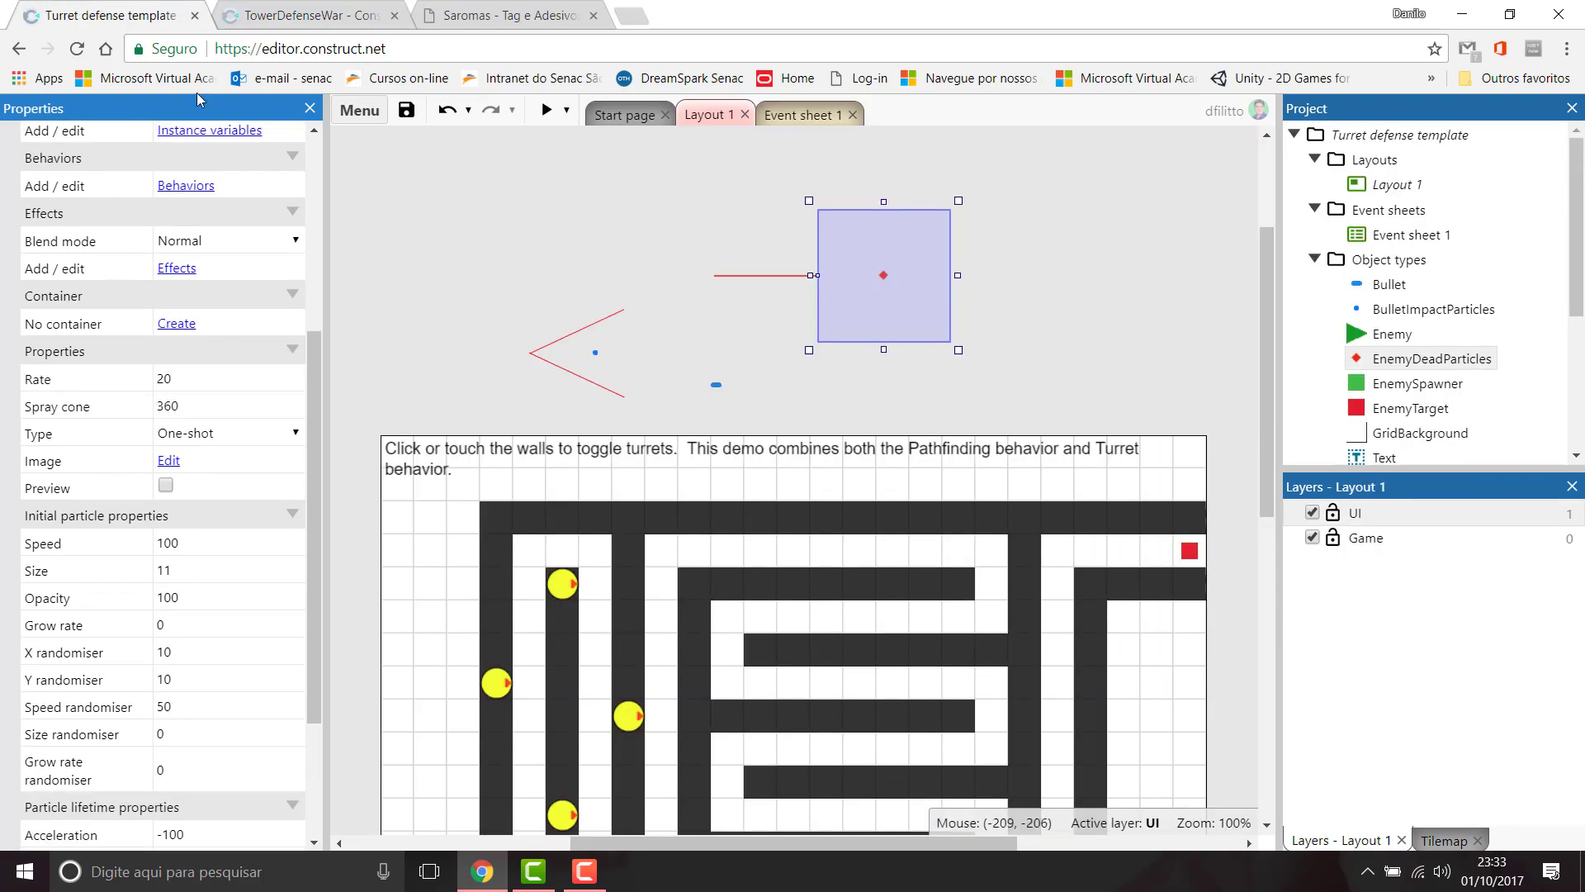
pyautogui.click(326, 17)
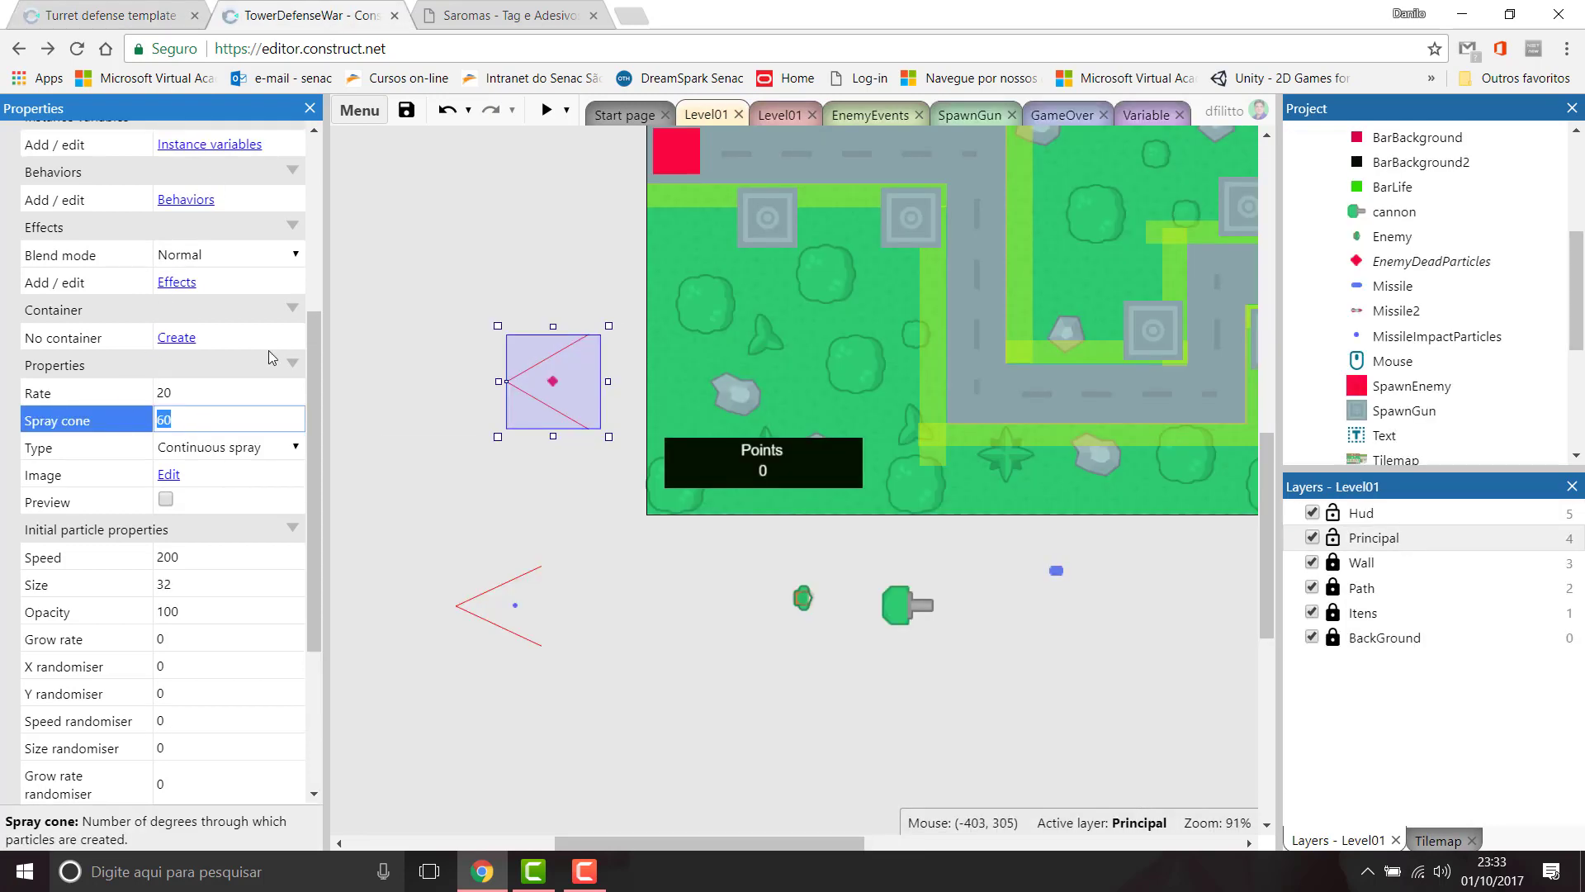
pyautogui.write('360')
pyautogui.press('Tab')
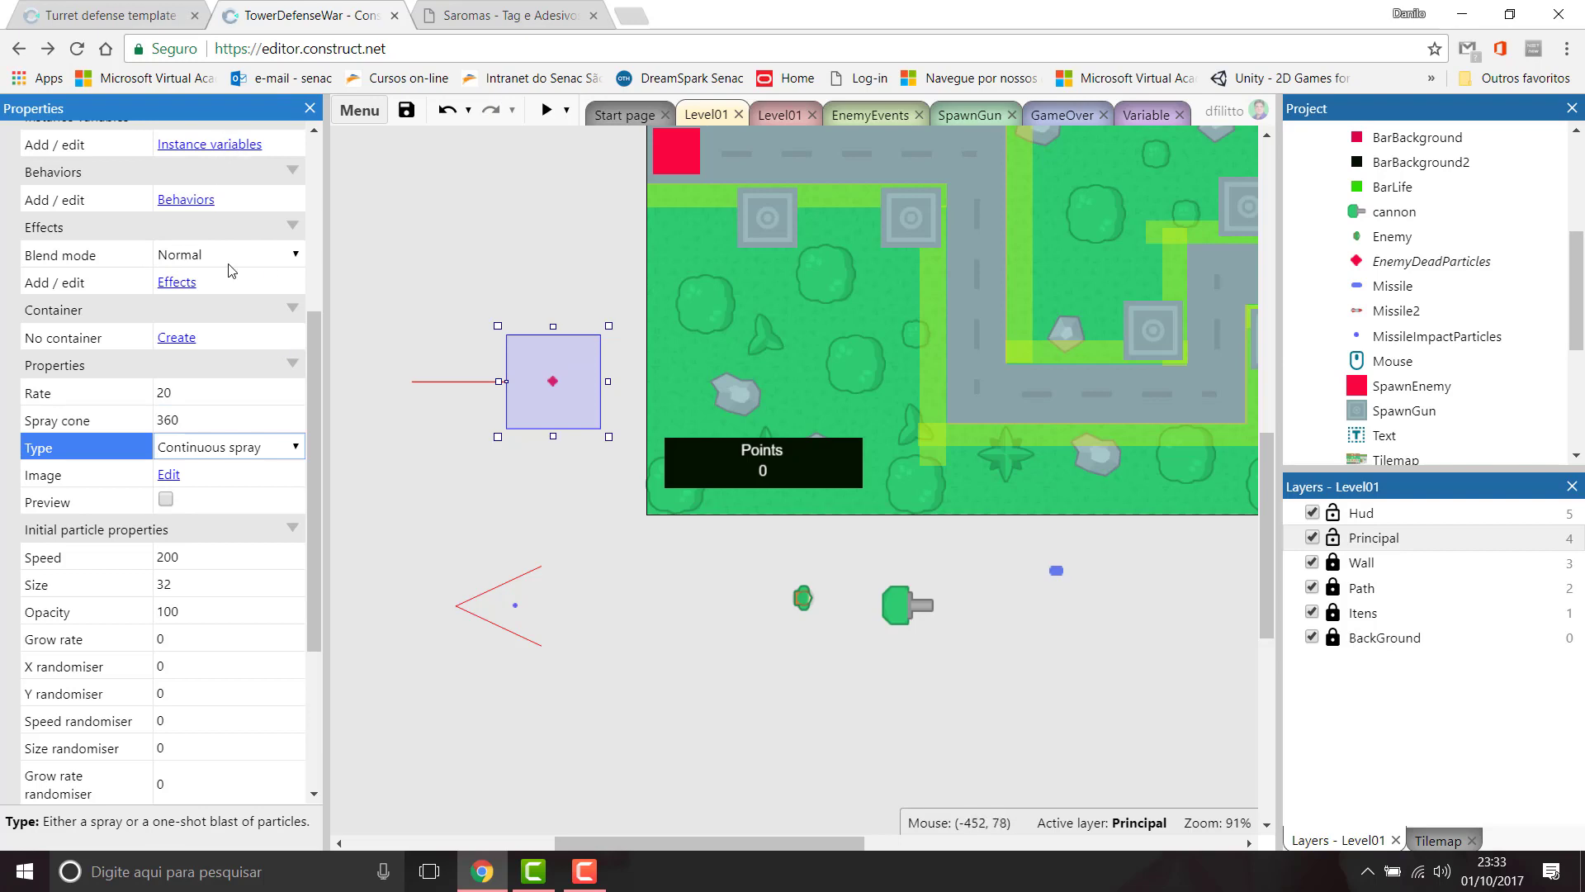
pyautogui.click(236, 446)
pyautogui.click(233, 483)
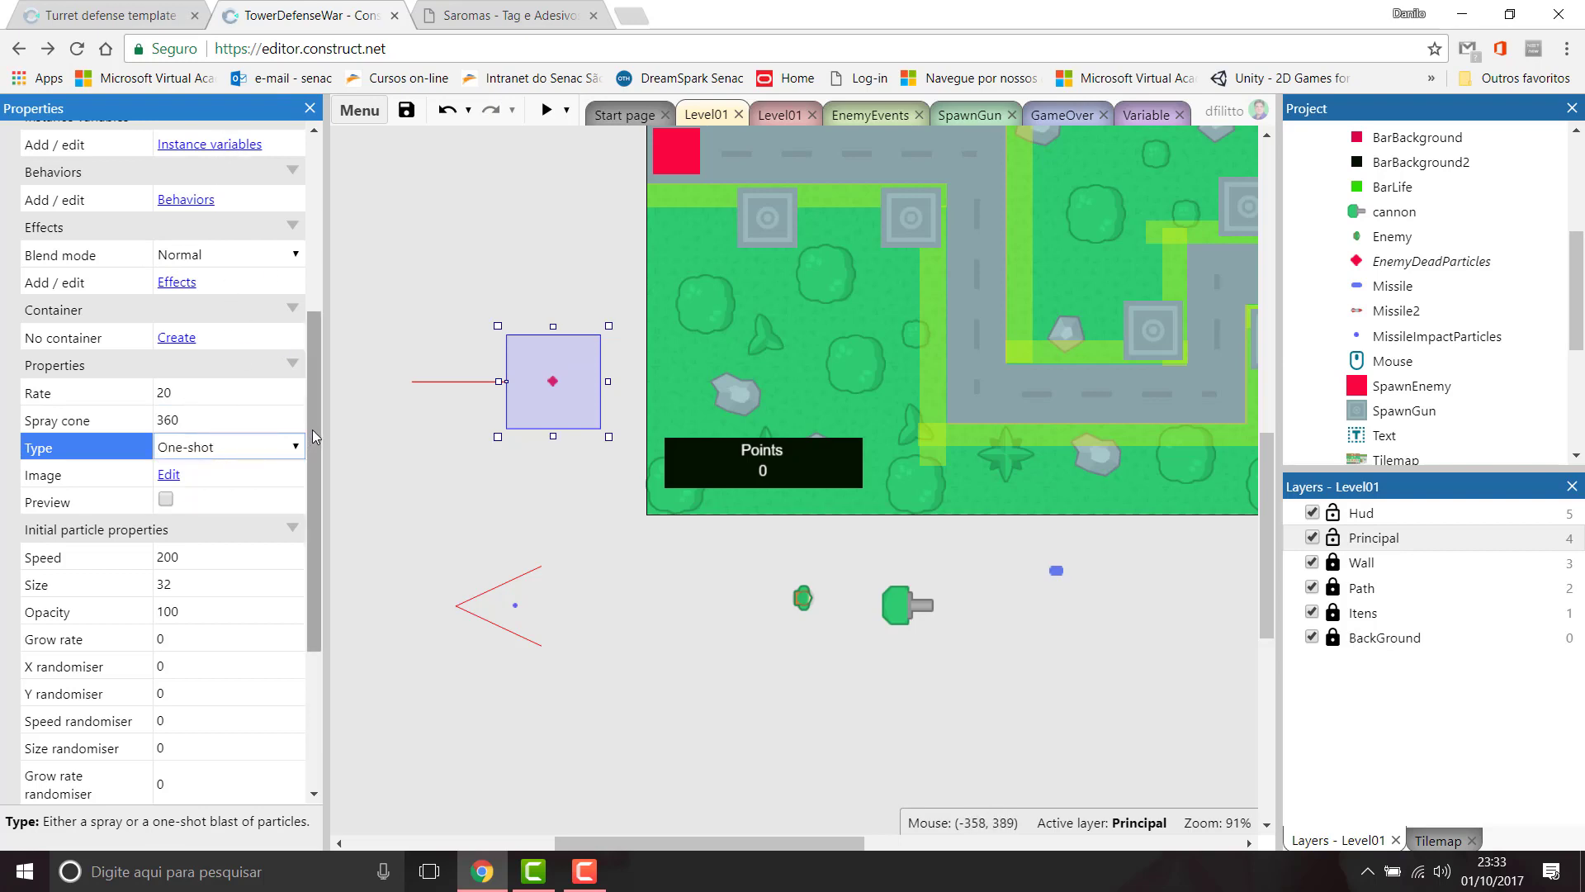
# Step: Run the live preview of EnemyDeadParticles in the layout and switch it off again
pyautogui.click(166, 499)
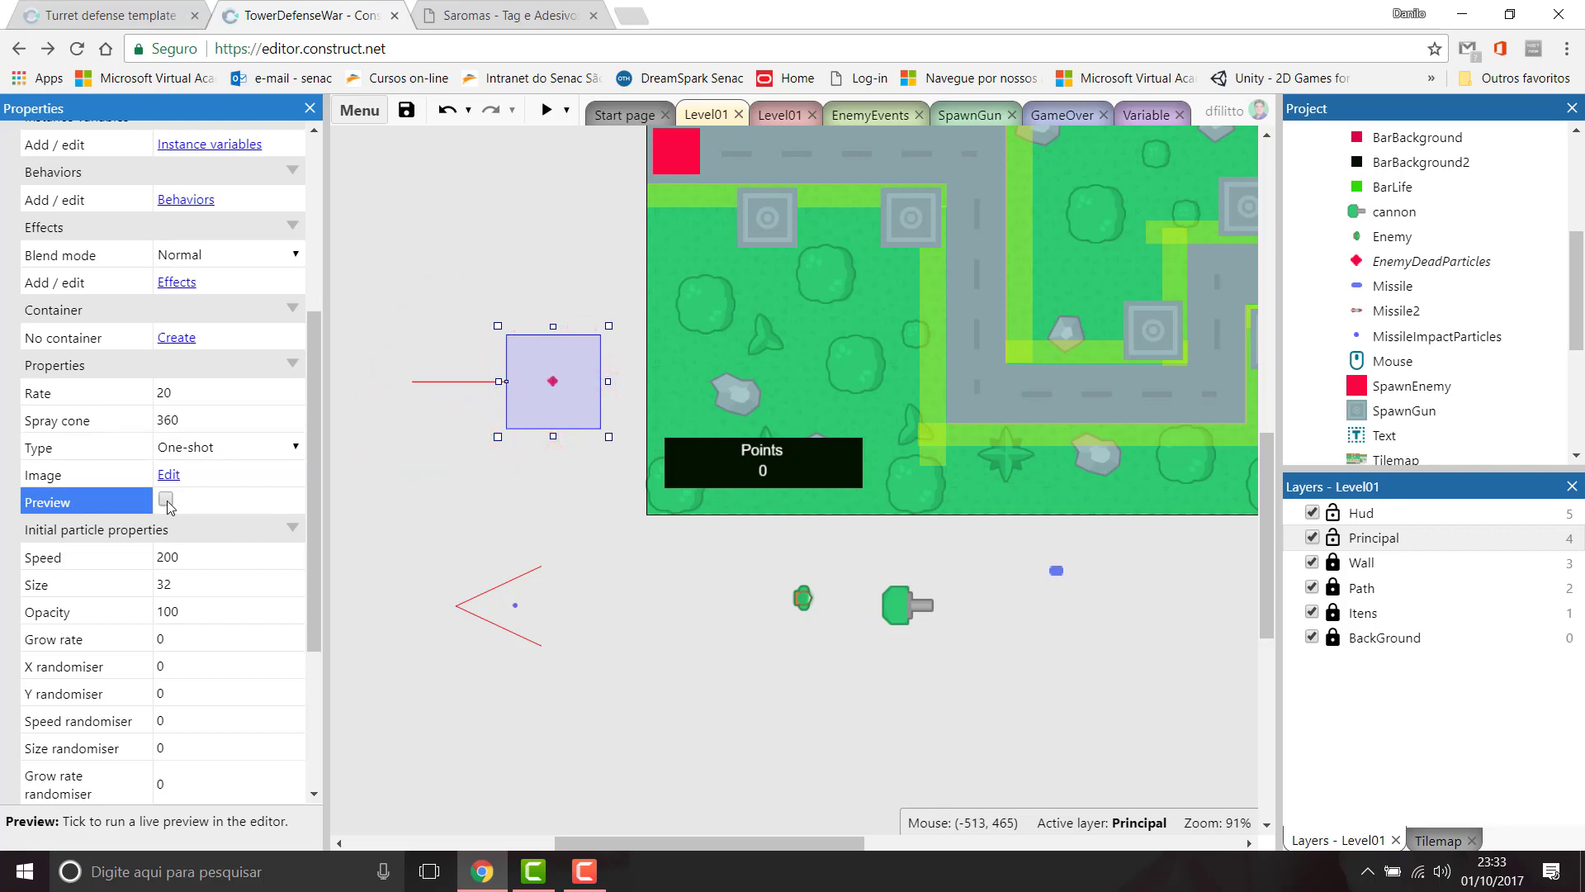
pyautogui.click(166, 499)
pyautogui.click(166, 500)
pyautogui.click(166, 501)
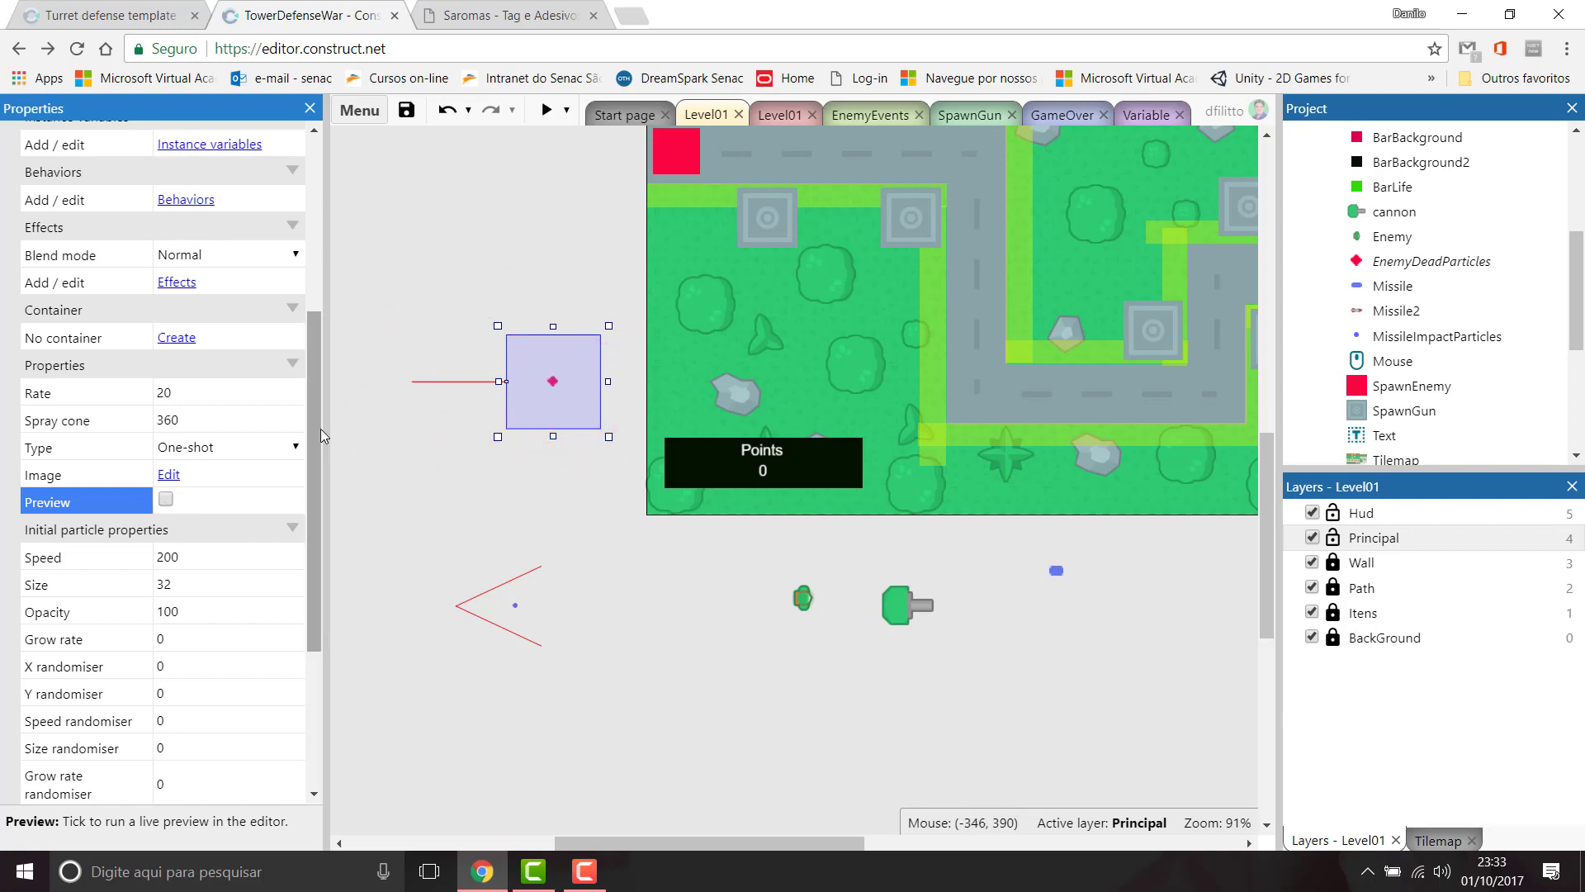
# Step: Try initial particle sizes of 5 and 10 for EnemyDeadParticles, previewing the effect for each
pyautogui.moveTo(319, 429); pyautogui.dragTo(309, 504)
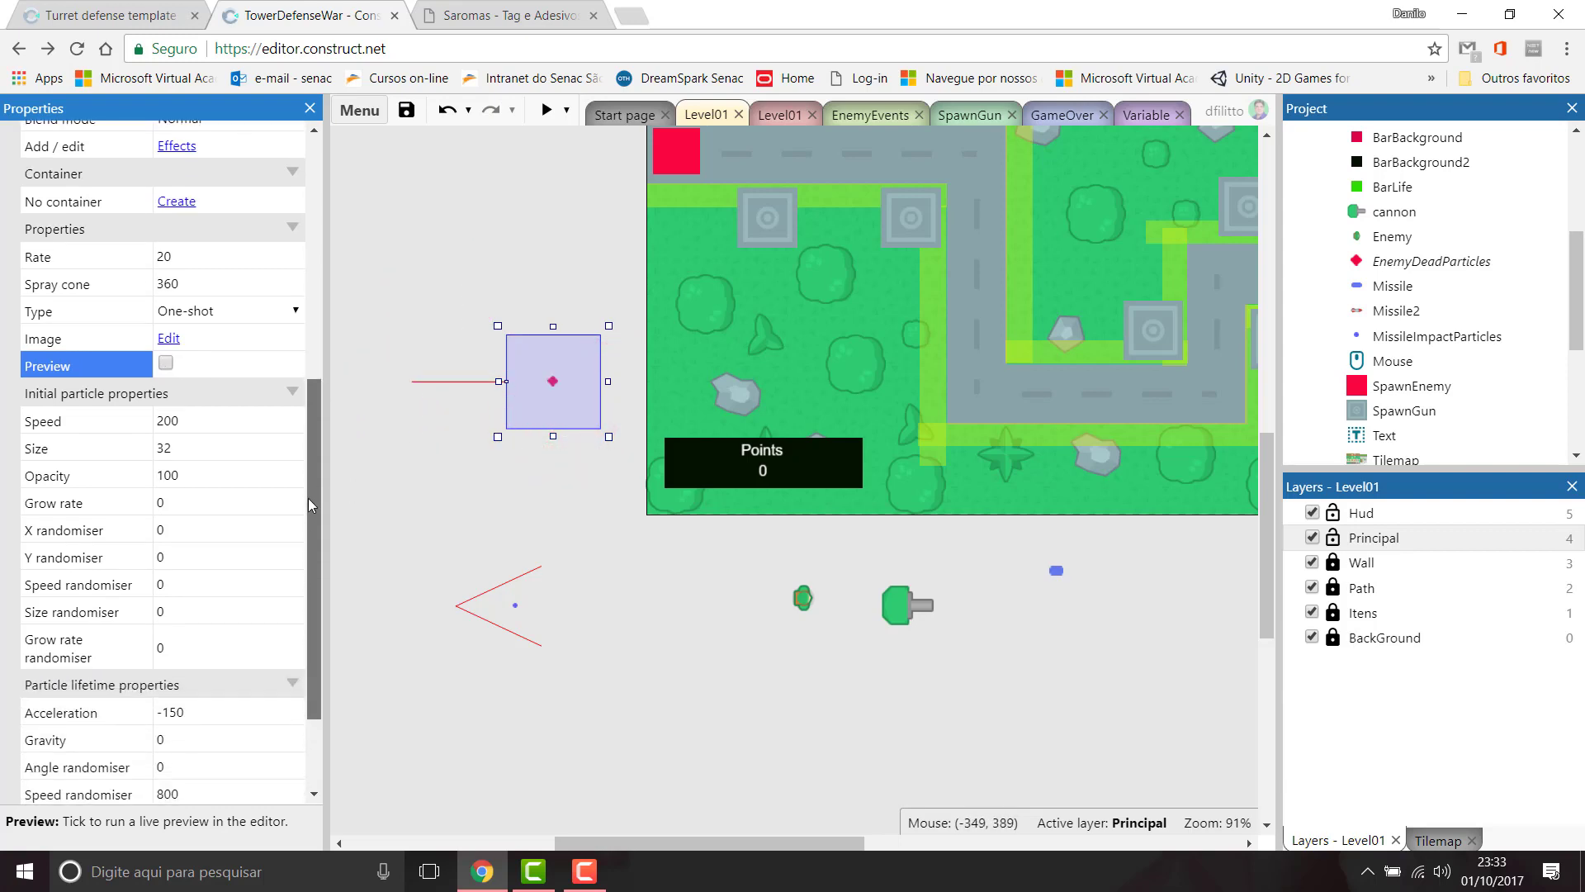
pyautogui.click(190, 445)
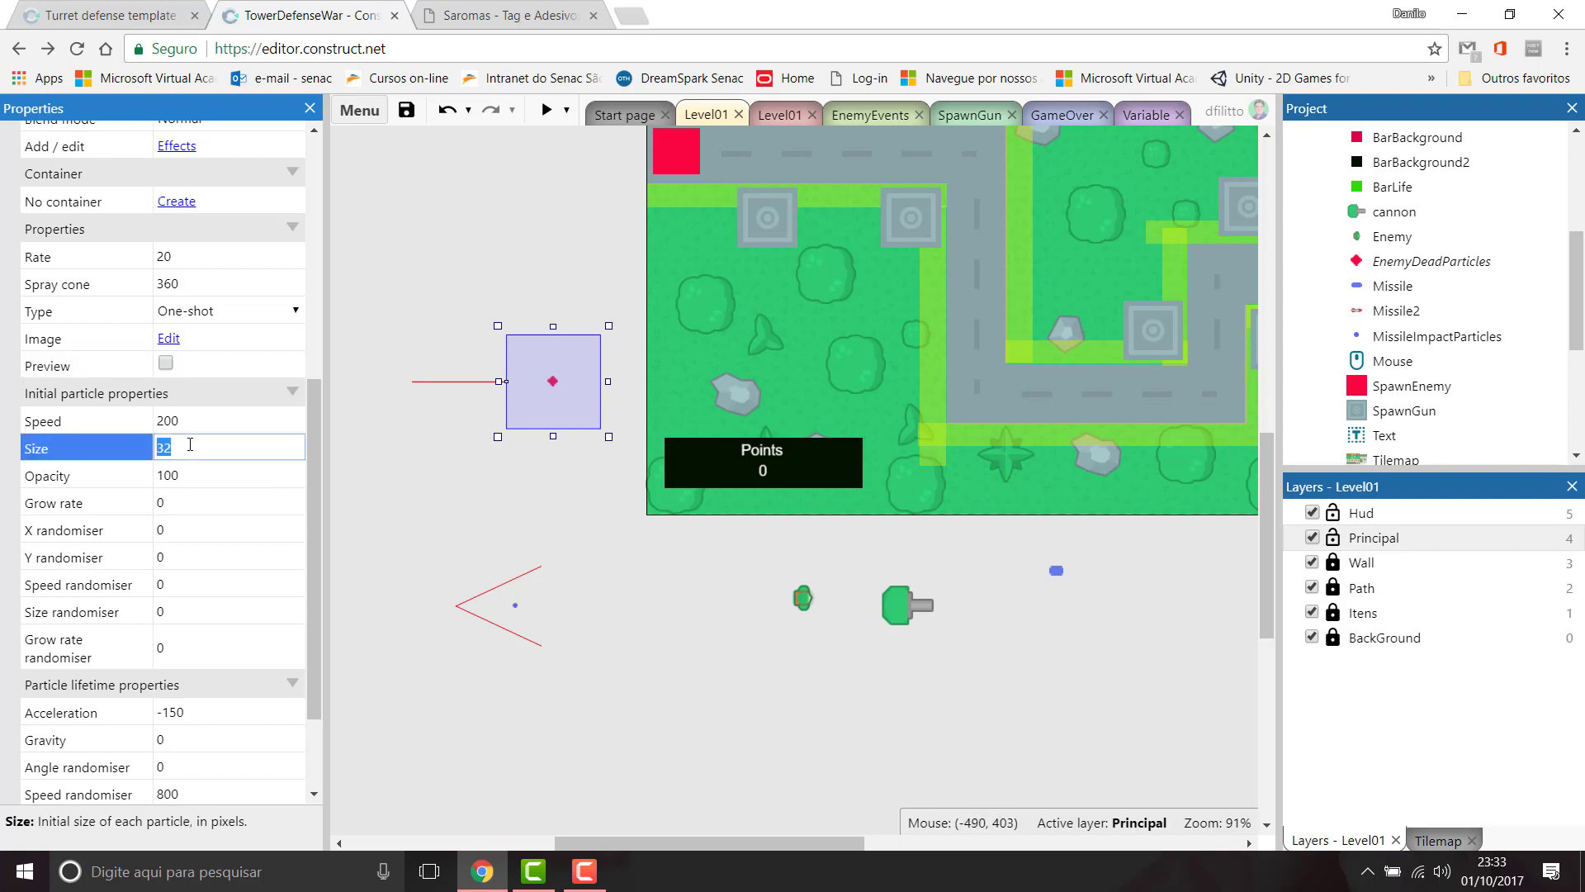
pyautogui.write('5')
pyautogui.click(166, 363)
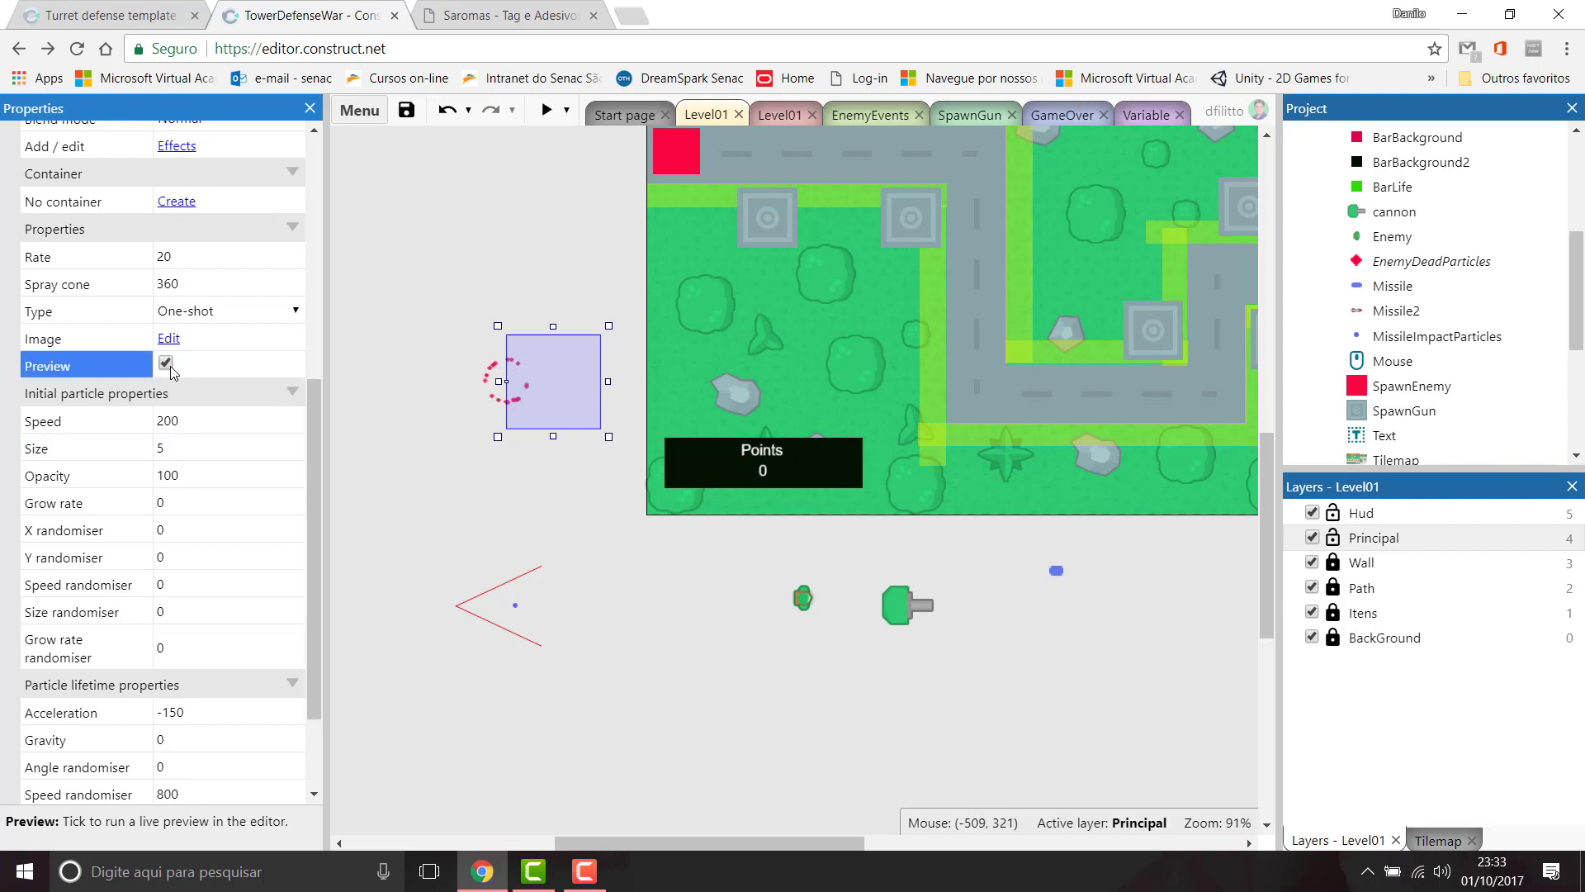
pyautogui.click(161, 448)
pyautogui.write('10')
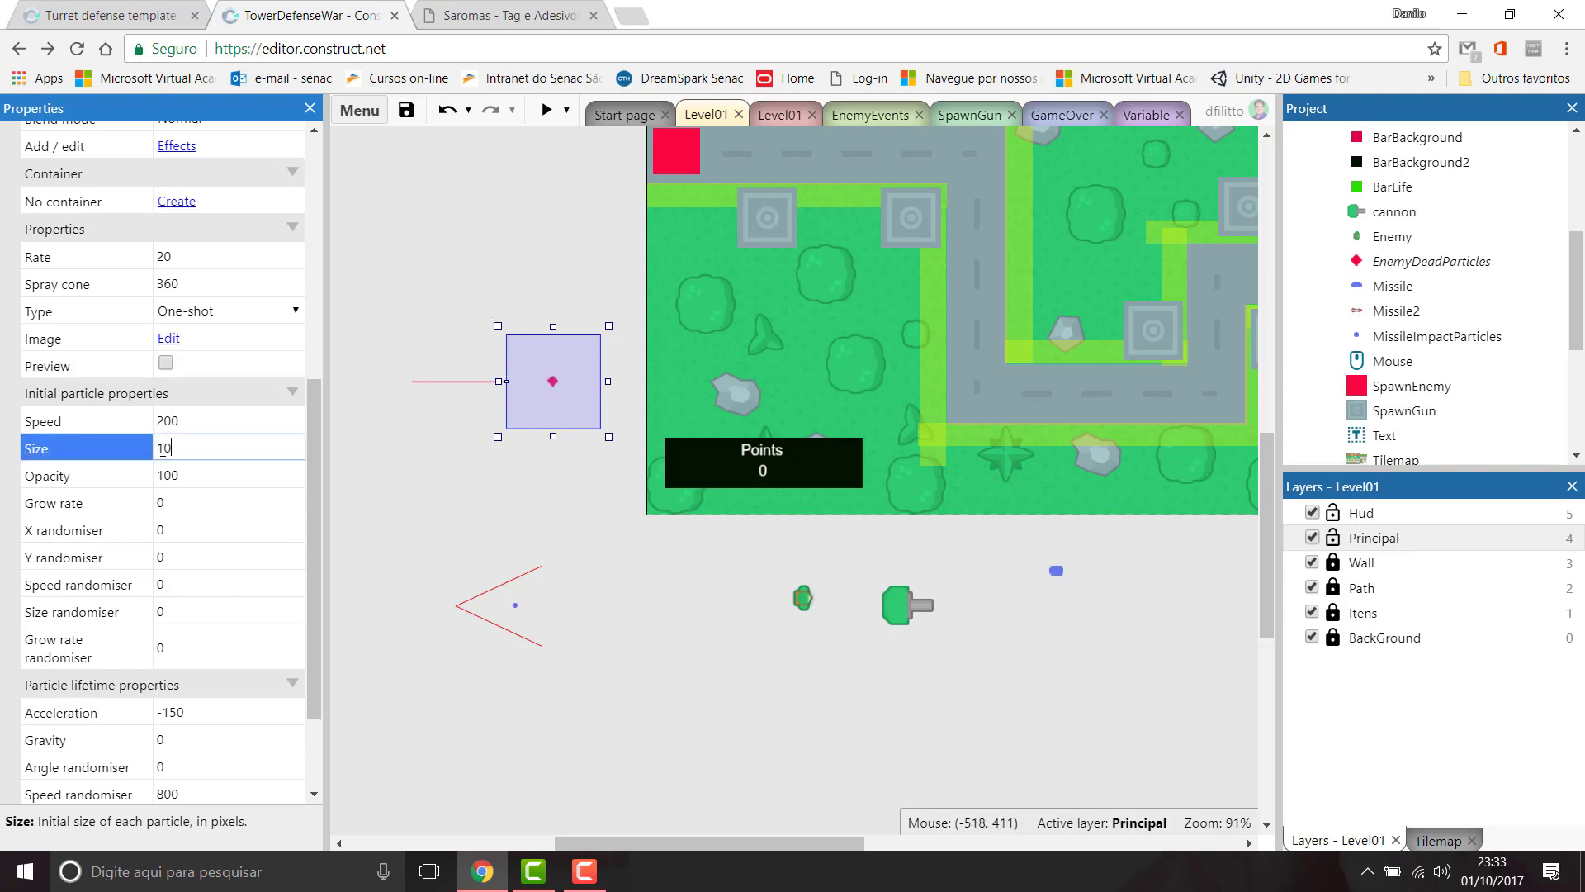
pyautogui.click(166, 364)
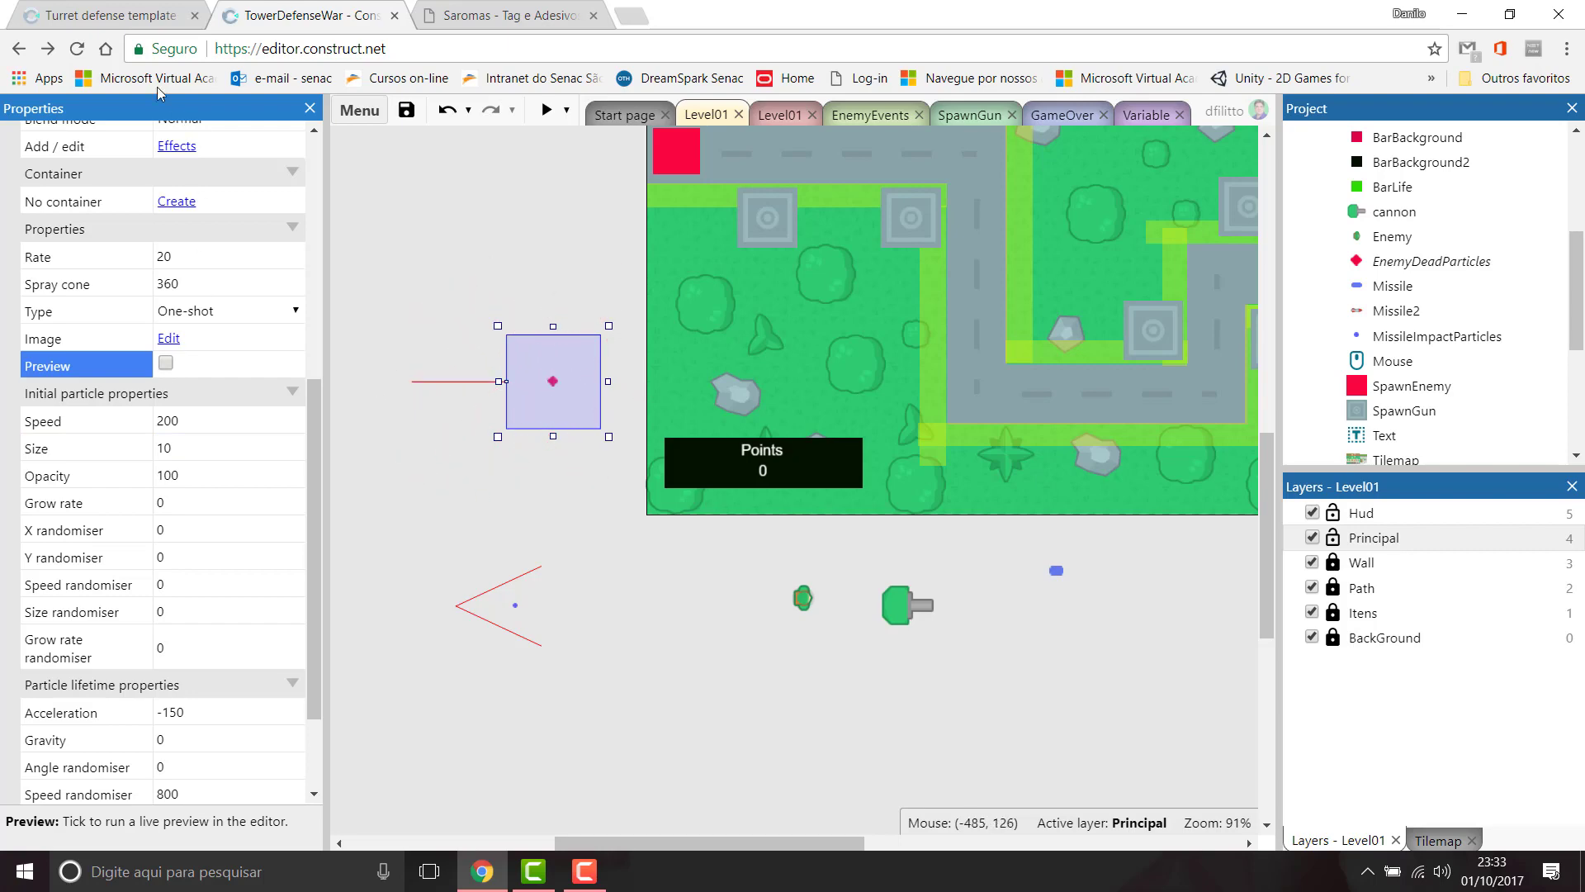
# Step: Check the particle size in the Turret defense template, set it to 11 in TowerDefenseWar, and preview the effect
pyautogui.click(85, 13)
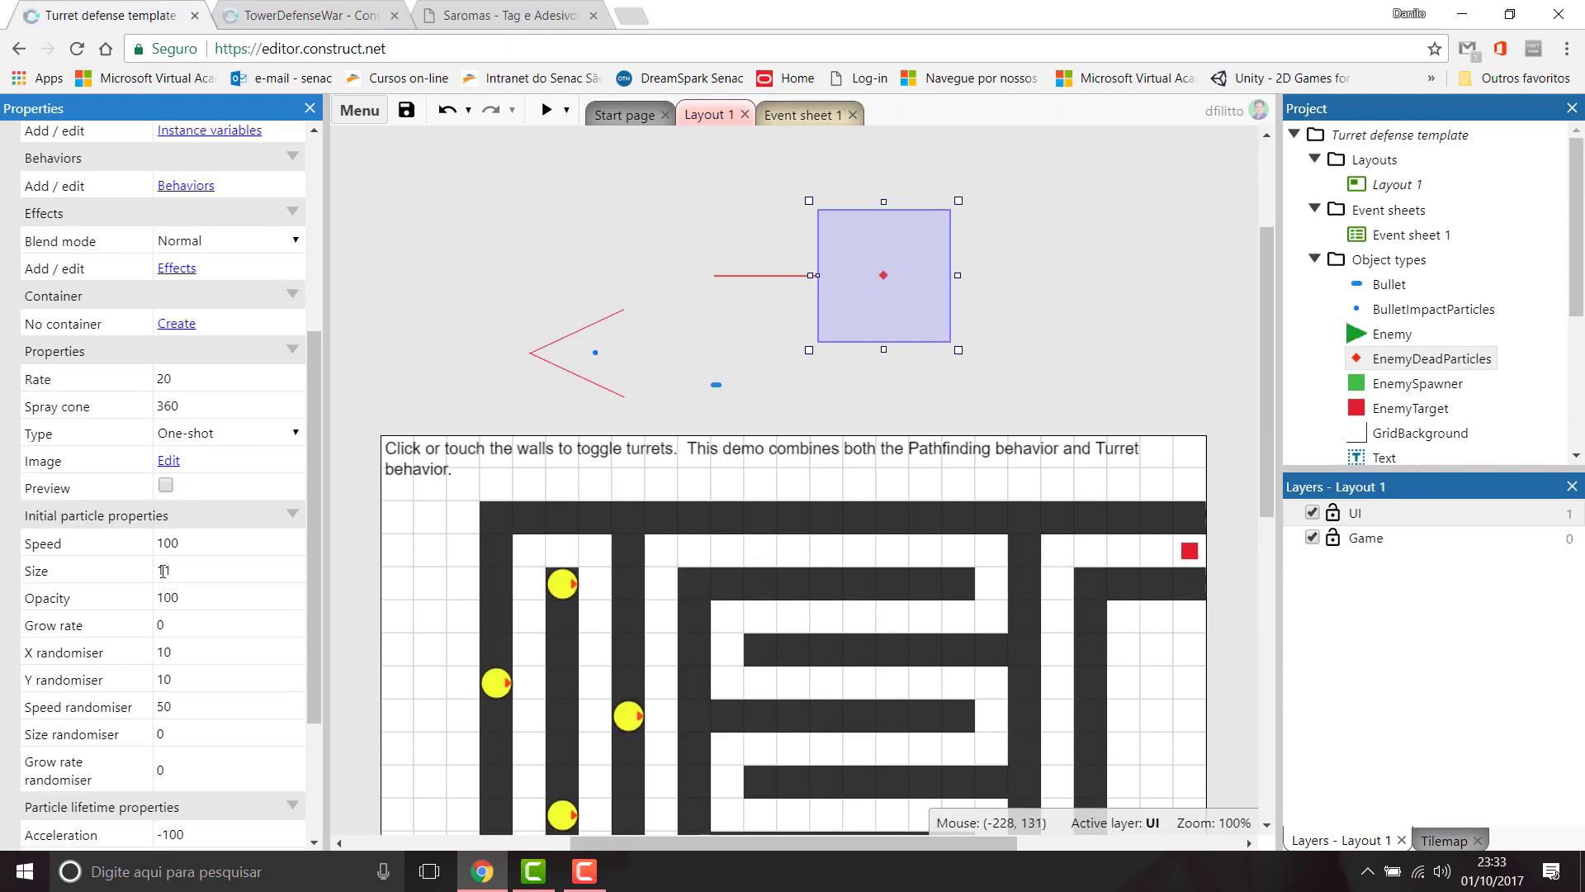
pyautogui.click(309, 18)
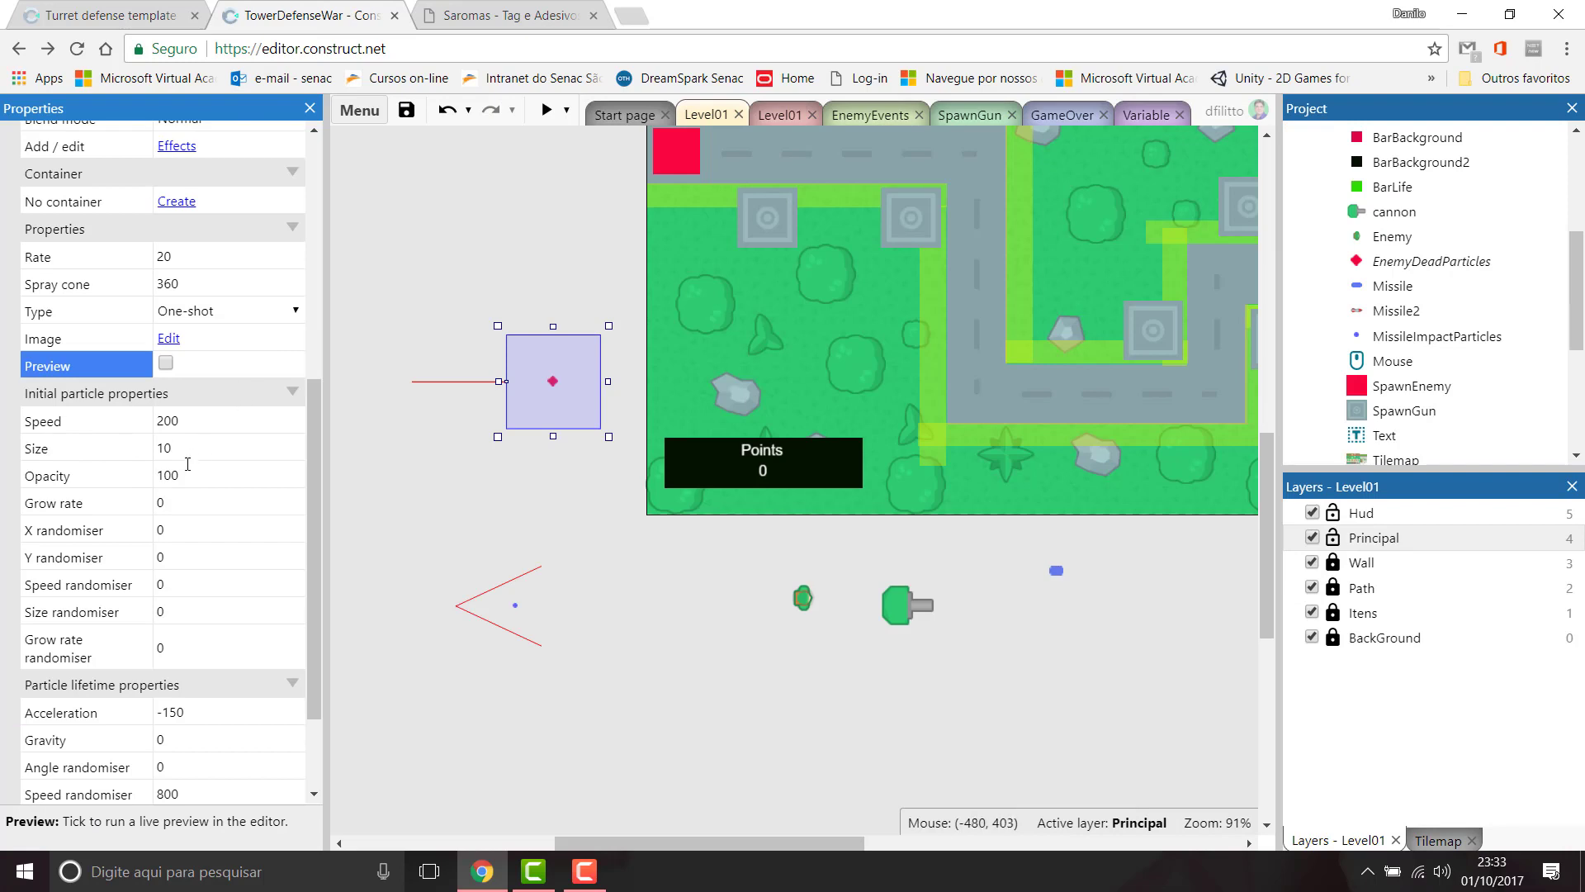
pyautogui.click(165, 448)
pyautogui.write('11')
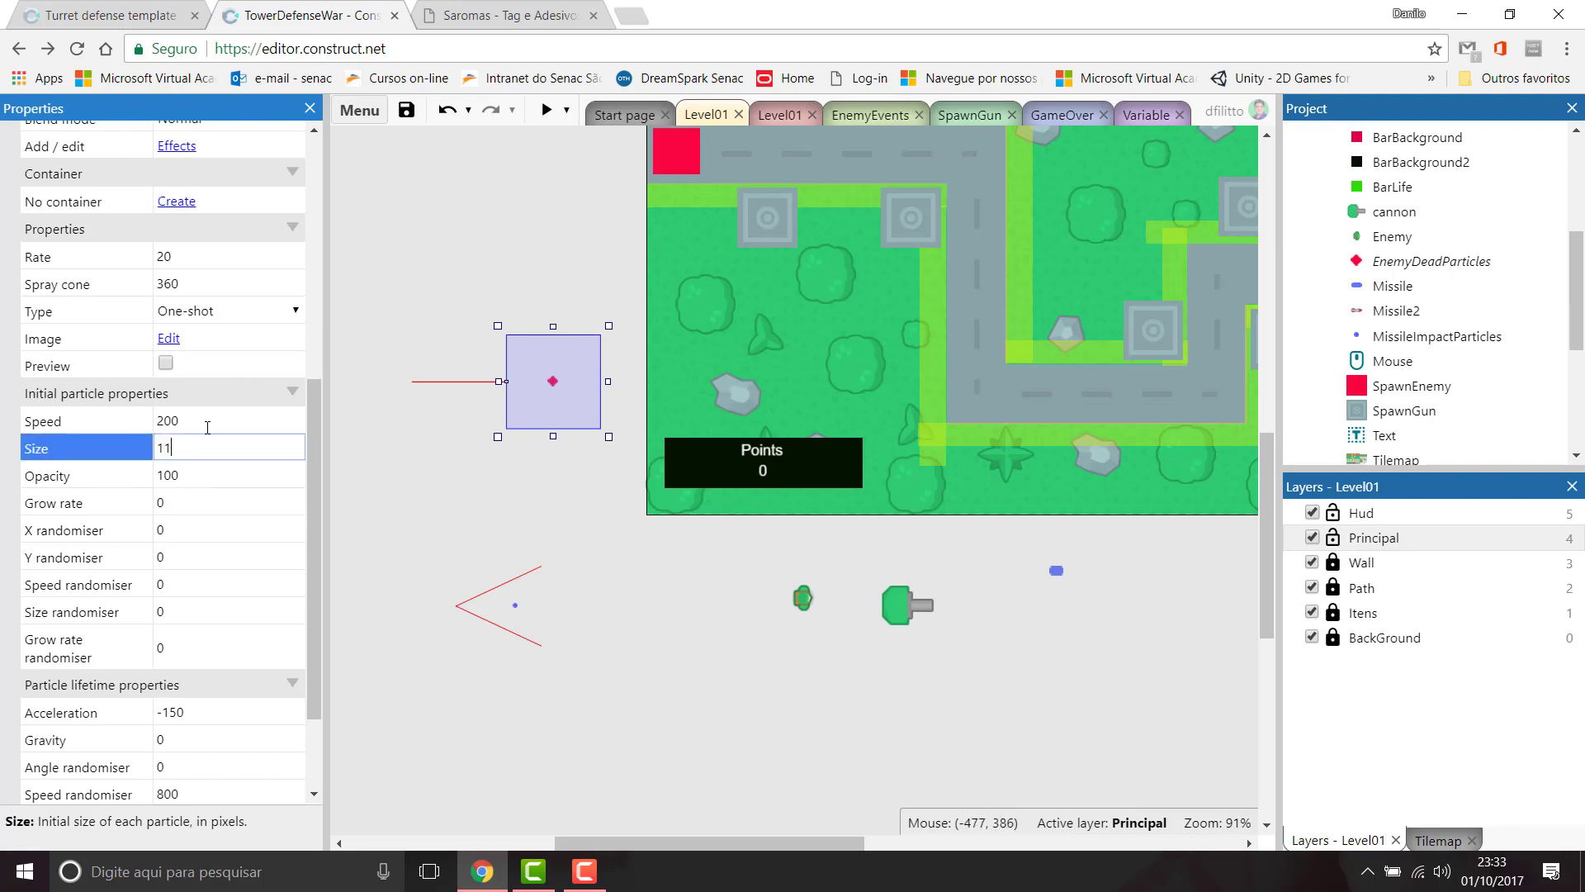
pyautogui.click(167, 365)
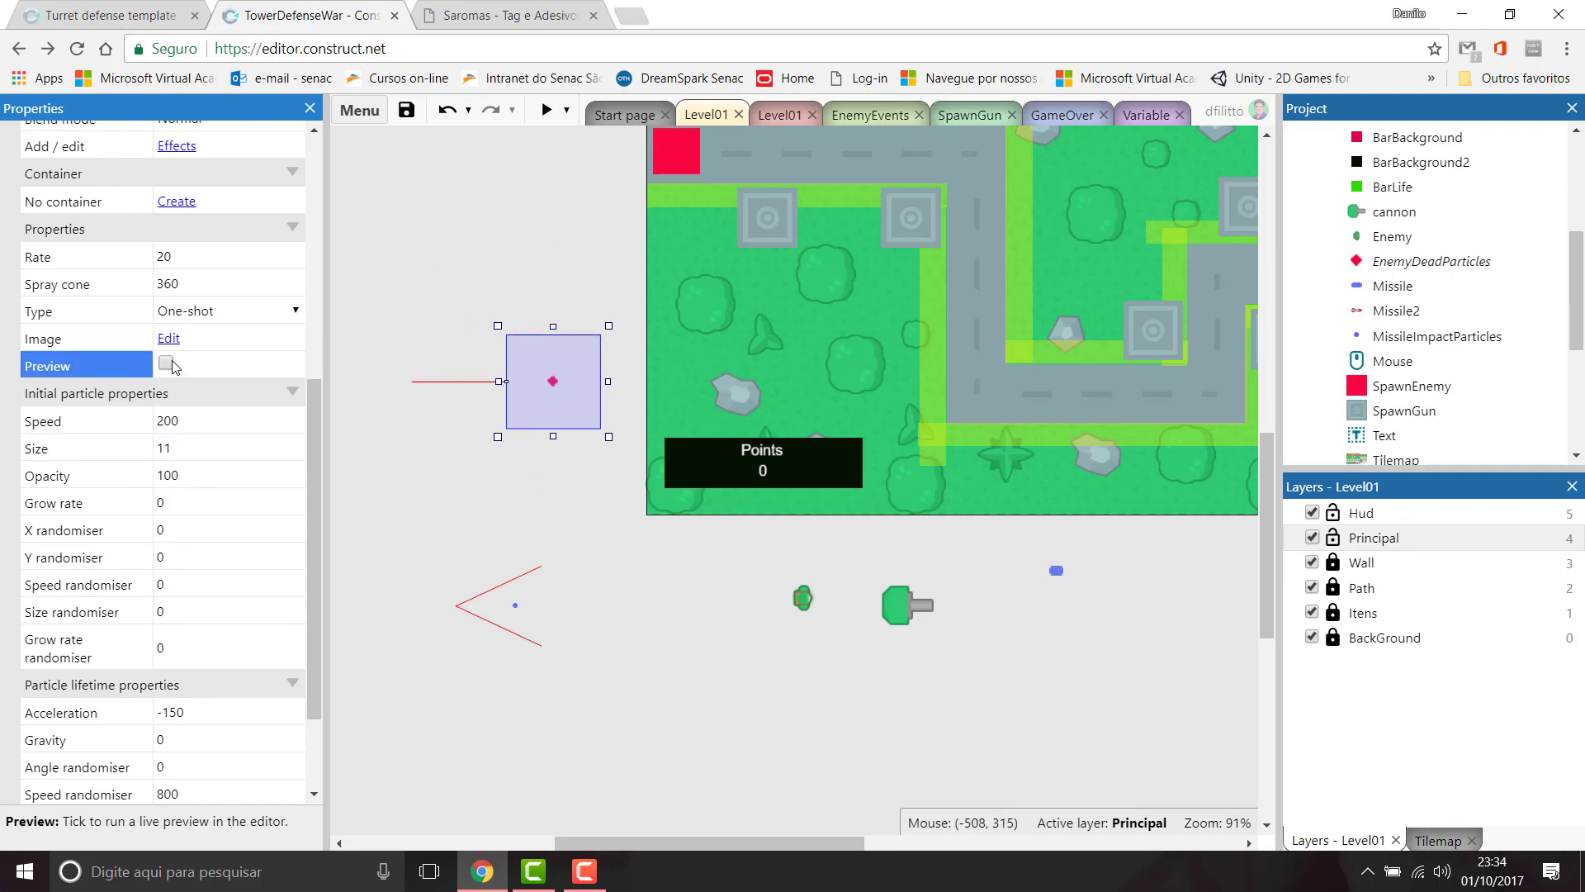
# Step: Check the EnemyDeadParticles values in the Turret defense template and set the initial particle speed to 100 in TowerDefenseWar
pyautogui.click(110, 17)
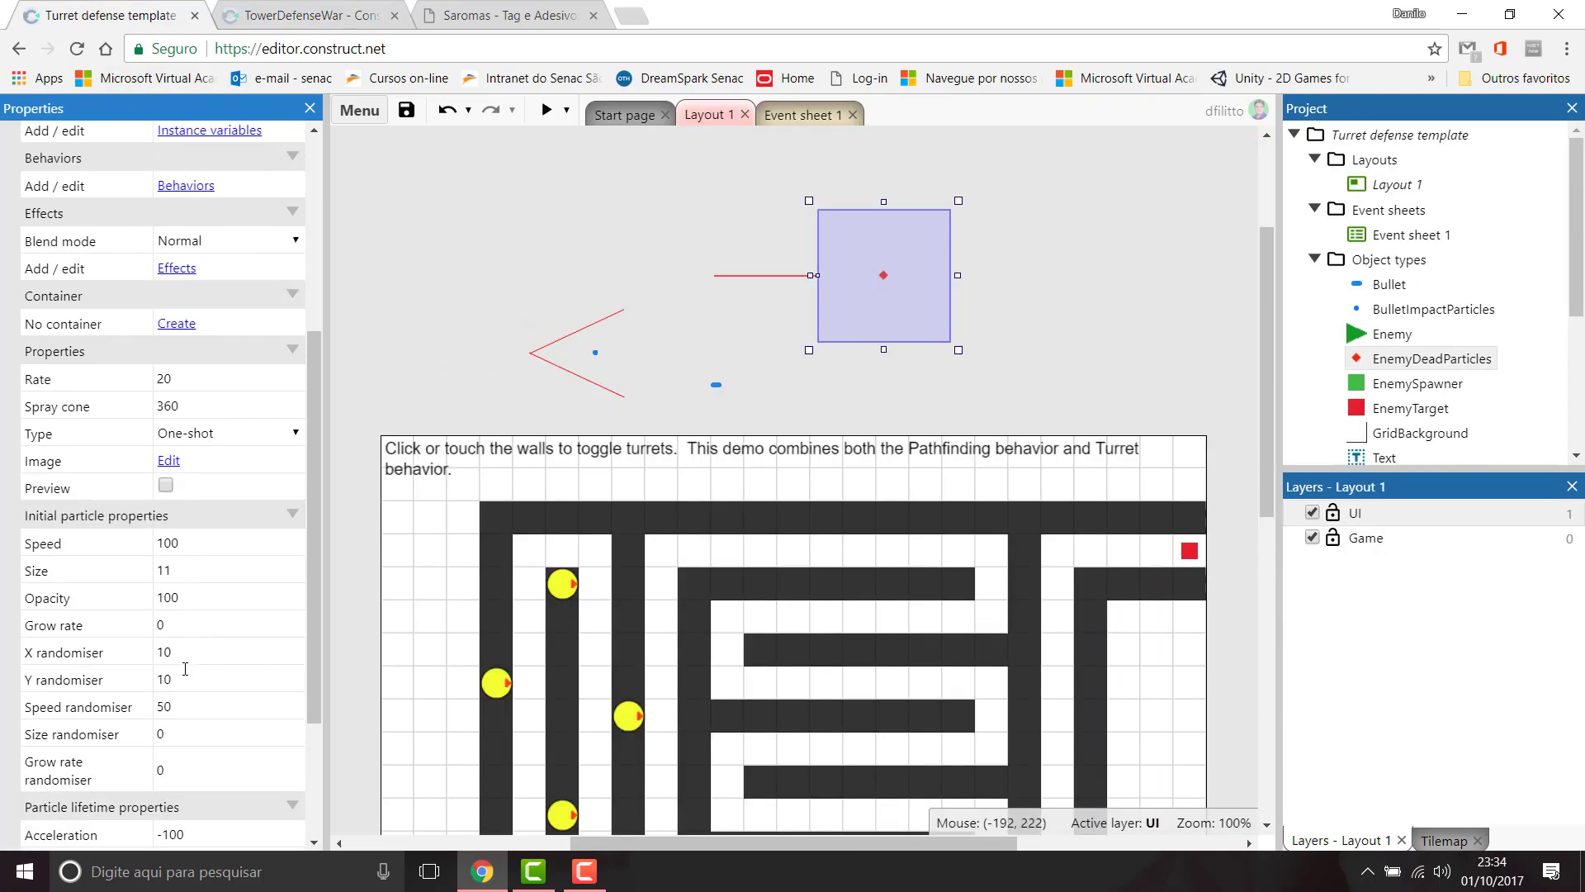
pyautogui.click(278, 19)
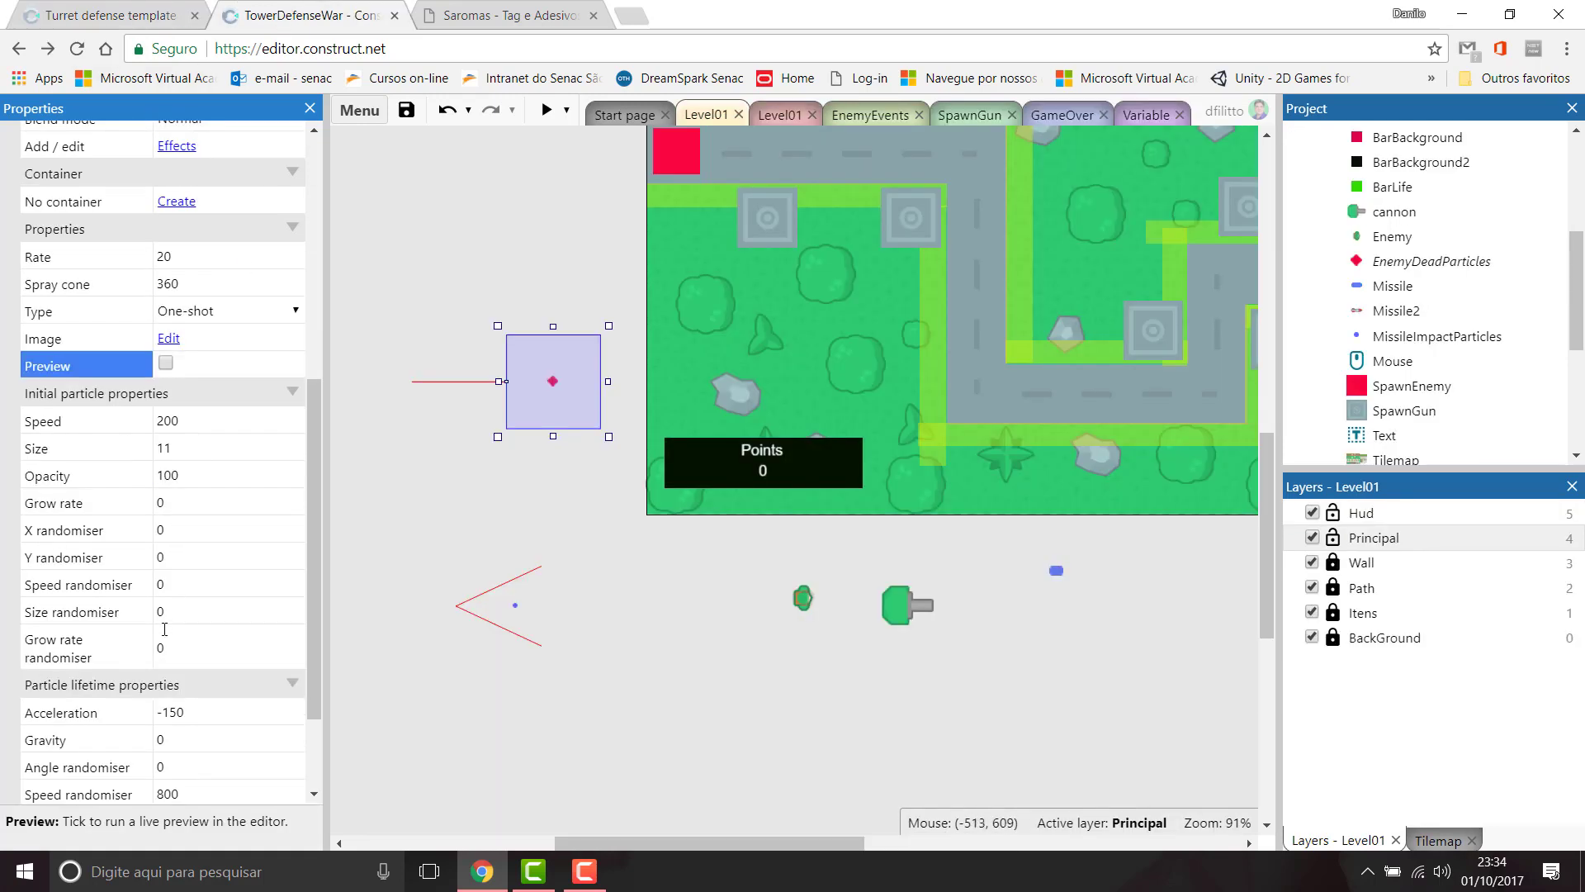
pyautogui.scroll(-1, 167, 560)
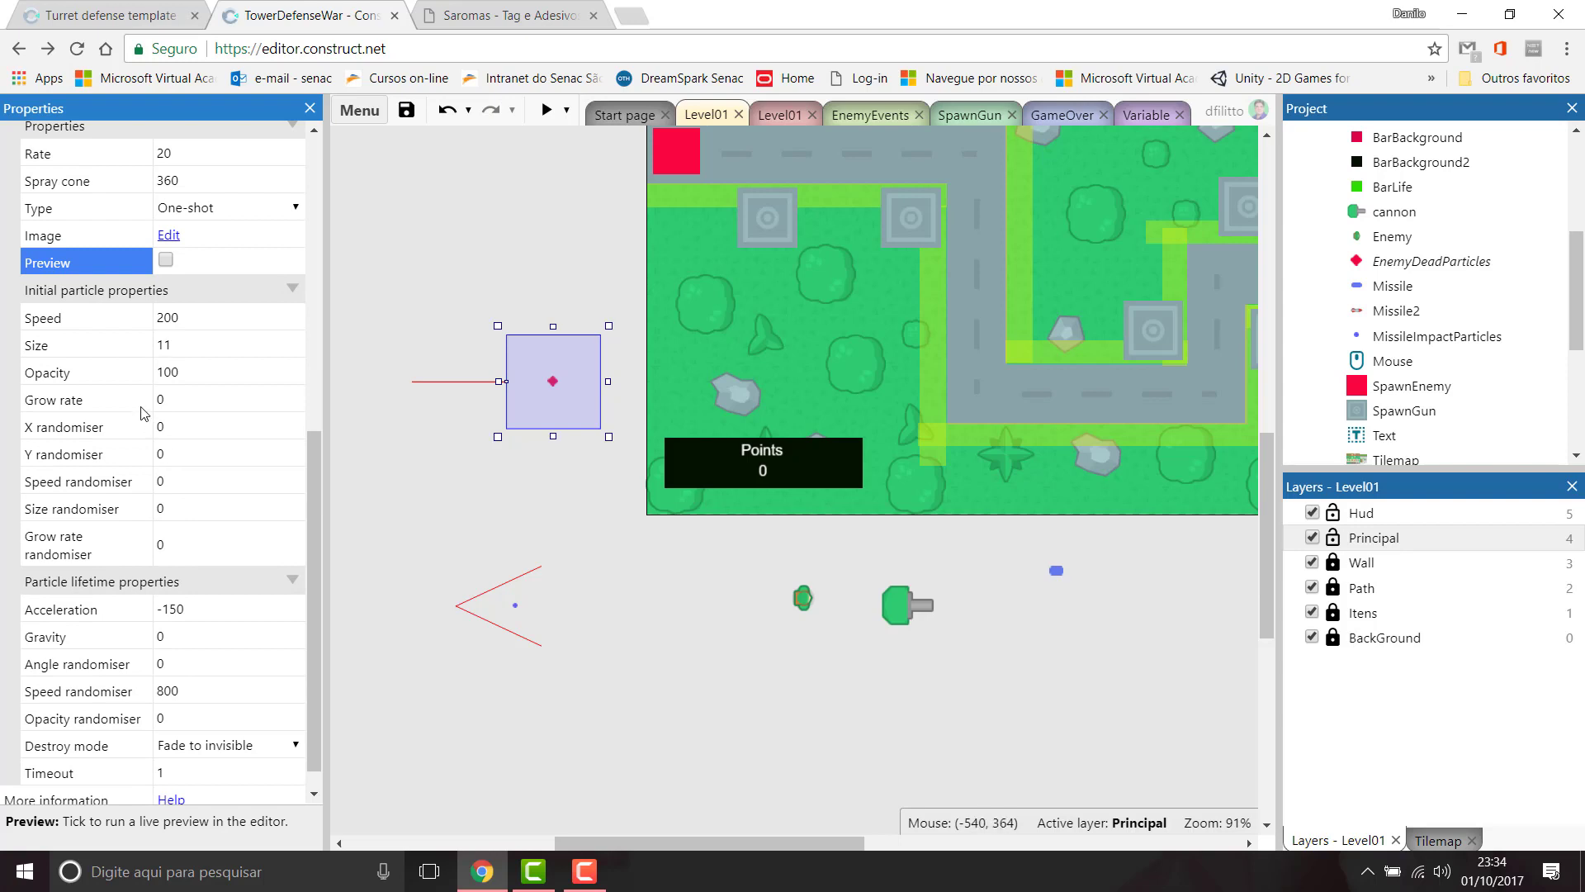
pyautogui.click(89, 10)
pyautogui.click(337, 10)
pyautogui.click(202, 320)
pyautogui.write('10')
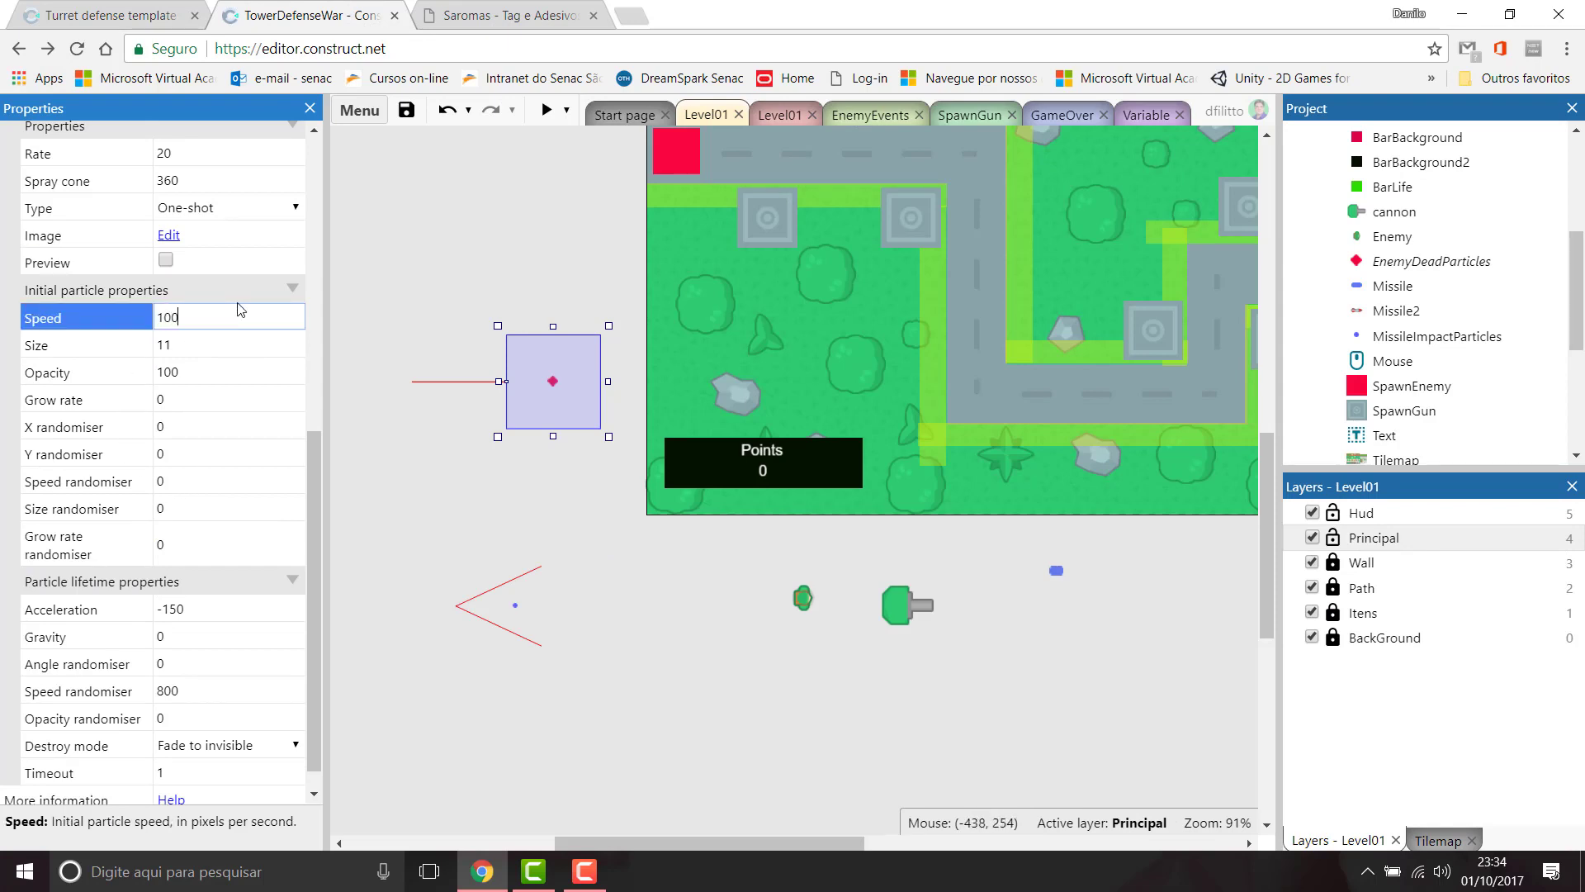
pyautogui.press('Tab')
# Step: Check the template's randomiser values and set the X and Y randomisers of EnemyDeadParticles in TowerDefenseWar to 10 each
pyautogui.click(181, 429)
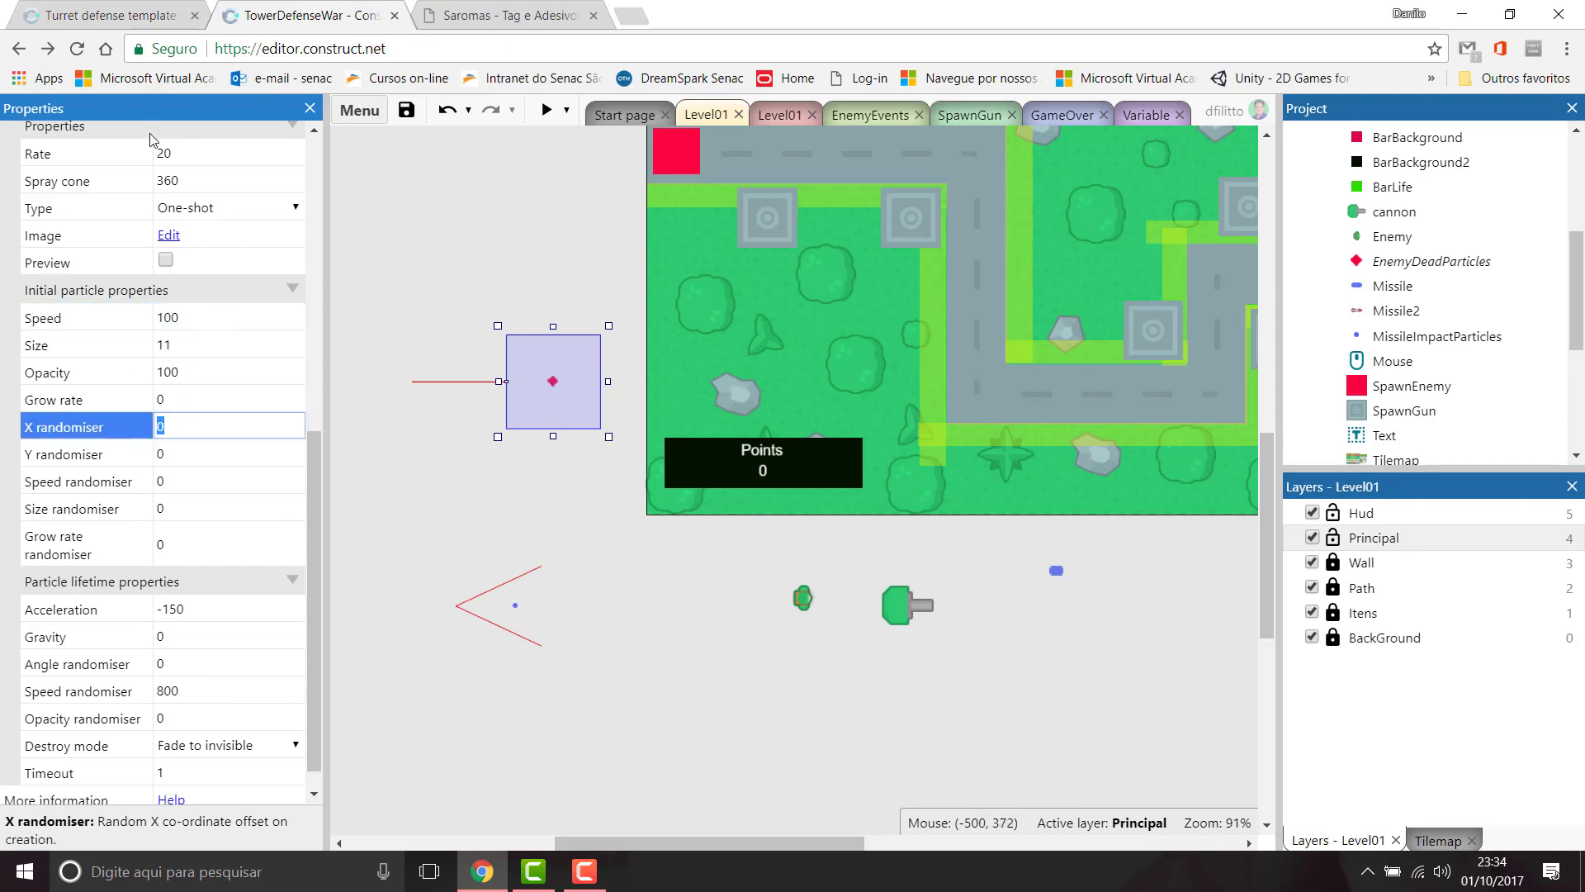
pyautogui.click(122, 10)
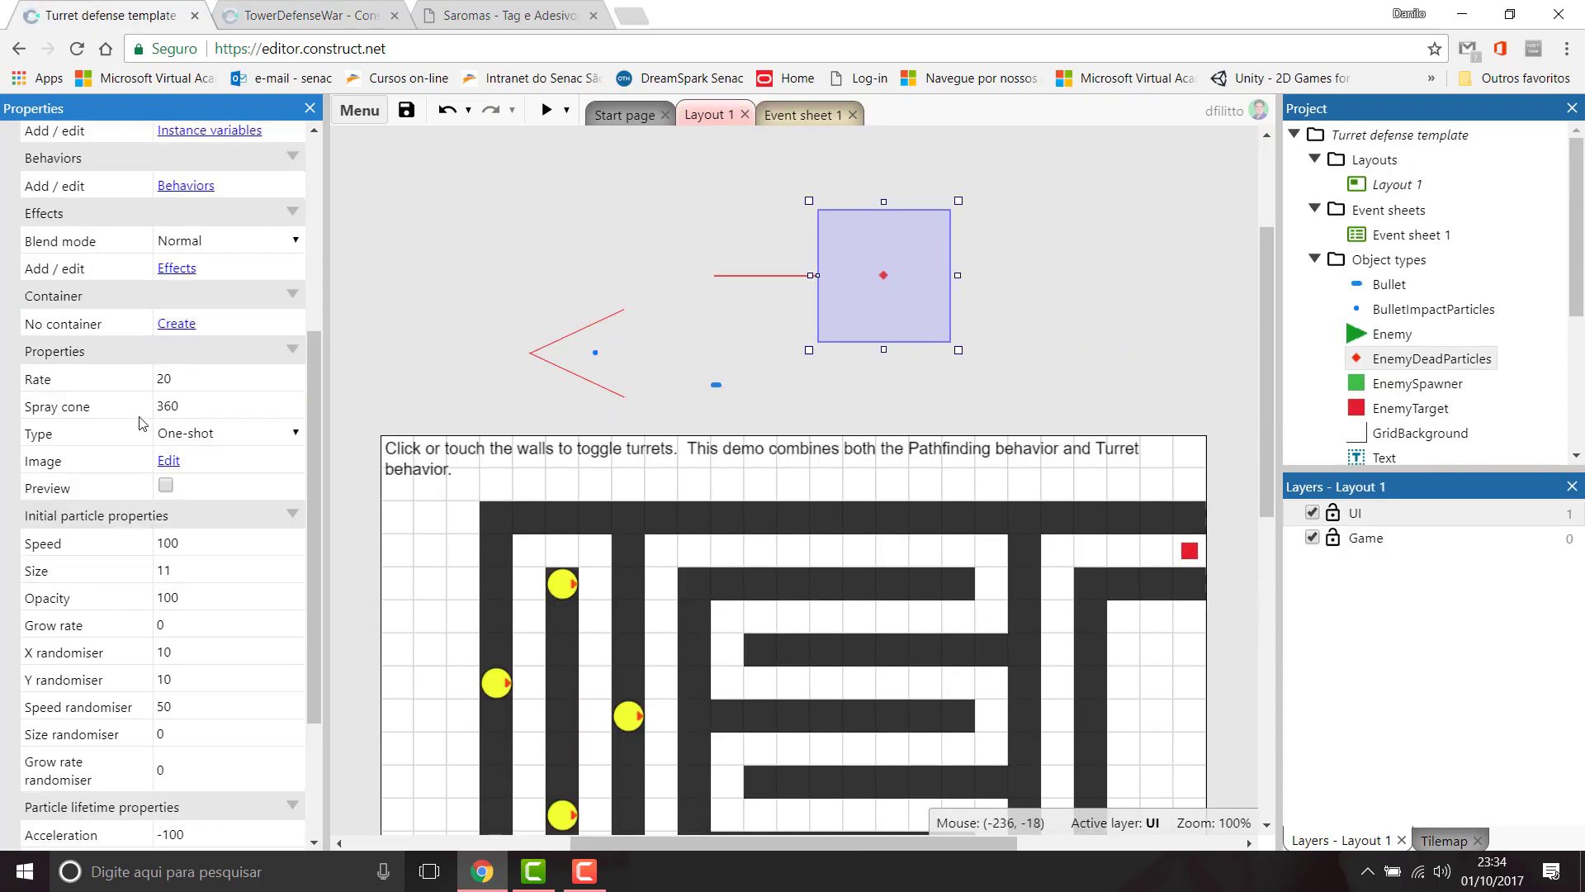
pyautogui.scroll(-2, 195, 478)
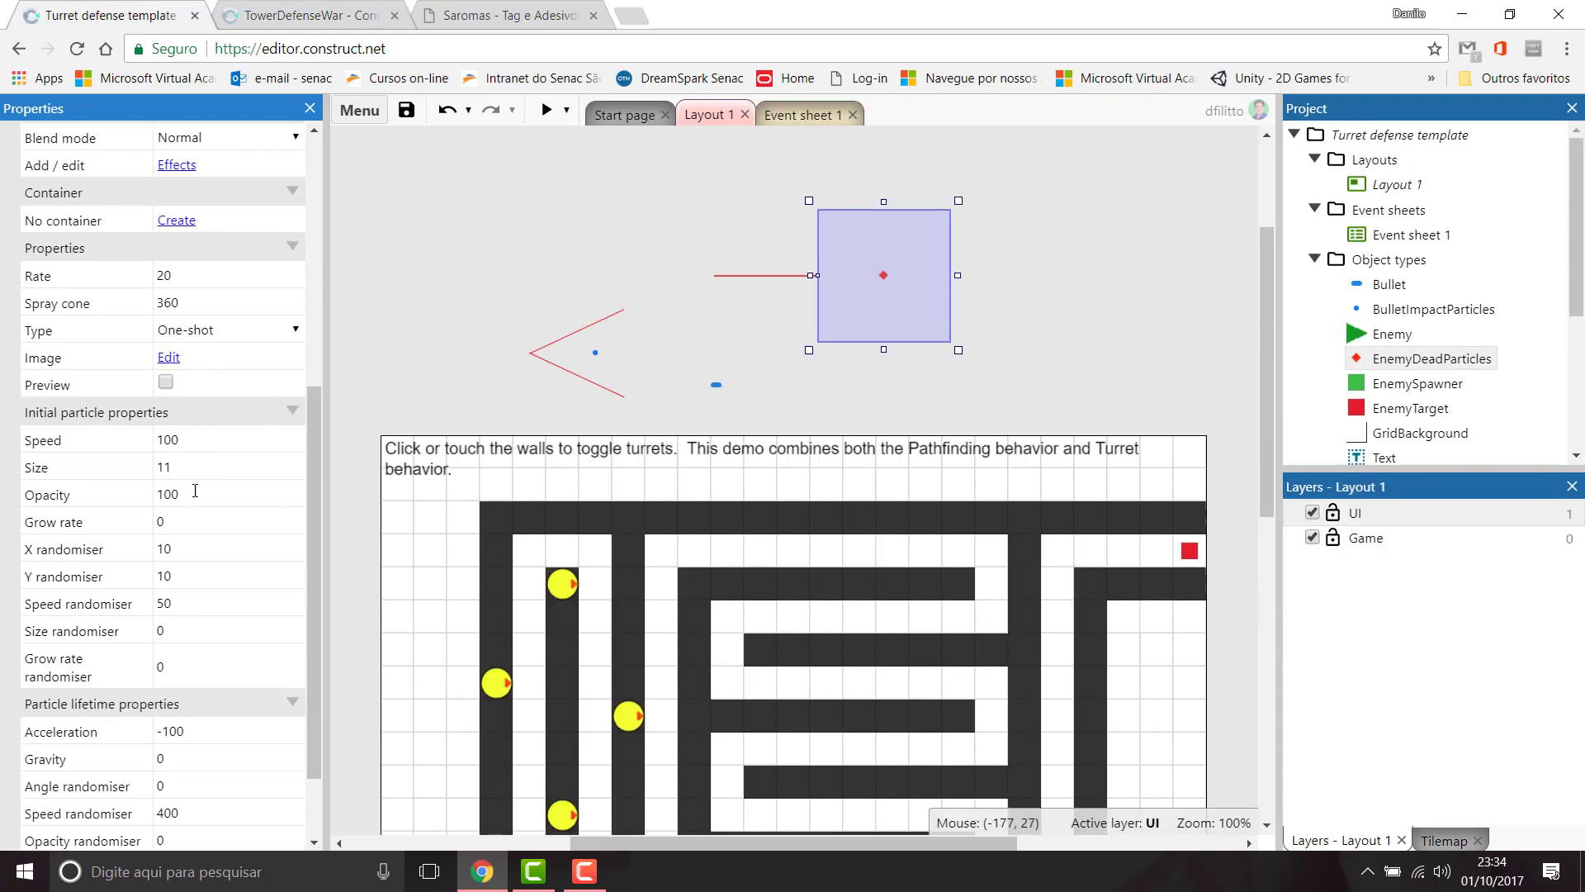
pyautogui.click(195, 549)
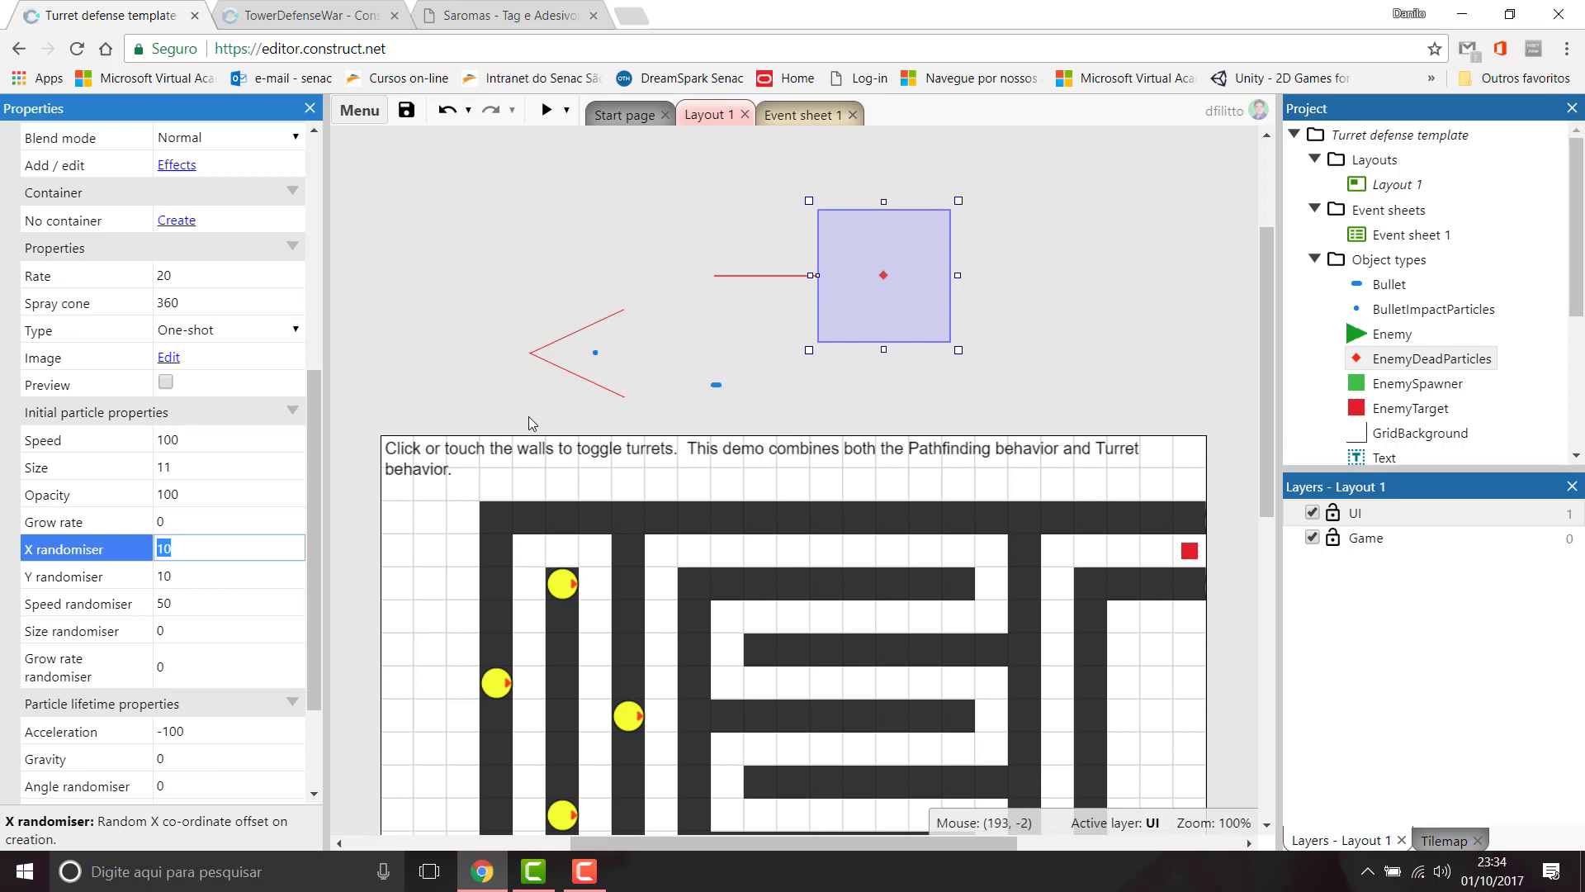
pyautogui.hotkey('ctrl', 'Tab')
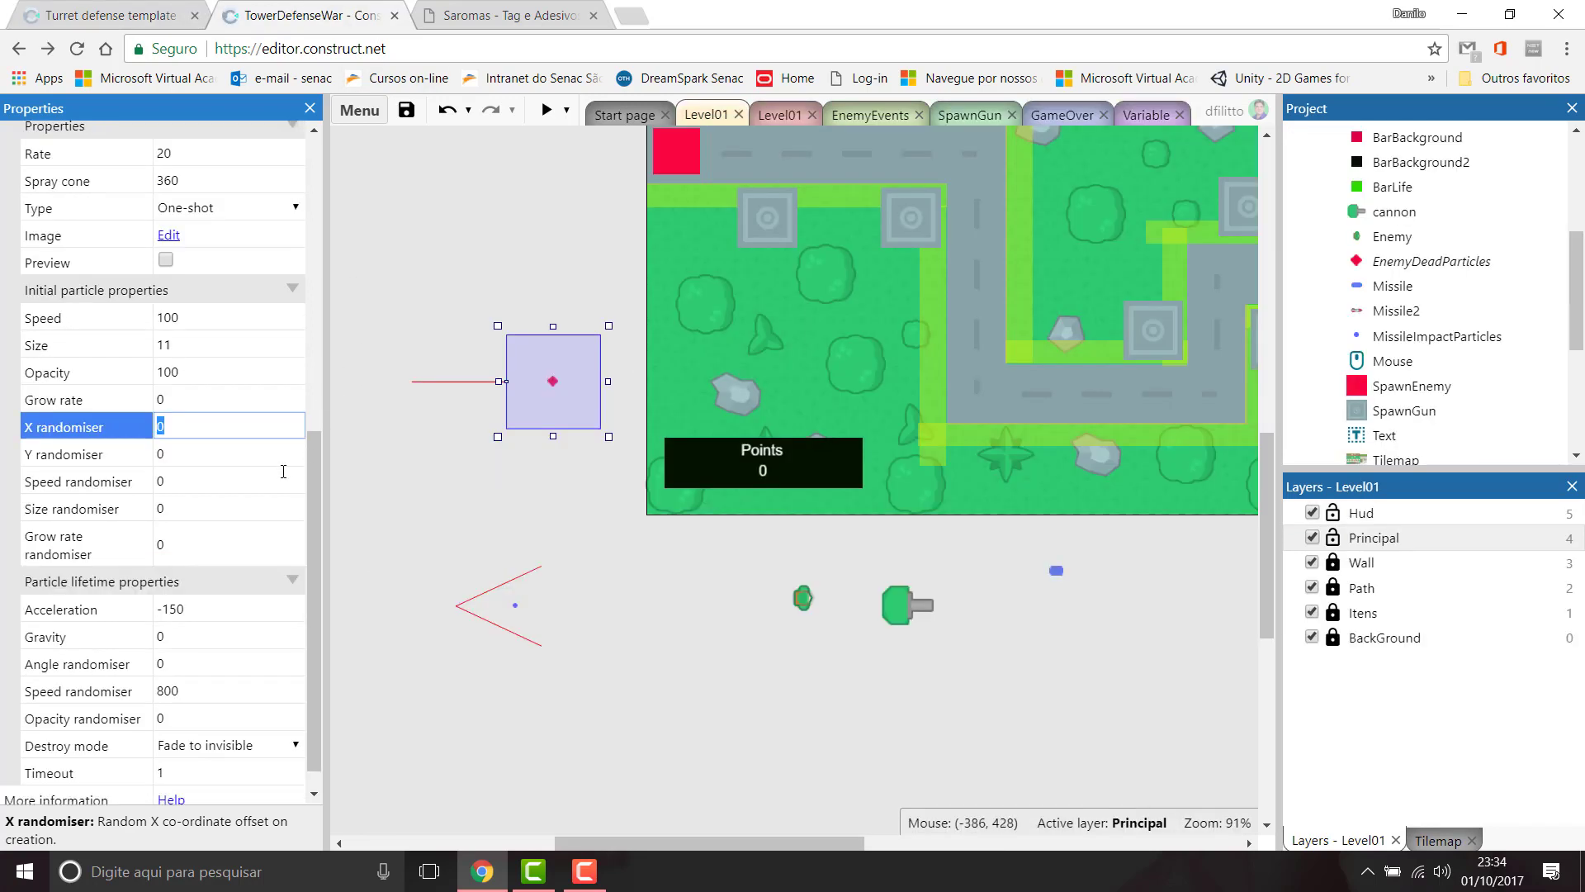
pyautogui.write('10')
pyautogui.press('Tab')
pyautogui.write('10')
pyautogui.press('Tab')
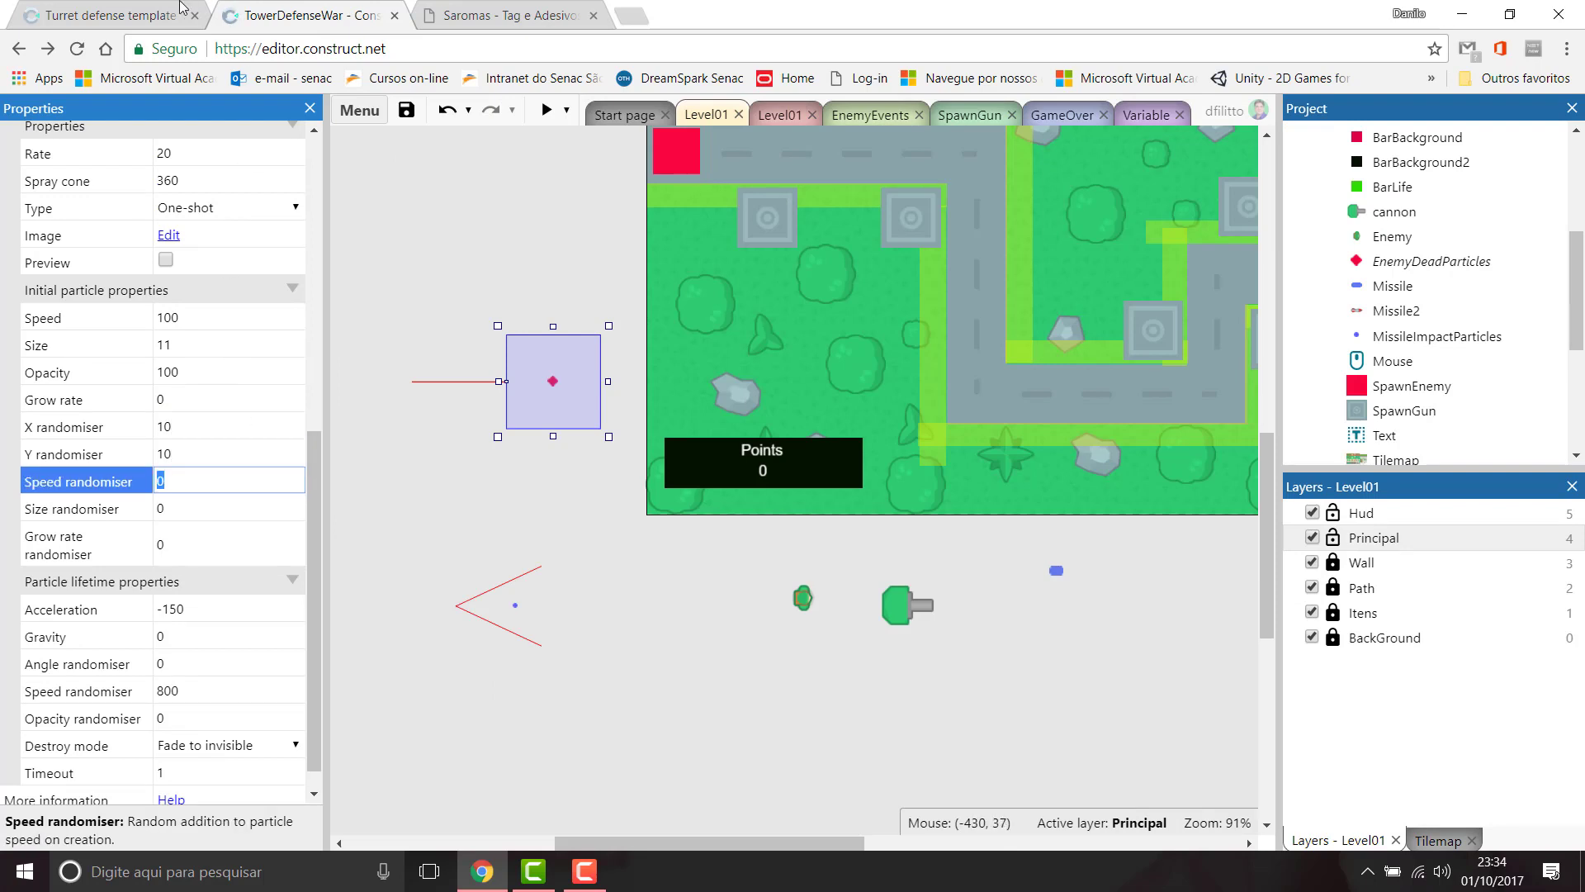
# Step: Look up the initial speed randomiser in the Turret defense template and set it to 50 for EnemyDeadParticles in TowerDefenseWar
pyautogui.hotkey('ctrl', 'shift', 'Tab')
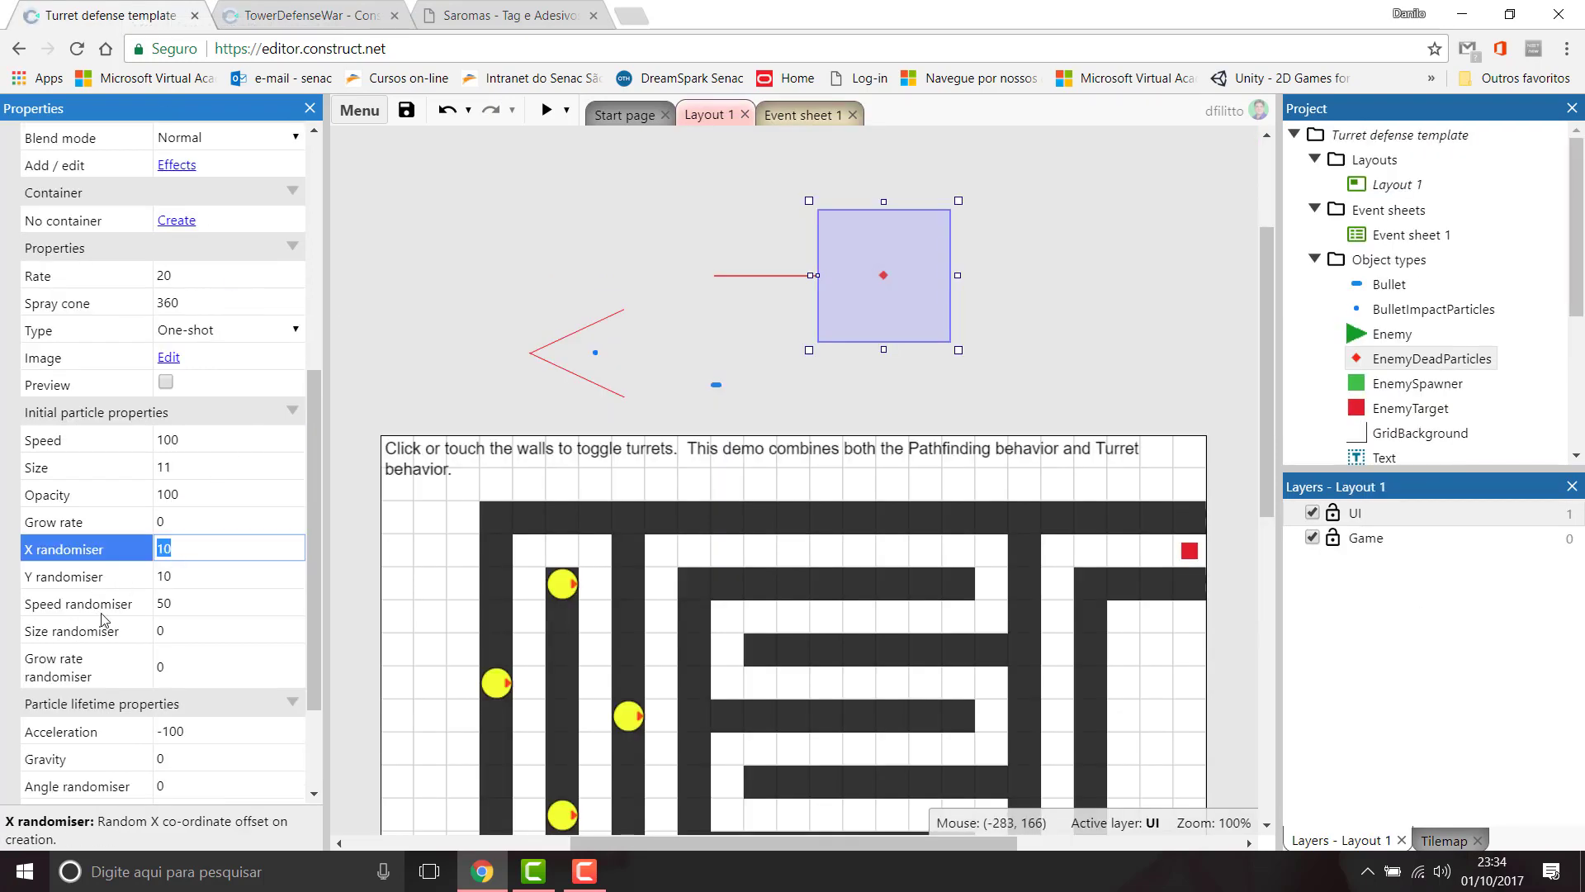
pyautogui.hotkey('ctrl', 'Tab')
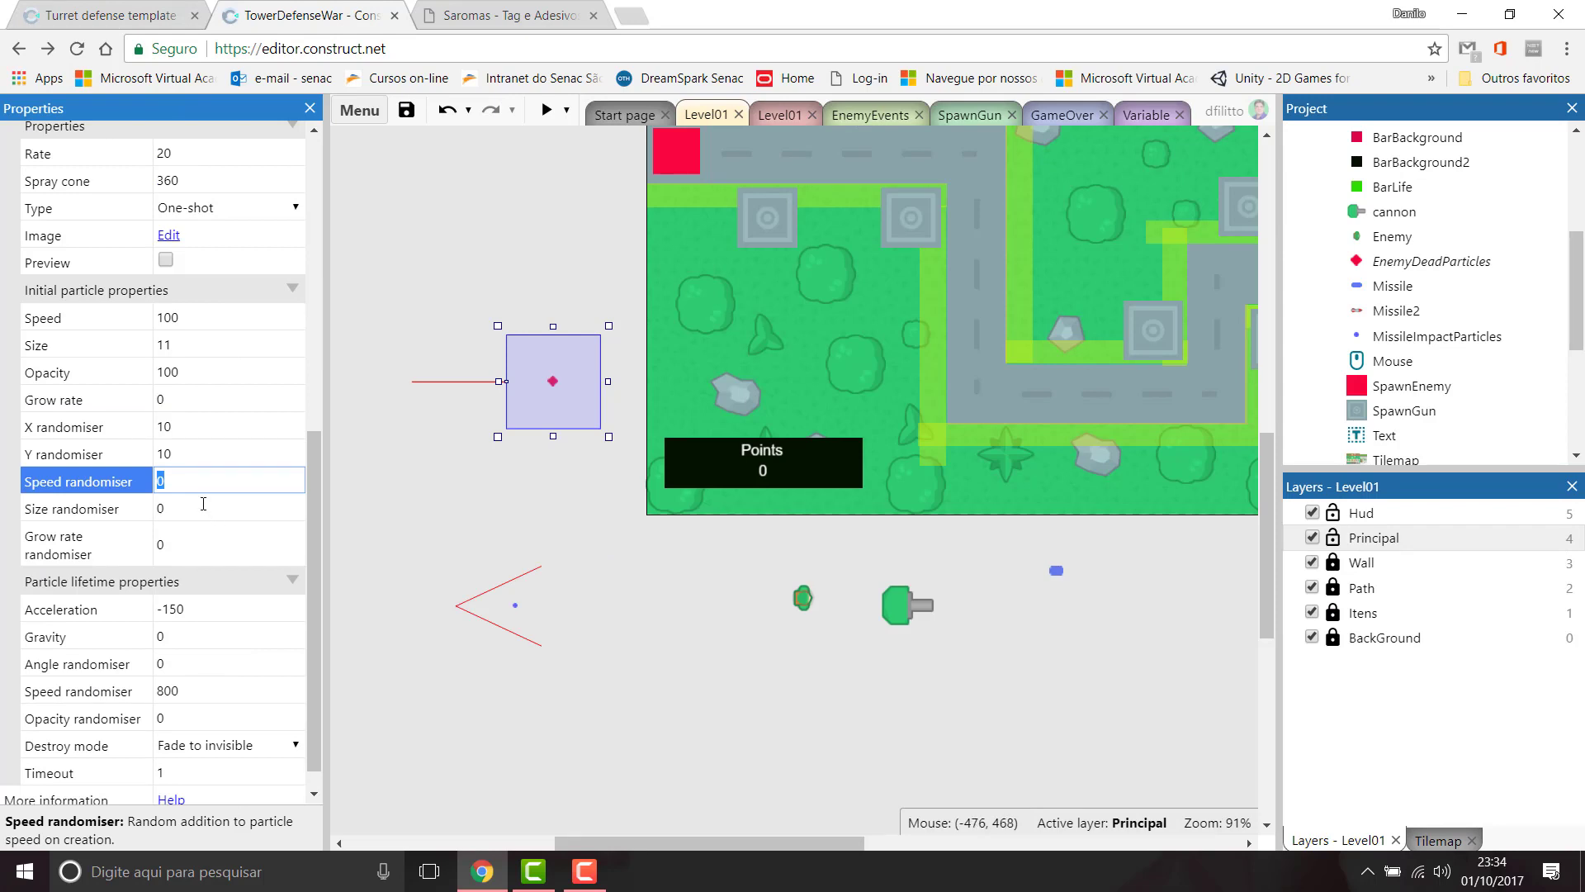
pyautogui.write('50')
pyautogui.press('Tab')
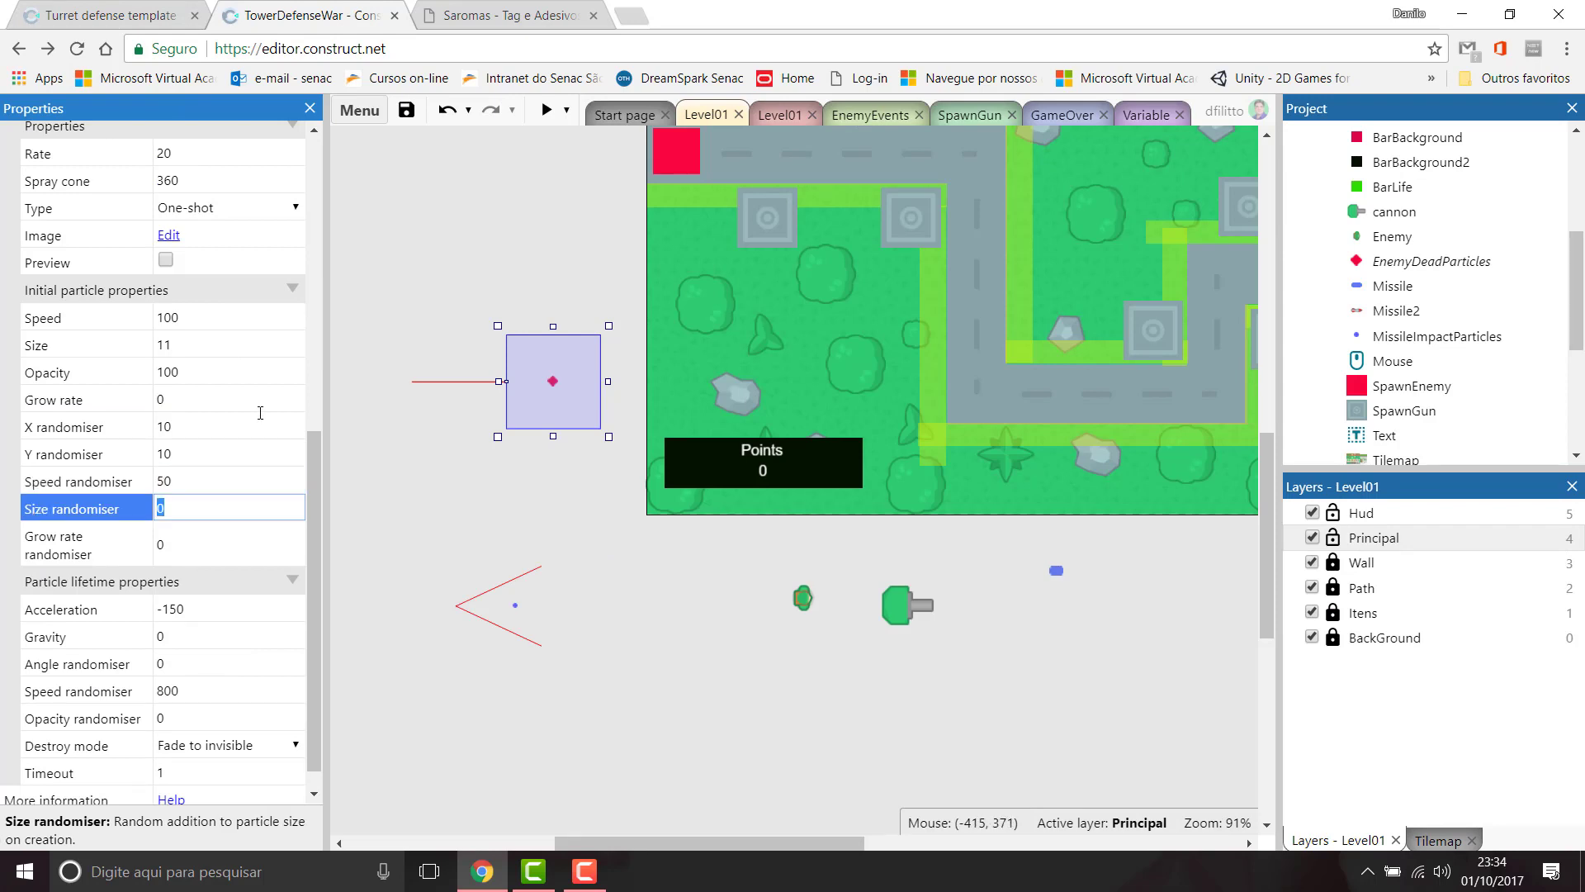
# Step: Match the template's particle lifetime values in TowerDefenseWar by setting acceleration to -100 and the lifetime speed randomiser to 400
pyautogui.click(165, 12)
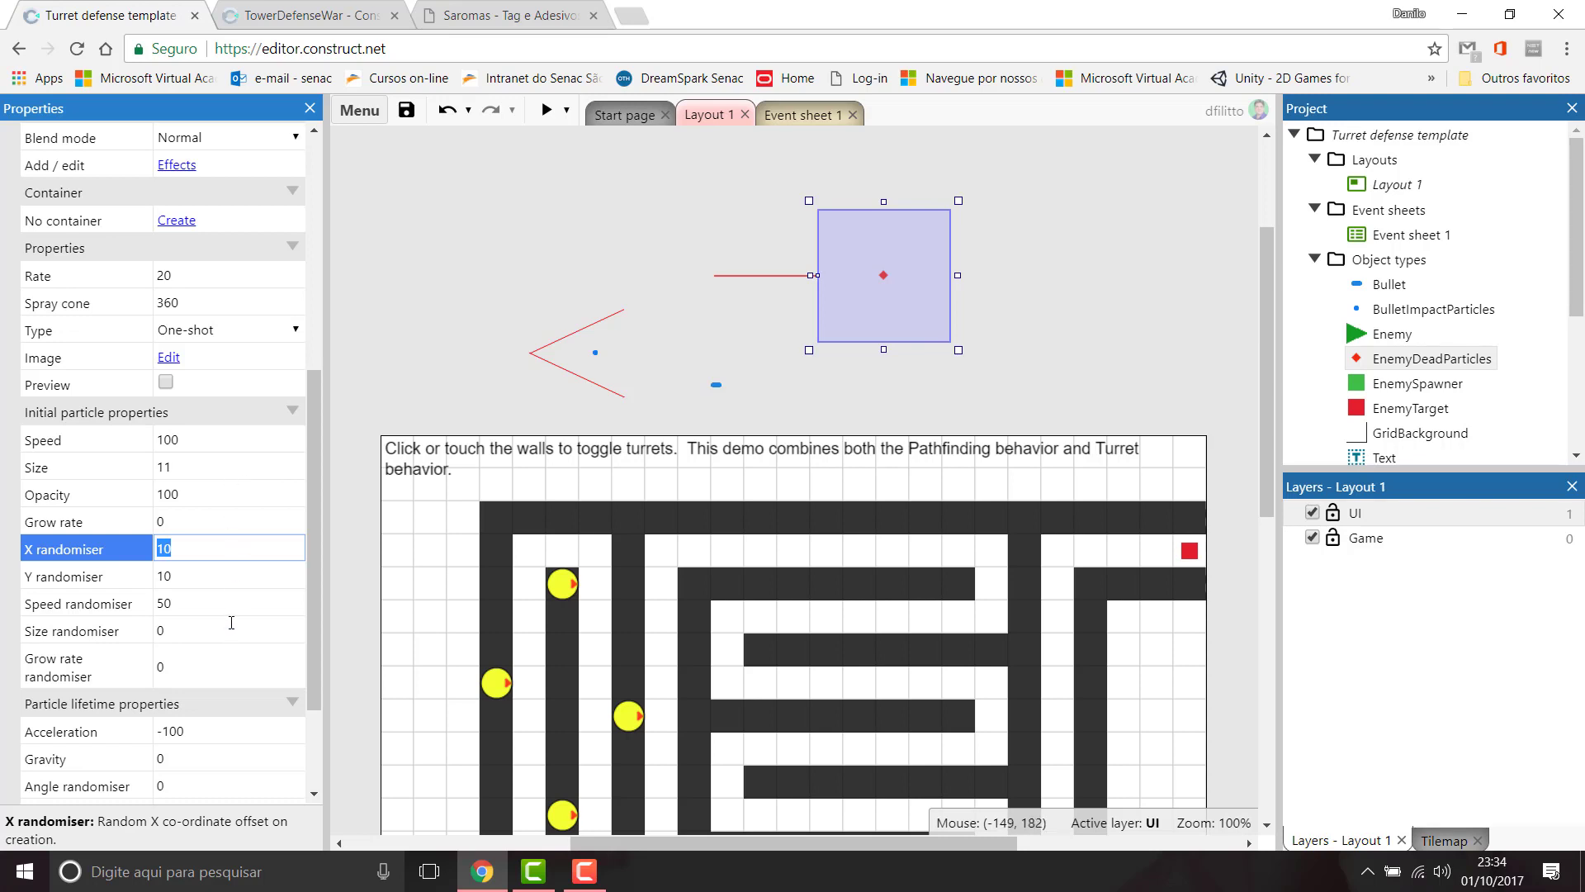
pyautogui.scroll(-2, 231, 623)
pyautogui.click(289, 16)
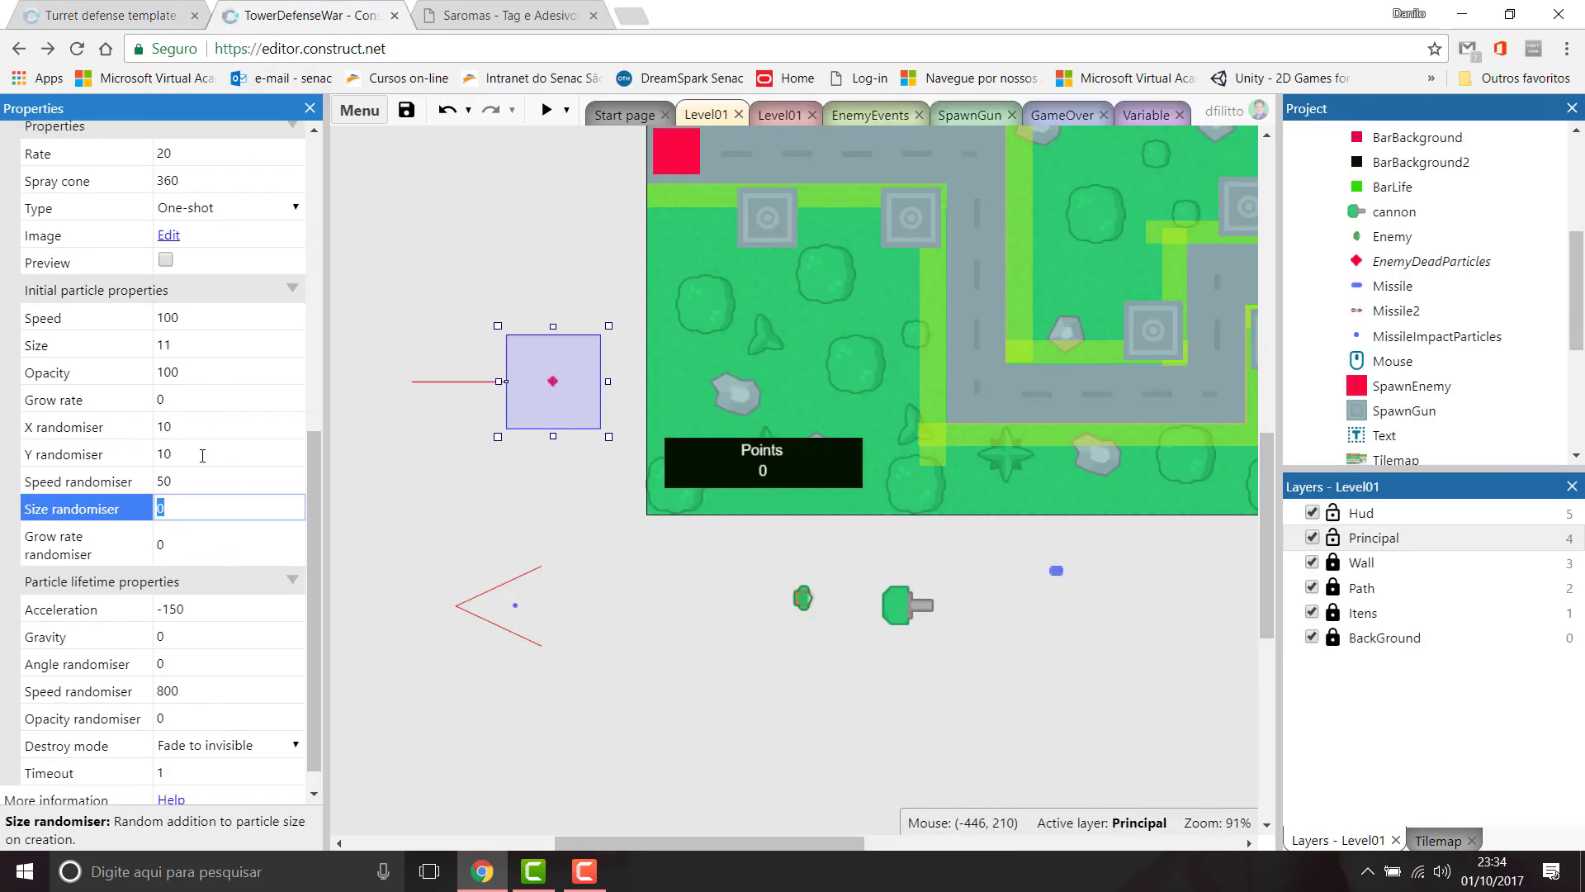
pyautogui.click(194, 615)
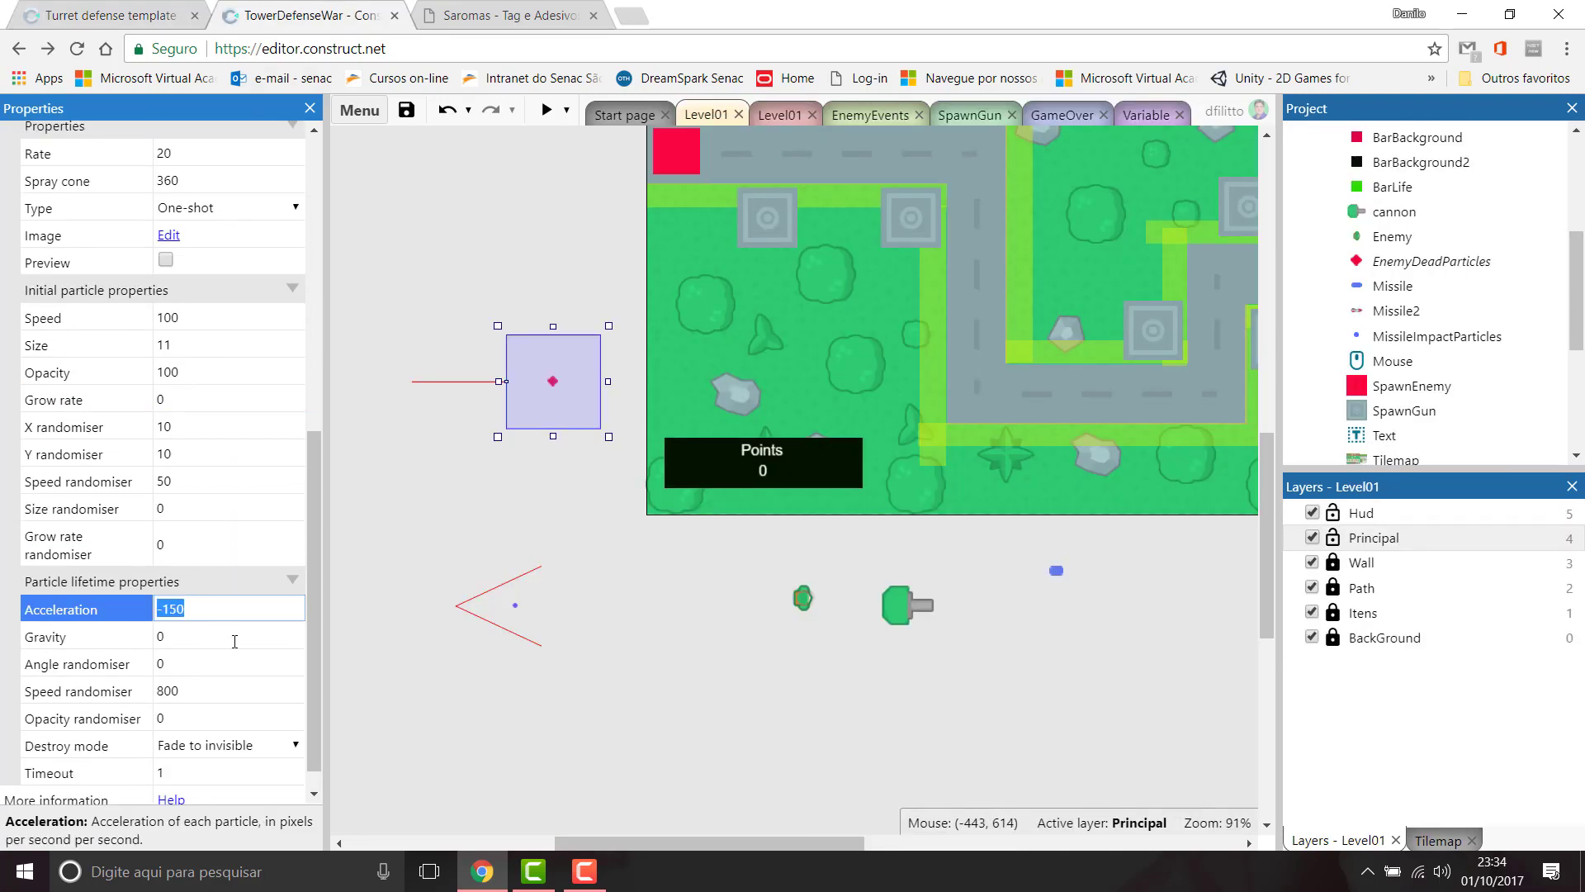
pyautogui.write('-10')
pyautogui.press('Tab')
pyautogui.press('Tab')
pyautogui.press('Tab')
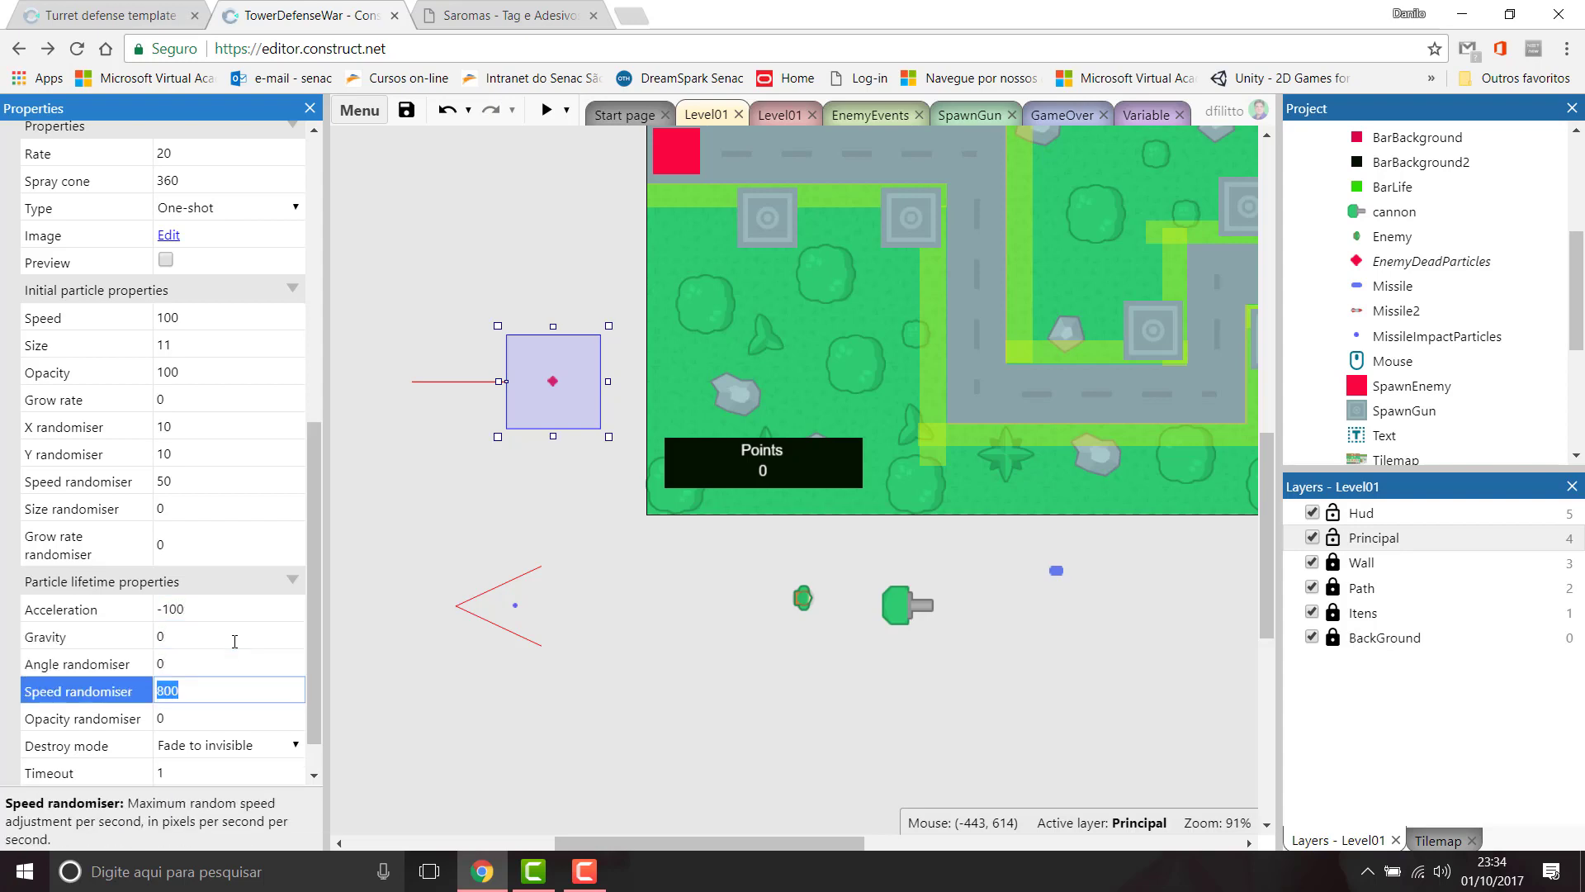
pyautogui.write('4')
pyautogui.press('Tab')
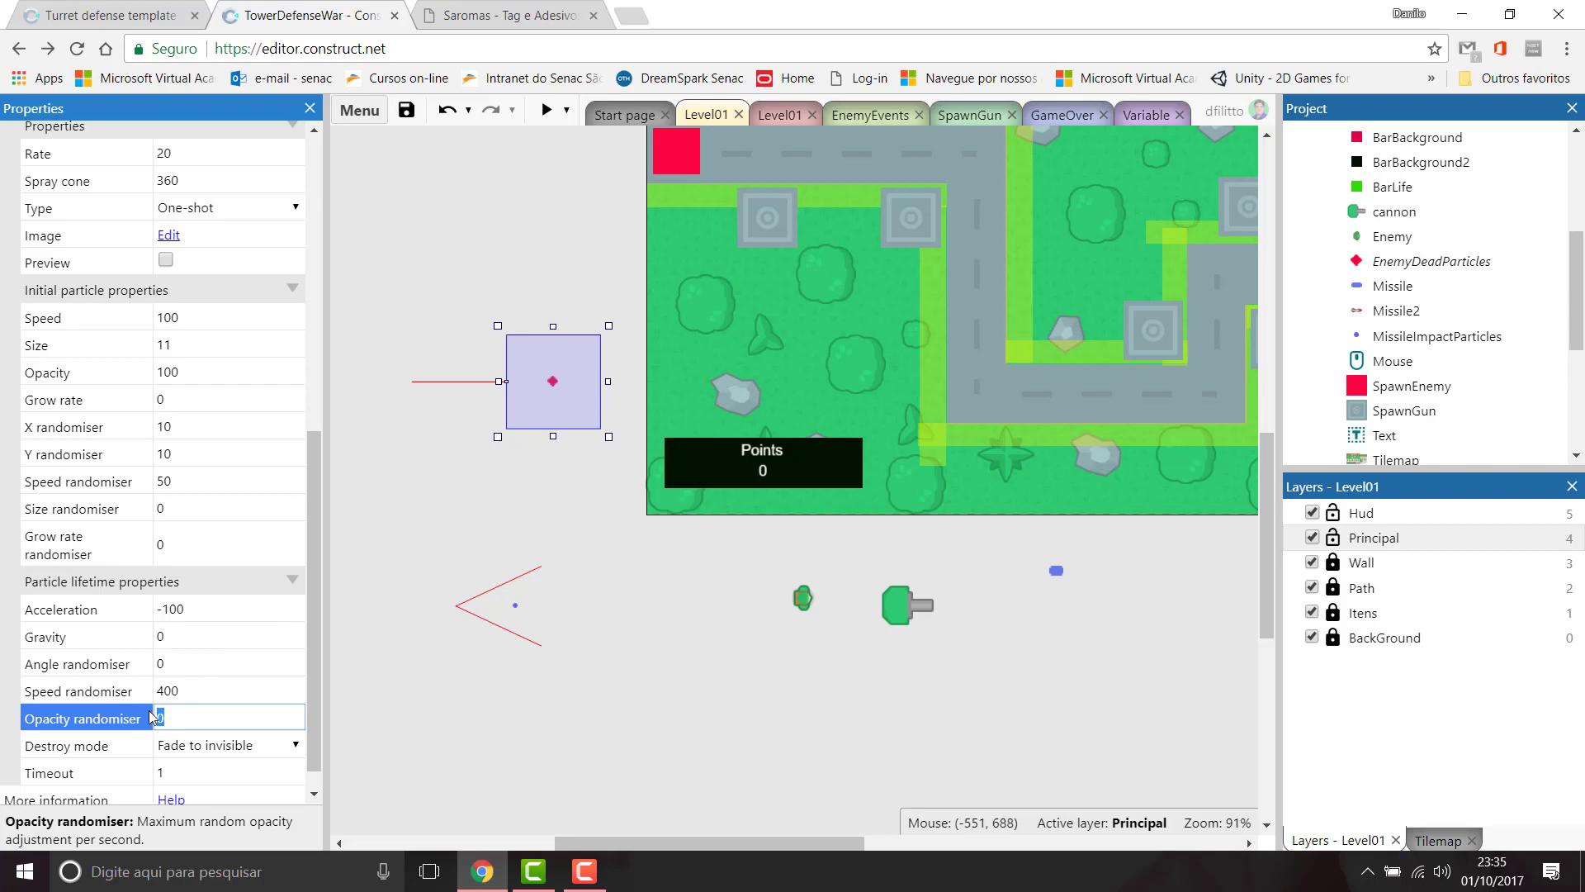
# Step: Open and close the game preview, then run the live preview of EnemyDeadParticles in the layout and switch it off
pyautogui.click(546, 109)
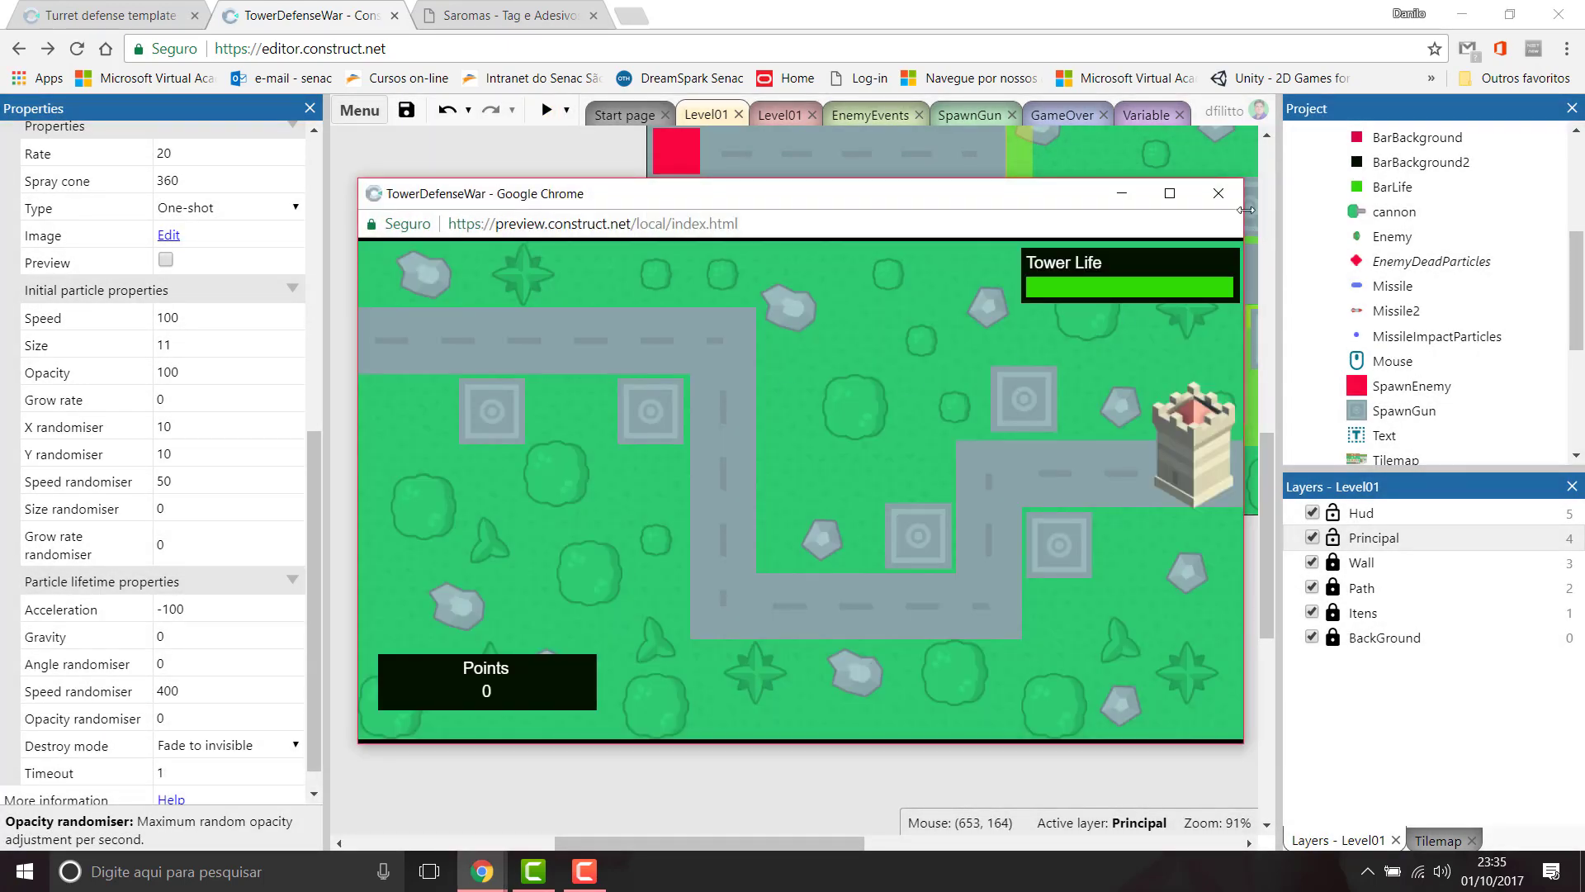
pyautogui.click(1218, 194)
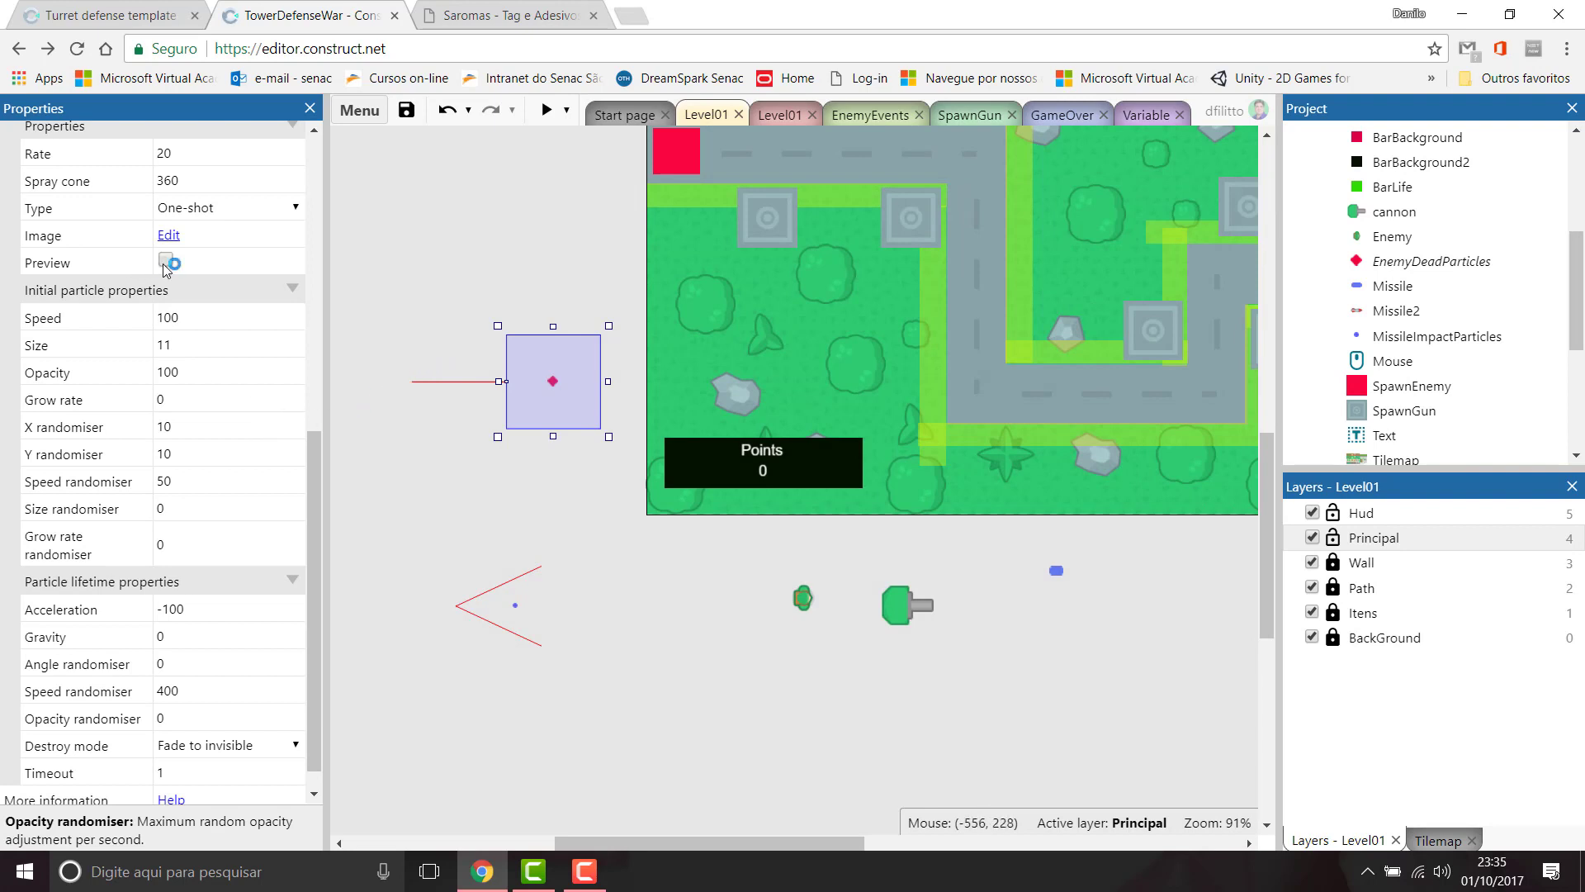
pyautogui.click(165, 260)
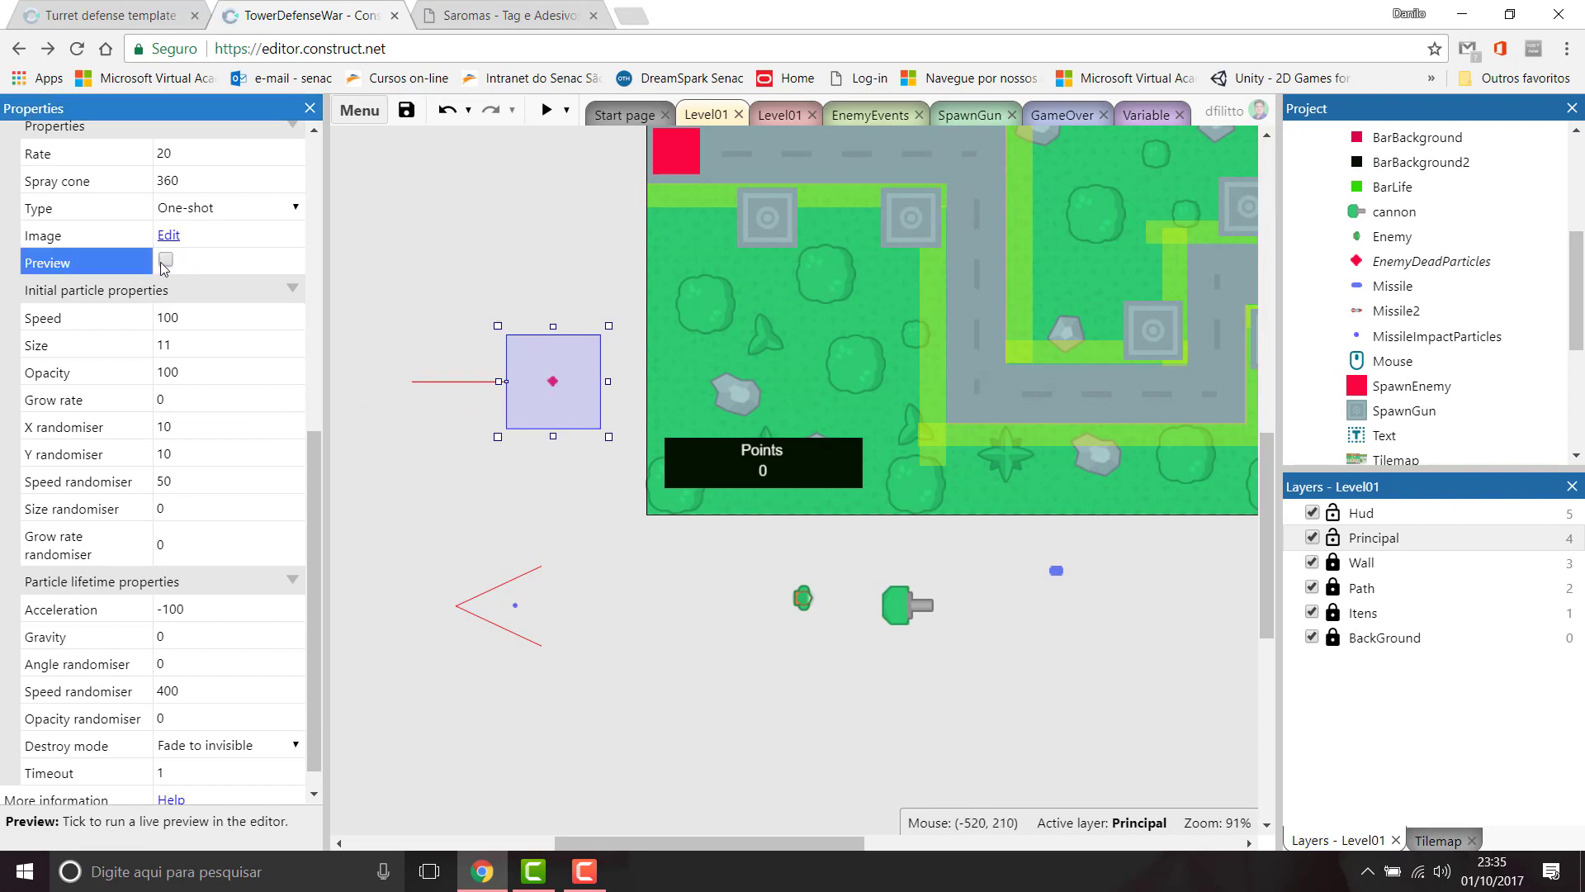
pyautogui.click(166, 261)
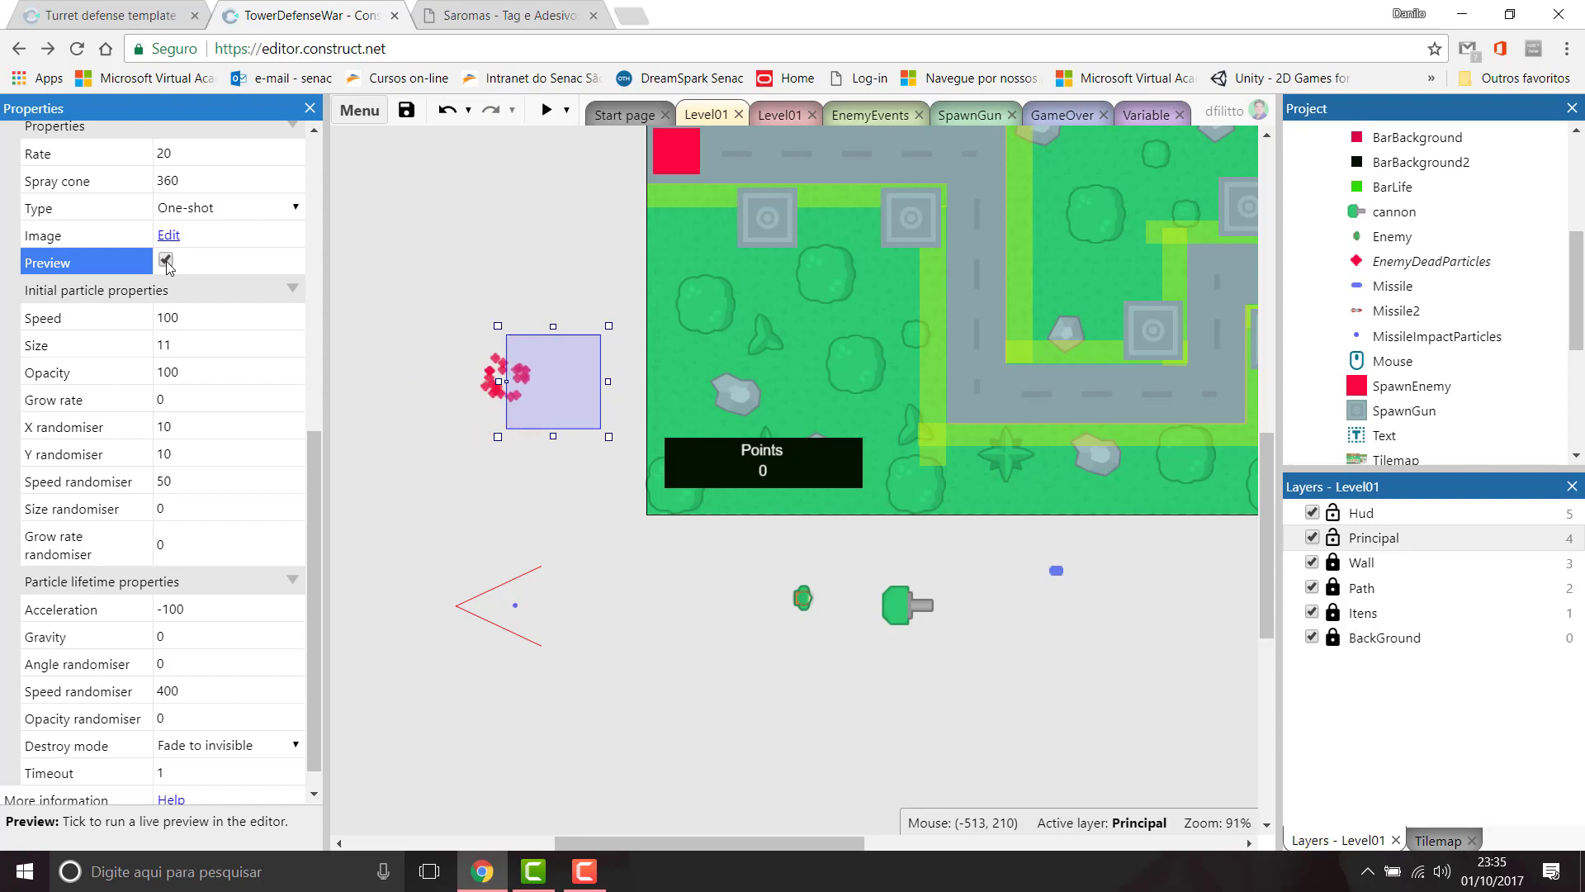
pyautogui.click(166, 260)
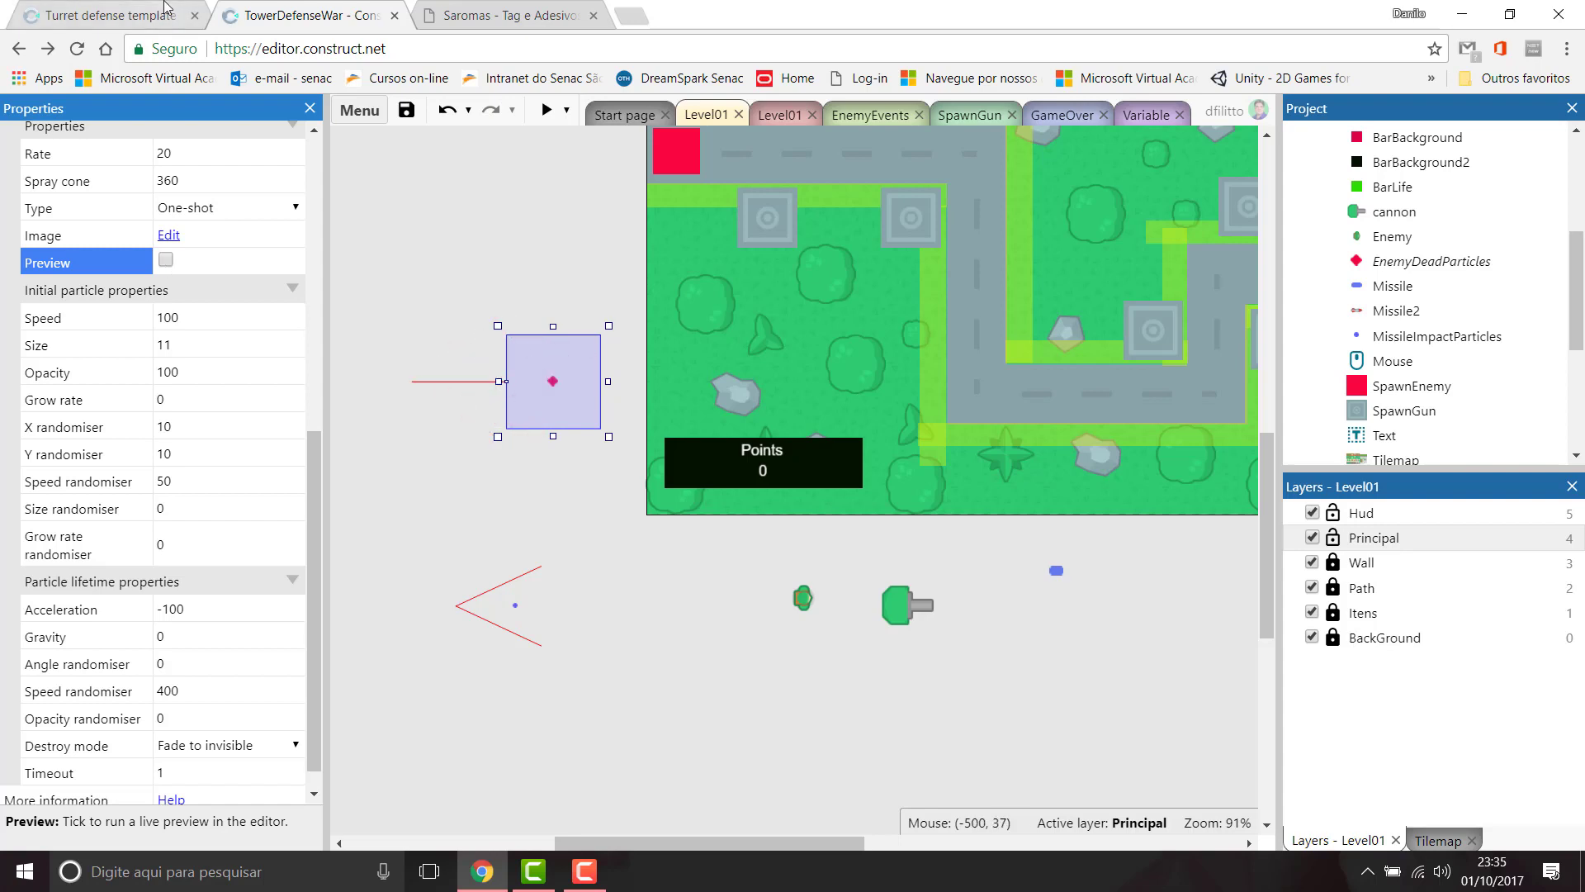
# Step: Preview the Turret defense template's EnemyDeadParticles effect for comparison
pyautogui.click(166, 8)
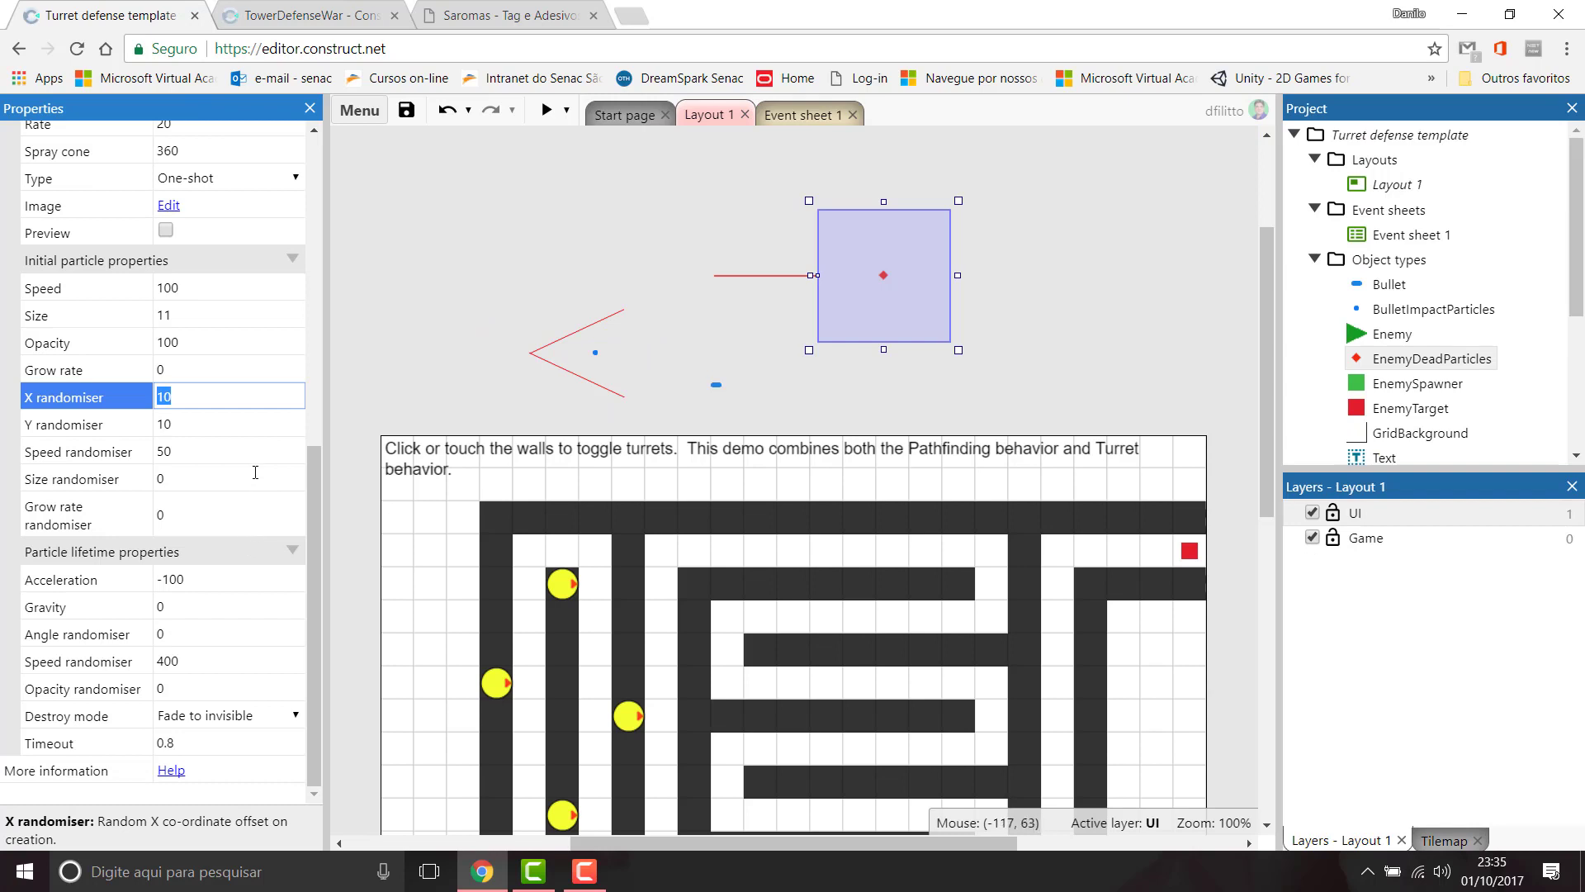
pyautogui.click(166, 231)
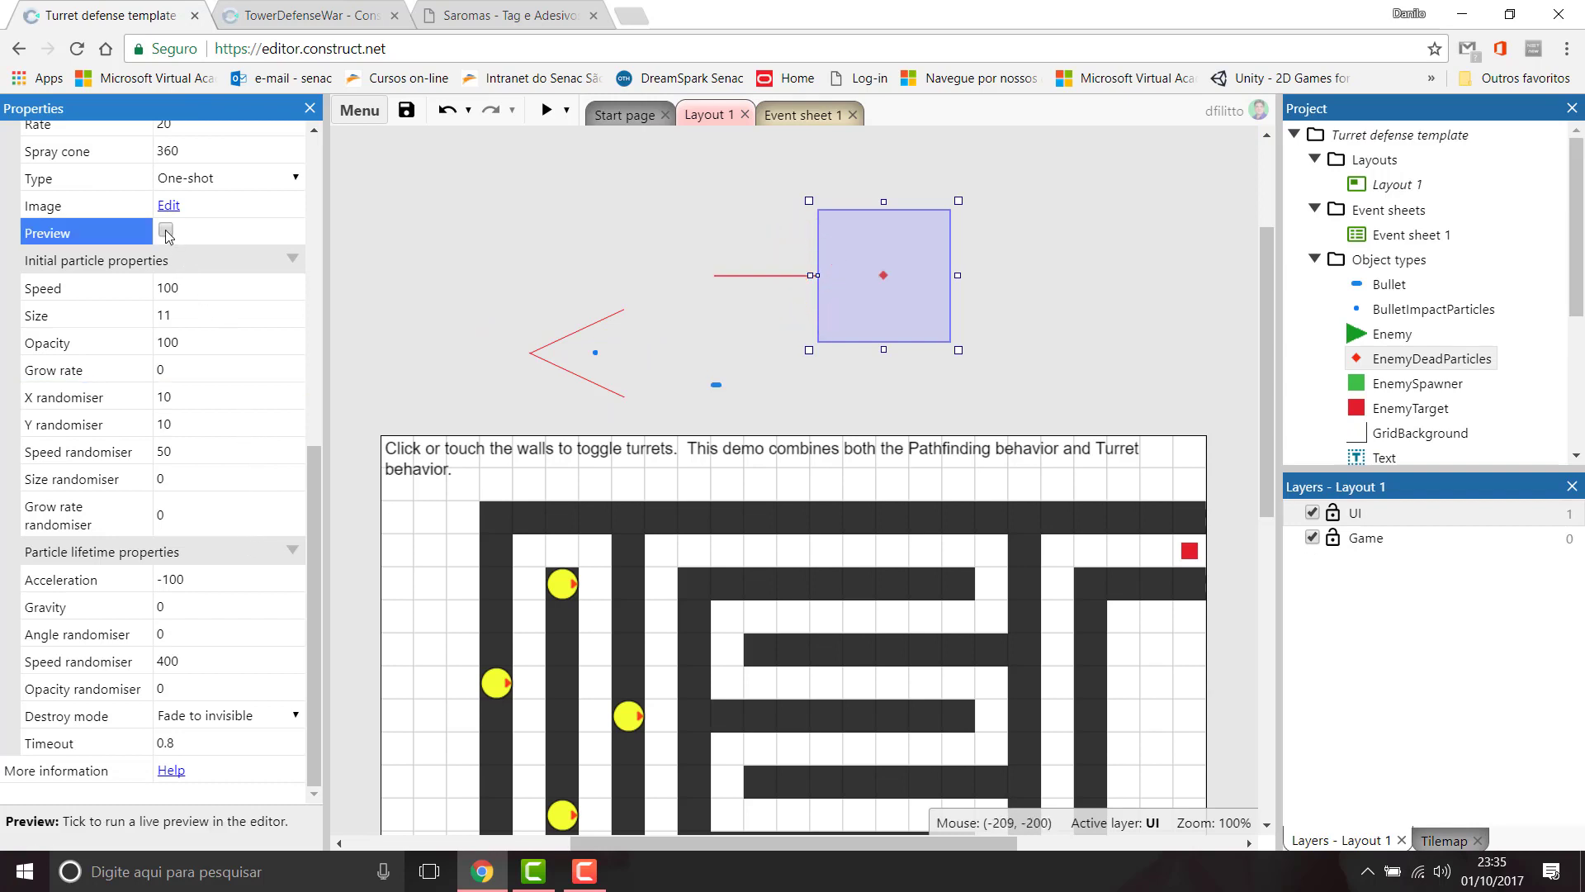
pyautogui.click(166, 231)
# Step: In TowerDefenseWar's Level01 event sheet, make Enemy spawn EnemyDeadParticles on layer 4, placed before Destroy, when its Life ≤ 0
pyautogui.click(331, 8)
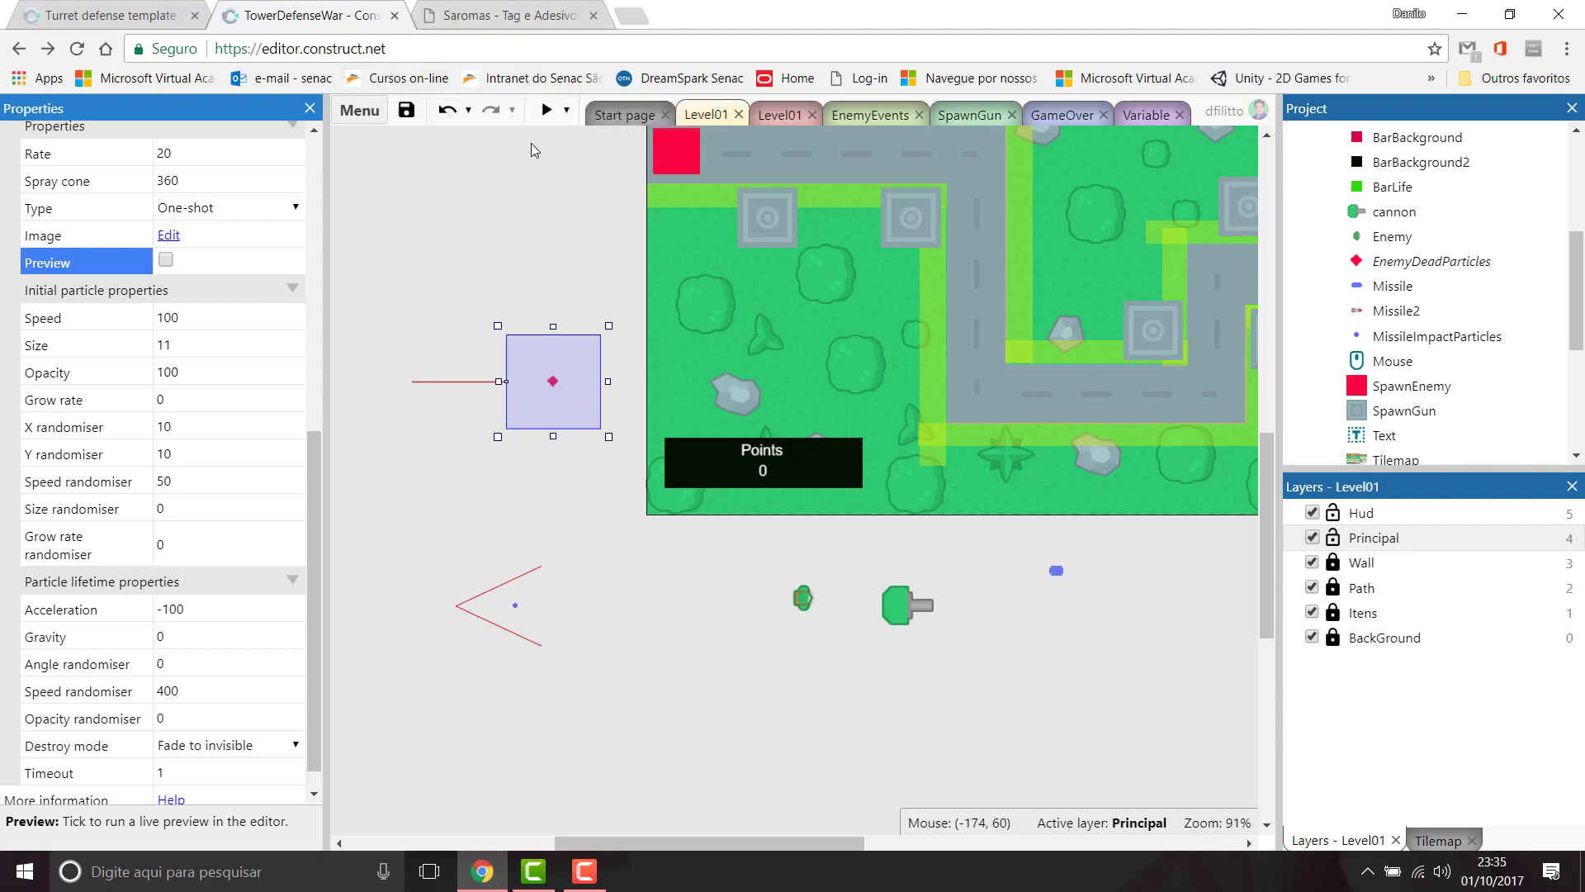
pyautogui.click(769, 116)
pyautogui.scroll(-3, 783, 450)
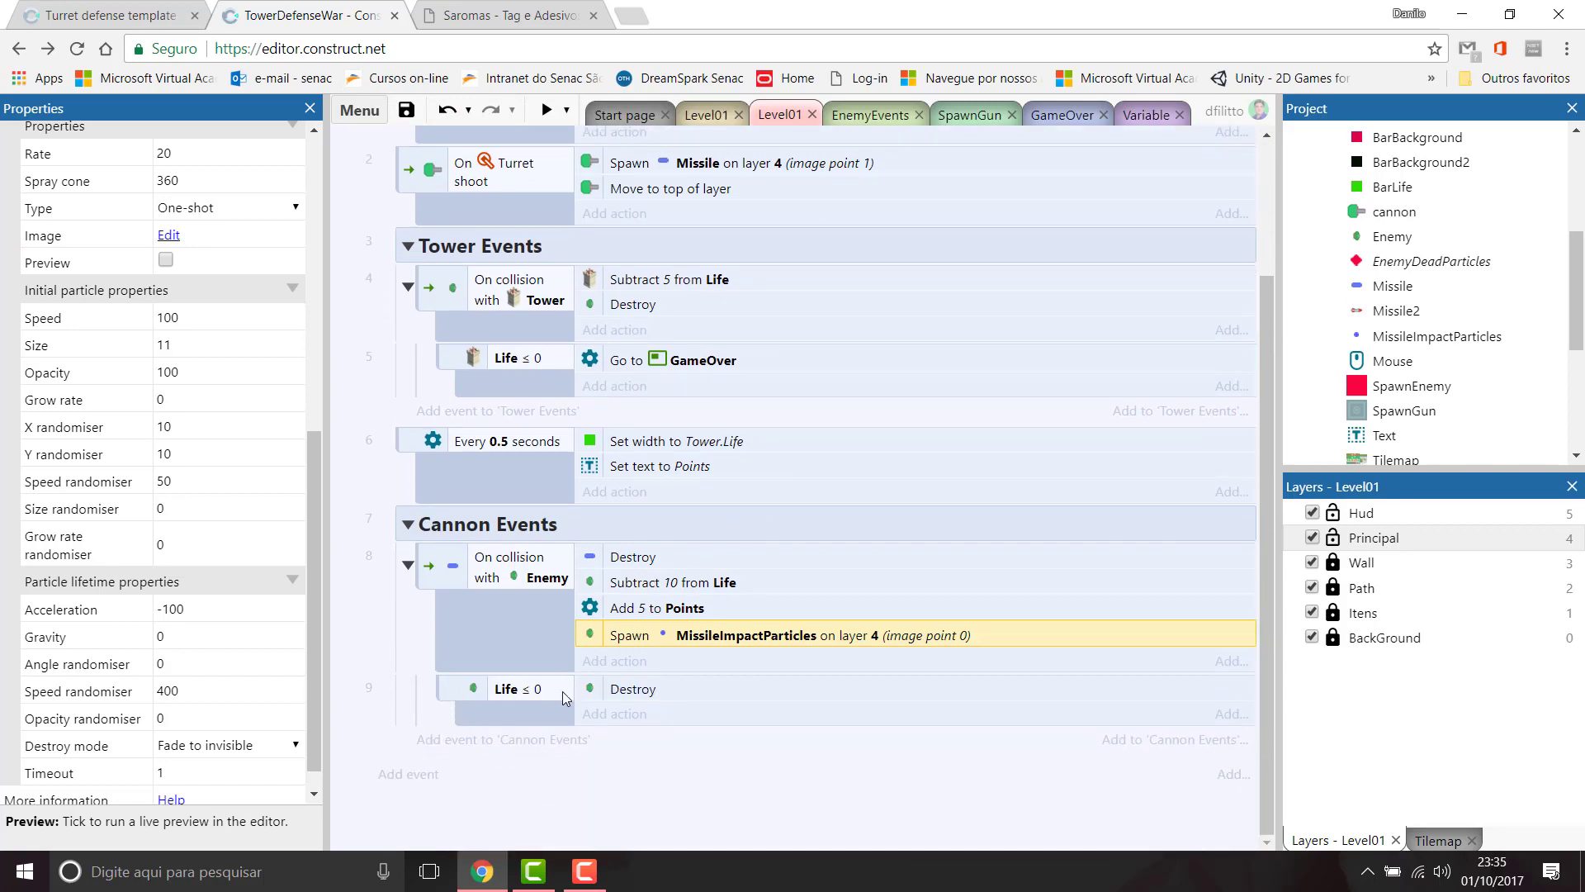
pyautogui.click(610, 714)
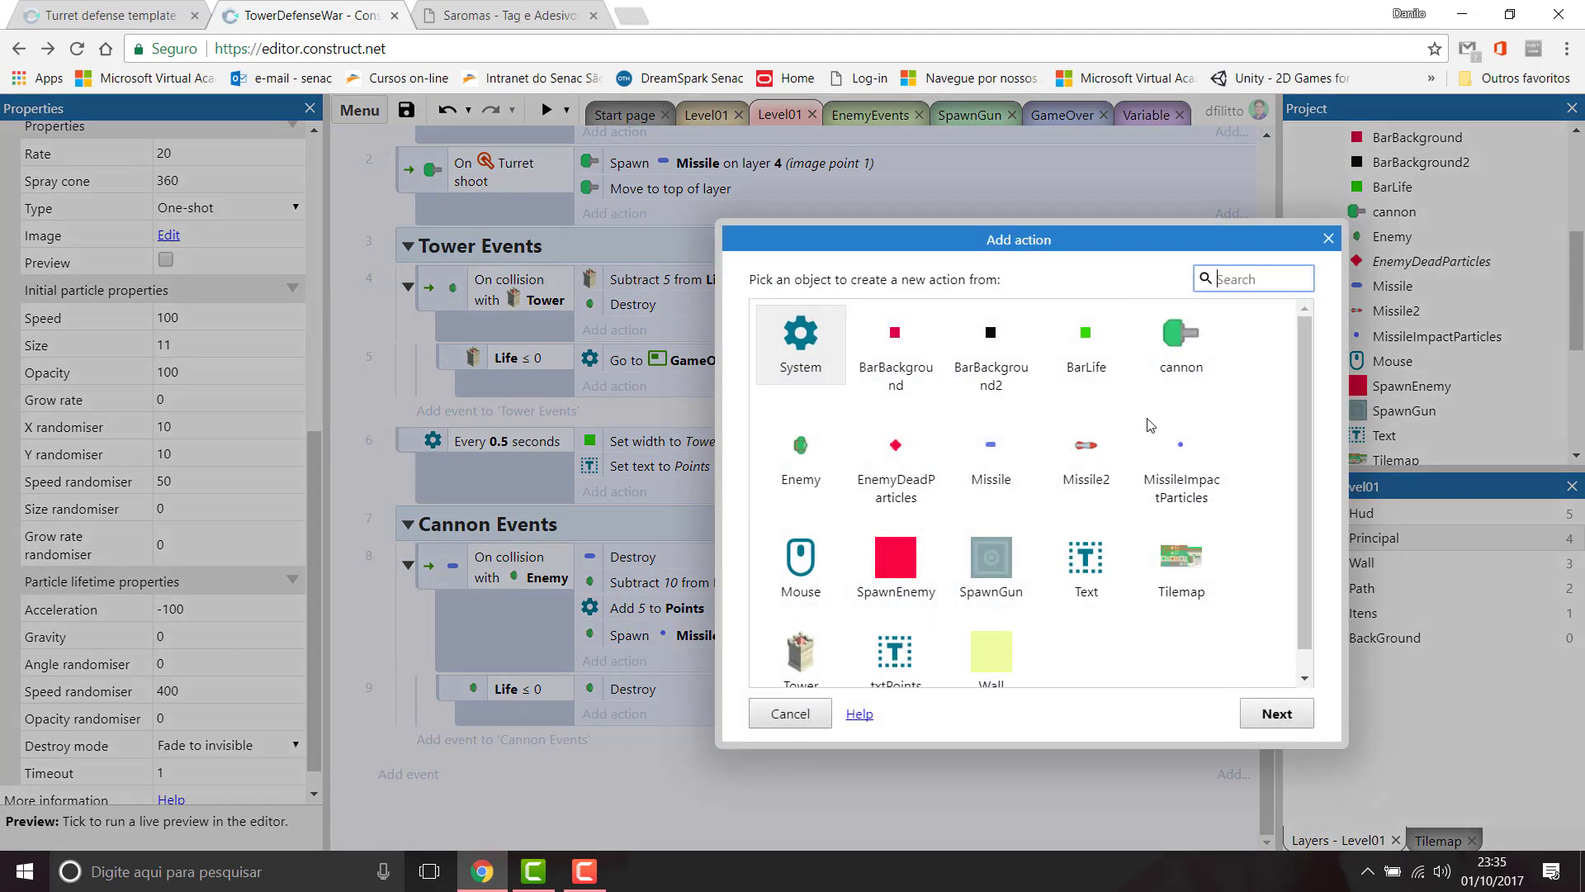
pyautogui.doubleClick(800, 450)
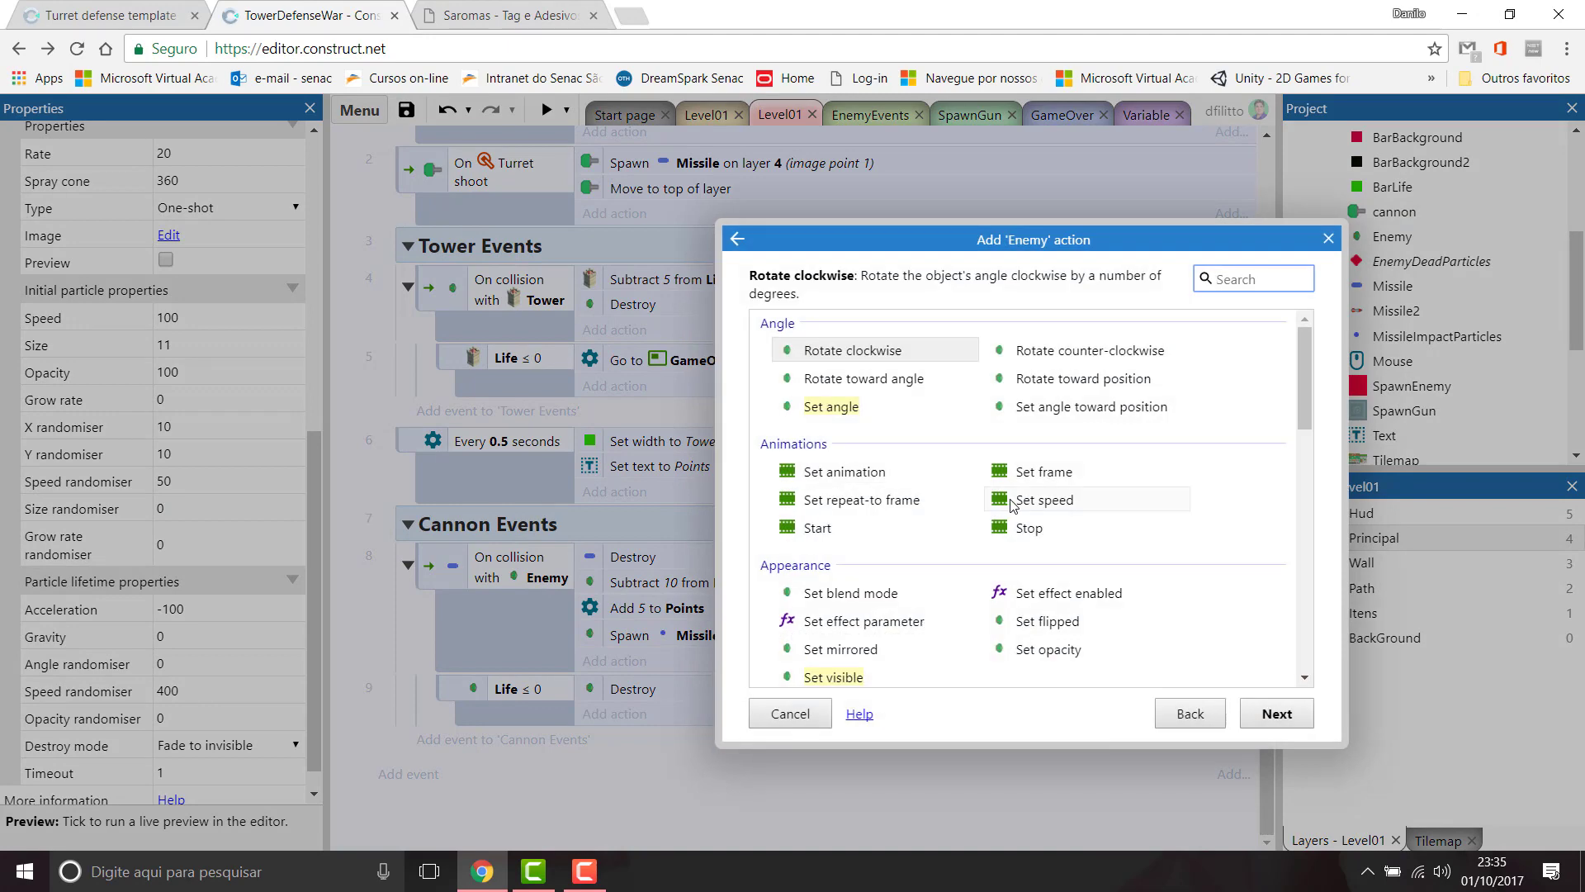
pyautogui.write('spa')
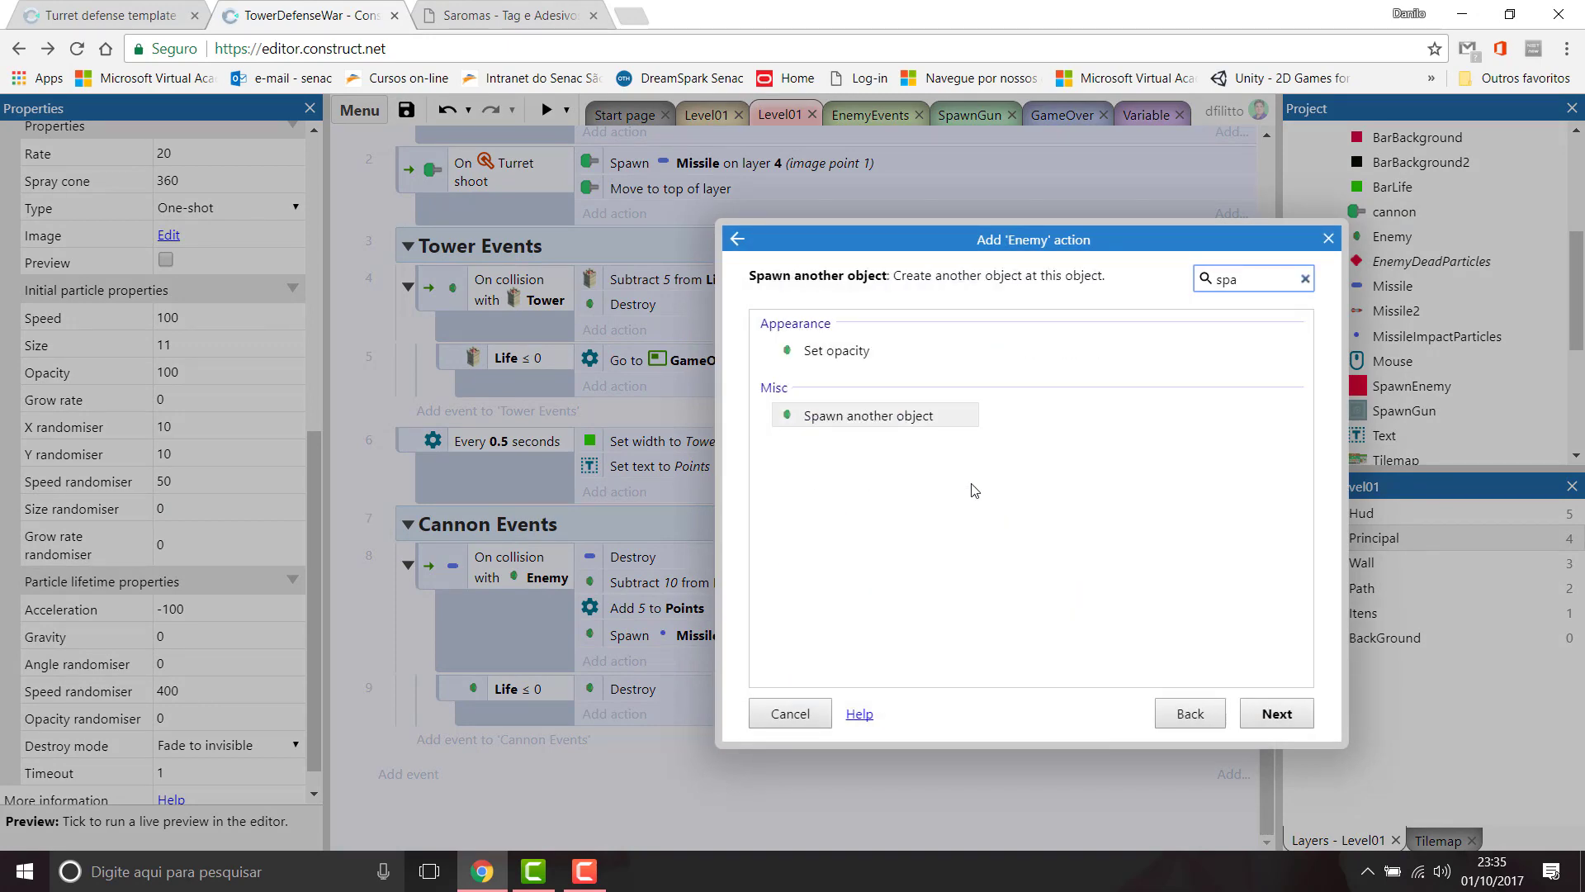
pyautogui.doubleClick(886, 422)
pyautogui.click(886, 426)
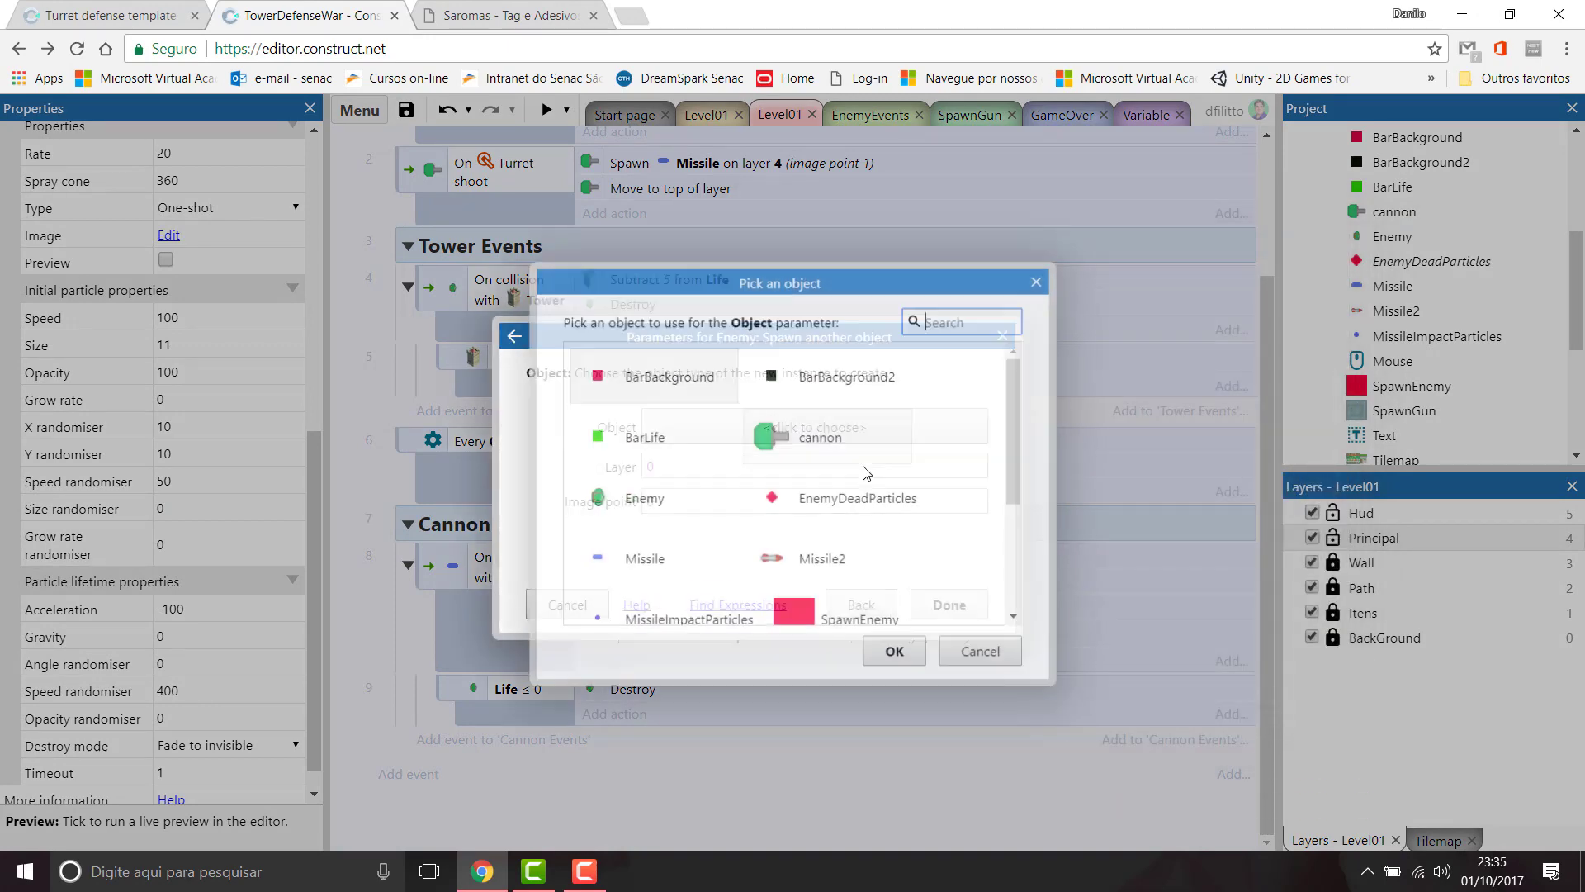
pyautogui.scroll(-3, 872, 531)
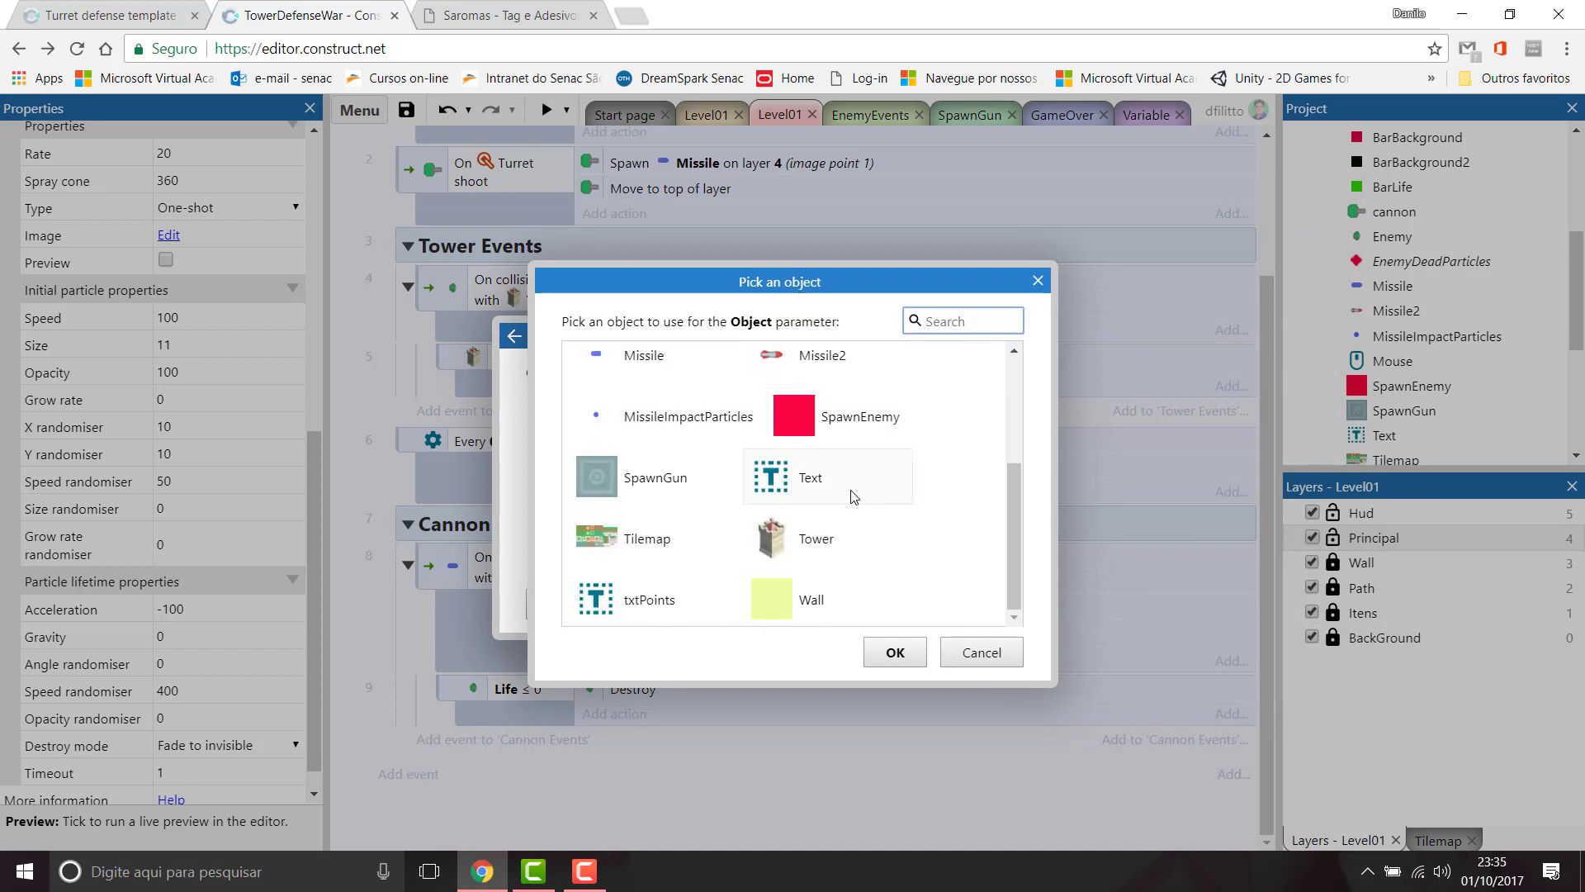
pyautogui.scroll(2, 851, 505)
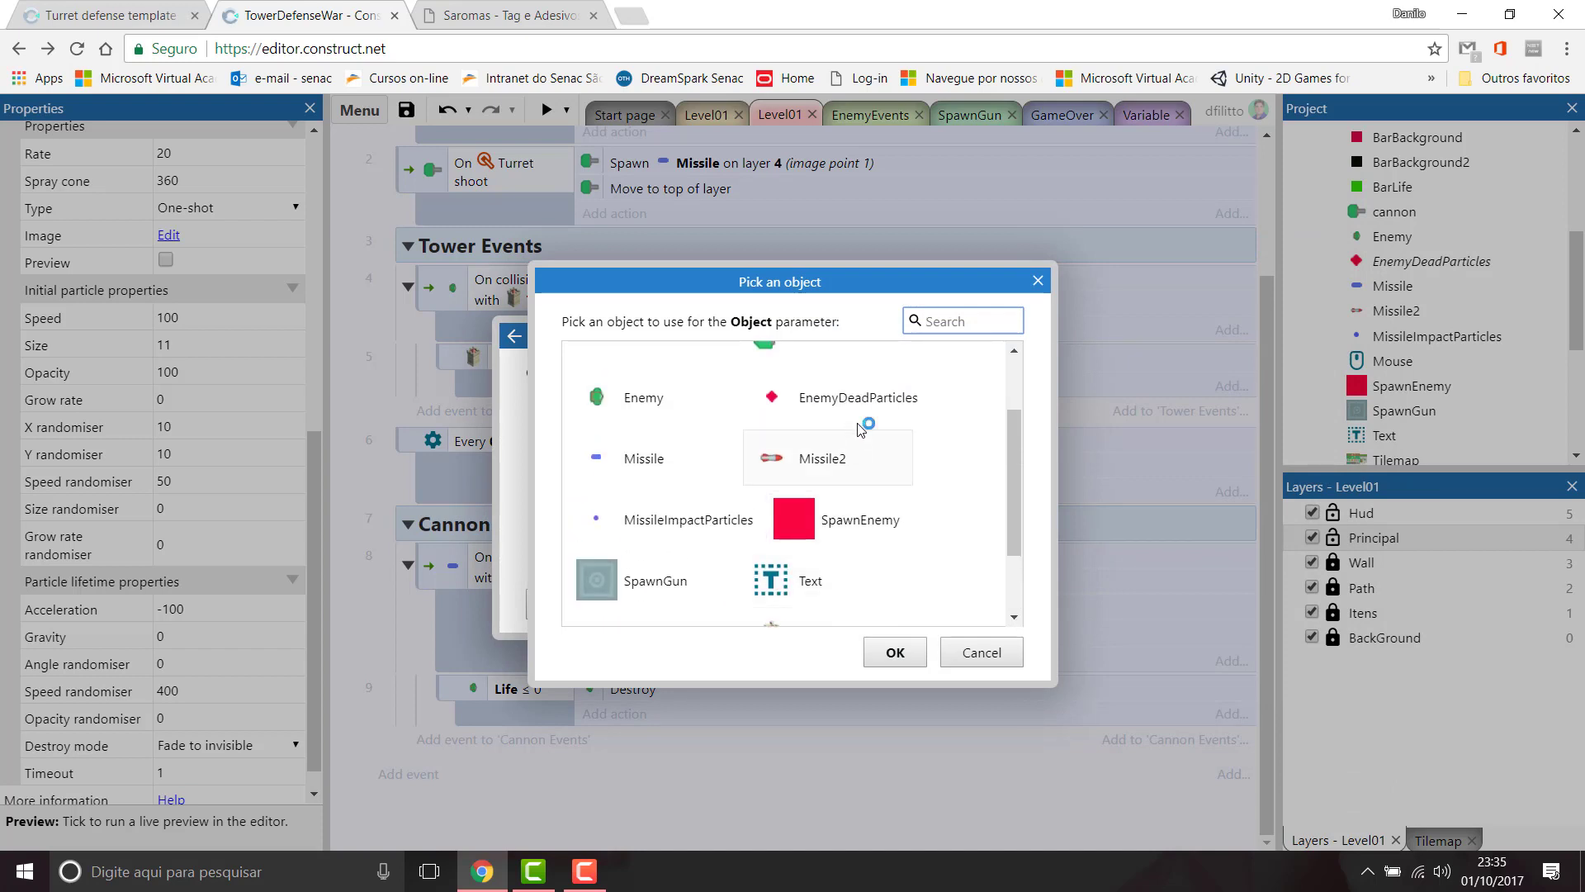
pyautogui.doubleClick(867, 396)
pyautogui.click(759, 484)
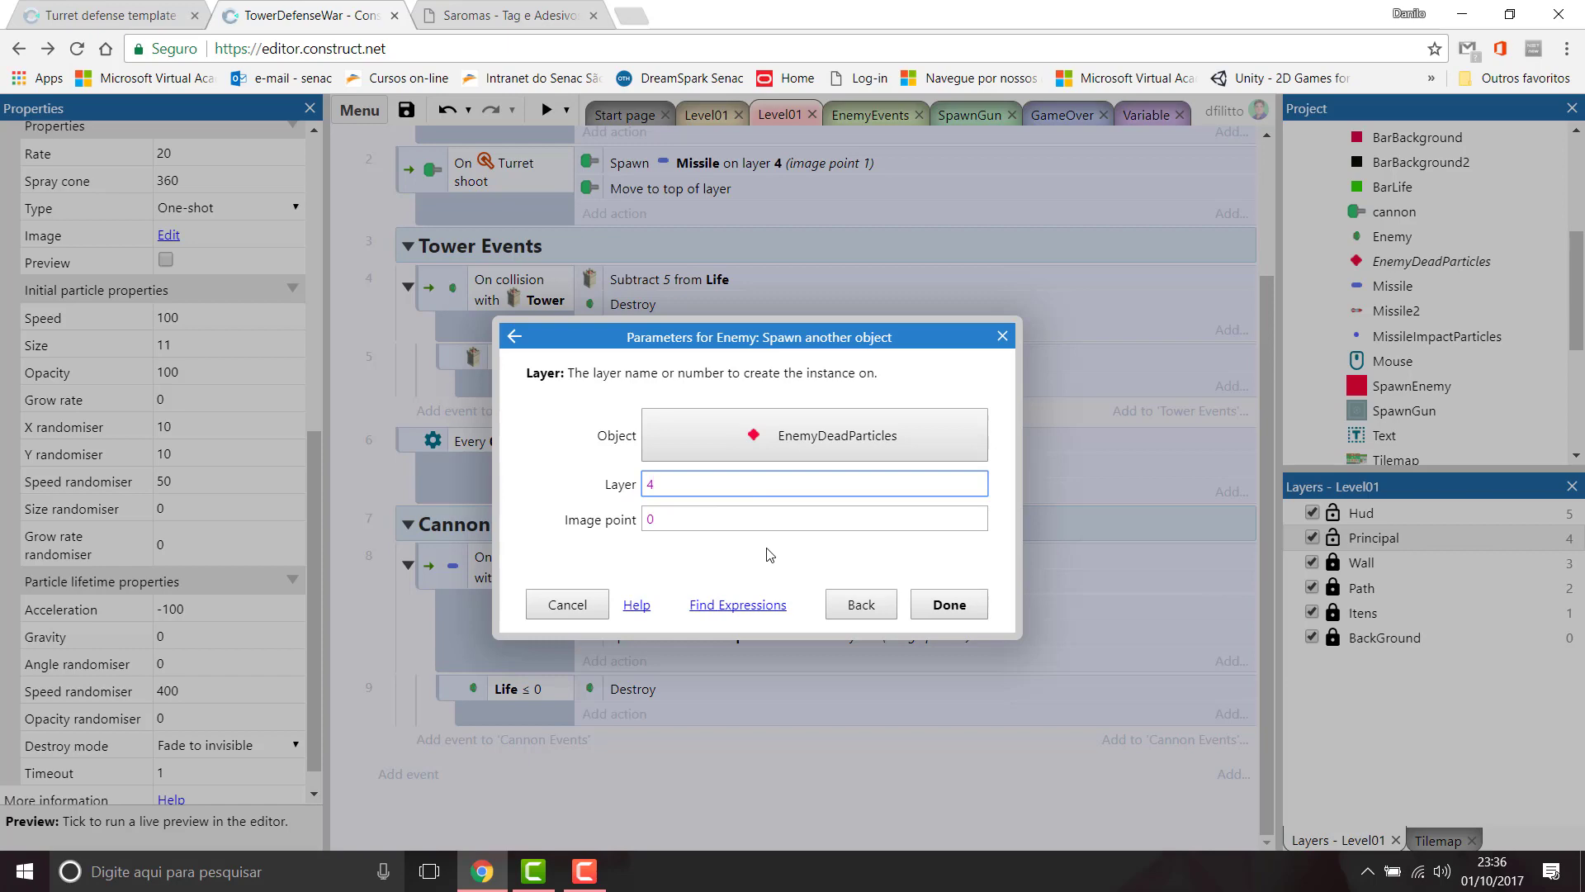
pyautogui.click(931, 606)
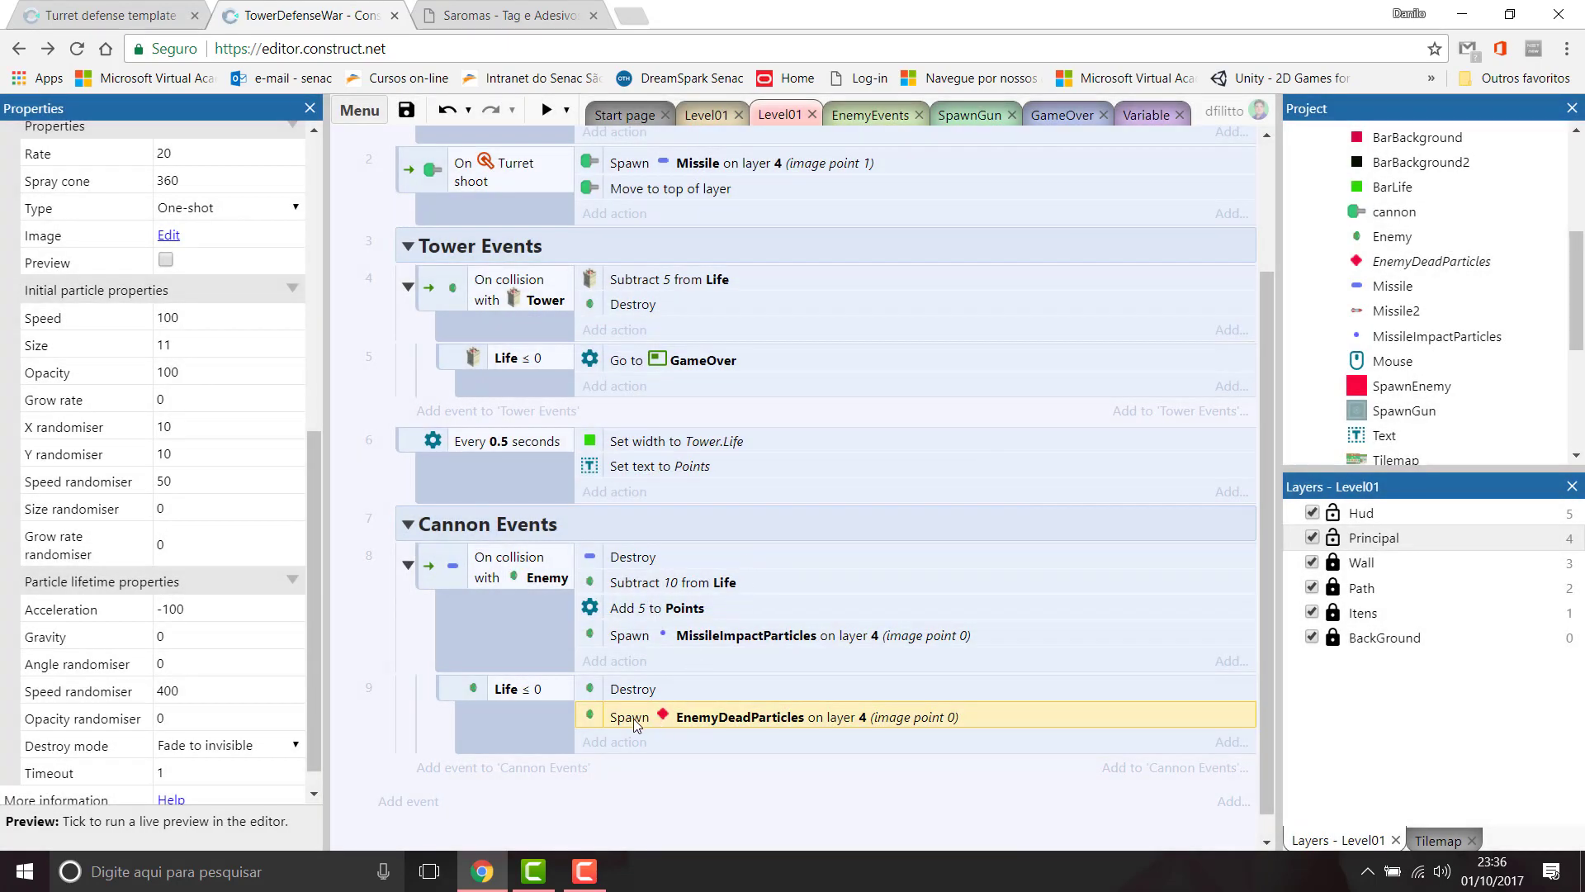
pyautogui.moveTo(634, 723); pyautogui.dragTo(632, 691)
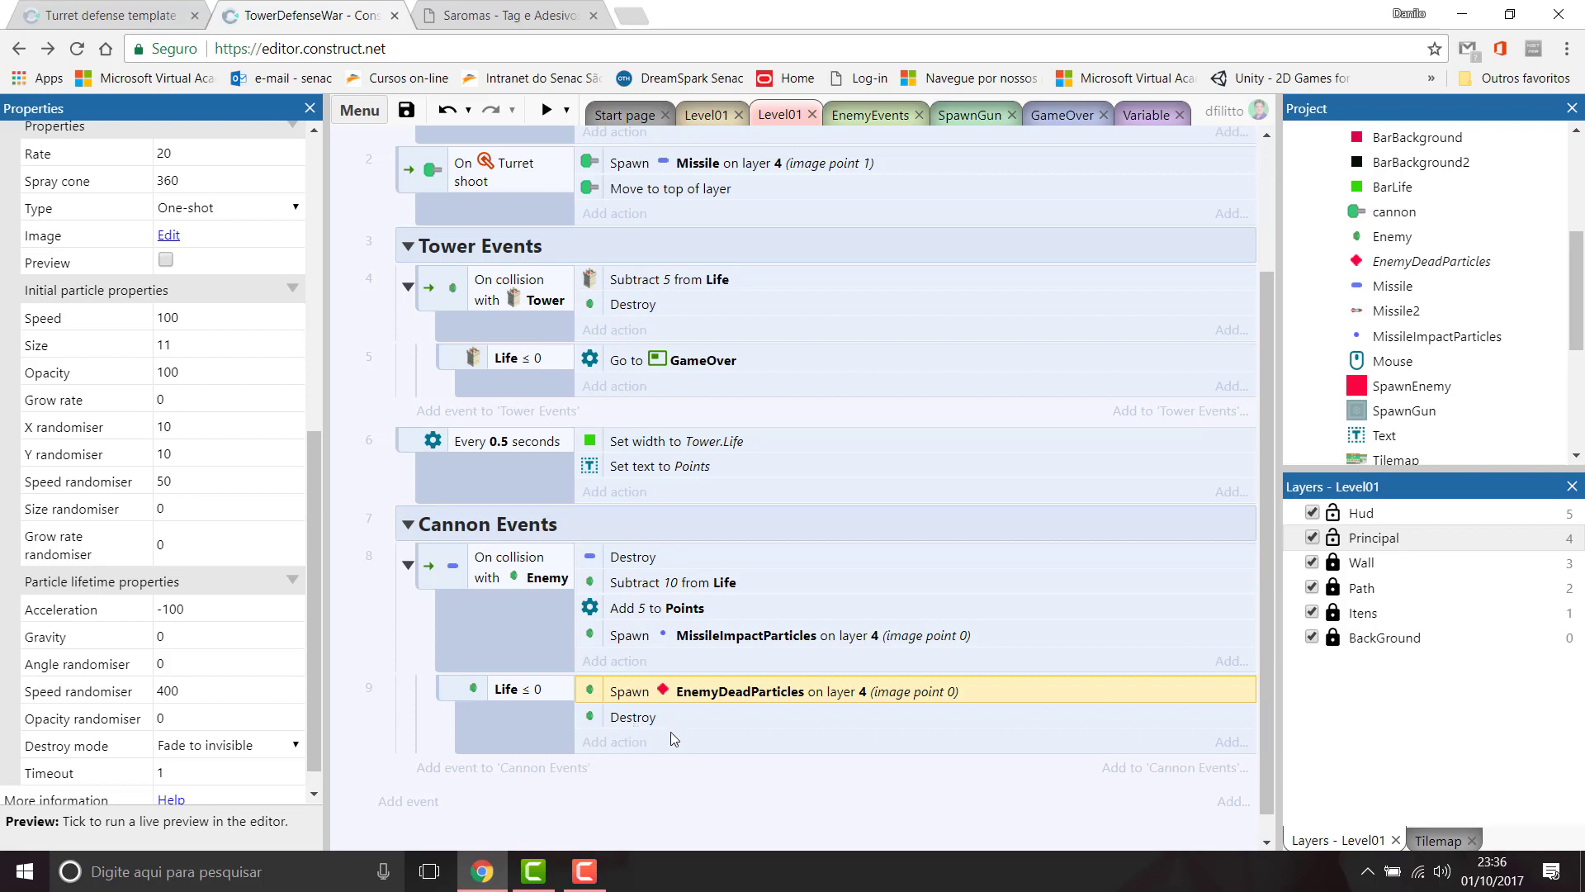
# Step: Play the game preview with cannons placed to test the enemy death particles, close it, and return to the Level01 layout
pyautogui.click(546, 115)
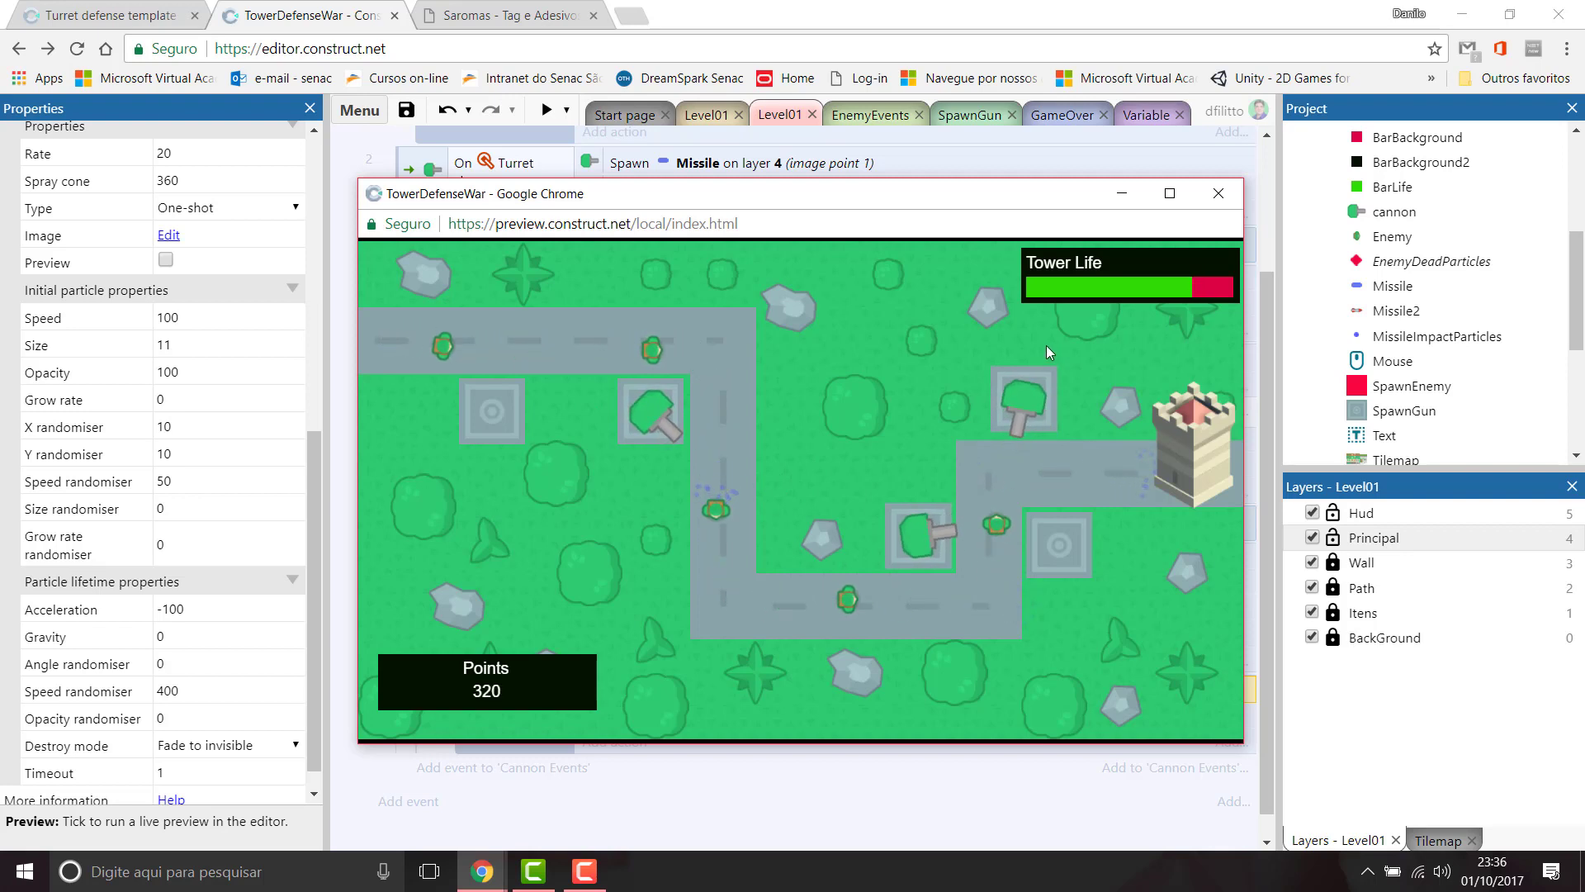
pyautogui.click(1218, 199)
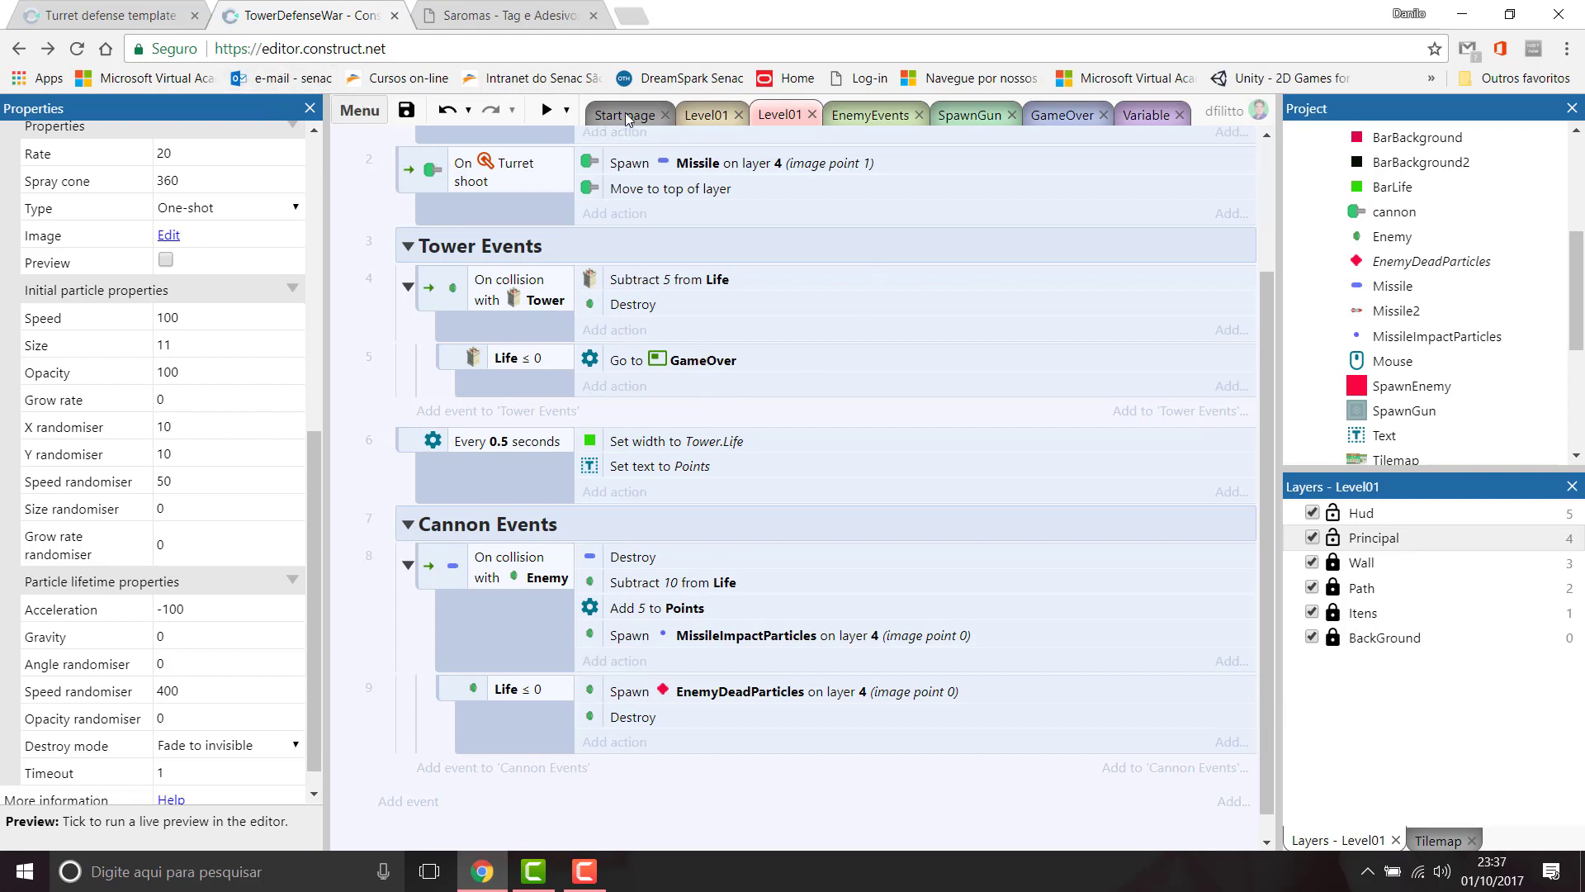
pyautogui.click(708, 114)
pyautogui.click(653, 582)
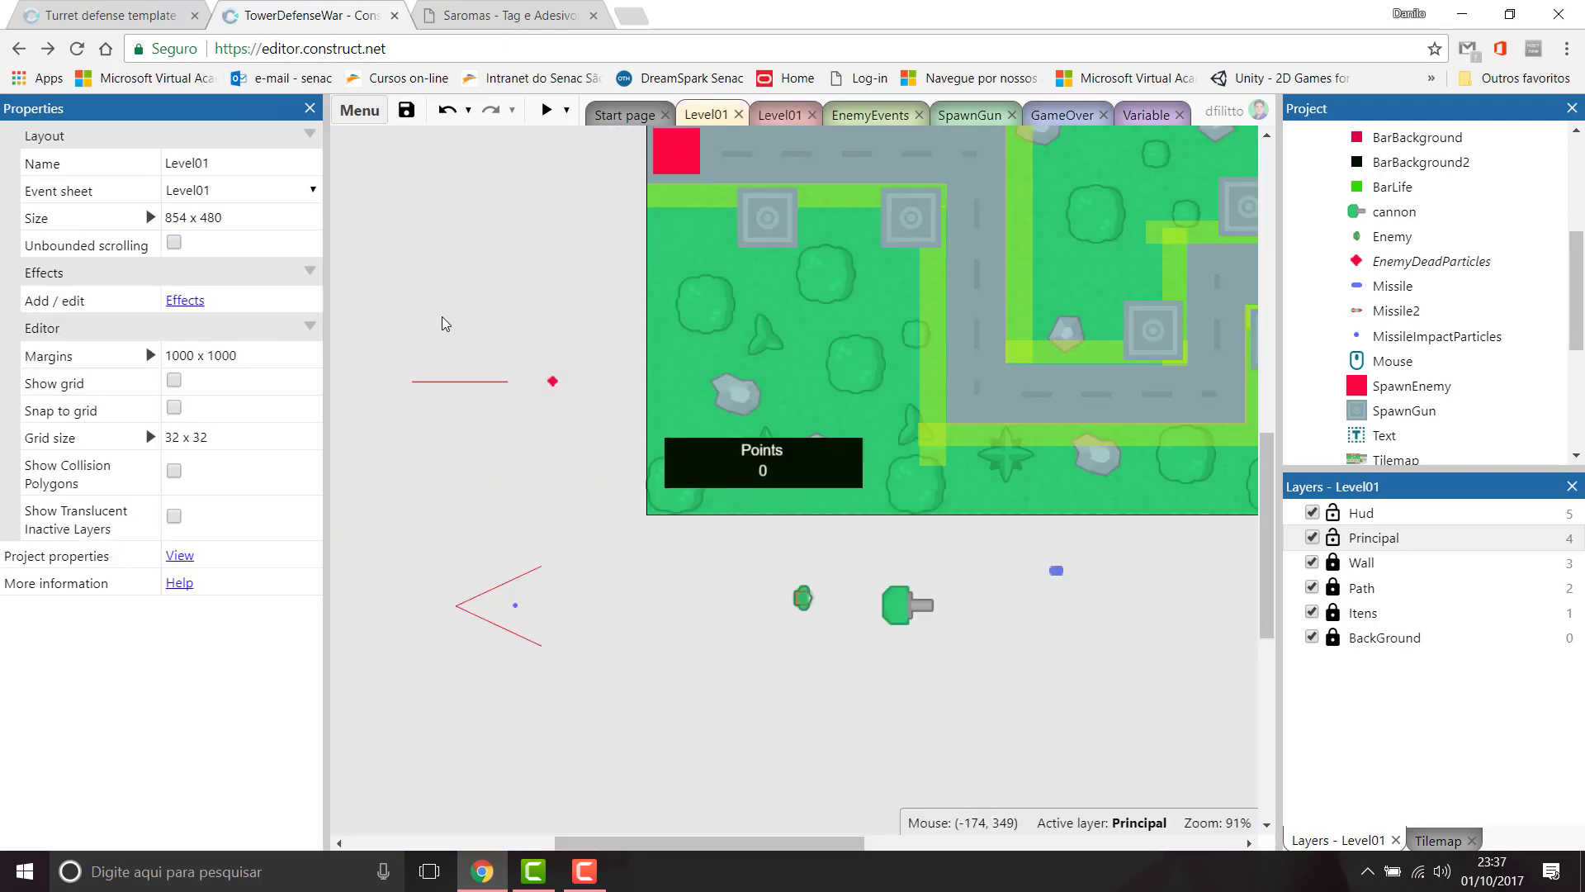
pyautogui.click(585, 871)
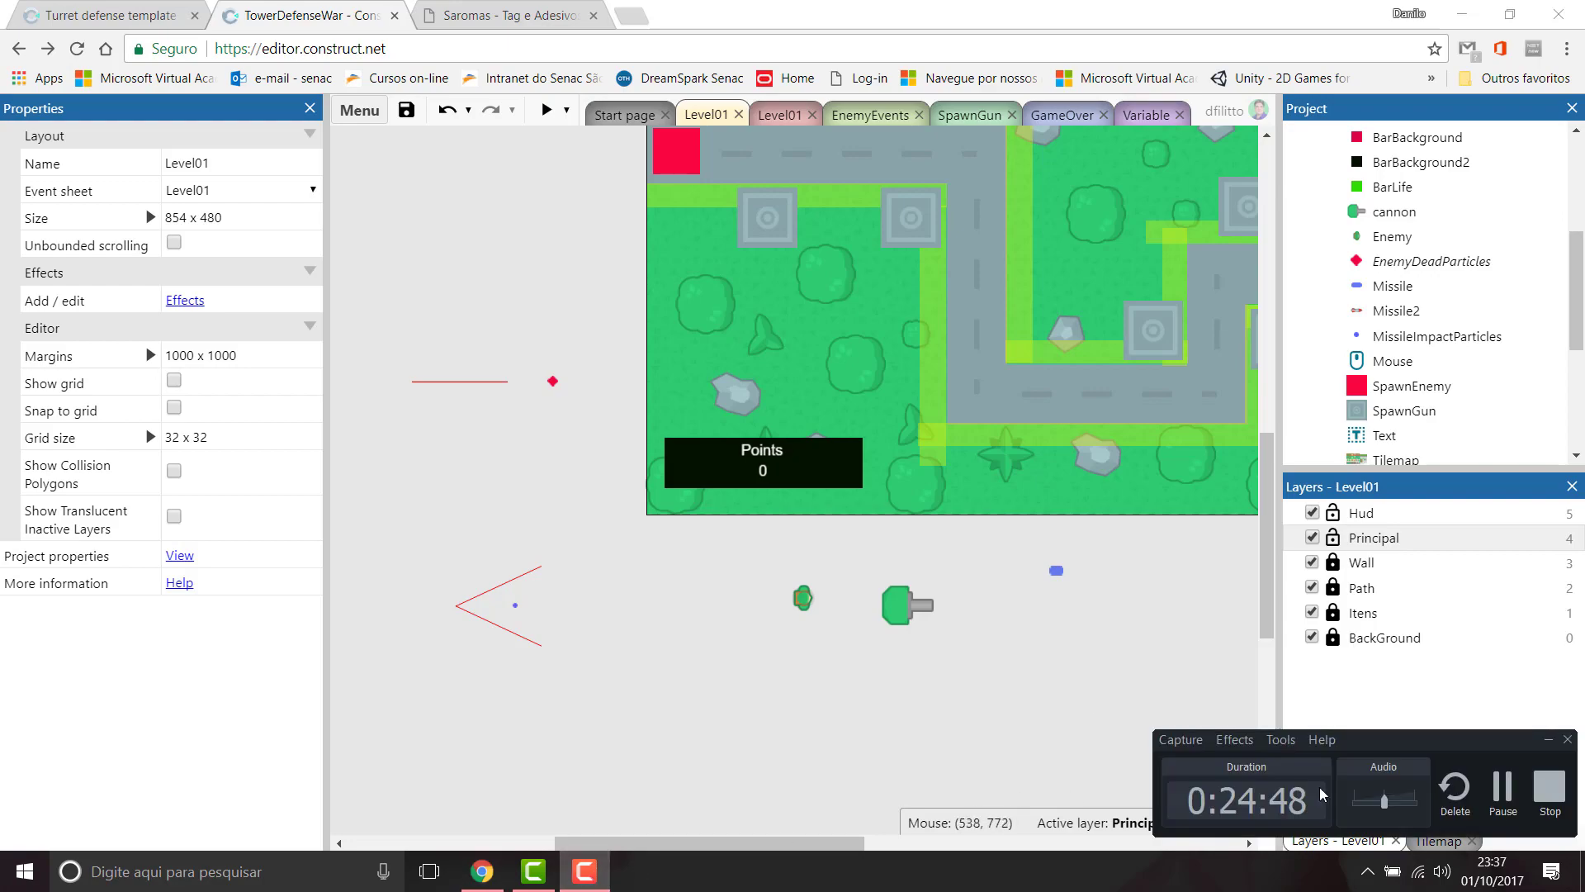